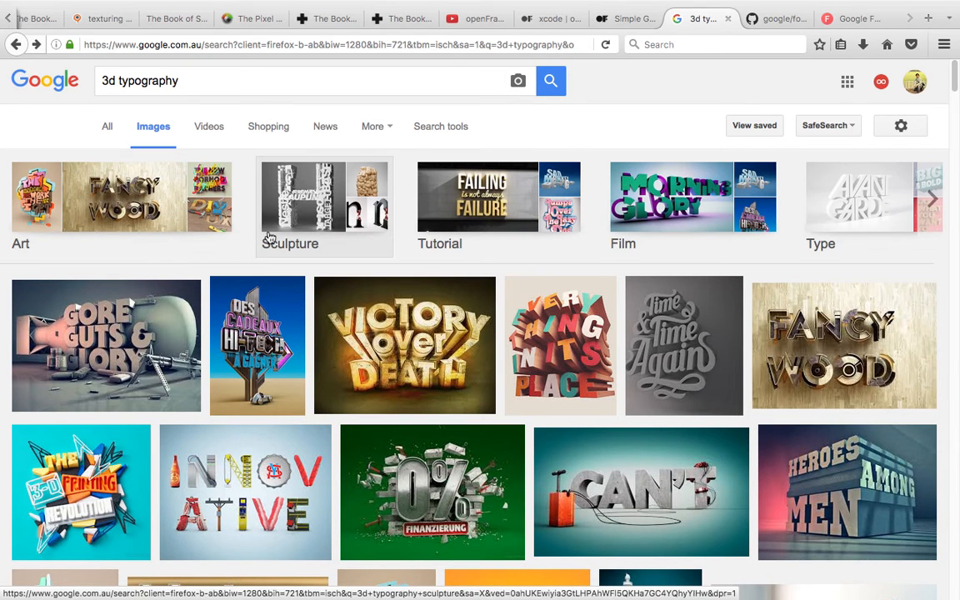
Step: Browse the "3d typography" image results and examine the varied lettering styles and materials
scroll(273, 251, down, 1)
scroll(328, 269, down, 1)
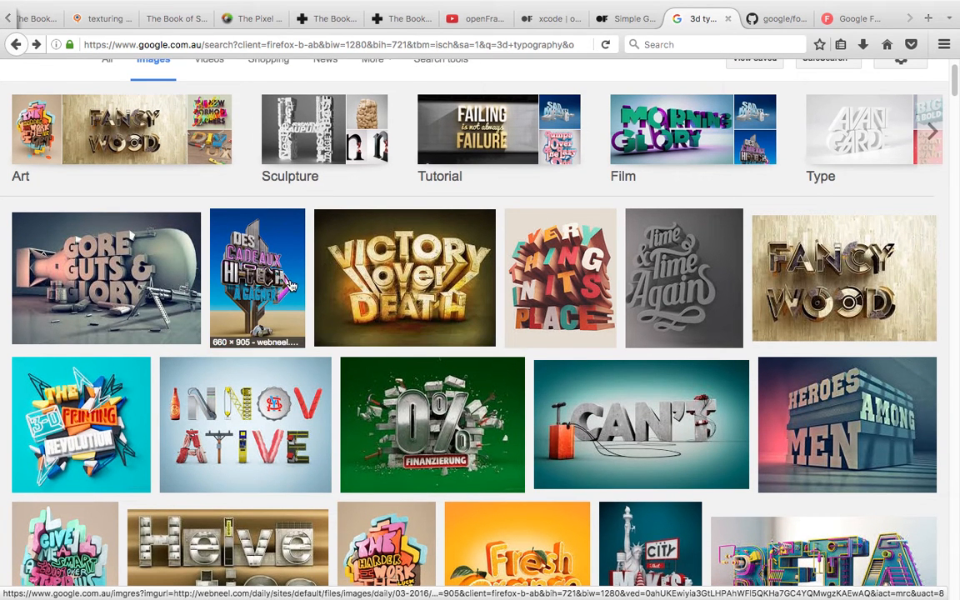
scroll(420, 291, down, 1)
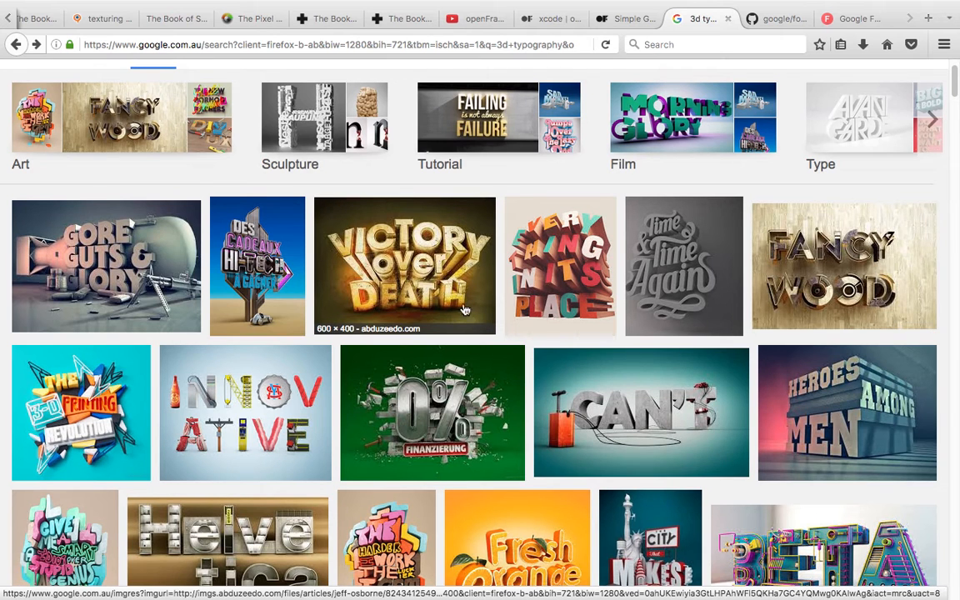
scroll(442, 300, down, 1)
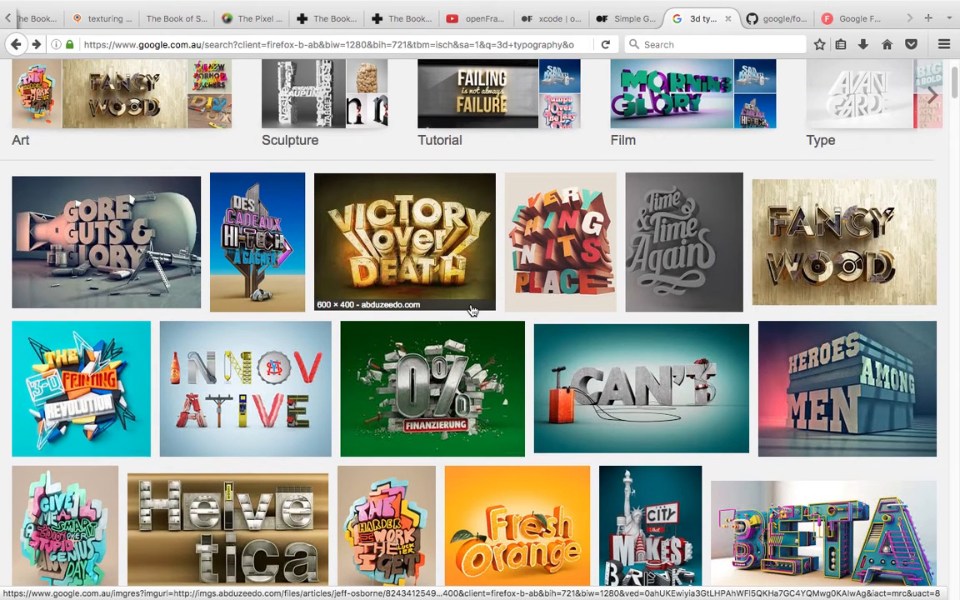
scroll(482, 315, down, 1)
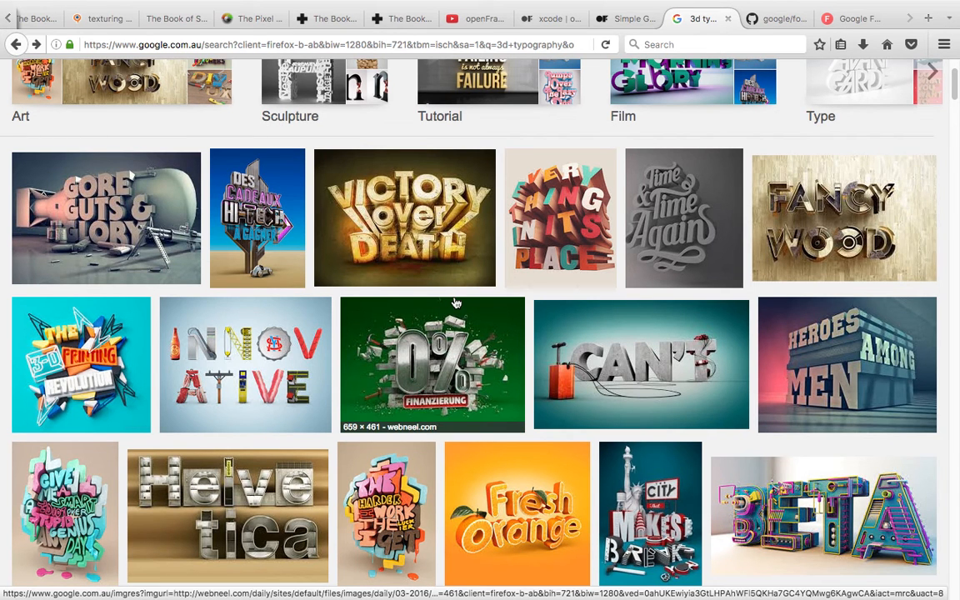
scroll(434, 309, down, 1)
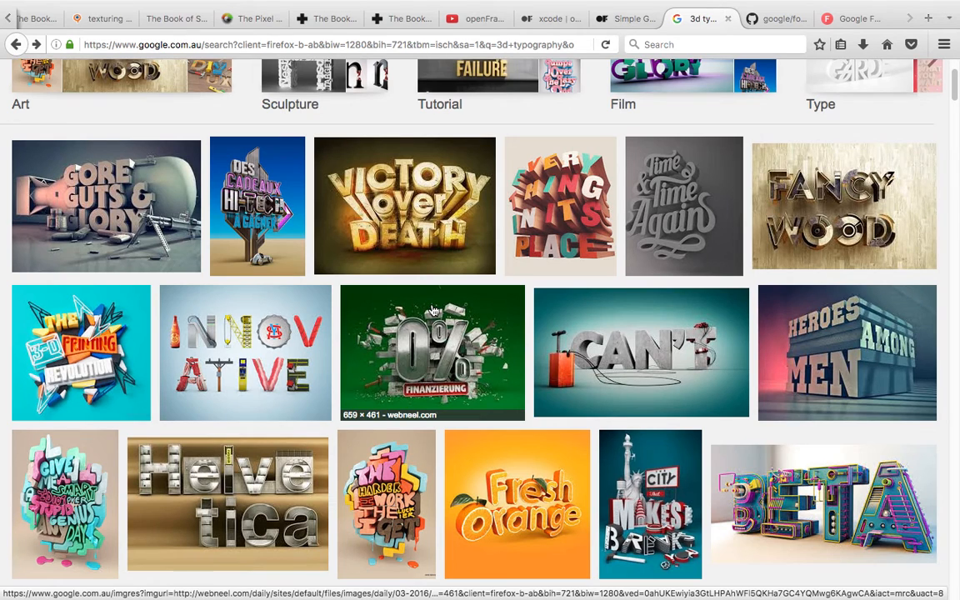
scroll(400, 356, down, 3)
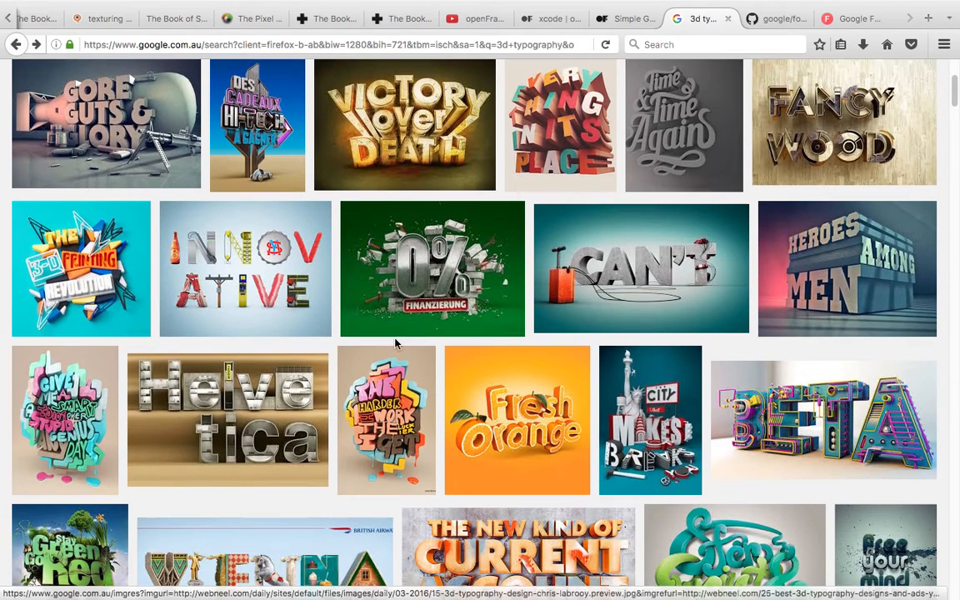
scroll(400, 357, down, 1)
scroll(416, 358, down, 2)
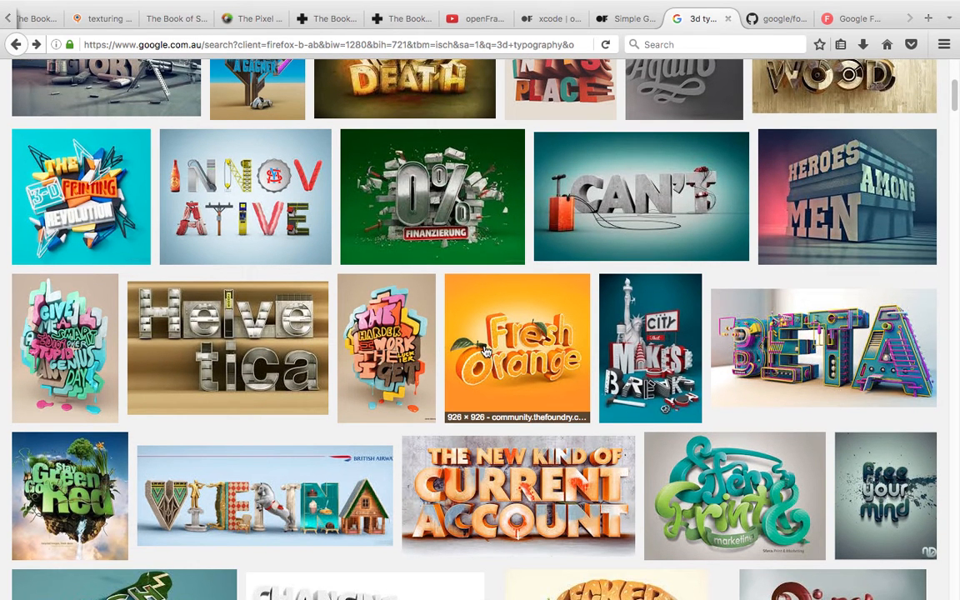
scroll(488, 333, down, 1)
scroll(516, 353, down, 3)
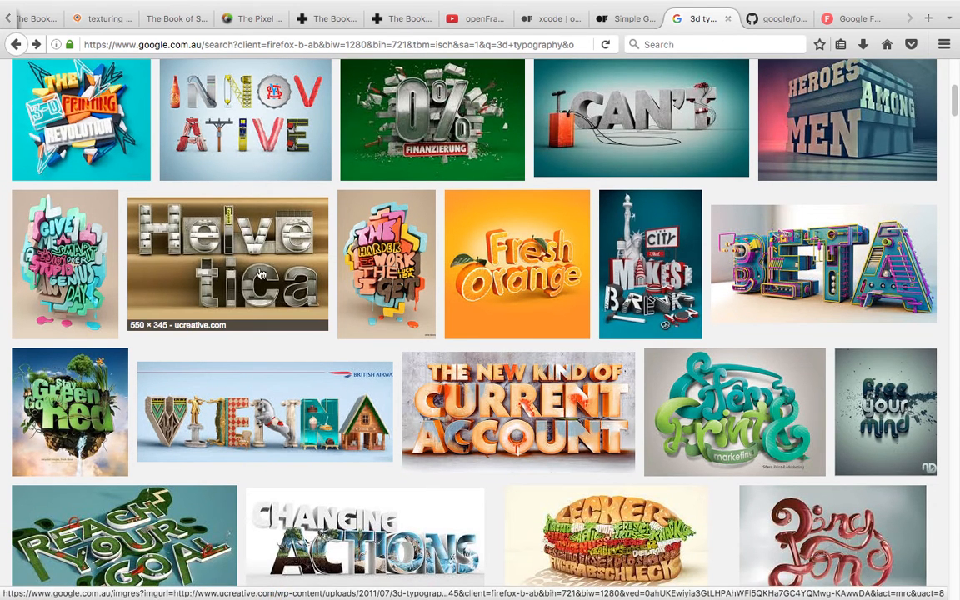
scroll(379, 290, down, 5)
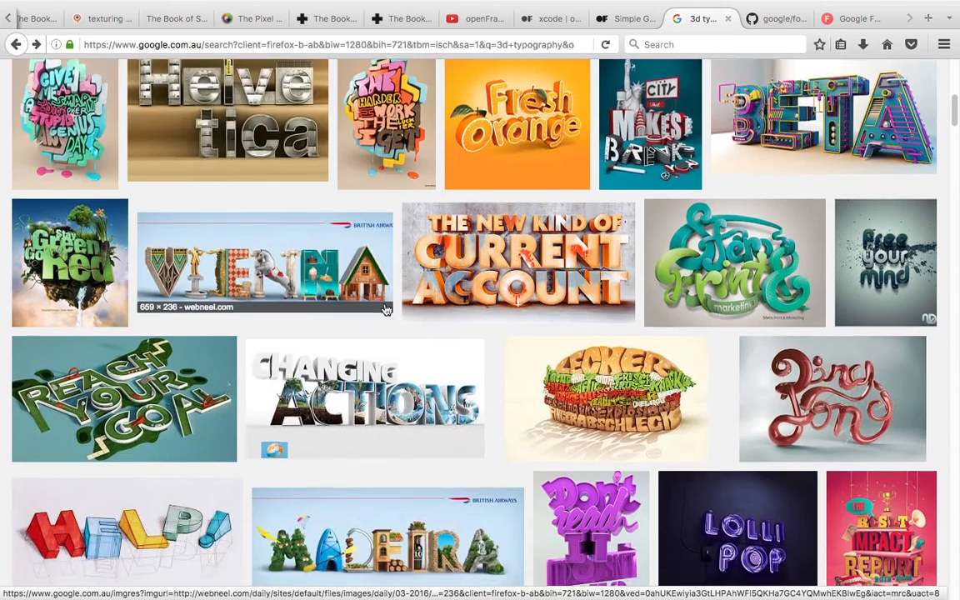
scroll(379, 289, down, 5)
scroll(588, 335, down, 8)
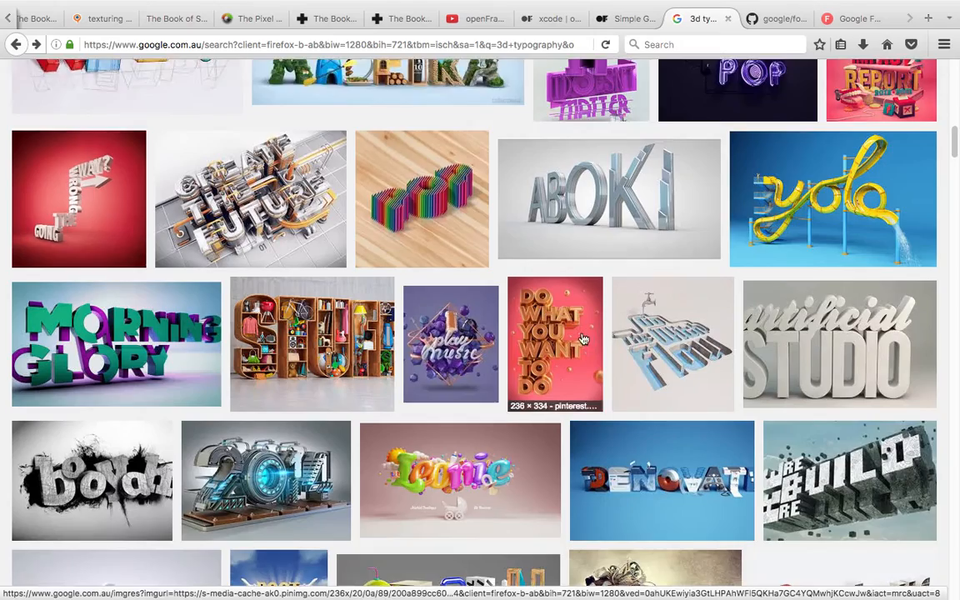
scroll(712, 339, down, 5)
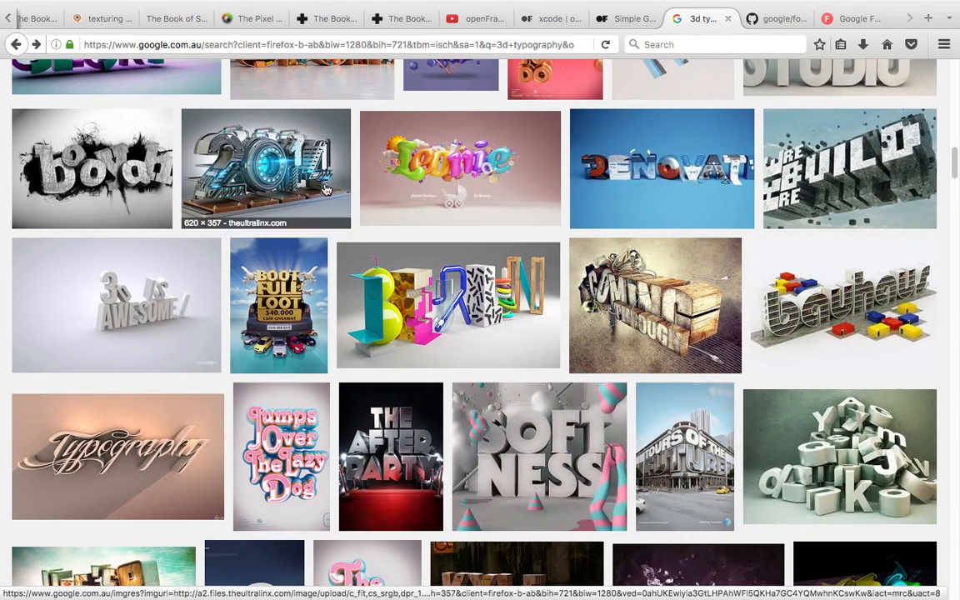
scroll(492, 262, down, 3)
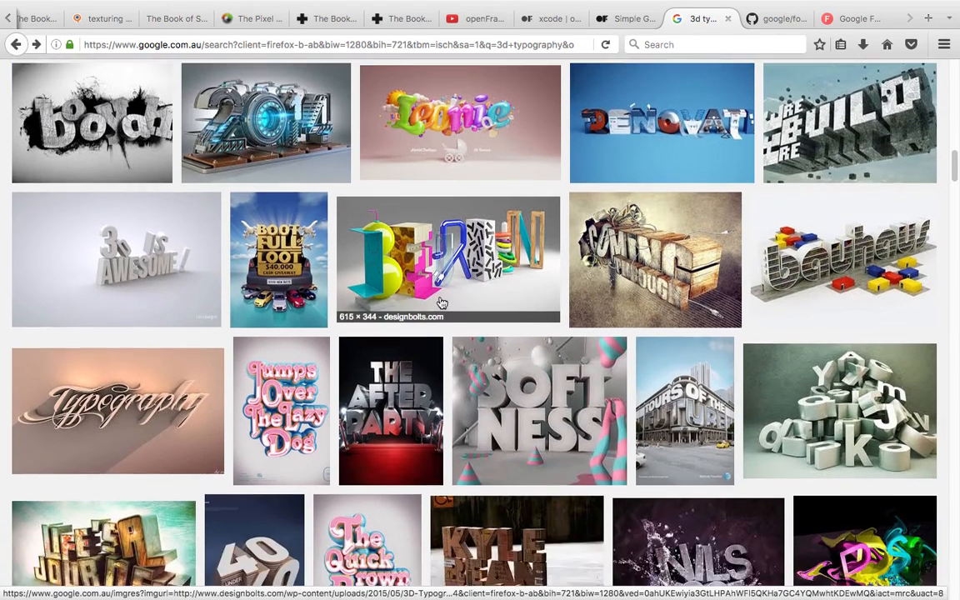
scroll(421, 367, down, 4)
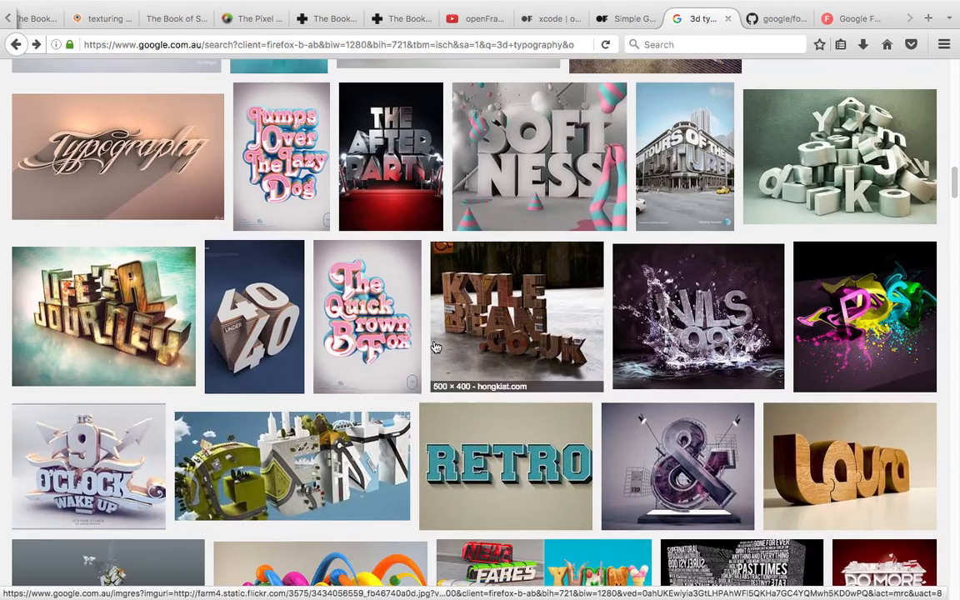
scroll(448, 312, down, 4)
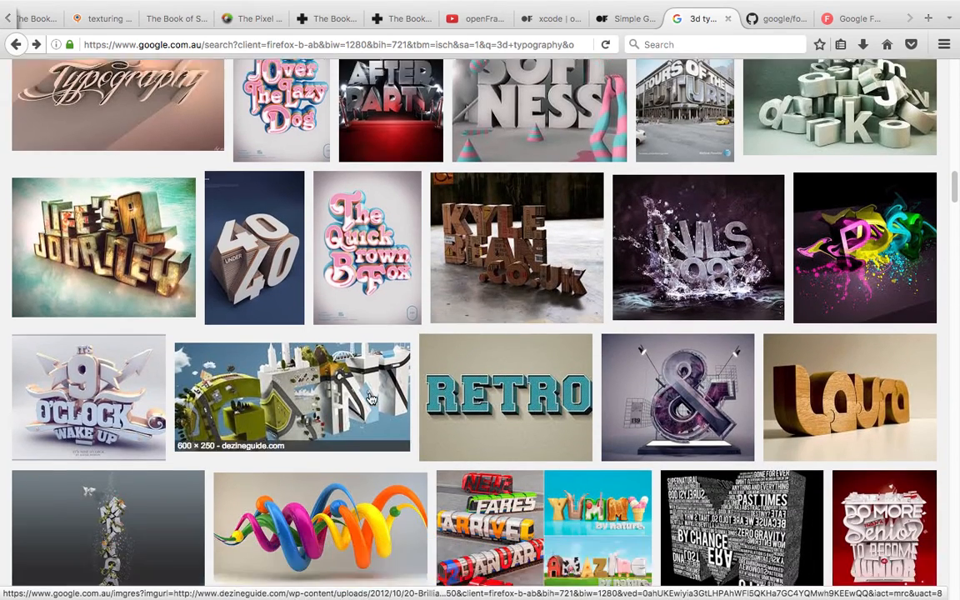
scroll(485, 318, down, 4)
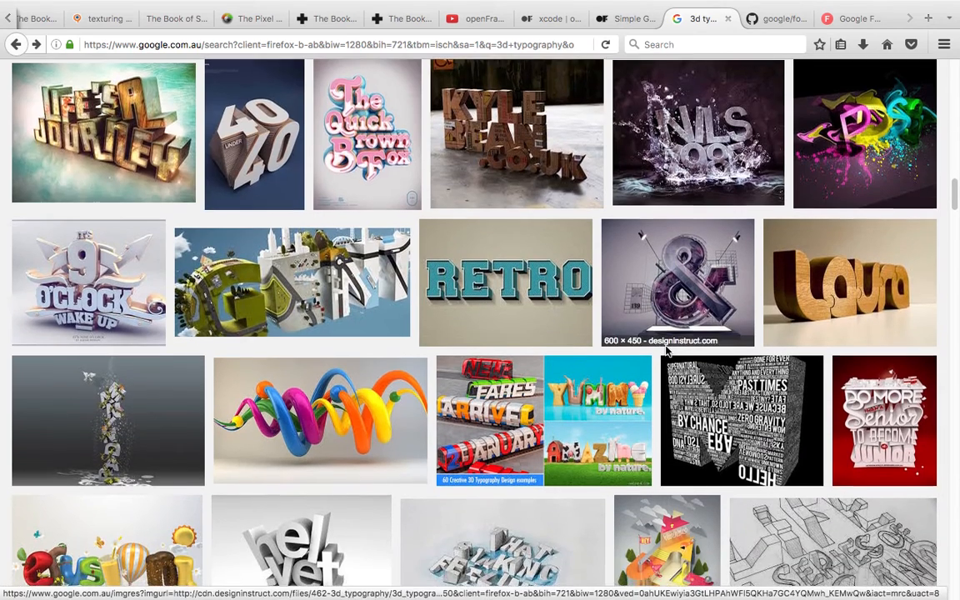
scroll(400, 310, down, 1)
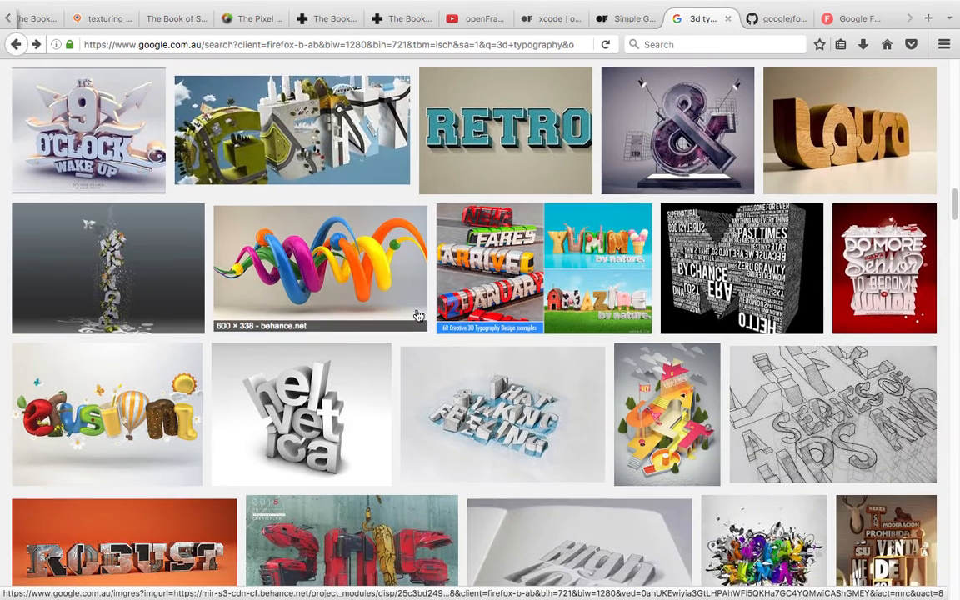
scroll(579, 317, down, 5)
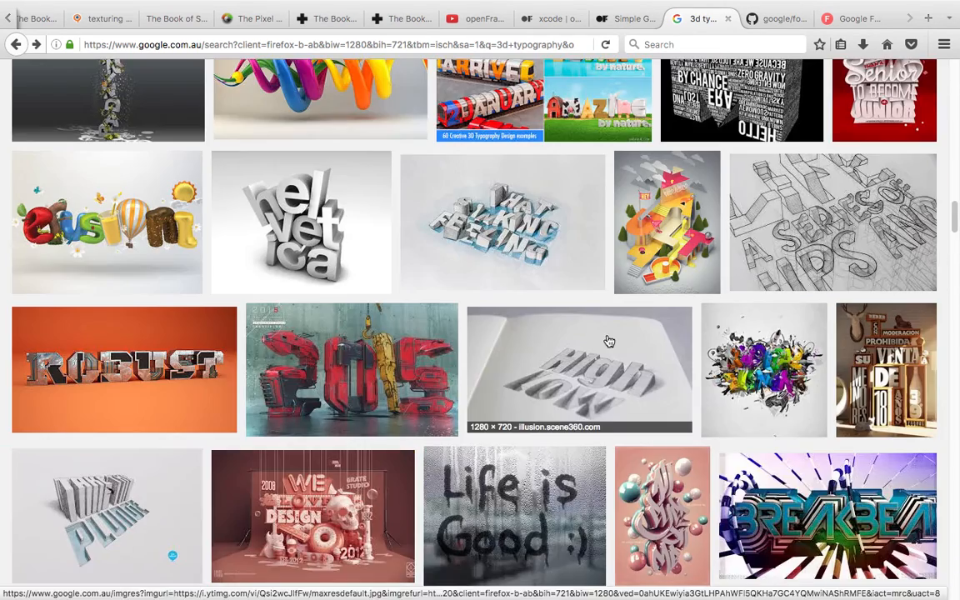
scroll(609, 338, down, 6)
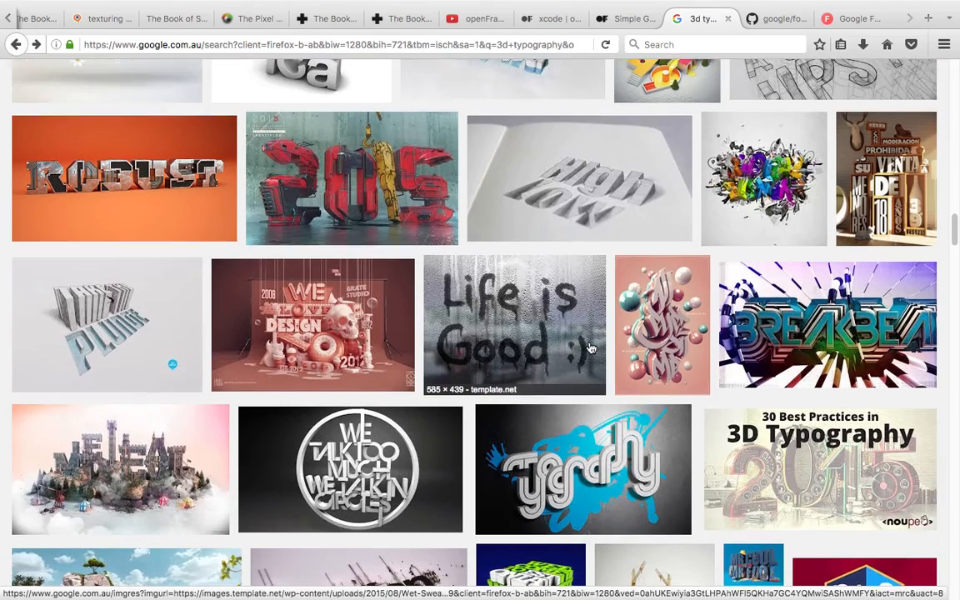
scroll(663, 349, down, 7)
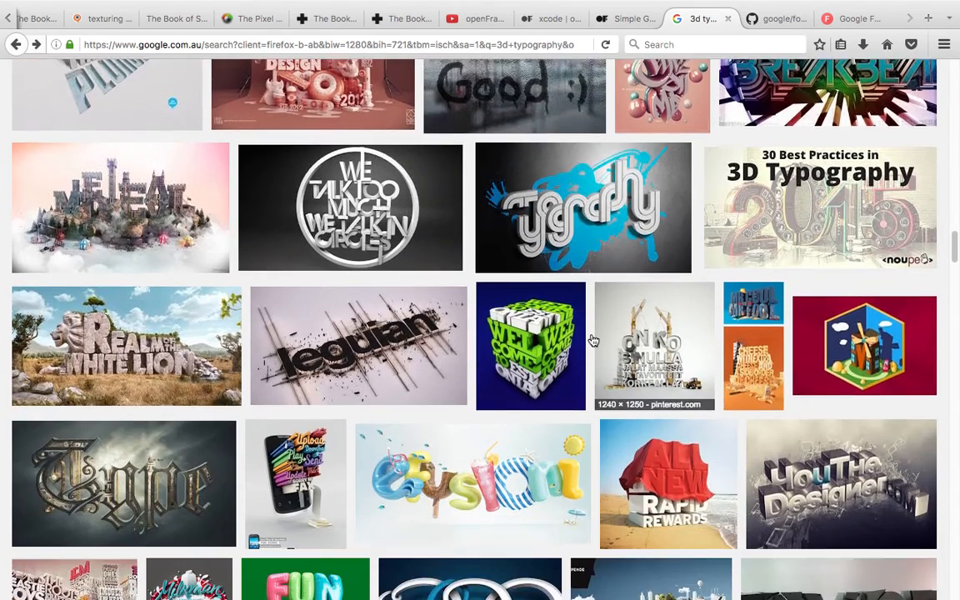
scroll(674, 401, down, 5)
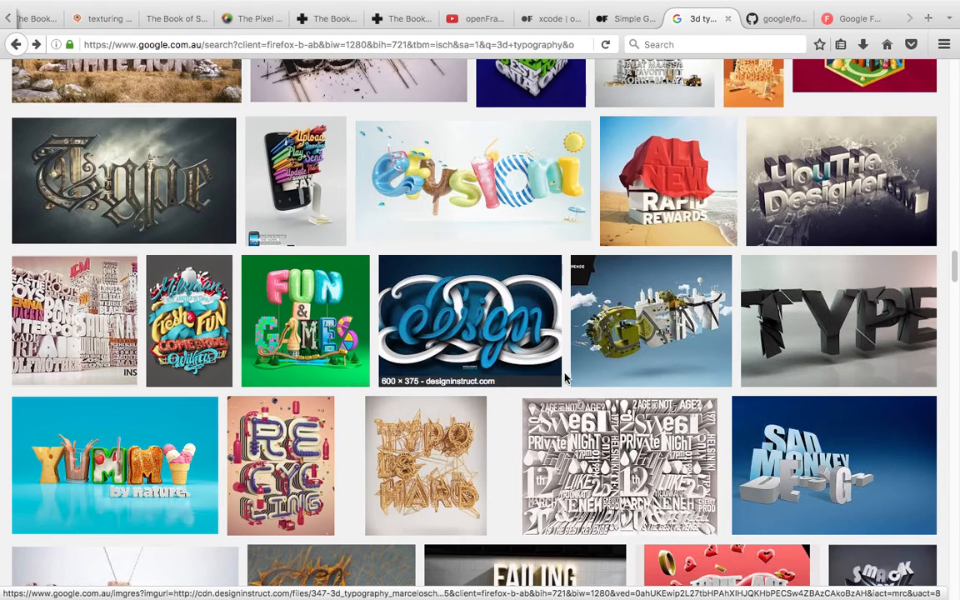
scroll(541, 386, down, 1)
scroll(514, 386, down, 2)
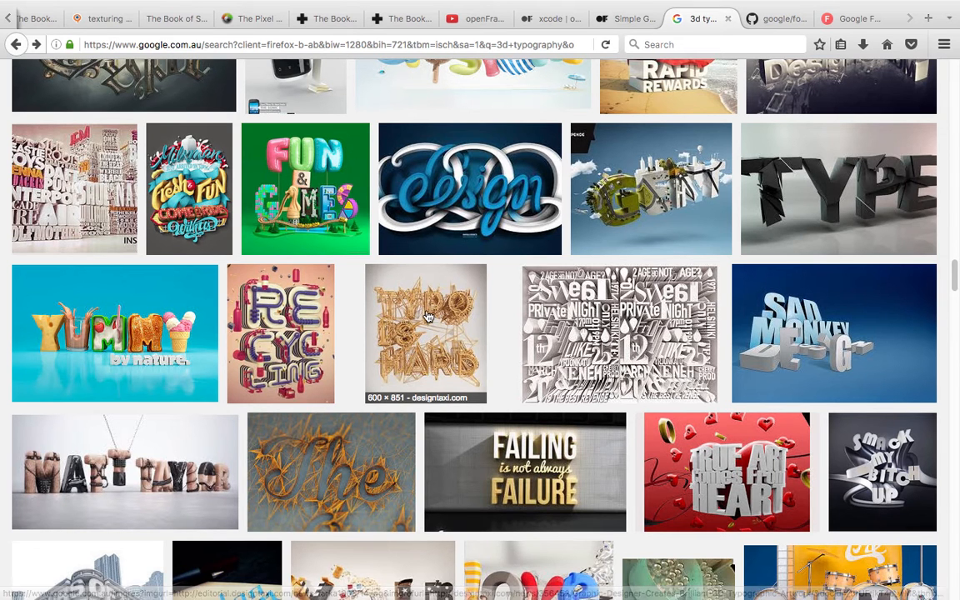
Step: Preview the wireframe "Typo is Hard" poster and the orange string-art "The" lettering, and close the preview
click(480, 311)
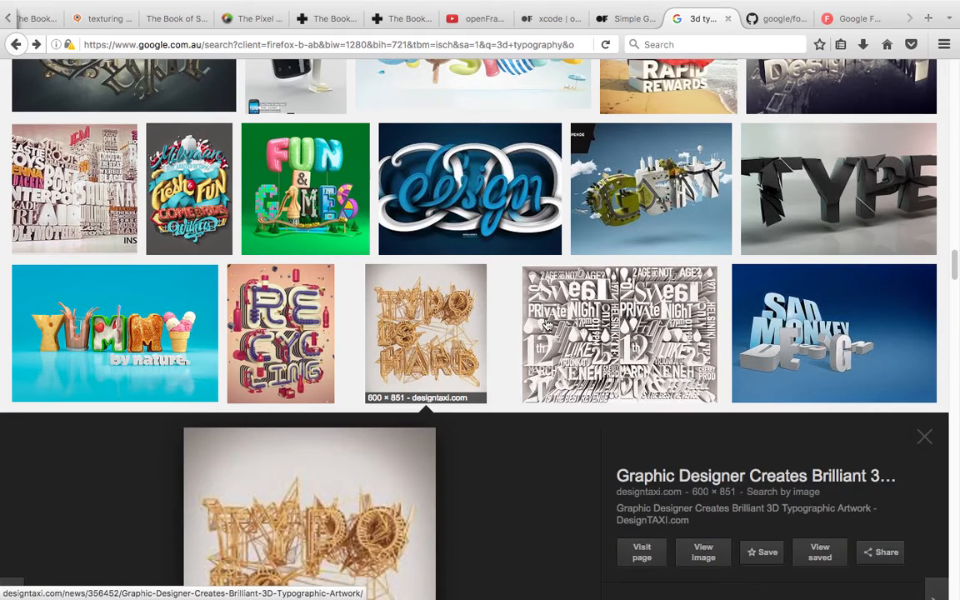
scroll(563, 315, down, 5)
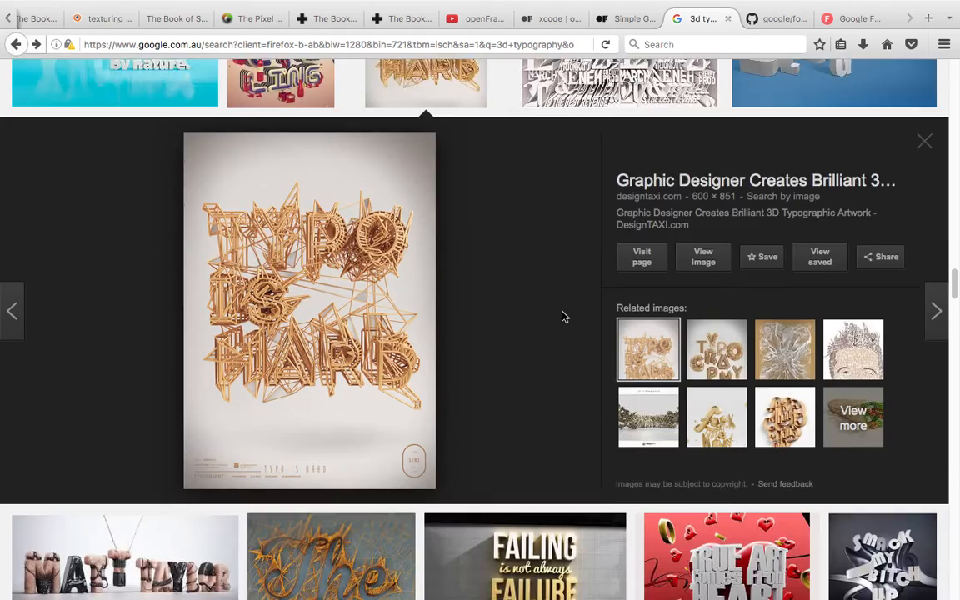
scroll(366, 324, down, 3)
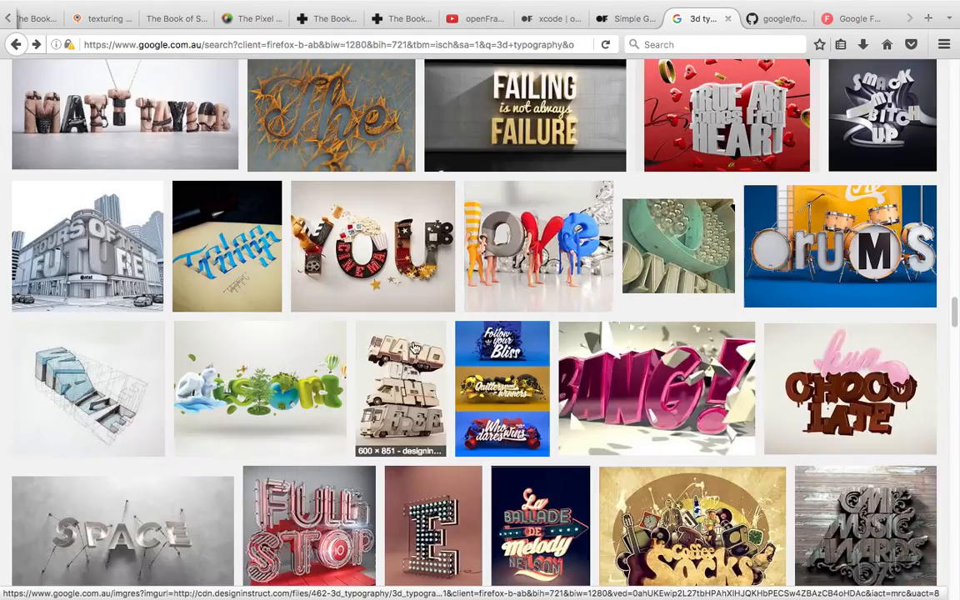
scroll(372, 310, up, 1)
click(321, 195)
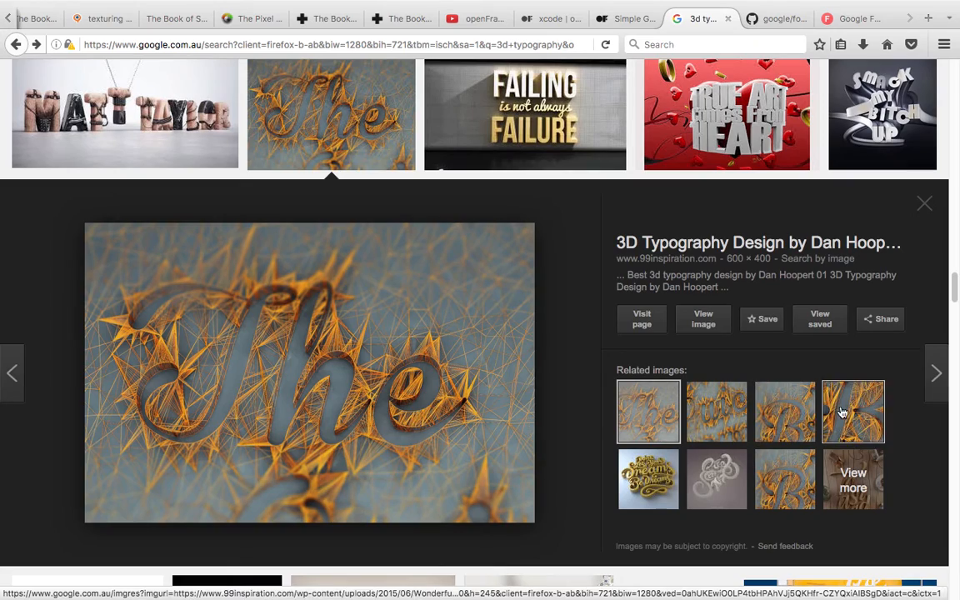
click(925, 207)
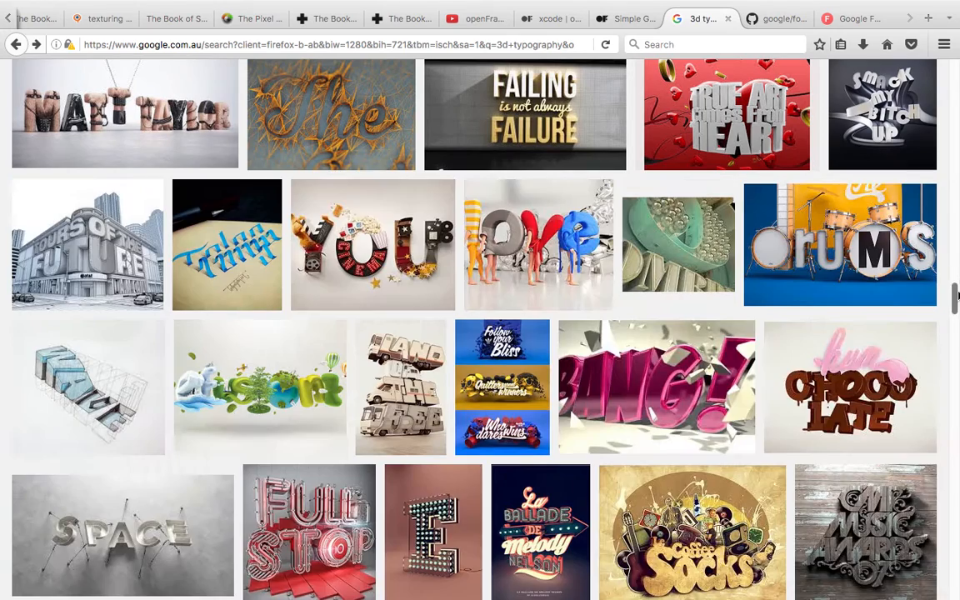
Step: Return to the start of the image results and narrow them to the Sculpture category
scroll(951, 192, down, 2)
scroll(951, 192, up, 10)
scroll(959, 167, up, 15)
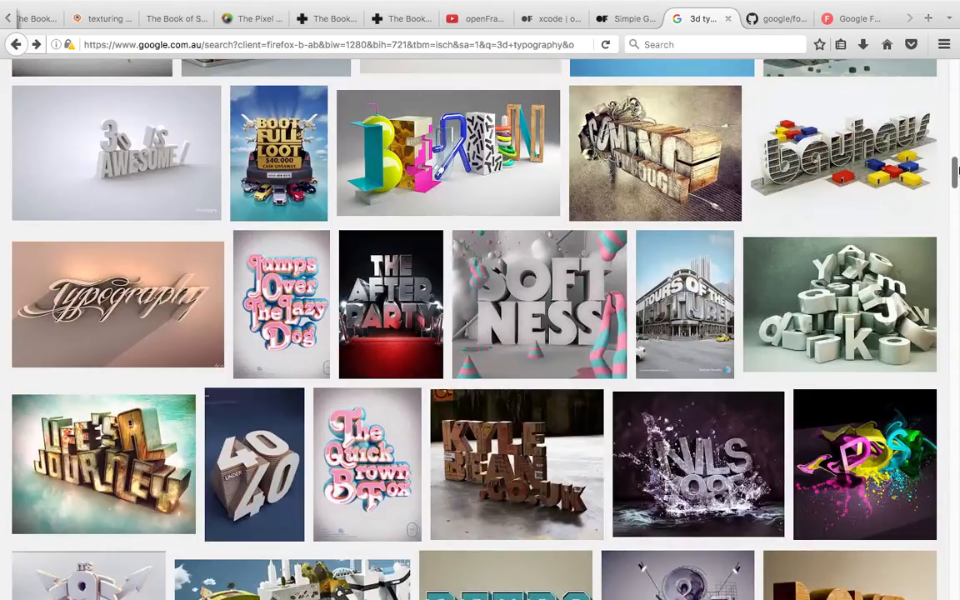
scroll(959, 90, up, 5)
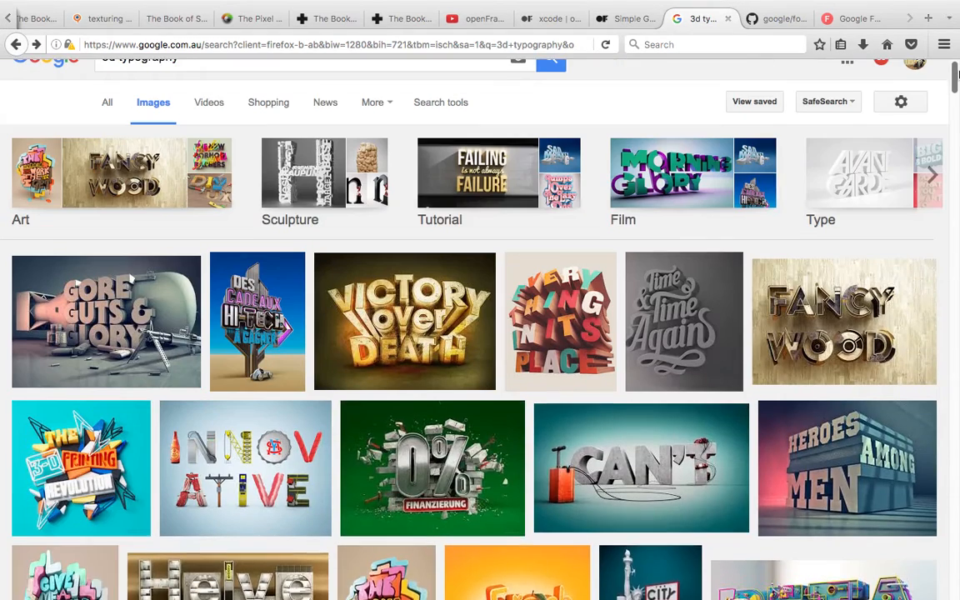
click(332, 223)
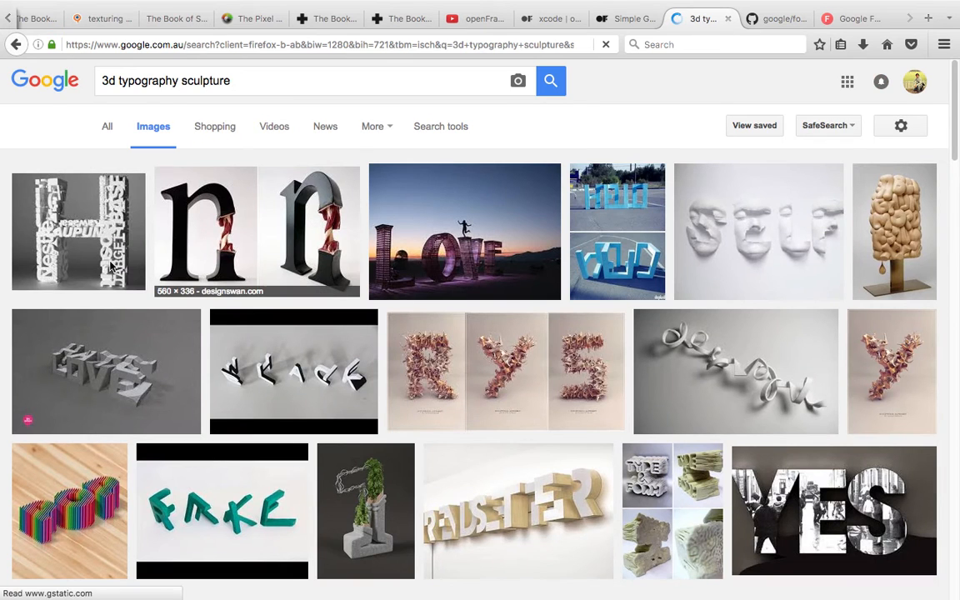
Step: Preview the "R Y S" sculptural alphabet image and its related "LIVE" lettering image among the sculpture results
scroll(330, 308, down, 1)
scroll(330, 308, down, 1)
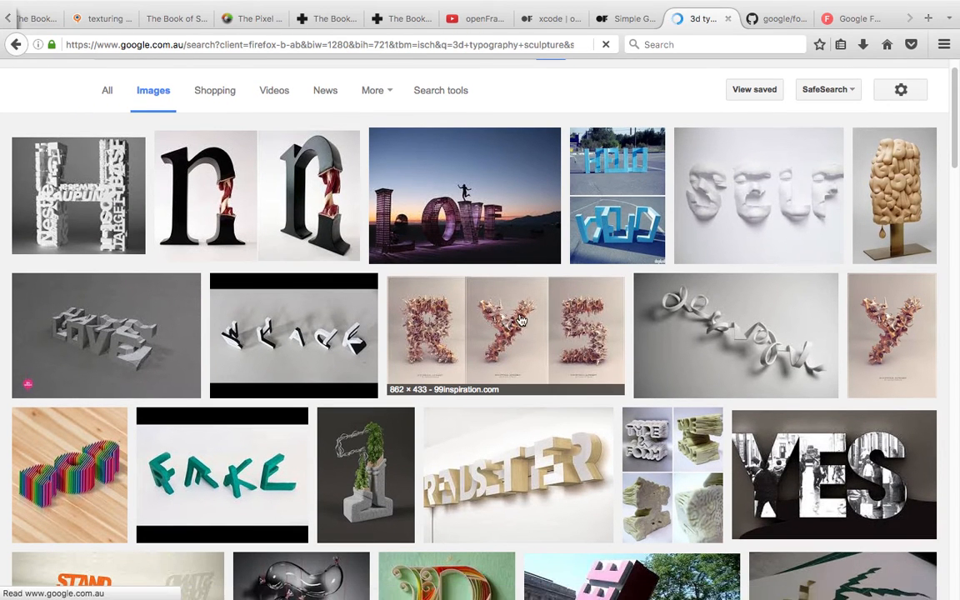
click(467, 287)
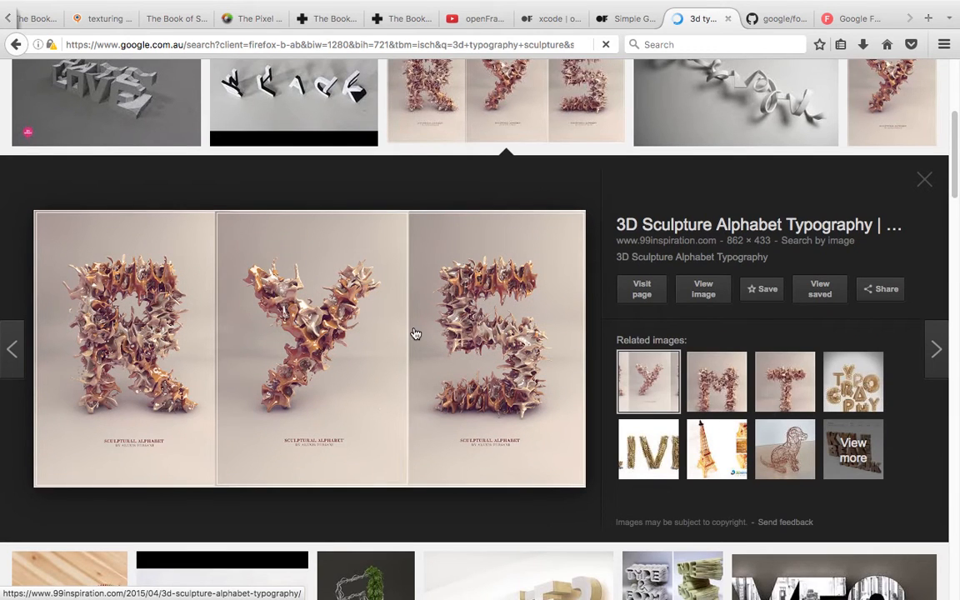
scroll(338, 358, down, 5)
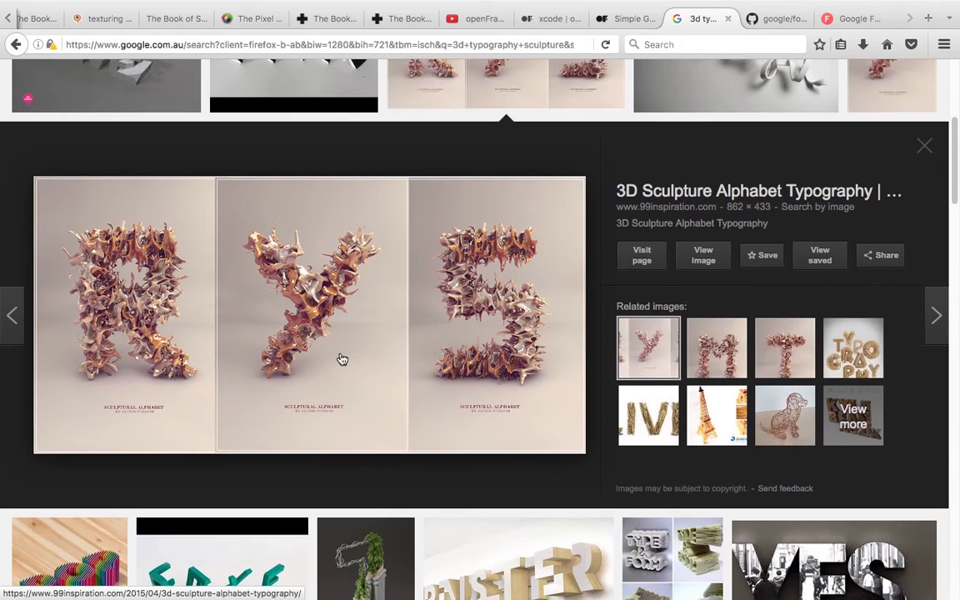
scroll(476, 375, down, 5)
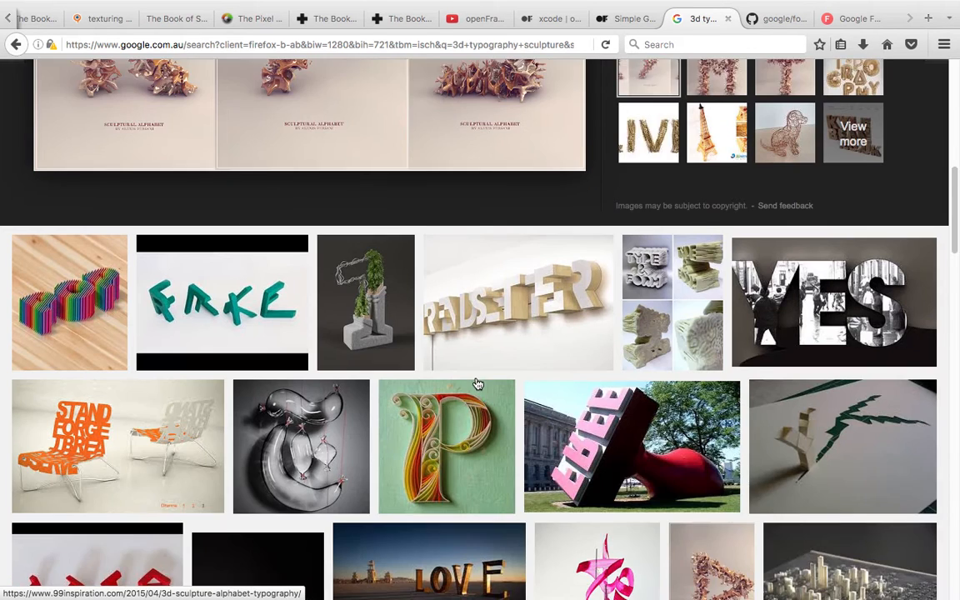
scroll(541, 334, up, 2)
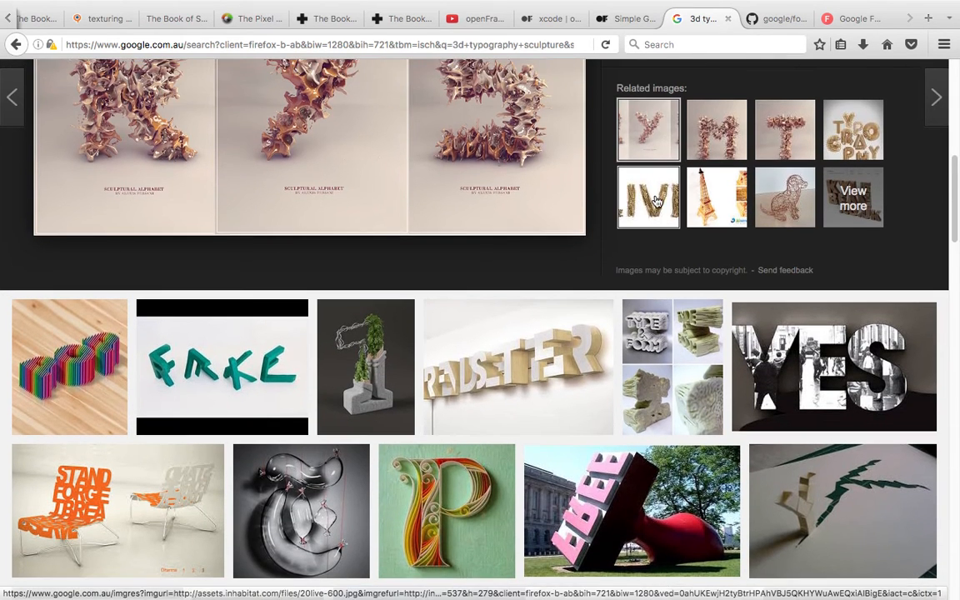
click(651, 209)
scroll(370, 202, up, 2)
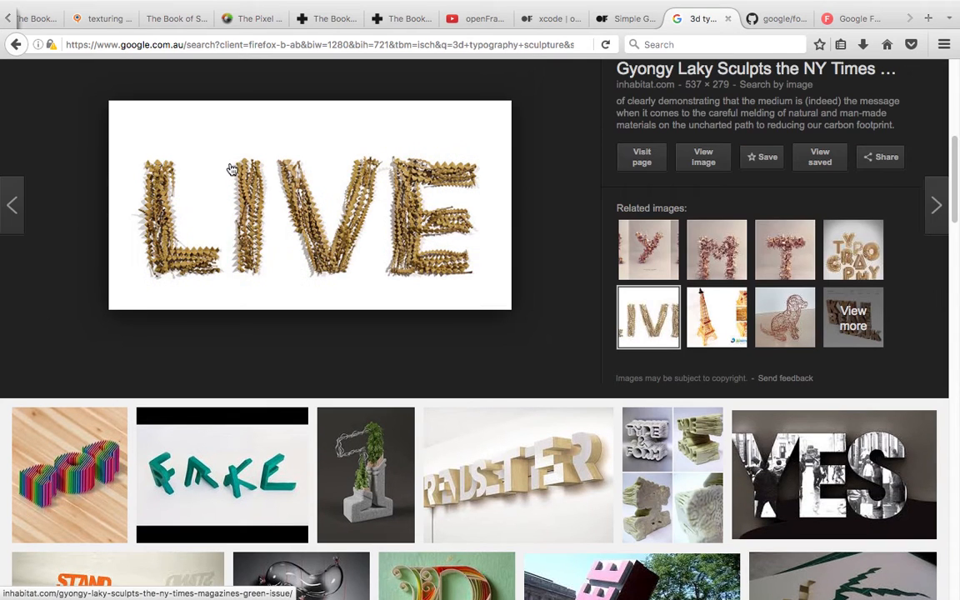
Step: Preview the elephant sculpture made of paper letters among the 3D typography sculpture results
scroll(444, 278, down, 10)
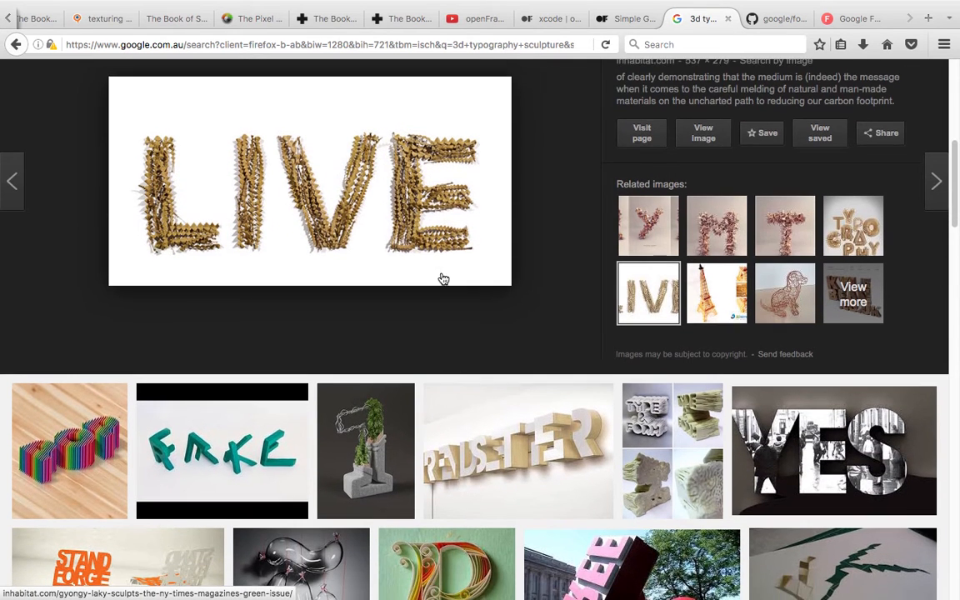
scroll(517, 359, down, 5)
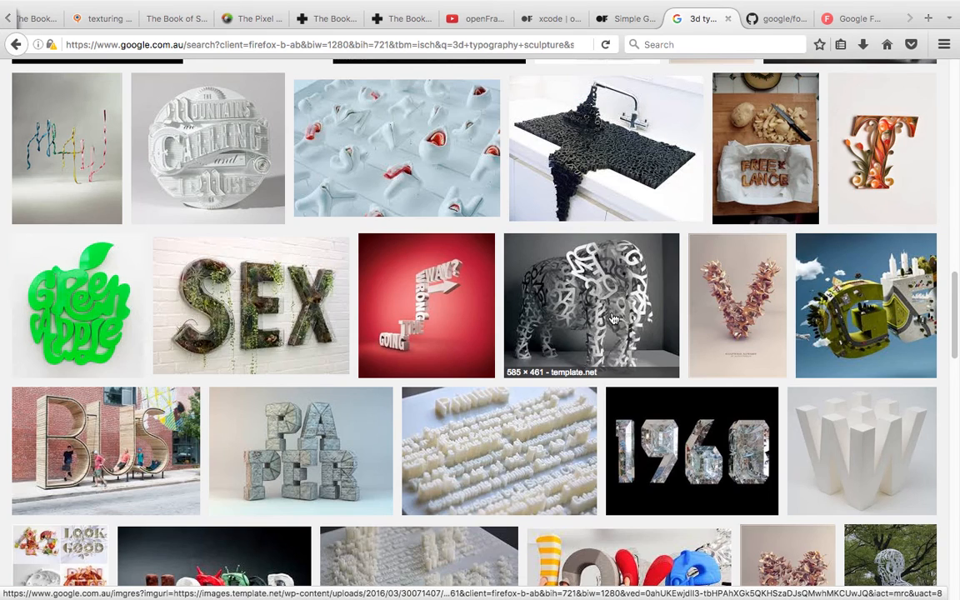
click(550, 282)
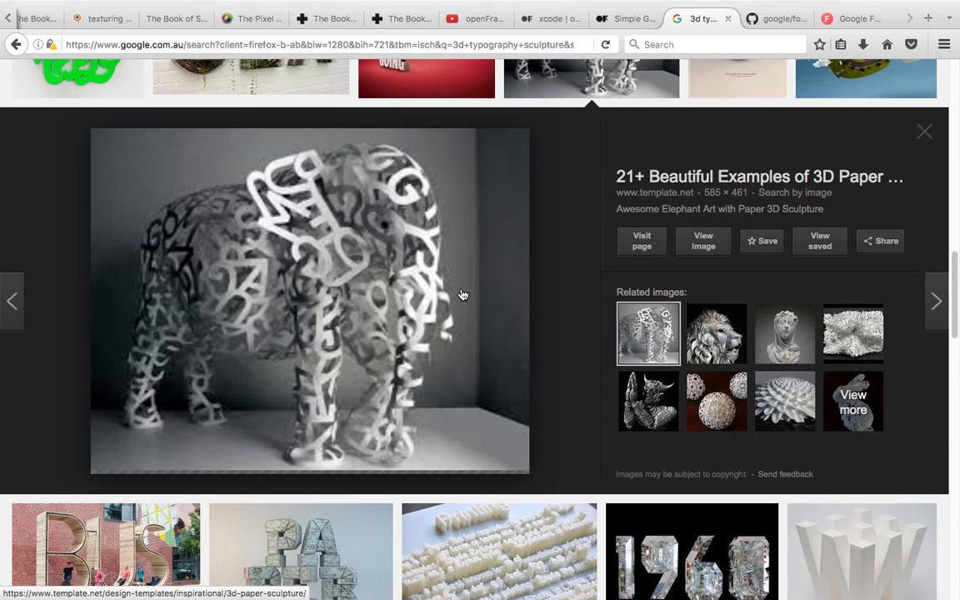
scroll(387, 317, down, 3)
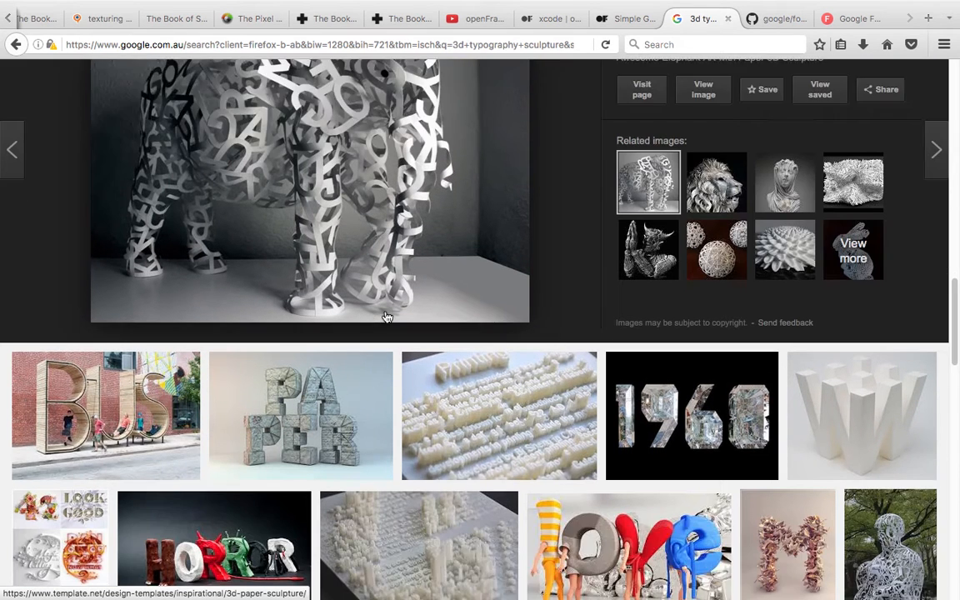
scroll(386, 316, down, 2)
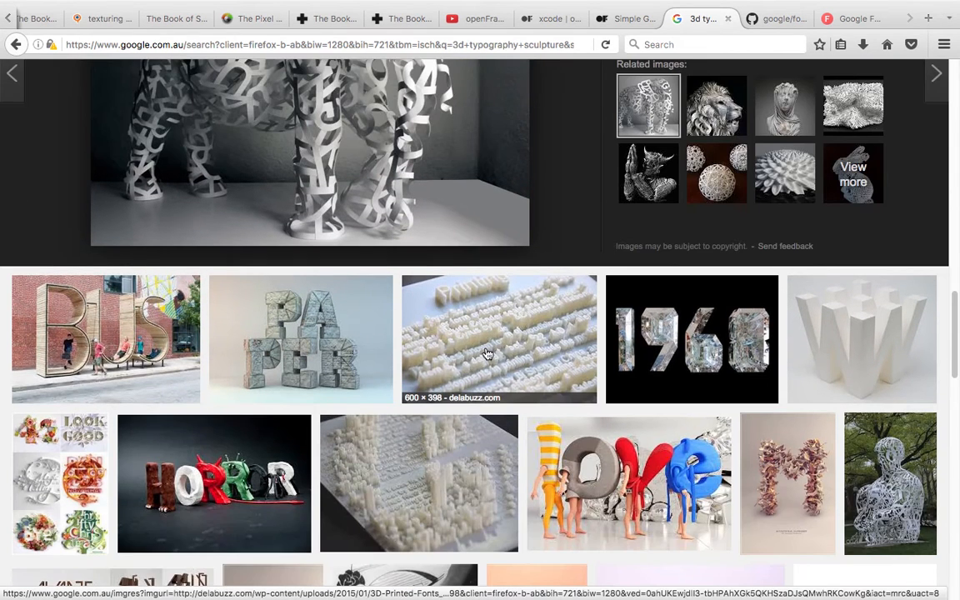
Step: Preview the 3D-printed "Printing" text and the sculptural letter "M", and look through the surrounding sculpture results
click(488, 355)
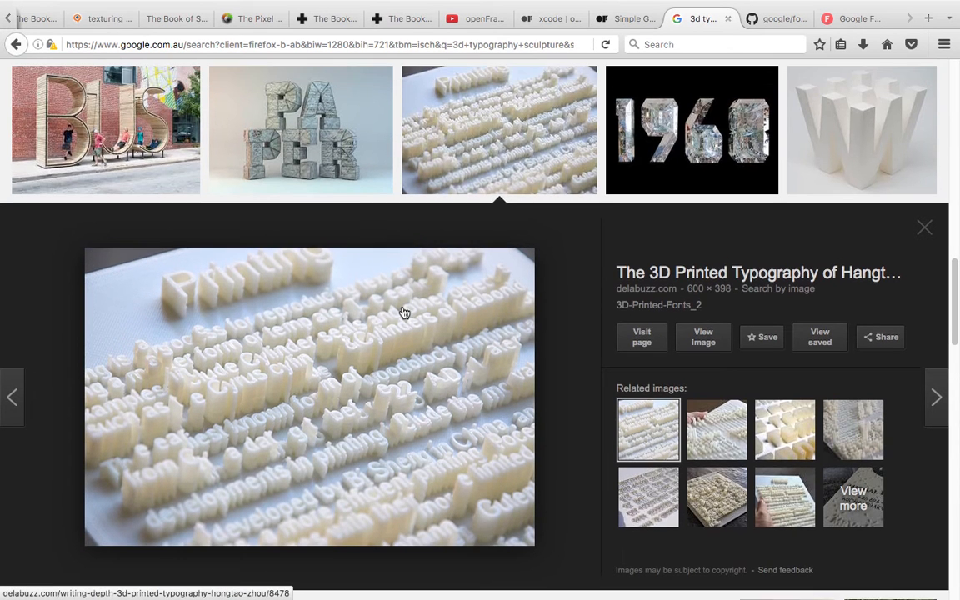
scroll(661, 218, down, 4)
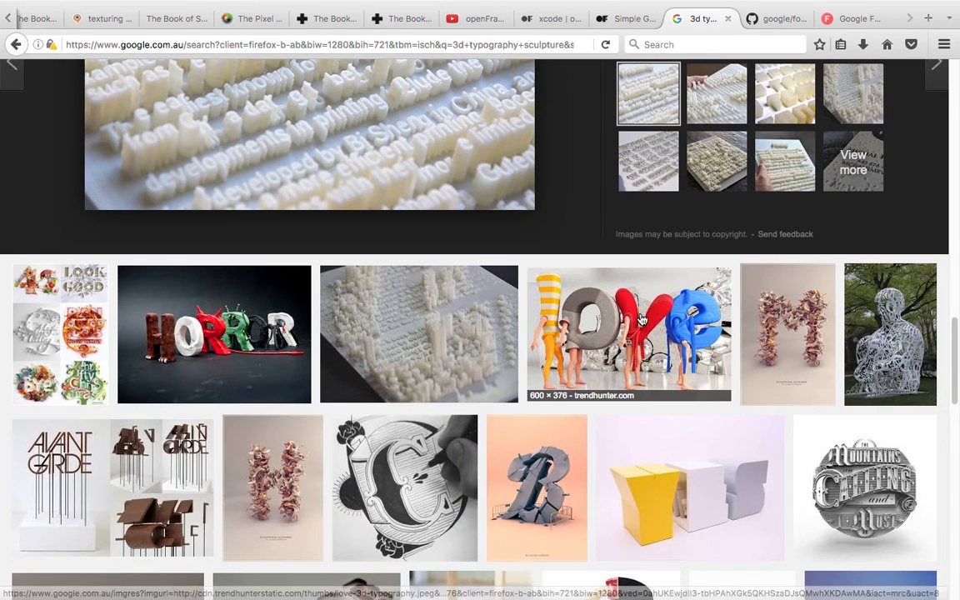
scroll(642, 320, down, 3)
scroll(566, 346, down, 3)
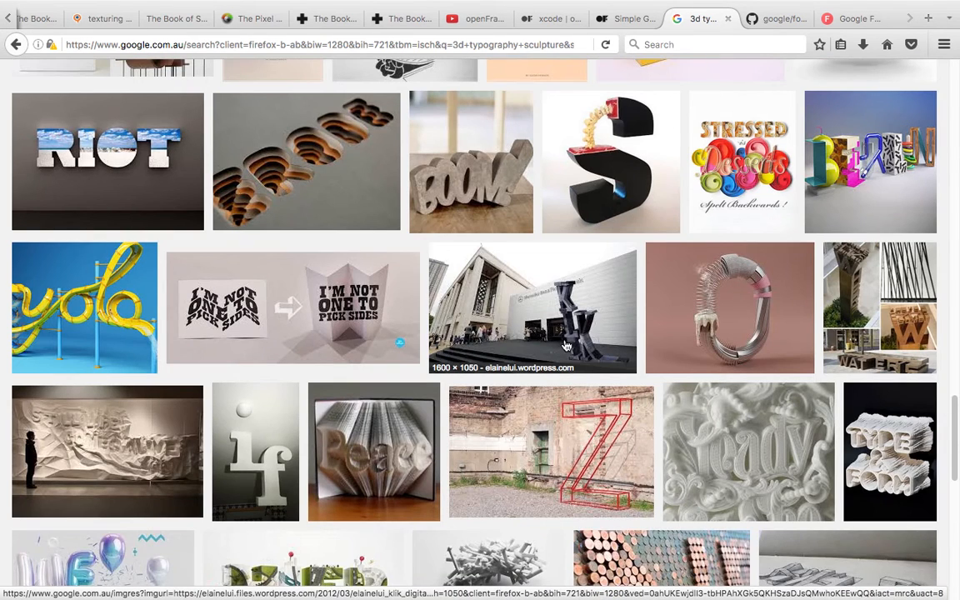
scroll(573, 343, up, 10)
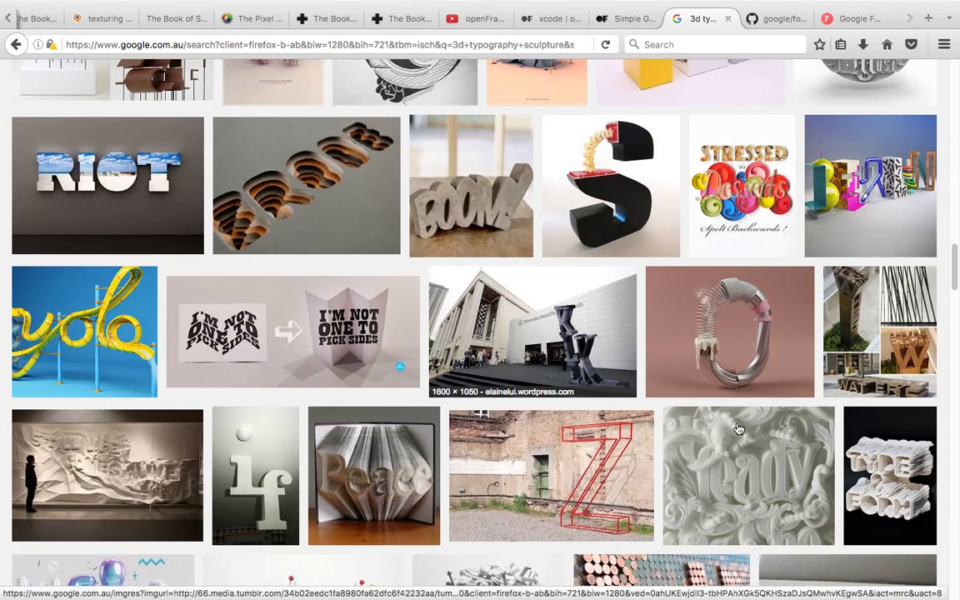
scroll(741, 386, down, 4)
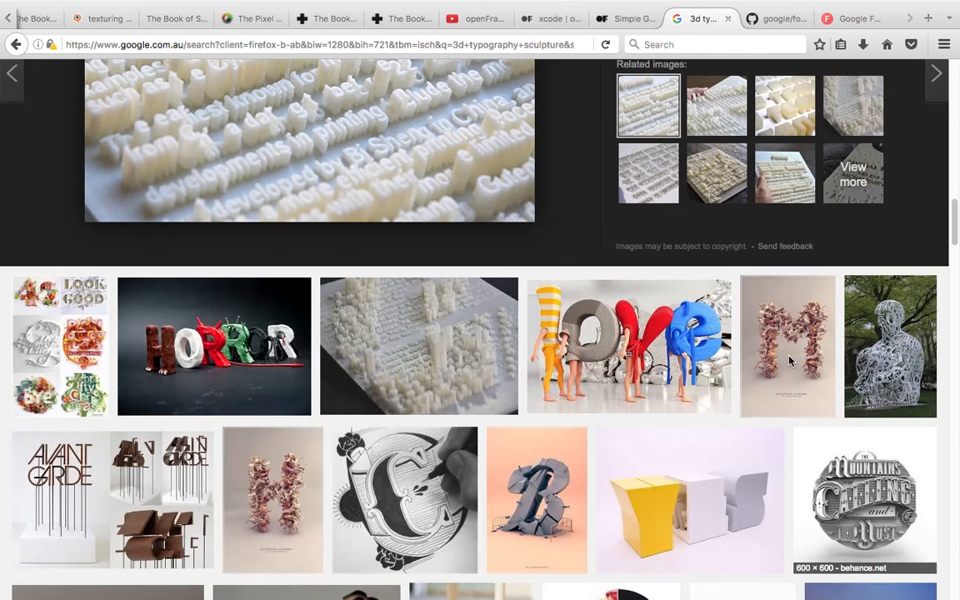
click(790, 360)
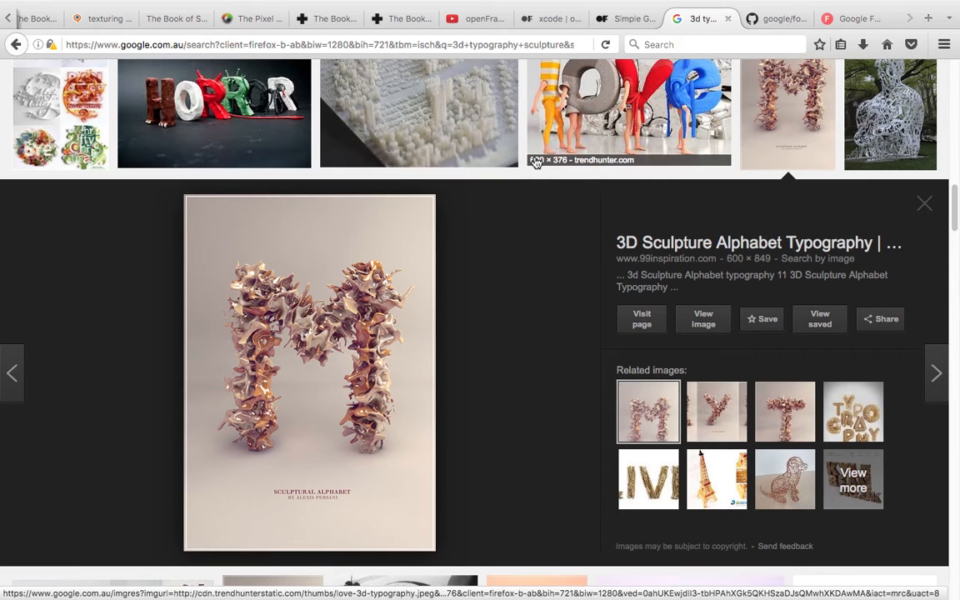
scroll(634, 187, up, 3)
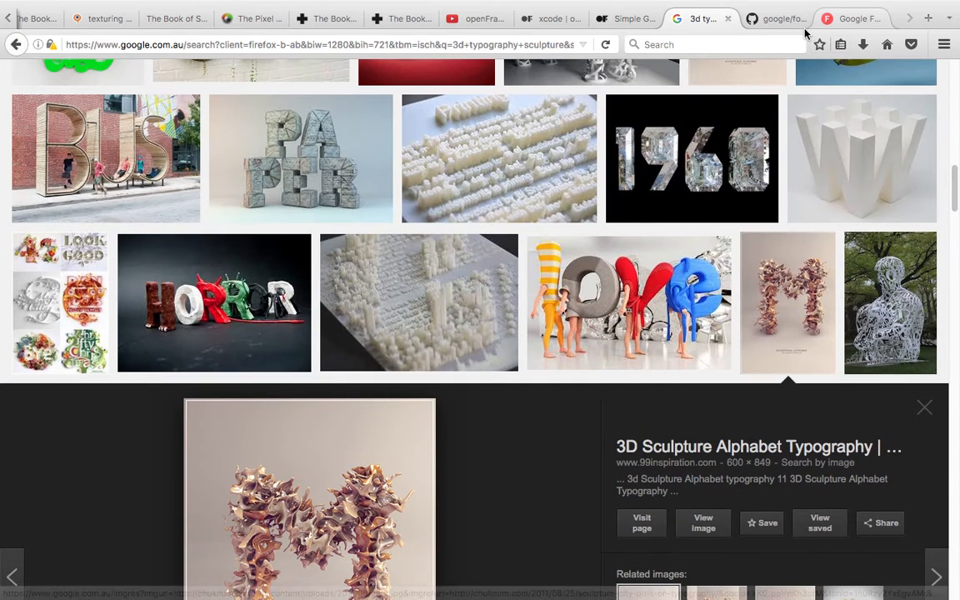
Step: Look at the google/fonts repository on GitHub, and review the Titan One selection and its embed details on Google Fonts
click(782, 21)
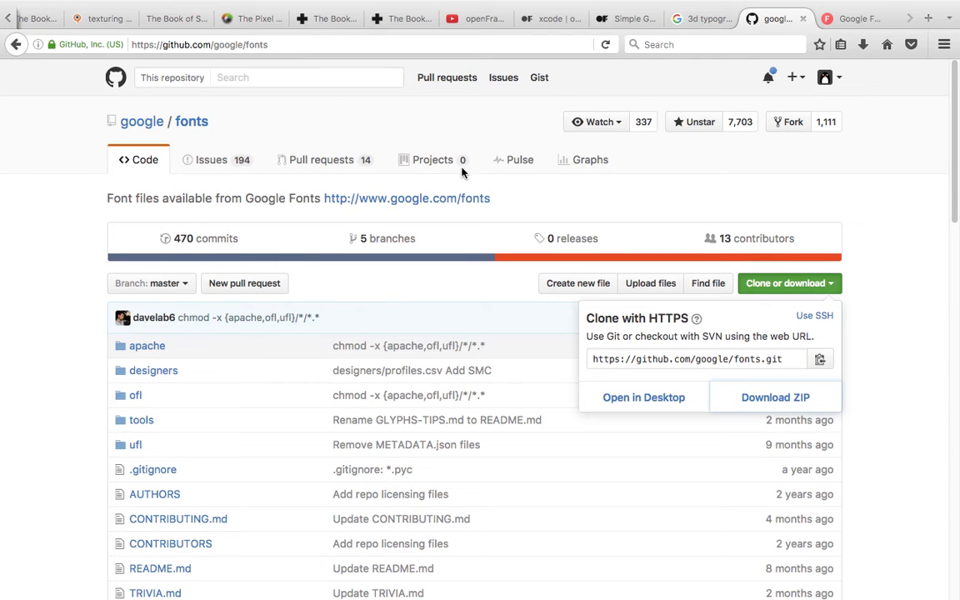
click(846, 18)
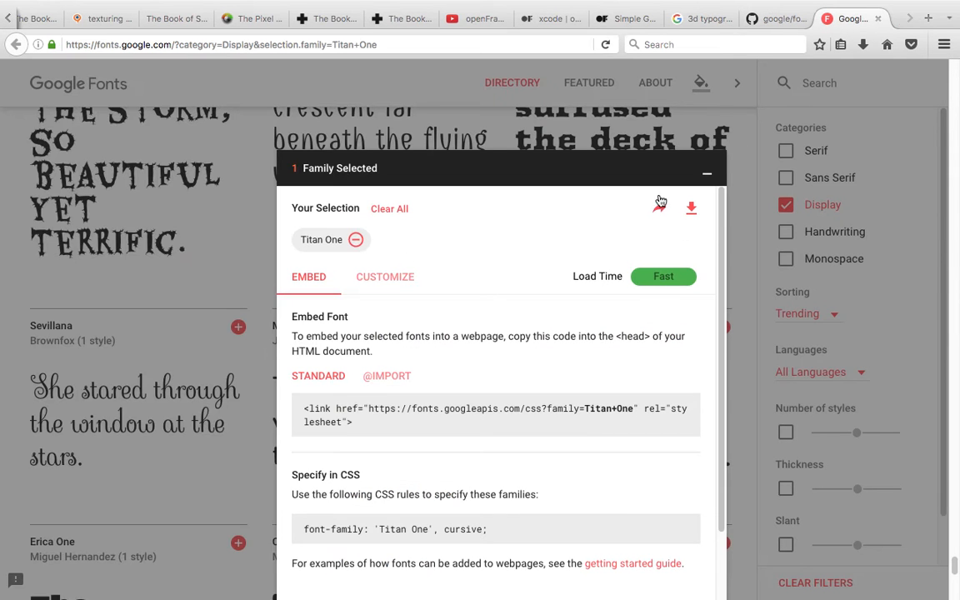
click(708, 177)
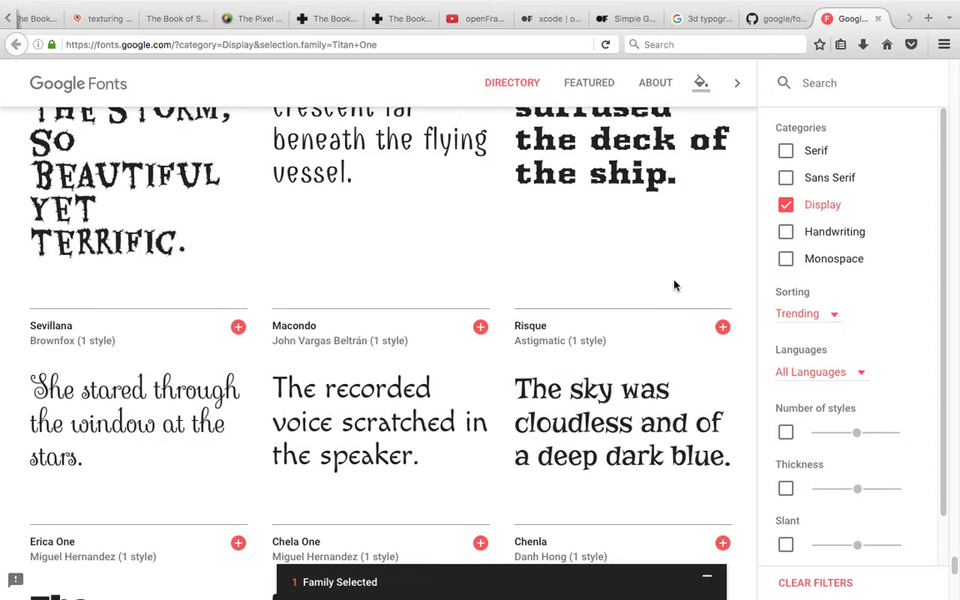
click(548, 583)
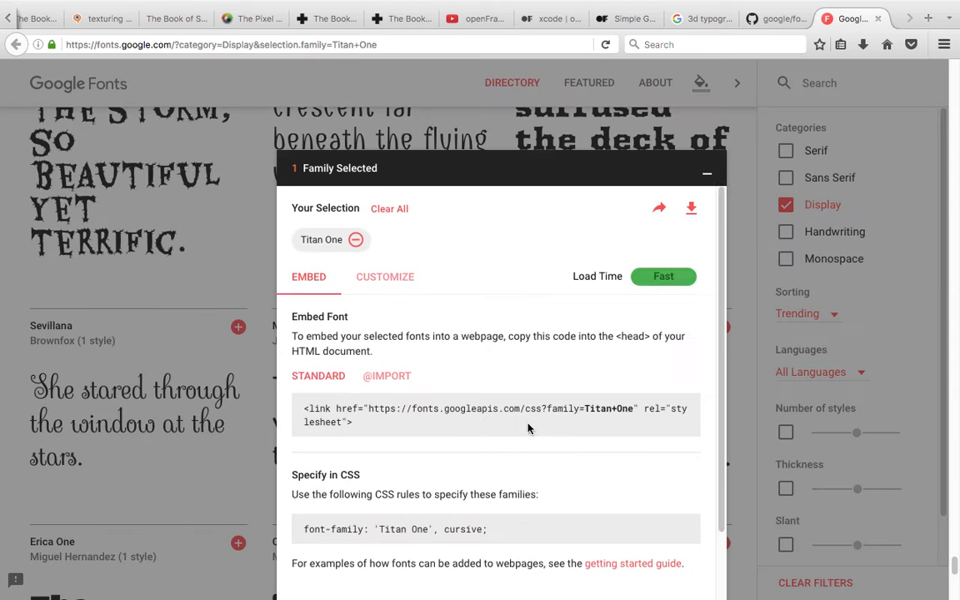
scroll(534, 426, down, 2)
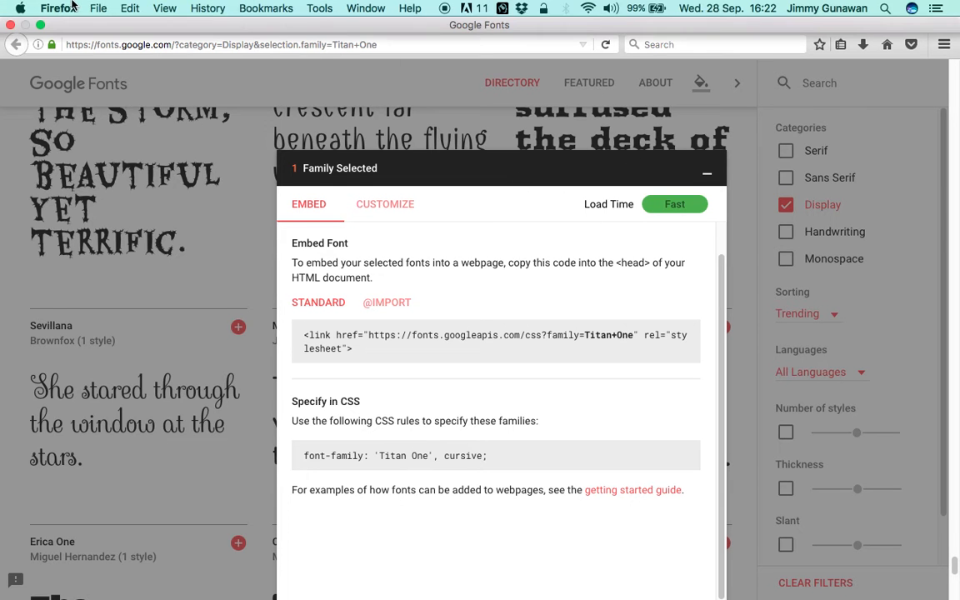
Step: Hide the browser, open the Titan_One folder on the desktop and preview the TitanOne-Regular.ttf font file
click(58, 9)
click(80, 148)
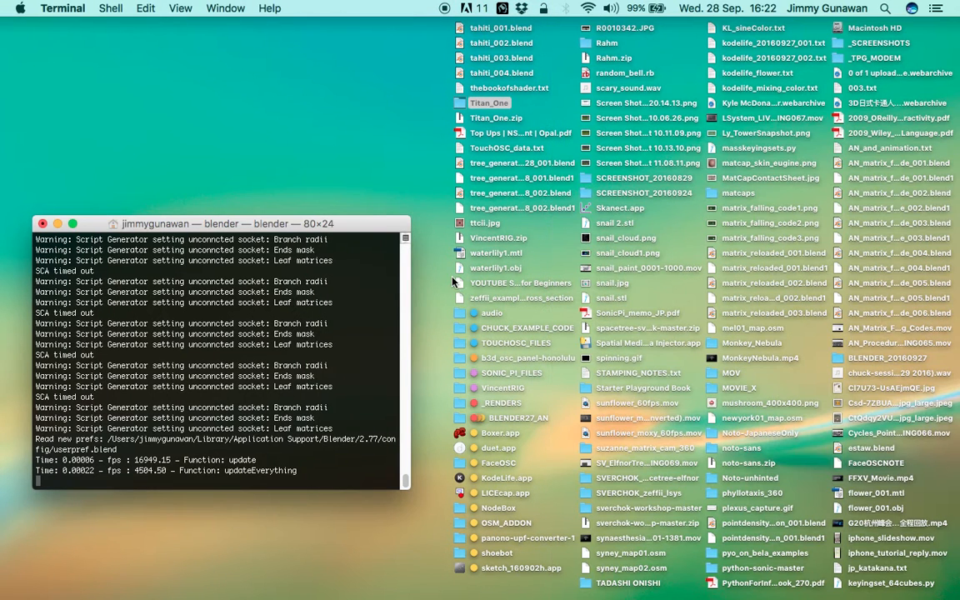
drag(365, 225, 342, 215)
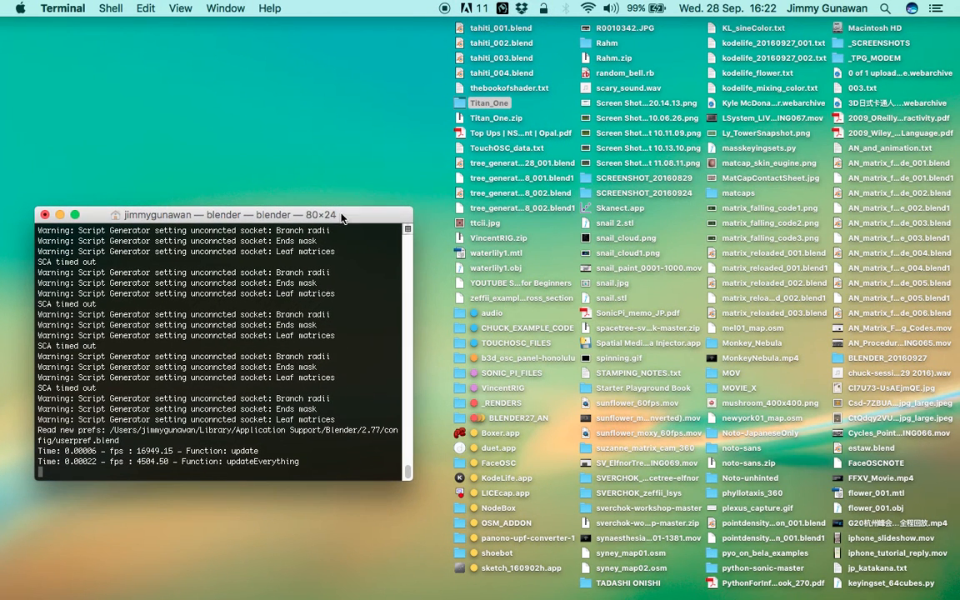
double_click(479, 104)
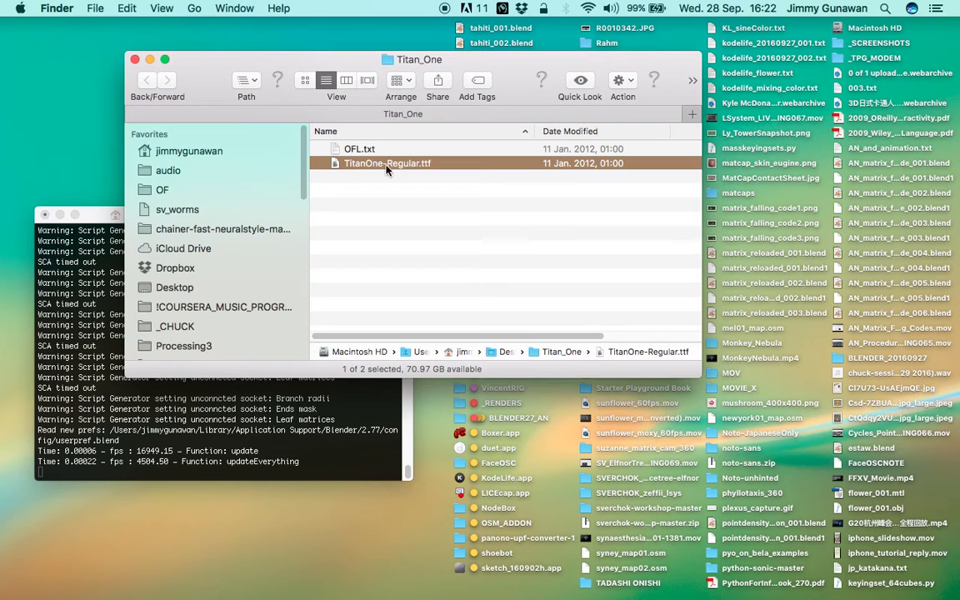
key(space)
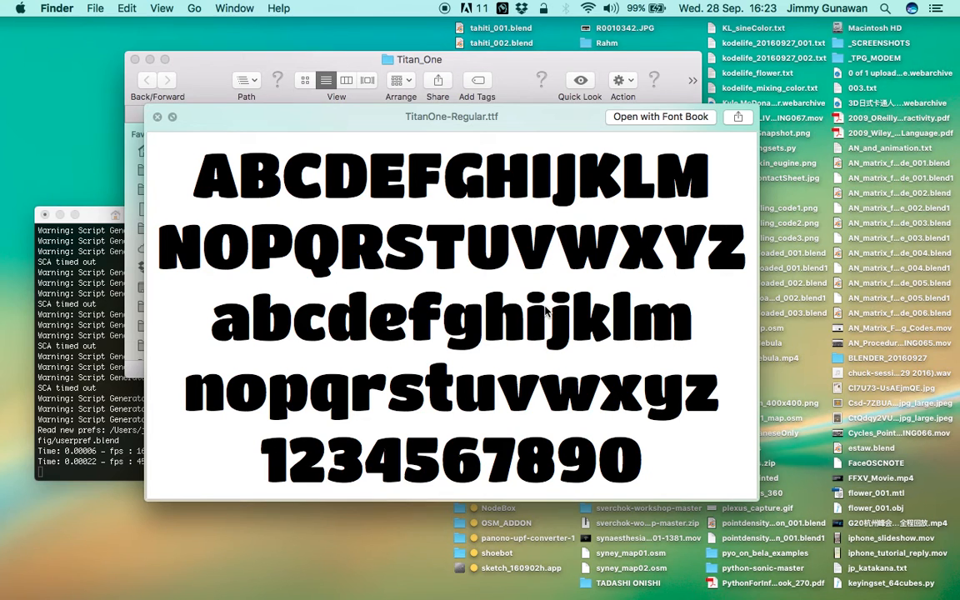
Step: Switch to Blender and add a Text object to the empty scene
key(ctrl+Right)
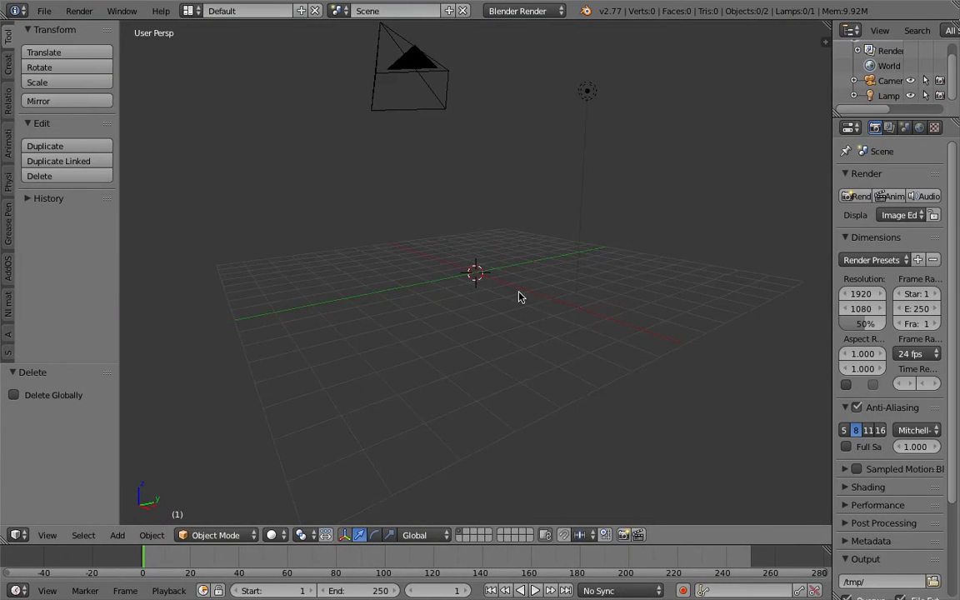
middle_drag(497, 279, 512, 191)
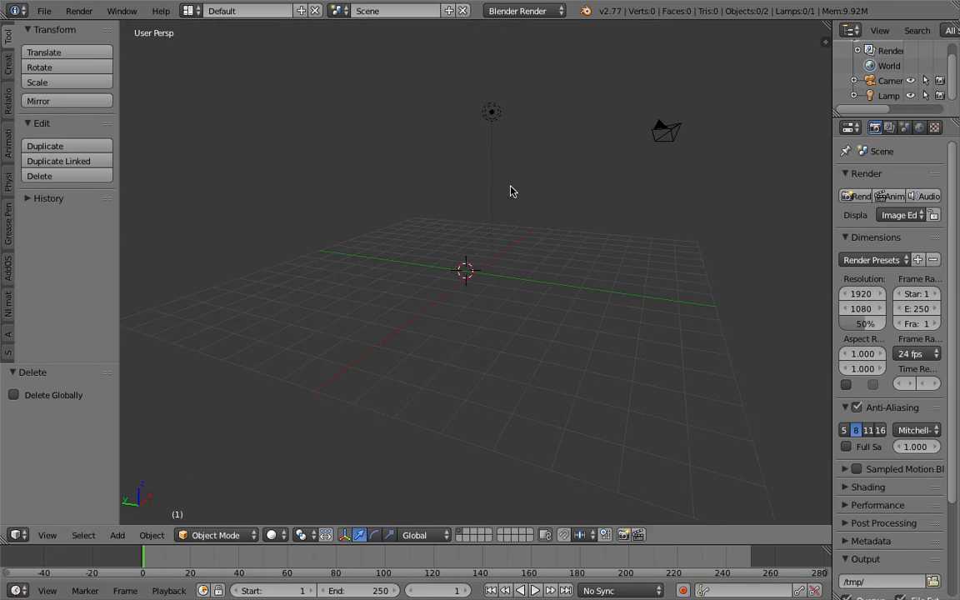
click(182, 13)
middle_drag(570, 260, 463, 221)
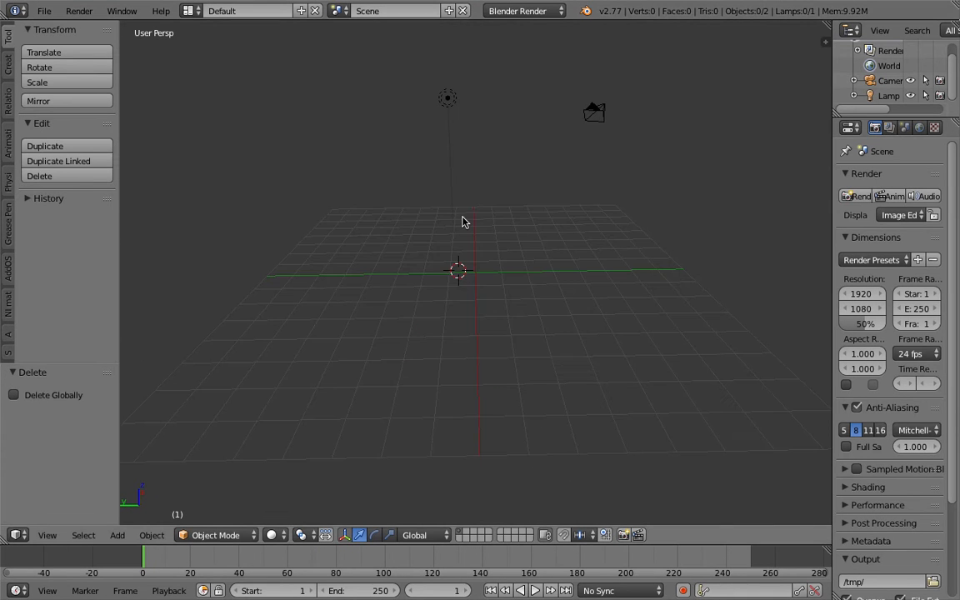
key(shift+a)
mouse_move(463, 221)
middle_drag(412, 159, 396, 155)
key(shift+a)
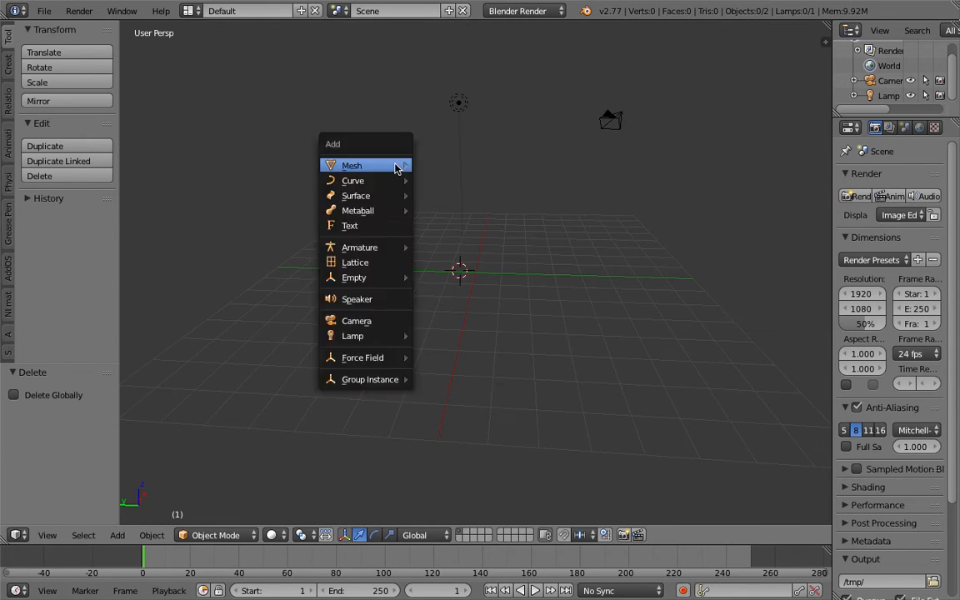
click(374, 227)
Step: Clear the text object's location so that it sits at the world origin
middle_drag(429, 242, 415, 267)
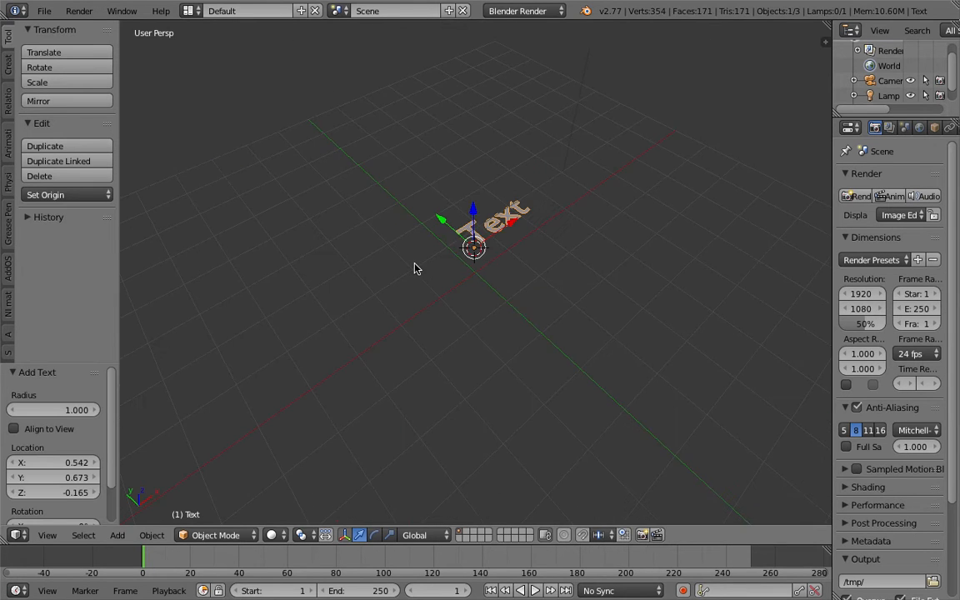
key(alt+g)
middle_drag(443, 281, 501, 202)
scroll(399, 262, up, 5)
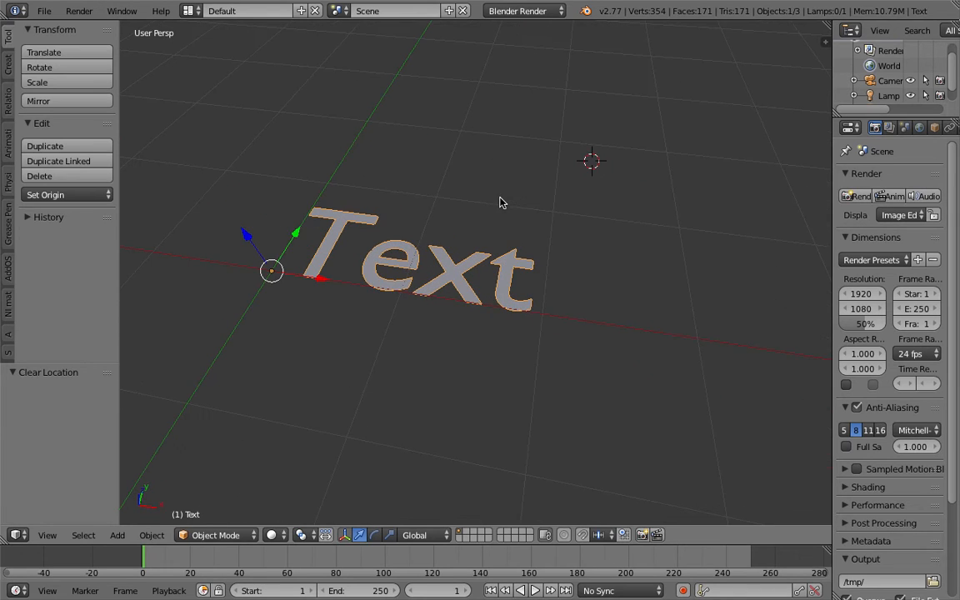
Step: Replace the text object's default content with "neuro" and return to Object Mode
key(Tab)
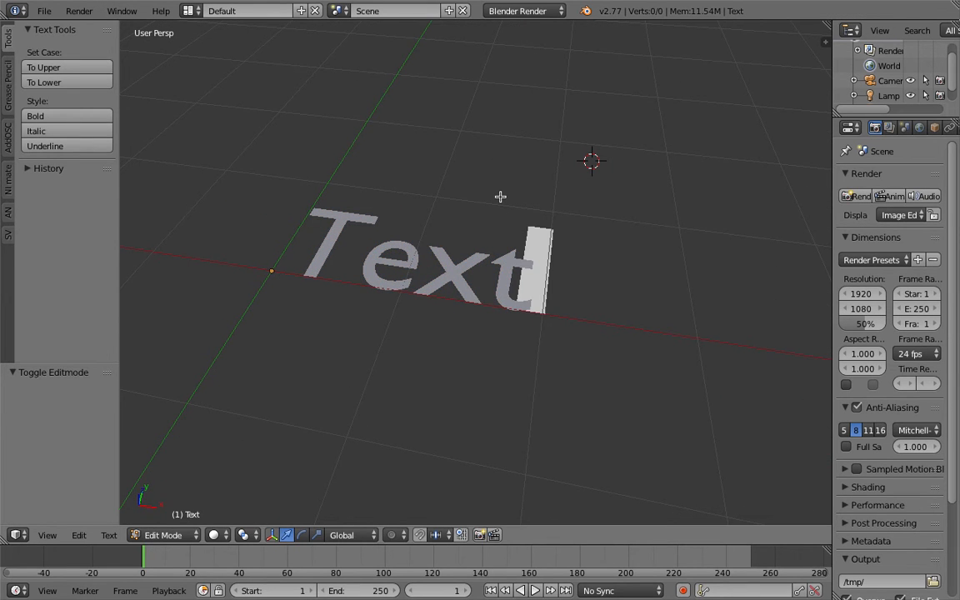
key(BackSpace)
key(BackSpace)
key(BackSpace)
key(BackSpace)
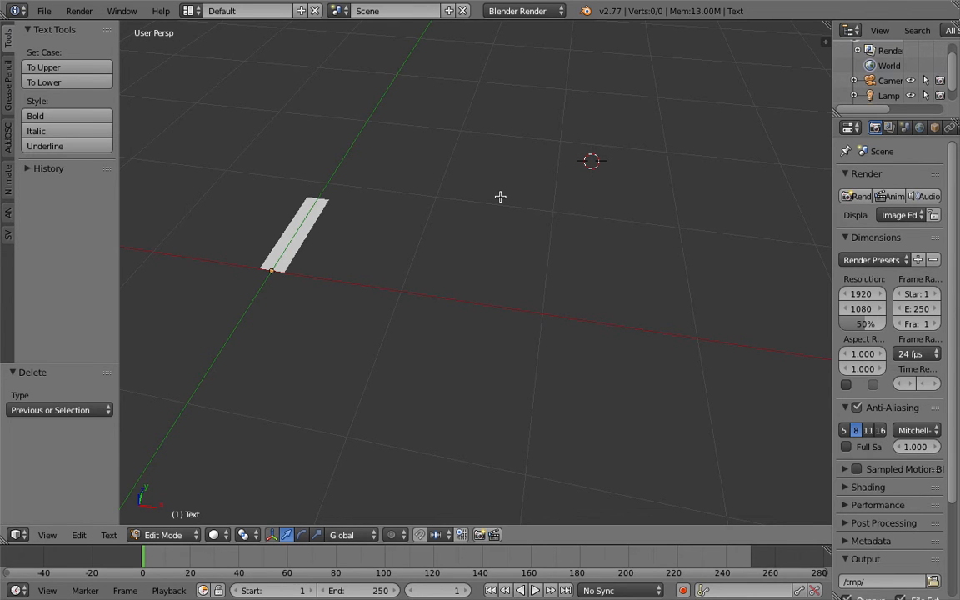
middle_drag(462, 181, 457, 179)
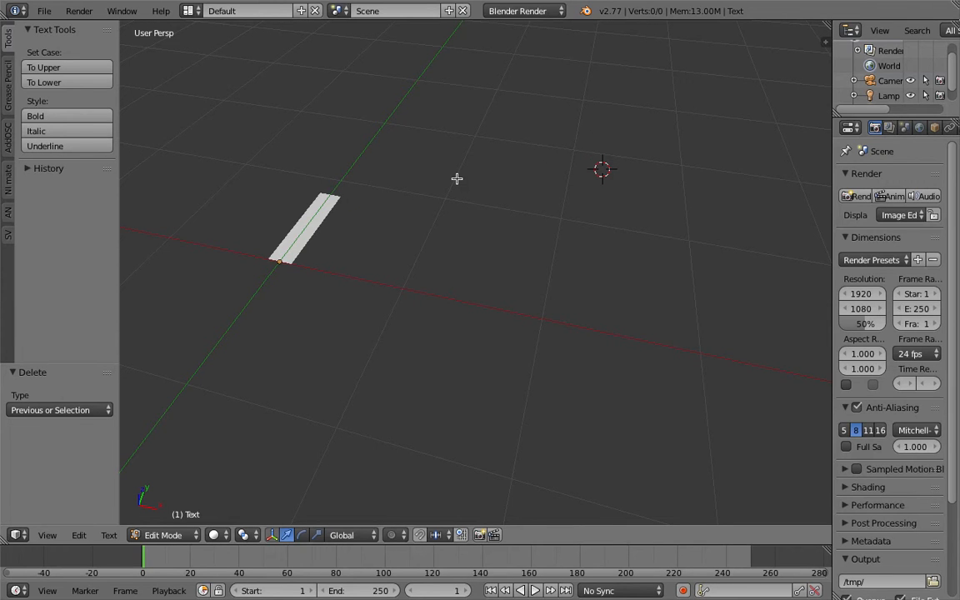
text(t)
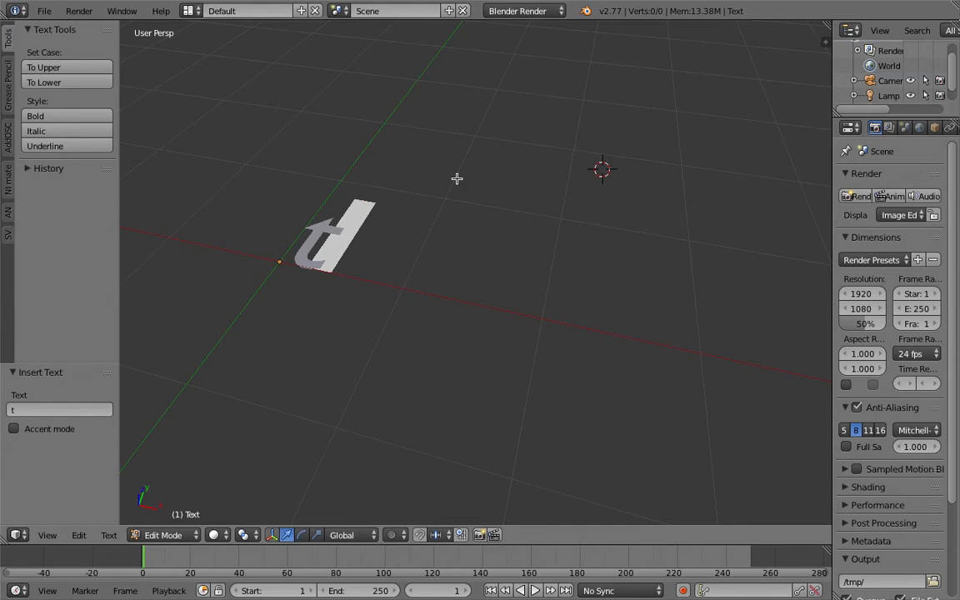
key(BackSpace)
text(neuro)
key(Tab)
middle_drag(456, 182, 413, 197)
middle_drag(382, 153, 552, 248)
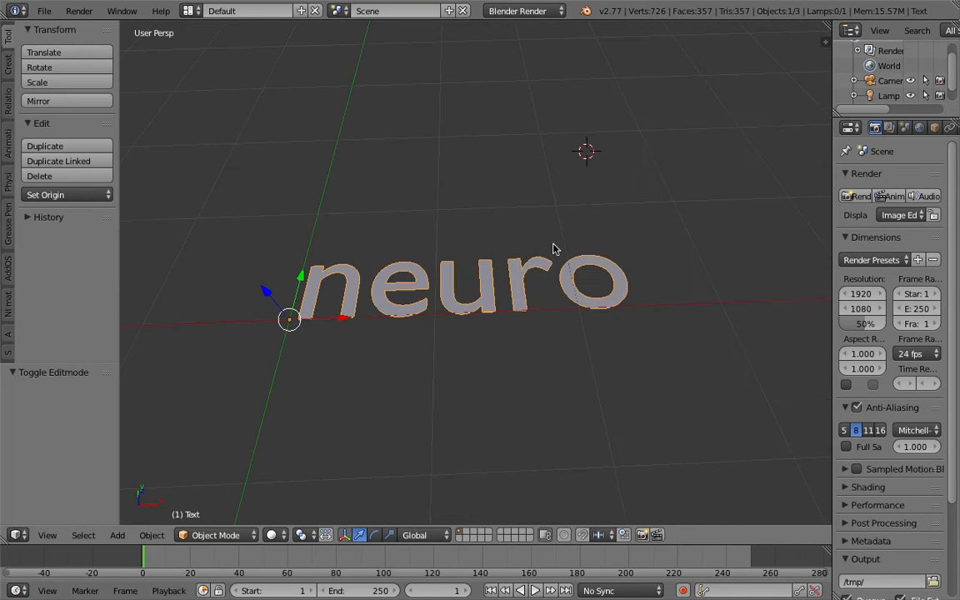
Step: Show the text object's data properties down to its Font settings, and widen the properties area for full field labels
drag(832, 96, 755, 98)
middle_drag(506, 262, 480, 254)
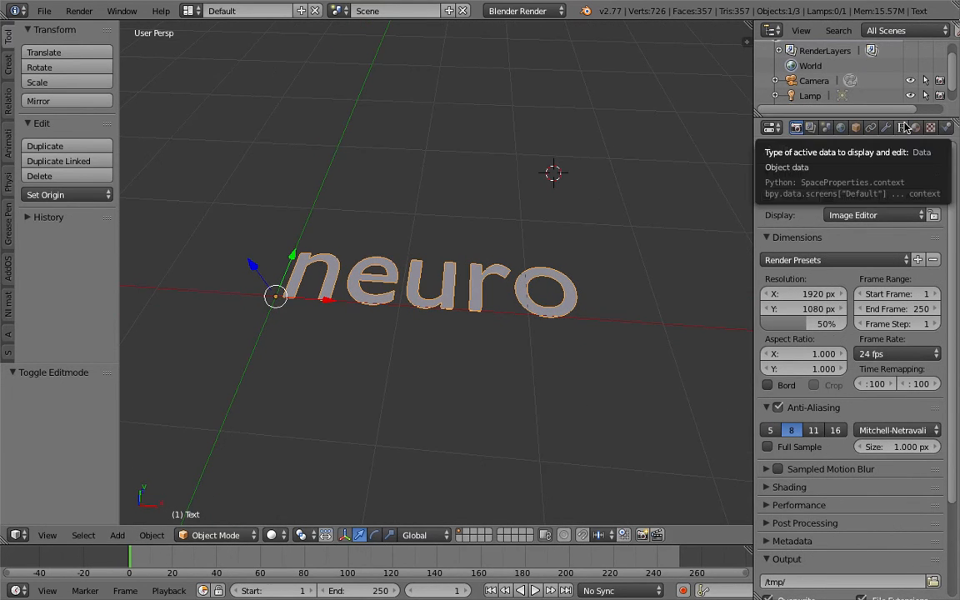
click(904, 127)
scroll(802, 327, down, 3)
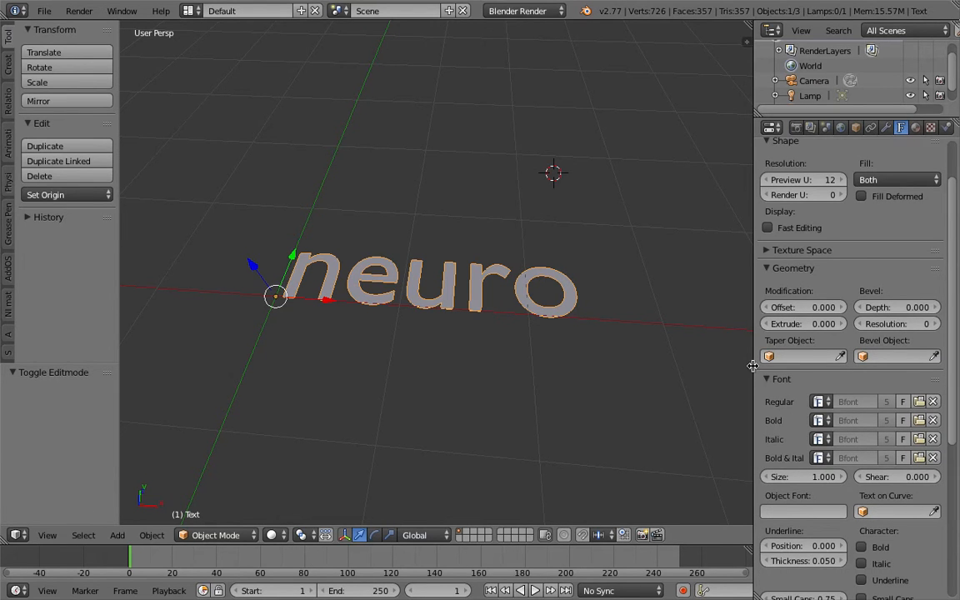
drag(753, 366, 695, 367)
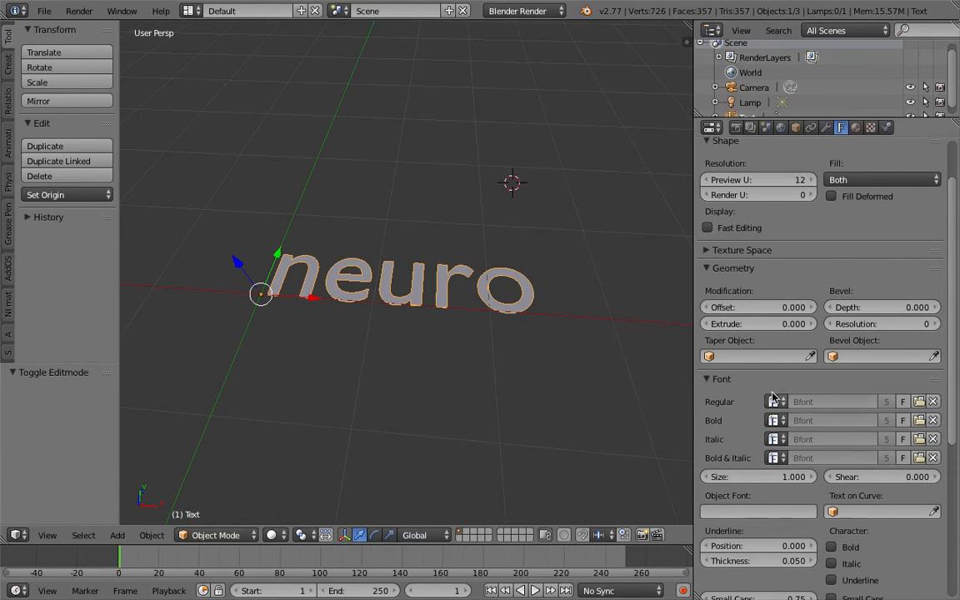
Step: Load the TitanOne font from the Titan_One folder on the Desktop as the text's Regular font
click(919, 402)
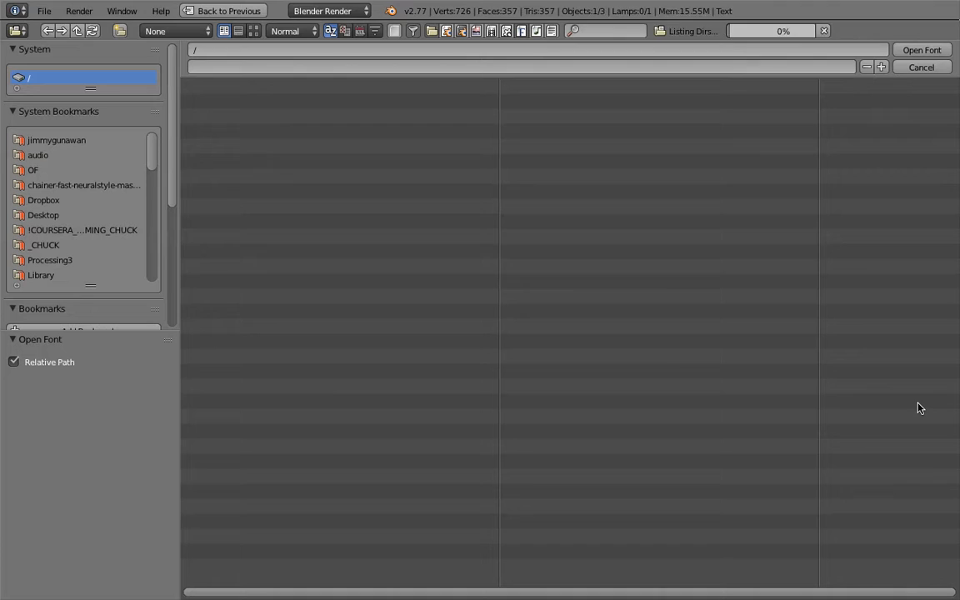
click(43, 215)
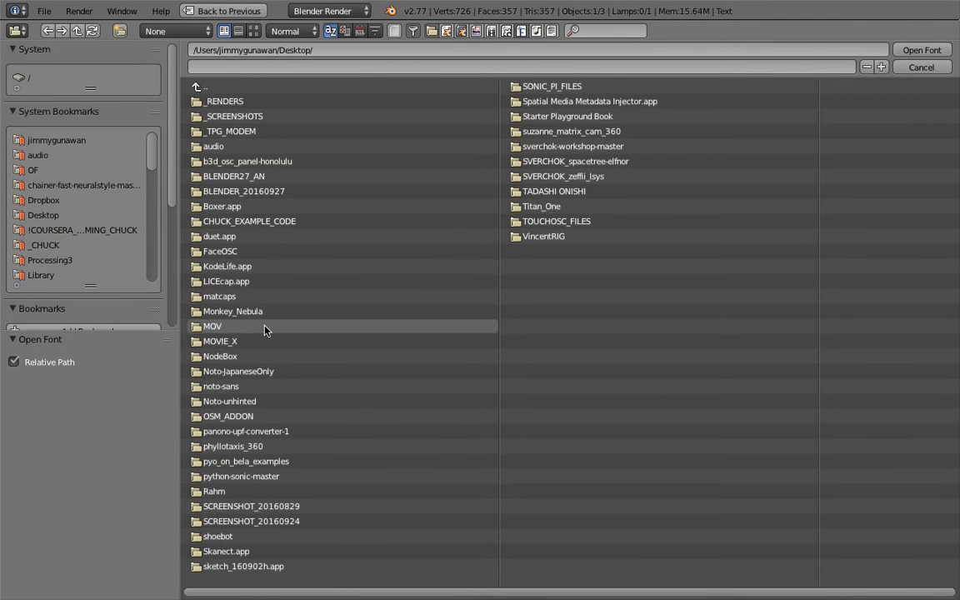
click(560, 207)
double_click(267, 95)
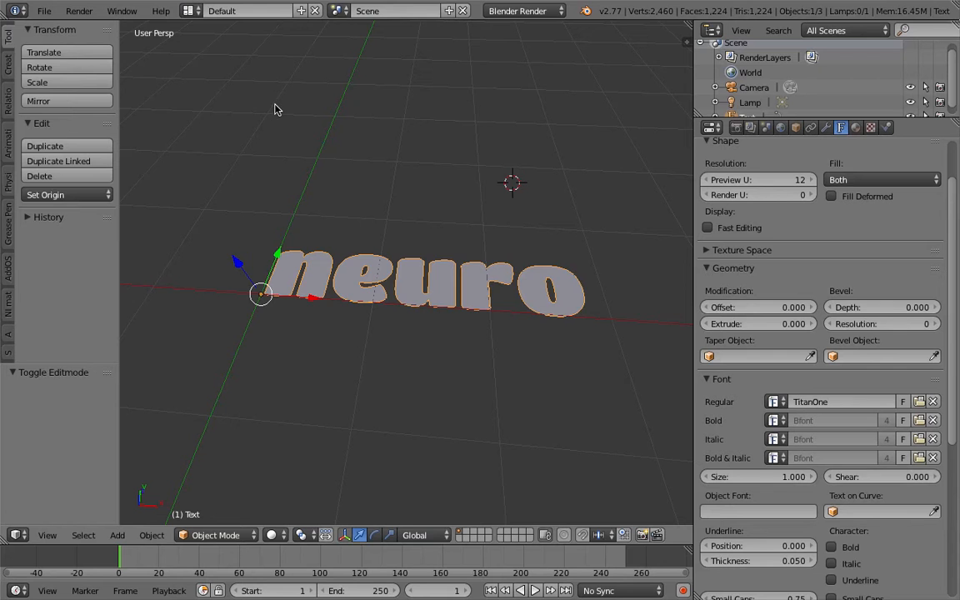
Step: Inspect the Titan One lettering from several angles and enlarge the 3D view area slightly
middle_drag(459, 293, 356, 310)
scroll(481, 262, up, 3)
scroll(463, 315, down, 4)
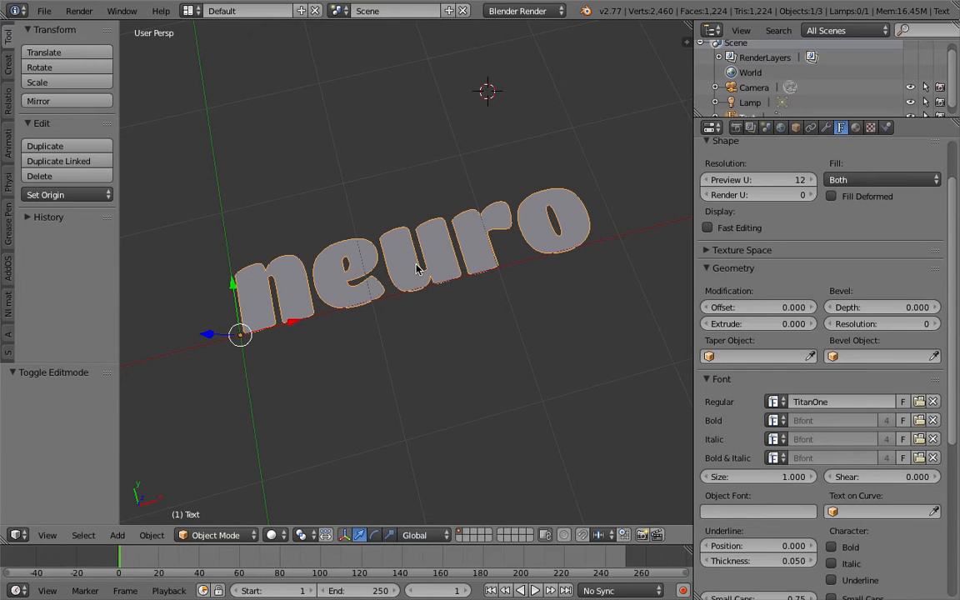
middle_drag(422, 271, 304, 255)
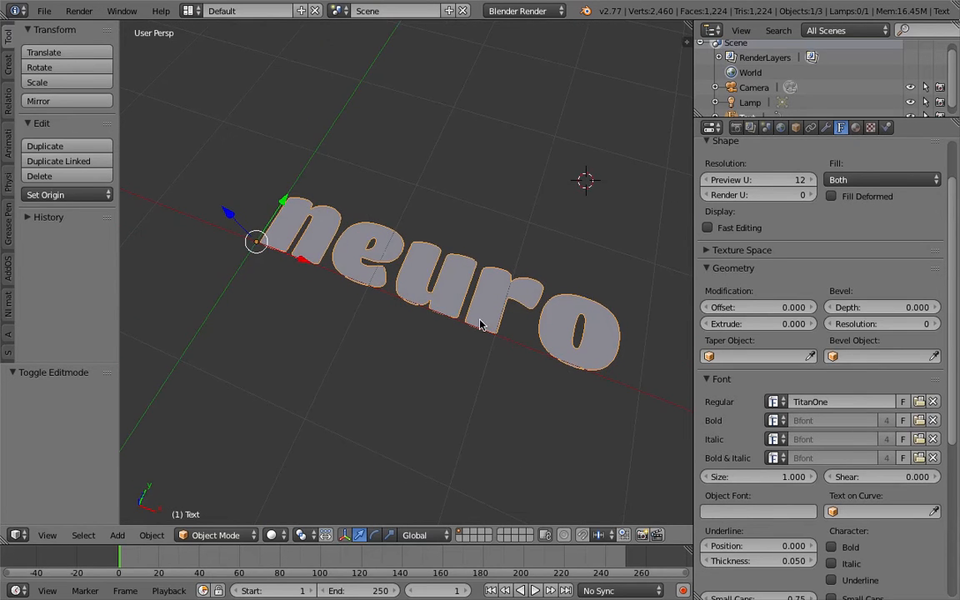
middle_drag(480, 325, 432, 258)
middle_drag(502, 274, 590, 234)
drag(706, 195, 727, 197)
middle_drag(551, 250, 407, 254)
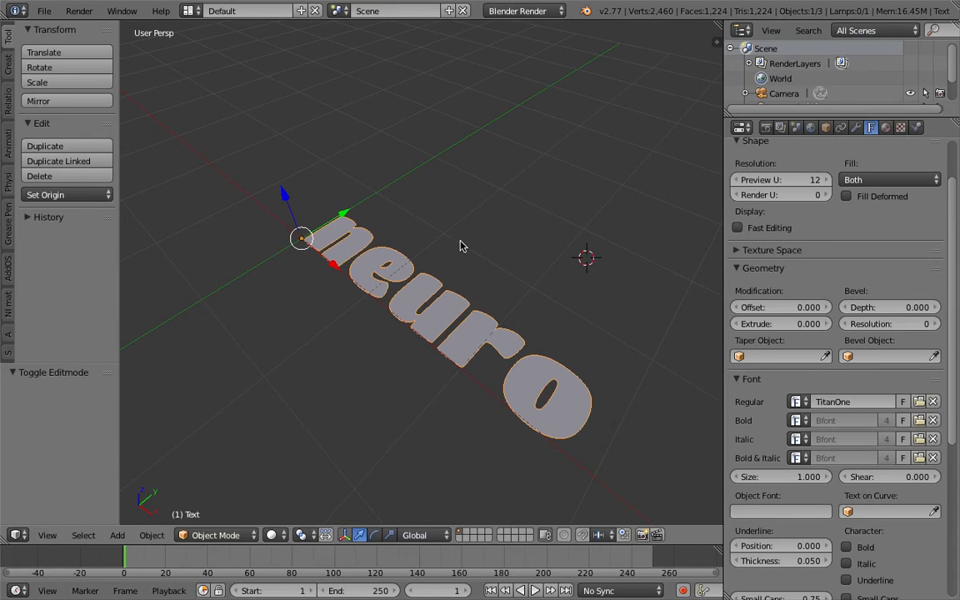
Step: Stand the text up by rotating it 81° about the global X axis
key(r)
key(x)
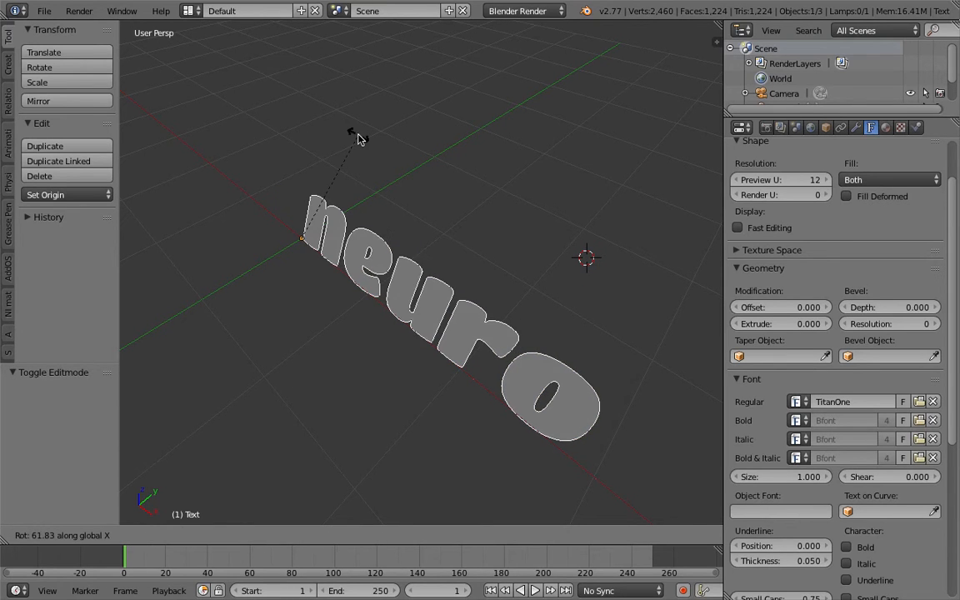
text(-90)
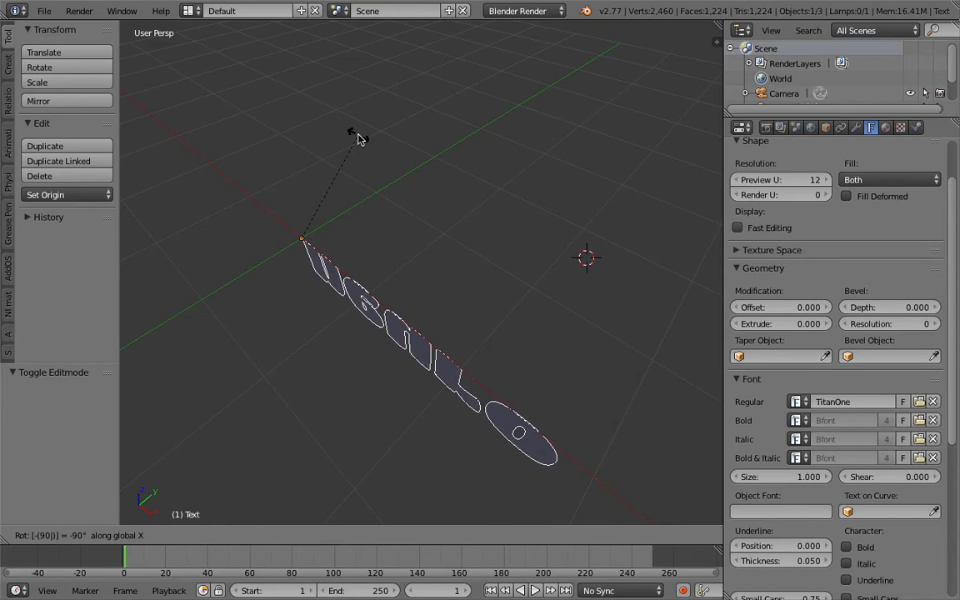
key(BackSpace)
text(-90)
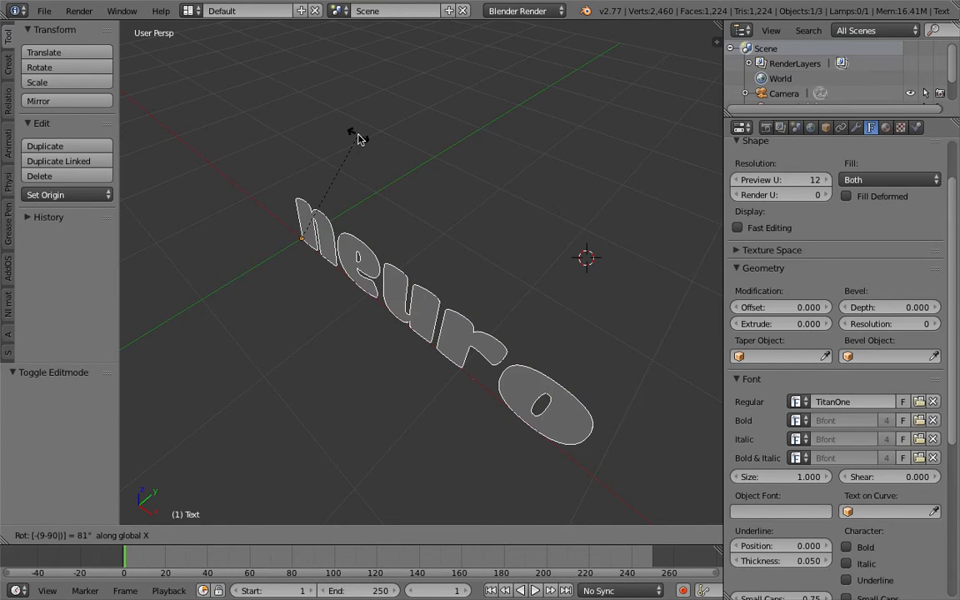
key(Return)
middle_drag(331, 303, 406, 198)
key(Tab)
key(Tab)
scroll(406, 202, down, 1)
Step: Save the scene to the Desktop as SV_neuro_typography_001.blend
click(44, 11)
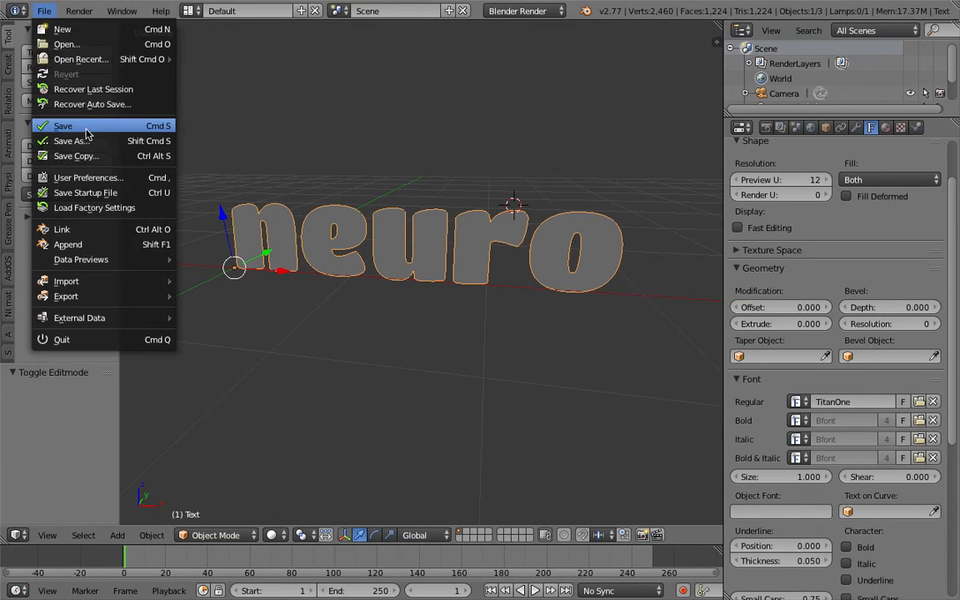
click(50, 130)
click(247, 66)
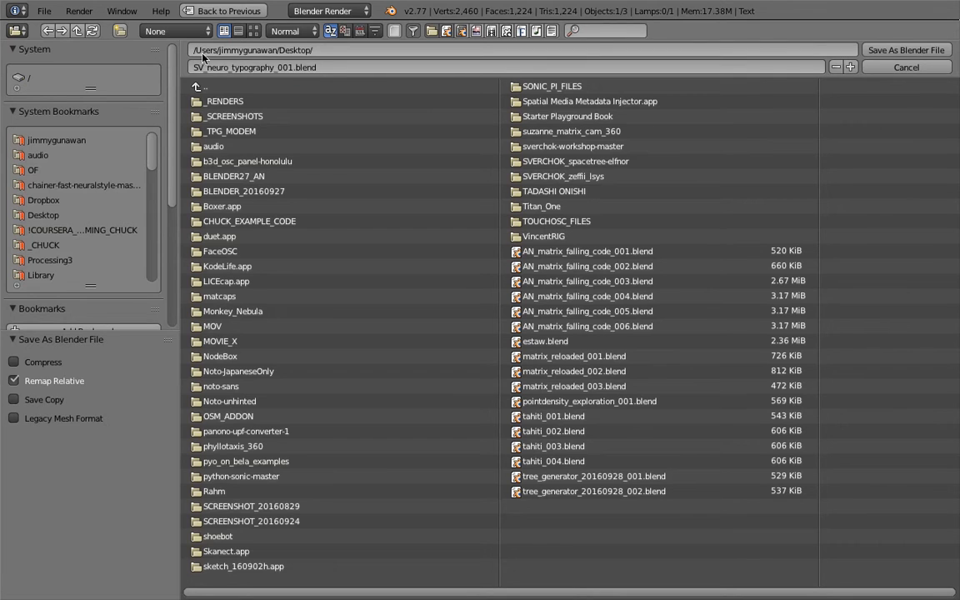
click(899, 53)
Step: Set the text's X rotation to exactly 90° and save over the existing file
middle_drag(611, 281, 466, 214)
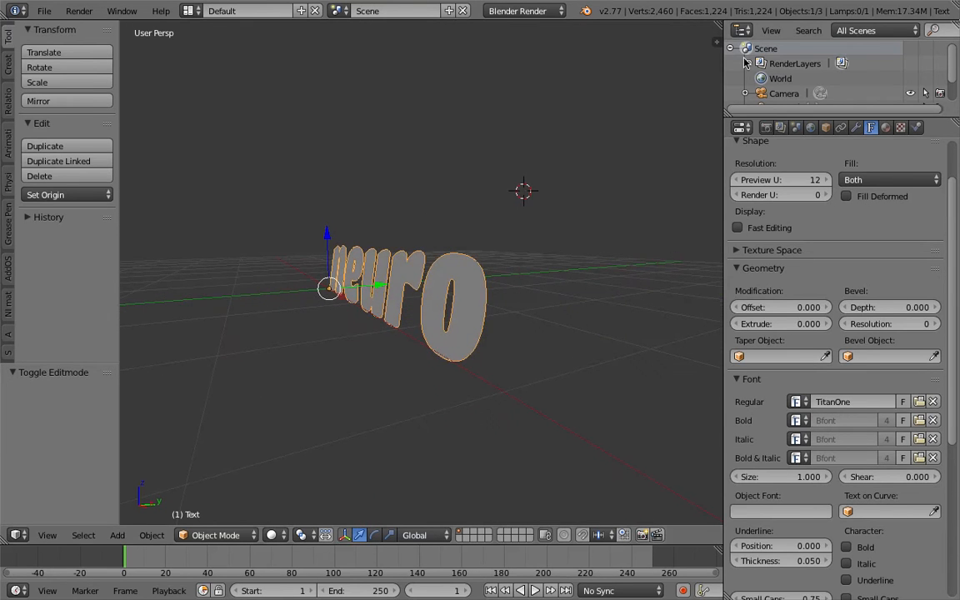
key(n)
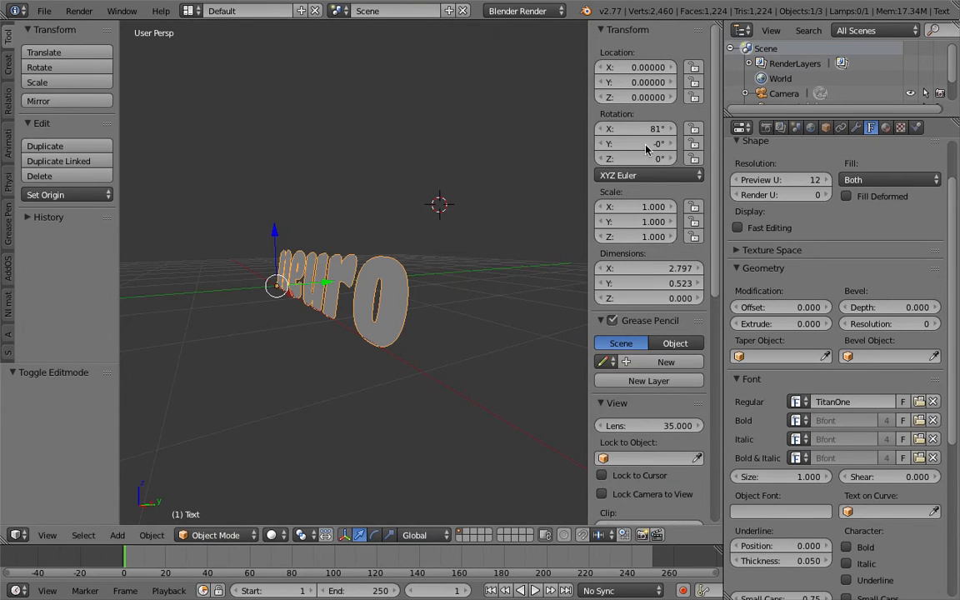
text(90)
key(Return)
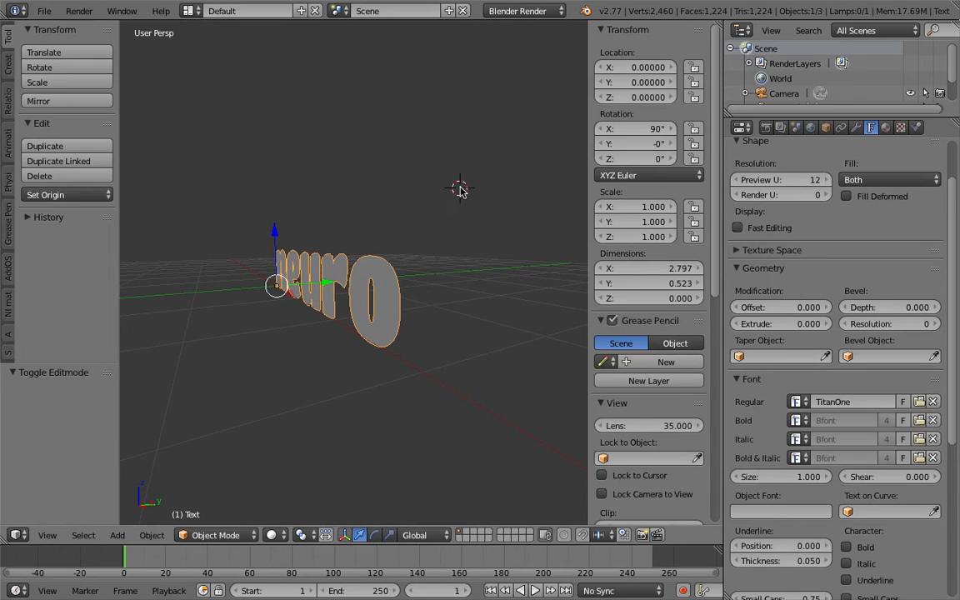
middle_drag(462, 192, 469, 200)
key(ctrl+s)
click(435, 212)
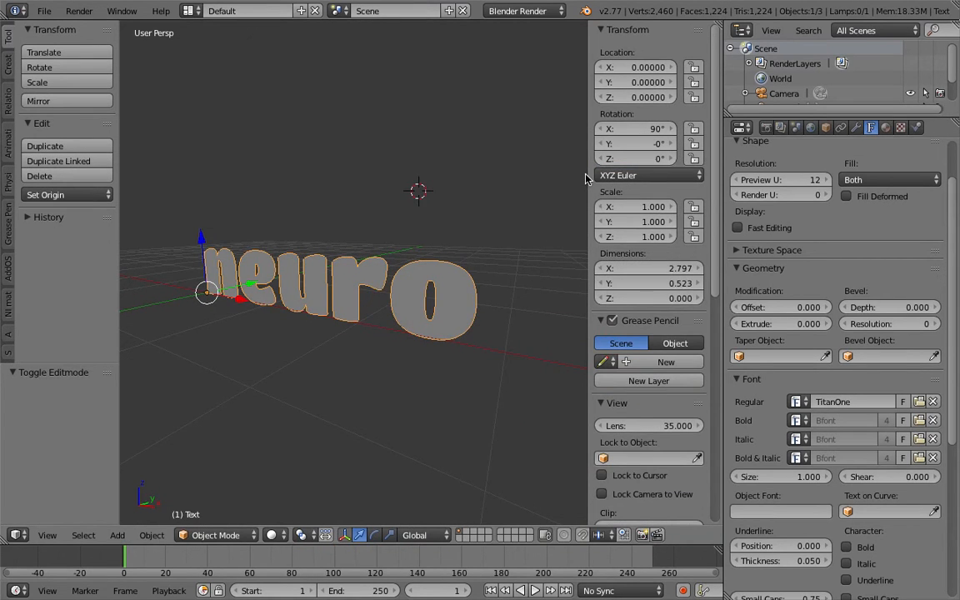
key(n)
Step: Give the flat text thickness with an Extrude value of about 0.049
middle_drag(515, 219, 456, 301)
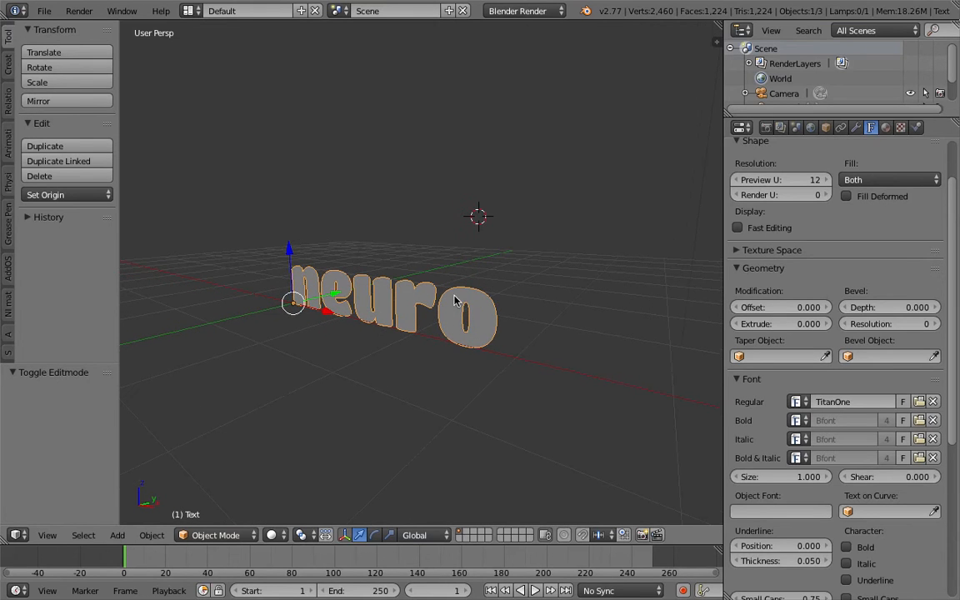
drag(955, 329, 955, 284)
middle_drag(387, 324, 362, 263)
middle_drag(676, 339, 762, 332)
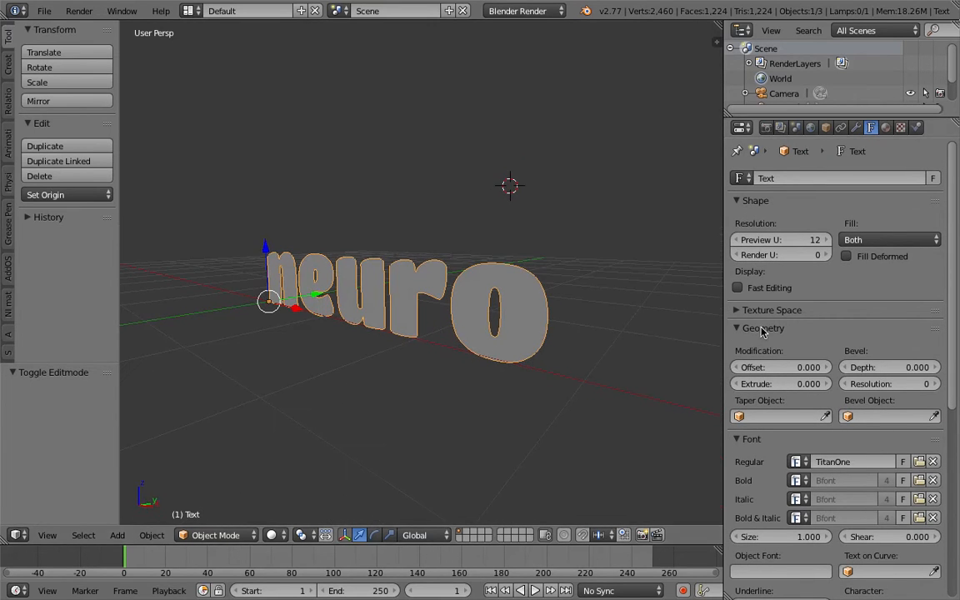
drag(782, 384, 810, 384)
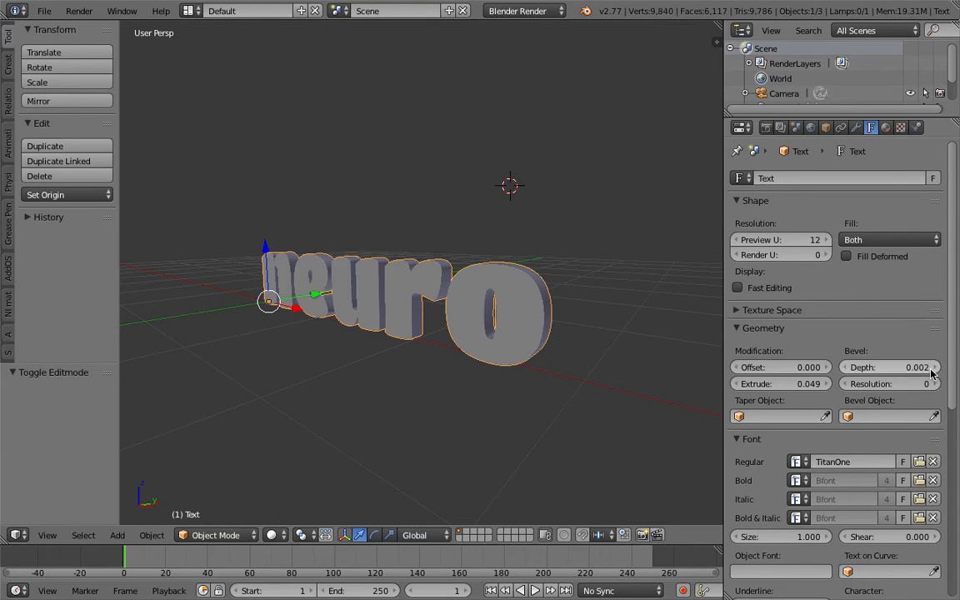
Step: Round the extruded text's edges with bevel resolution 2 and a bevel depth of about 0.013
click(935, 384)
click(935, 384)
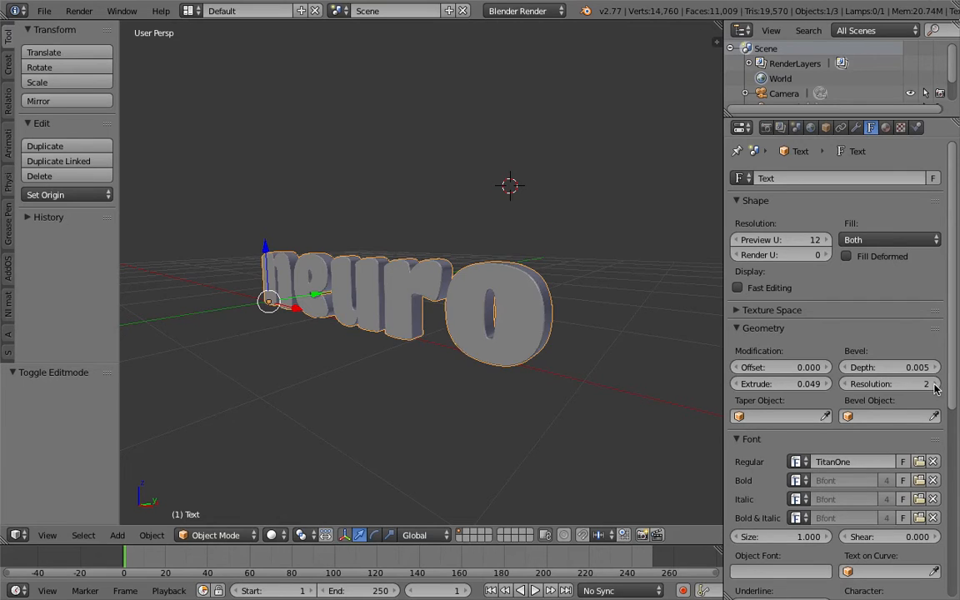
scroll(660, 331, up, 2)
middle_drag(658, 322, 660, 332)
drag(902, 369, 916, 369)
middle_drag(651, 316, 428, 240)
Step: Stack two duplicates of the text above the original along Z, the first about 0.552 higher
key(a)
right_click(429, 240)
scroll(454, 263, down, 3)
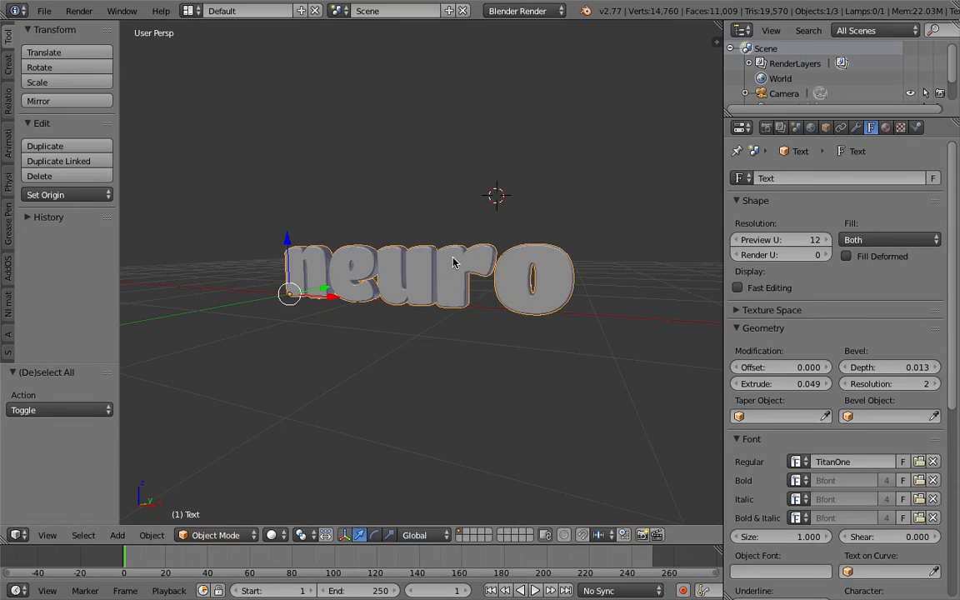
key(shift+d)
key(z)
click(469, 217)
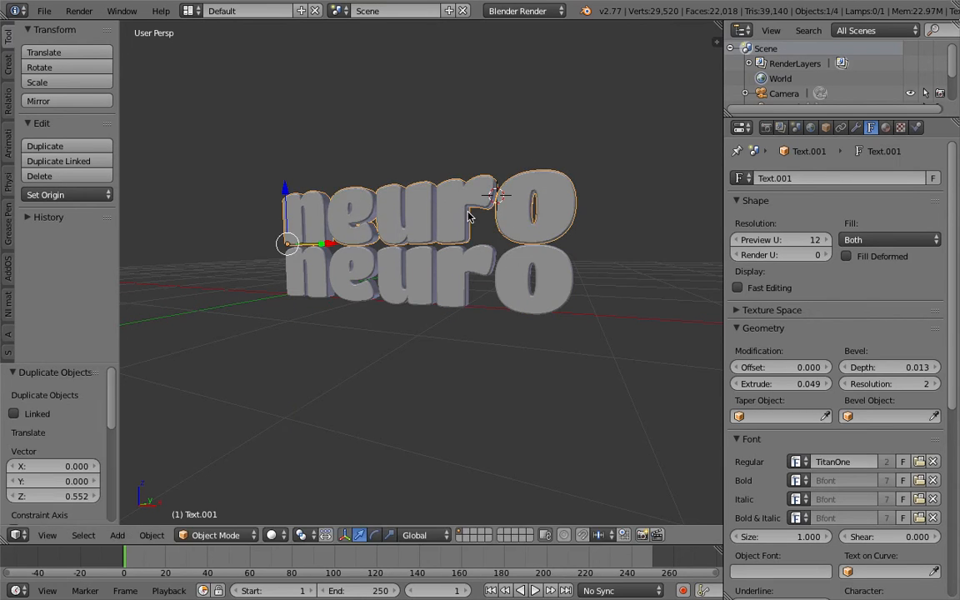
key(shift+d)
key(z)
click(481, 113)
middle_drag(443, 80, 517, 118)
middle_drag(495, 168, 480, 296)
Step: Replace the middle copy's text with "sverchok" and return to Object Mode
right_click(470, 232)
scroll(479, 296, up, 2)
shift+middle_drag(454, 247, 463, 342)
middle_drag(462, 354, 467, 308)
scroll(488, 278, down, 2)
scroll(494, 274, up, 2)
middle_drag(372, 304, 463, 322)
key(Tab)
key(BackSpace)
key(BackSpace)
key(BackSpace)
key(BackSpace)
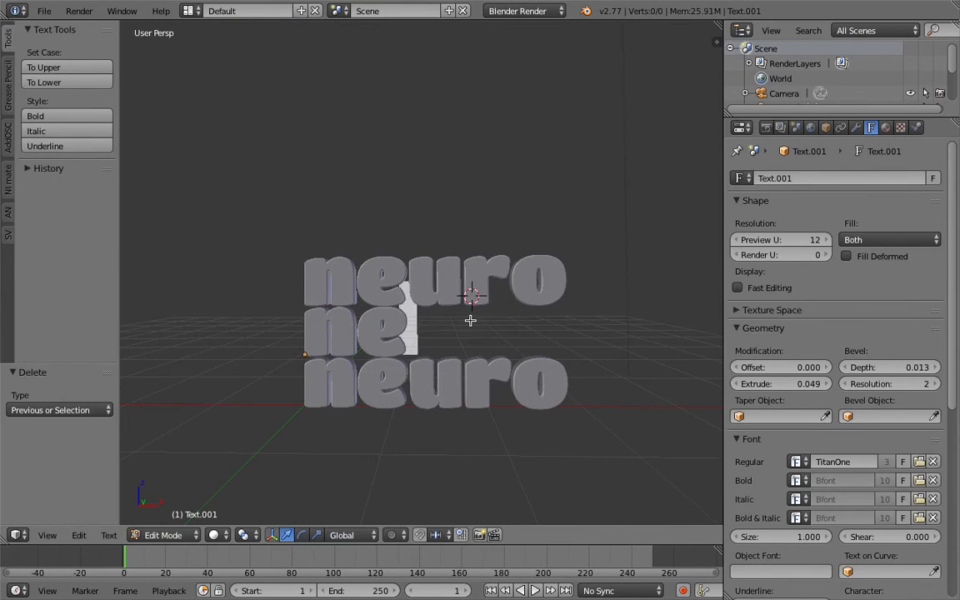
text(sverchpk)
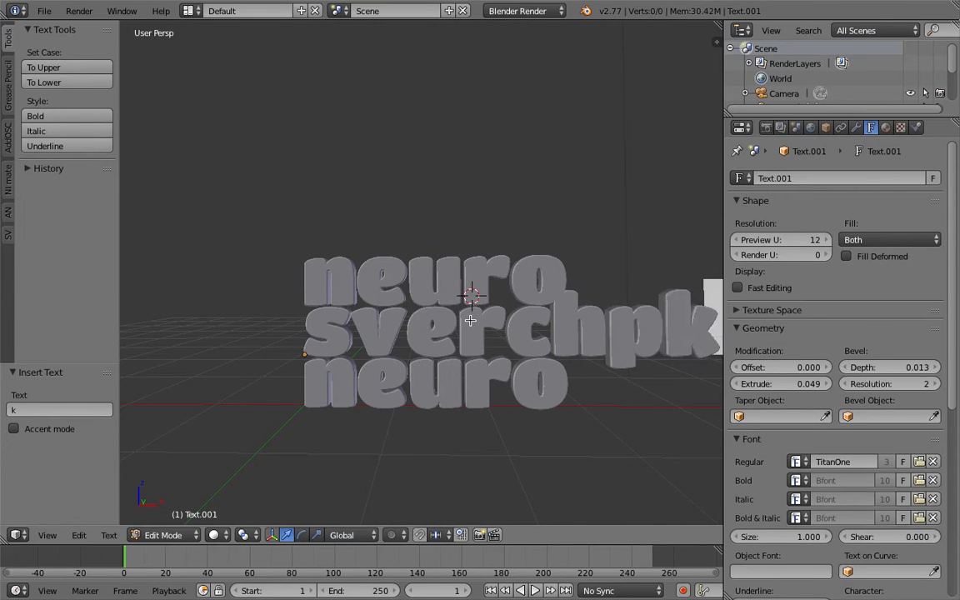
key(BackSpace)
key(BackSpace)
text(ok)
key(Tab)
Step: Delete the two stacked text copies, keeping only the original "neuro" text
middle_drag(472, 284, 444, 337)
scroll(399, 346, up, 2)
key(x)
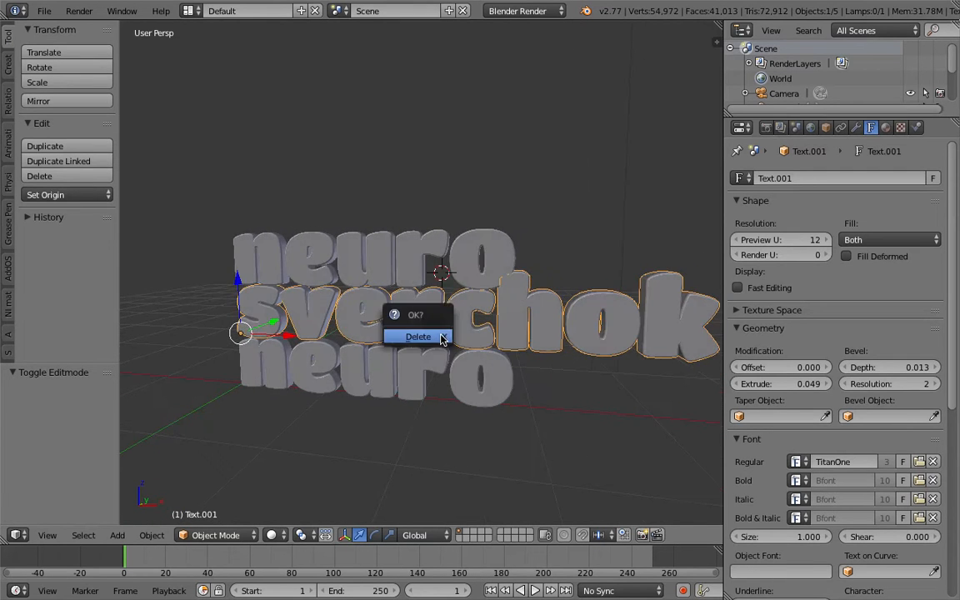
click(391, 337)
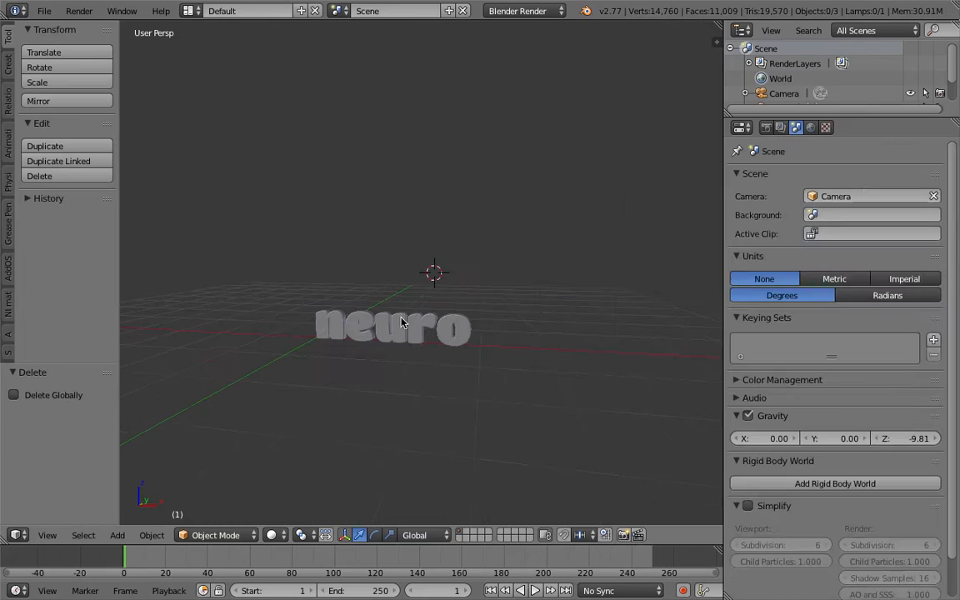
Step: Duplicate the "neuro" text about 1.643 units behind the original along Y
right_click(401, 322)
middle_drag(391, 316, 374, 322)
key(shift+d)
key(y)
click(383, 343)
scroll(392, 342, up, 5)
middle_drag(396, 342, 434, 293)
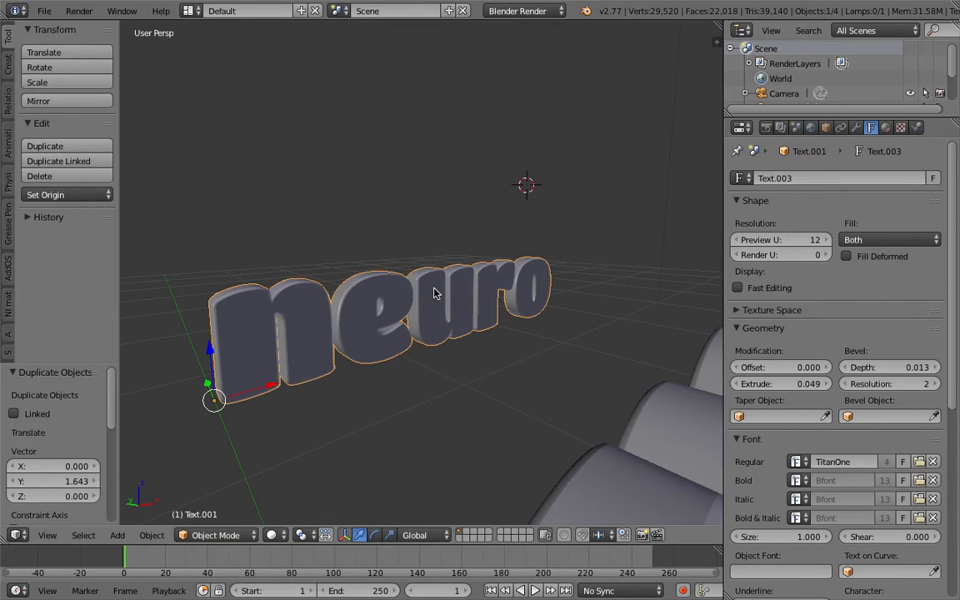
Step: Convert the duplicated text into a mesh with the Convert to command
key(space)
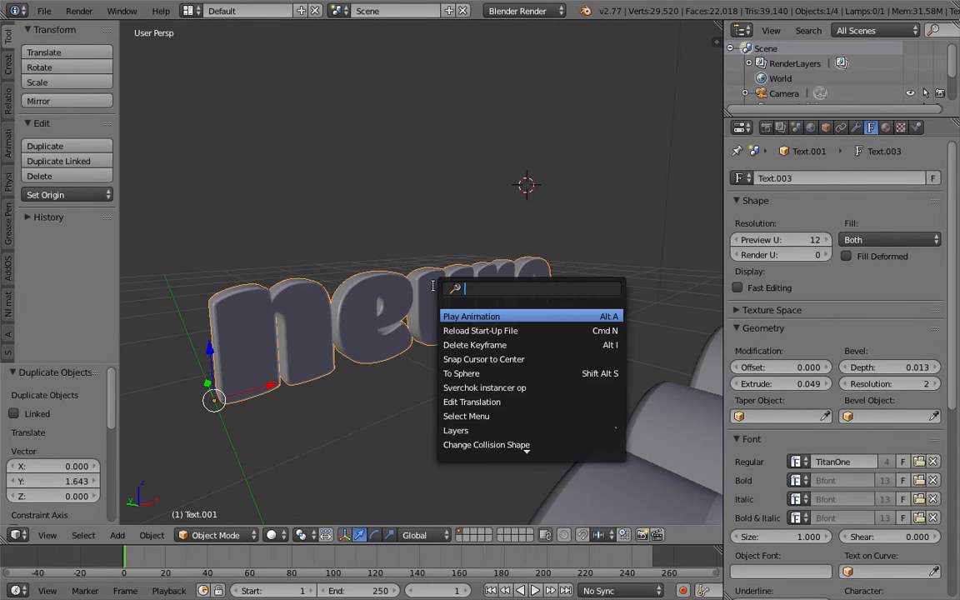
key(Escape)
mouse_move(423, 313)
middle_down()
mouse_move(387, 321)
mouse_move(382, 305)
mouse_move(338, 321)
mouse_move(424, 337)
mouse_move(388, 304)
mouse_move(421, 306)
middle_up()
key(Tab)
key(Tab)
key(space)
text(conver)
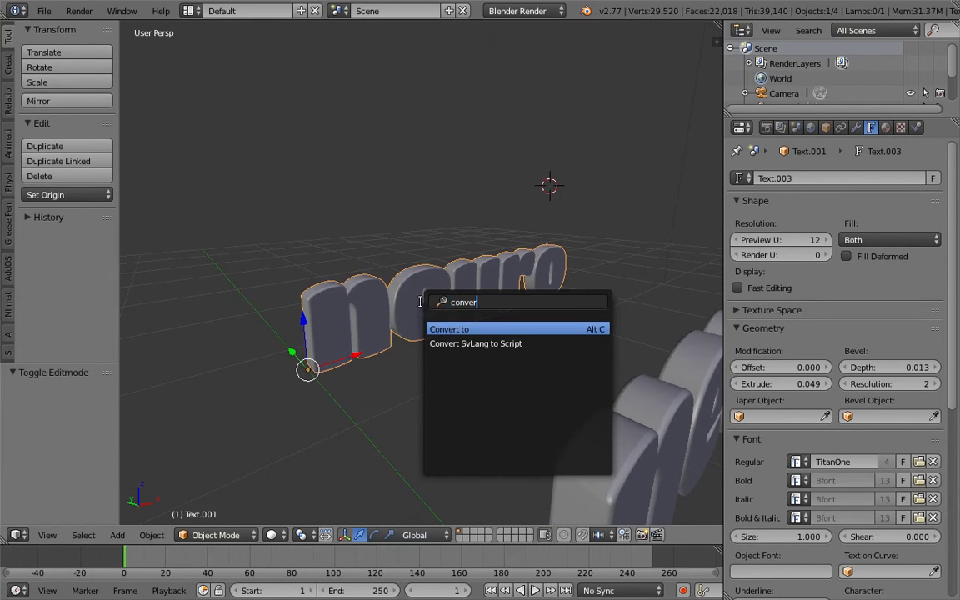
key(Return)
key(Down)
key(Return)
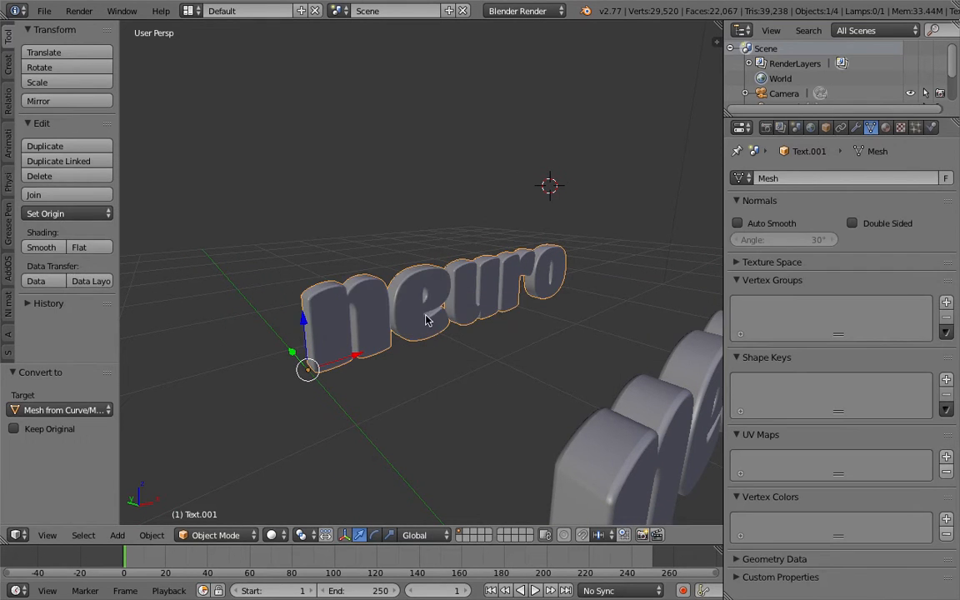
Step: Examine the converted mesh's topology in wireframe display and Edit Mode
key(z)
mouse_move(416, 303)
middle_down()
mouse_move(354, 274)
mouse_move(463, 284)
mouse_move(448, 299)
mouse_move(382, 304)
mouse_move(414, 281)
mouse_move(447, 276)
mouse_move(462, 285)
mouse_move(432, 285)
mouse_move(469, 297)
middle_up()
key(z)
key(z)
key(z)
scroll(417, 288, up, 2)
key(Tab)
key(Tab)
key(Tab)
scroll(499, 281, down, 3)
scroll(444, 297, down, 4)
middle_drag(444, 297, 491, 293)
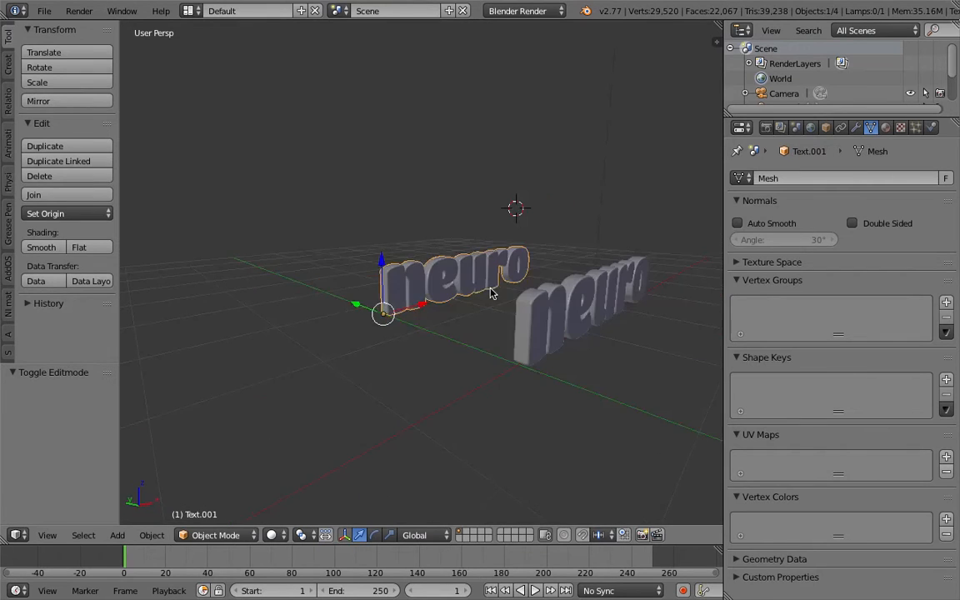
Step: Delete the converted mesh copy and place a fresh duplicate of the original text behind it along Y
click(468, 290)
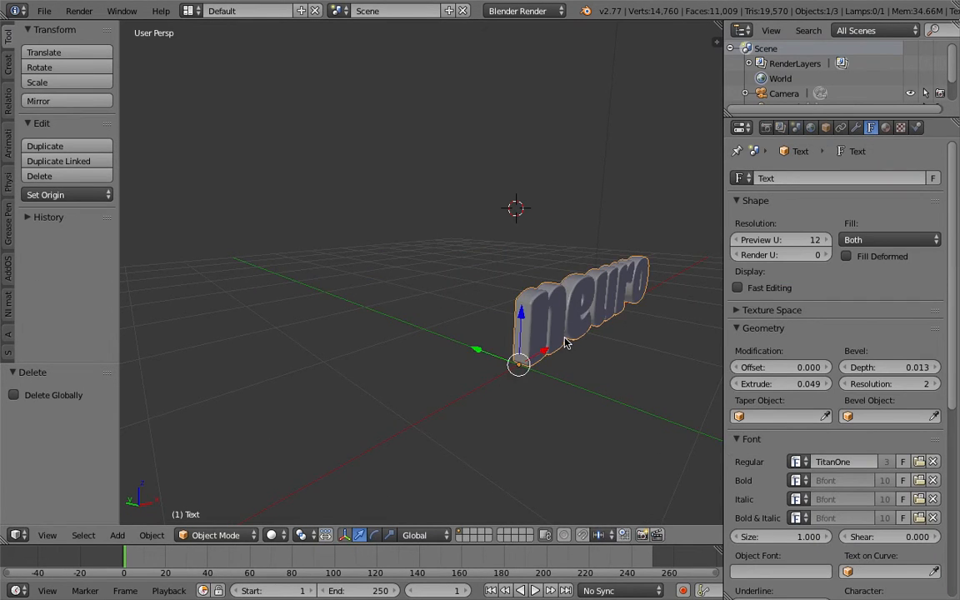
key(shift+d)
key(y)
click(463, 304)
scroll(462, 304, up, 4)
middle_drag(491, 321, 417, 278)
scroll(456, 311, down, 3)
key(Tab)
key(Tab)
Step: Add a Remesh modifier to the duplicated text and set its mode to Smooth
click(856, 127)
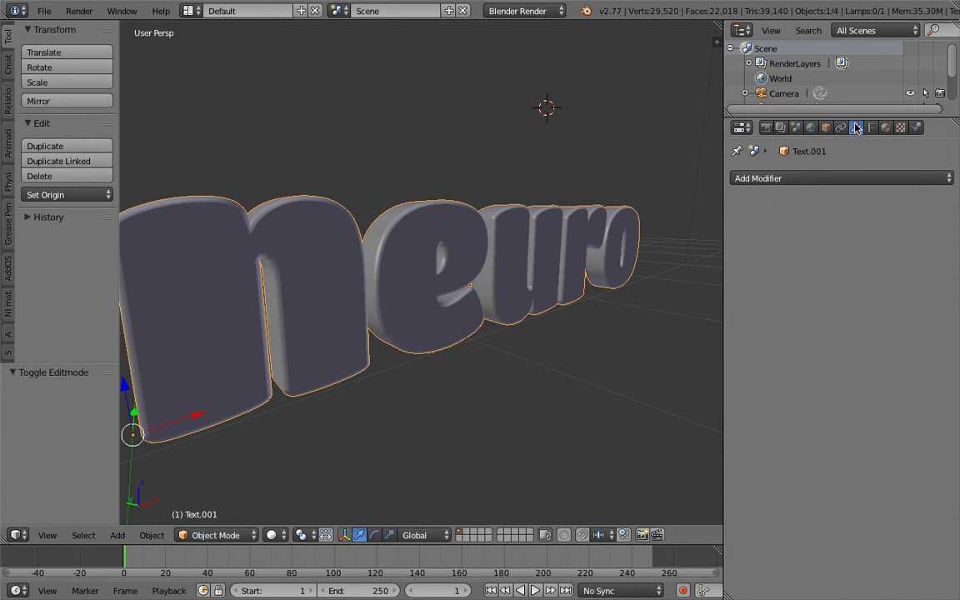
click(750, 178)
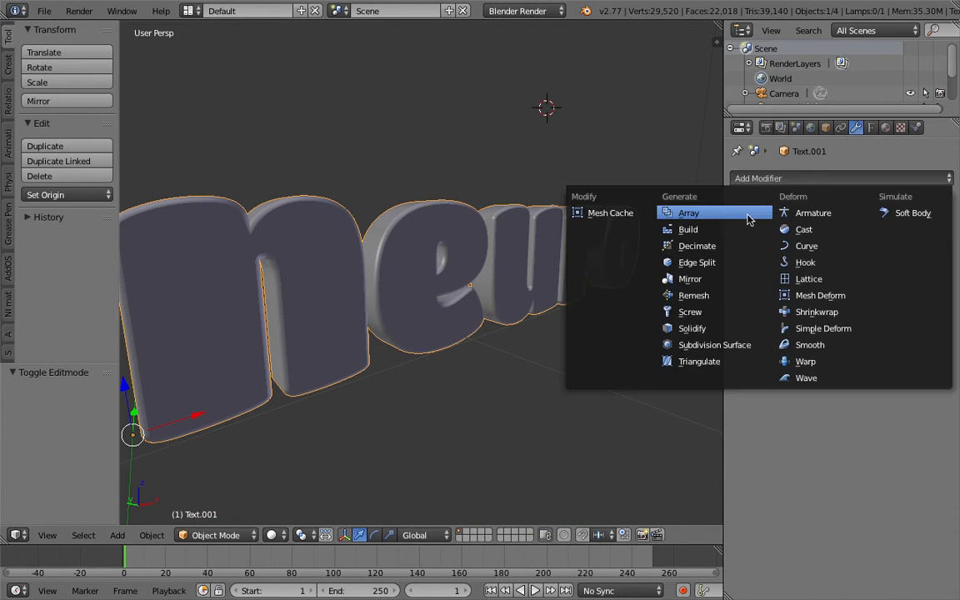
click(721, 297)
mouse_move(527, 270)
middle_down()
mouse_move(448, 242)
mouse_move(542, 274)
middle_up()
click(827, 249)
click(829, 215)
Step: Raise the Remesh modifier's Octree Depth to 7
click(832, 265)
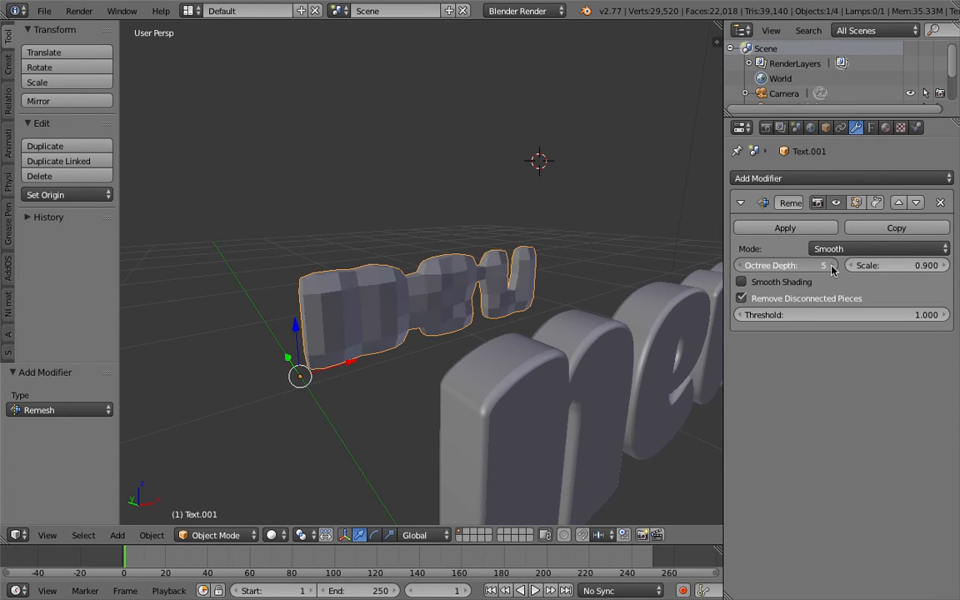
click(832, 265)
middle_drag(659, 267, 686, 270)
click(835, 265)
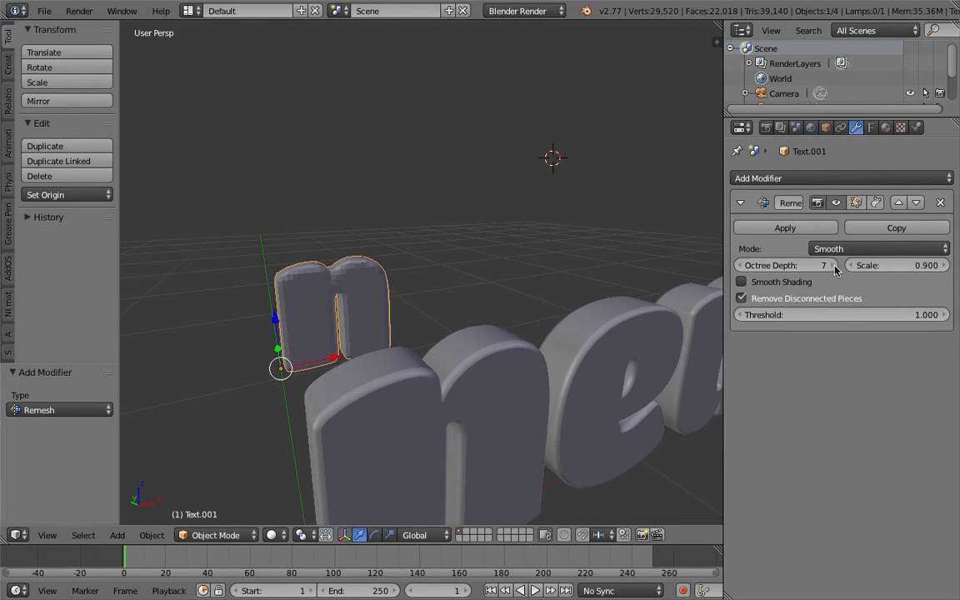
Step: Raise the Remesh modifier's Octree Depth to 8 and turn off Remove Disconnected Pieces
click(834, 266)
middle_drag(510, 263, 685, 290)
click(744, 298)
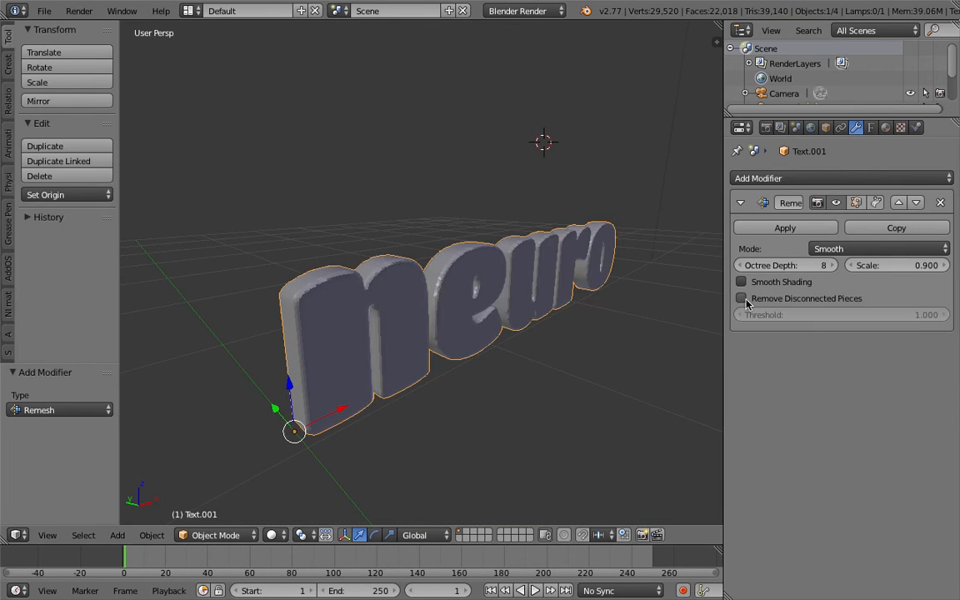
middle_drag(621, 292, 713, 268)
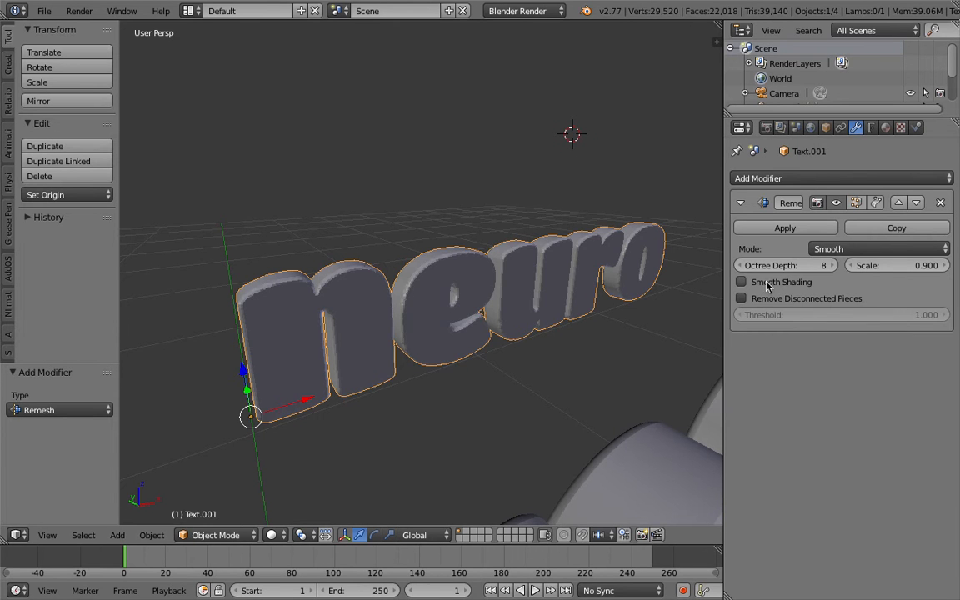
Step: Compare different Octree Depth values on the remeshed text in solid and wireframe display, finishing with a depth of 7
click(741, 269)
click(742, 269)
middle_drag(563, 274, 454, 268)
click(831, 265)
middle_drag(587, 245, 521, 261)
key(z)
scroll(497, 258, up, 4)
scroll(497, 259, down, 5)
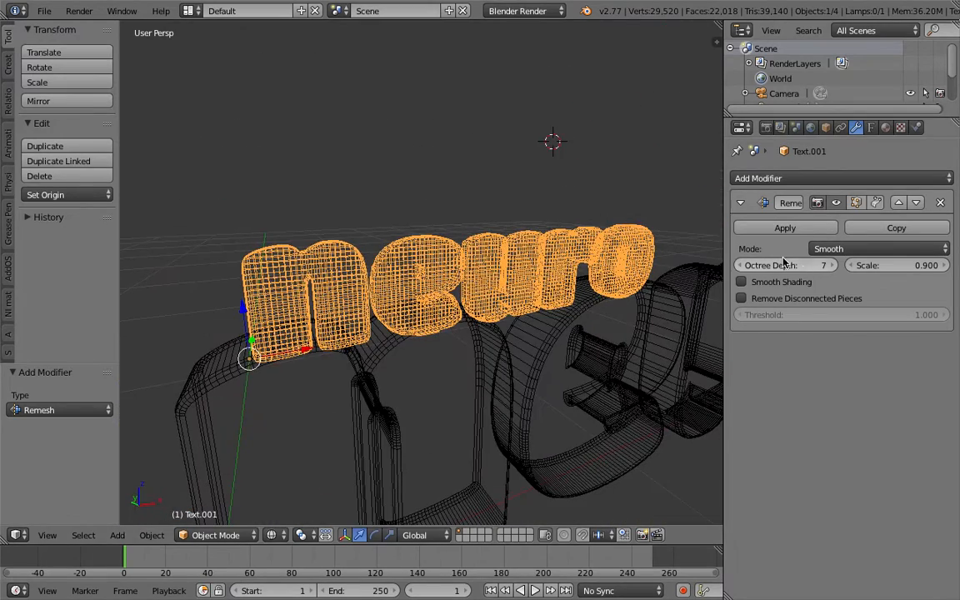
scroll(483, 246, up, 4)
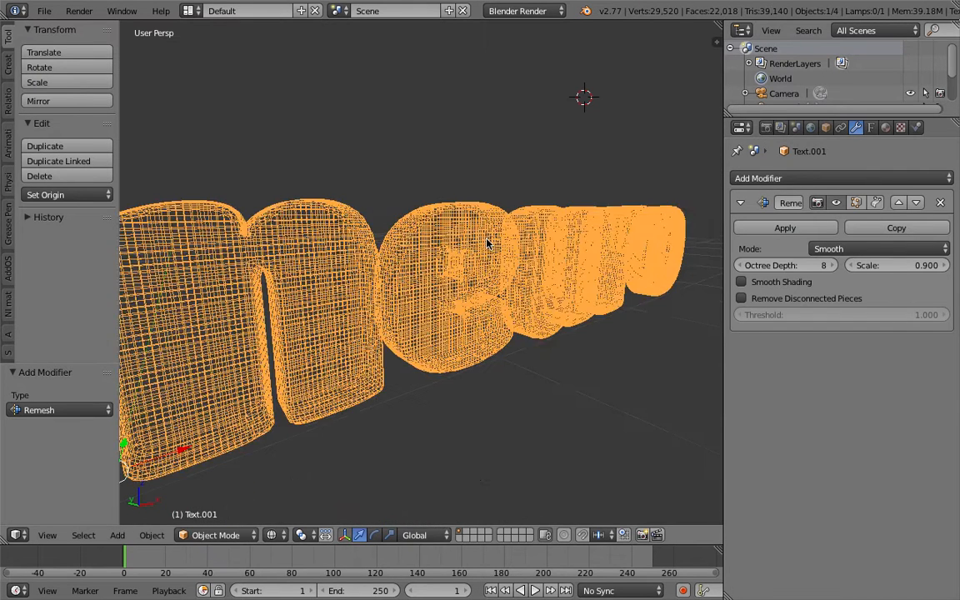
key(z)
click(738, 267)
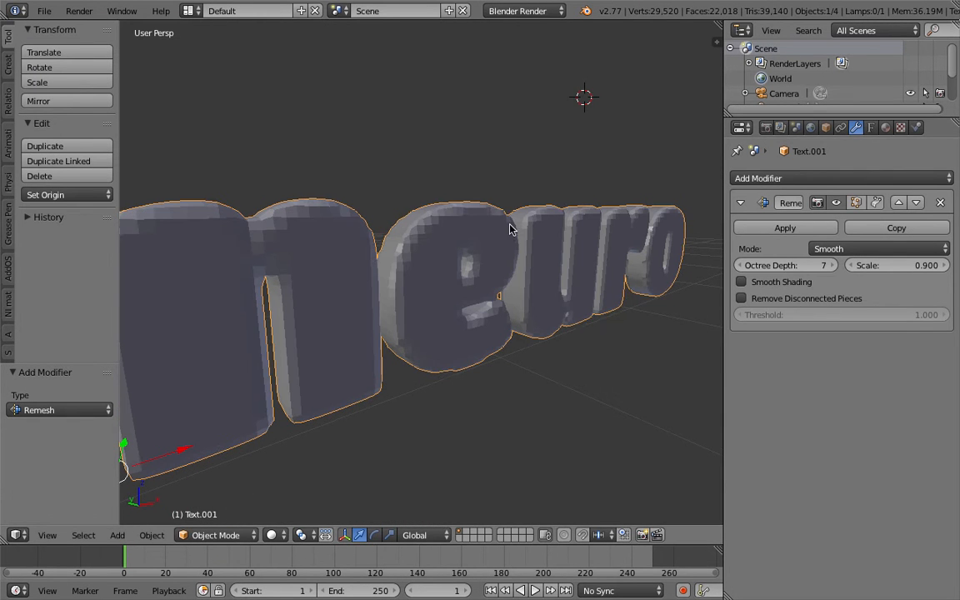
Step: Enable Smooth Shading on the Remesh modifier and check the text in solid and wireframe display
click(747, 282)
scroll(617, 265, down, 2)
middle_drag(563, 264, 429, 279)
key(z)
key(z)
scroll(534, 294, down, 5)
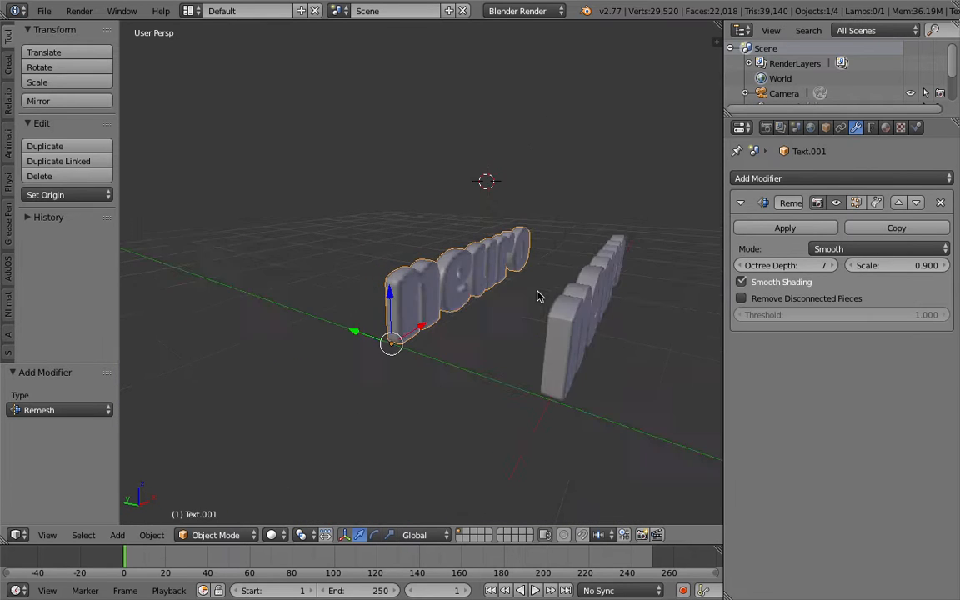
Step: Move the remeshed text about -1.651 along Y, in front of the original, and show it in wireframe
key(g)
key(y)
click(532, 341)
mouse_move(532, 341)
middle_down()
mouse_move(482, 329)
mouse_move(471, 315)
mouse_move(488, 343)
middle_up()
scroll(485, 328, up, 4)
key(z)
scroll(469, 325, down, 2)
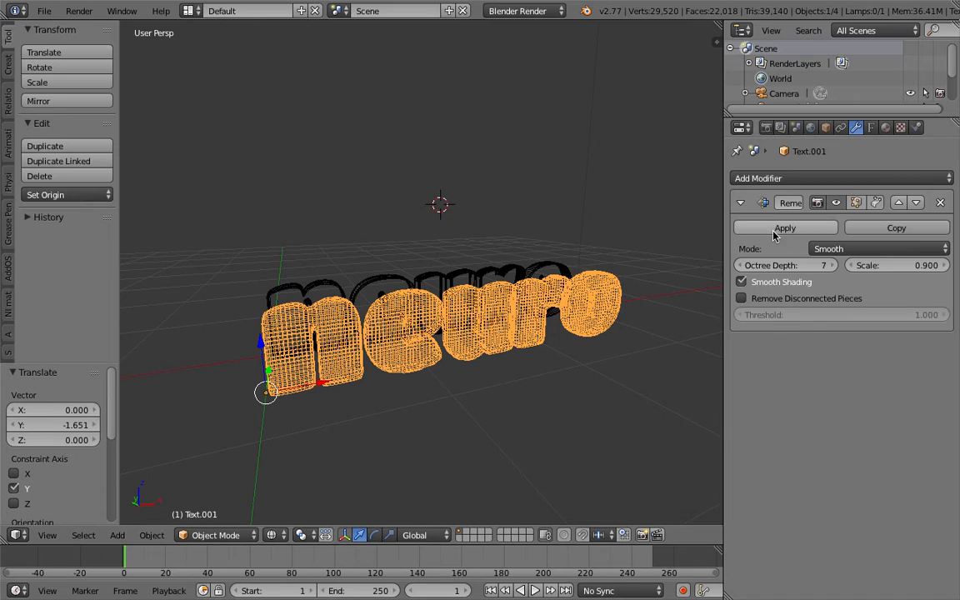
Step: Lower the Remesh modifier's Octree Depth to 6
click(746, 266)
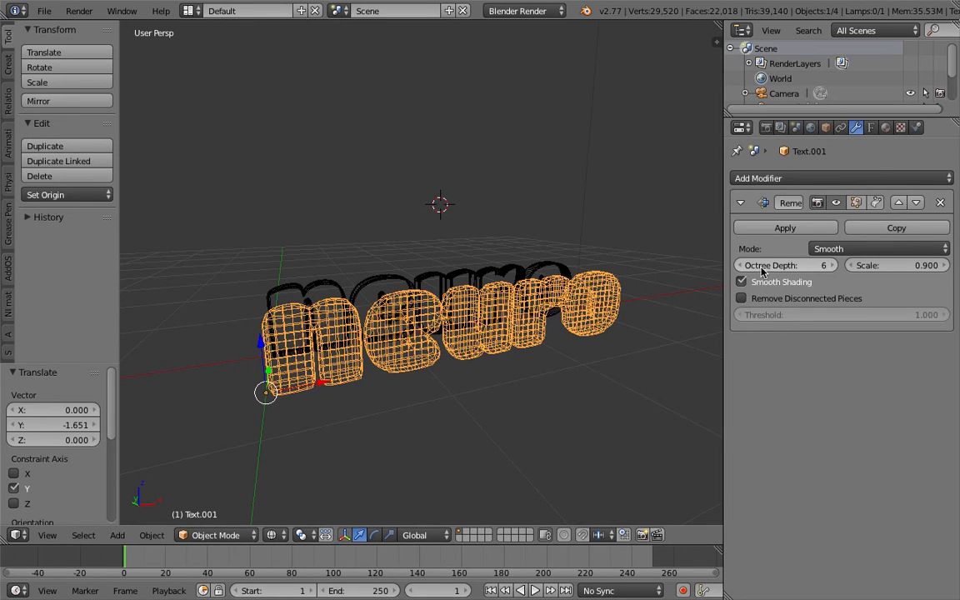
middle_drag(395, 341, 350, 333)
scroll(350, 331, up, 3)
middle_drag(417, 337, 437, 325)
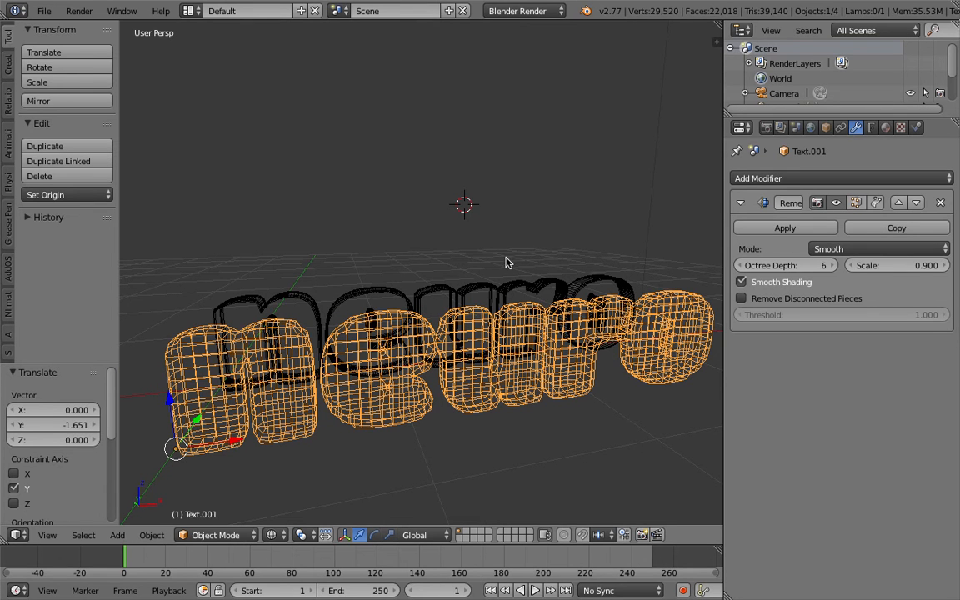
Step: Try to apply the Remesh modifier, and convert the remeshed text object to a mesh
click(782, 230)
middle_drag(593, 229, 489, 318)
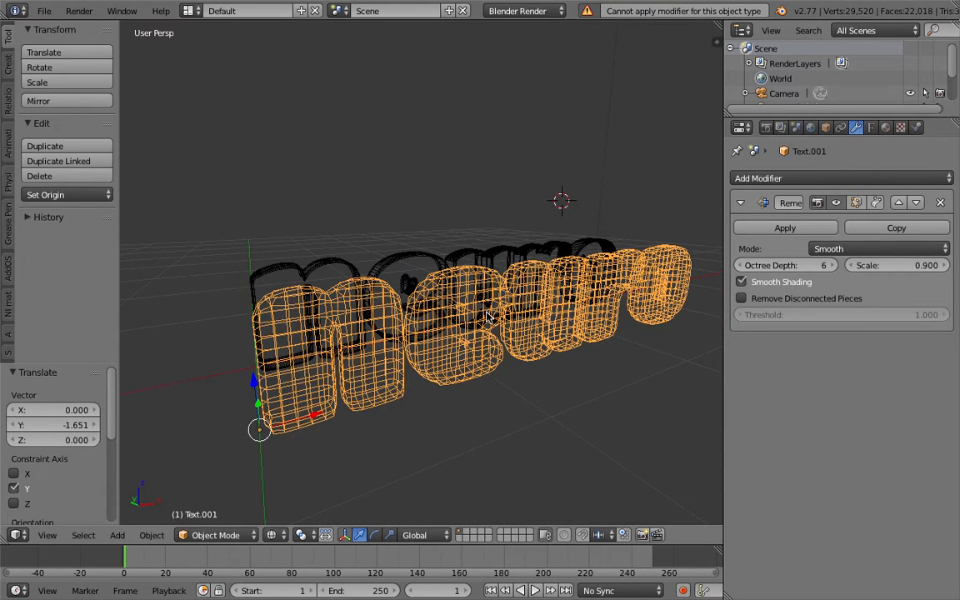
key(space)
key(Return)
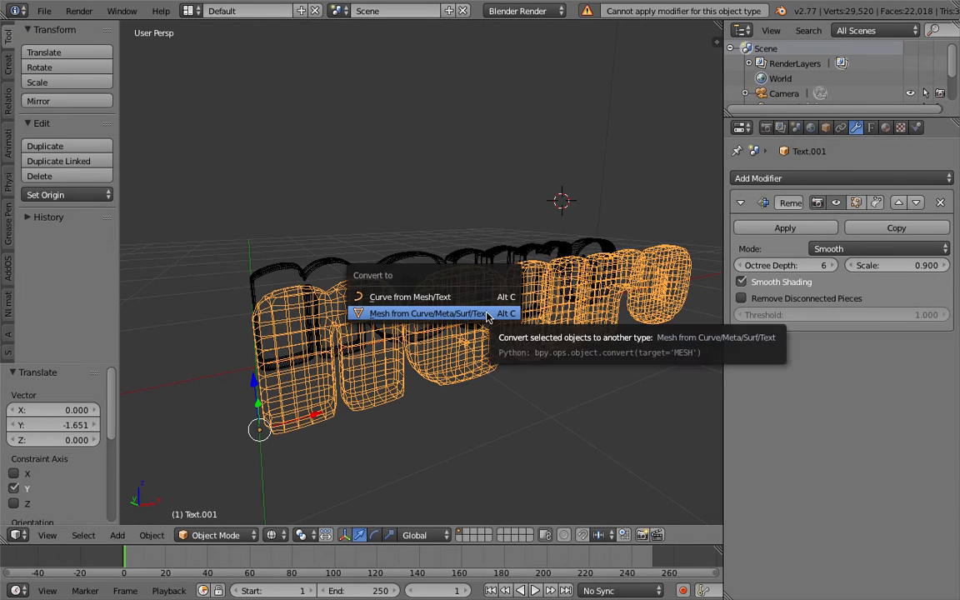
click(481, 313)
middle_drag(481, 313, 471, 309)
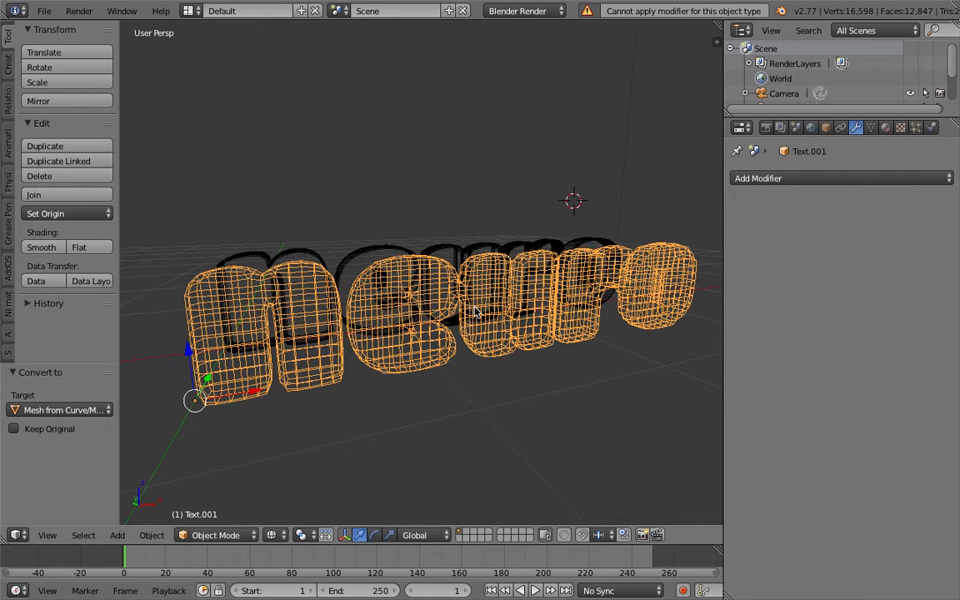
Step: Examine the converted mesh's topology and smoothness in Object and Edit Mode, using wireframe and solid display
key(Tab)
key(Tab)
key(Tab)
key(Tab)
mouse_move(474, 317)
middle_down()
mouse_move(379, 313)
mouse_move(446, 321)
mouse_move(383, 319)
mouse_move(415, 327)
middle_up()
key(z)
key(z)
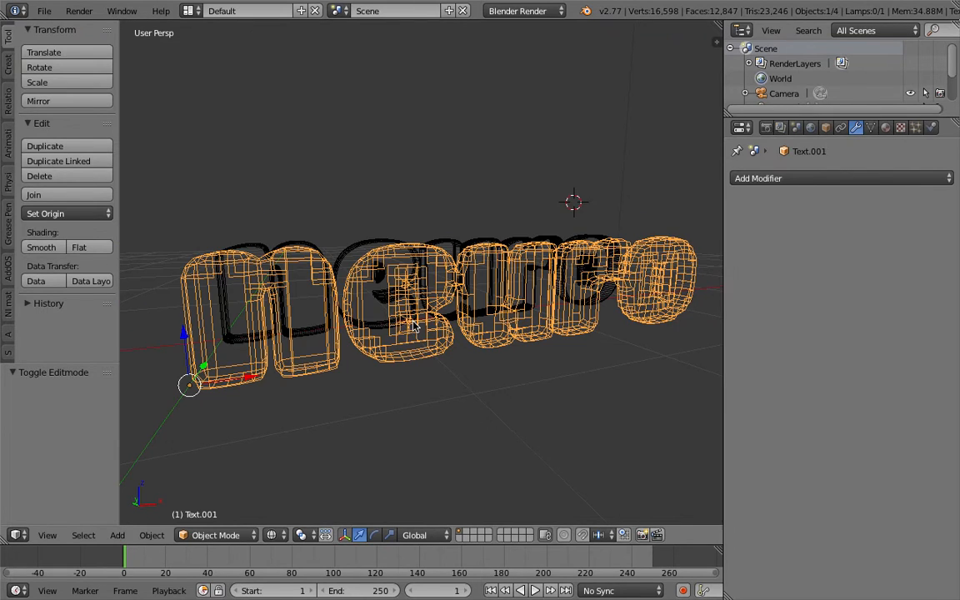
key(z)
key(Tab)
mouse_move(348, 424)
middle_down()
mouse_move(418, 364)
mouse_move(365, 342)
mouse_move(346, 362)
middle_up()
scroll(495, 252, up, 2)
middle_drag(493, 262, 406, 310)
key(Tab)
Step: Save the project as a new version named SV_neuro_typography_002.blend on the Desktop
key(ctrl+s)
click(407, 309)
click(44, 10)
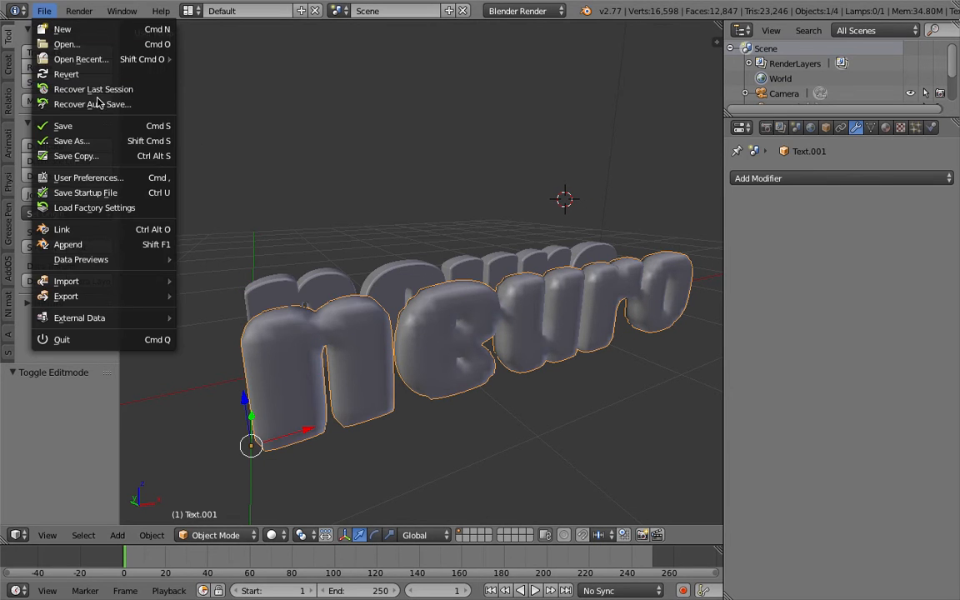
click(100, 140)
click(851, 67)
click(909, 47)
Step: Move the original beveled text object to layer 2
middle_drag(517, 291, 553, 277)
right_click(533, 274)
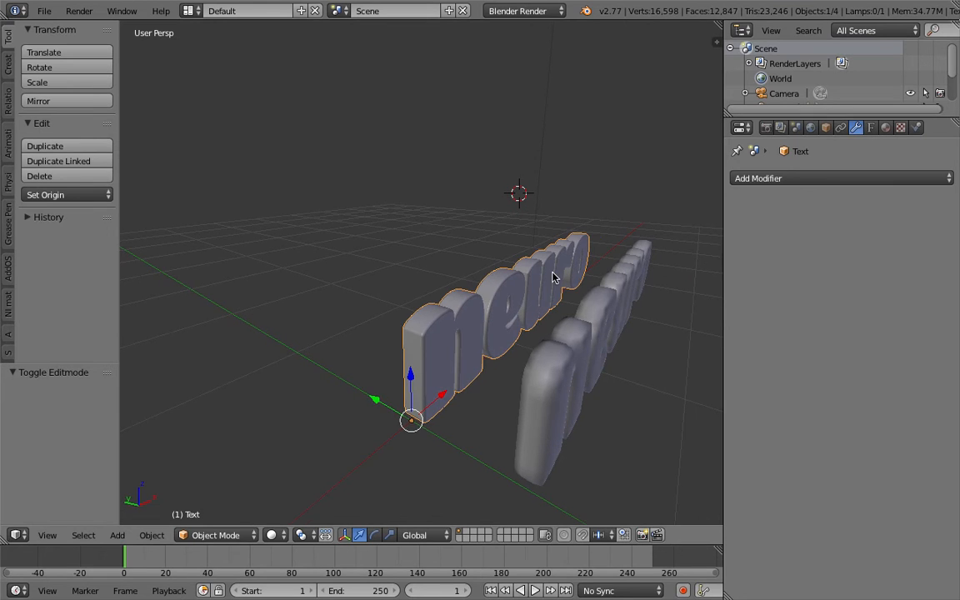
key(m)
key(2)
Step: Move the remeshed text mesh about 0.583 along the Y axis
right_click(574, 376)
mouse_move(575, 377)
middle_down()
mouse_move(552, 381)
mouse_move(480, 350)
mouse_move(502, 414)
middle_up()
drag(442, 452, 337, 383)
middle_drag(337, 384, 484, 321)
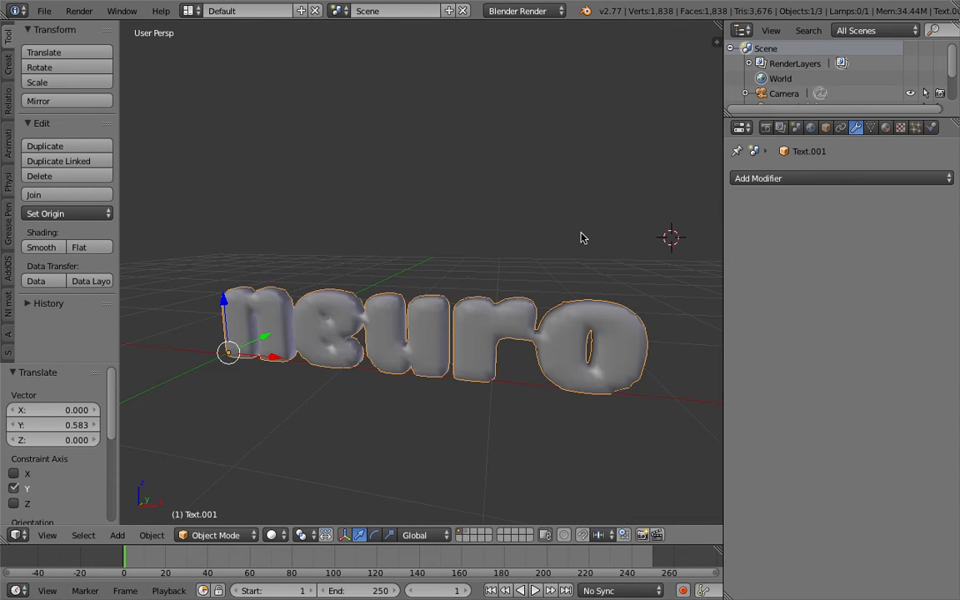
Step: Set the text mesh's Maximum Draw Type to Wire and keep Draw All Edges enabled in its display settings
click(826, 127)
scroll(771, 468, down, 2)
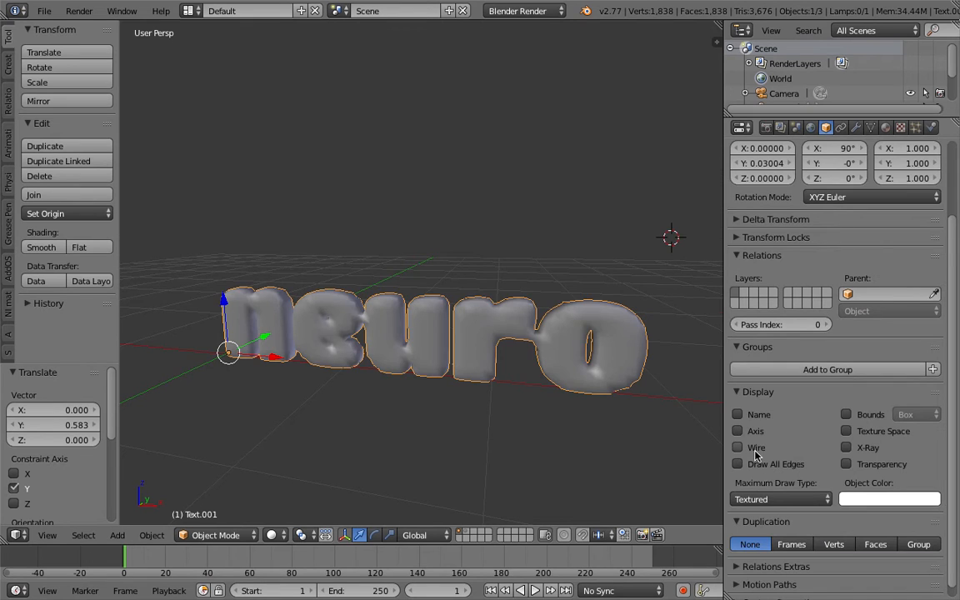
click(755, 450)
click(753, 465)
click(768, 499)
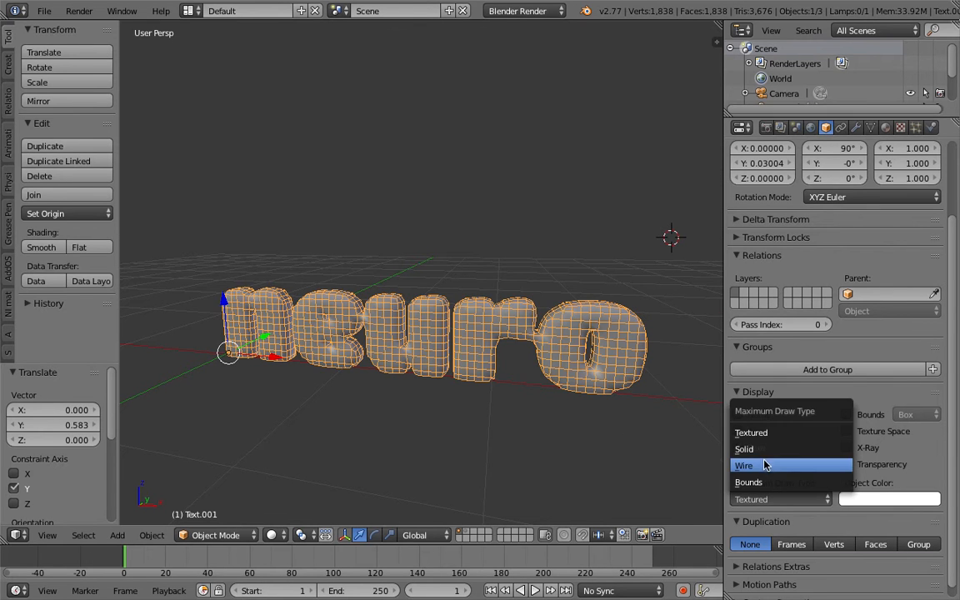
click(765, 465)
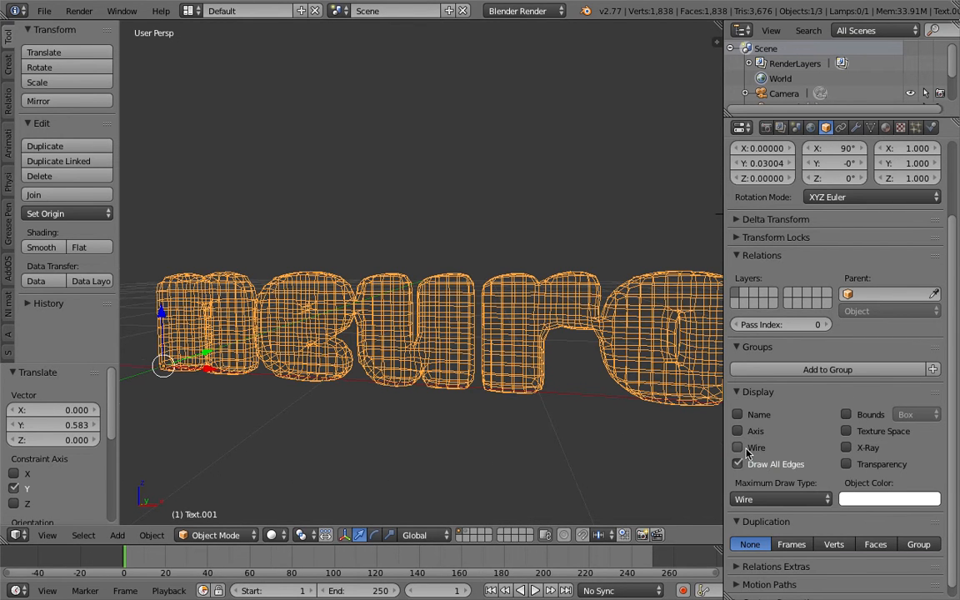
click(738, 465)
middle_drag(517, 292, 474, 265)
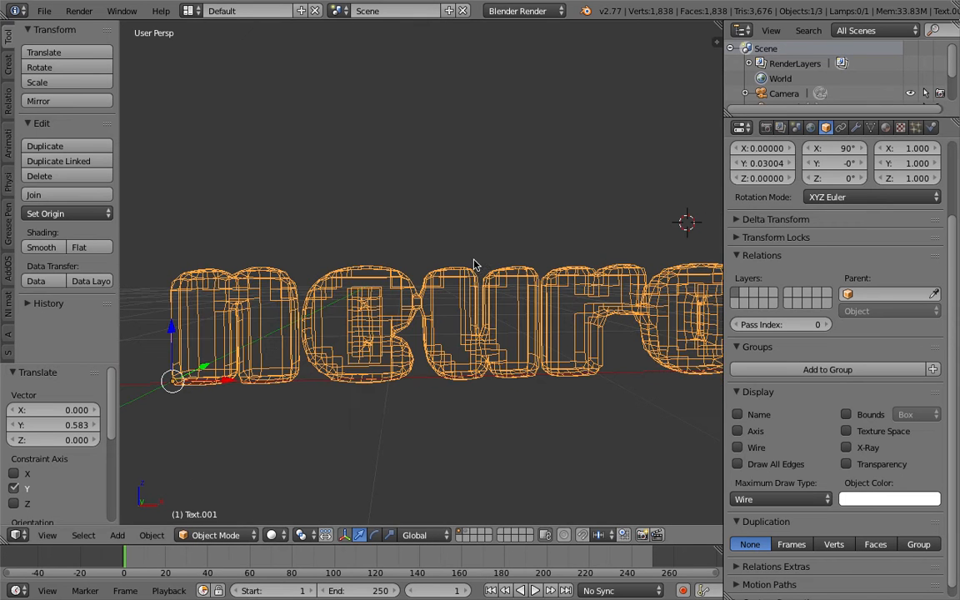
mouse_move(469, 315)
middle_down()
mouse_move(432, 301)
mouse_move(617, 386)
mouse_move(617, 208)
mouse_move(514, 316)
mouse_move(507, 277)
mouse_move(425, 274)
middle_up()
click(738, 465)
Step: Scale the entire text mesh up to more than four times its size in Edit Mode and return to Object Mode
key(Tab)
key(a)
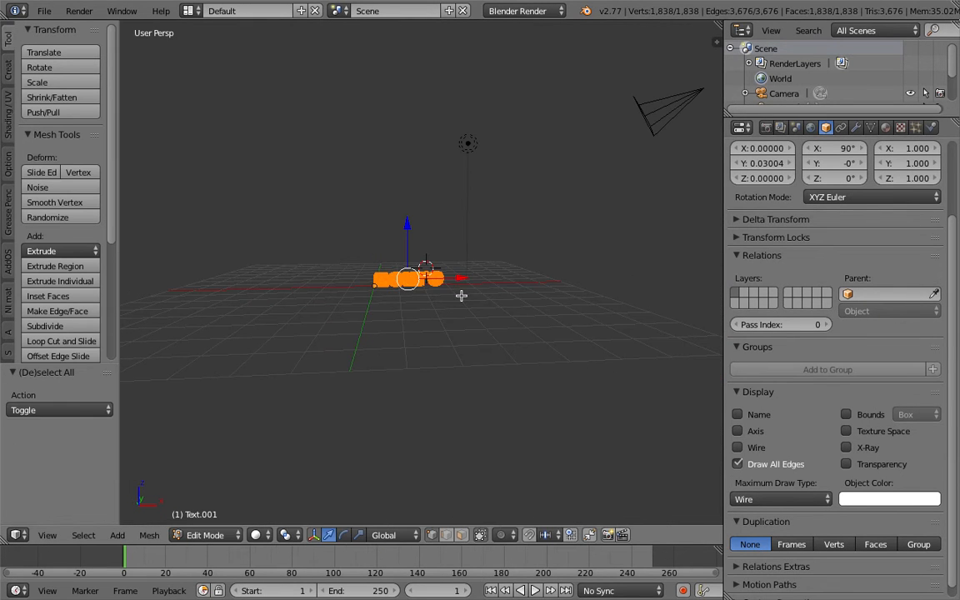
key(s)
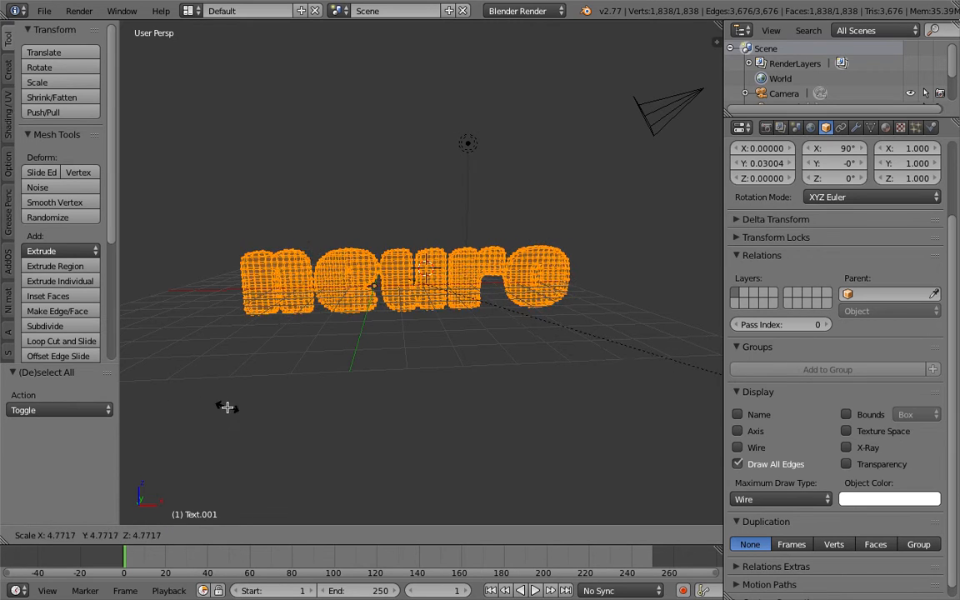
click(253, 414)
middle_drag(404, 345, 368, 336)
key(Tab)
Step: Move the enlarged text by about -1.262 in X, -0.445 in Y and 0.975 in Z
key(g)
click(365, 296)
mouse_move(365, 296)
middle_down()
mouse_move(403, 297)
mouse_move(291, 345)
mouse_move(359, 315)
middle_up()
Step: Apply the text mesh's location, rotation and scale
key(ctrl+a)
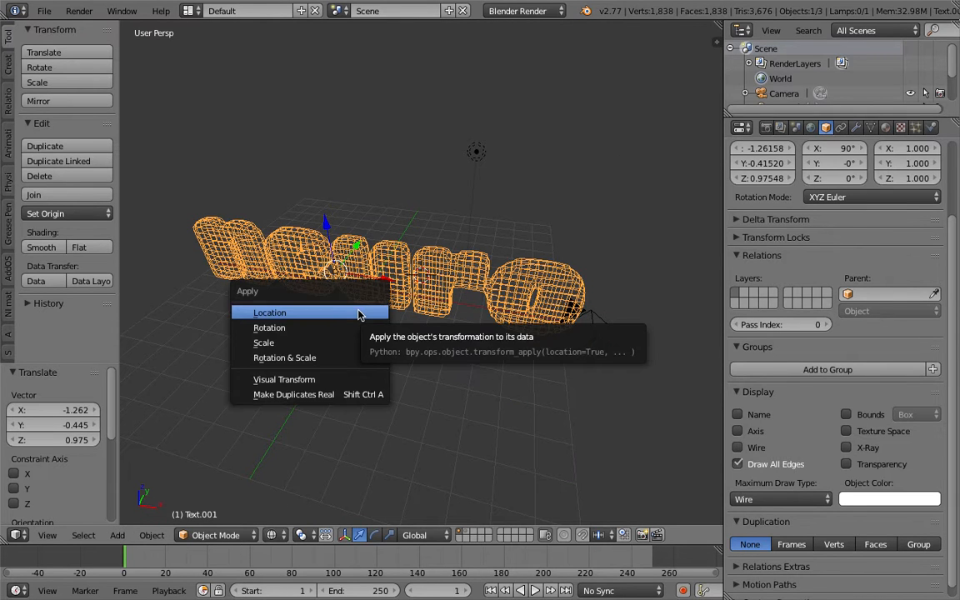
click(360, 313)
key(ctrl+a)
click(368, 326)
key(ctrl+a)
click(369, 336)
middle_drag(417, 304, 487, 268)
Step: Move the lamp and the camera to layer 2, leaving only the text mesh on the first layer
right_click(508, 203)
right_click(638, 298)
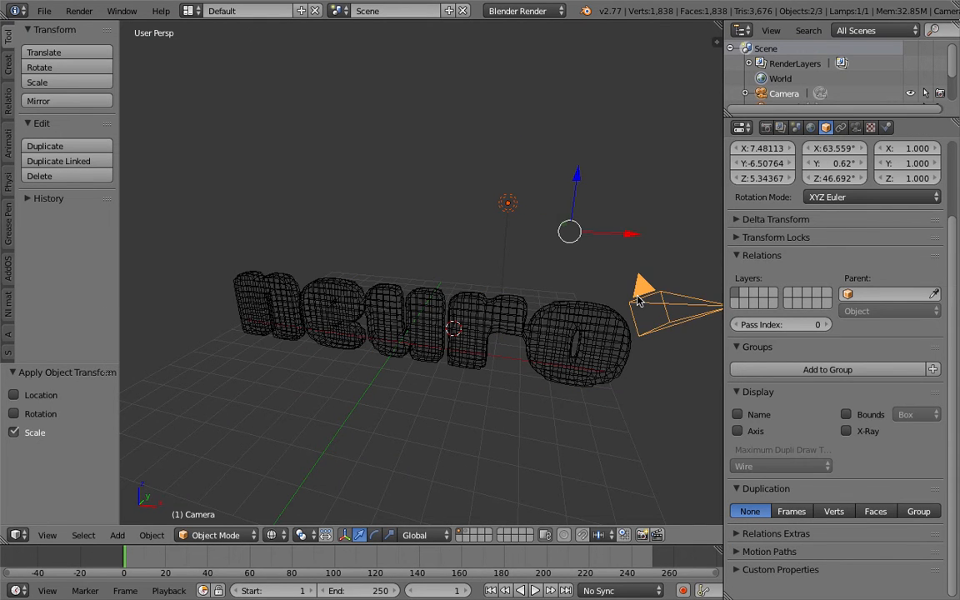
key(m)
key(2)
click(561, 248)
middle_drag(561, 248, 455, 336)
middle_drag(362, 278, 429, 342)
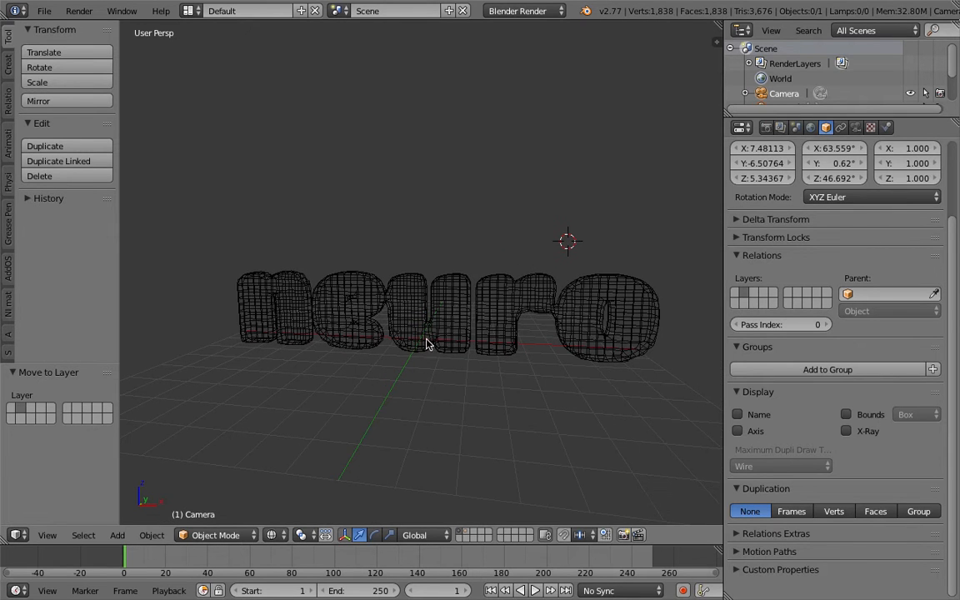
Step: Switch to the Compositing screen layout and widen the 3D view area
click(191, 12)
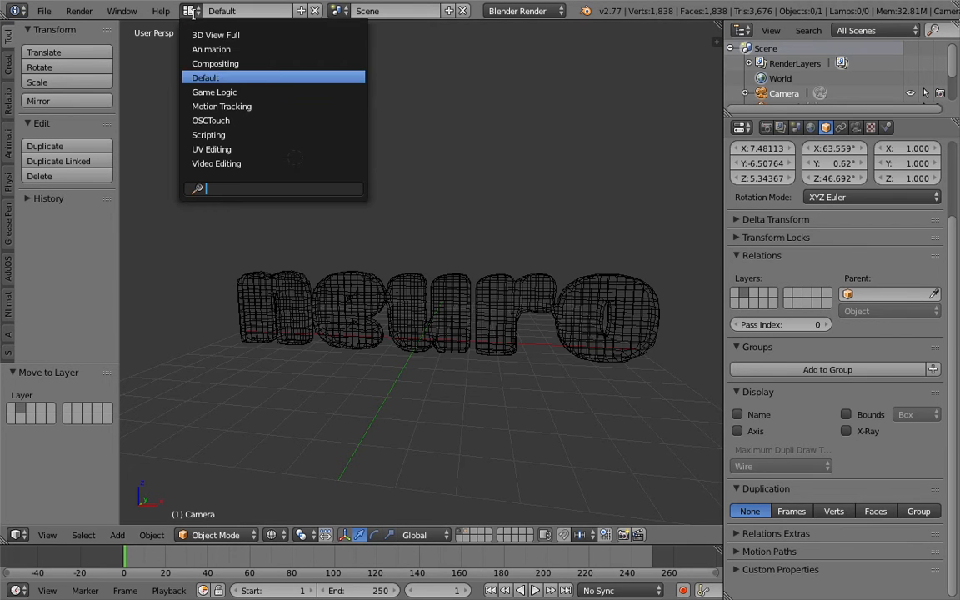
click(215, 64)
middle_drag(575, 434, 565, 384)
drag(389, 397, 358, 398)
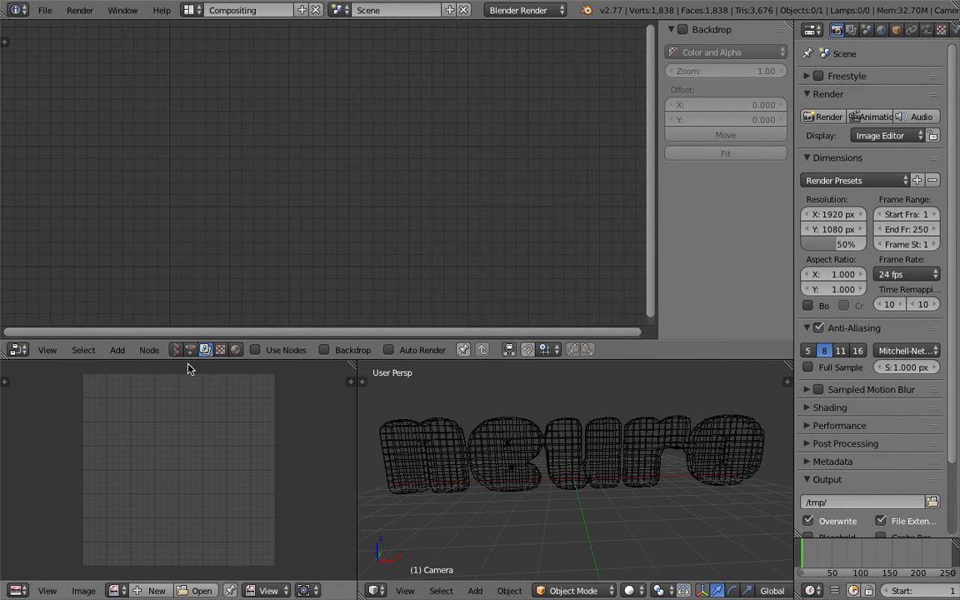
Step: Create a new Sverchok node tree and place a Scripted Node in it
click(177, 350)
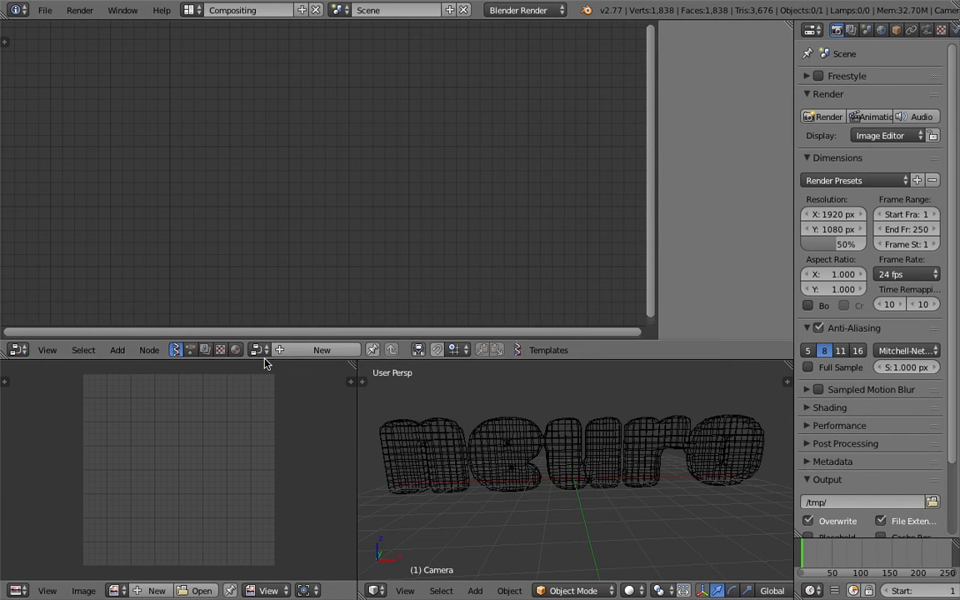
click(305, 350)
key(n)
key(shift+a)
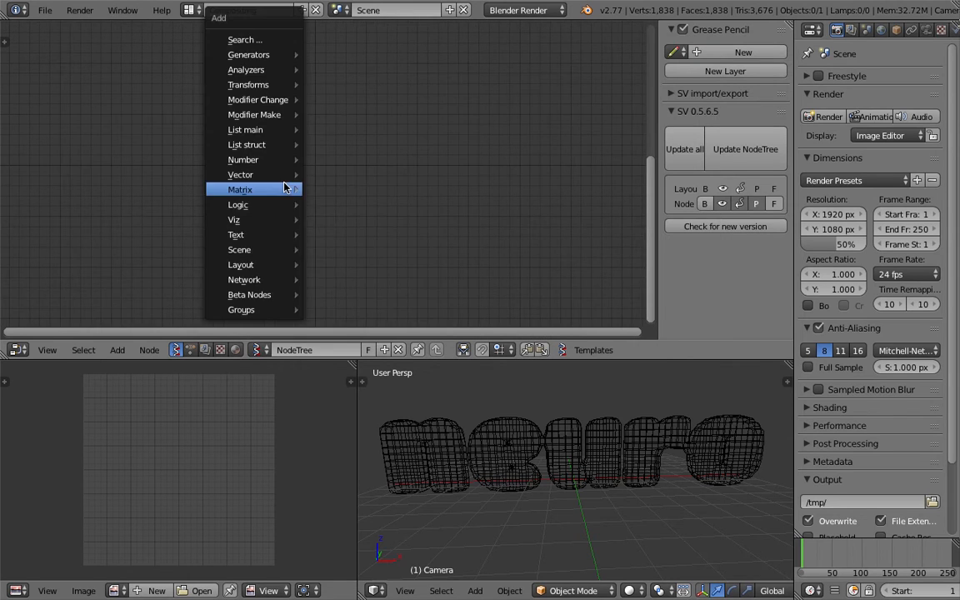
click(266, 41)
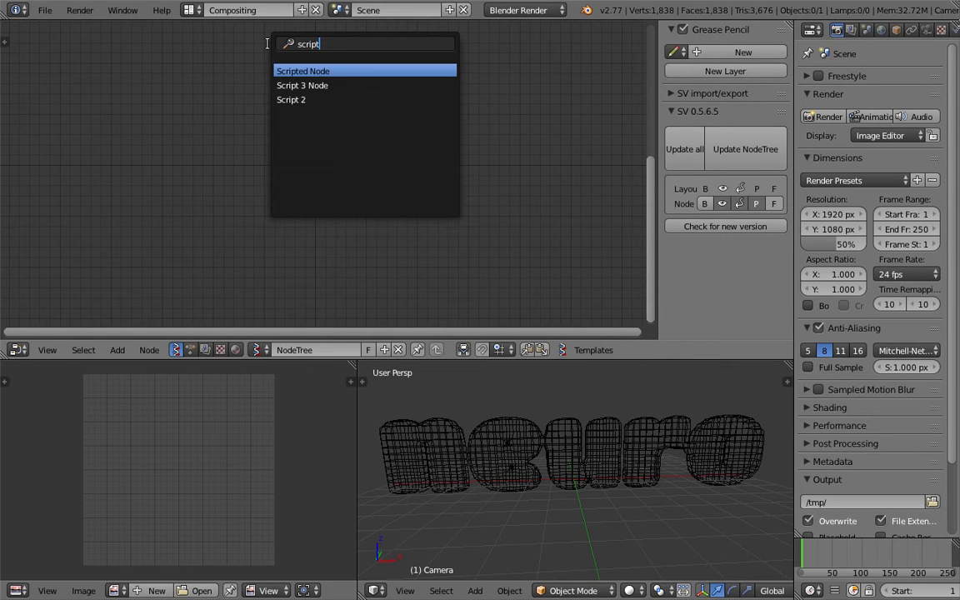
key(Return)
click(282, 126)
Step: Turn the image editor area into a Text Editor and open tree_generator.py from the SVERCHOK_spacetree-elfnor folder
click(18, 590)
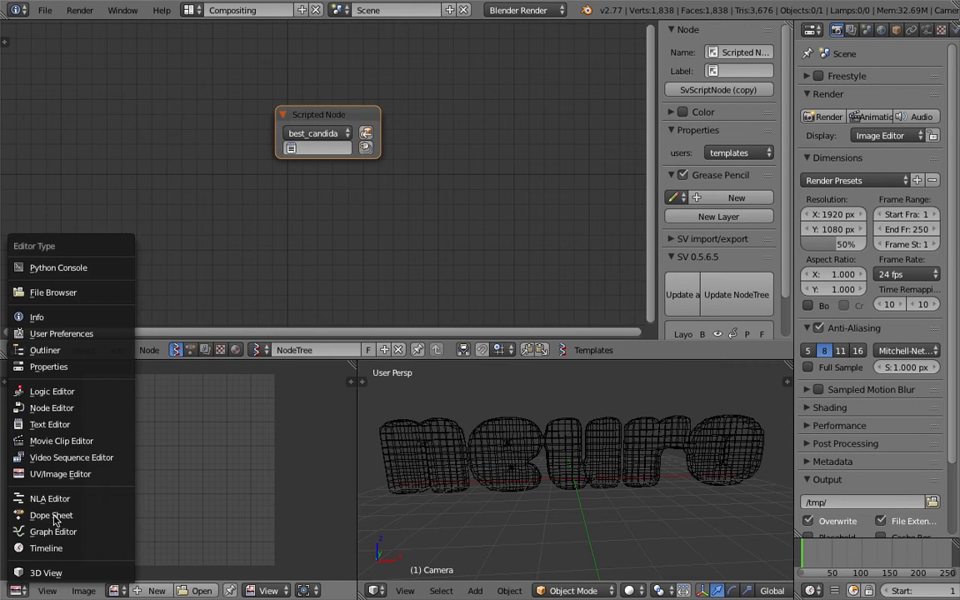
click(79, 424)
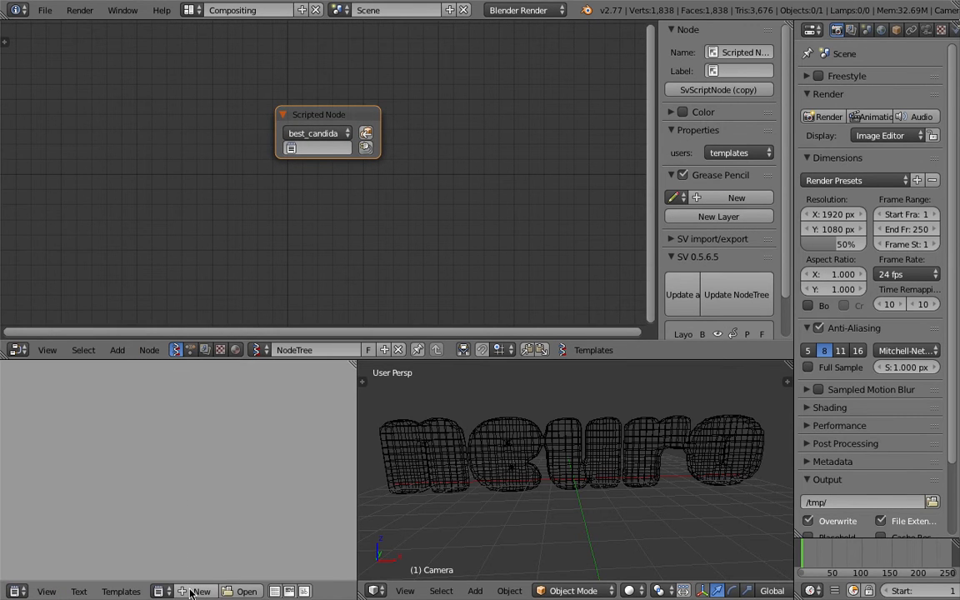
click(242, 591)
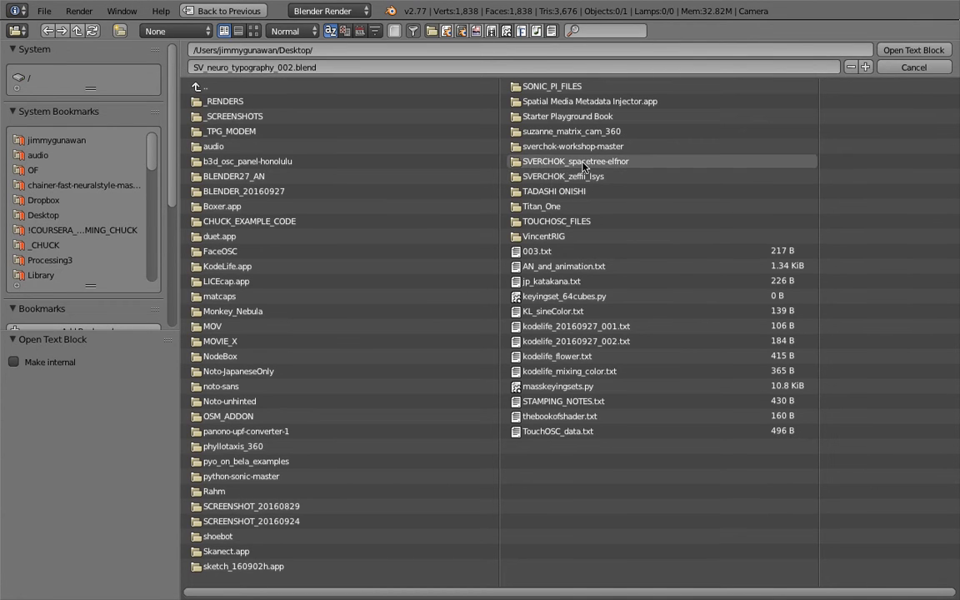
click(609, 163)
click(305, 103)
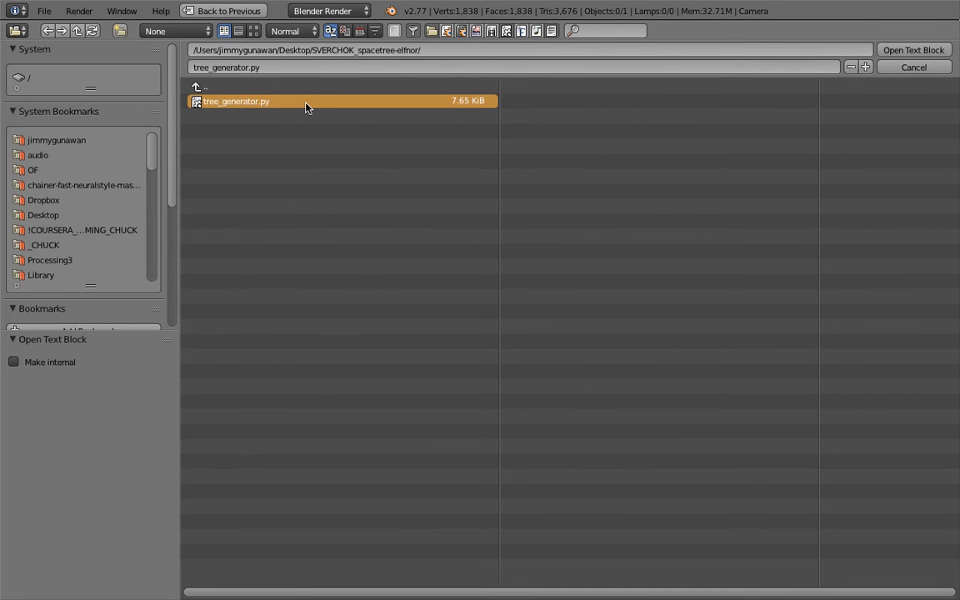
click(909, 51)
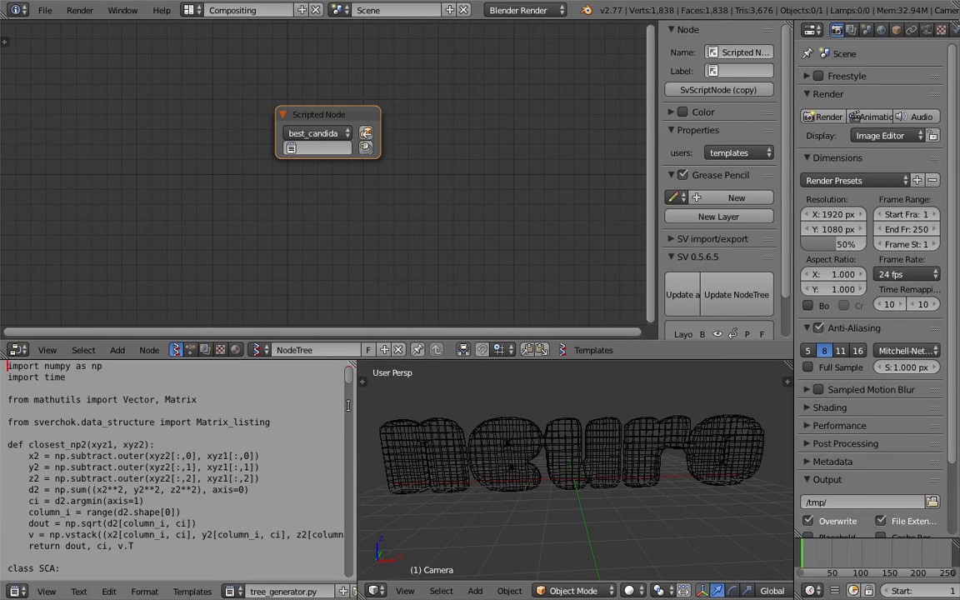
Step: Close the Text Editor area and load tree_generator.py into the Scripted Node
drag(354, 362, 326, 429)
scroll(300, 183, up, 1)
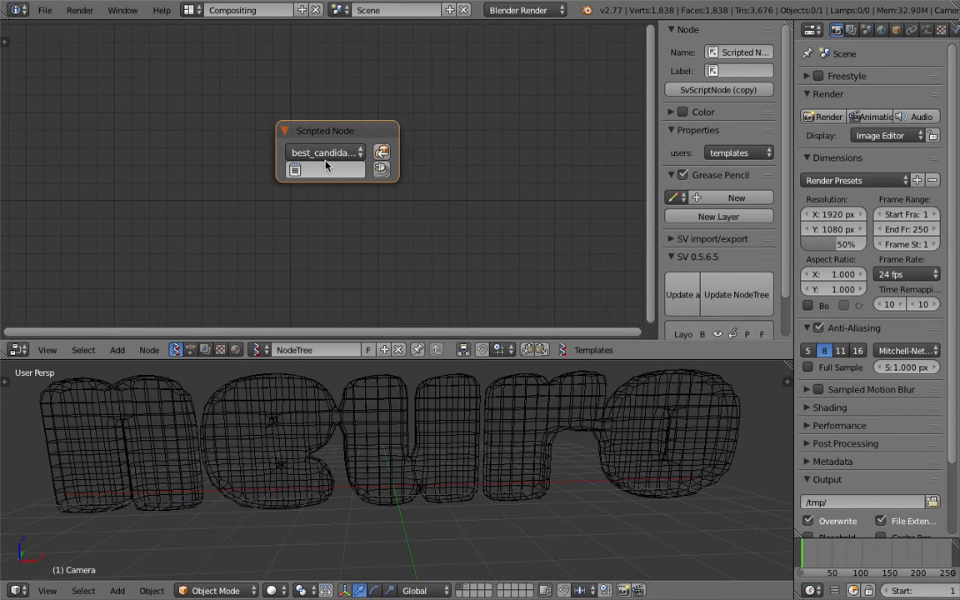
click(295, 170)
click(325, 188)
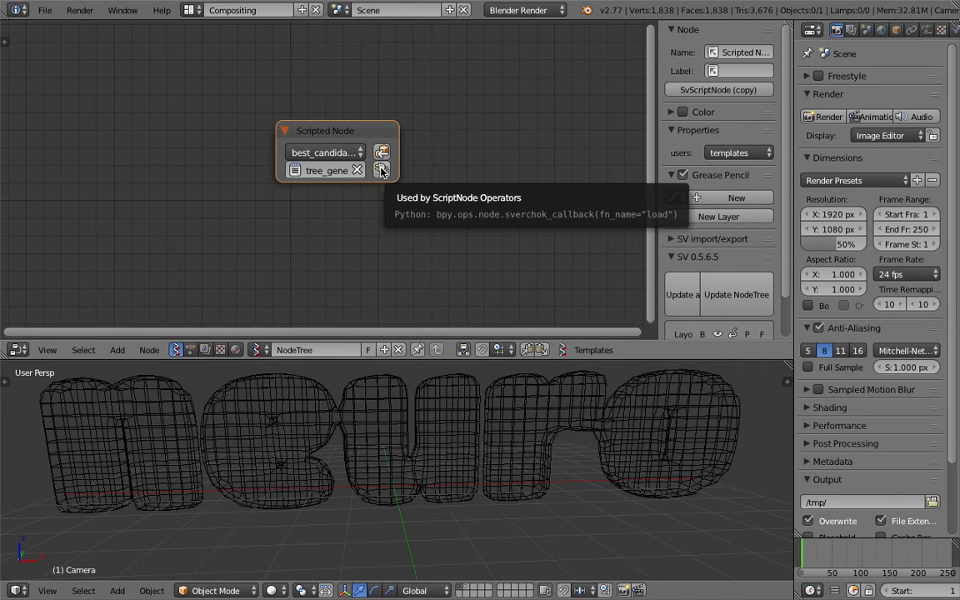
click(381, 171)
drag(353, 130, 315, 90)
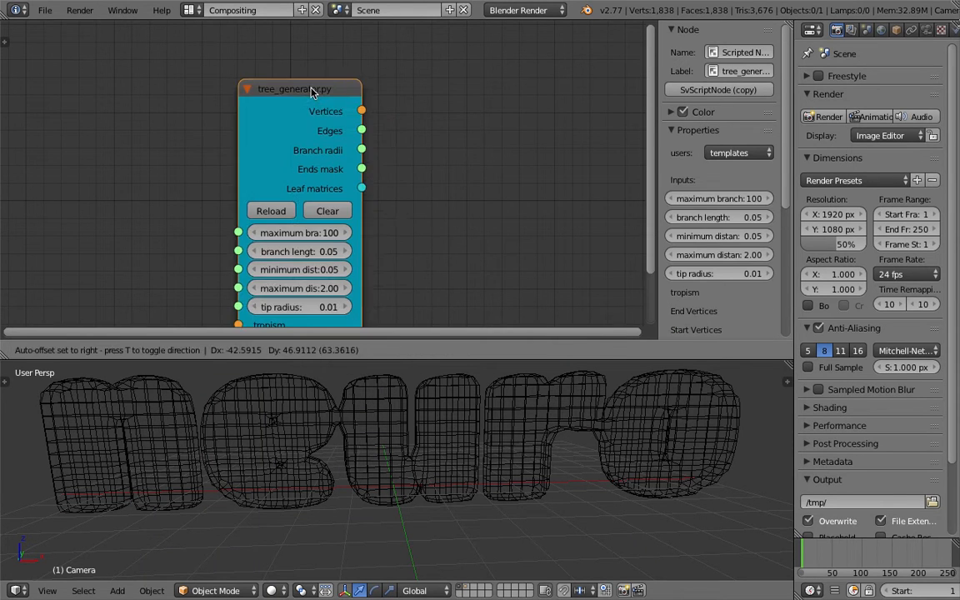
scroll(326, 119, down, 3)
middle_drag(326, 127, 343, 110)
middle_drag(241, 150, 245, 139)
Step: Add a Viewer Draw node beside the tree generator and connect the generator's Vertices and Edges outputs to its vertices and edg_pol inputs
middle_drag(495, 407, 414, 452)
scroll(453, 449, down, 2)
scroll(420, 453, down, 1)
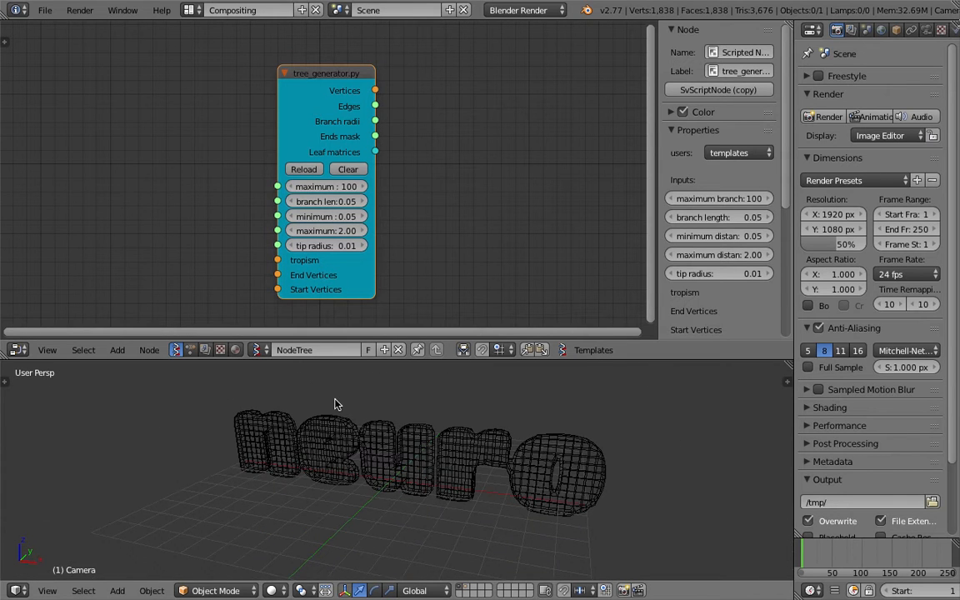
middle_drag(210, 224, 262, 196)
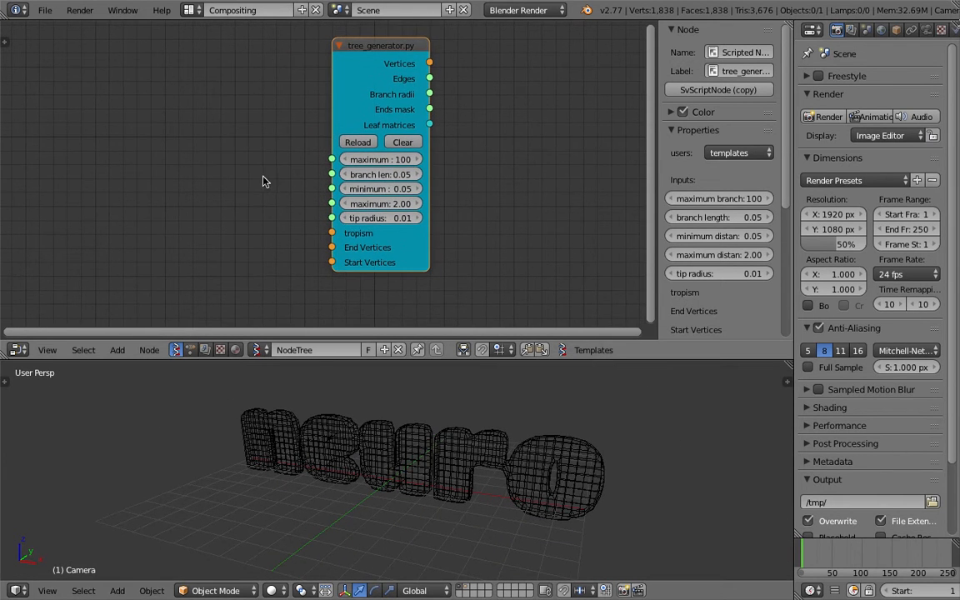
key(Home)
key(space)
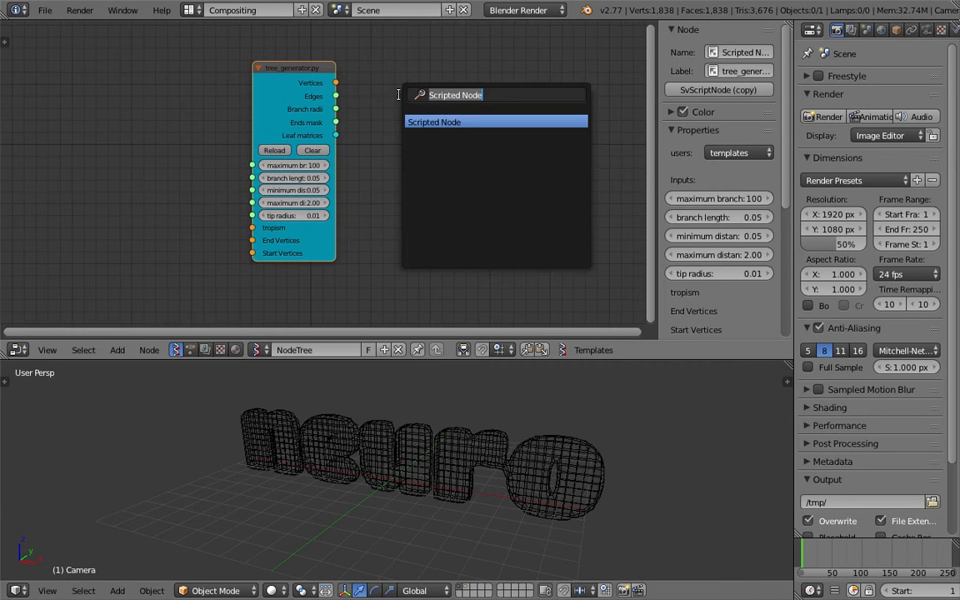
text(view)
key(Return)
click(399, 96)
drag(336, 83, 339, 87)
drag(403, 190, 403, 184)
drag(336, 96, 404, 197)
middle_drag(339, 123, 364, 119)
drag(449, 100, 481, 83)
Step: Save the blend file
key(ctrl+s)
click(478, 83)
mouse_move(463, 387)
middle_down()
mouse_move(360, 427)
mouse_move(380, 427)
middle_up()
middle_drag(431, 446, 417, 449)
scroll(232, 192, left, 1)
key(super+s)
Step: Switch to Finder, close the TitanOne-Regular.ttf preview and the Titan_One folder window, and return to Blender
click(215, 180)
key(ctrl+Left)
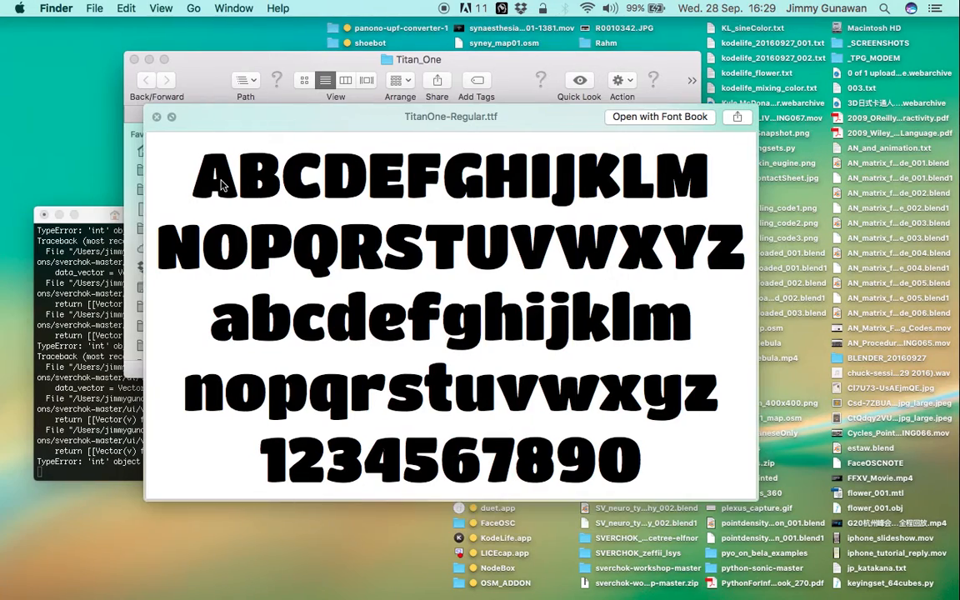
click(161, 122)
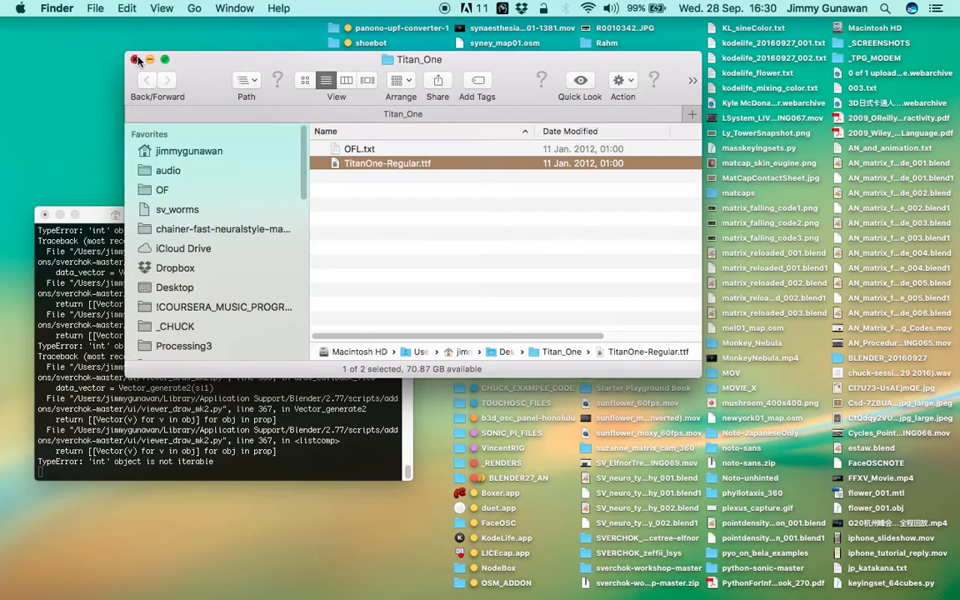
key(super+w)
key(ctrl+Right)
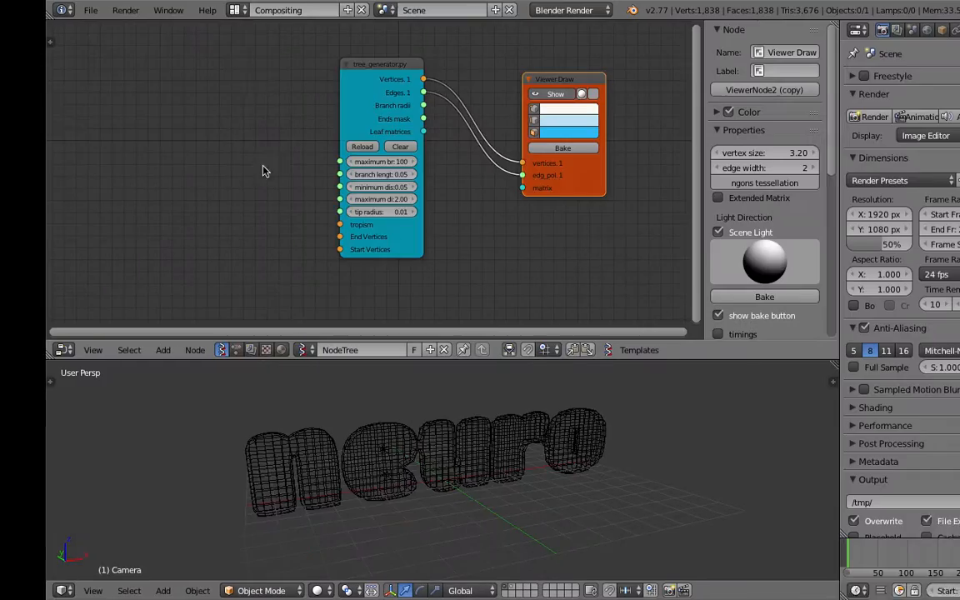
Step: Add a Vector in node, connect its Vectors output to the tree generator's Start Vertices input, and save the file
key(shift+a)
click(233, 168)
text(vec)
click(252, 209)
click(267, 240)
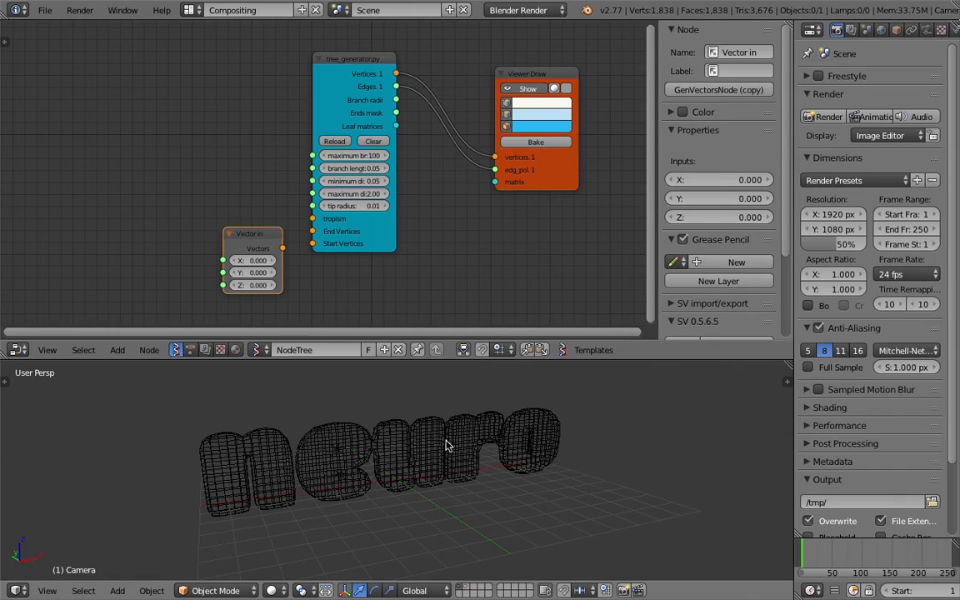
drag(283, 249, 313, 244)
drag(256, 234, 252, 253)
middle_drag(385, 239, 442, 228)
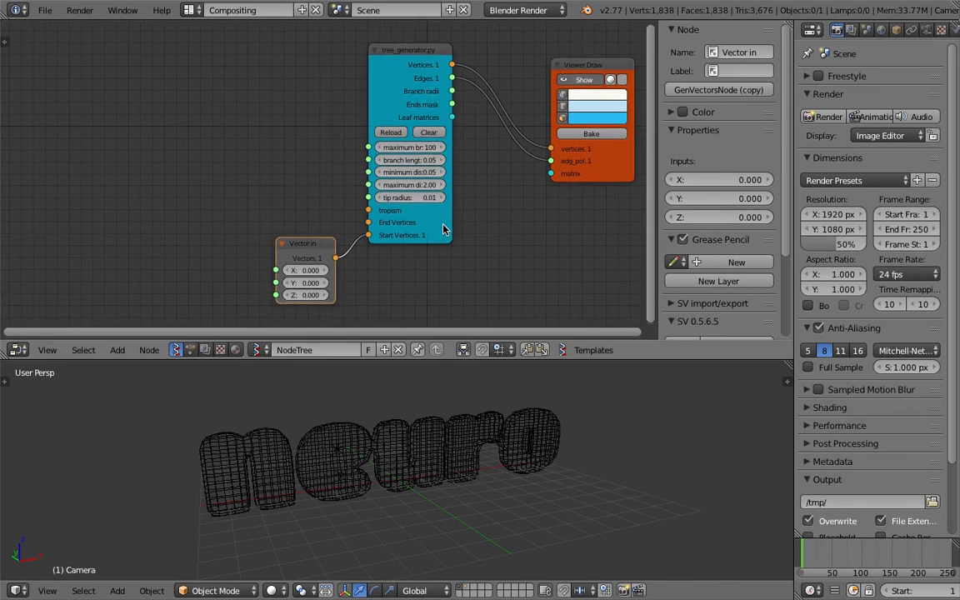
scroll(443, 228, down, 1)
key(ctrl+s)
click(444, 228)
Step: Select the neuro text mesh, add an Objects in node, and connect its Vertices output to the tree generator's End Vertices input
right_click(412, 459)
middle_drag(412, 459, 325, 411)
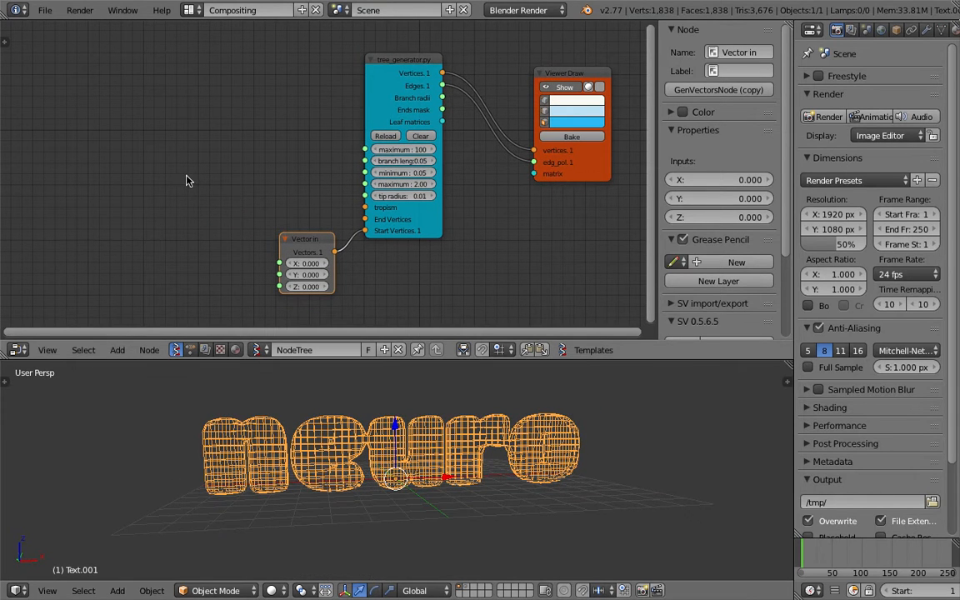
key(shift+a)
click(187, 179)
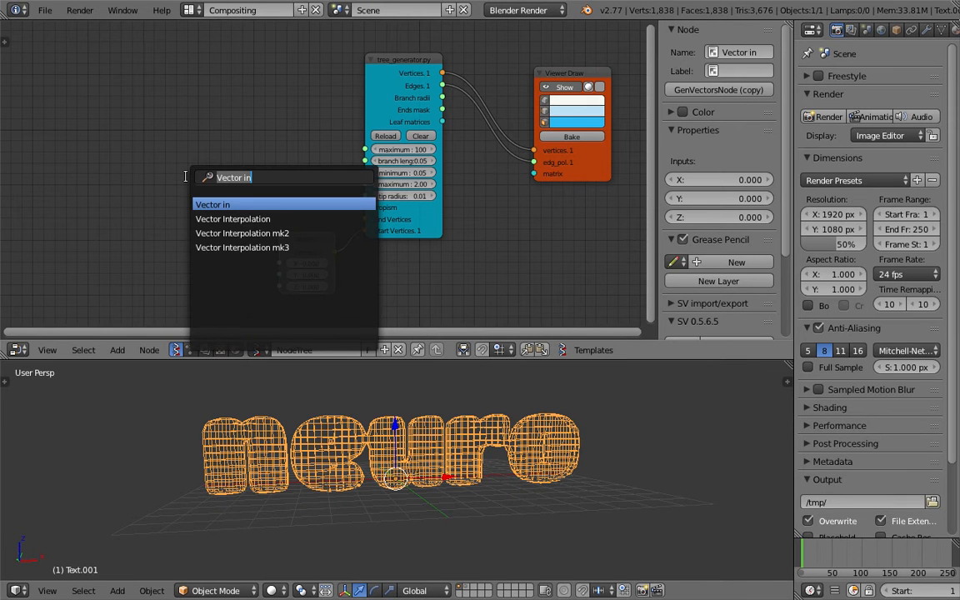
text(objects)
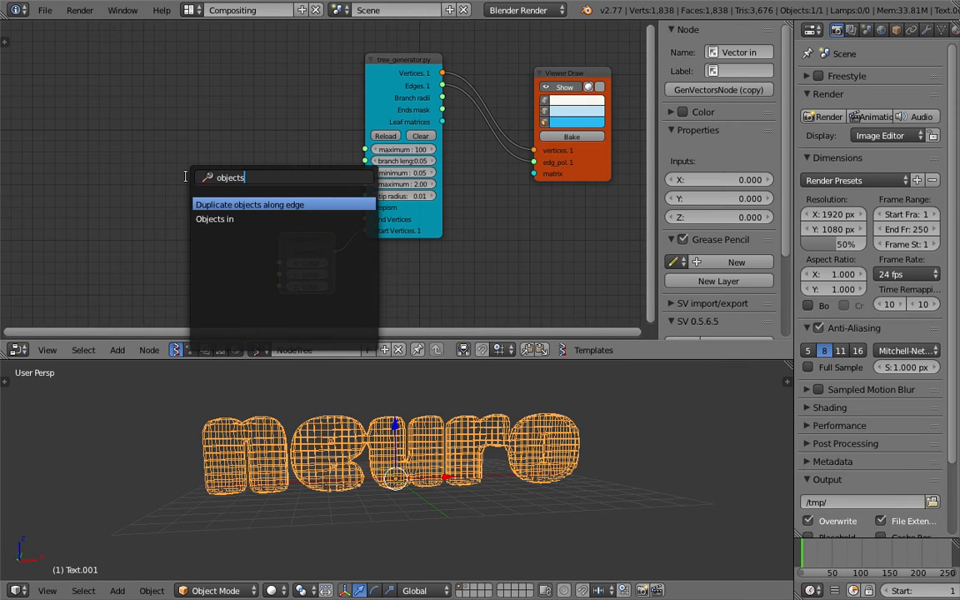
key(Return)
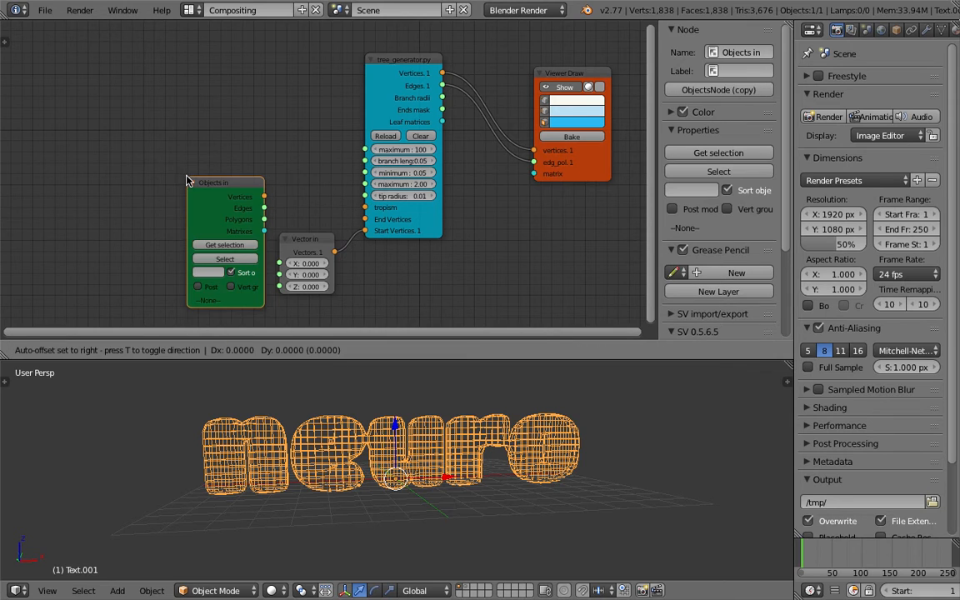
click(156, 116)
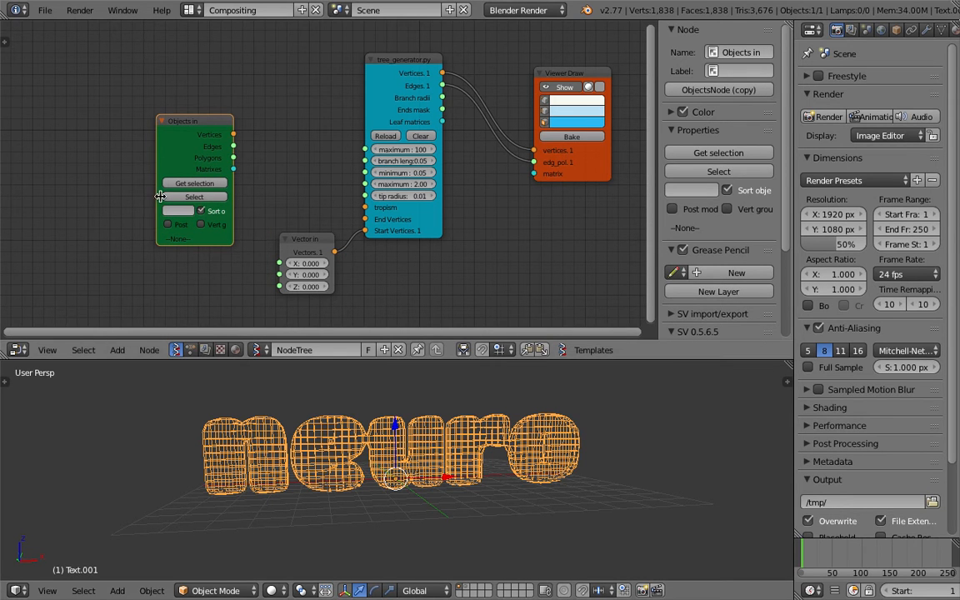
drag(156, 177, 125, 175)
drag(233, 135, 366, 220)
mouse_move(481, 221)
middle_down()
mouse_move(461, 208)
mouse_move(451, 224)
mouse_move(481, 255)
middle_up()
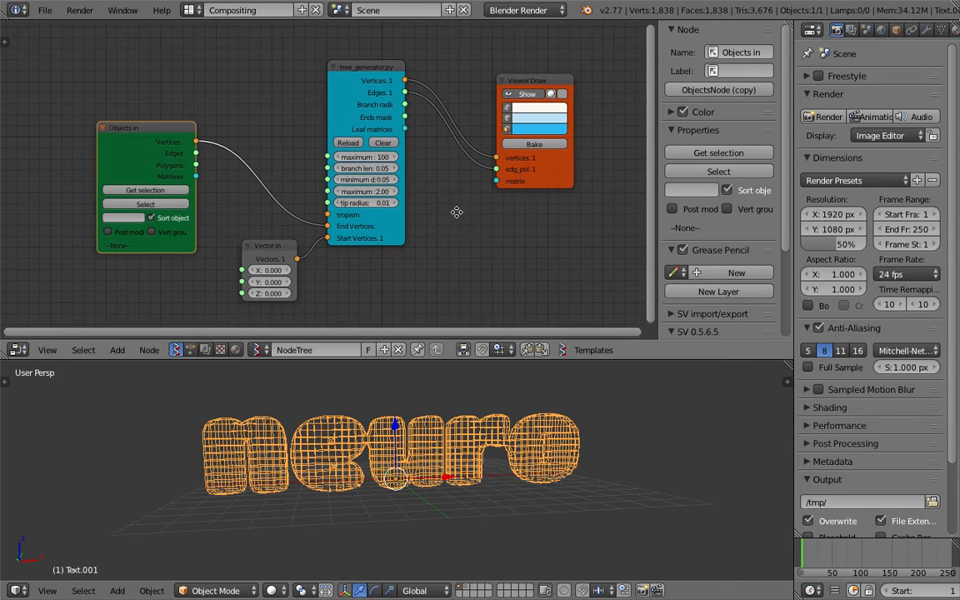
Step: Go to frame 20, widen the tree generator node, and shift the Viewer Draw node to make room
drag(502, 167, 493, 156)
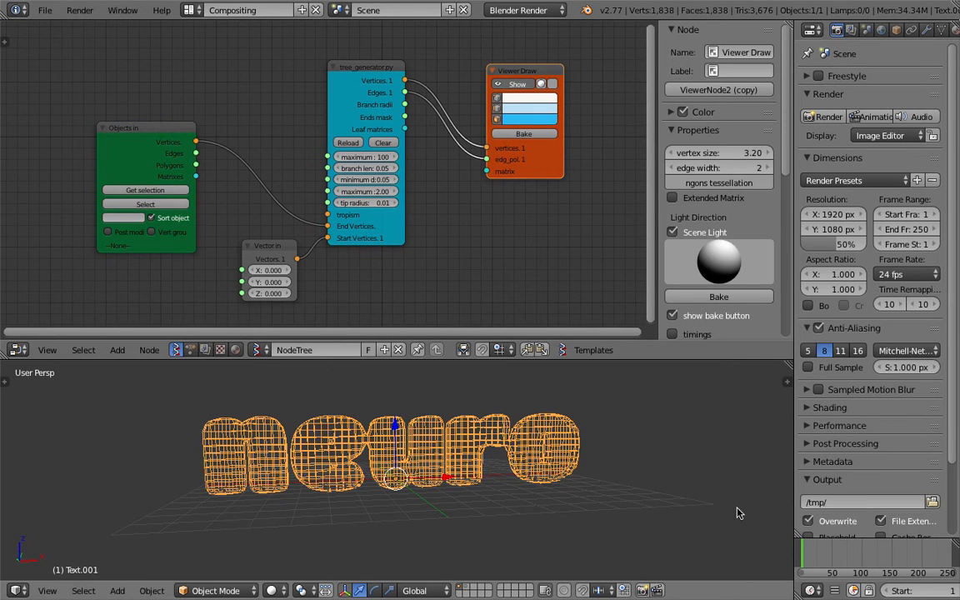
click(814, 561)
middle_drag(585, 498, 412, 444)
scroll(501, 476, up, 1)
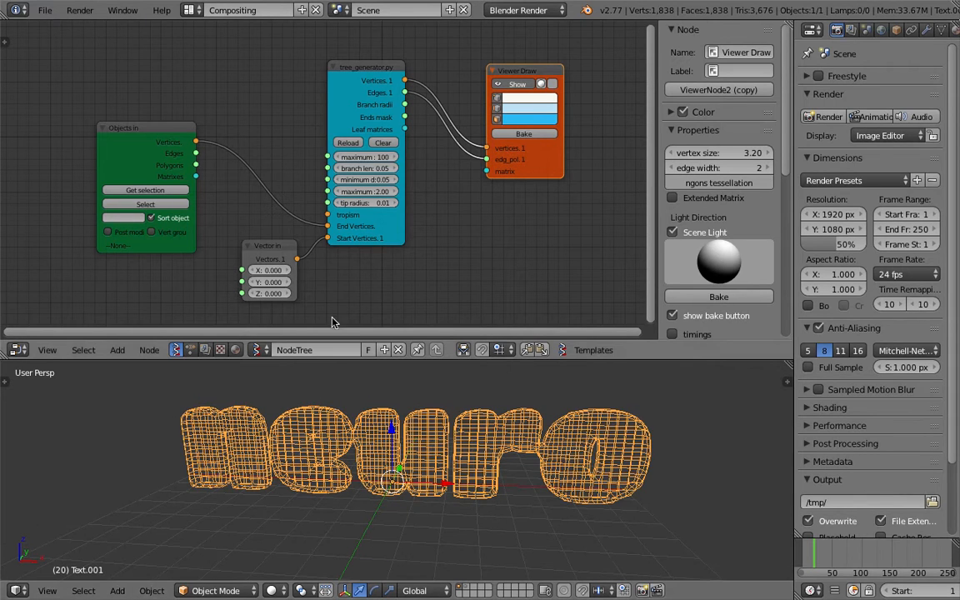
drag(403, 227, 446, 208)
drag(501, 70, 520, 66)
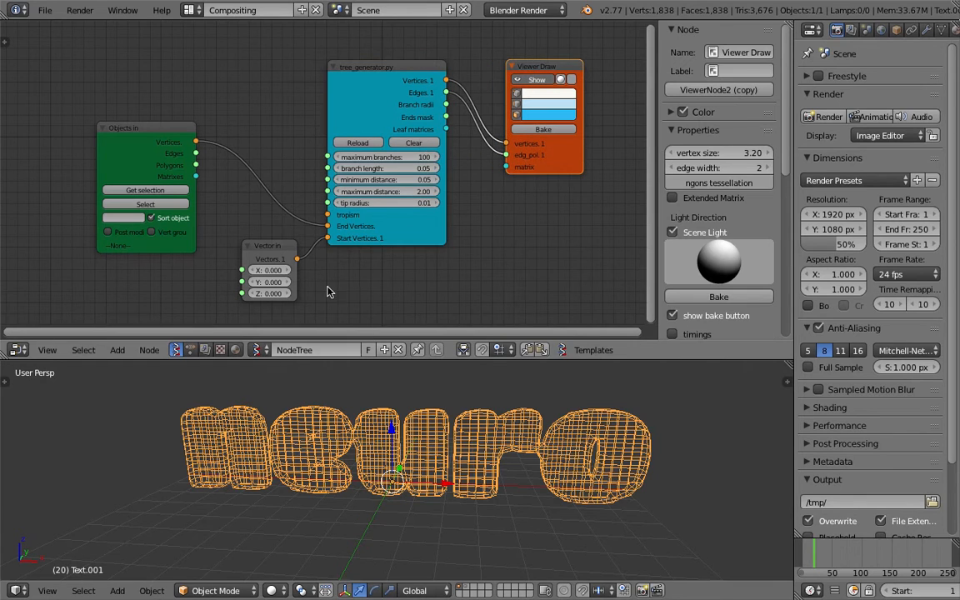
middle_drag(419, 441, 415, 434)
middle_drag(485, 434, 475, 434)
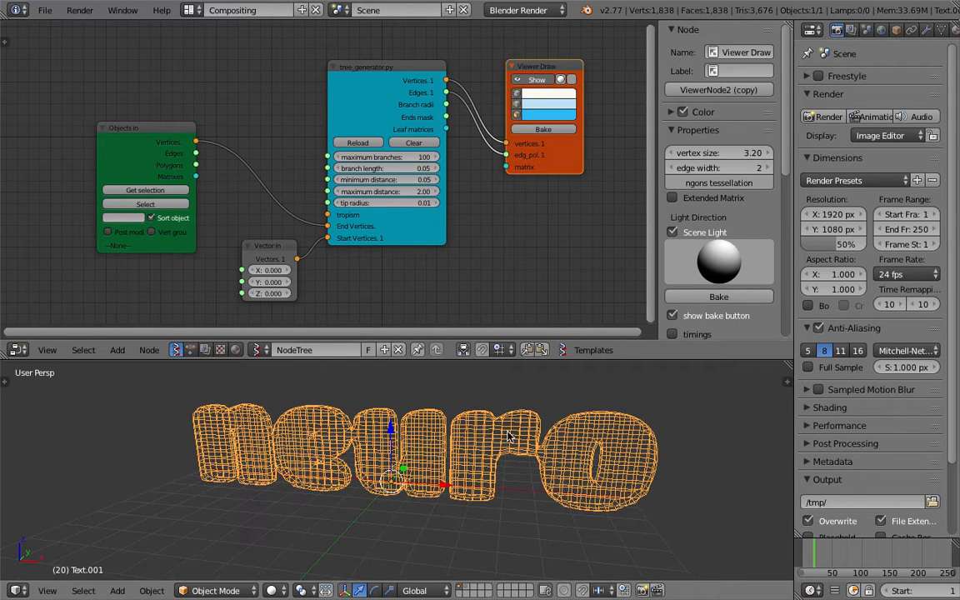
Step: Insert a Matrix Apply node into the link from Objects in to the tree generator and connect the Objects in Matrixes output to it
drag(166, 134, 126, 112)
middle_drag(126, 113, 205, 99)
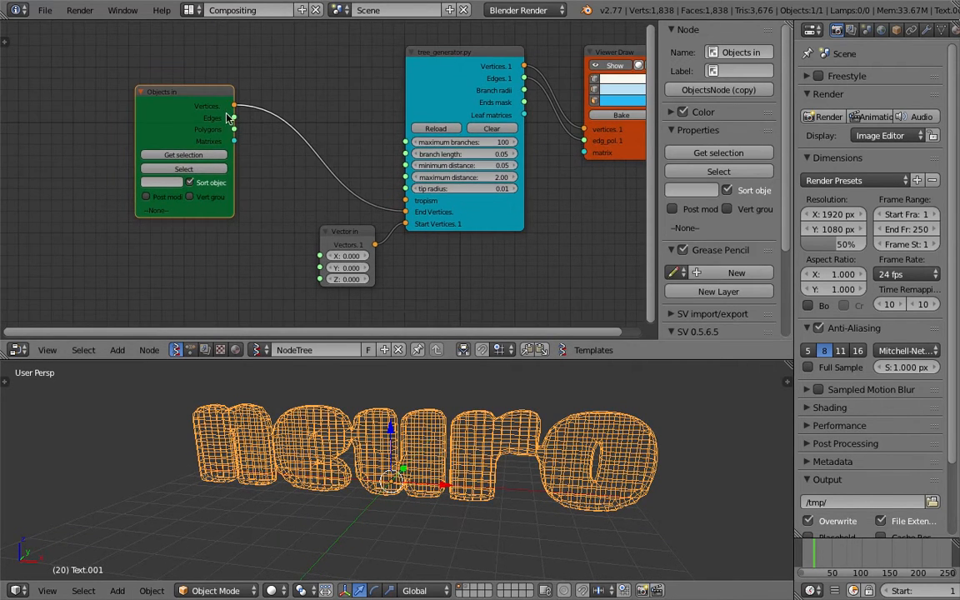
drag(209, 96, 130, 72)
key(shift+a)
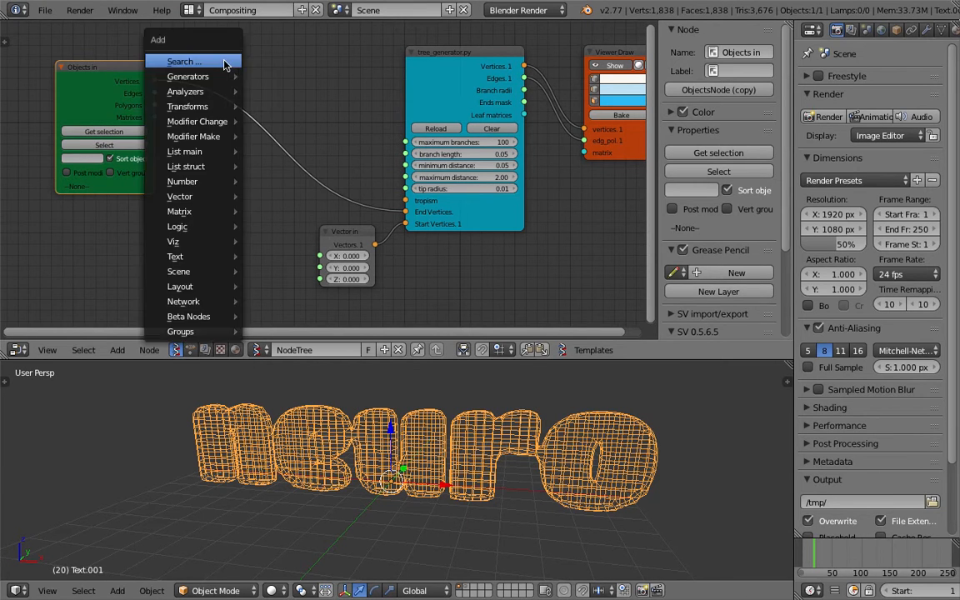
click(223, 61)
text(appl)
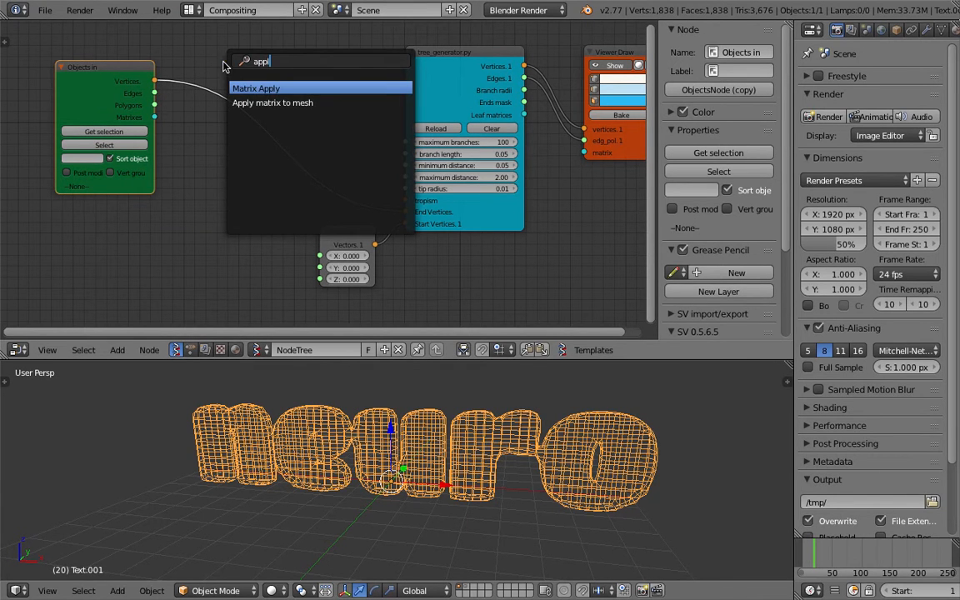
key(Return)
click(200, 66)
drag(154, 116, 214, 115)
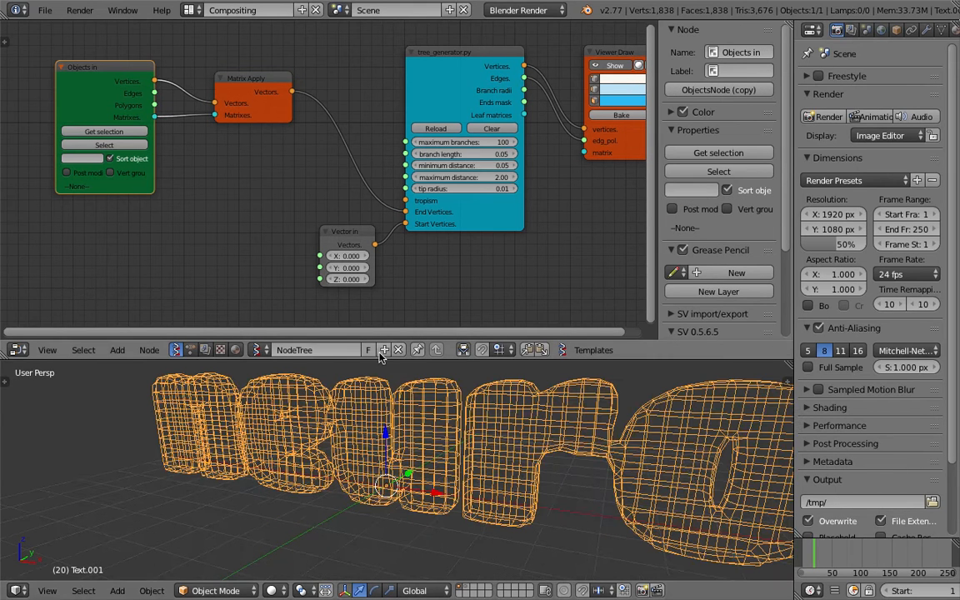
Step: Set the Vector in node's X to 0.990 and Y to 0.780, and rearrange it and the tree generator node
drag(346, 268, 381, 256)
drag(455, 58, 431, 58)
drag(358, 229, 292, 208)
scroll(326, 186, down, 1)
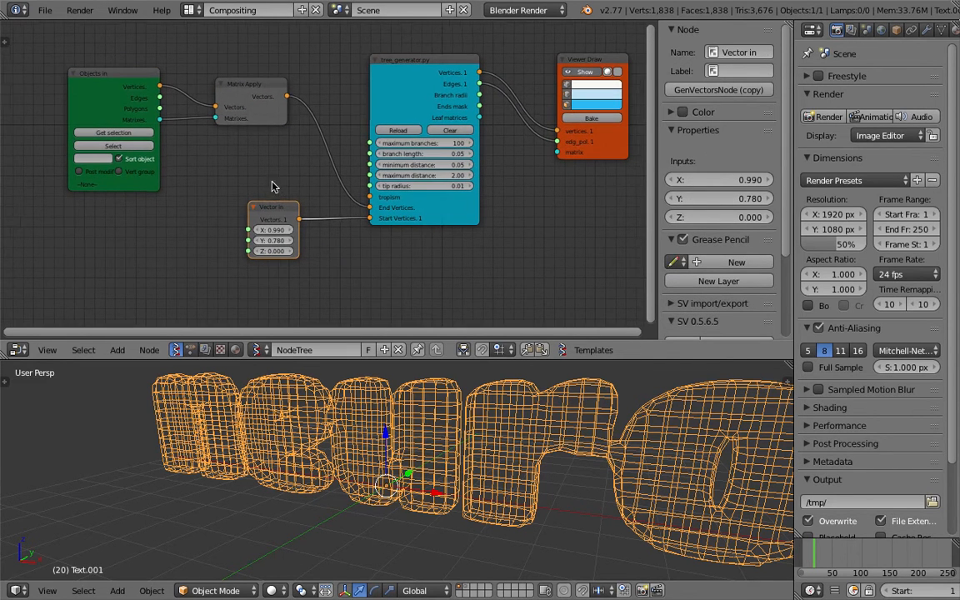
scroll(450, 444, down, 1)
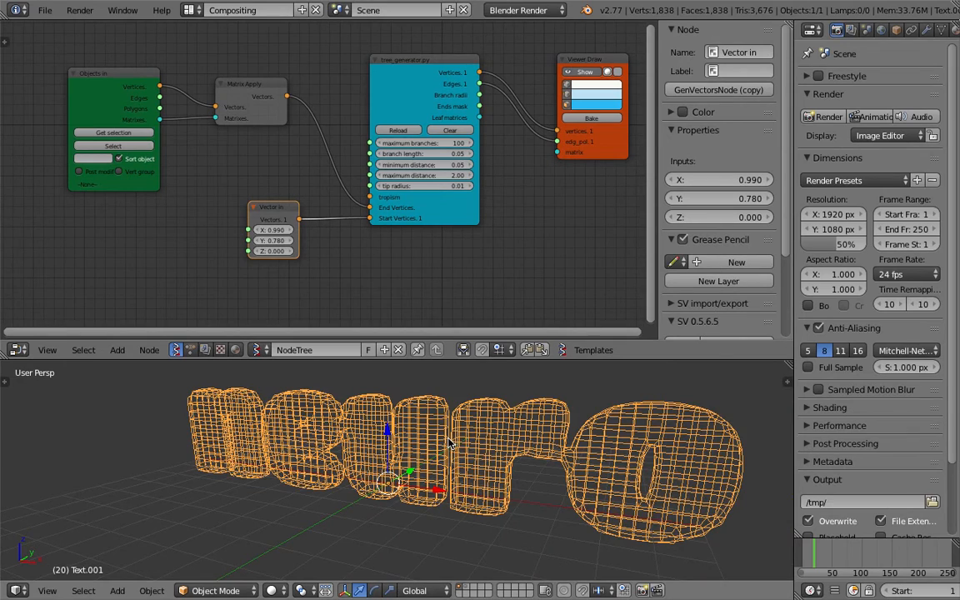
scroll(451, 445, up, 6)
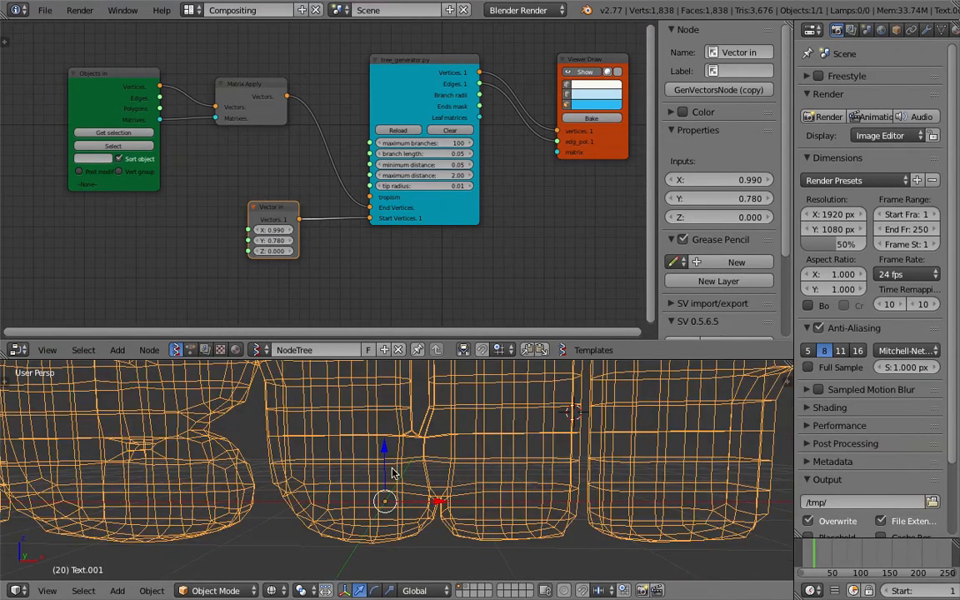
scroll(433, 472, up, 2)
scroll(429, 472, down, 1)
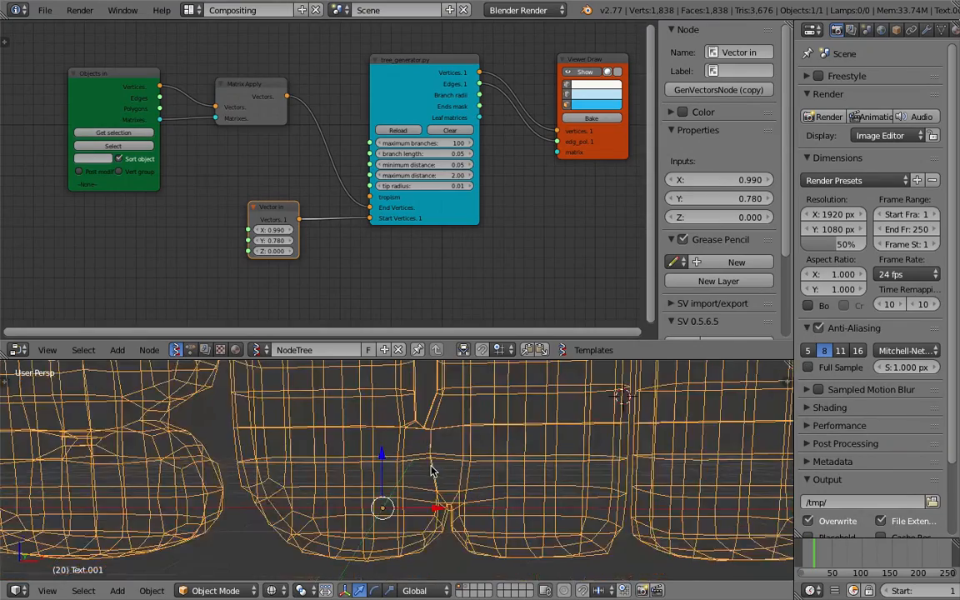
key(ctrl+Left)
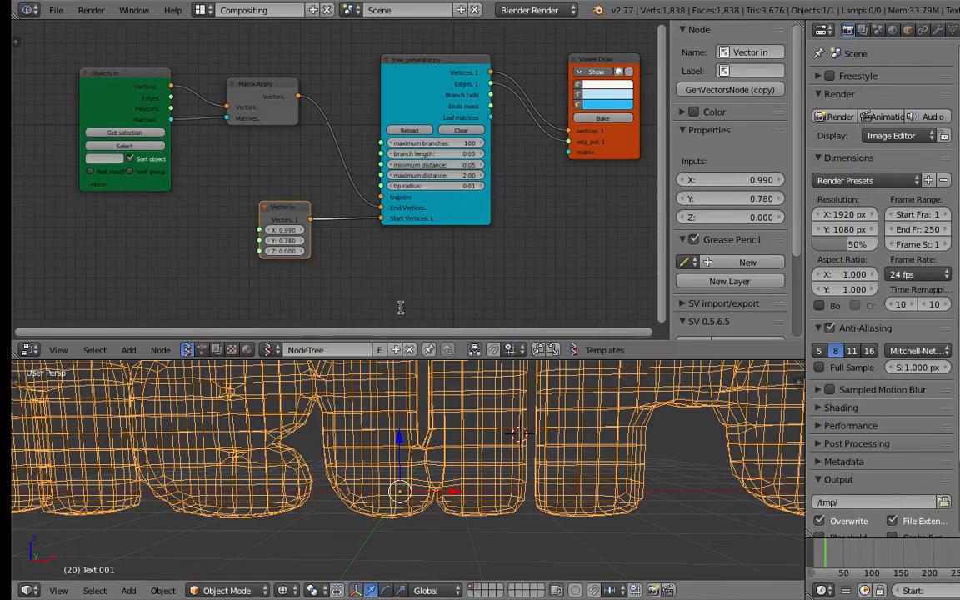
Step: Delete the Viewer Draw node from the node tree
scroll(492, 242, down, 3)
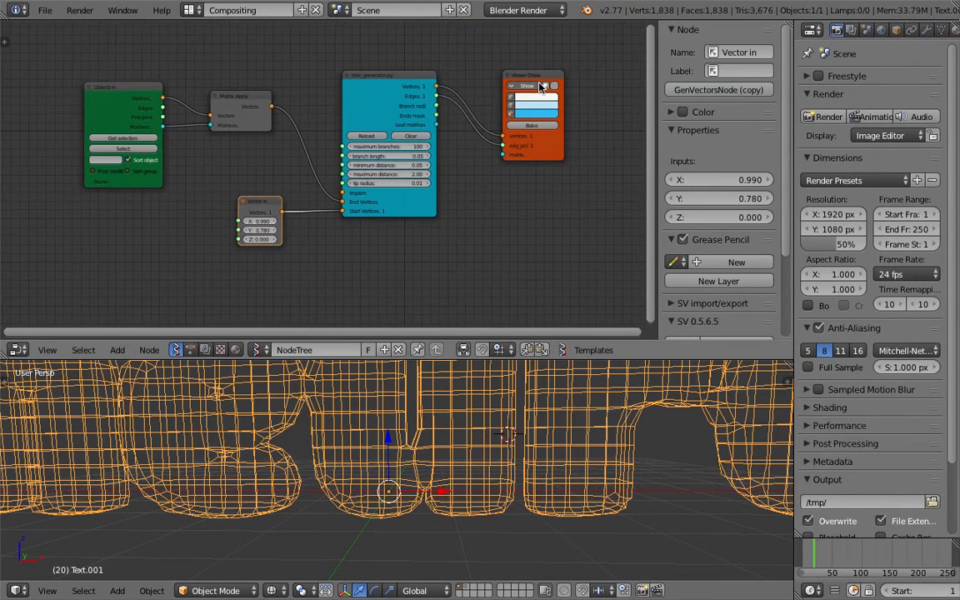
right_click(539, 79)
key(x)
scroll(501, 122, up, 3)
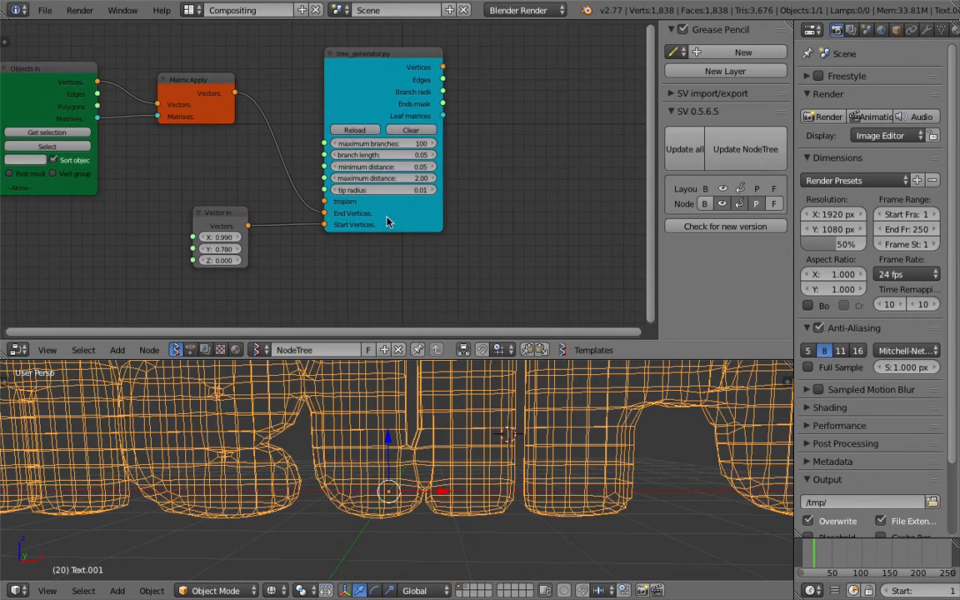
Step: Set the tree generator's maximum branches to 30 and reset the Vector in node's X and Y to 0
click(392, 144)
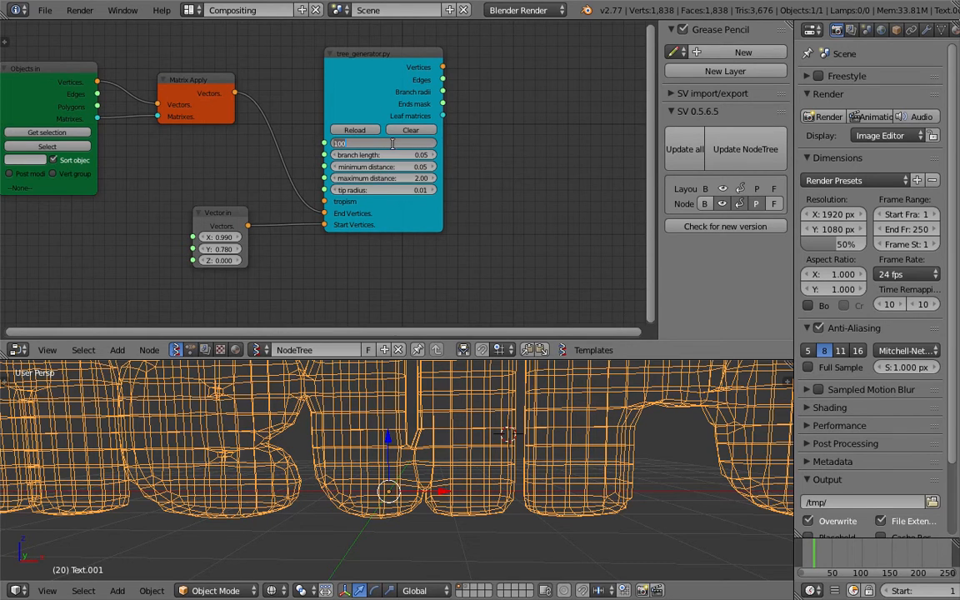
text(30)
key(Return)
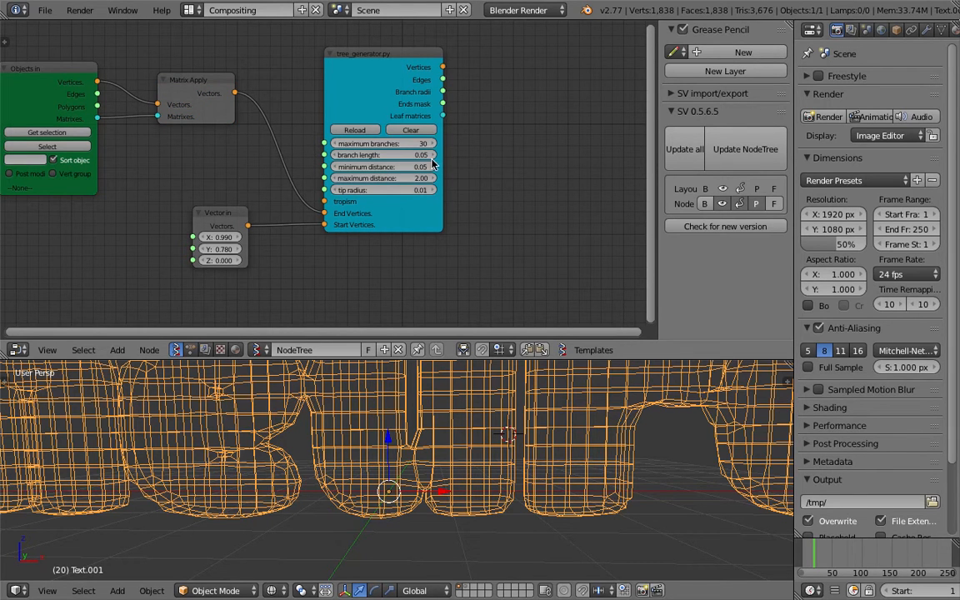
drag(223, 216, 246, 212)
text(0)
key(Return)
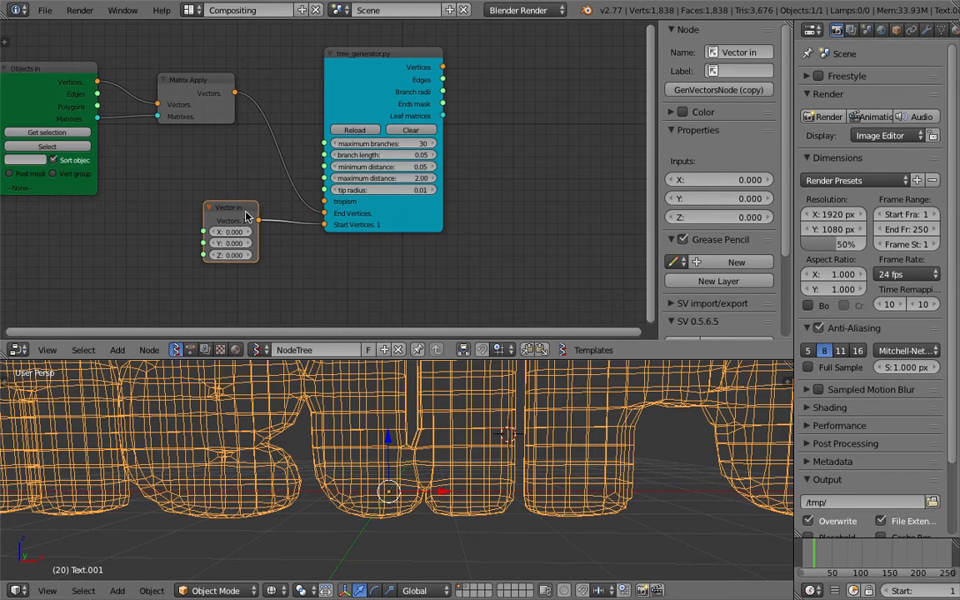
Step: Reload the tree generator script and add a Viewer Draw node beside the tree generator
click(347, 131)
scroll(438, 152, down, 1)
middle_drag(497, 136, 457, 134)
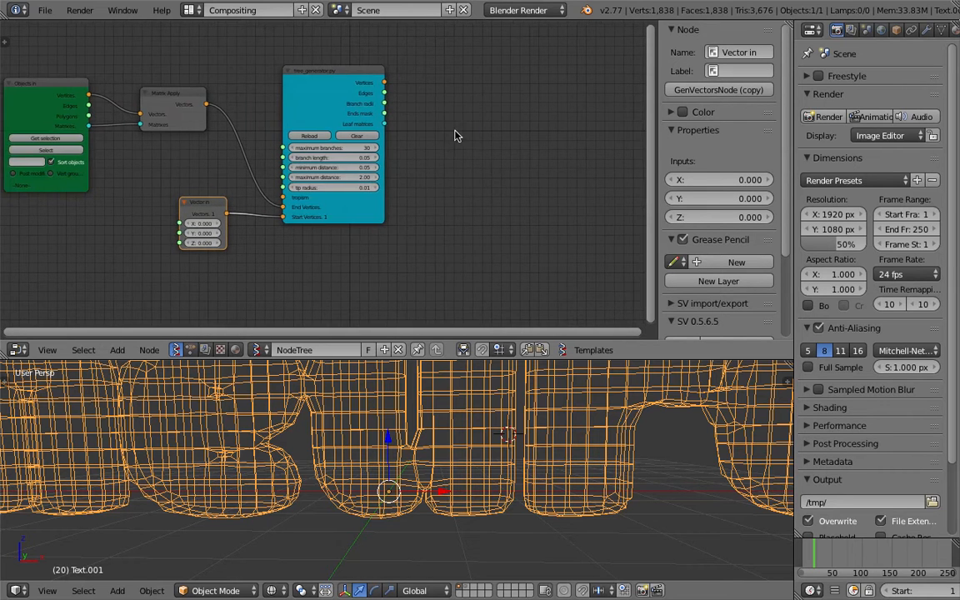
key(shift+a)
click(454, 132)
text(vi)
key(Return)
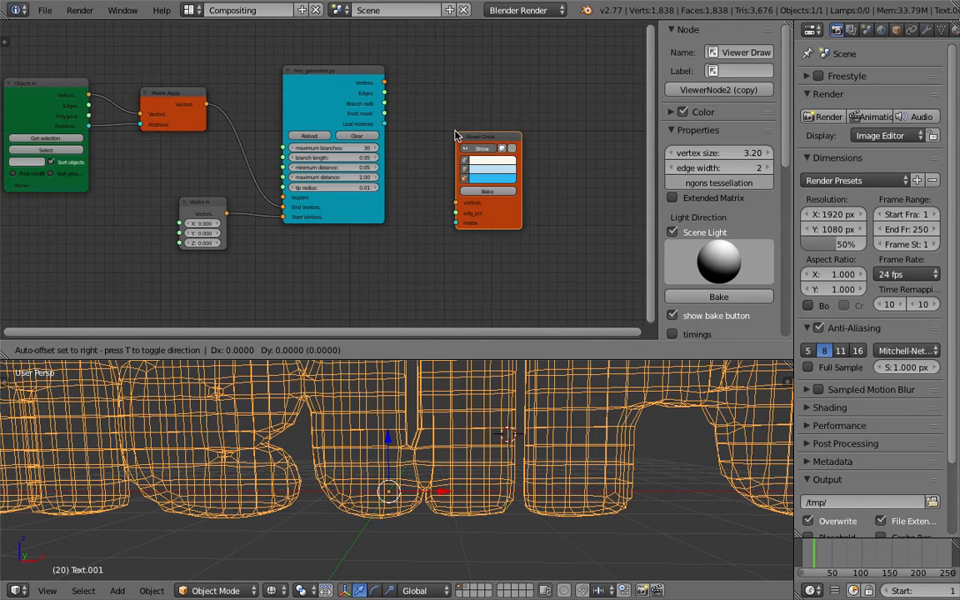
click(467, 117)
click(196, 101)
middle_drag(196, 100, 219, 95)
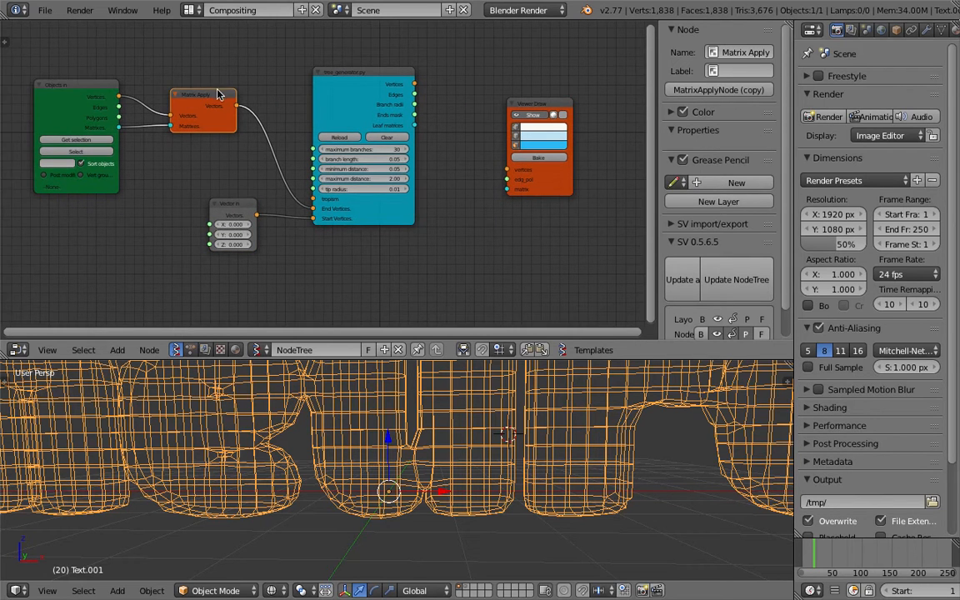
Step: Reposition the Objects in node and load the selected Text.001 mesh into it
scroll(221, 121, up, 1)
drag(80, 80, 97, 94)
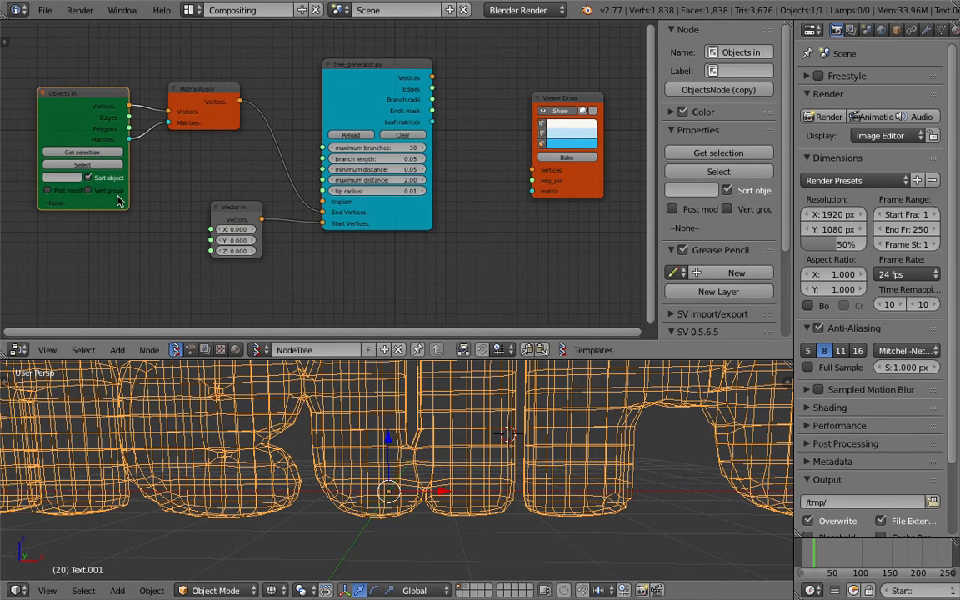
scroll(334, 417, down, 3)
middle_drag(494, 440, 451, 449)
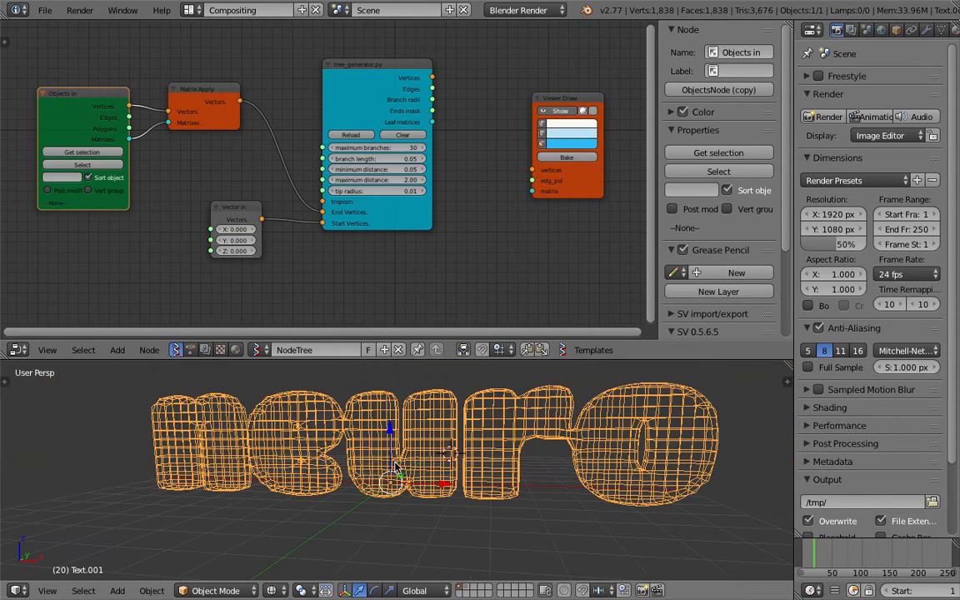
click(75, 151)
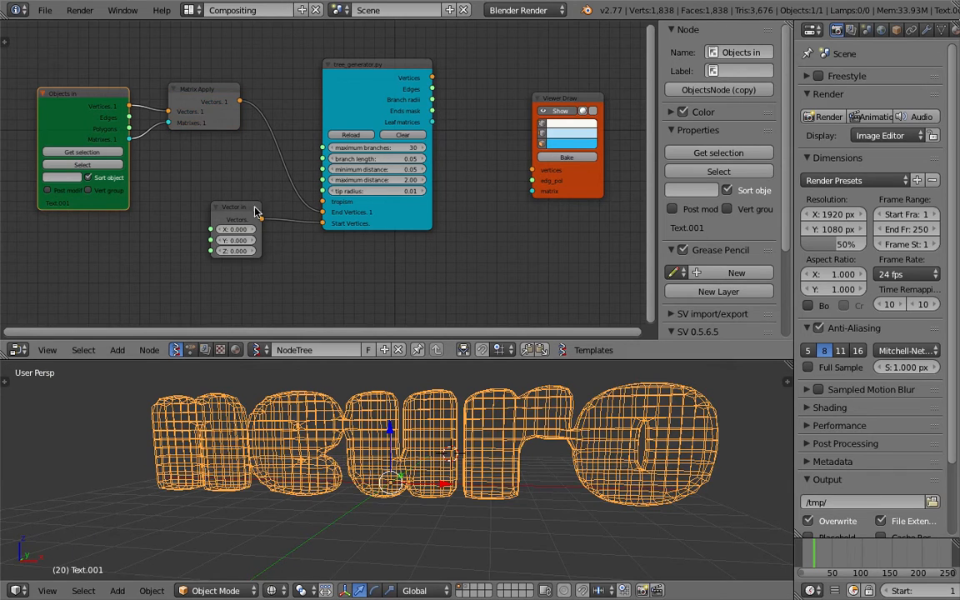
Step: Connect the tree generator's Vertices and Edges outputs to the Viewer Draw node's vertices and edg_pol inputs
middle_drag(456, 455, 426, 459)
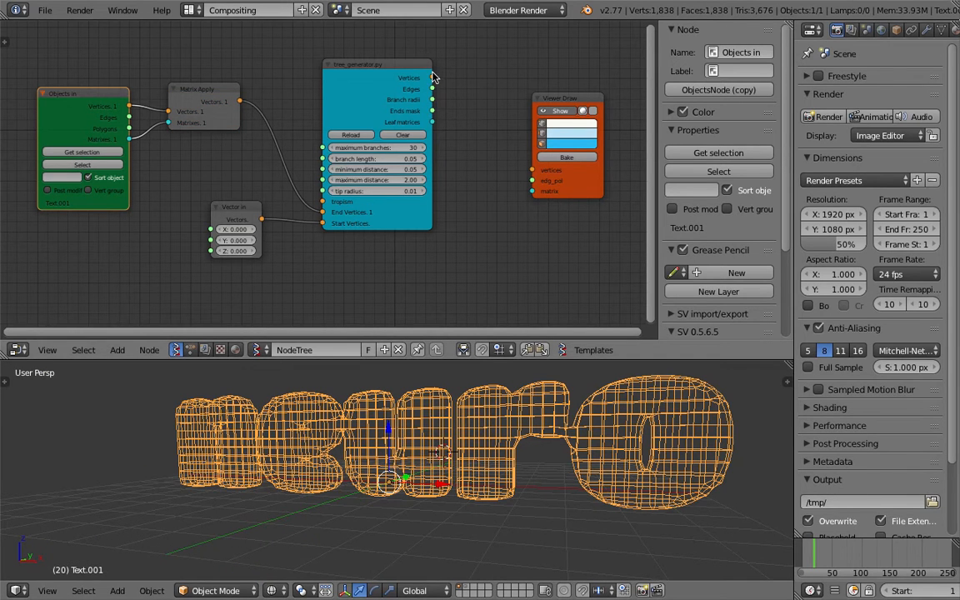
mouse_move(432, 78)
mouse_down()
mouse_move(482, 159)
mouse_move(532, 170)
mouse_up()
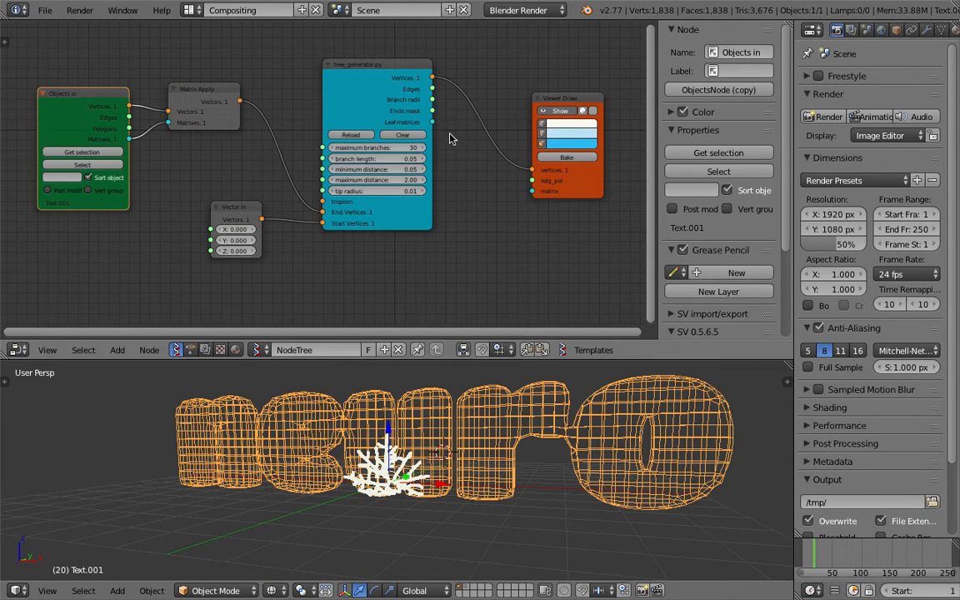
scroll(491, 484, up, 5)
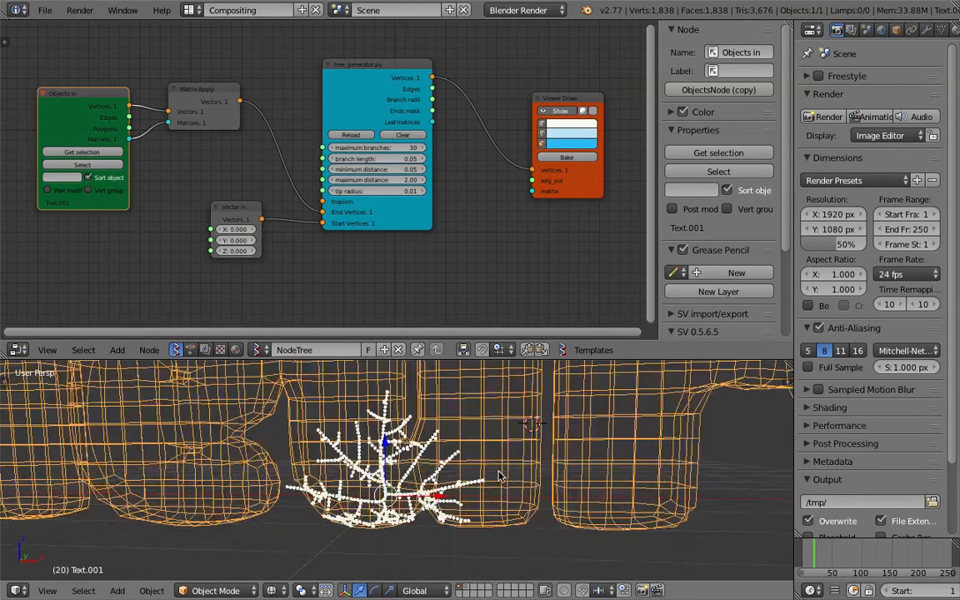
mouse_move(432, 89)
mouse_down()
mouse_move(471, 160)
mouse_move(532, 180)
mouse_up()
scroll(517, 417, up, 1)
scroll(517, 417, up, 3)
scroll(442, 472, down, 1)
Step: Save the Blender file over its existing version, leaving the neuro text mesh selected
key(ctrl+s)
click(443, 470)
scroll(443, 473, down, 2)
click(541, 125)
scroll(518, 146, down, 1)
middle_drag(512, 458, 495, 502)
key(a)
key(a)
scroll(506, 483, down, 3)
key(a)
key(ctrl+s)
click(495, 501)
key(a)
middle_drag(504, 446, 461, 446)
key(a)
key(a)
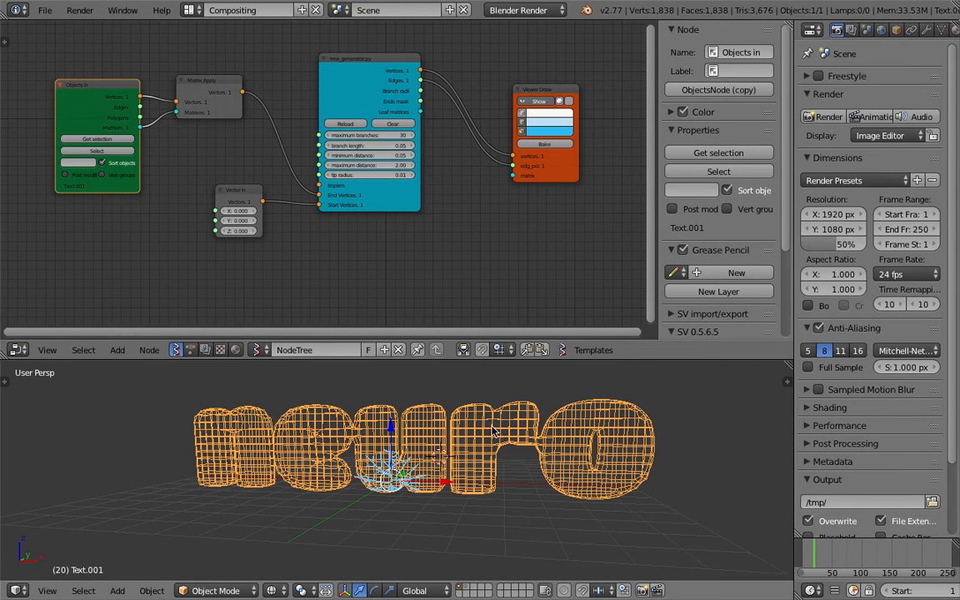
Step: Split off an Outliner area above the Properties editor and use it to make Text.001 unselectable in the viewport
drag(956, 24, 956, 143)
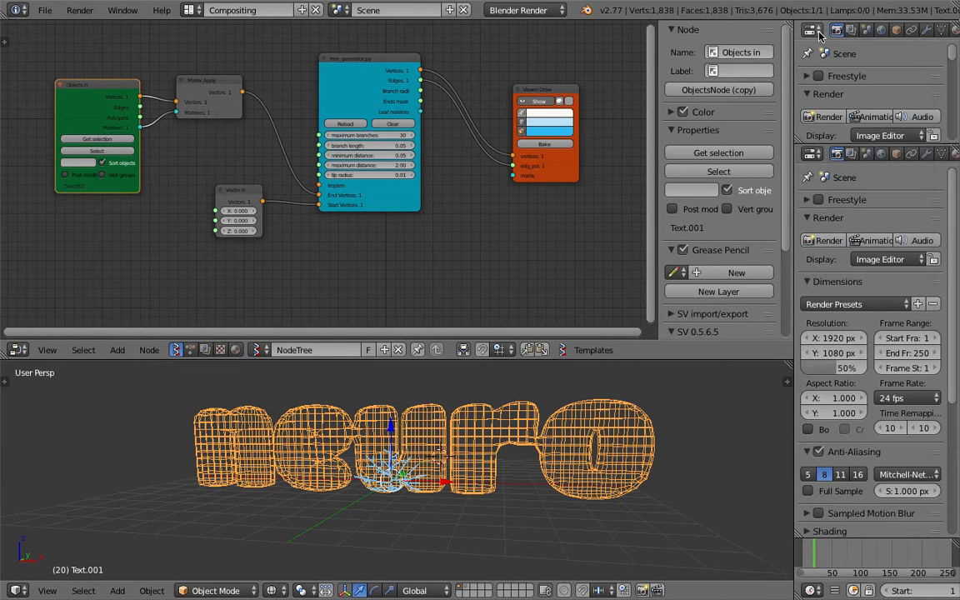
click(813, 29)
click(767, 252)
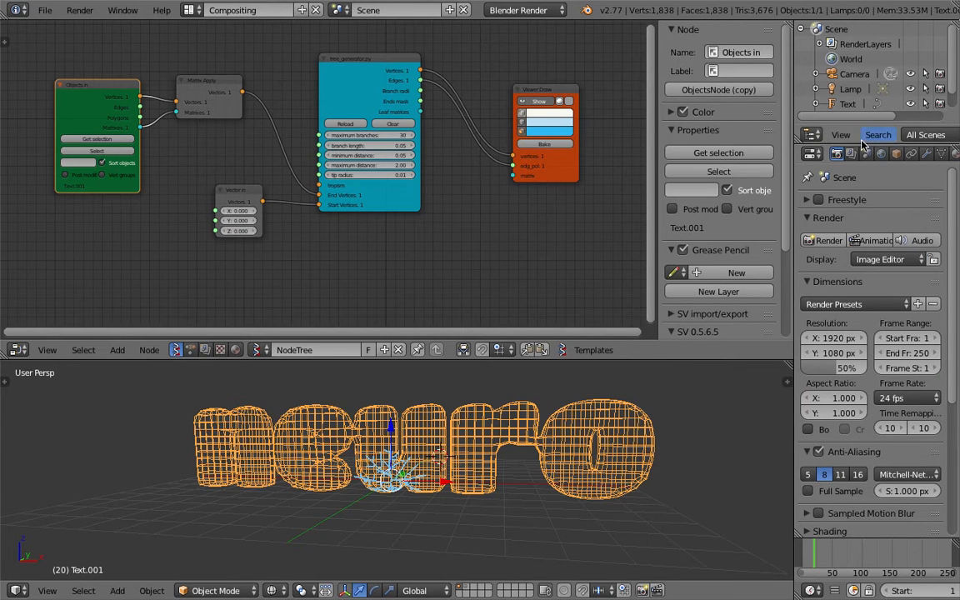
drag(865, 148, 864, 206)
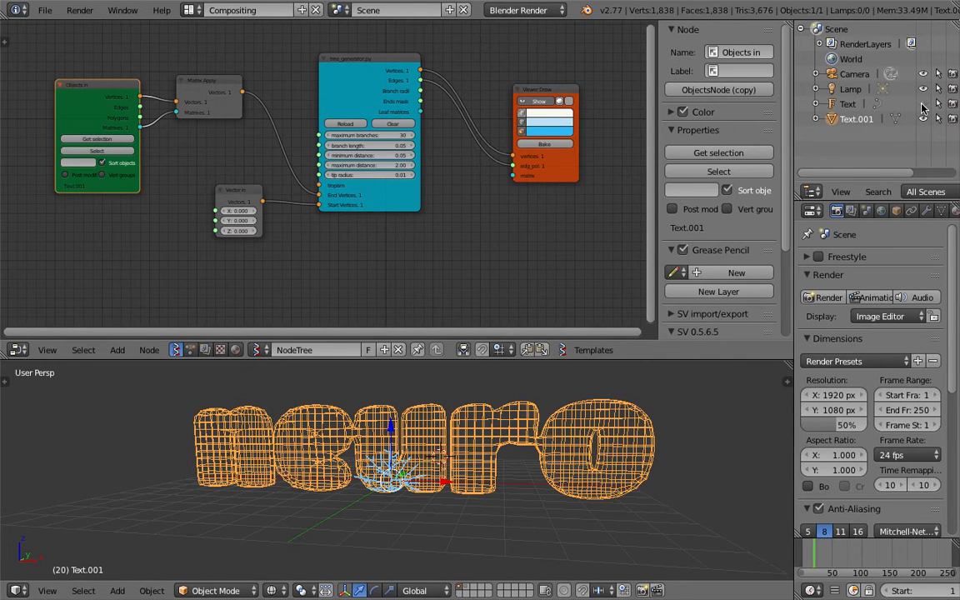
click(922, 104)
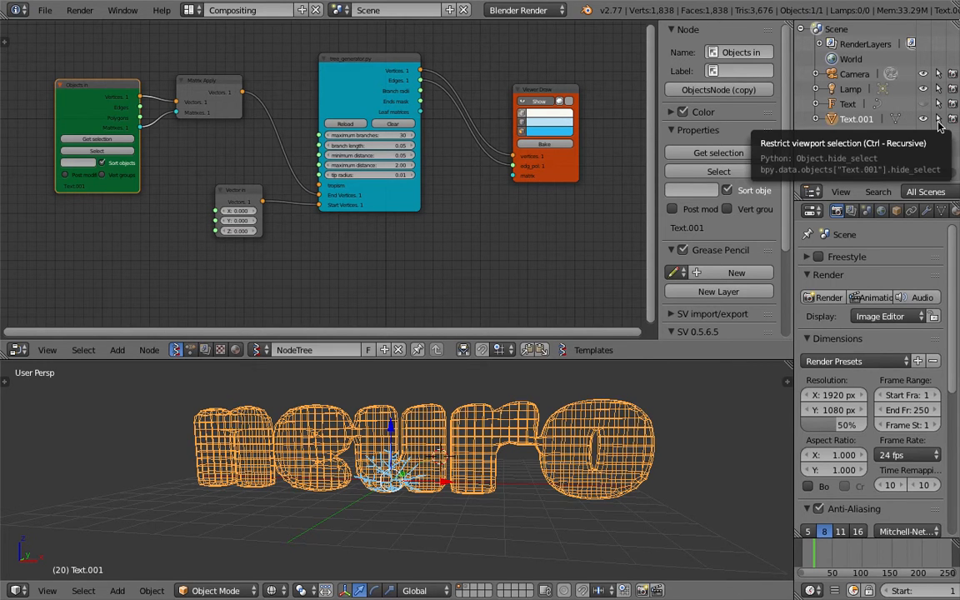
click(938, 120)
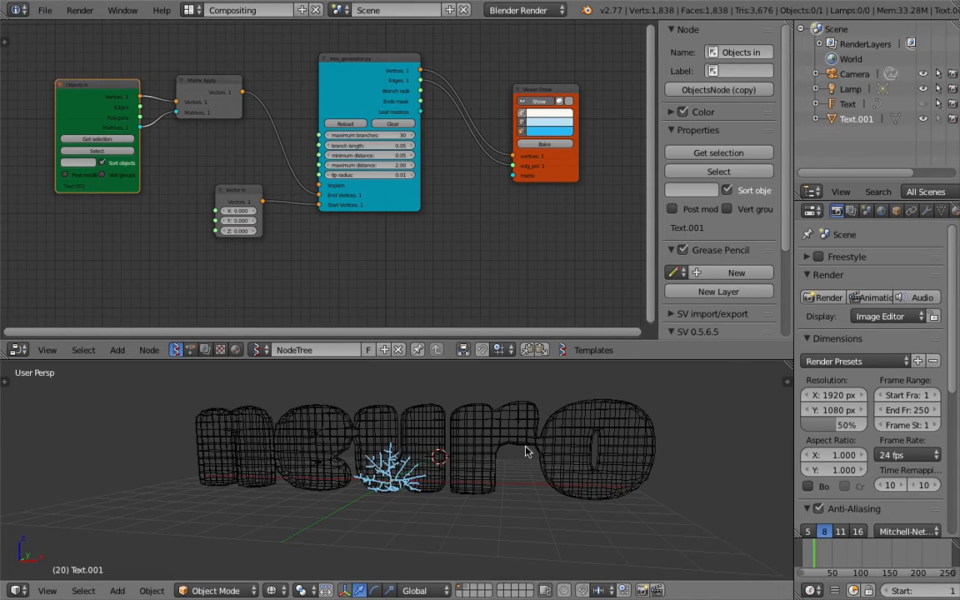
Step: Set the tree generator's maximum branches to 20
middle_drag(438, 450, 407, 456)
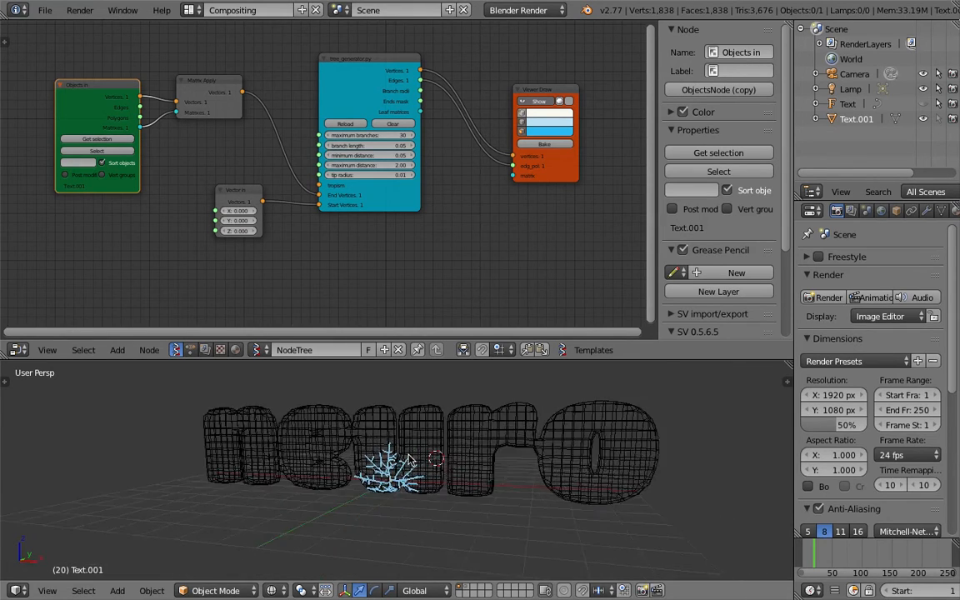
scroll(409, 460, up, 2)
scroll(275, 279, up, 2)
scroll(342, 379, up, 5)
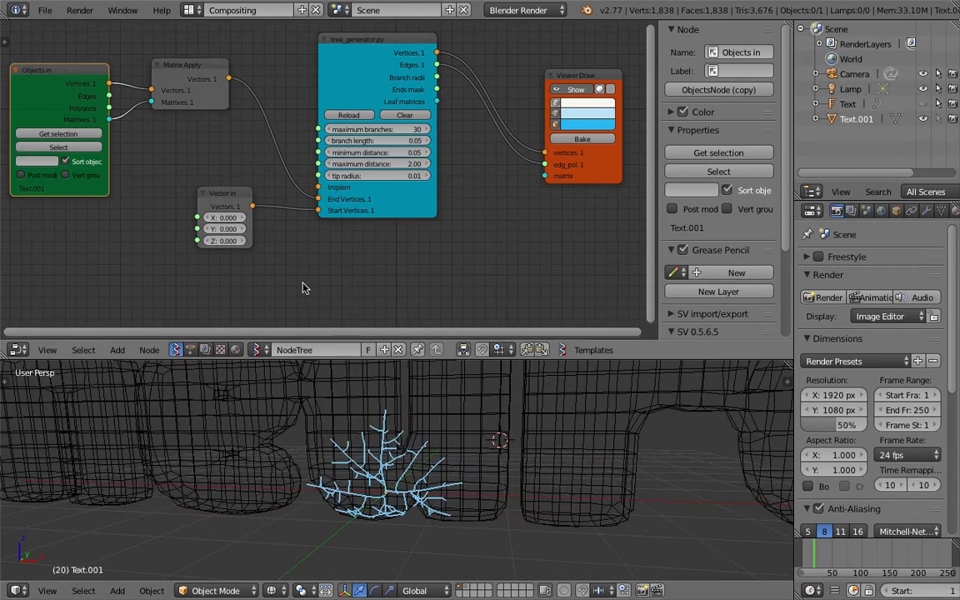
middle_drag(407, 470, 467, 433)
middle_drag(317, 262, 334, 273)
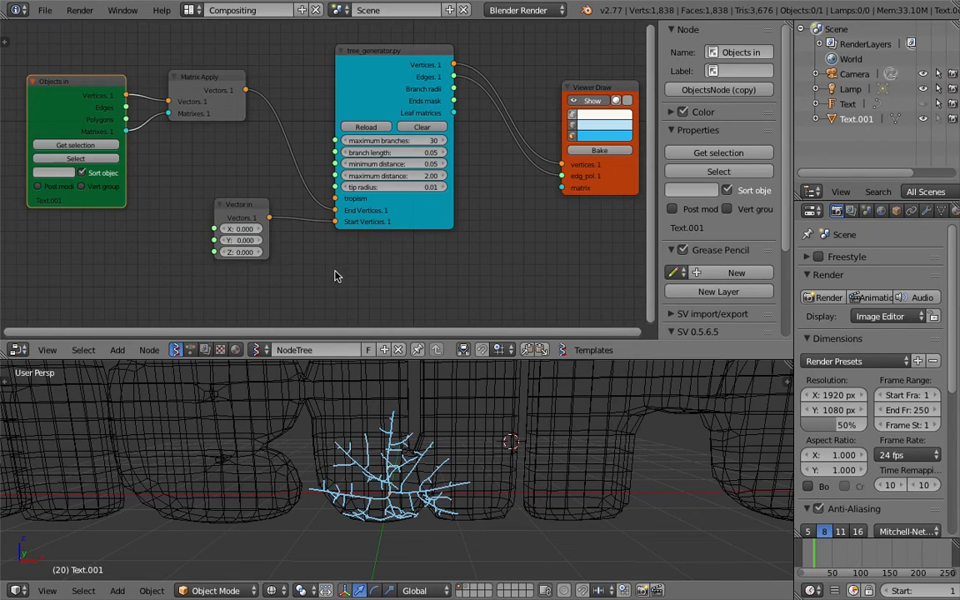
click(415, 141)
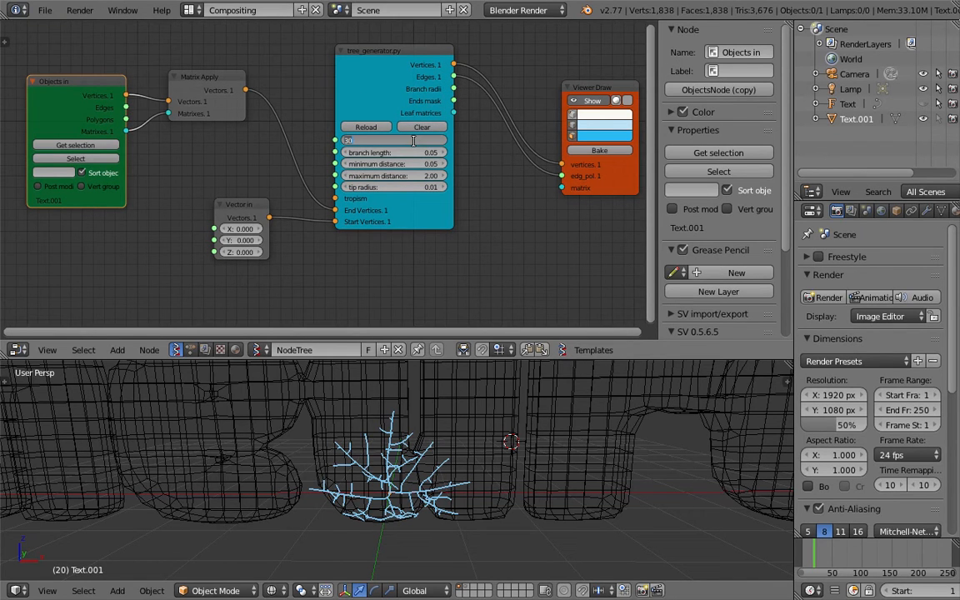
key(Return)
click(414, 139)
text(20)
key(Return)
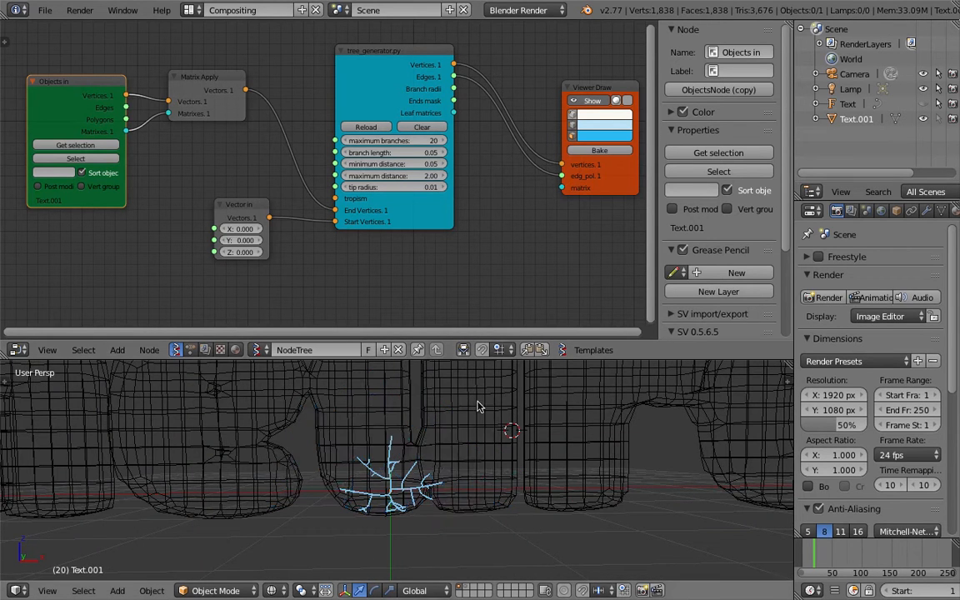
Step: Save the Blender file and set the tree generator's maximum branches to 30
key(ctrl+s)
click(467, 378)
click(424, 141)
text(30)
key(Return)
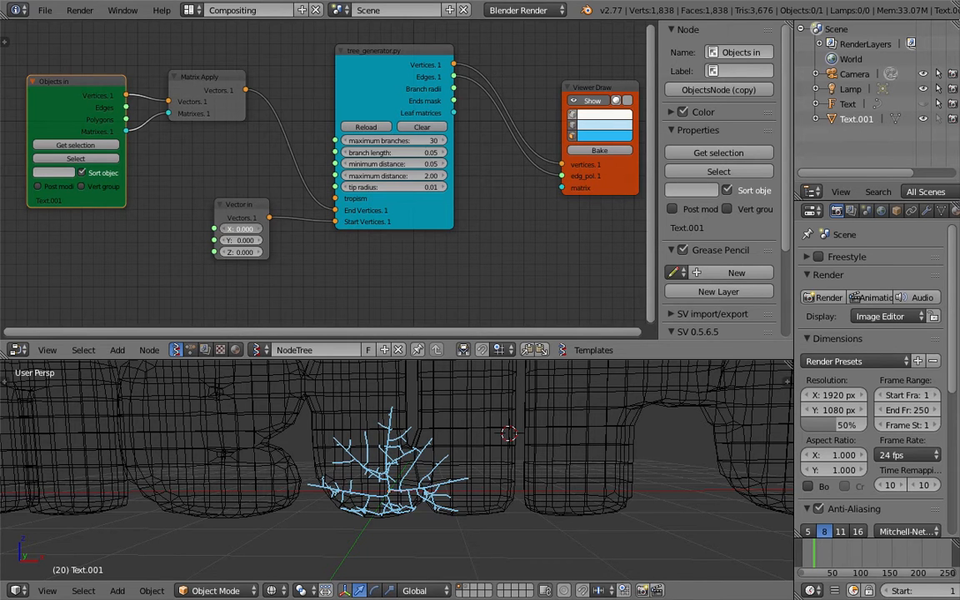
Step: Set the Vector in node's X to 4.440 and Y to 0.210 to shift the tree's start point
drag(242, 229, 540, 229)
scroll(587, 449, down, 6)
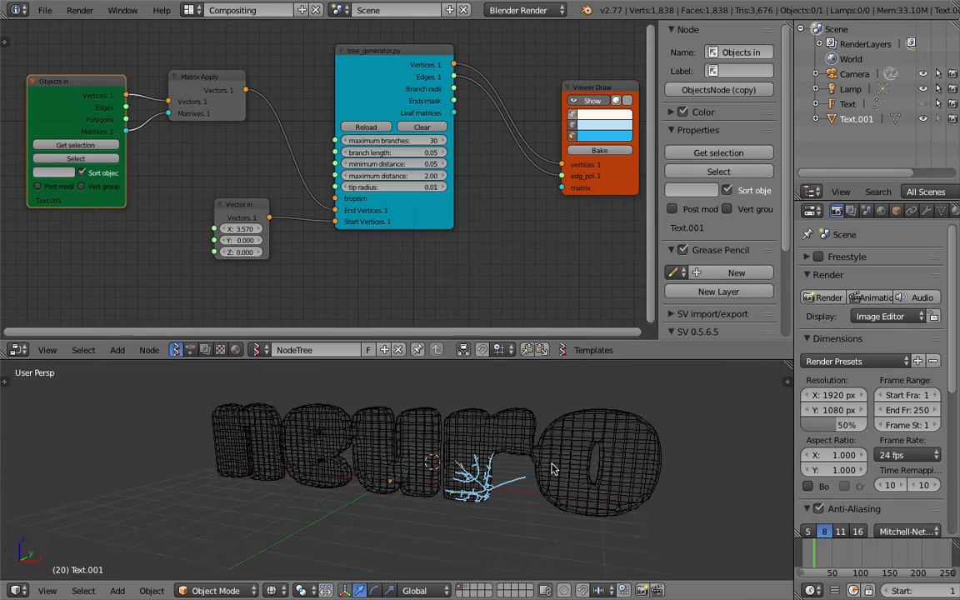
drag(239, 240, 315, 228)
scroll(504, 522, up, 2)
middle_drag(518, 476, 510, 460)
scroll(238, 226, up, 1)
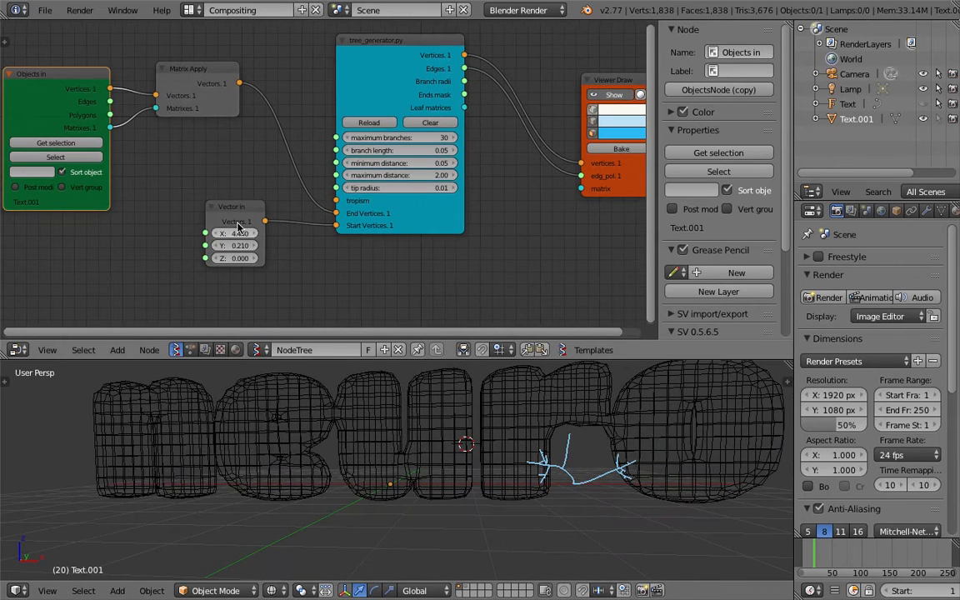
middle_drag(379, 224, 377, 214)
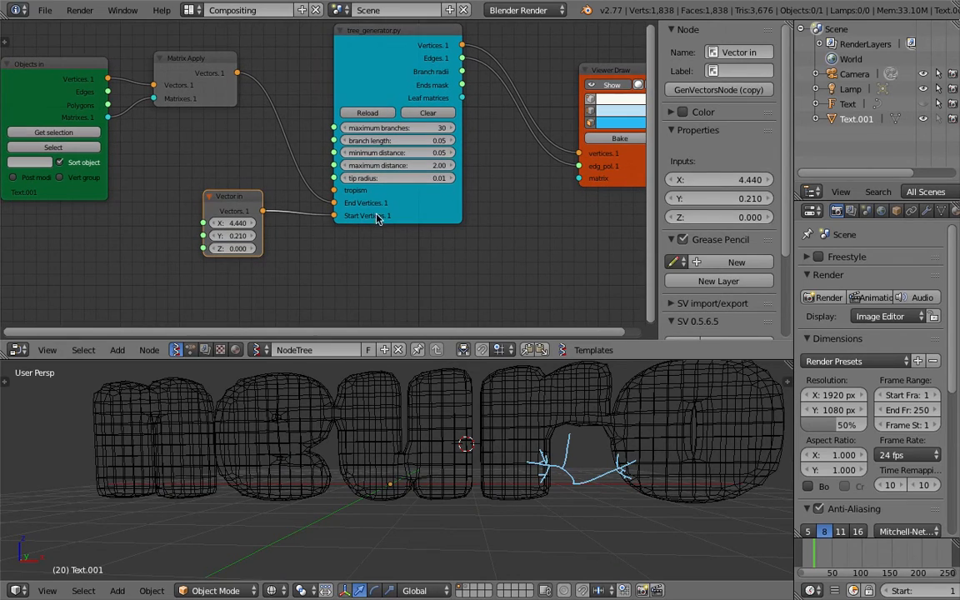
Step: Add an Empty to the 3D scene and move it in front of the neuro text
middle_drag(522, 454, 540, 468)
scroll(533, 474, down, 3)
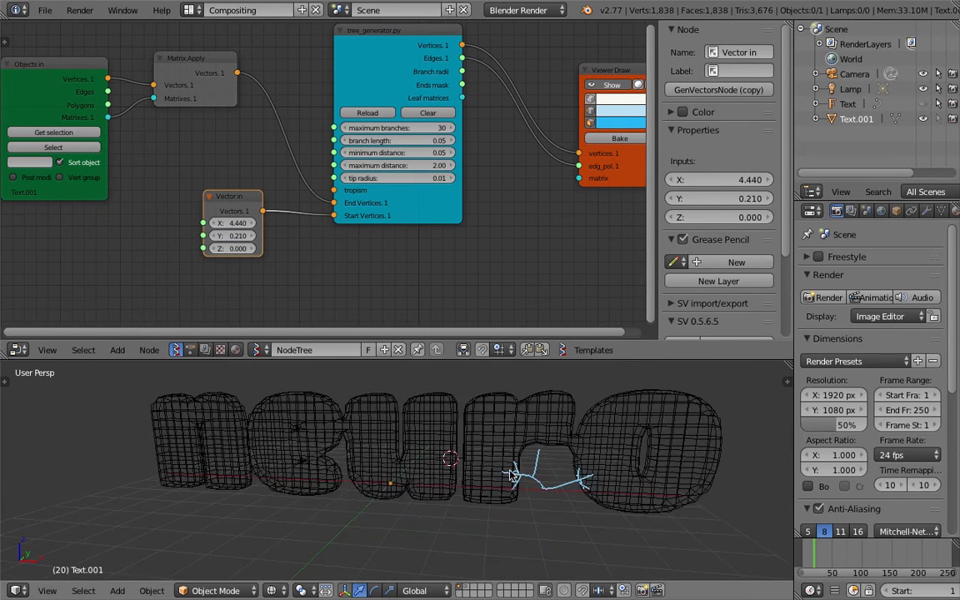
scroll(507, 482, down, 2)
scroll(507, 482, down, 3)
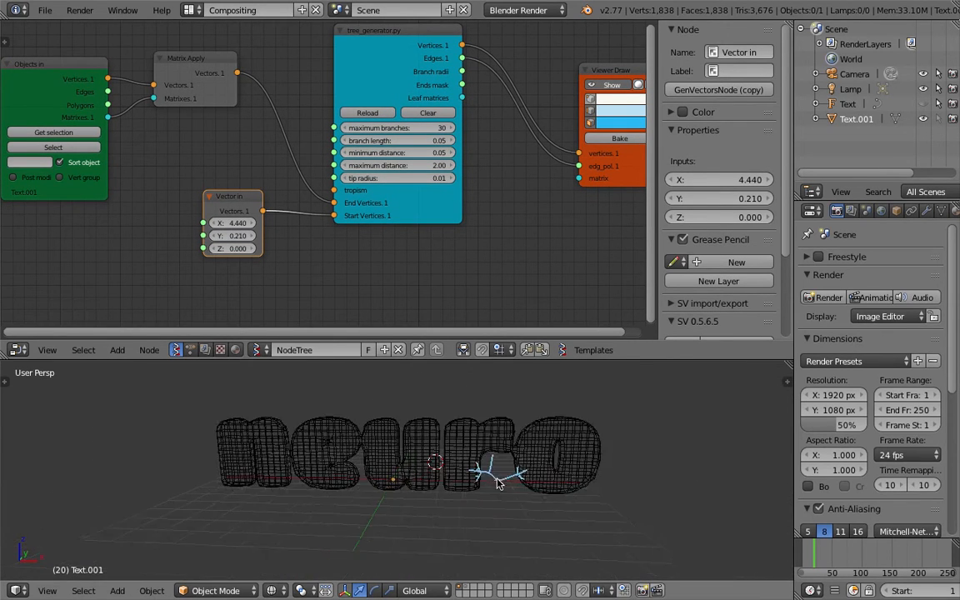
middle_drag(478, 465, 440, 453)
scroll(440, 446, up, 3)
key(shift+a)
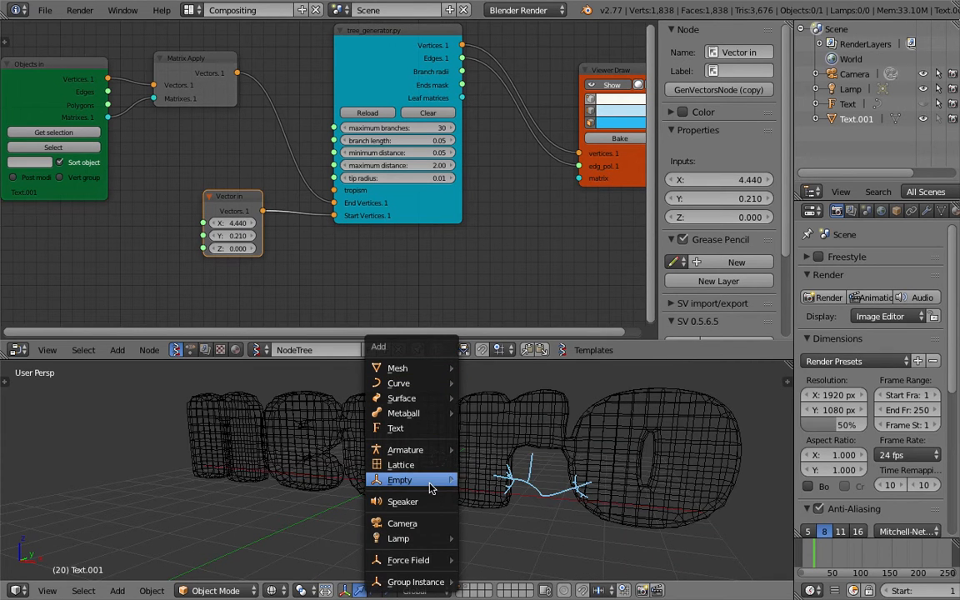
mouse_move(431, 484)
click(510, 364)
scroll(473, 489, down, 3)
key(g)
click(410, 521)
middle_drag(409, 521, 420, 510)
scroll(451, 507, up, 2)
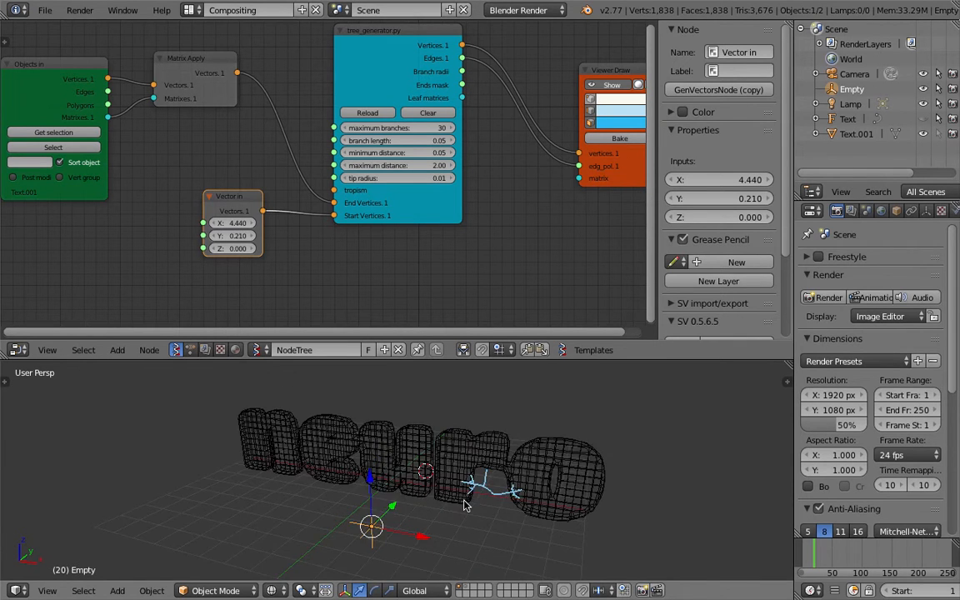
Step: Move the Vector in node lower in the node tree to make room around it
scroll(465, 505, up, 2)
drag(235, 199, 235, 205)
middle_drag(300, 211, 377, 181)
drag(315, 176, 323, 187)
mouse_move(388, 256)
middle_down()
mouse_move(409, 253)
mouse_move(399, 252)
middle_up()
scroll(369, 260, down, 1)
drag(371, 174, 368, 196)
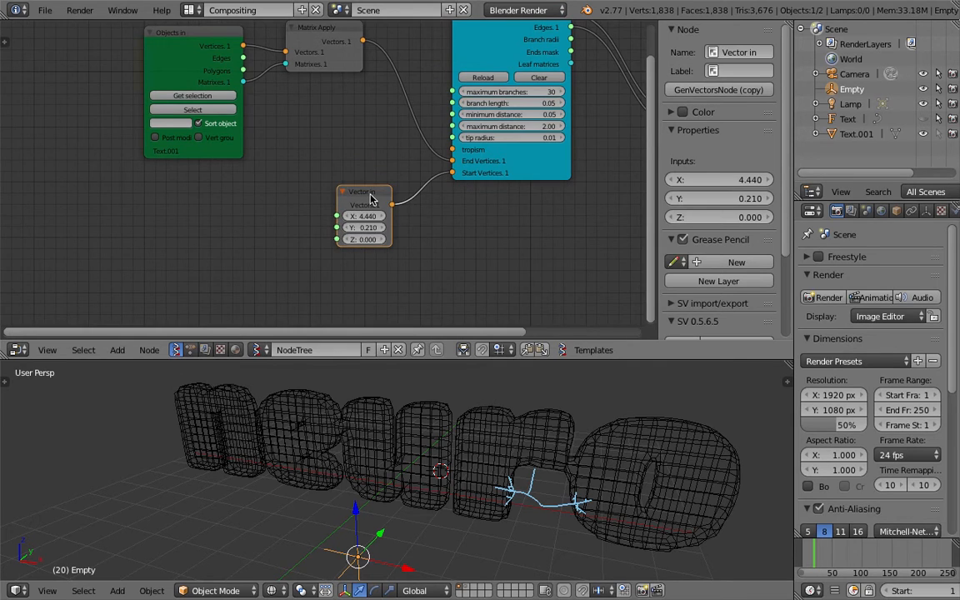
scroll(318, 170, down, 1)
middle_drag(317, 169, 345, 147)
middle_drag(412, 497, 430, 480)
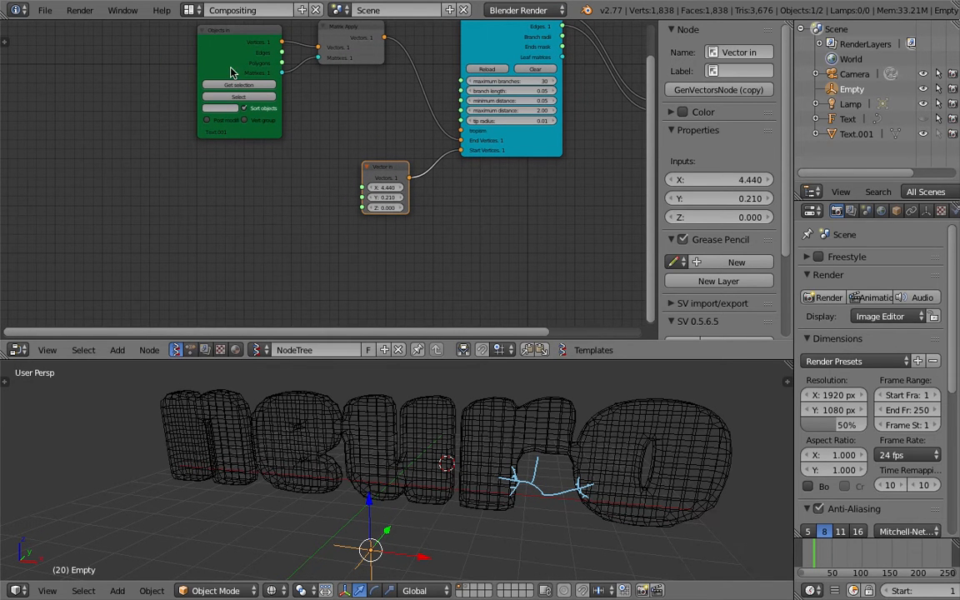
Step: Add a second Objects in node below the first and load the selected Empty into it
key(shift+a)
click(154, 260)
text(object)
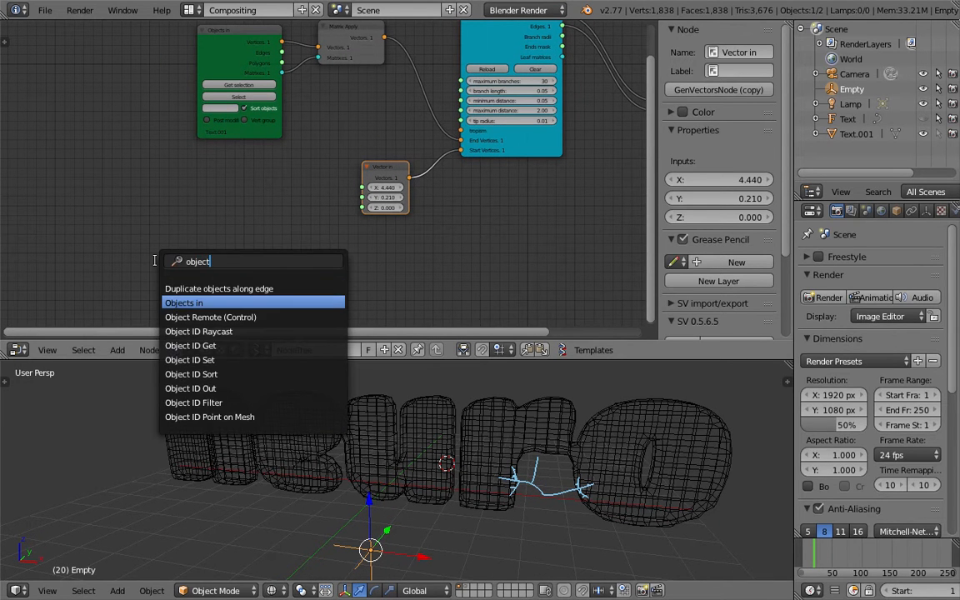
key(Return)
click(176, 197)
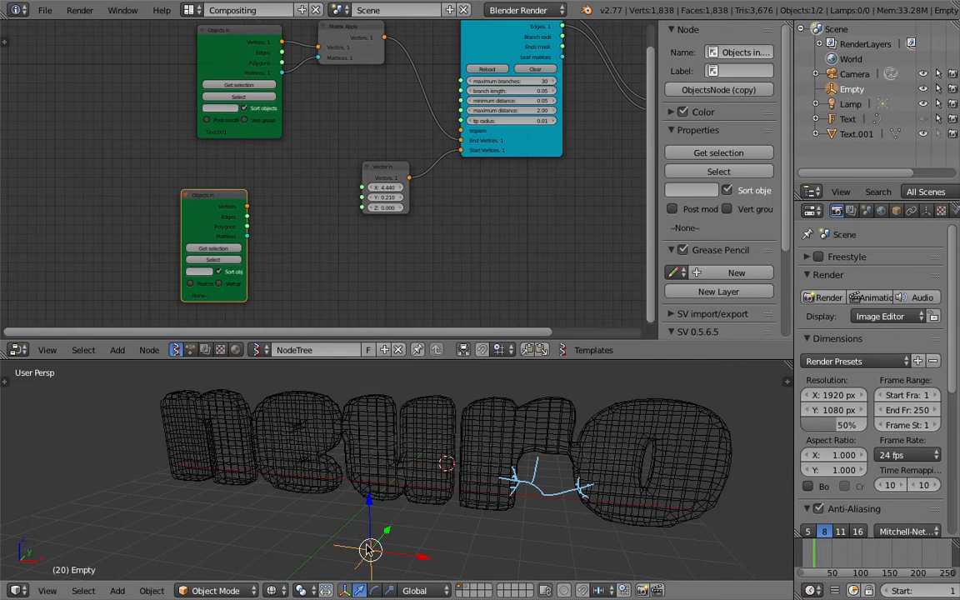
click(222, 251)
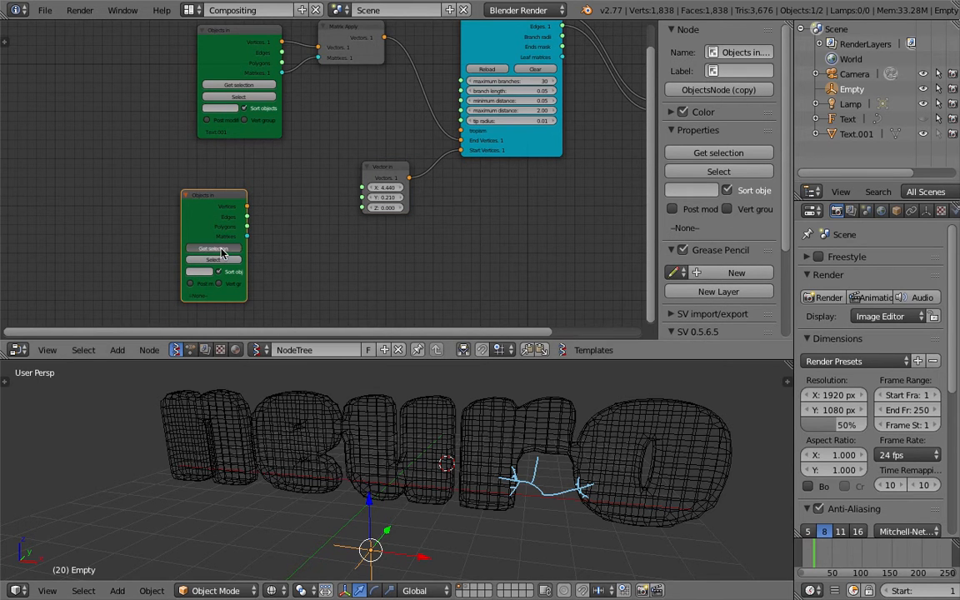
Step: Move the Empty's Objects in node farther away from the Vector in node to leave space between them
scroll(235, 250, up, 1)
drag(200, 209, 182, 192)
middle_drag(183, 192, 202, 159)
scroll(211, 180, up, 1)
drag(200, 157, 157, 151)
drag(165, 188, 234, 190)
middle_drag(350, 485, 275, 401)
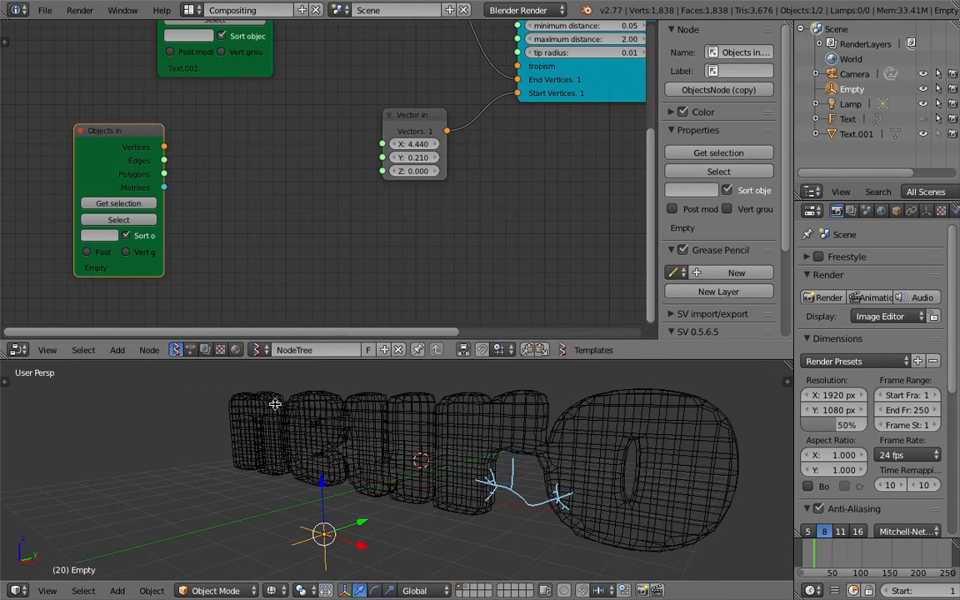
drag(164, 187, 135, 162)
middle_drag(322, 508, 335, 535)
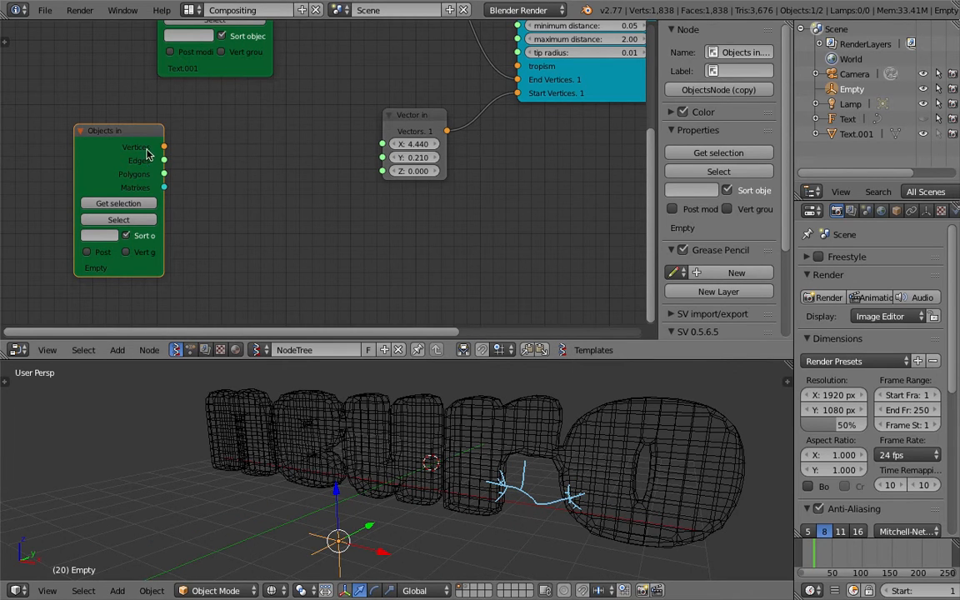
drag(164, 187, 255, 144)
click(252, 143)
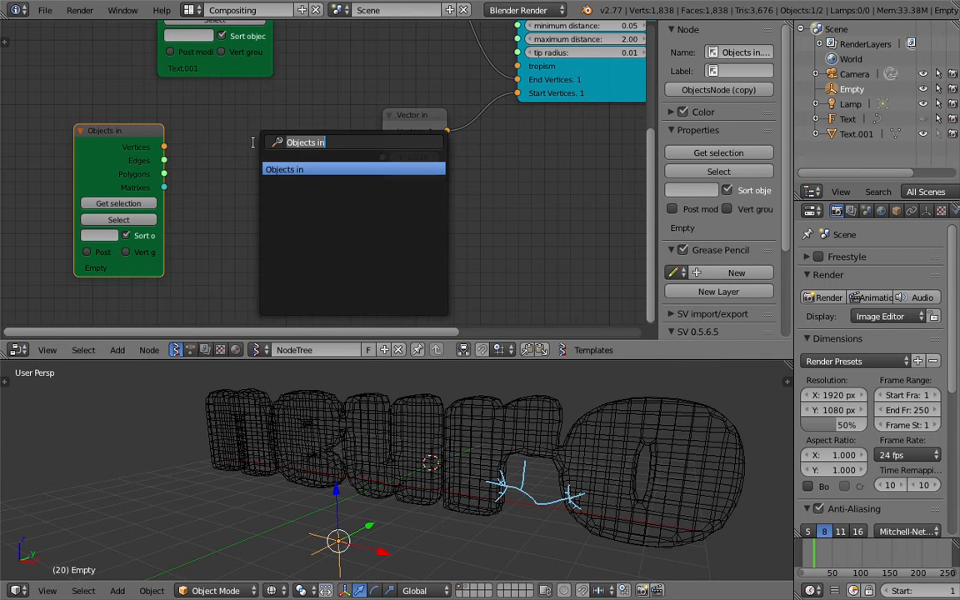
text(matrix)
key(Escape)
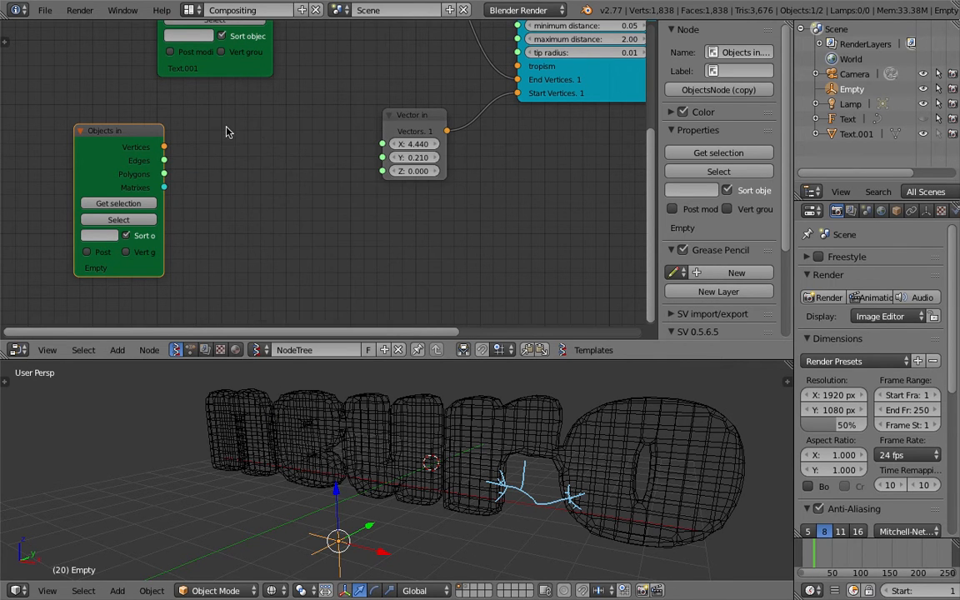
key(shift+a)
mouse_move(267, 276)
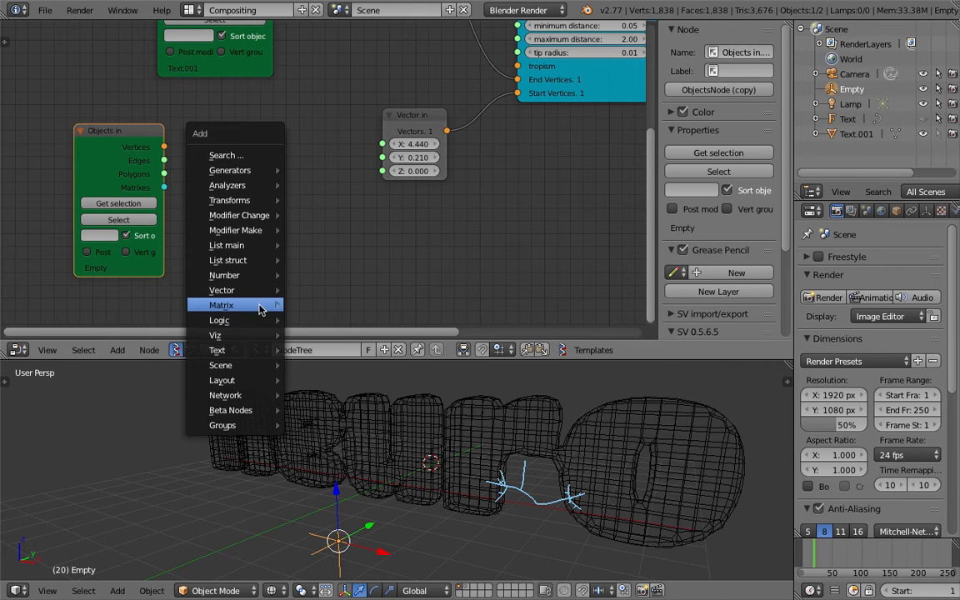
mouse_move(265, 305)
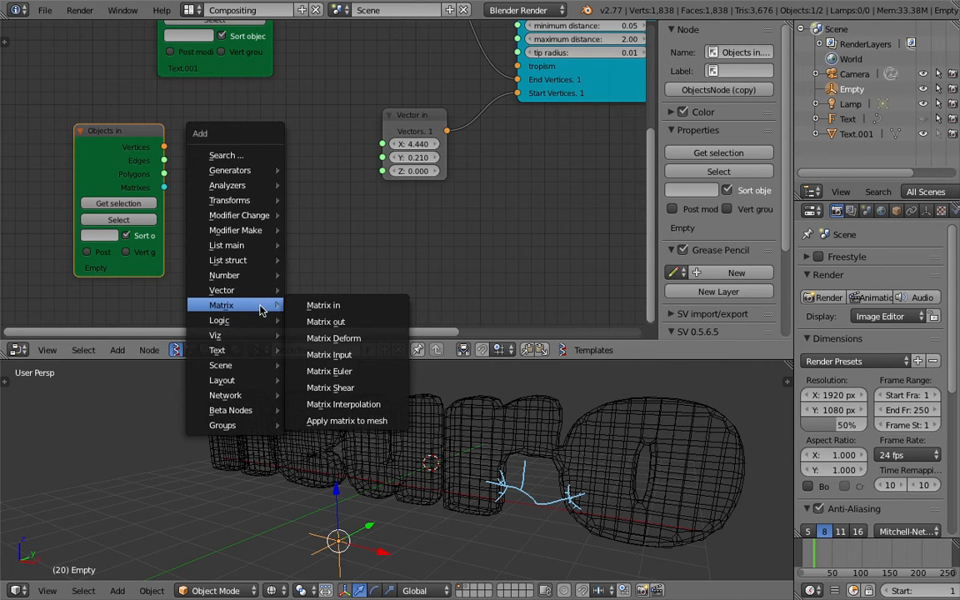
click(360, 308)
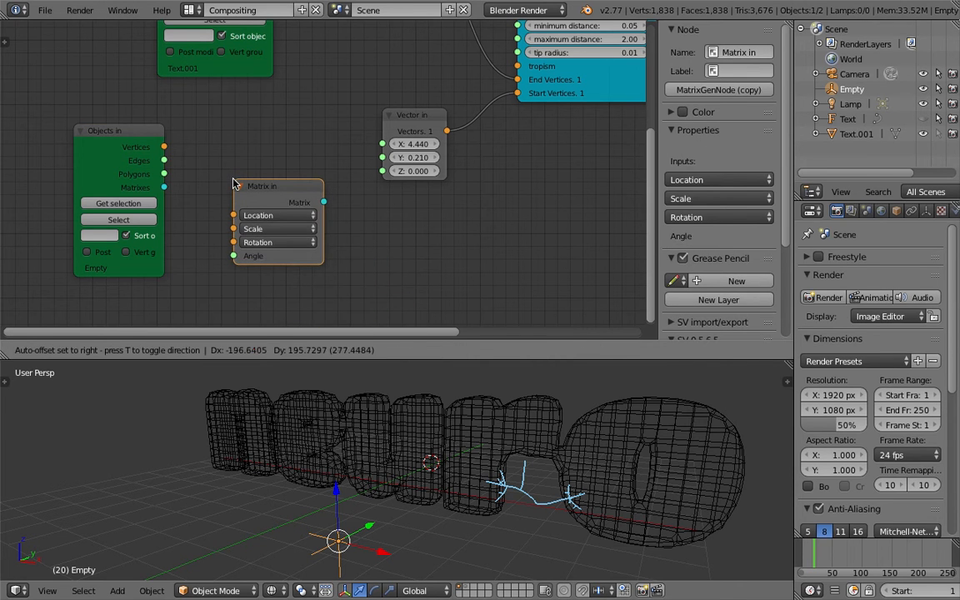
click(233, 186)
key(x)
Step: Add a Matrix out node beside the Empty's Objects in node
key(shift+a)
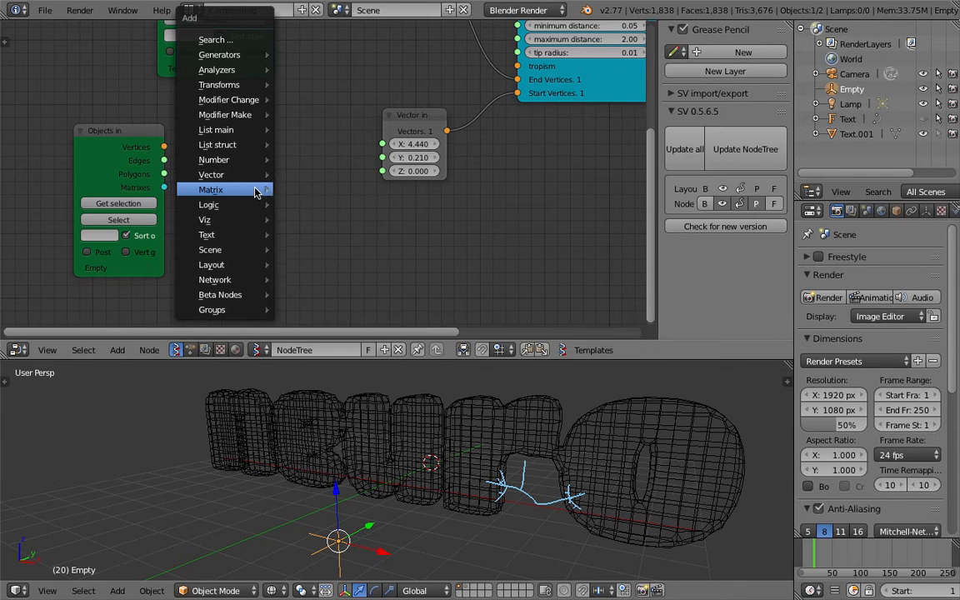
mouse_move(257, 192)
click(349, 205)
click(209, 177)
Step: Connect the Empty's Matrixes output through the Matrix out node's first output to Start Vertices, and move the Vector in node aside
drag(165, 187, 196, 229)
drag(283, 183, 518, 93)
click(206, 166)
drag(431, 121, 406, 172)
Step: Move the Empty above the middle of the neuro text and save the file
scroll(400, 466, down, 2)
middle_drag(374, 457, 388, 471)
right_drag(381, 517, 436, 477)
click(436, 480)
middle_drag(436, 480, 489, 414)
key(g)
click(362, 463)
key(ctrl+s)
click(487, 416)
Step: Move the Matrix out node higher and farther from the Empty's Objects in node
drag(240, 165, 293, 131)
middle_drag(511, 133, 476, 184)
middle_drag(424, 368, 408, 369)
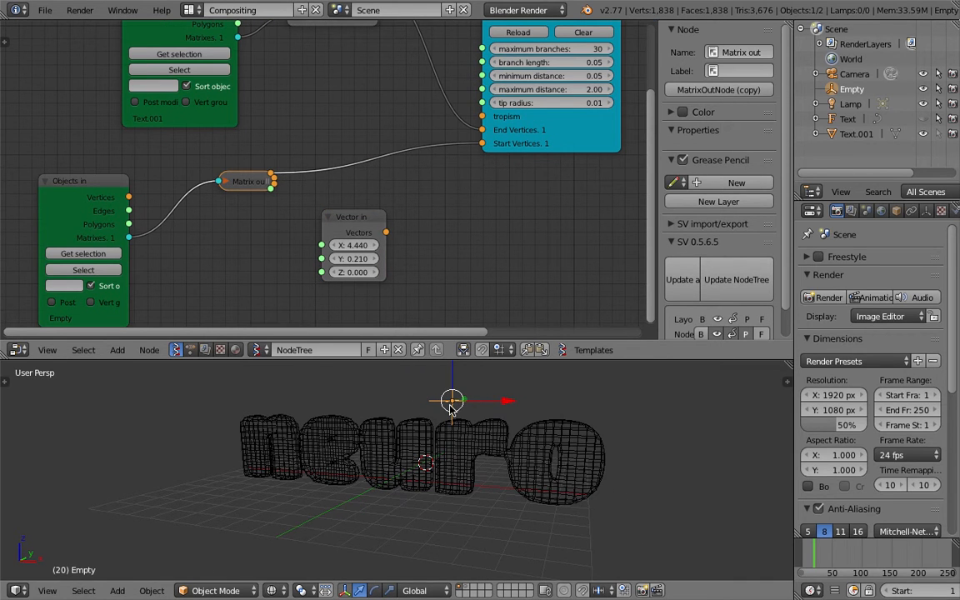
Step: Scrub the timeline to frame 55 to regrow the branches from the Empty above the text
drag(824, 563, 836, 562)
middle_drag(574, 476, 585, 466)
scroll(487, 423, up, 1)
scroll(500, 450, down, 2)
middle_drag(507, 465, 479, 454)
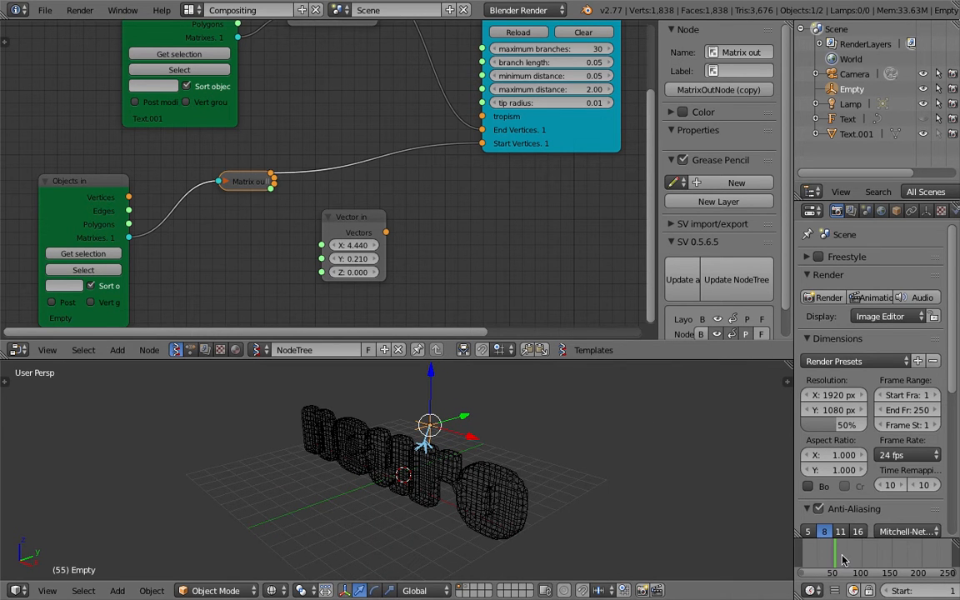
Step: Move the Empty to the outer side of the letter o and scrub to frame 123 to regrow the branches
drag(854, 556, 864, 554)
middle_drag(392, 440, 459, 393)
scroll(423, 417, up, 1)
drag(456, 402, 616, 453)
drag(867, 557, 877, 553)
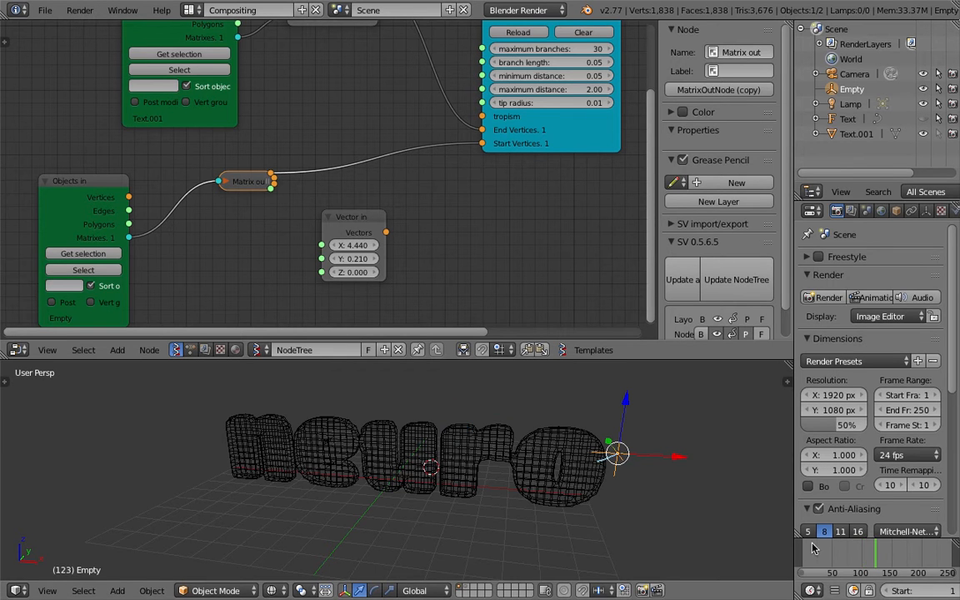
Step: Lower the Empty beside the letter o, regrow the branches at frame 151, and save the file
middle_drag(631, 468, 641, 450)
click(903, 561)
key(g)
click(641, 512)
click(894, 563)
key(ctrl+s)
click(633, 497)
Step: Place the Empty below the letter o, using frame 43 to refresh the branches while repositioning it
middle_drag(634, 497, 467, 556)
key(g)
click(414, 501)
middle_drag(414, 501, 584, 509)
click(664, 465)
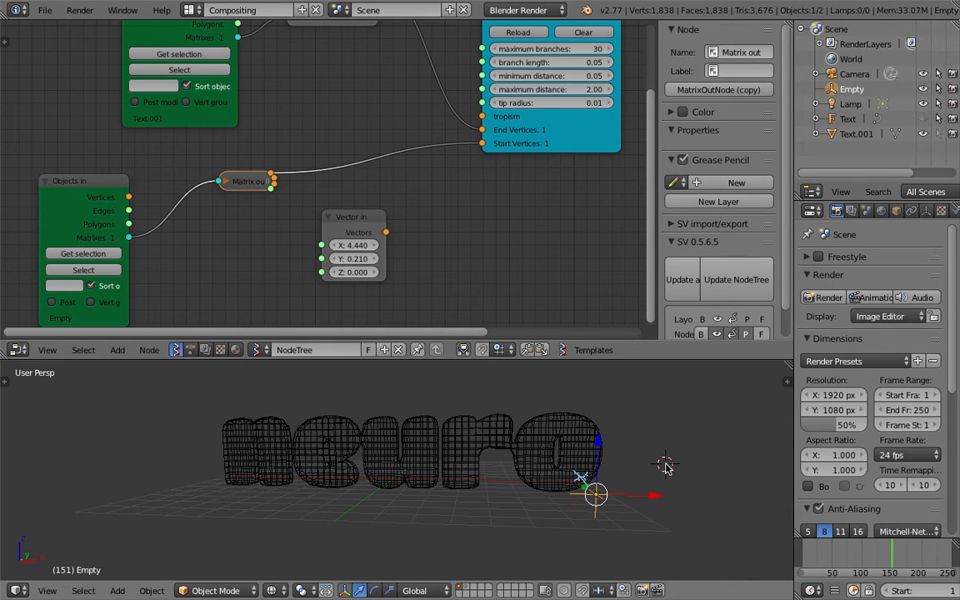
click(828, 557)
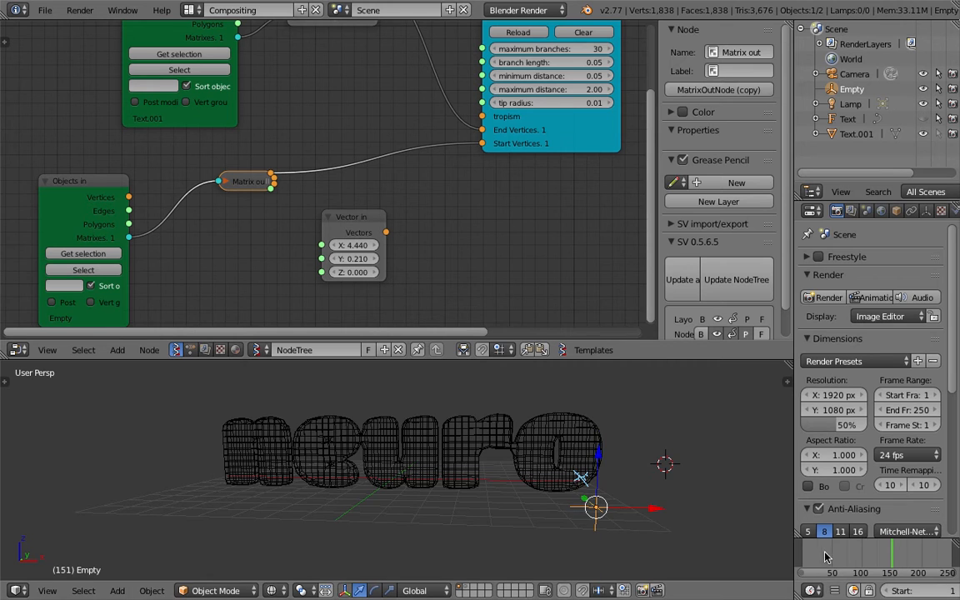
drag(587, 501, 542, 514)
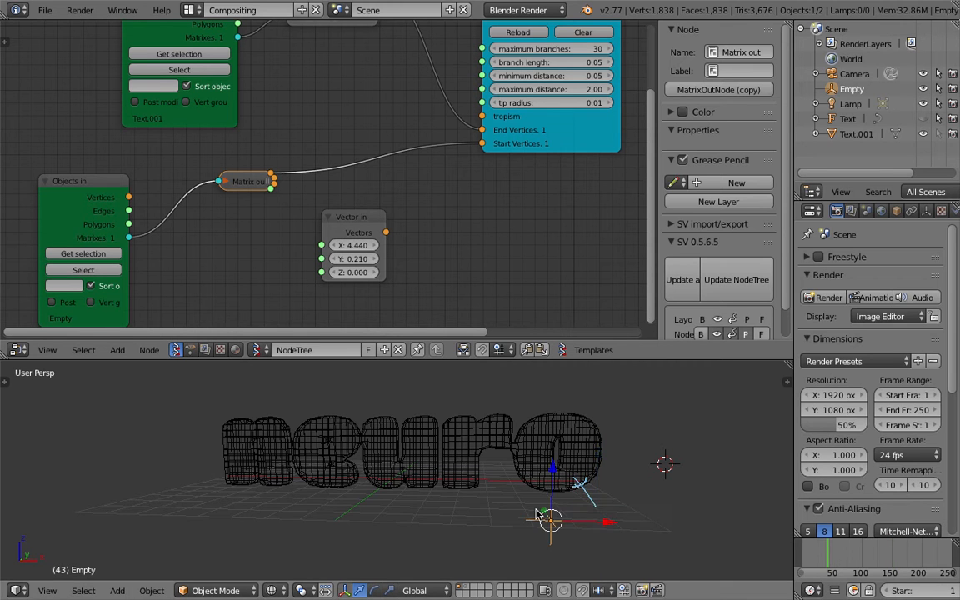
middle_drag(508, 490, 502, 479)
Step: Save the Blender file over the existing version
click(45, 10)
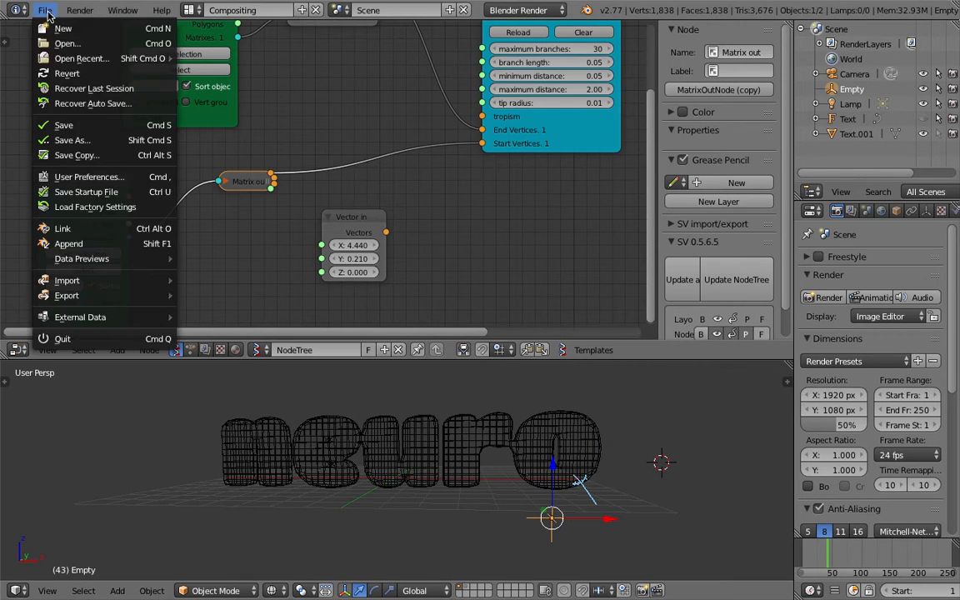
key(Escape)
click(44, 11)
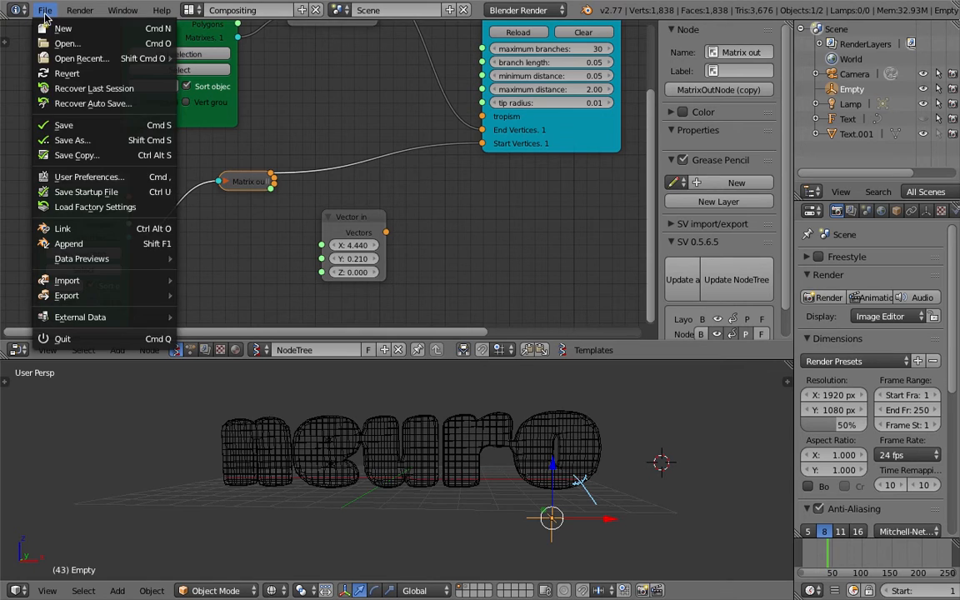
click(75, 125)
click(850, 66)
click(906, 50)
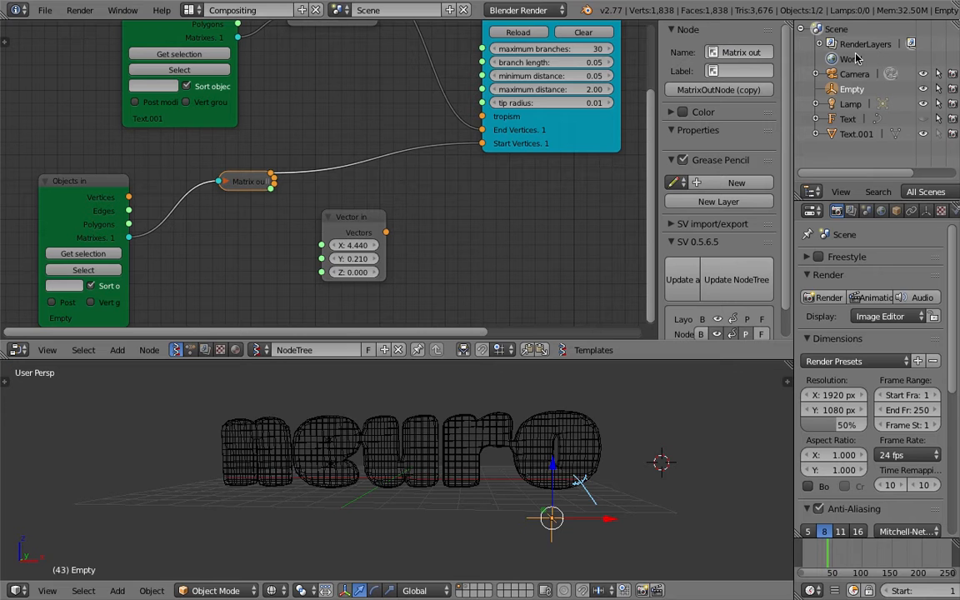
key(ctrl+s)
click(558, 417)
Step: Advance the timeline to frame 99 to regrow the branches from below the letter o, and save over the file
scroll(581, 455, up, 1)
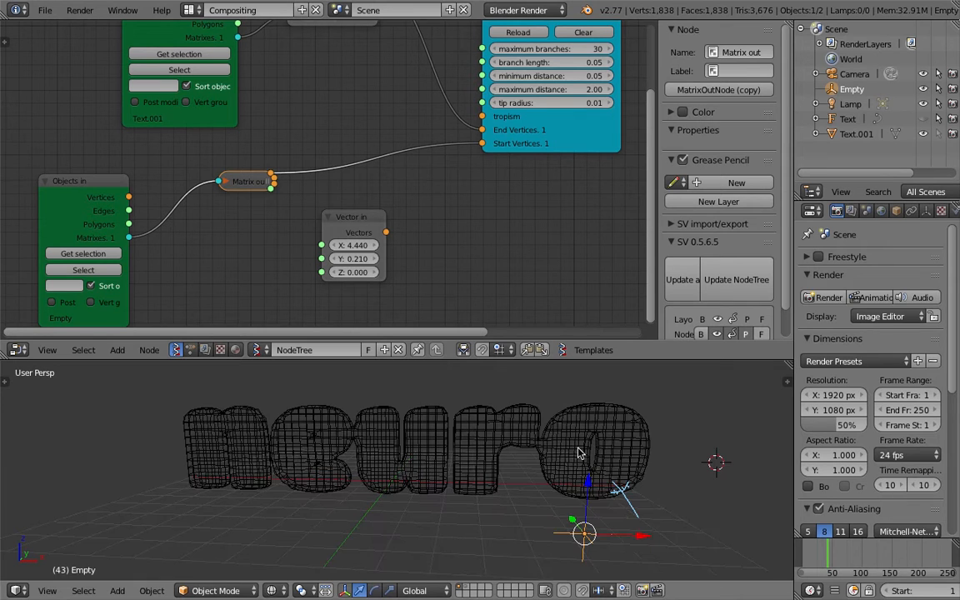
click(851, 552)
middle_drag(744, 536, 713, 491)
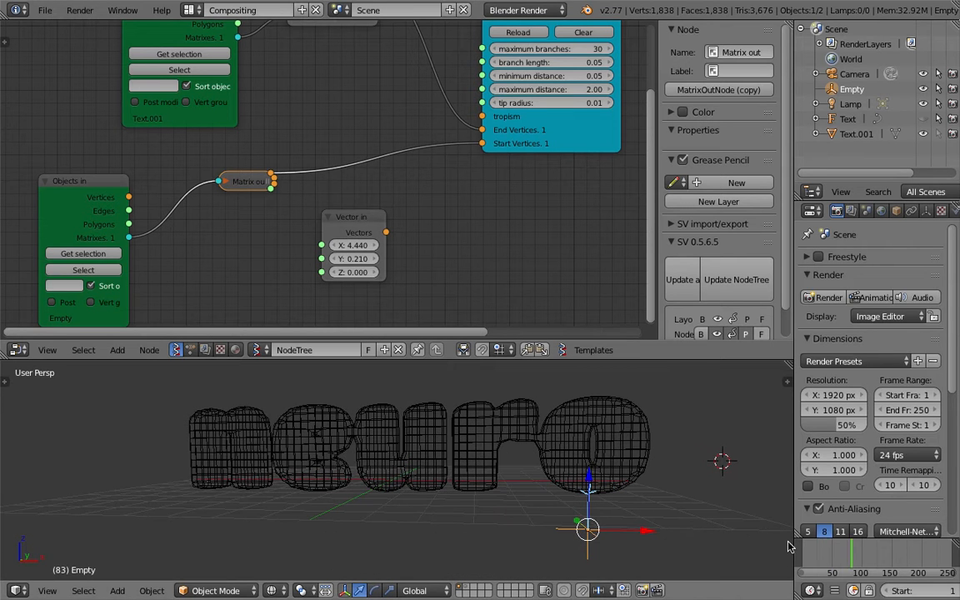
click(862, 557)
middle_drag(576, 406, 492, 426)
middle_drag(604, 506, 558, 488)
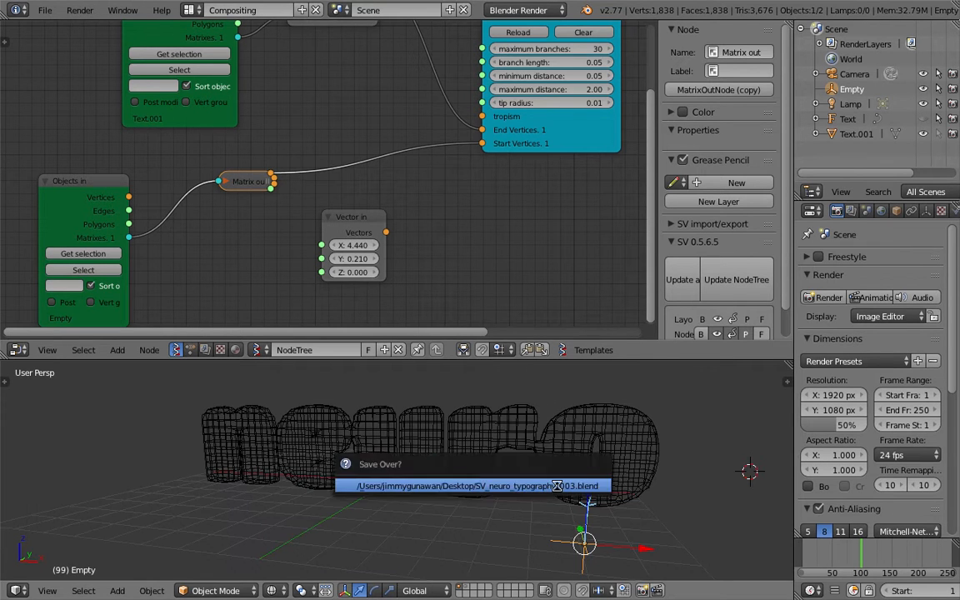
Step: Move the Viewer Draw node closer to the tree generator node
scroll(467, 215, down, 3)
scroll(454, 238, down, 3)
middle_drag(454, 228, 400, 236)
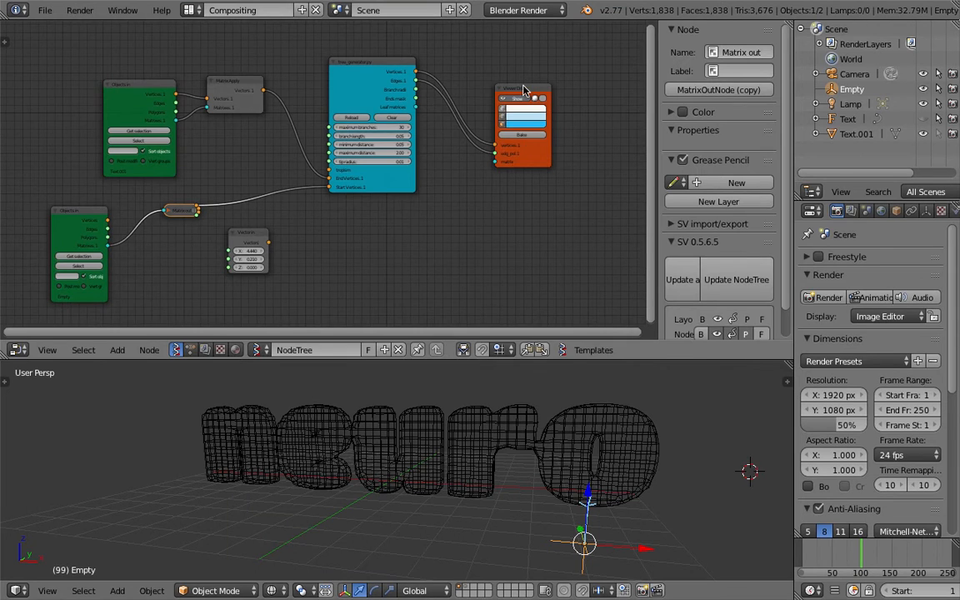
drag(529, 93, 486, 74)
Step: Set the tree generator's maximum branches to 70
scroll(499, 210, up, 2)
scroll(494, 211, up, 4)
middle_drag(603, 487, 575, 492)
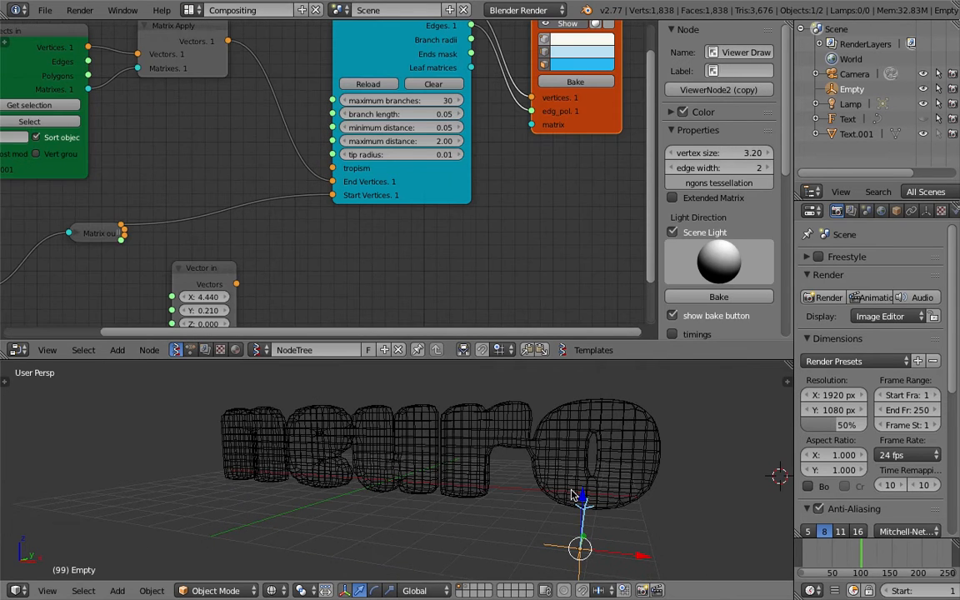
middle_drag(405, 170, 394, 185)
scroll(394, 185, up, 2)
click(421, 106)
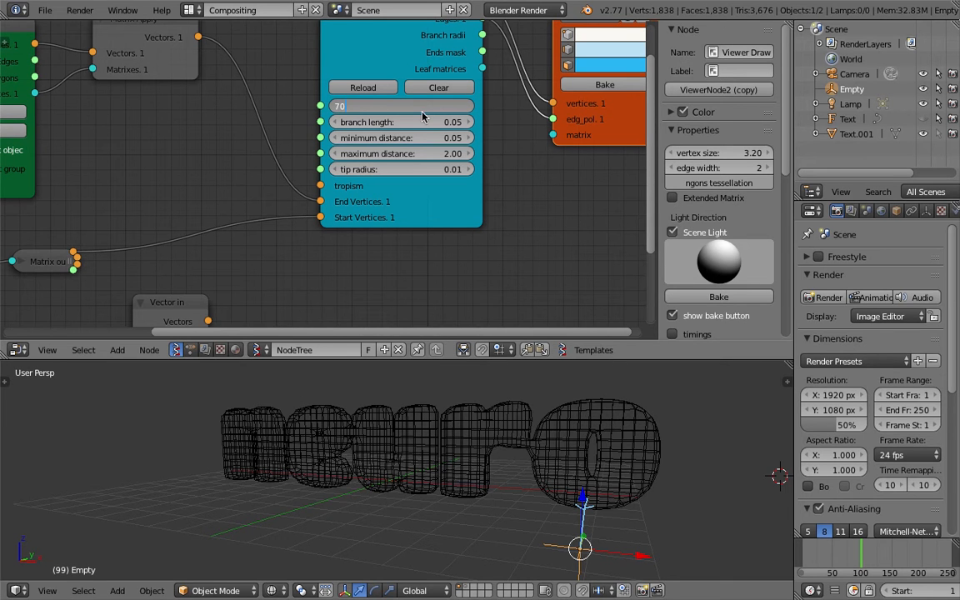
key(Return)
Step: Move the Empty to the lower outer side of the letter o and regrow the branches at frame 93
middle_drag(621, 510, 577, 448)
middle_drag(609, 513, 505, 417)
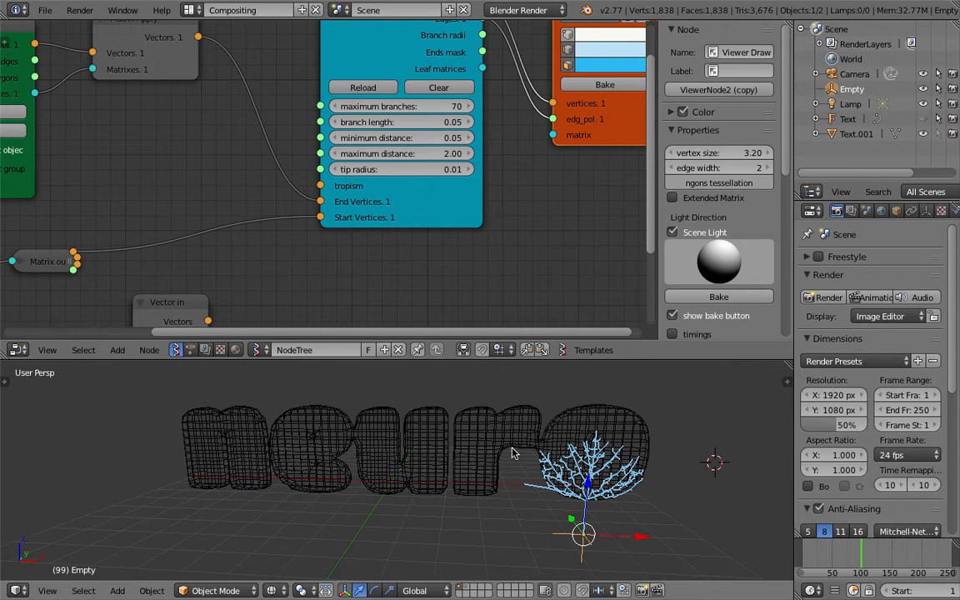
middle_drag(466, 442, 505, 437)
middle_drag(484, 482, 509, 450)
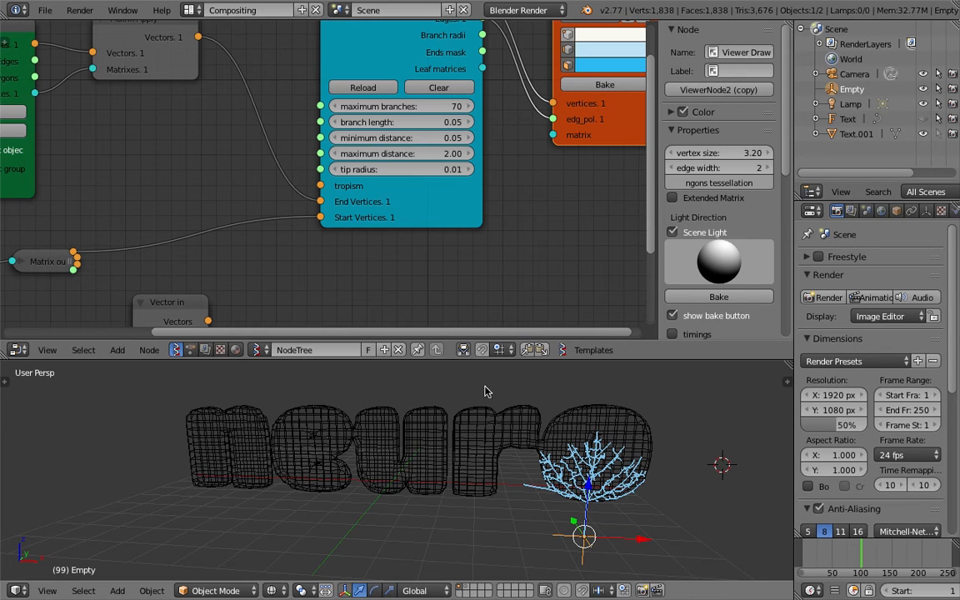
middle_drag(544, 417, 583, 421)
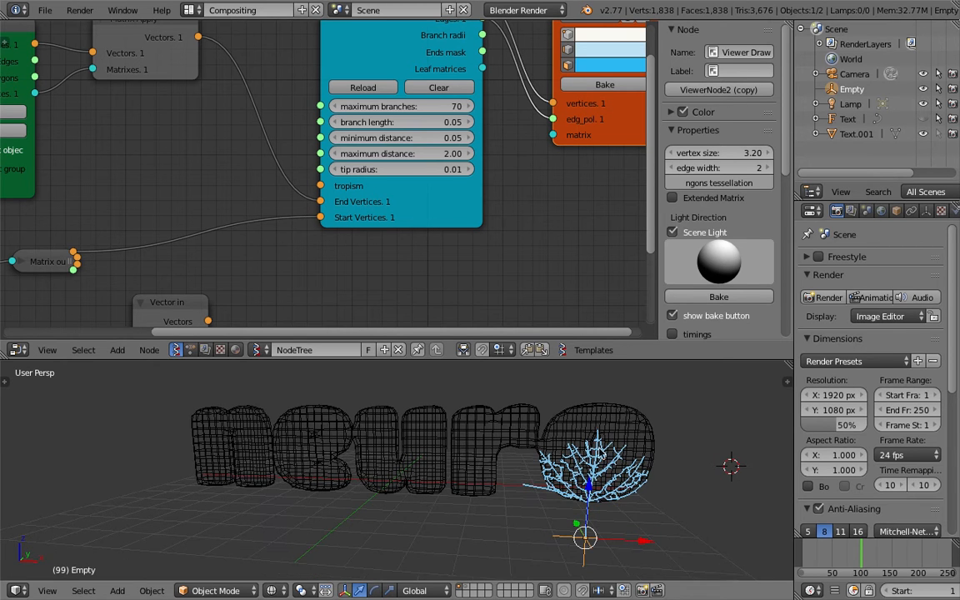
click(827, 561)
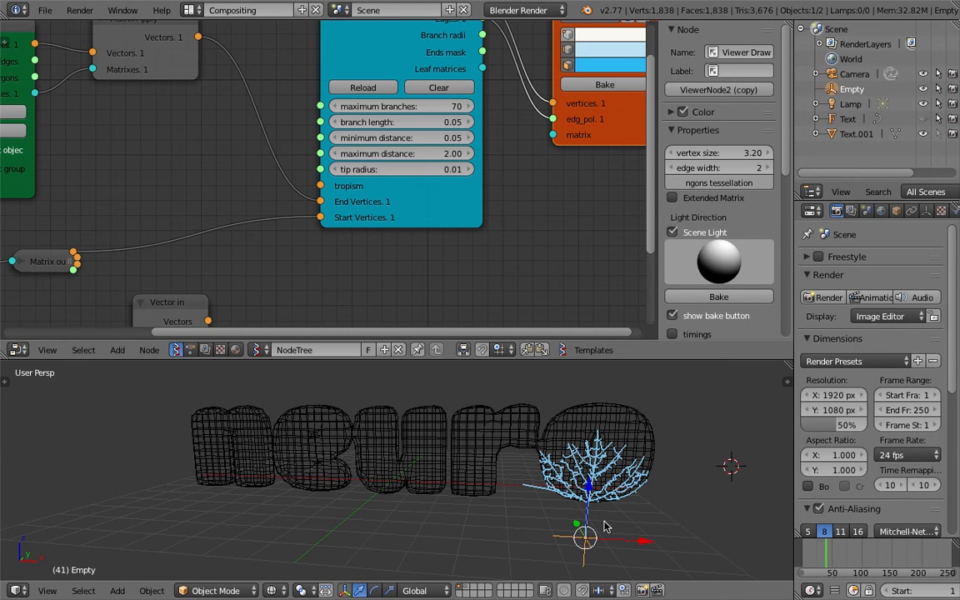
key(g)
click(735, 475)
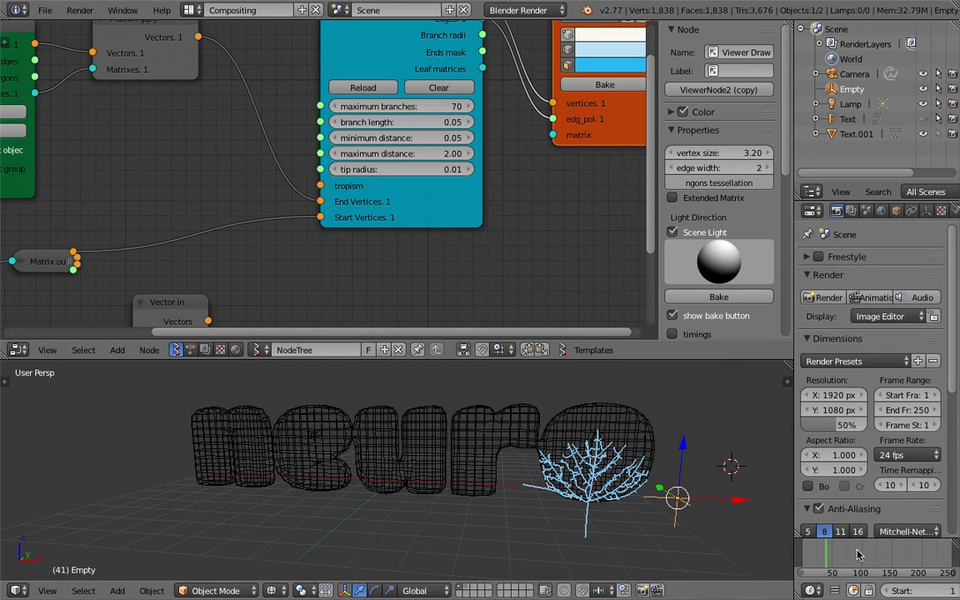
click(857, 554)
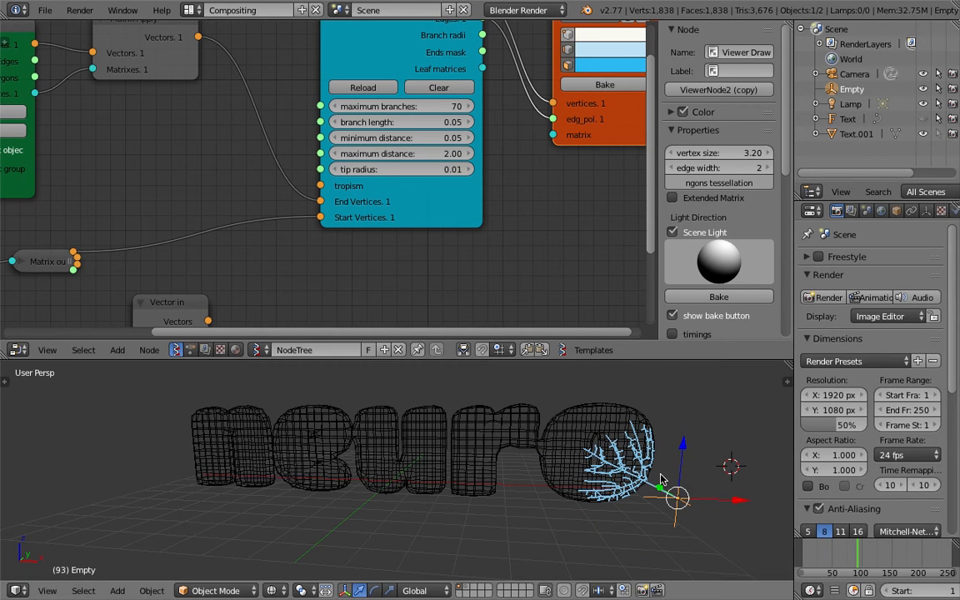
Step: Save the scene over the current blend file
middle_drag(636, 414, 569, 465)
key(ctrl+s)
click(622, 465)
Step: Move the Empty to the upper outer part of the letter o and advance to frame 92 to regrow the branches
key(g)
click(652, 471)
key(g)
click(557, 390)
middle_drag(557, 390, 634, 442)
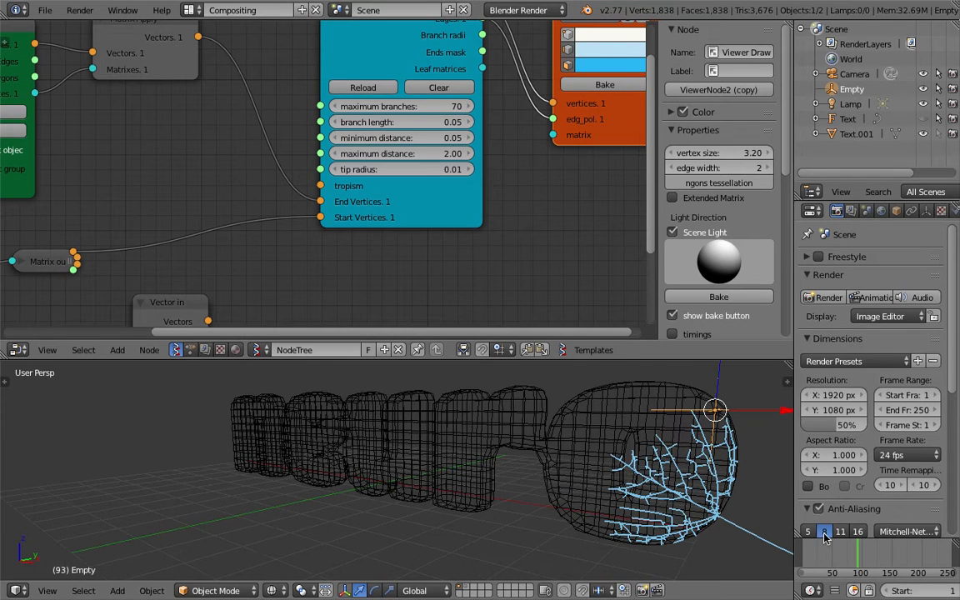
click(856, 552)
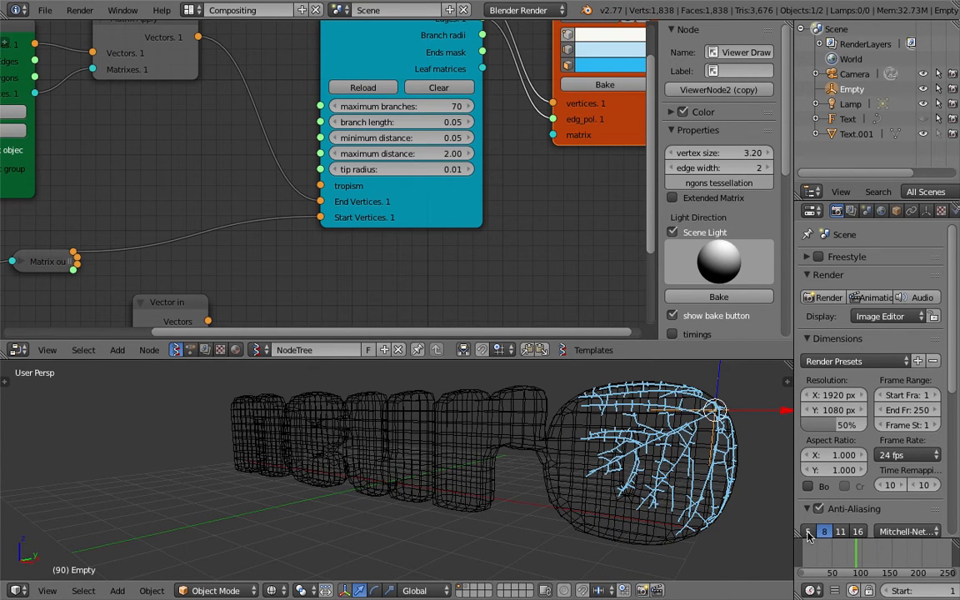
key(Right)
key(Right)
Step: Examine the branches grown through the letter o from several angles and distances
mouse_move(616, 468)
middle_down()
mouse_move(653, 448)
mouse_move(647, 481)
mouse_move(616, 468)
middle_up()
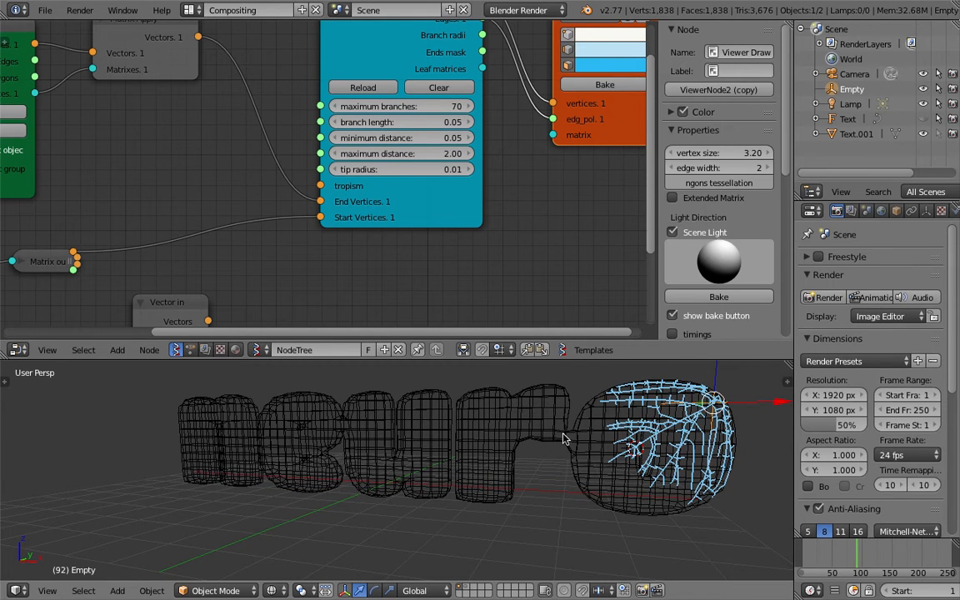
middle_drag(500, 453, 231, 423)
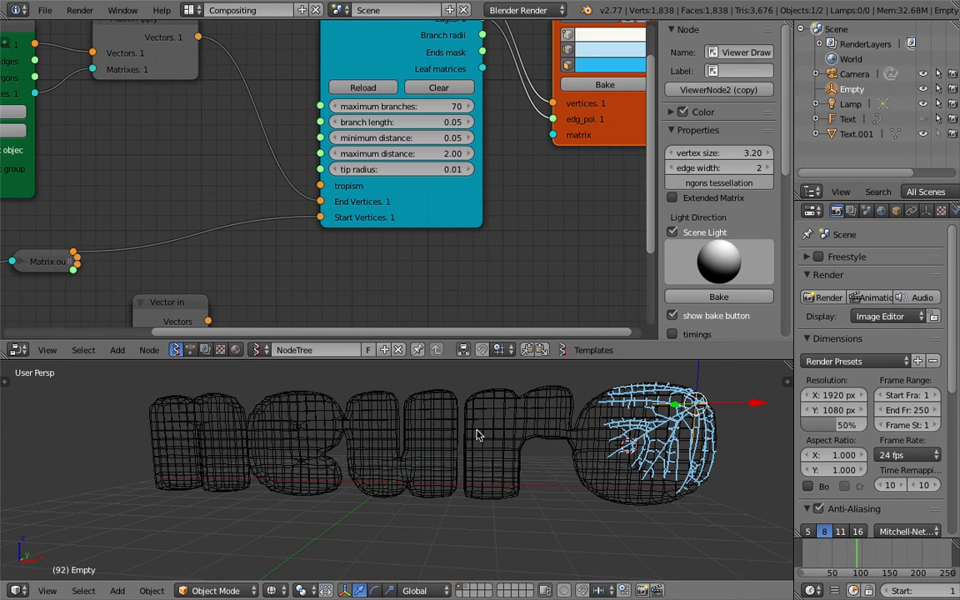
scroll(525, 430, down, 4)
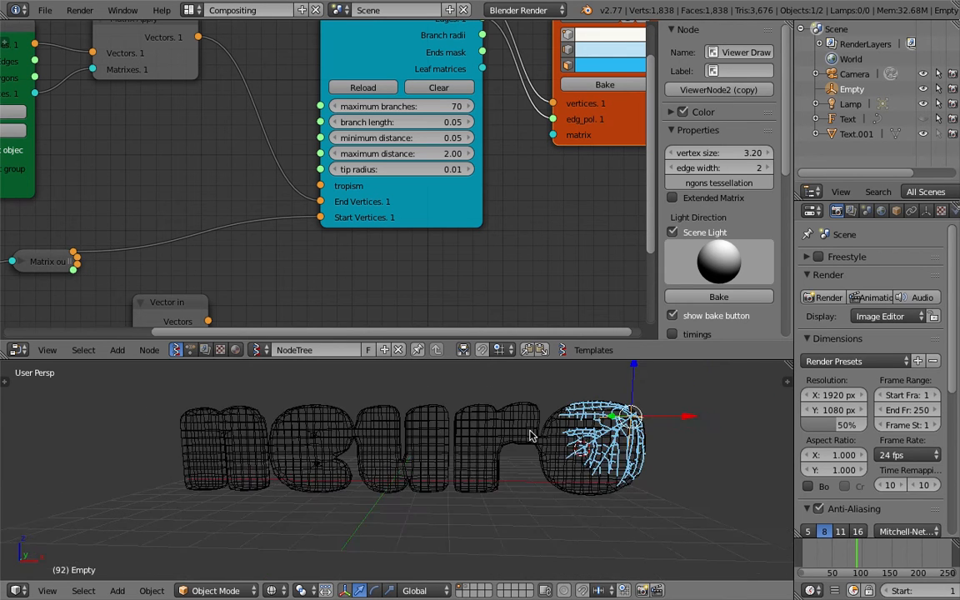
scroll(517, 460, up, 4)
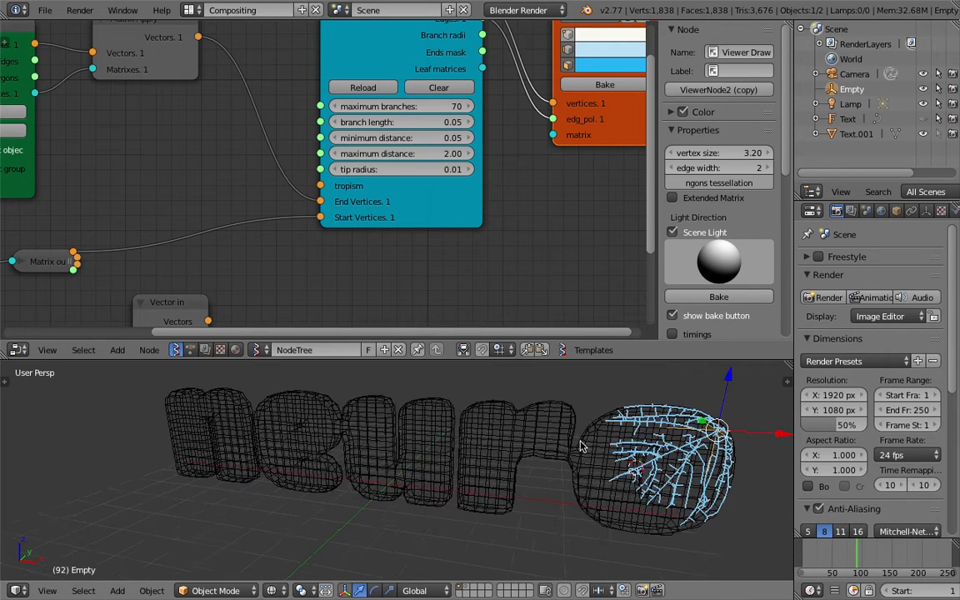
scroll(611, 441, up, 1)
scroll(642, 434, down, 3)
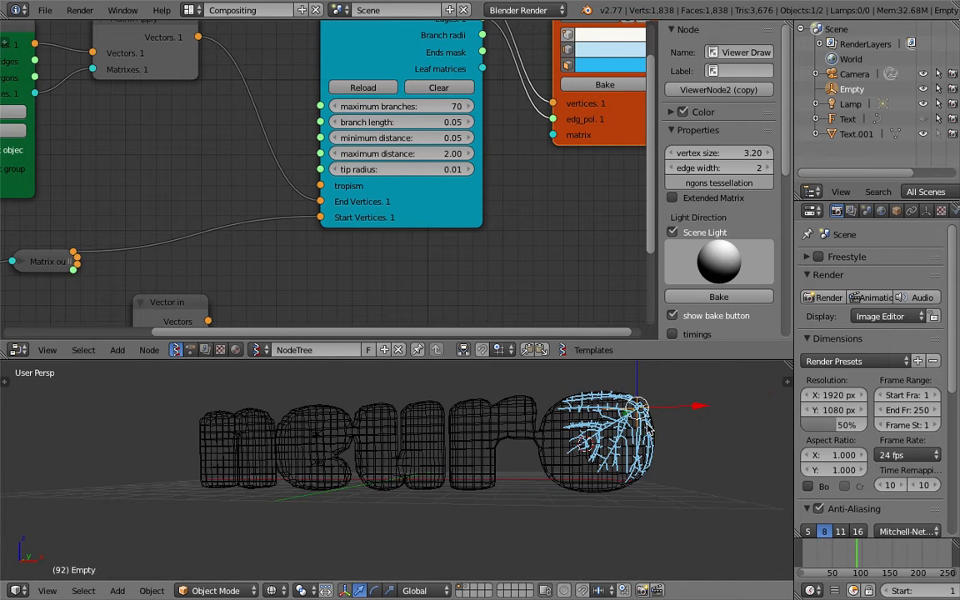
middle_drag(595, 420, 590, 431)
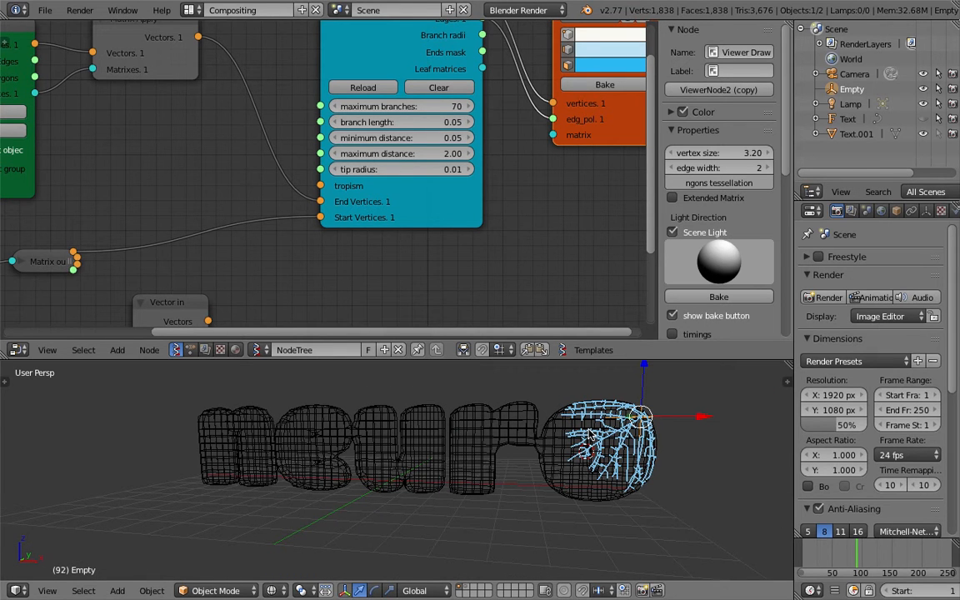
Step: Set the tree generator's maximum branches to 100
scroll(457, 236, down, 2)
drag(528, 144, 552, 138)
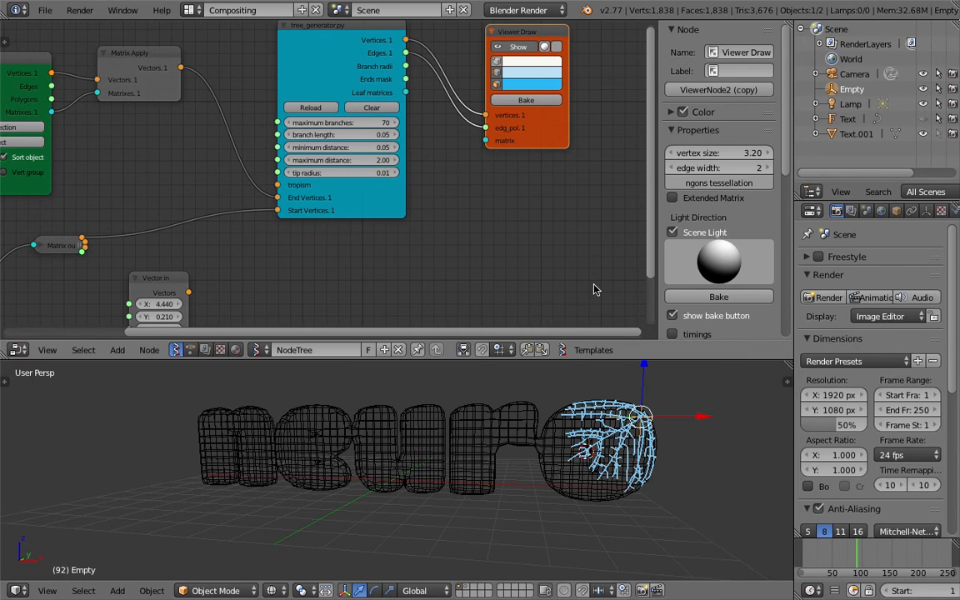
middle_drag(408, 412, 544, 422)
click(366, 133)
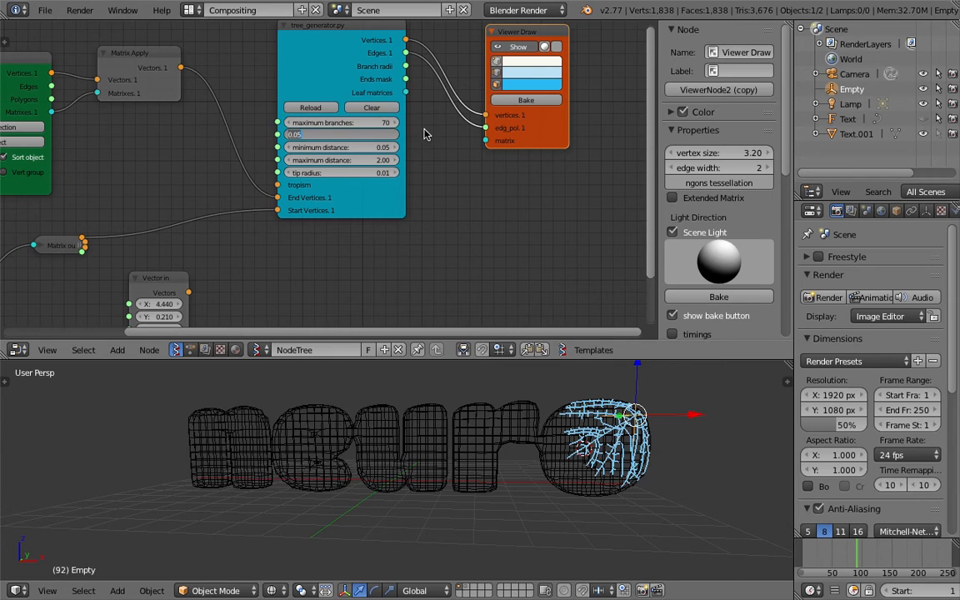
click(383, 122)
text(100)
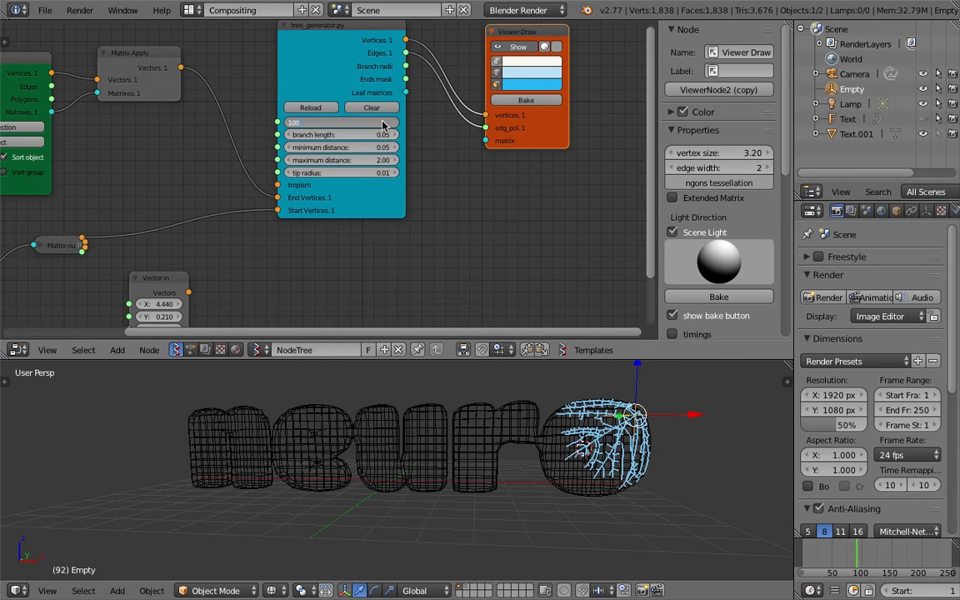
key(Return)
Step: Bake the branches in the letter o into a mesh from the Viewer Draw node
mouse_move(627, 456)
middle_down()
mouse_move(550, 454)
mouse_move(621, 460)
mouse_move(594, 448)
mouse_move(628, 445)
middle_up()
middle_drag(531, 185, 521, 200)
click(517, 115)
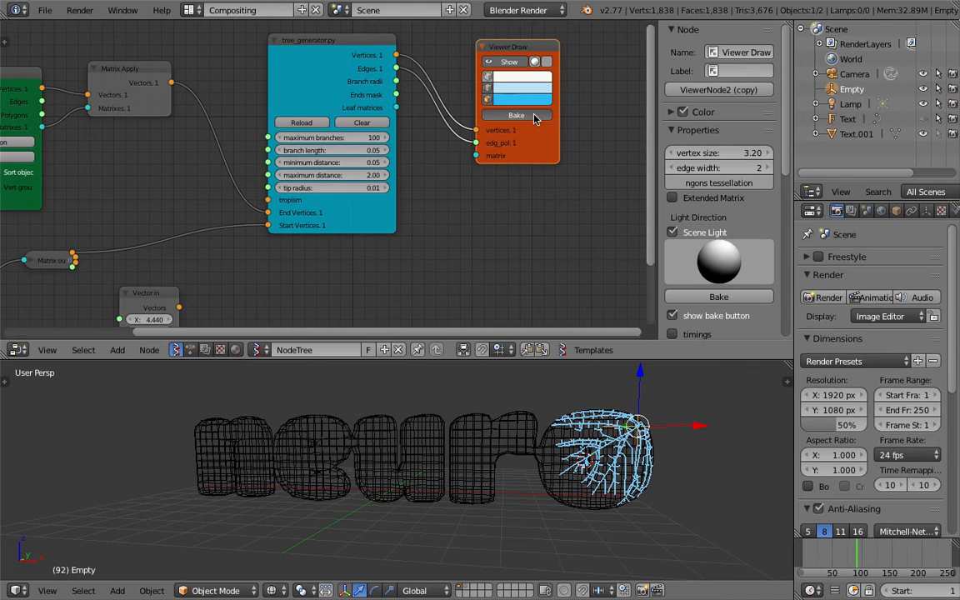
Step: Select the baked branch mesh, try moving it away from the letter o, cancel the move and reselect the Empty
right_click(652, 452)
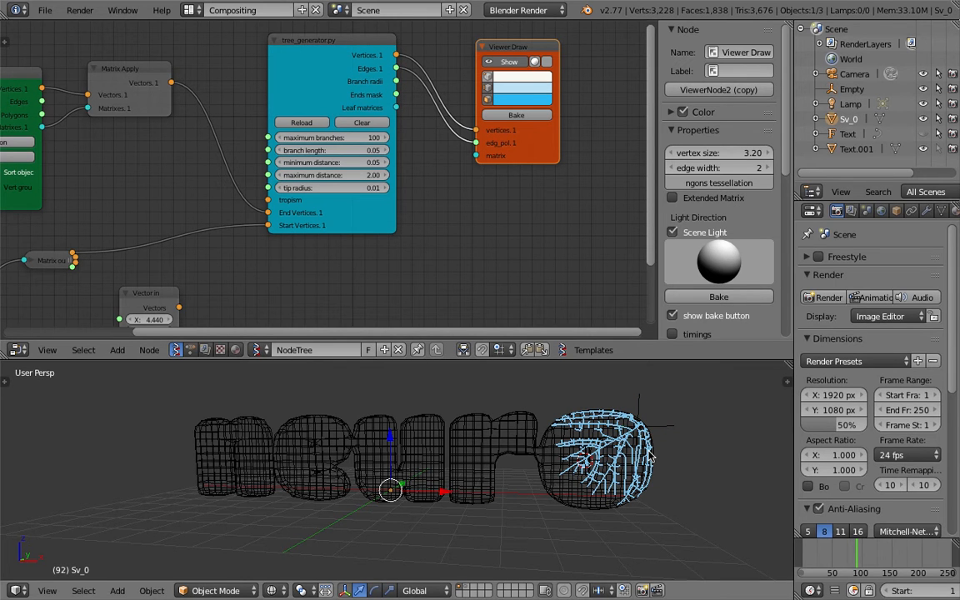
key(g)
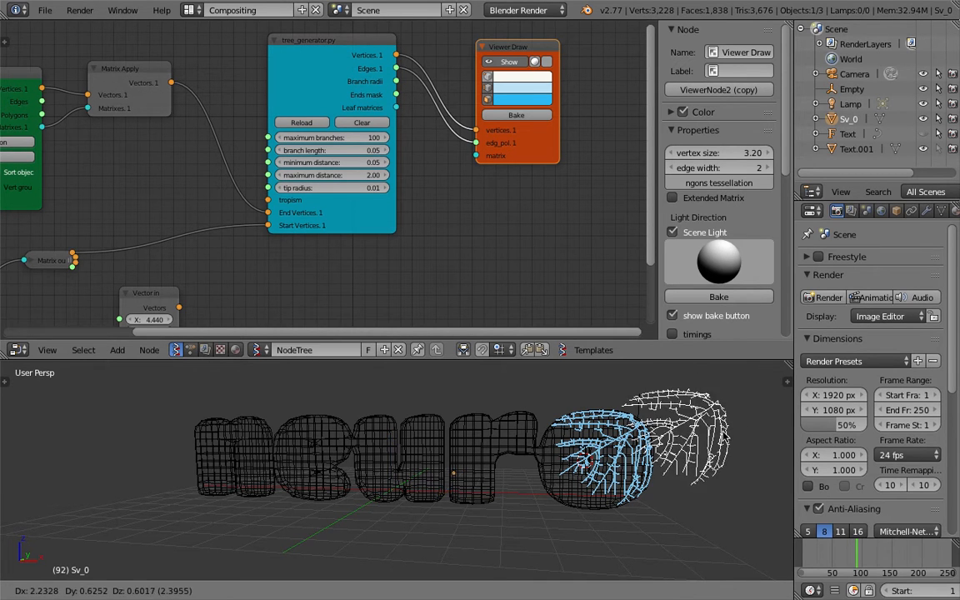
right_click(711, 434)
right_click(641, 414)
middle_drag(642, 412, 663, 403)
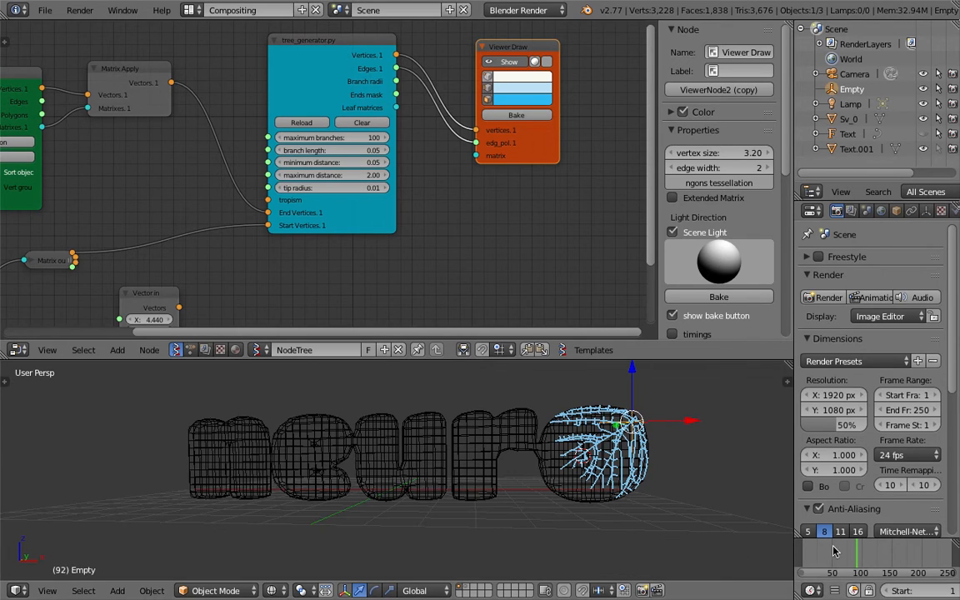
Step: Widen the properties and timeline column and enlarge the 3D view by shrinking the node editor
scroll(851, 584, down, 1)
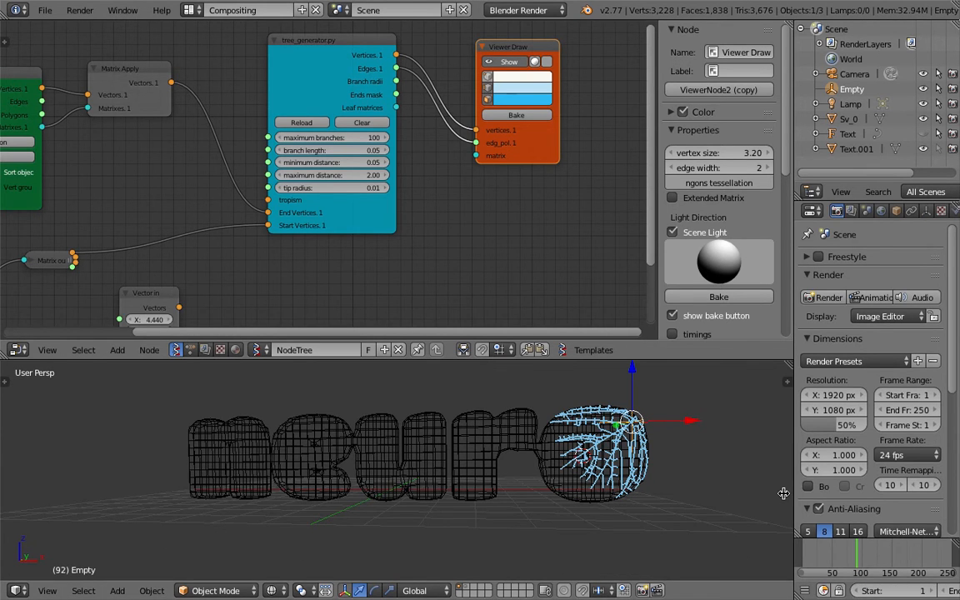
drag(784, 493, 682, 484)
shift+middle_drag(615, 472, 600, 479)
scroll(591, 467, up, 4)
shift+middle_drag(571, 430, 530, 425)
scroll(525, 423, down, 3)
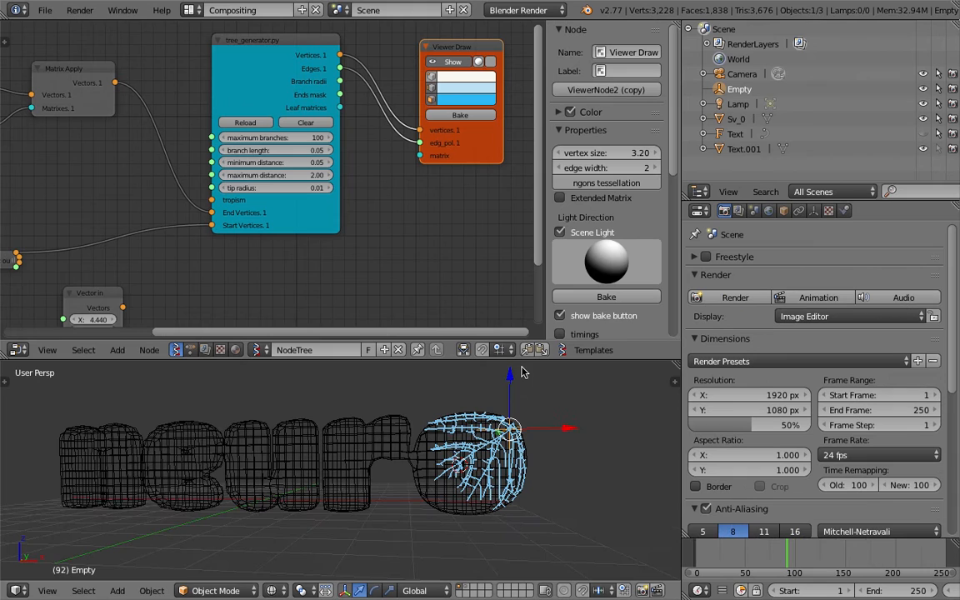
drag(530, 361, 492, 249)
scroll(392, 154, down, 2)
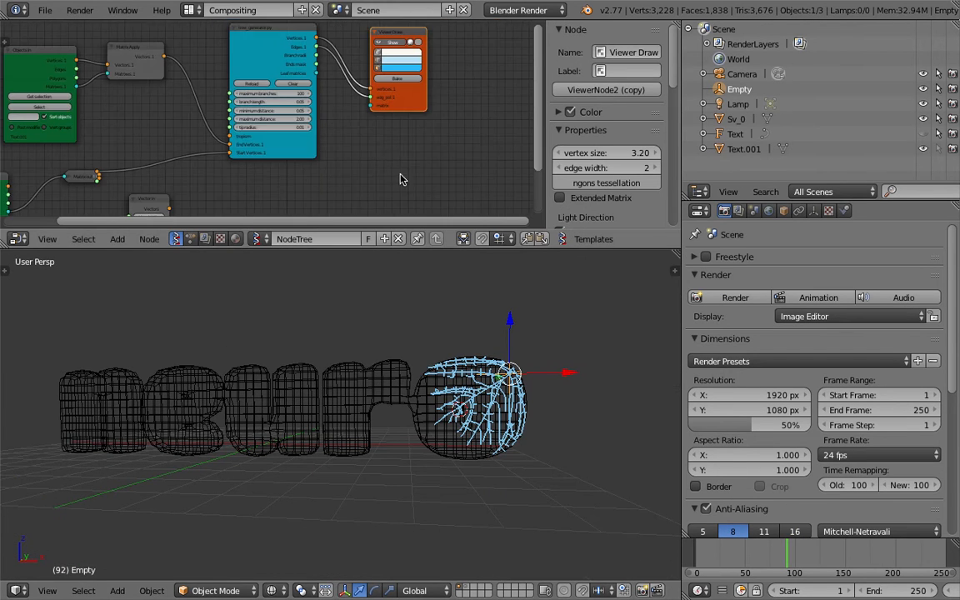
middle_drag(396, 153, 395, 150)
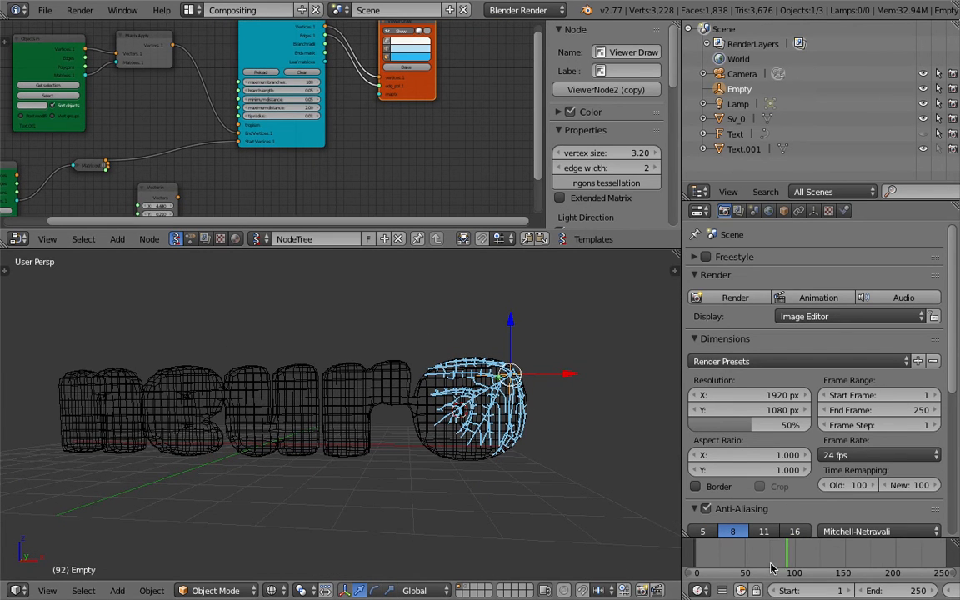
Step: Play the animation from frame 1, try moving the Empty above the letter o during playback, cancel the move and stop playback
scroll(897, 594, down, 4)
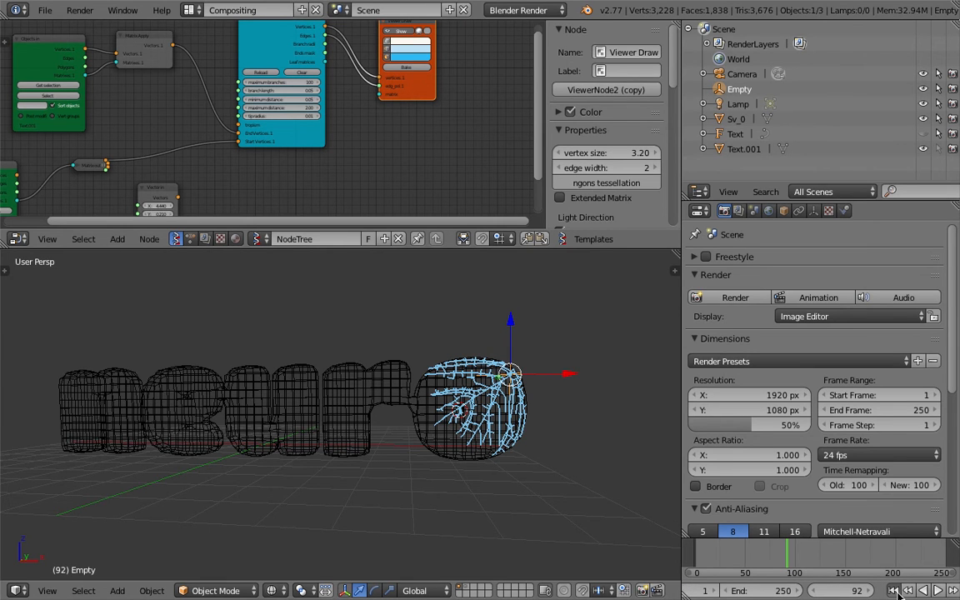
click(894, 592)
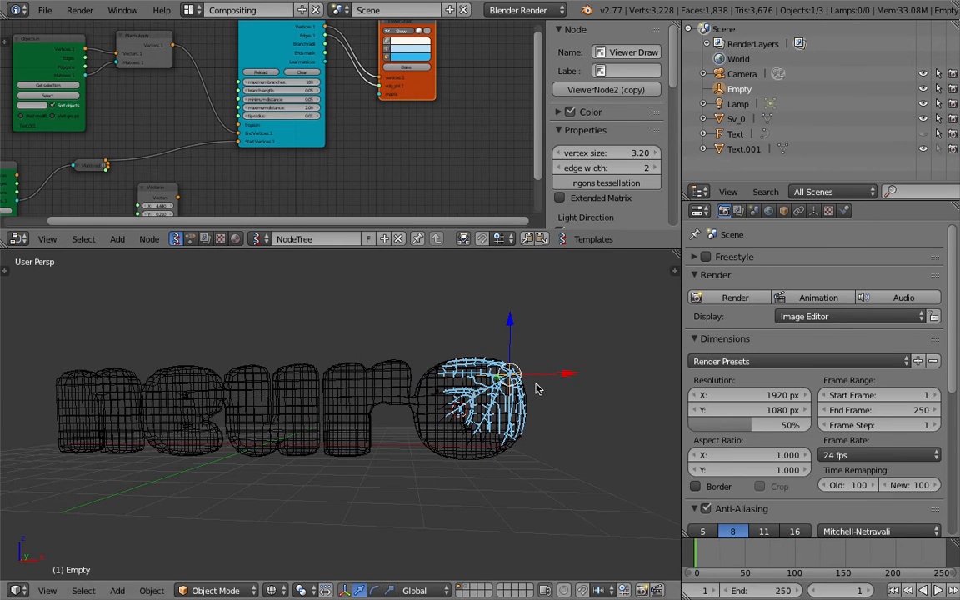
click(938, 592)
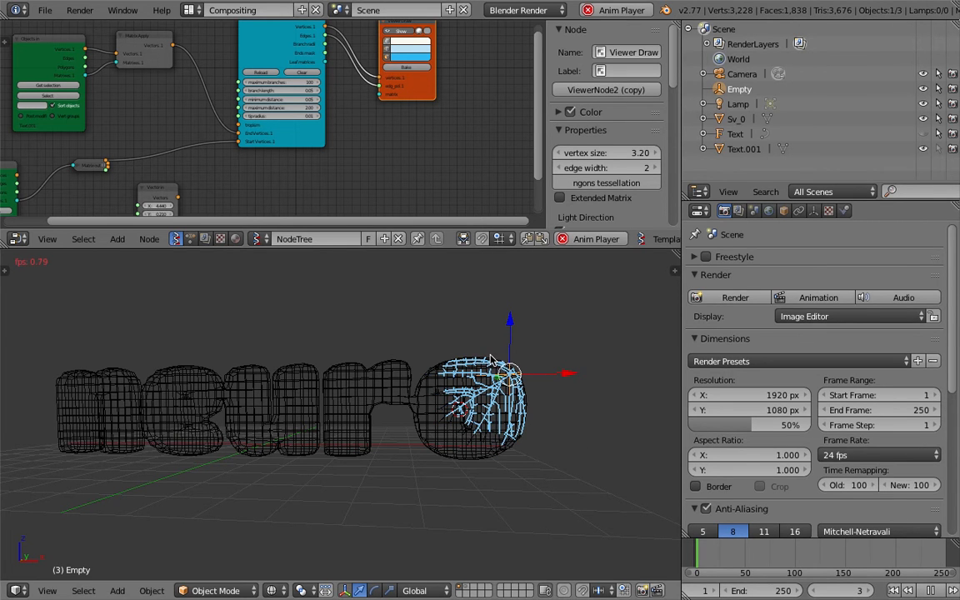
key(g)
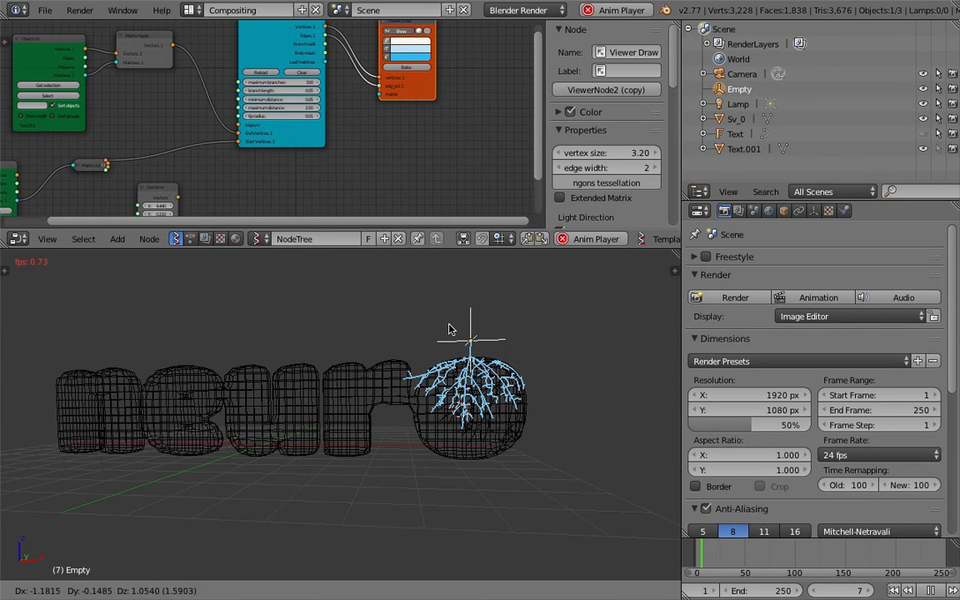
right_click(449, 324)
click(450, 325)
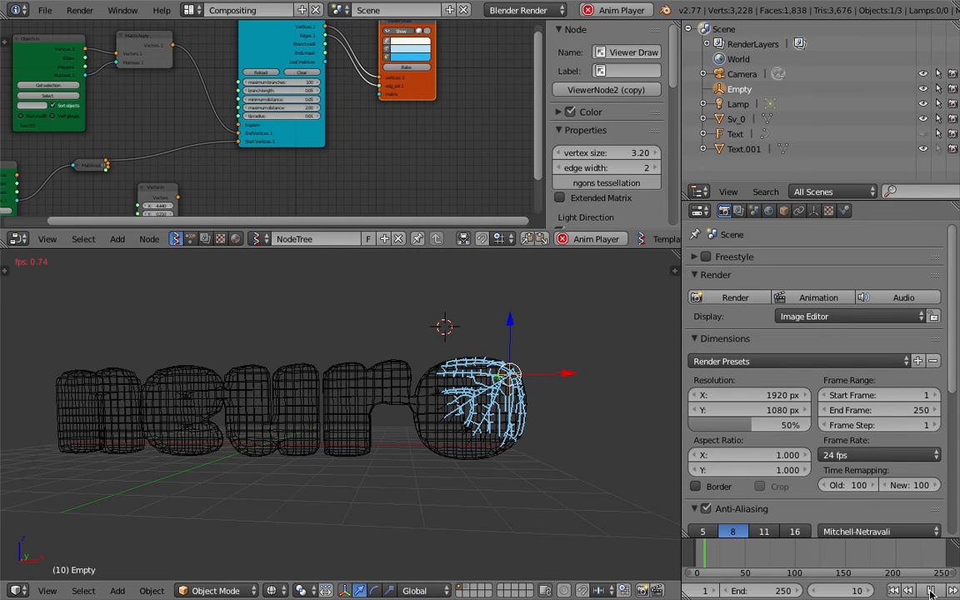
click(932, 592)
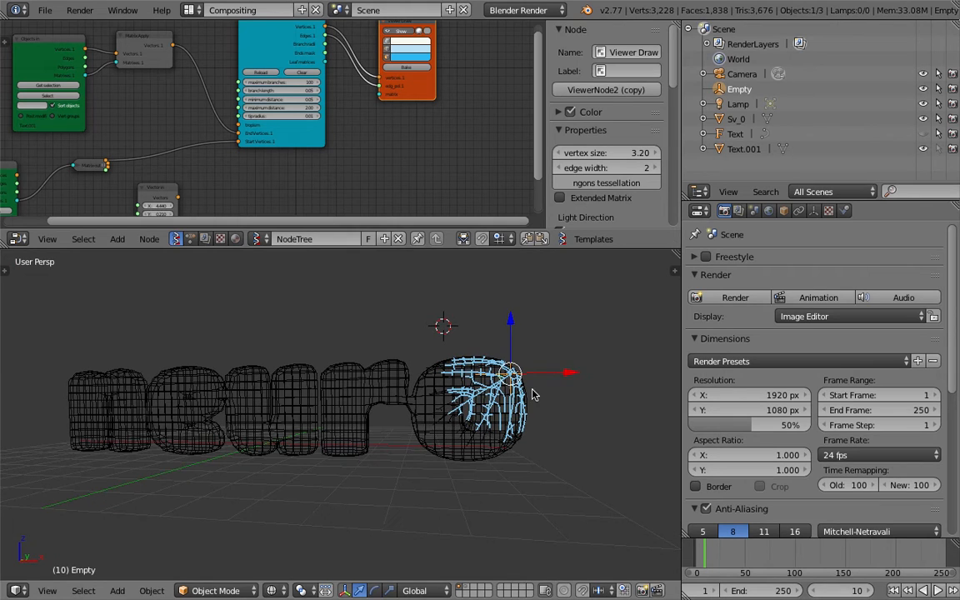
Step: Move the Empty above the letter o, advance to frame 11 to regrow the branches, and bake them
key(g)
click(512, 336)
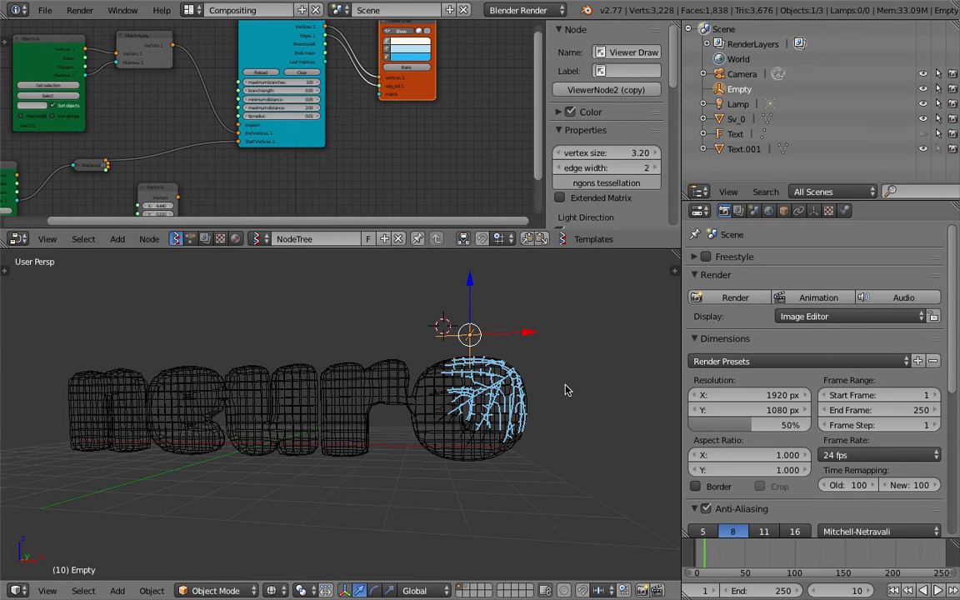
key(Right)
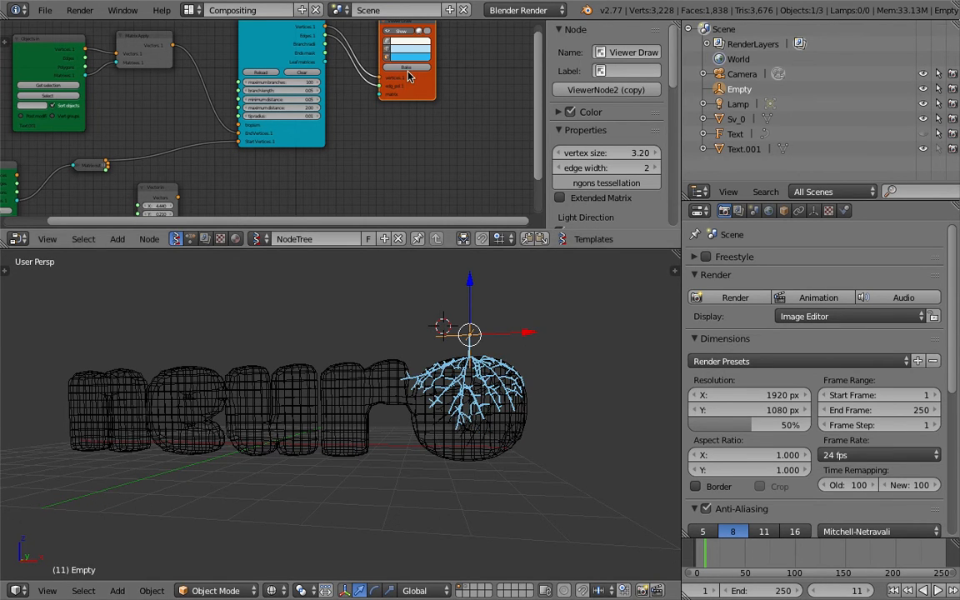
Step: Move the Empty low between the letters r and o, regrow the branches at frame 10 and bake them
key(g)
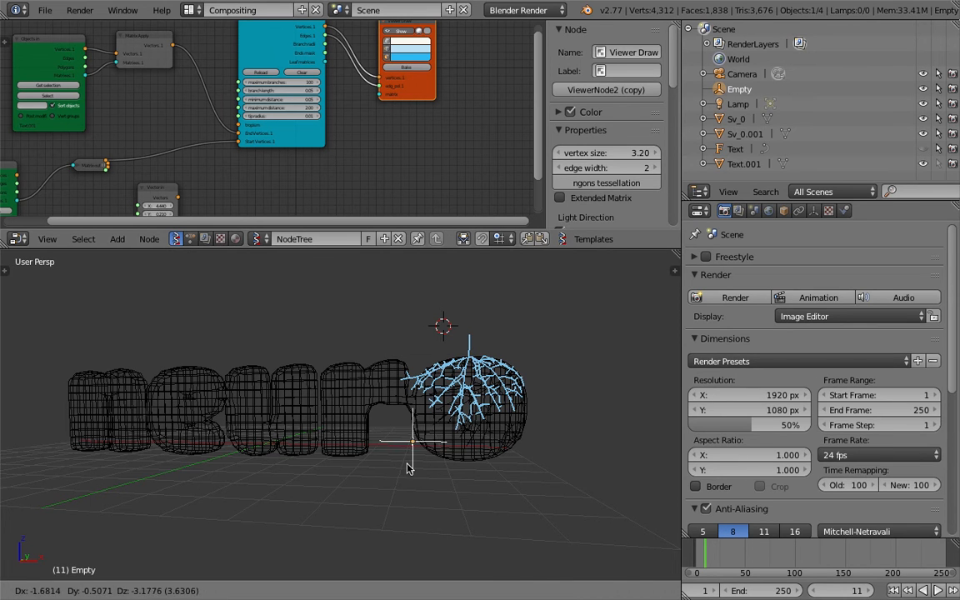
click(406, 475)
key(Left)
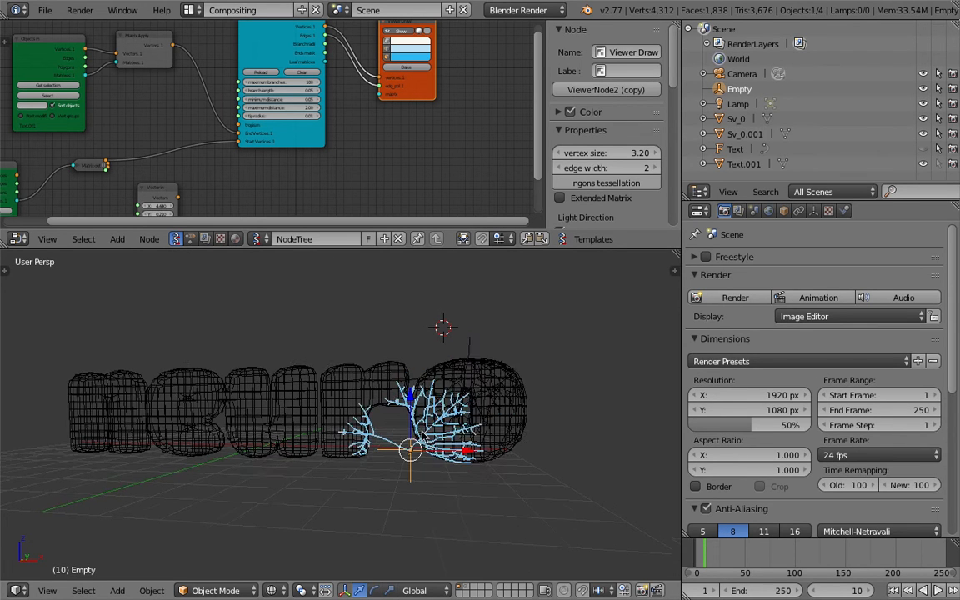
scroll(417, 431, up, 2)
click(403, 69)
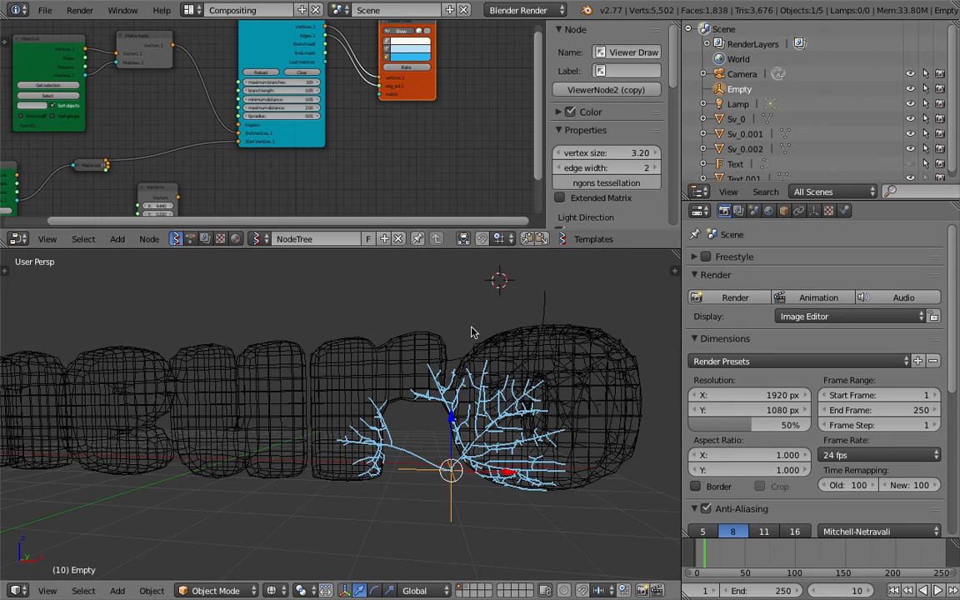
Step: Move the Empty above the letter r, regrow the branches at frame 9 and bake them
shift+middle_drag(466, 421, 505, 452)
key(g)
click(434, 344)
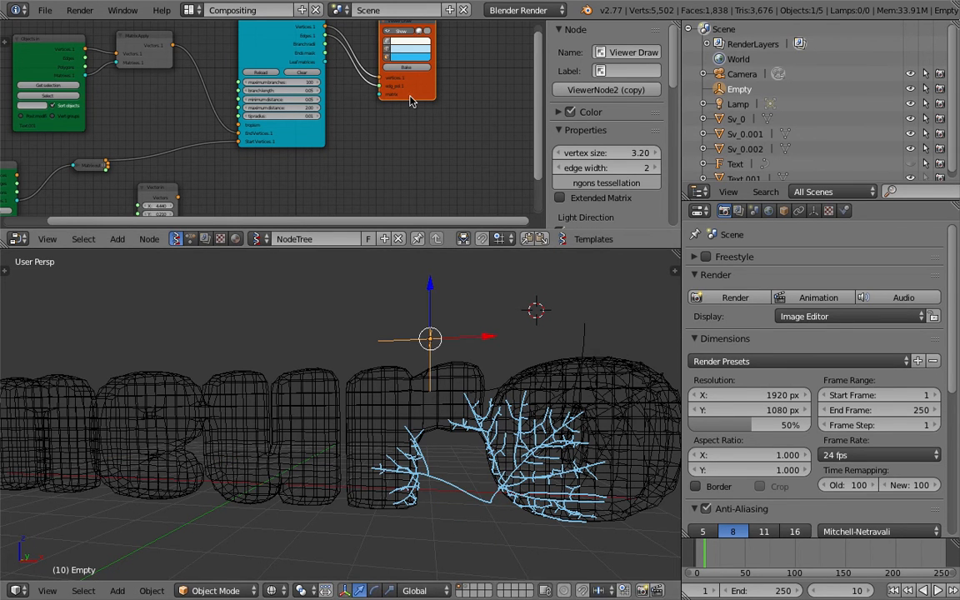
key(Left)
click(402, 67)
Step: Move the Empty below the stem of the letter r, regrow the branches at frame 8 and bake them
key(g)
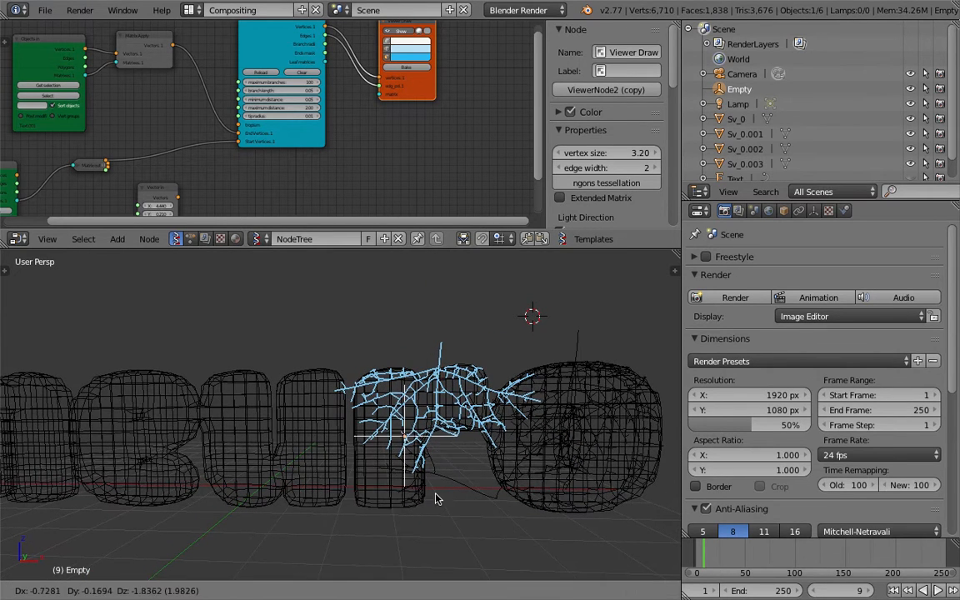
click(432, 552)
middle_drag(431, 550, 400, 455)
key(g)
click(402, 505)
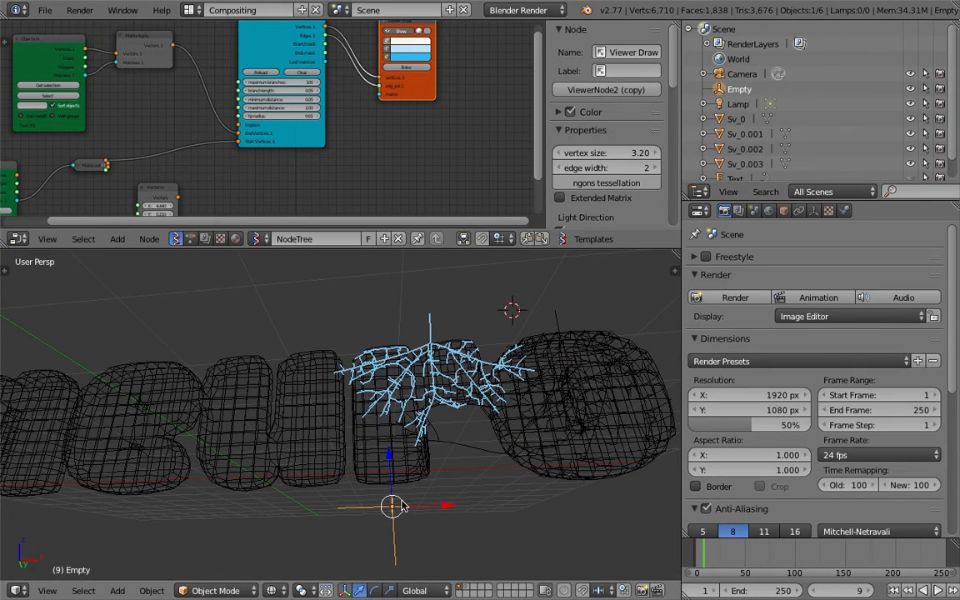
key(Left)
click(402, 68)
Step: Move the Empty above the second stem of the letter u, regrow the branches at frame 7 and bake them
middle_drag(417, 350, 384, 333)
key(g)
click(377, 292)
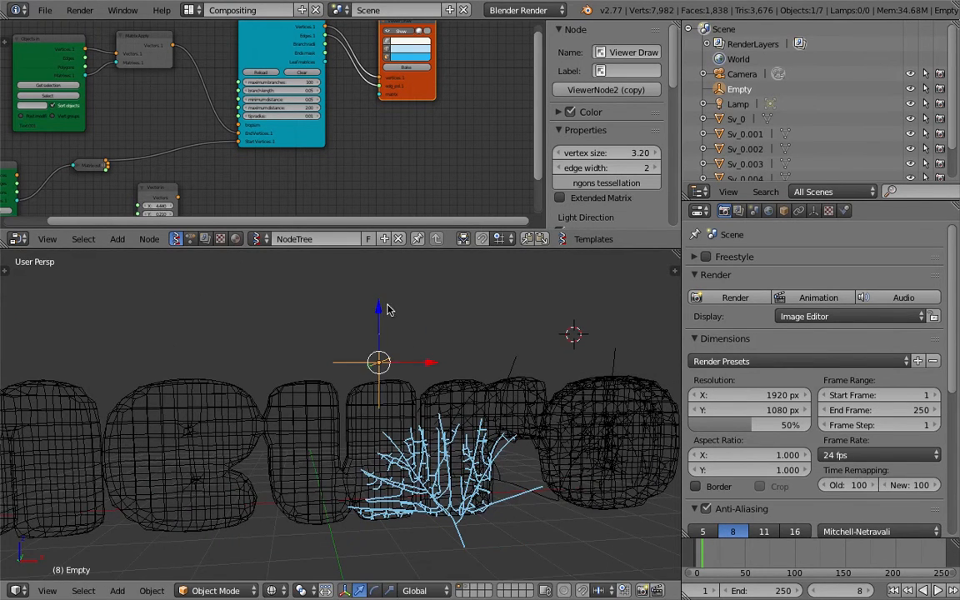
middle_drag(377, 292, 392, 273)
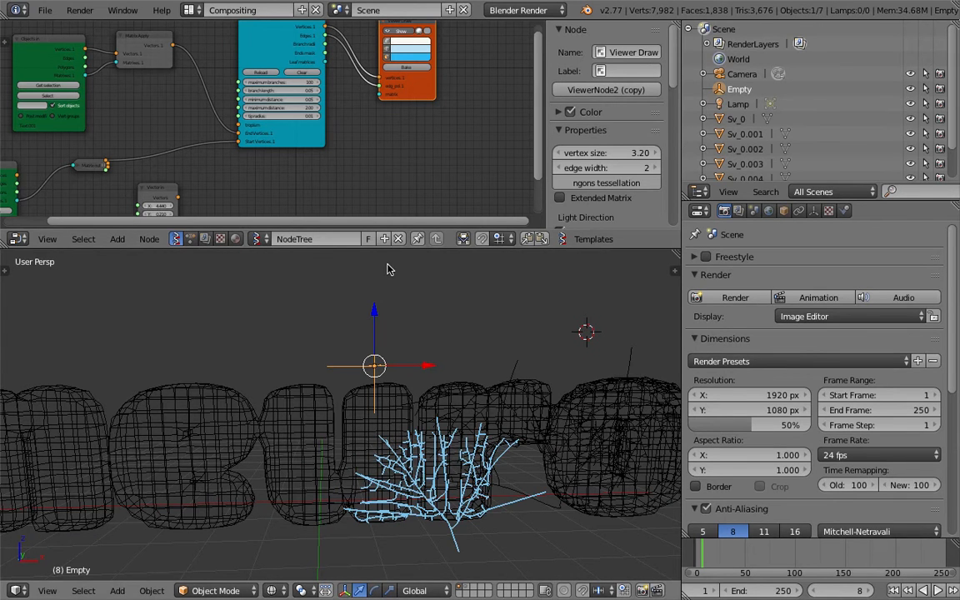
key(Left)
click(406, 67)
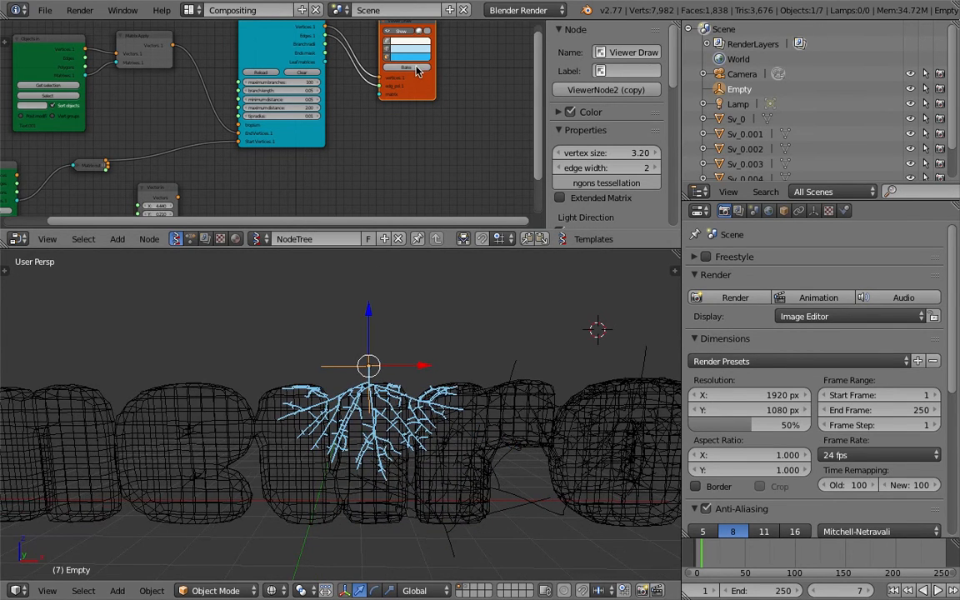
Step: Move the Empty below the first stem of the letter u, regrow the branches at frame 6 and bake them
middle_drag(442, 317, 370, 338)
key(g)
click(346, 489)
middle_drag(347, 489, 432, 437)
key(g)
click(405, 459)
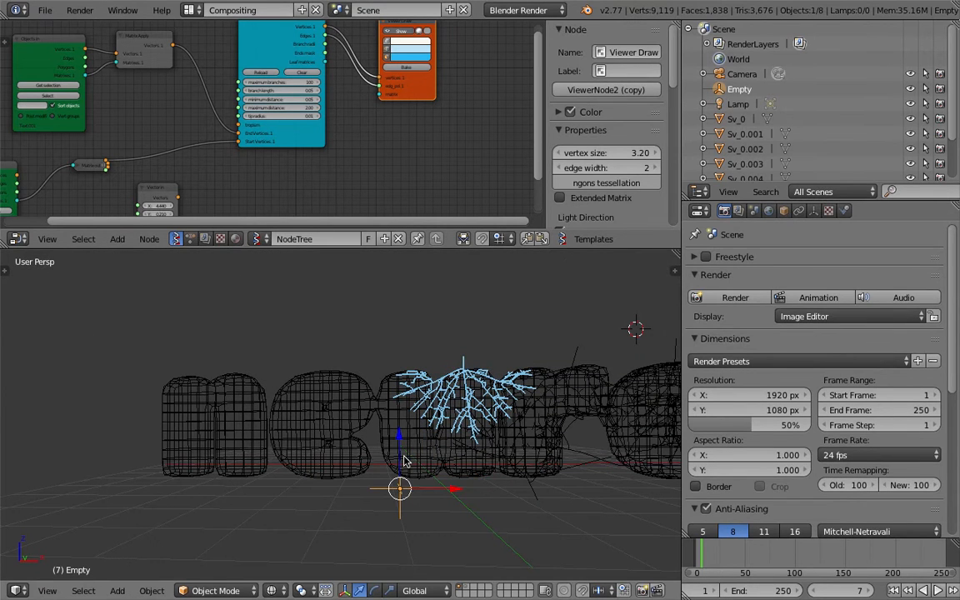
key(Left)
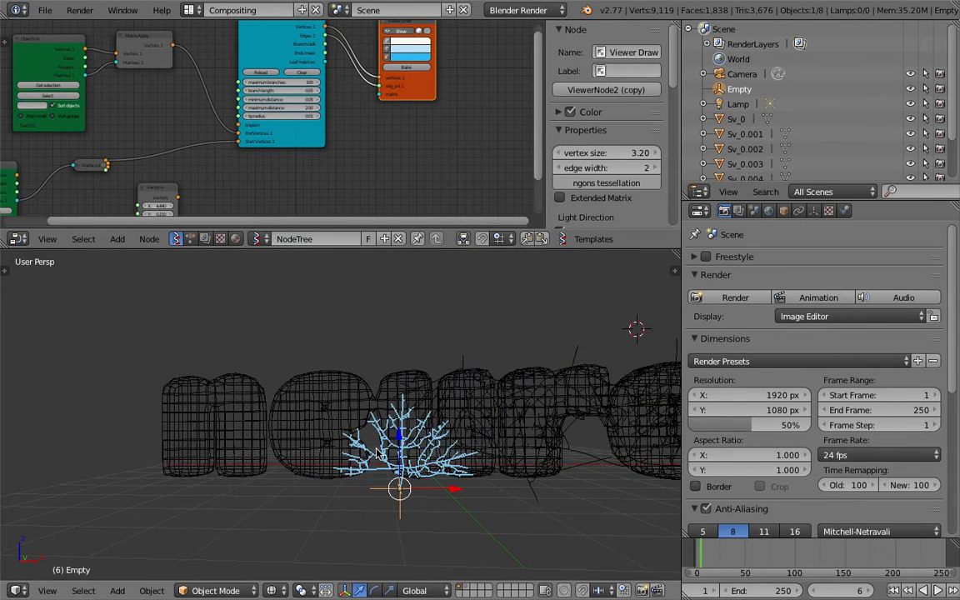
click(406, 75)
Step: Move the Empty above the letter e, regrow the branches at frame 5 and bake them
key(g)
click(333, 334)
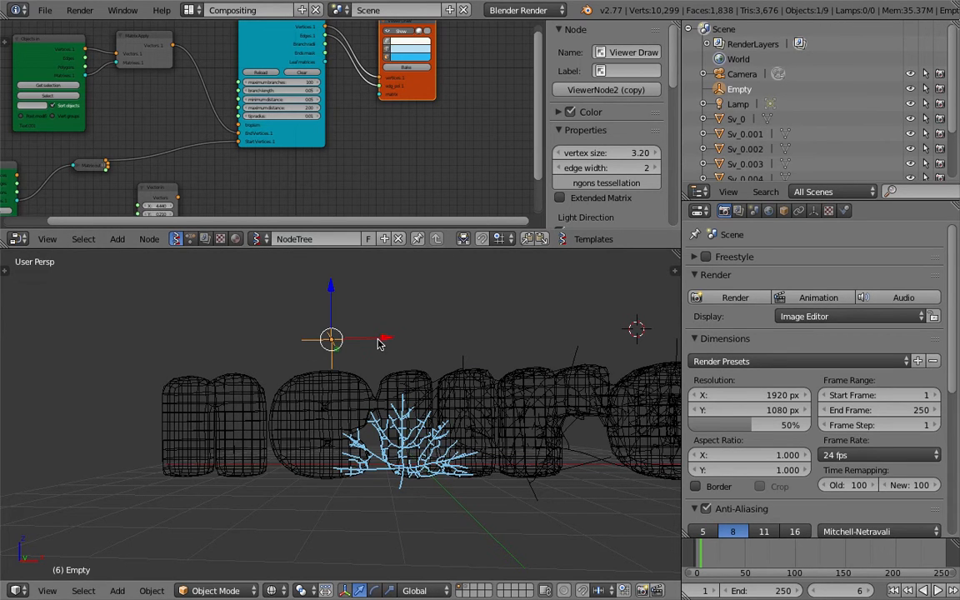
key(Left)
click(405, 70)
Step: Move the Empty below the letter e, regrow the branches at frame 4 and bake them
middle_drag(347, 448, 384, 427)
key(g)
click(331, 534)
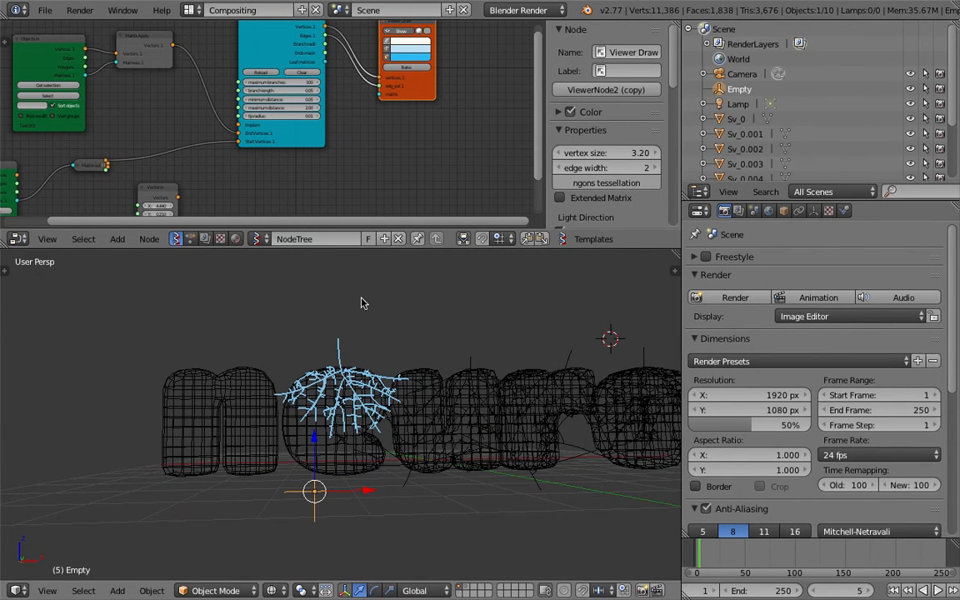
key(Left)
click(407, 70)
Step: Move the Empty above the letter n, regrow the branches at frame 3 and bake them
middle_drag(360, 435, 312, 469)
key(g)
click(243, 337)
click(349, 284)
key(Left)
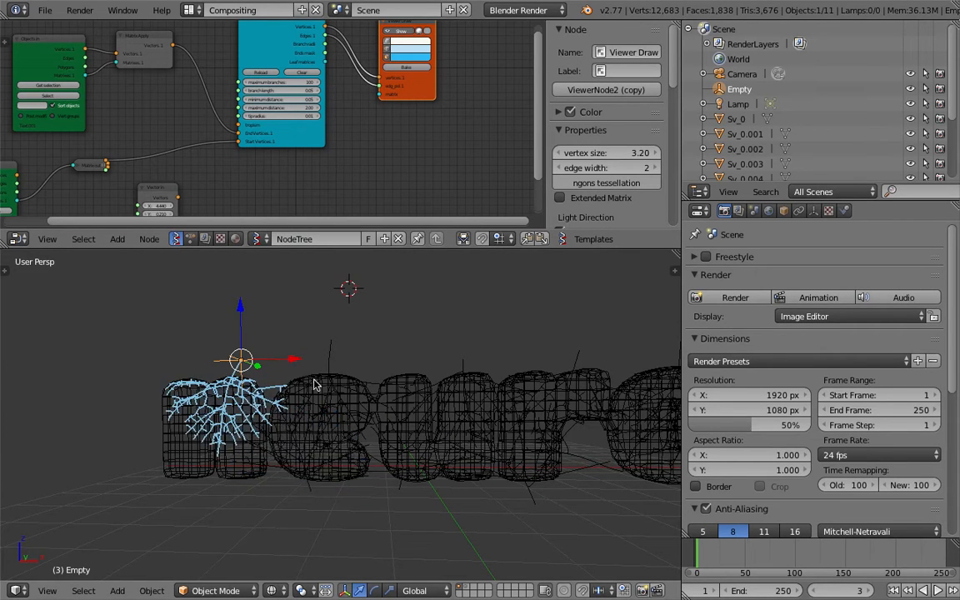
shift+middle_drag(313, 384, 366, 389)
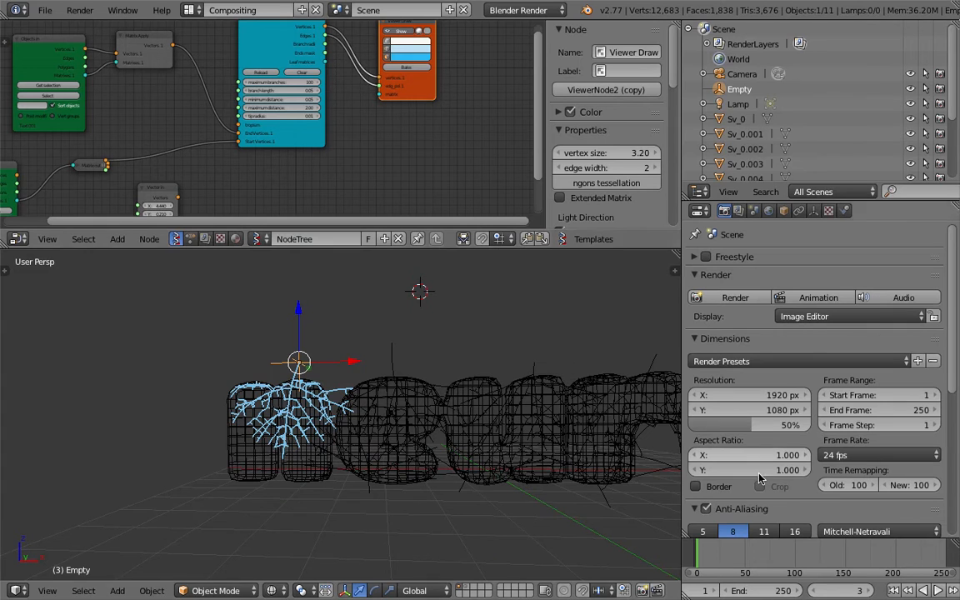
click(420, 71)
Step: Move the Empty below the letter n, regrow the branches at frame 2 and bake them
middle_drag(324, 348, 337, 352)
key(g)
click(341, 496)
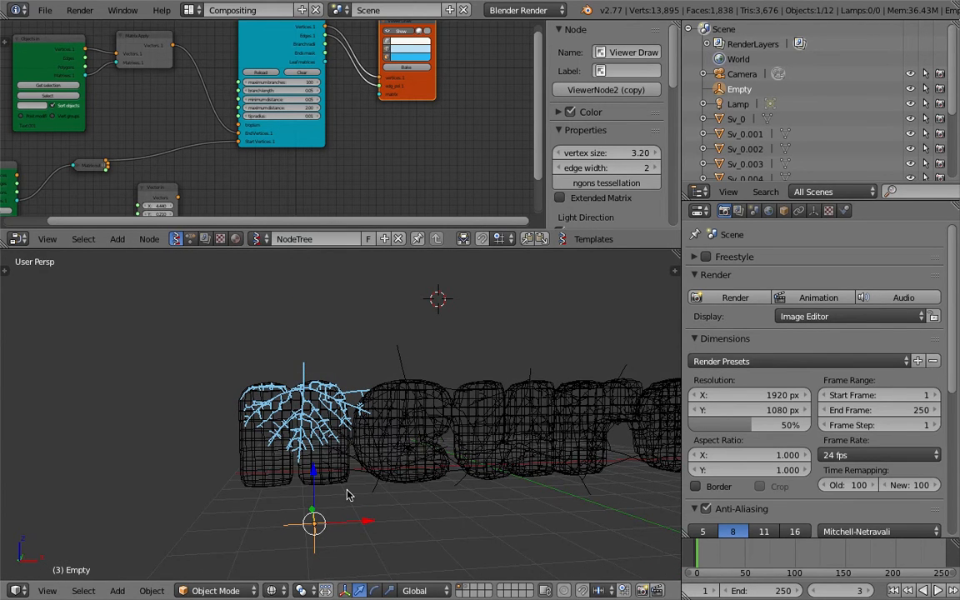
key(Left)
middle_drag(317, 457, 323, 452)
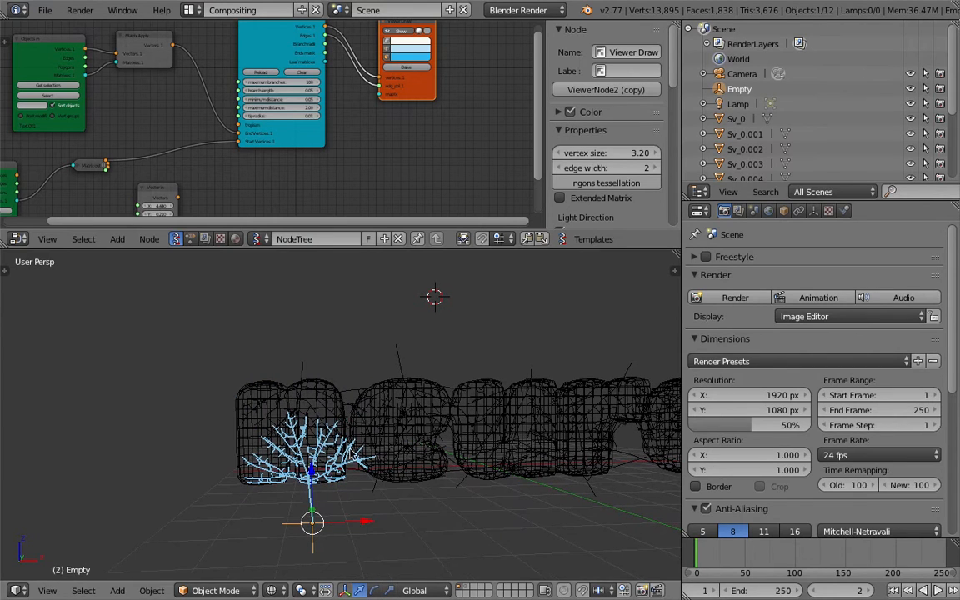
click(417, 67)
Step: Move the Empty beside the outer left edge of the letter n, regrow the branches at frame 1 and bake them
middle_drag(369, 333, 433, 328)
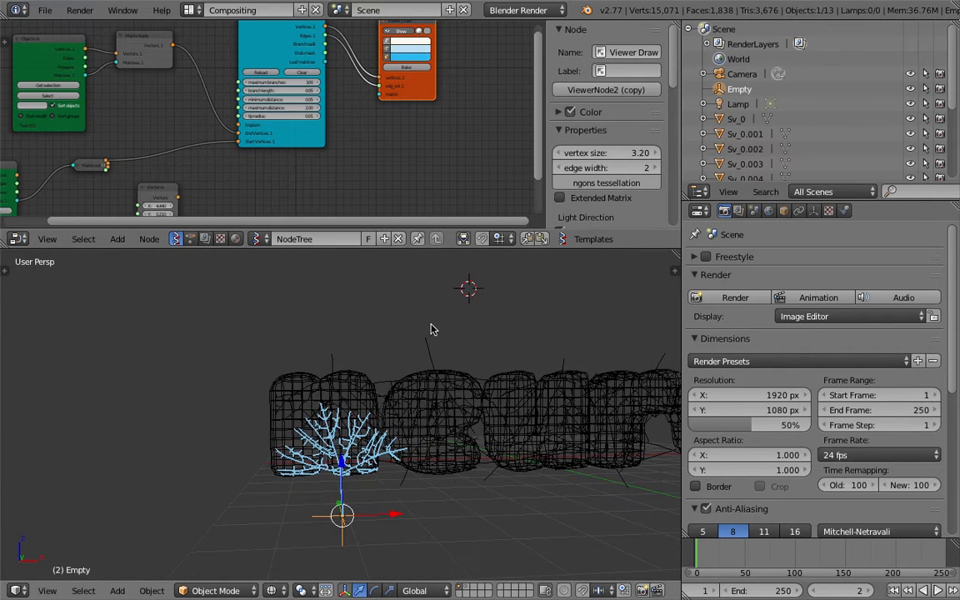
right_click(323, 519)
key(g)
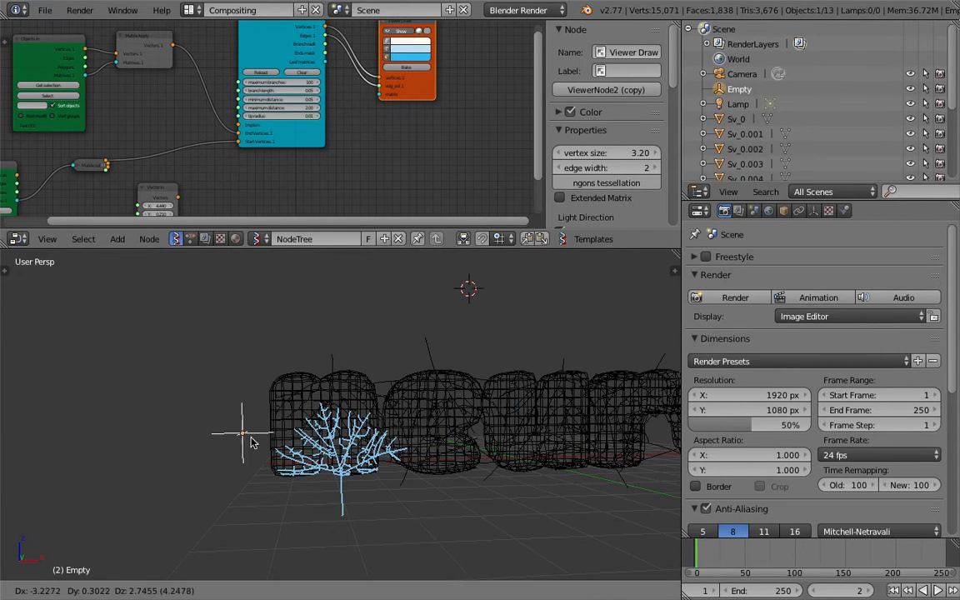
click(250, 440)
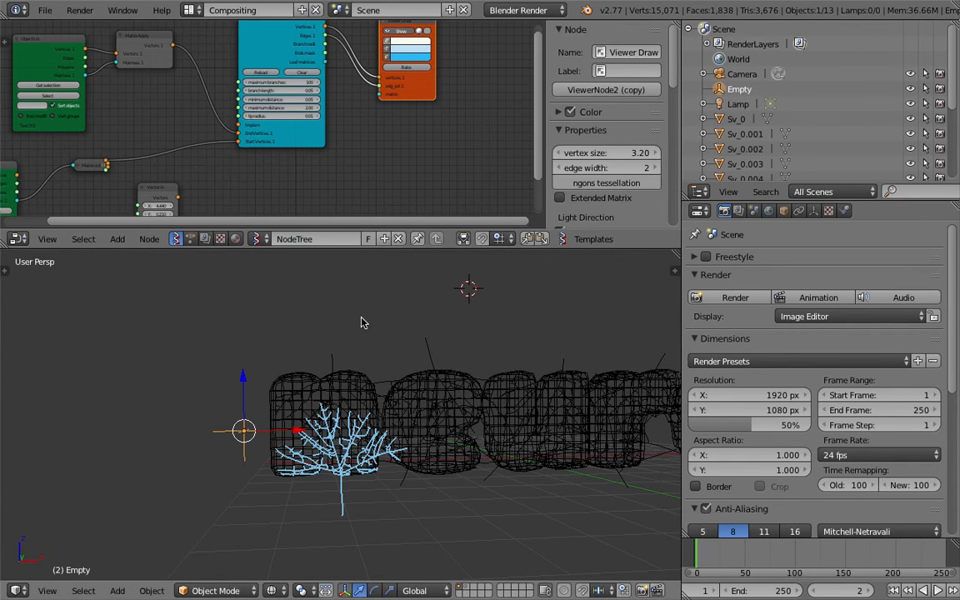
key(Left)
click(409, 68)
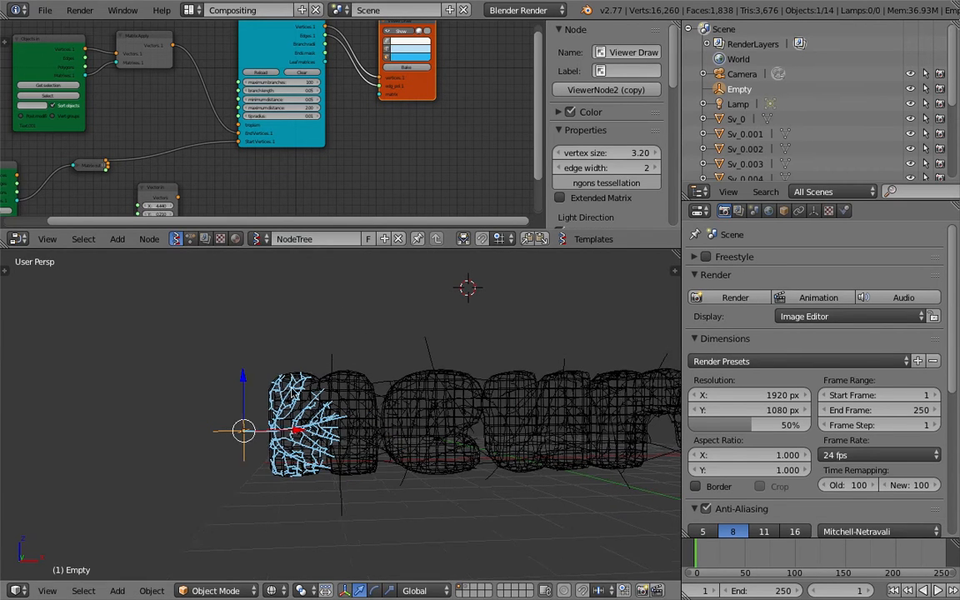
Step: Hide the Text.001 letter mesh so only the baked branches remain in the viewport
scroll(352, 406, down, 5)
scroll(850, 116, down, 3)
scroll(842, 114, up, 3)
scroll(834, 117, down, 2)
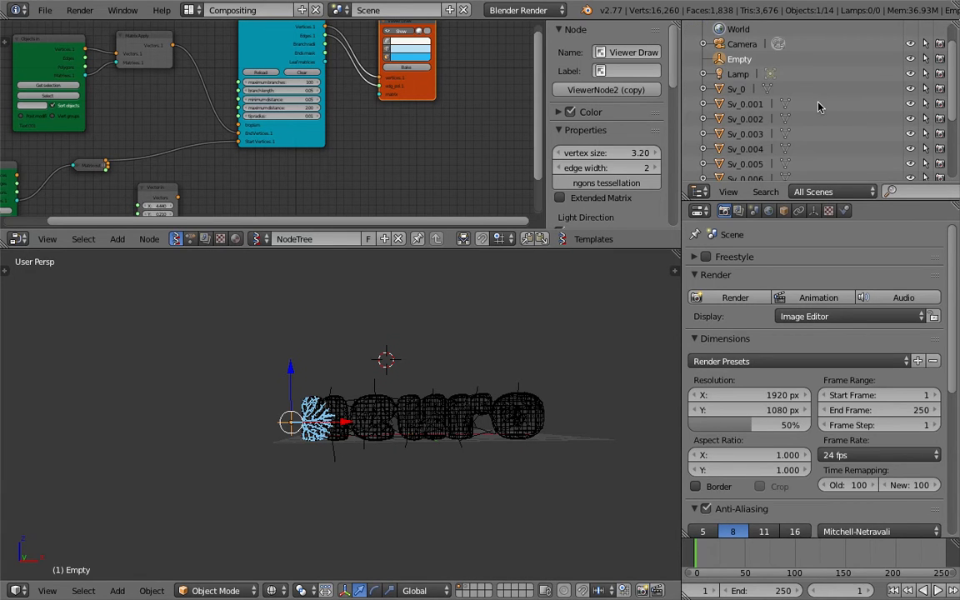
scroll(944, 101, down, 5)
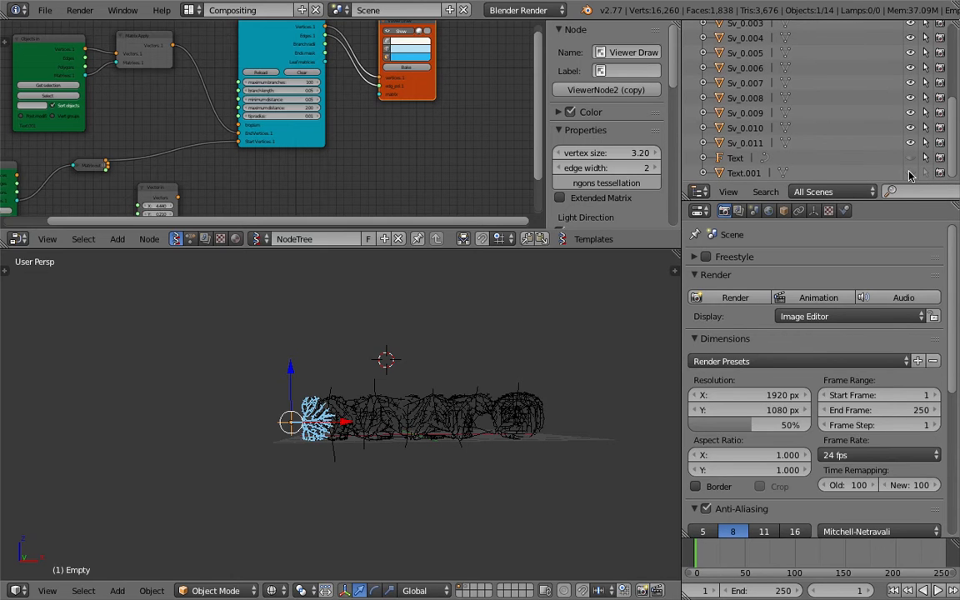
Step: Select the Empty and move it below the gap between the letters n and e
scroll(346, 468, up, 1)
scroll(347, 468, up, 2)
key(a)
scroll(408, 453, down, 2)
shift+middle_drag(407, 453, 459, 447)
scroll(326, 443, up, 1)
right_click(320, 458)
right_click(315, 450)
middle_drag(331, 450, 344, 452)
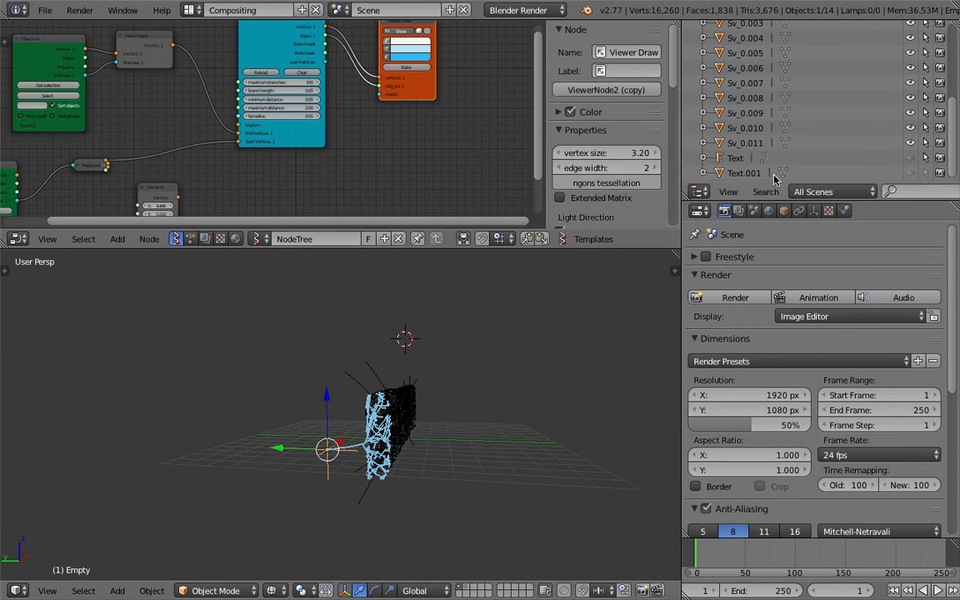
middle_drag(387, 398, 367, 393)
key(g)
click(500, 399)
middle_drag(499, 400, 269, 417)
key(g)
click(354, 453)
click(403, 69)
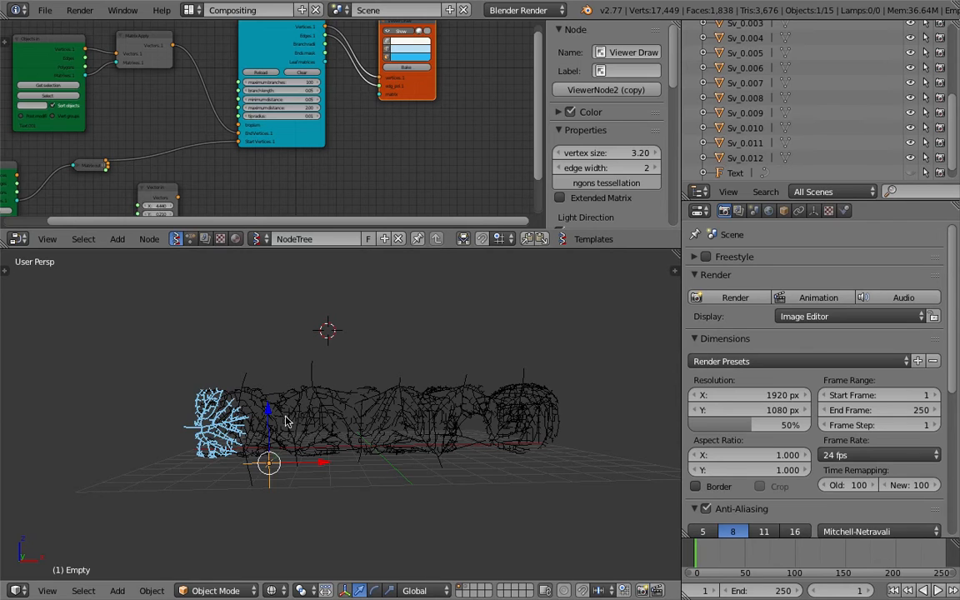
right_click(206, 430)
key(g)
click(127, 388)
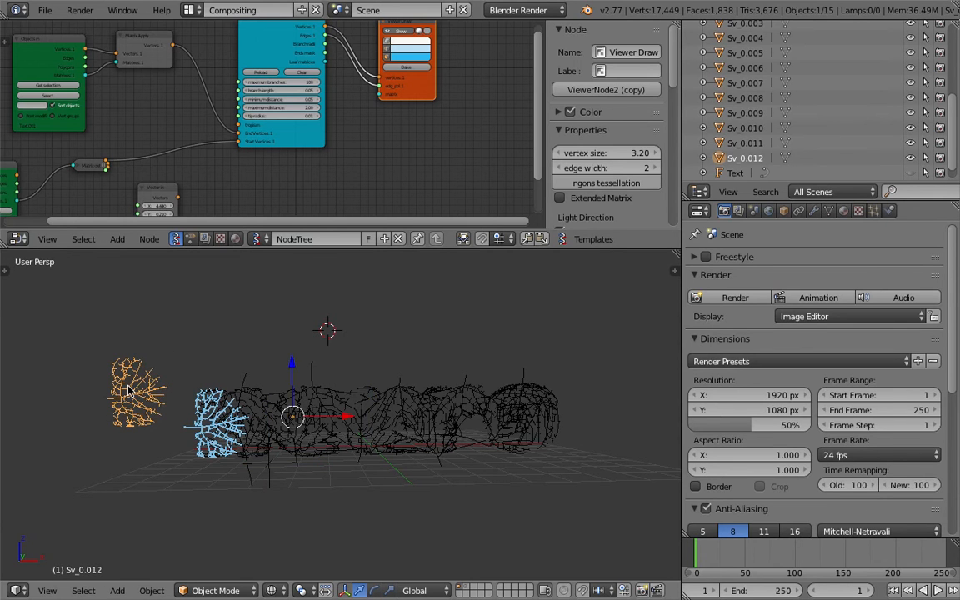
key(Delete)
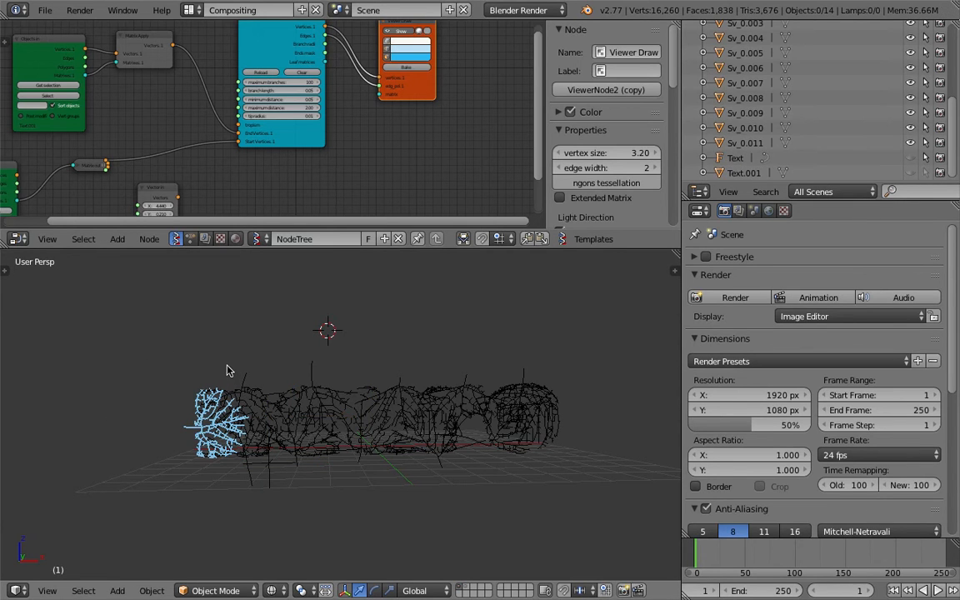
Step: Regrow the branches below n and e at frame 2, bake them and reselect the Empty
key(Right)
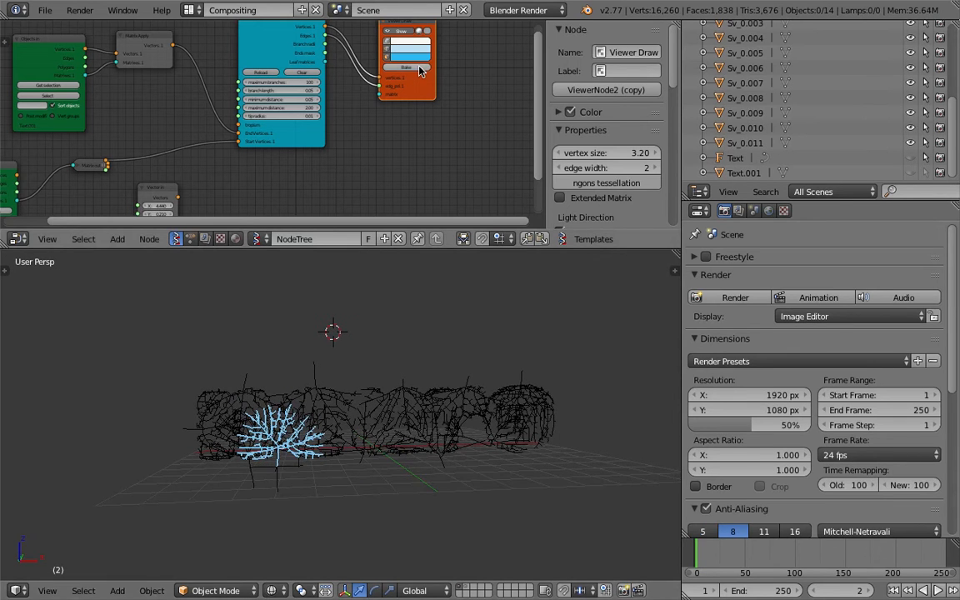
right_click(268, 467)
scroll(259, 483, up, 3)
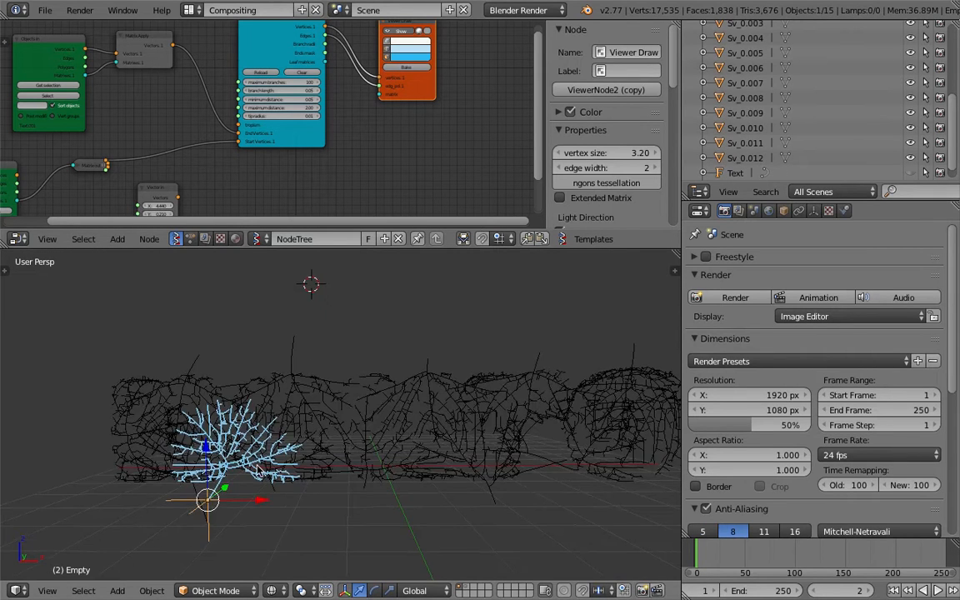
Step: Move the Empty above the gap between the letters e and u, regrow the branches at frame 3 and bake them
key(g)
click(349, 327)
middle_drag(348, 327, 275, 325)
key(g)
click(331, 365)
mouse_move(331, 365)
middle_down()
mouse_move(304, 368)
mouse_move(309, 418)
mouse_move(325, 379)
middle_up()
key(g)
click(290, 373)
click(417, 368)
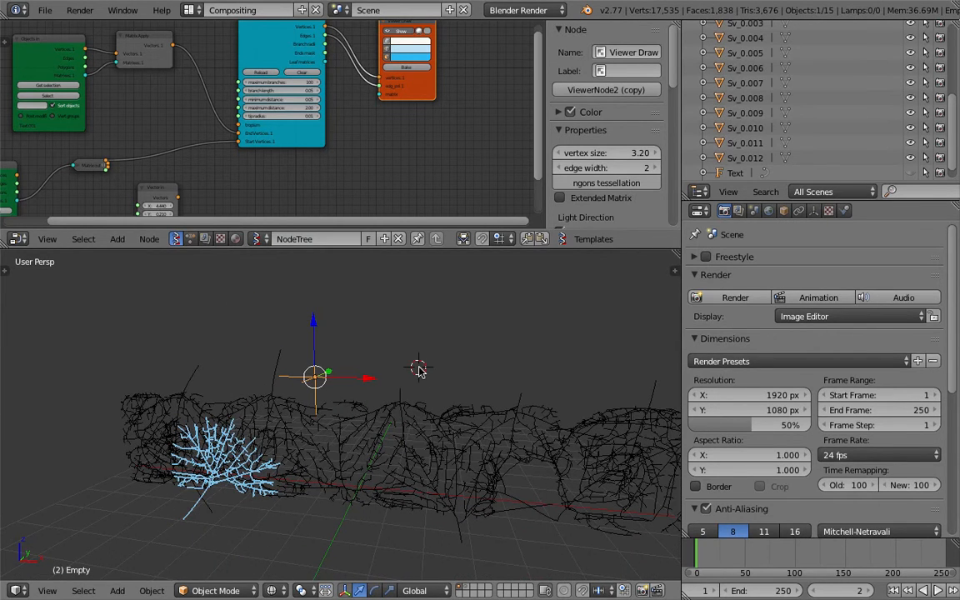
key(Right)
middle_drag(313, 384, 371, 359)
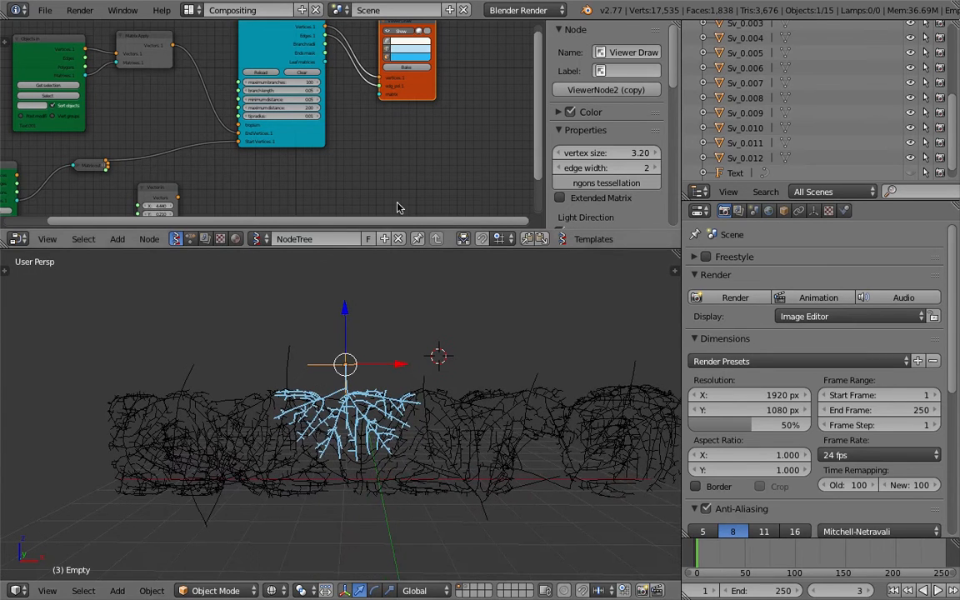
click(406, 69)
Step: Move the Empty above the gap between the letters u and r, regrow the branches at frame 4 and bake them
key(g)
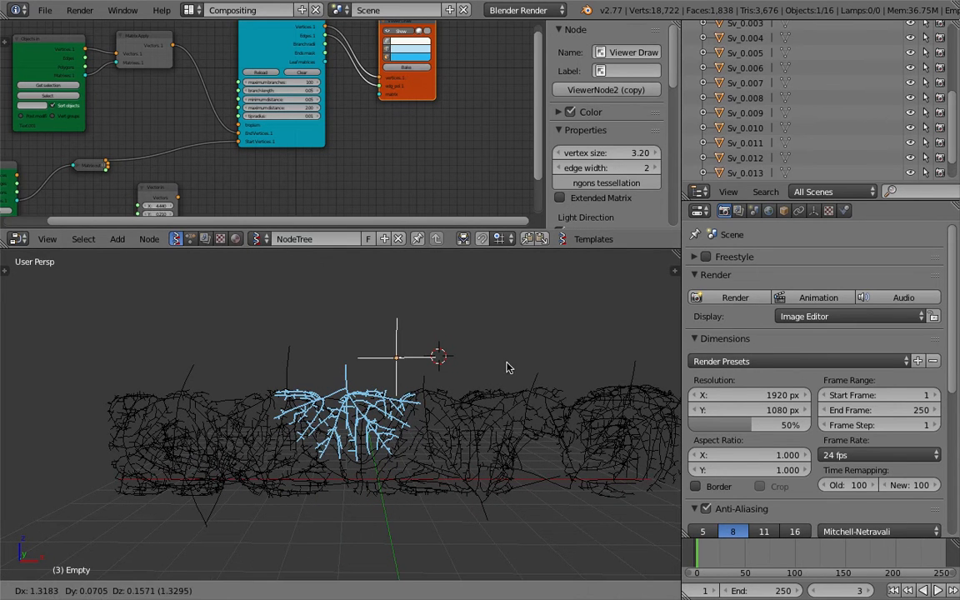
click(480, 383)
shift+middle_drag(394, 373, 365, 356)
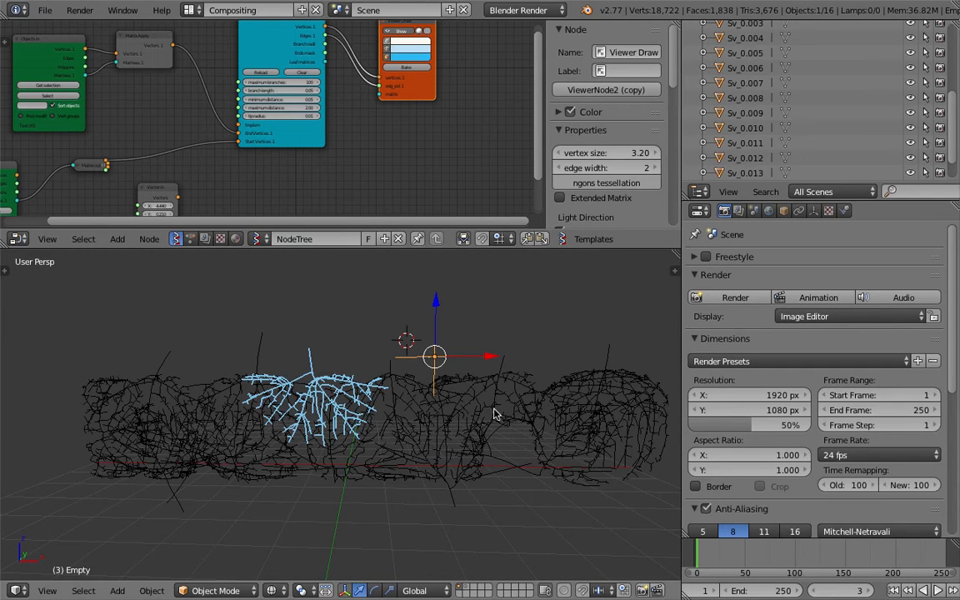
middle_drag(423, 367, 464, 375)
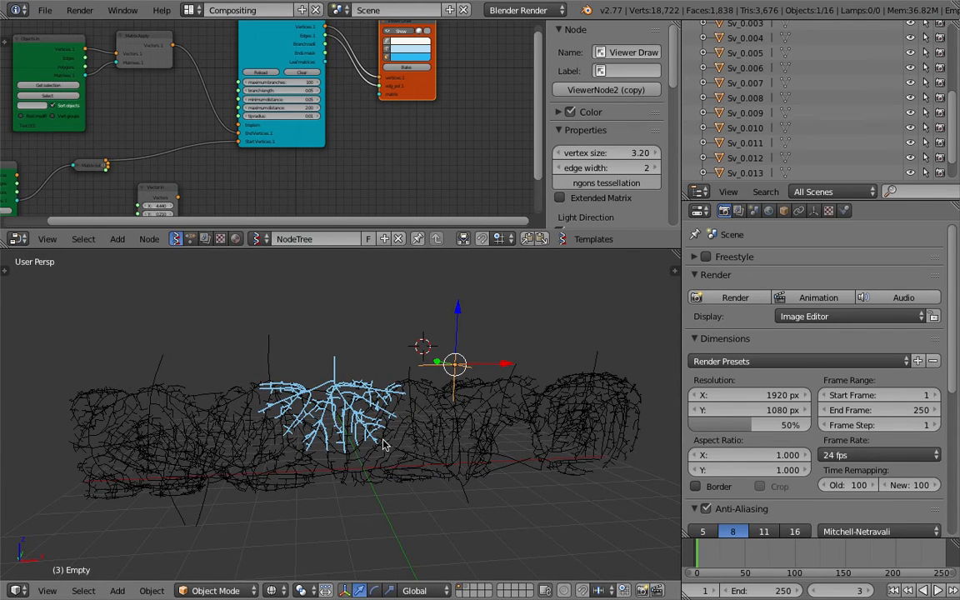
middle_drag(395, 446, 383, 440)
click(399, 330)
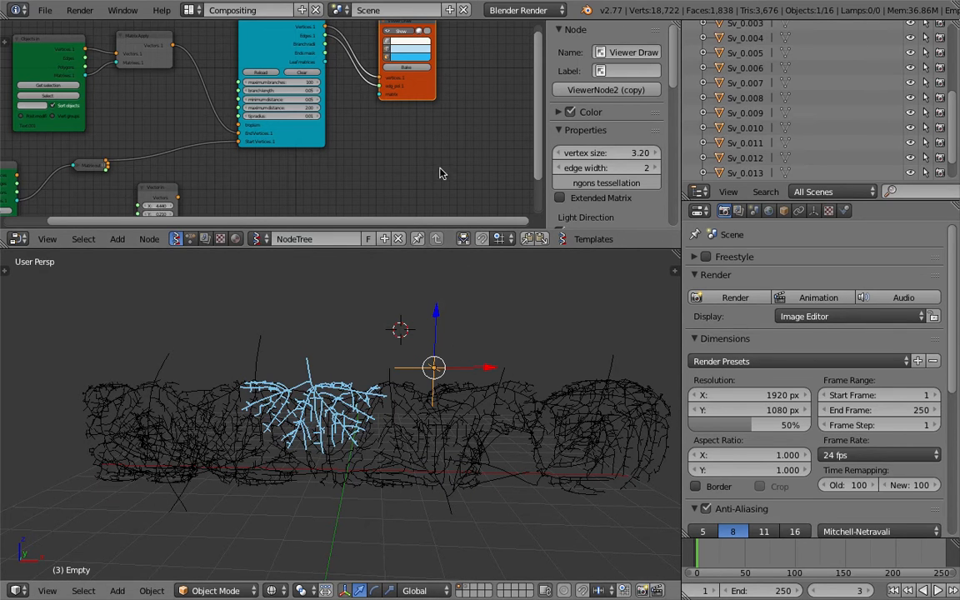
key(Right)
click(410, 71)
Step: Move the Empty below the letter o, regrow the branches at frame 3 and bake them
middle_drag(492, 457, 326, 425)
key(g)
click(540, 527)
scroll(263, 439, down, 3)
key(g)
click(279, 442)
click(385, 307)
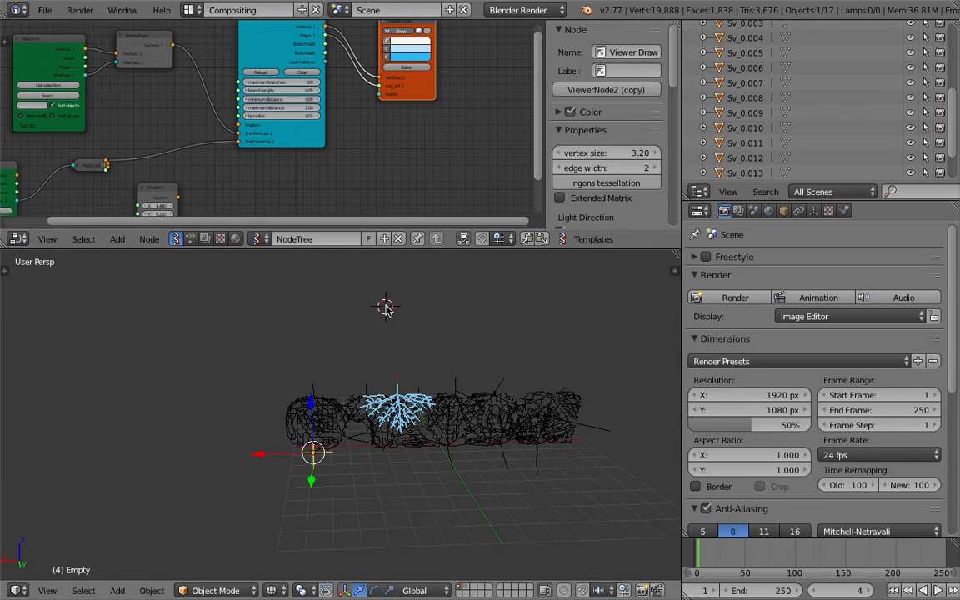
key(Left)
middle_drag(342, 383, 500, 408)
click(405, 70)
Step: Move the Empty diagonally off the outer upper corner of the letter o, regrow the branches at frame 2 and bake them
scroll(339, 394, up, 3)
mouse_move(501, 476)
middle_down()
mouse_move(540, 446)
mouse_move(503, 470)
middle_up()
key(g)
click(457, 327)
key(g)
middle_drag(484, 369, 260, 388)
click(365, 372)
key(g)
click(168, 382)
scroll(210, 371, up, 2)
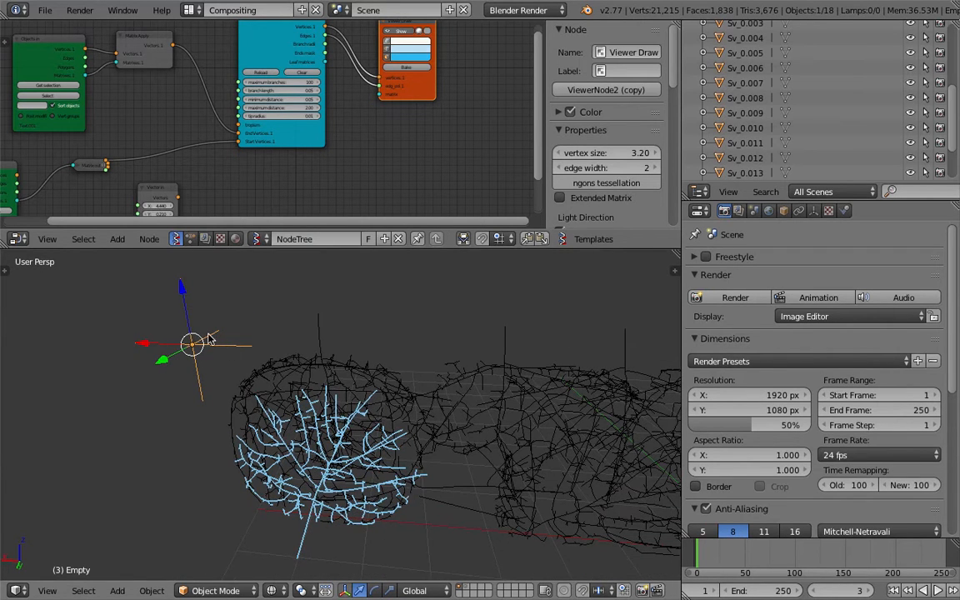
click(338, 321)
key(Left)
click(405, 67)
Step: Move the Empty below the letter u, regrow the branches at frame 3 and bake them
middle_drag(377, 333, 476, 399)
key(g)
key(shift+y)
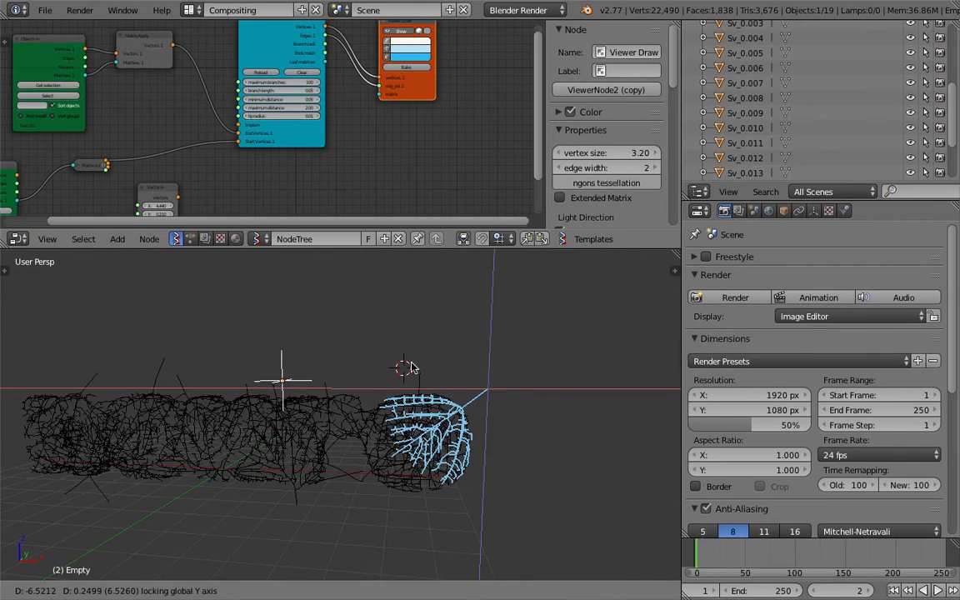
click(402, 379)
middle_drag(336, 400, 394, 389)
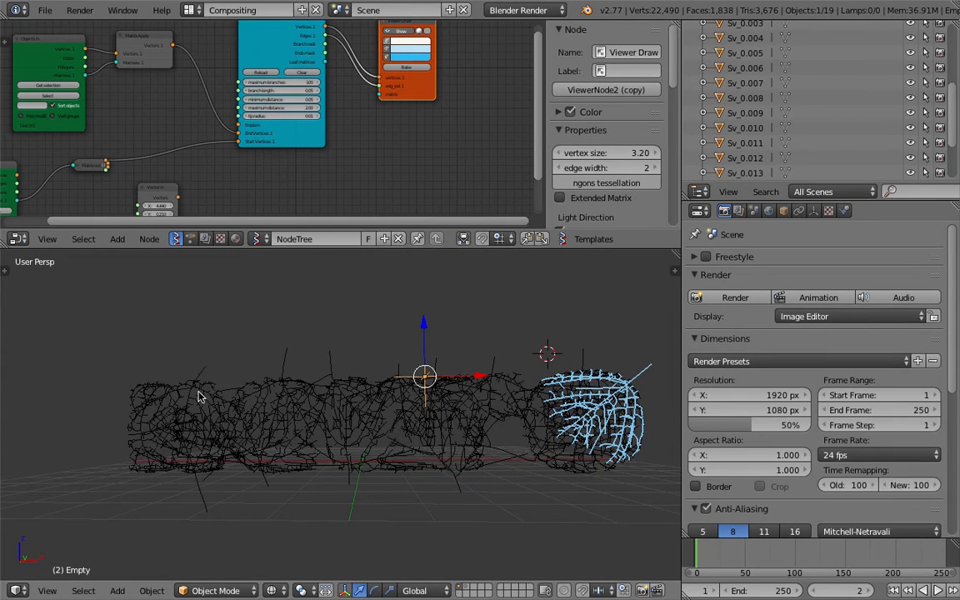
middle_drag(441, 429, 348, 454)
key(g)
click(300, 561)
middle_drag(300, 557, 348, 489)
key(g)
click(340, 504)
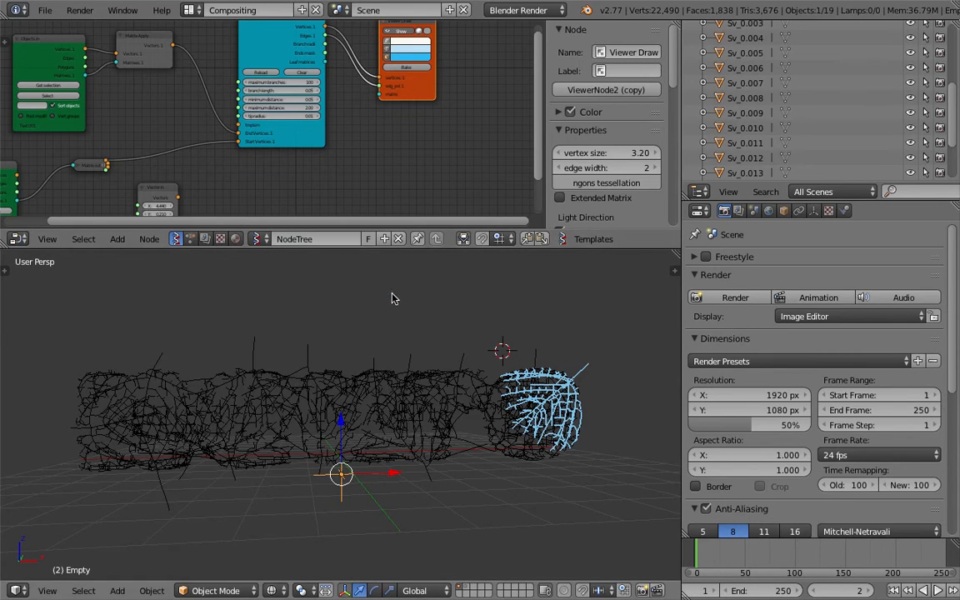
key(Right)
click(408, 70)
Step: Move the Empty above the gap between the letters n and e, regrow the branches at frame 4 and bake them
middle_drag(405, 425, 381, 442)
key(g)
click(268, 326)
middle_drag(269, 323, 282, 296)
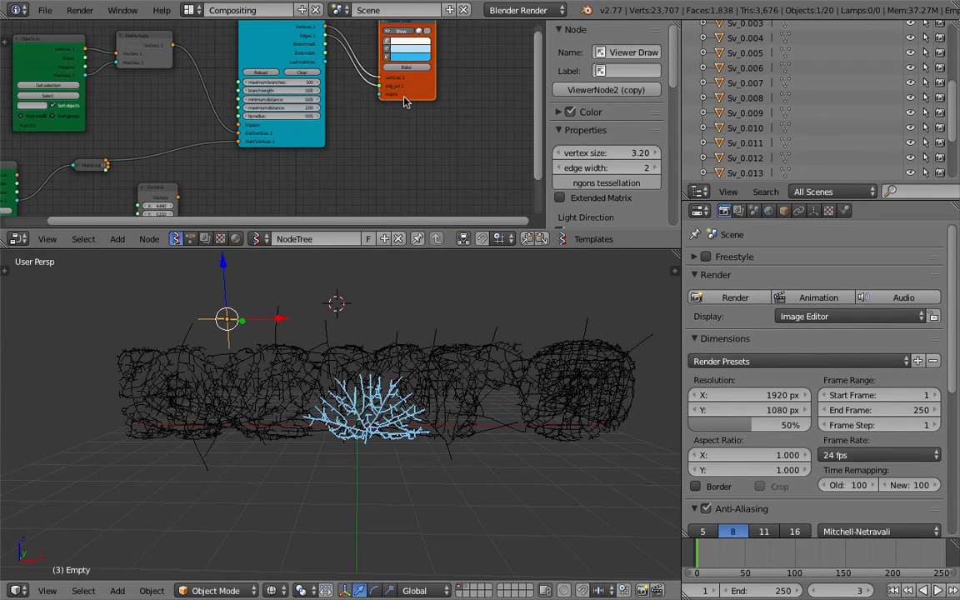
key(Right)
click(408, 70)
Step: Move the Empty below the gap between the letters r and o, regrow the branches at frame 5 and bake them
scroll(310, 367, down, 2)
middle_drag(298, 369, 325, 400)
key(g)
click(506, 546)
middle_drag(455, 511, 519, 487)
key(g)
click(560, 427)
middle_drag(502, 431, 502, 386)
key(g)
click(384, 432)
middle_drag(350, 458, 2, 484)
key(g)
click(22, 428)
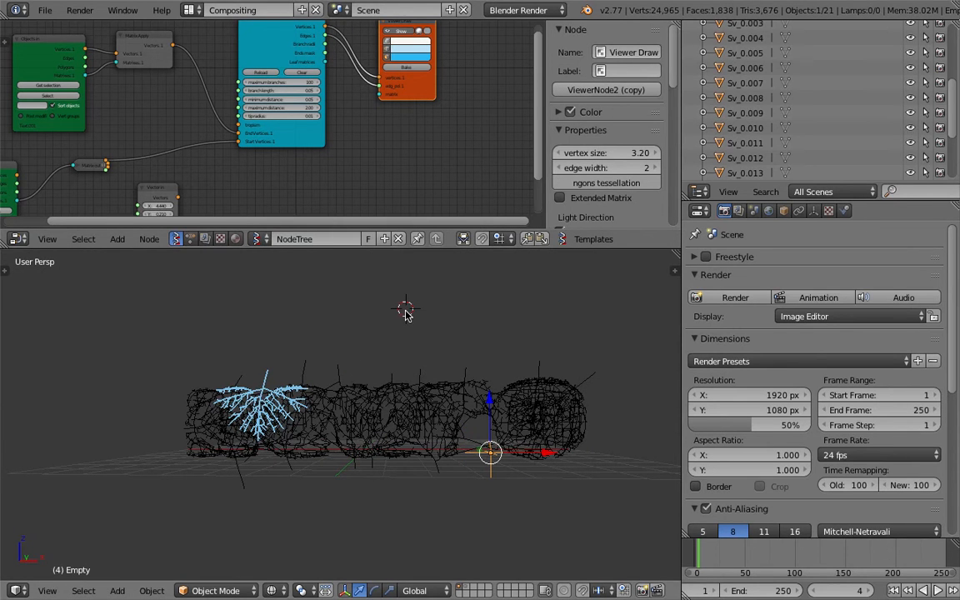
key(Right)
click(408, 72)
Step: Move the Empty in front of the face of the letter n, regrow the branches at frame 6 and bake them
middle_drag(472, 396, 509, 413)
key(g)
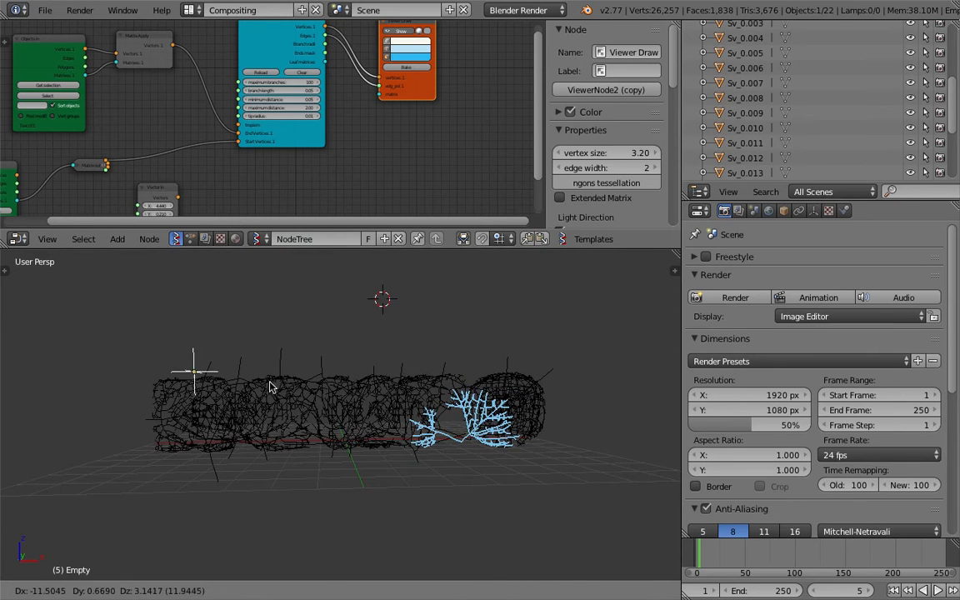
click(238, 379)
middle_drag(238, 380, 383, 467)
key(g)
click(455, 444)
middle_drag(454, 444, 426, 425)
key(g)
click(434, 426)
click(463, 337)
key(Right)
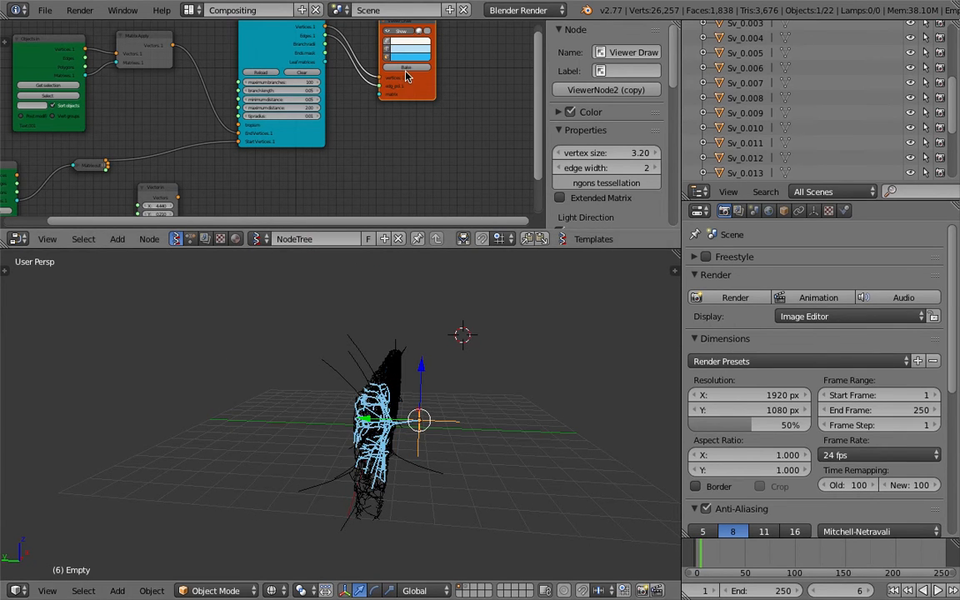
click(406, 71)
Step: Move the Empty from the face of the letter n to the upper edge of the letter e
middle_drag(527, 422, 360, 446)
key(g)
click(484, 395)
Step: Add a Vector in node with Z set to -0.400 and connect its vectors to the tree generator's tropism input
middle_drag(164, 119, 207, 146)
scroll(213, 154, up, 4)
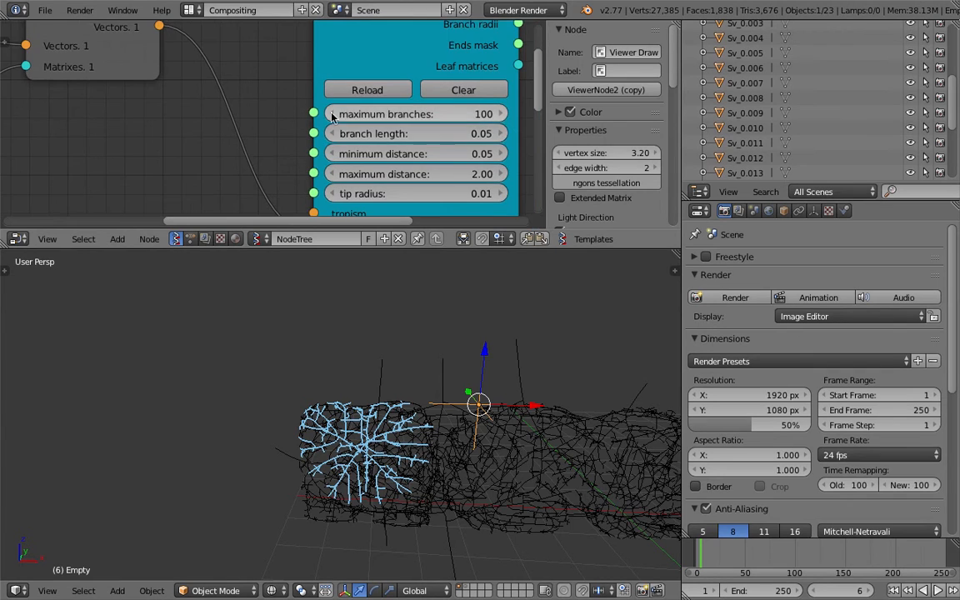
middle_drag(318, 138, 284, 103)
scroll(308, 175, down, 1)
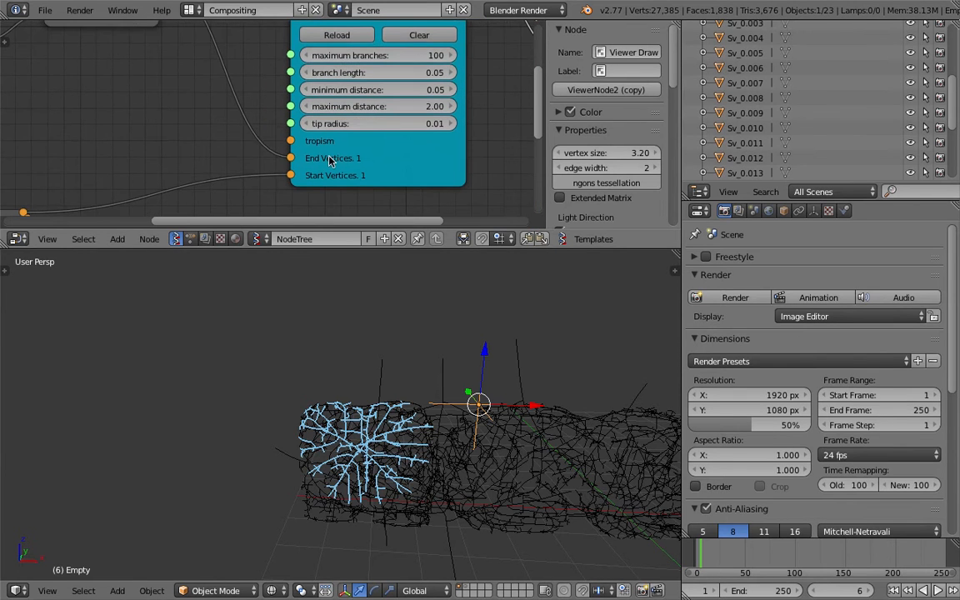
middle_drag(448, 396, 391, 401)
middle_drag(503, 410, 354, 375)
middle_drag(517, 410, 430, 375)
key(shift+a)
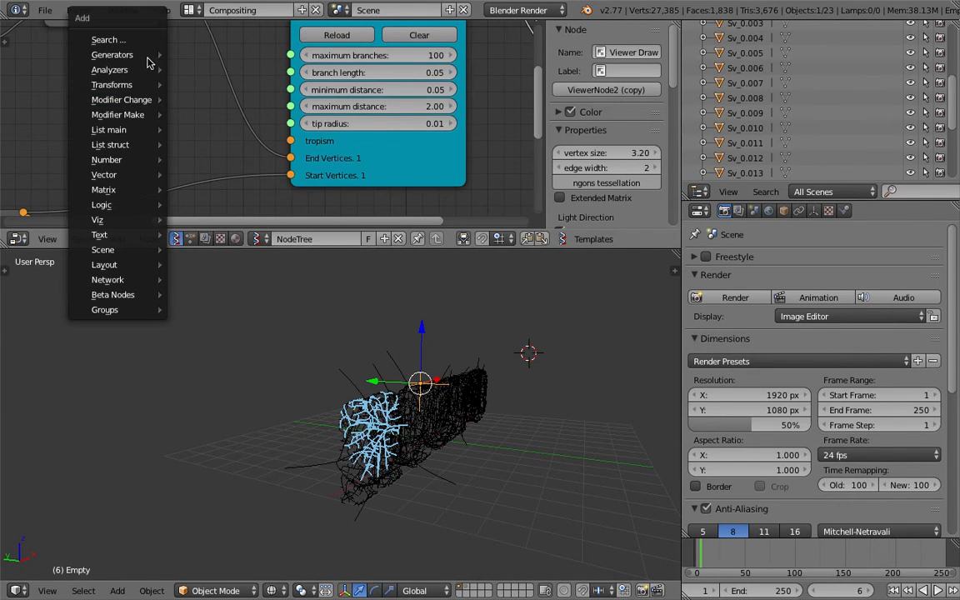
click(139, 40)
text(vec)
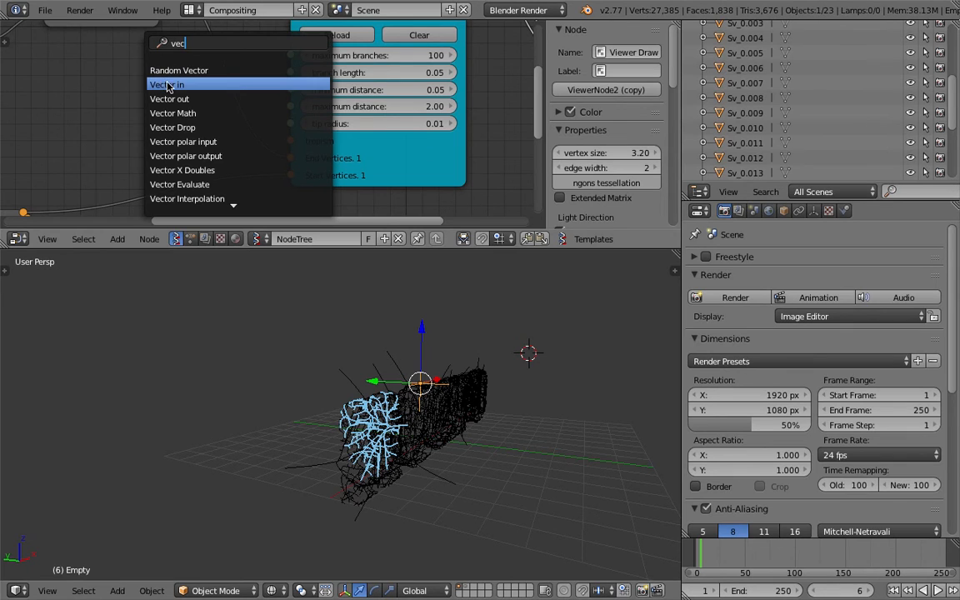
click(166, 85)
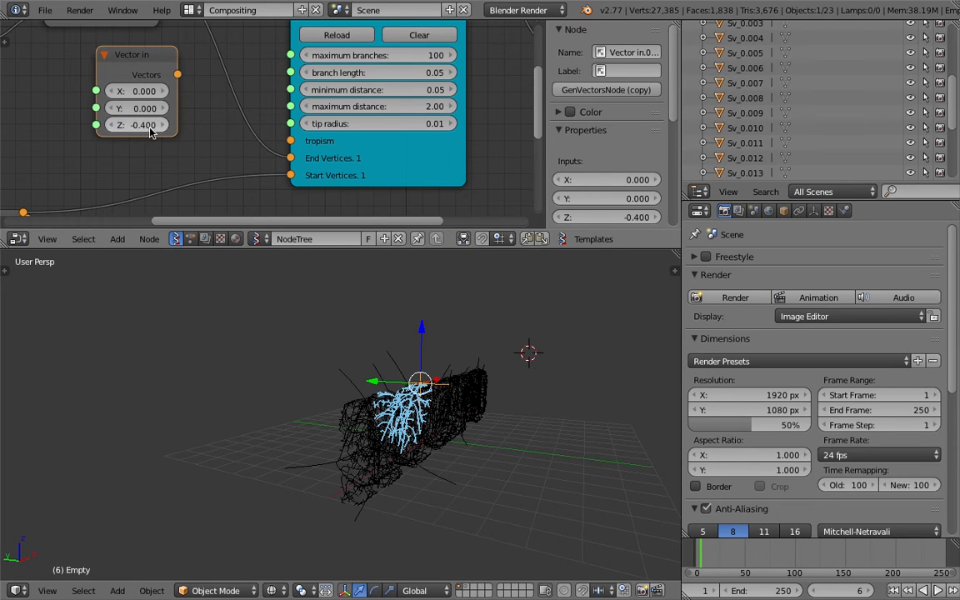
drag(177, 74, 248, 120)
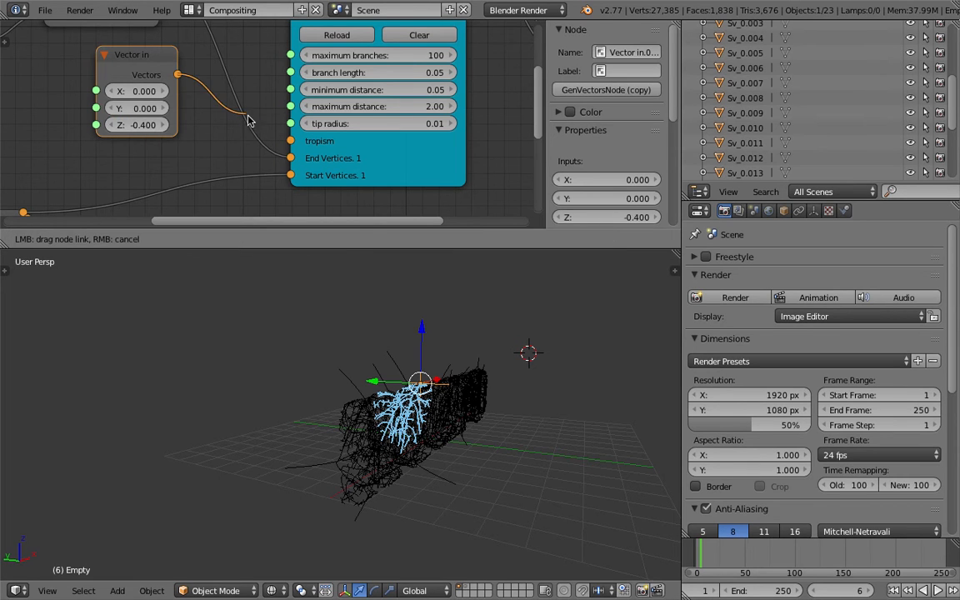
Step: Move the Empty in front of the word's upper edge, regrow the branches at frame 7 and bake them
middle_drag(437, 417, 447, 404)
scroll(447, 404, up, 1)
middle_drag(425, 370, 450, 375)
key(g)
click(477, 393)
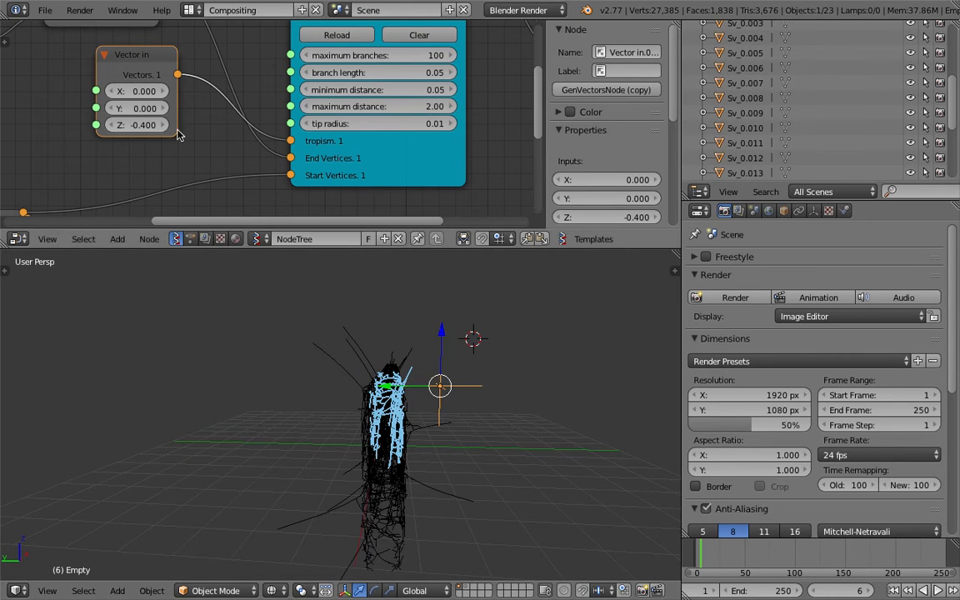
click(561, 494)
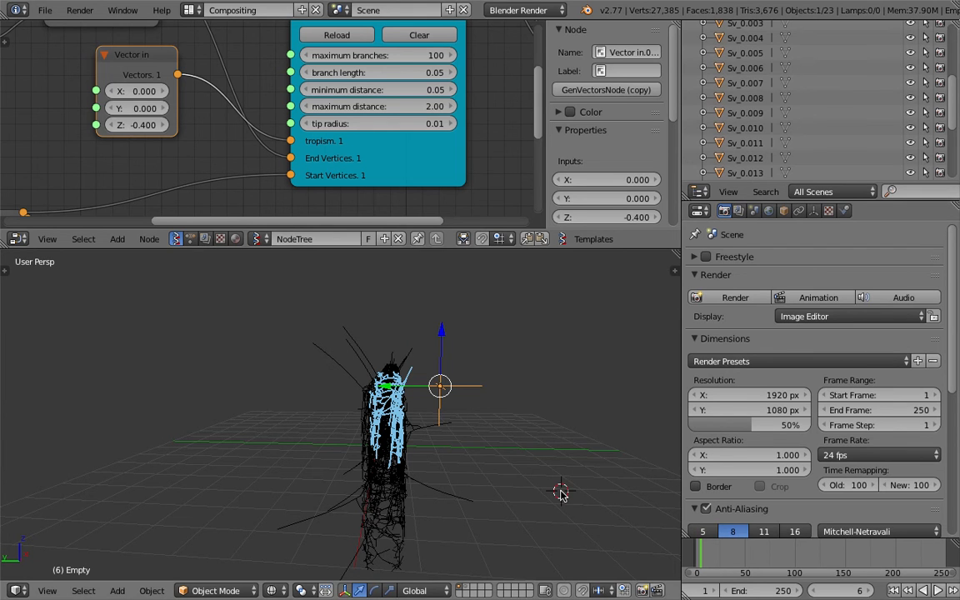
key(Right)
middle_drag(447, 407, 534, 405)
scroll(439, 122, down, 4)
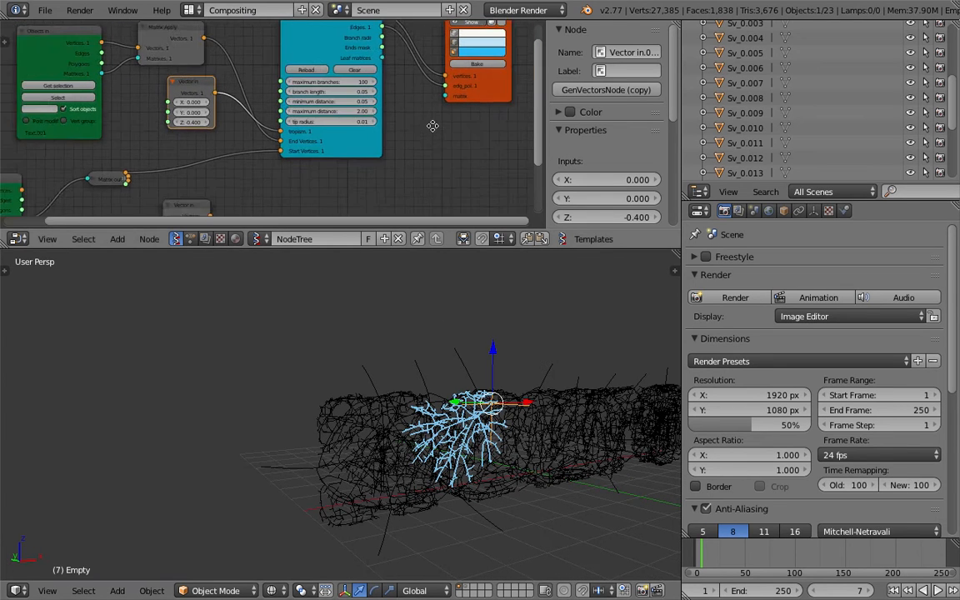
middle_drag(439, 123, 386, 140)
click(425, 83)
Step: Hide the node properties and widen the node editor and 3D view
shift+middle_drag(458, 328, 356, 331)
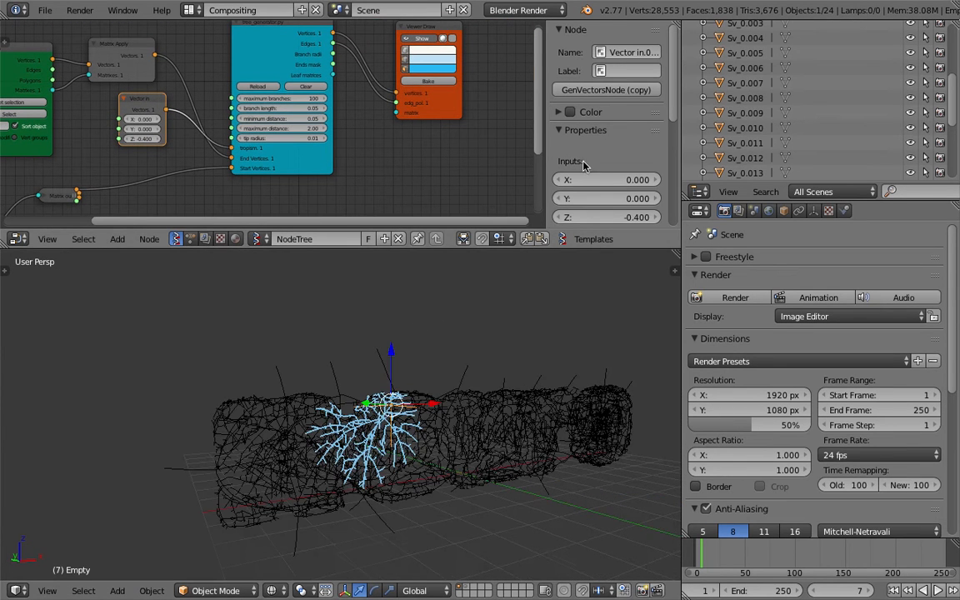
drag(544, 144, 634, 167)
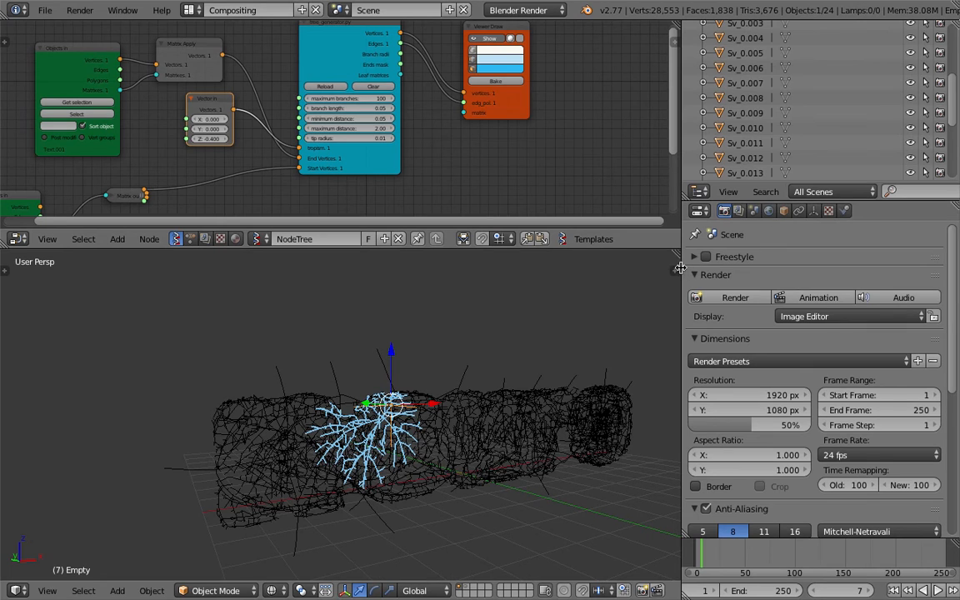
drag(682, 275, 791, 300)
Step: Move the Empty to another spot along the word's upper edge, regrow the branches at frame 8 and bake them
middle_drag(672, 329, 409, 337)
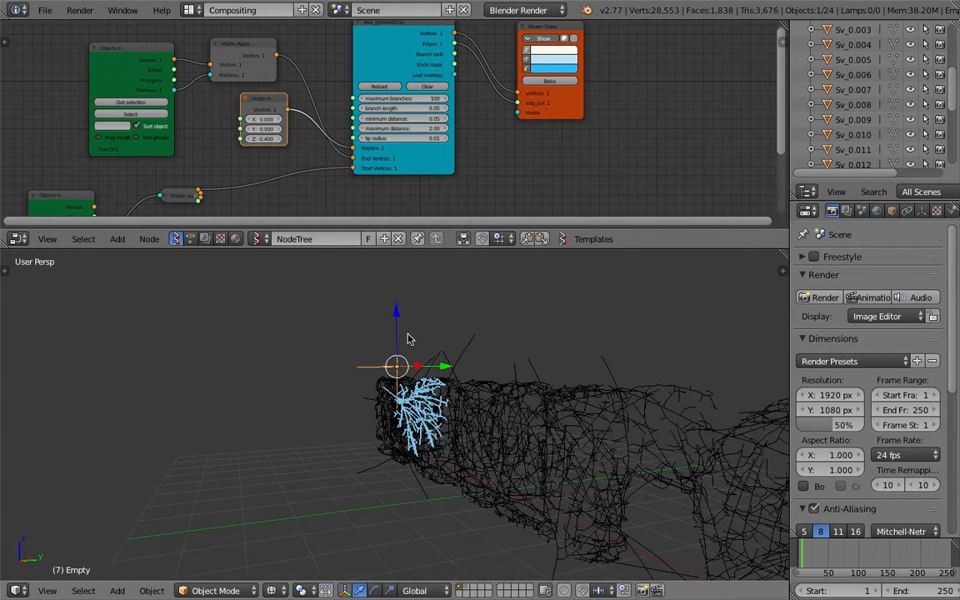
click(531, 274)
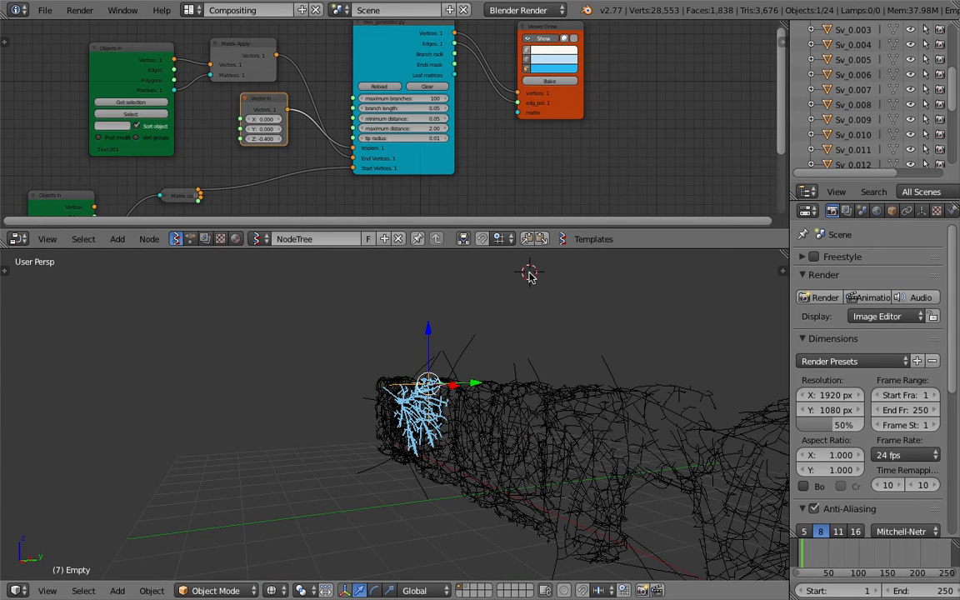
key(Right)
middle_drag(532, 308, 541, 316)
click(537, 82)
Step: Move the Empty clear of the word, out beyond the letter n
middle_drag(509, 377, 467, 373)
key(g)
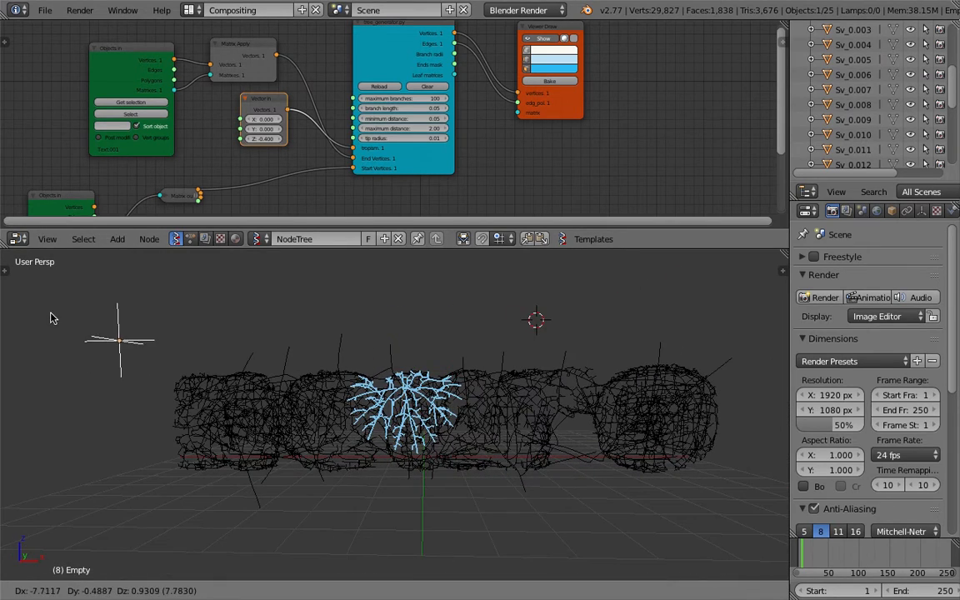
click(201, 370)
Step: Cut the links from the tree generator to the Viewer Draw node and move that node aside
scroll(503, 154, down, 1)
mouse_move(509, 166)
middle_down()
mouse_move(490, 172)
mouse_move(482, 201)
middle_up()
click(520, 75)
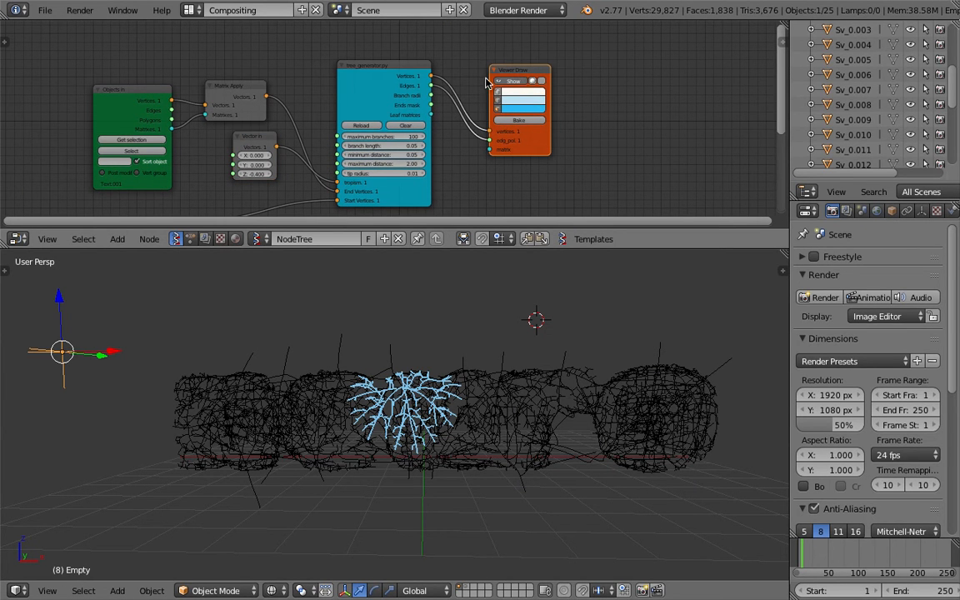
ctrl+drag(451, 151, 451, 156)
drag(512, 73, 543, 64)
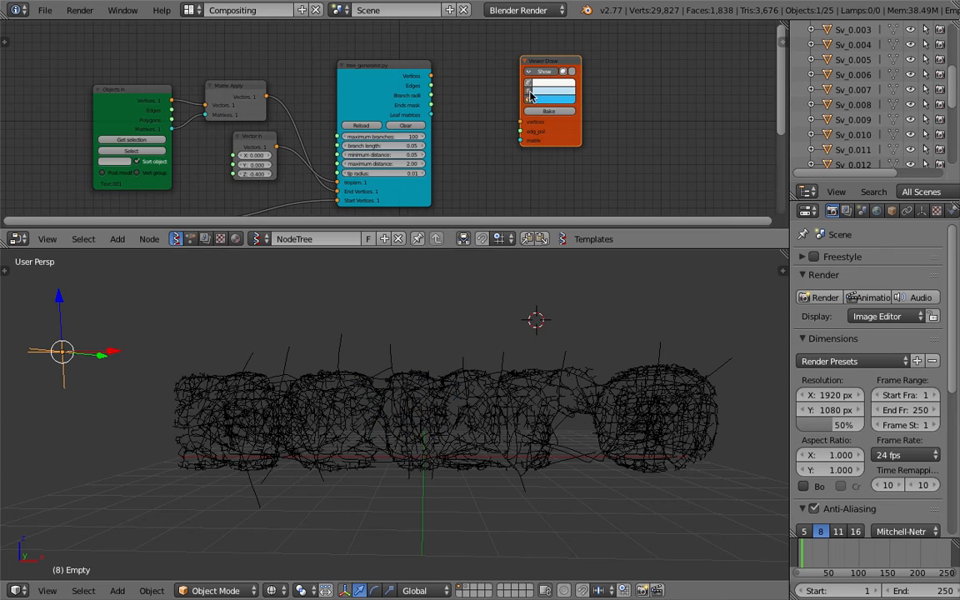
Step: Select the baked branch mesh at the upper part of the letter e as the active object
middle_drag(459, 359, 435, 370)
scroll(396, 378, down, 3)
scroll(395, 400, up, 2)
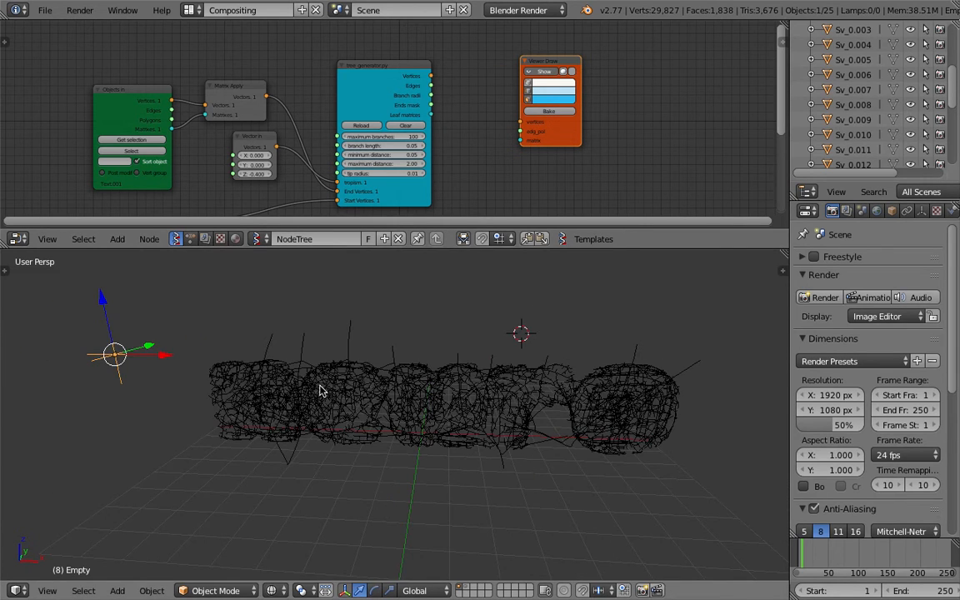
scroll(333, 386, up, 2)
scroll(469, 201, down, 2)
middle_drag(465, 179, 463, 139)
middle_drag(478, 385, 496, 360)
scroll(497, 360, down, 1)
right_click(483, 424)
scroll(410, 409, down, 2)
right_click(324, 396)
right_click(319, 429)
right_click(331, 390)
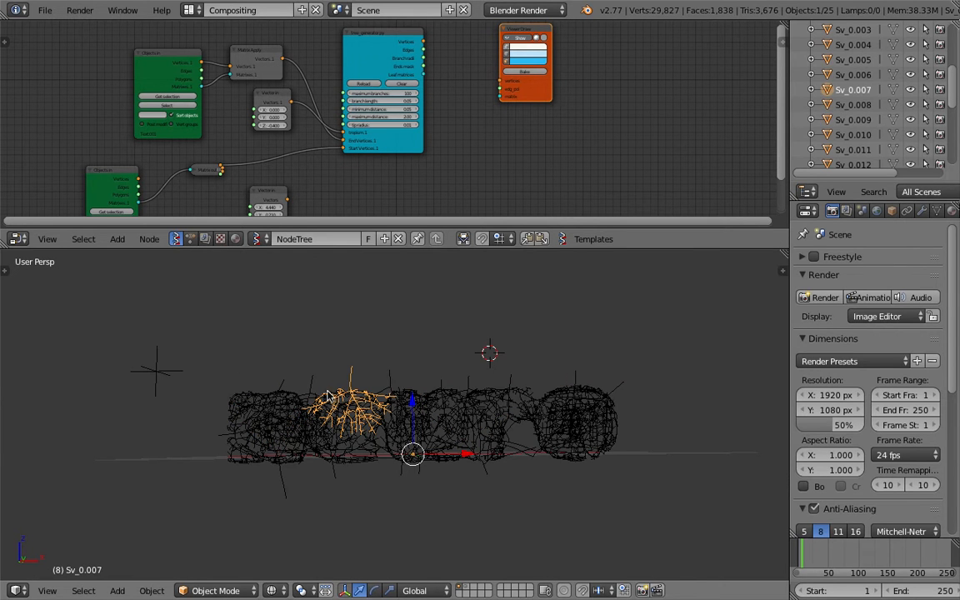
key(b)
drag(251, 345, 642, 505)
key(a)
Step: Box-select all the baked branch meshes of the word and join them into one object
middle_drag(587, 359, 363, 377)
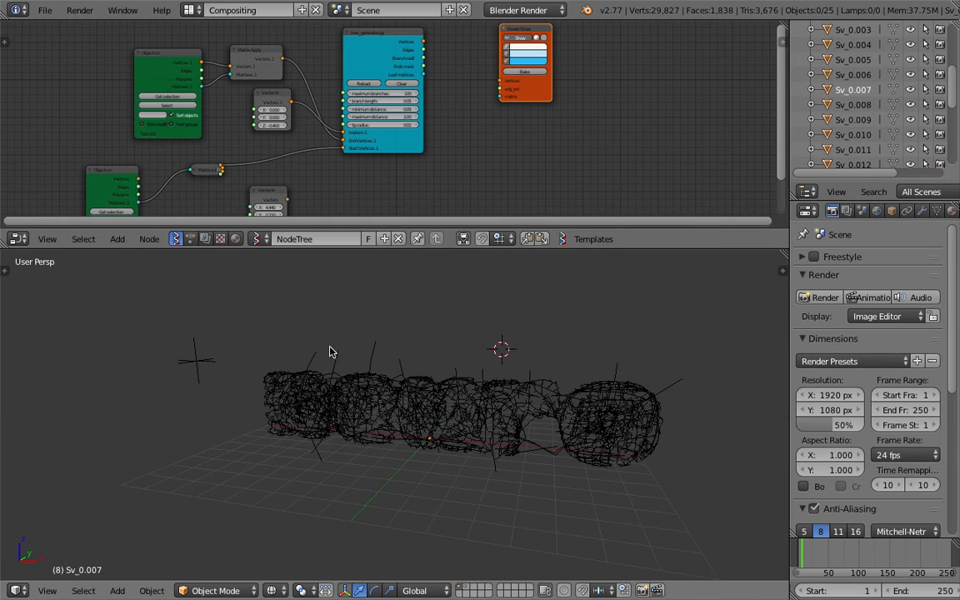
key(b)
drag(289, 326, 658, 497)
middle_drag(658, 497, 624, 455)
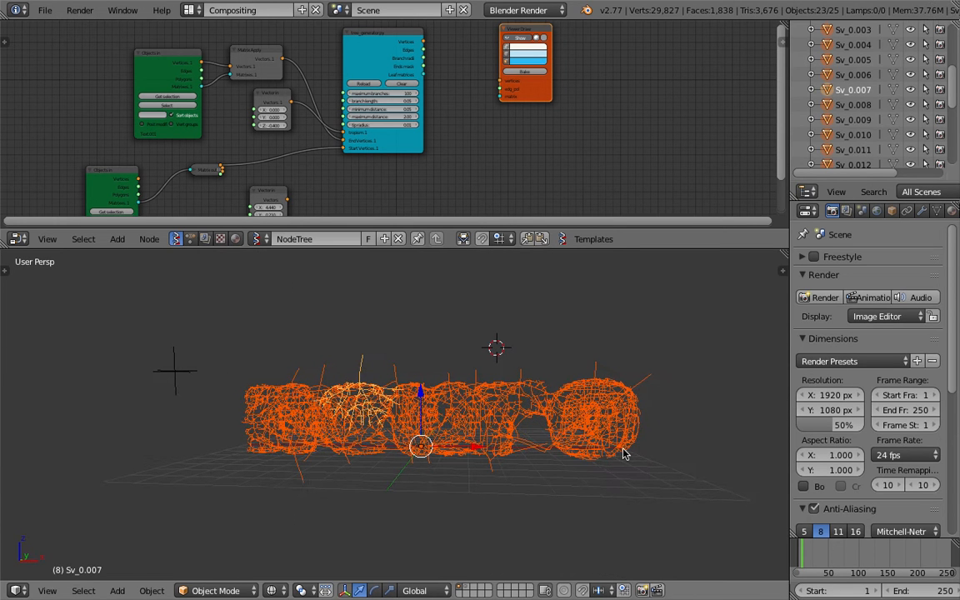
key(ctrl+j)
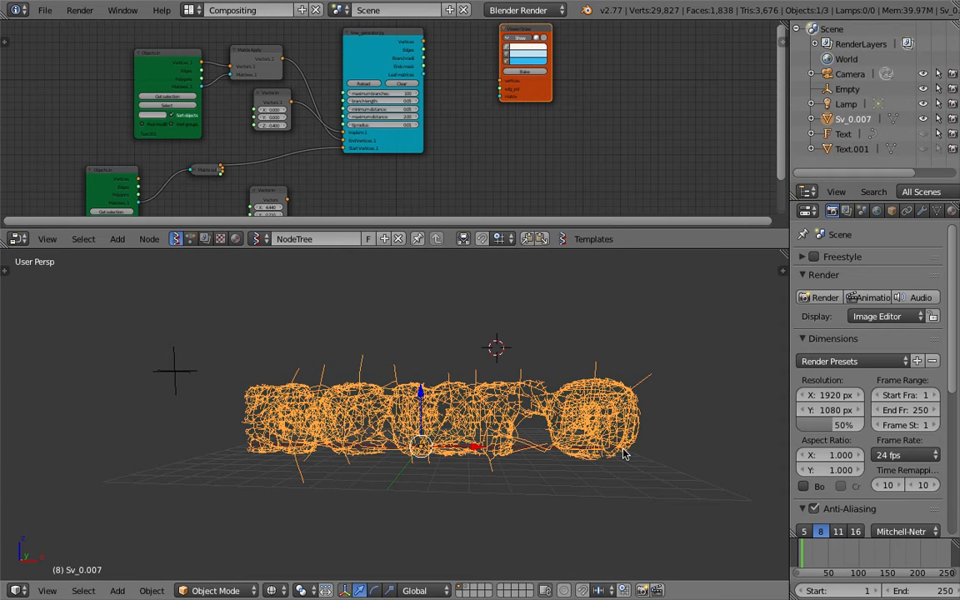
Step: Save the Blender file with the joined branch mesh over the existing version
scroll(572, 388, up, 6)
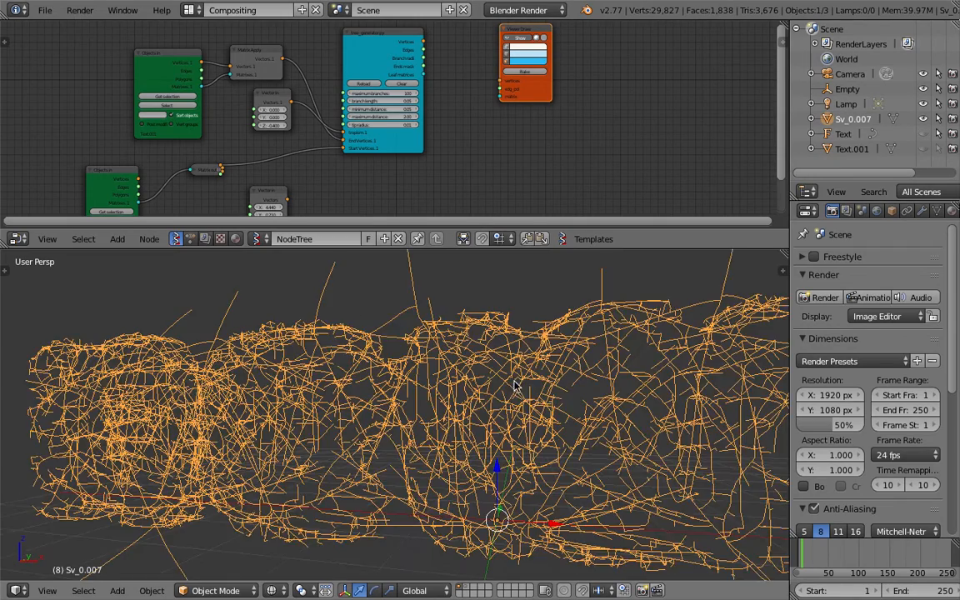
scroll(513, 397, down, 8)
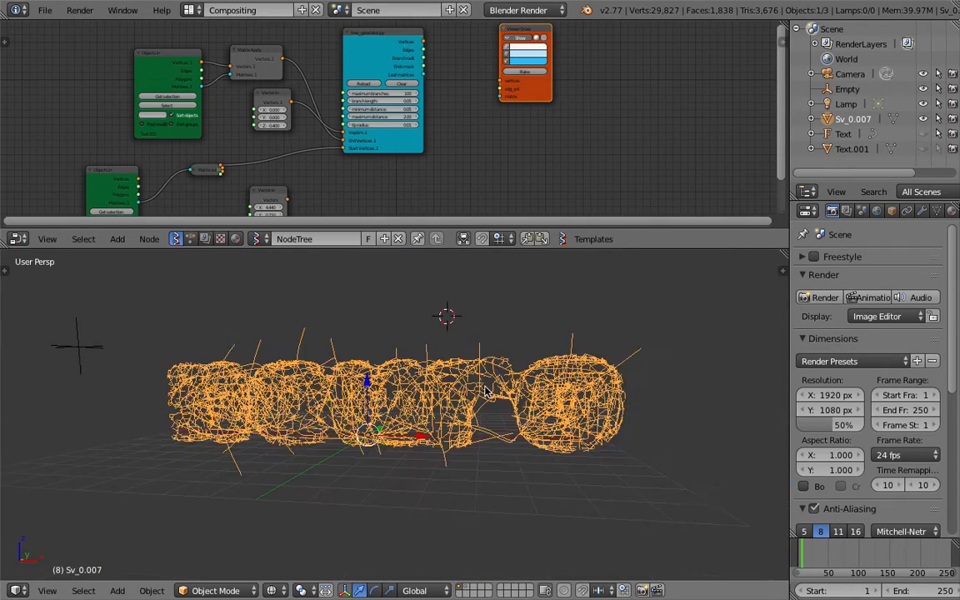
middle_drag(472, 399, 510, 388)
key(ctrl+s)
click(479, 397)
scroll(467, 389, up, 2)
scroll(464, 397, up, 2)
scroll(512, 395, down, 4)
middle_drag(385, 405, 517, 397)
key(ctrl+s)
click(517, 396)
Step: Rename the node tree as TreeGeneratorSetup
scroll(500, 384, down, 1)
middle_drag(395, 329, 422, 300)
scroll(385, 206, down, 1)
scroll(383, 206, down, 1)
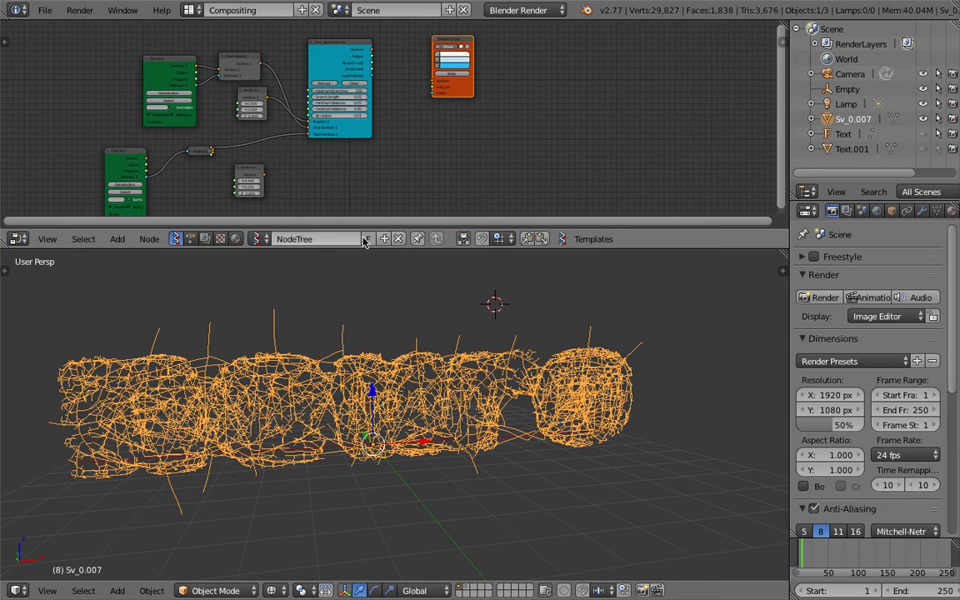
click(345, 238)
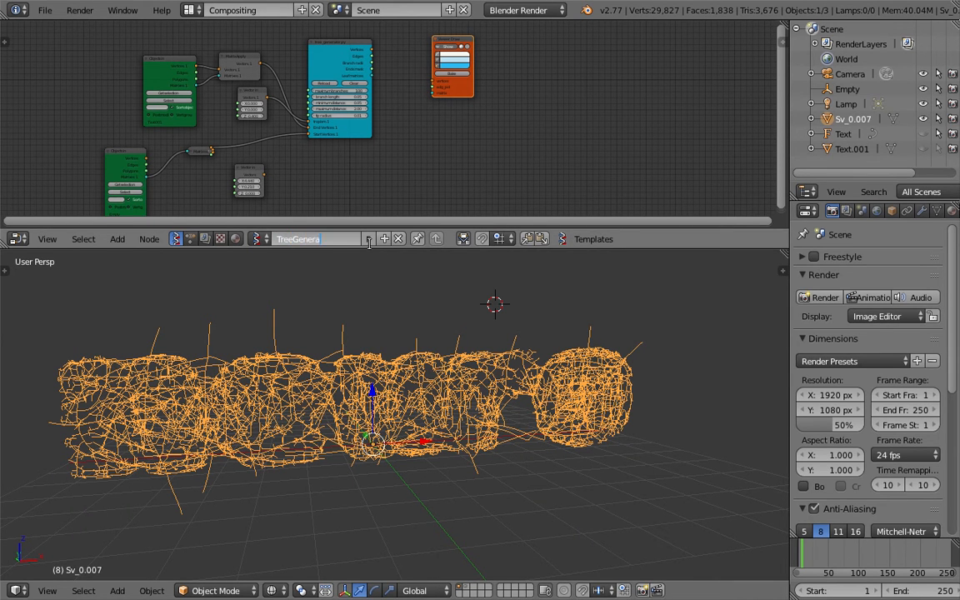
key(Return)
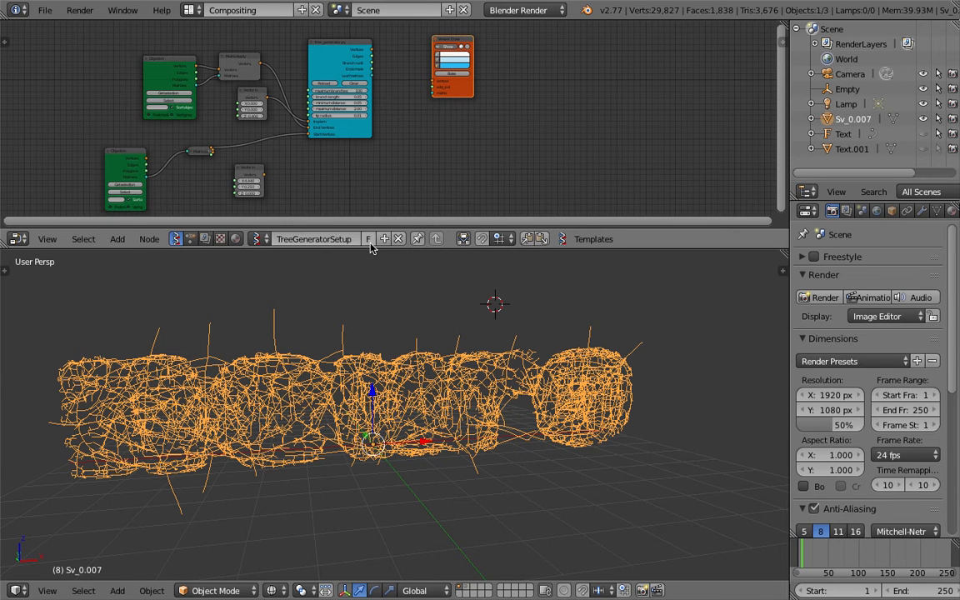
Step: Create a new empty node tree and add a Pipe node to it
click(385, 240)
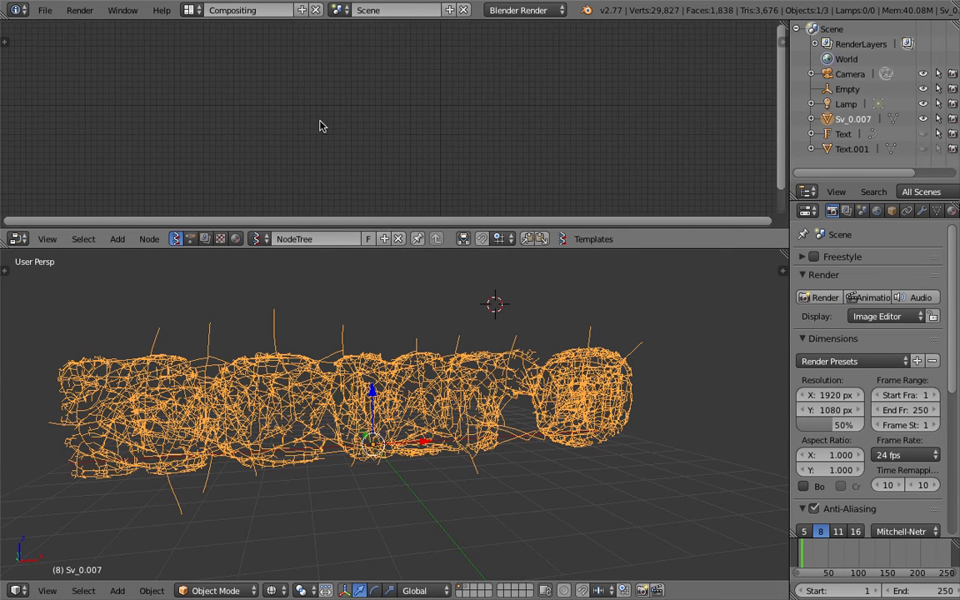
key(space)
text(pipe)
key(Return)
click(279, 133)
scroll(236, 95, up, 8)
middle_drag(251, 141, 279, 116)
scroll(238, 101, down, 2)
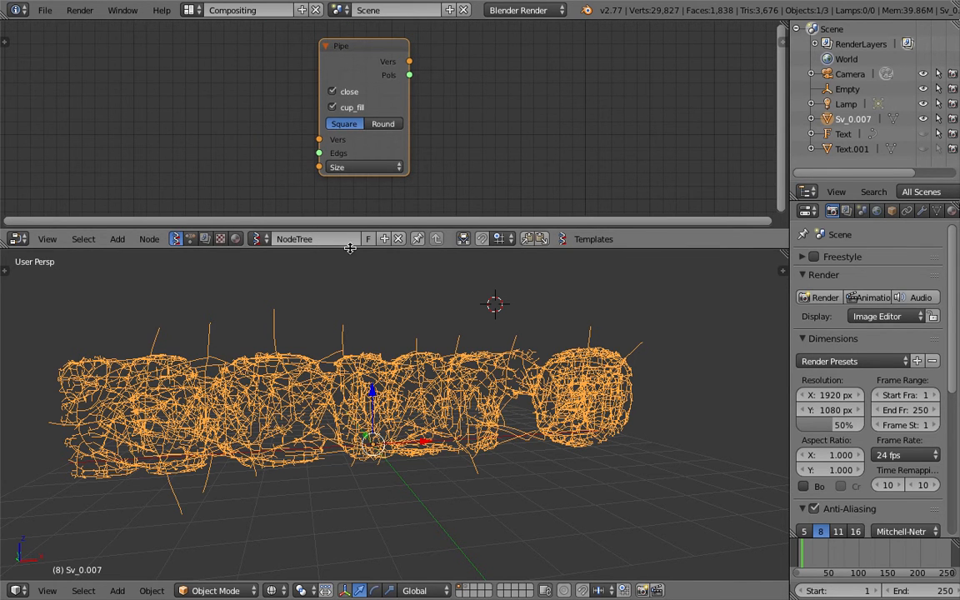
Step: Make the node editor slightly taller and save the file again over the existing version
drag(350, 249, 352, 269)
middle_drag(417, 400, 360, 434)
scroll(385, 413, down, 1)
scroll(367, 435, up, 1)
mouse_move(450, 437)
middle_down()
mouse_move(480, 438)
mouse_move(440, 432)
middle_up()
key(ctrl+s)
click(409, 386)
Step: Duplicate the joined branch mesh and move the copy up along the Z axis, above the original
scroll(440, 395, down, 3)
key(shift+d)
key(z)
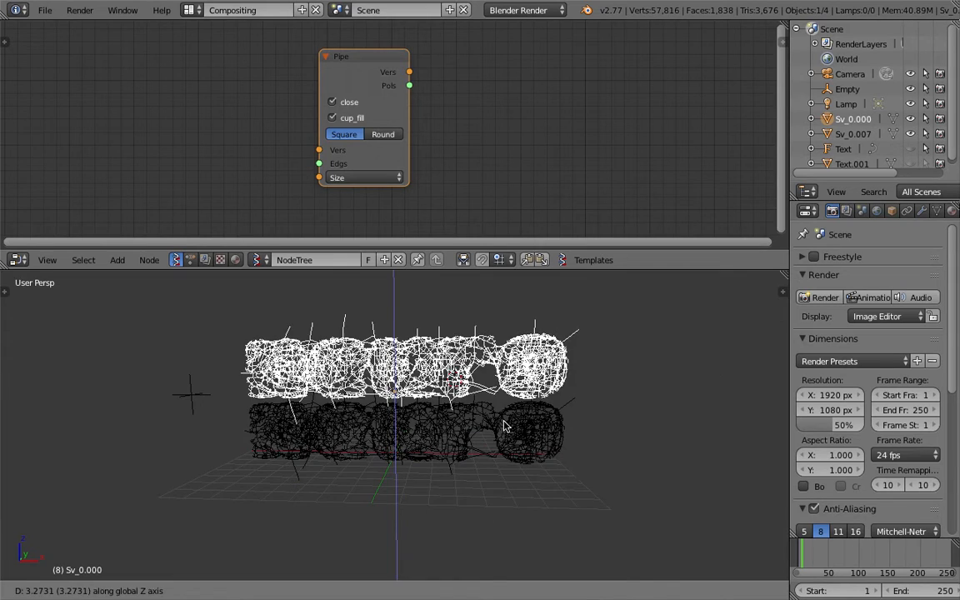
click(506, 408)
Step: Convert the duplicated branch mesh to a curve
scroll(479, 342, up, 1)
scroll(517, 333, up, 1)
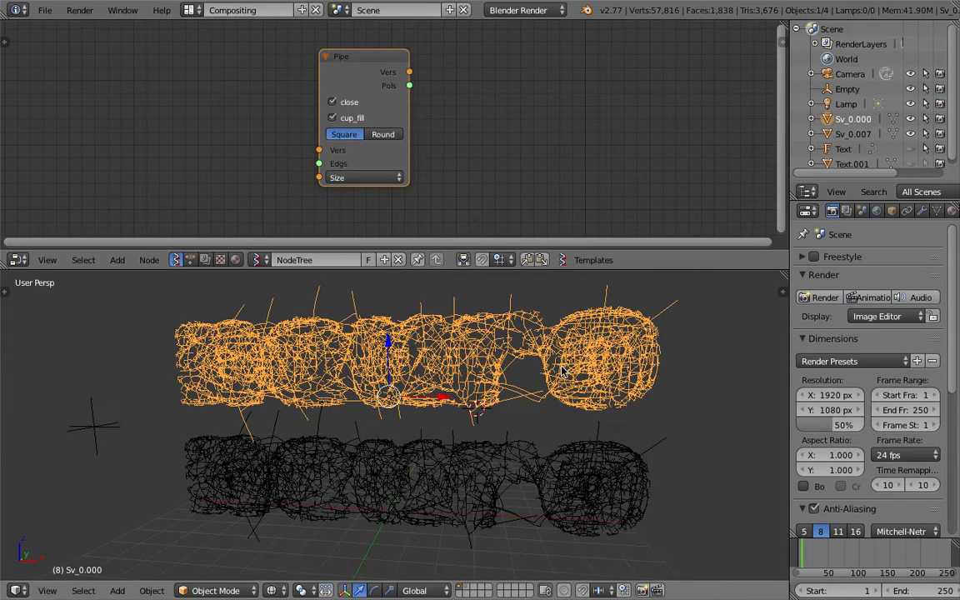
key(space)
text(conv)
key(Return)
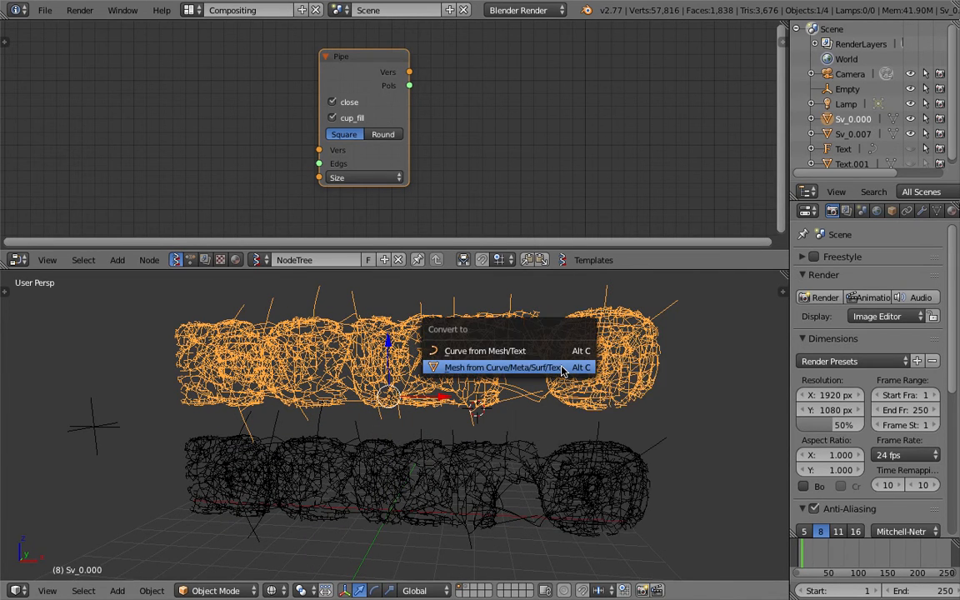
click(493, 352)
Step: Set the converted curve's fill mode to Full, widen the properties editor and bring up the curve's geometry settings
click(932, 211)
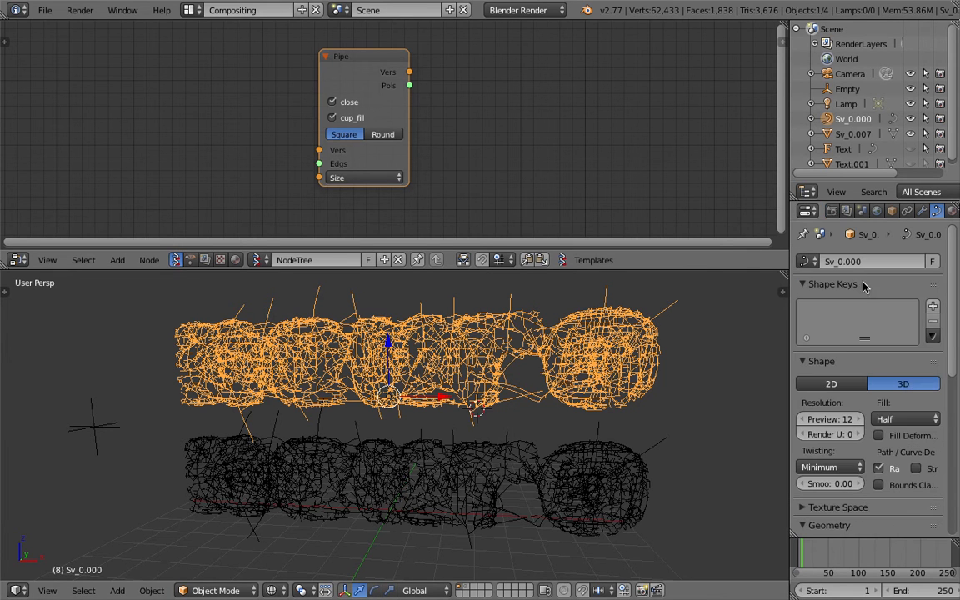
click(906, 420)
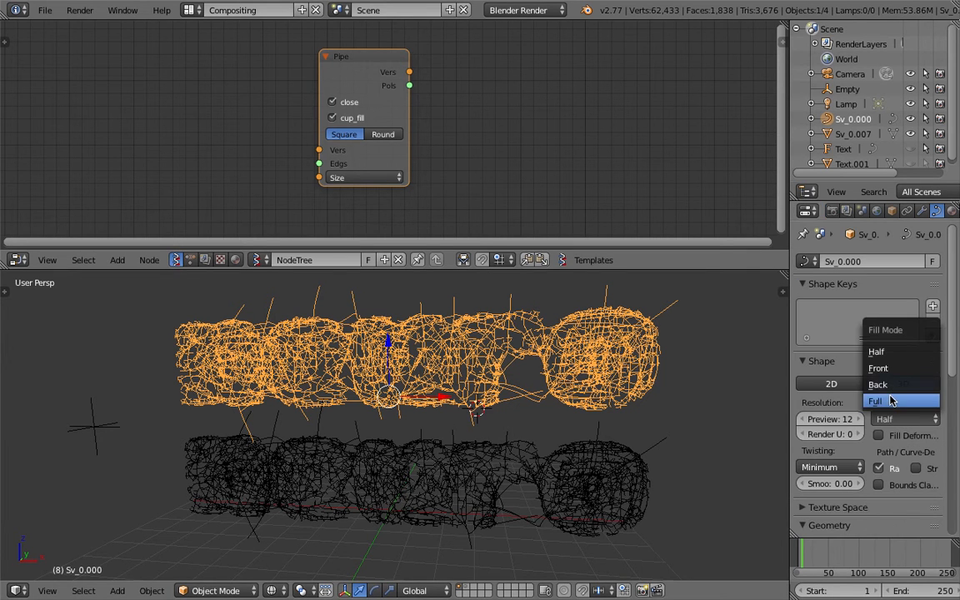
click(891, 401)
drag(790, 317, 744, 311)
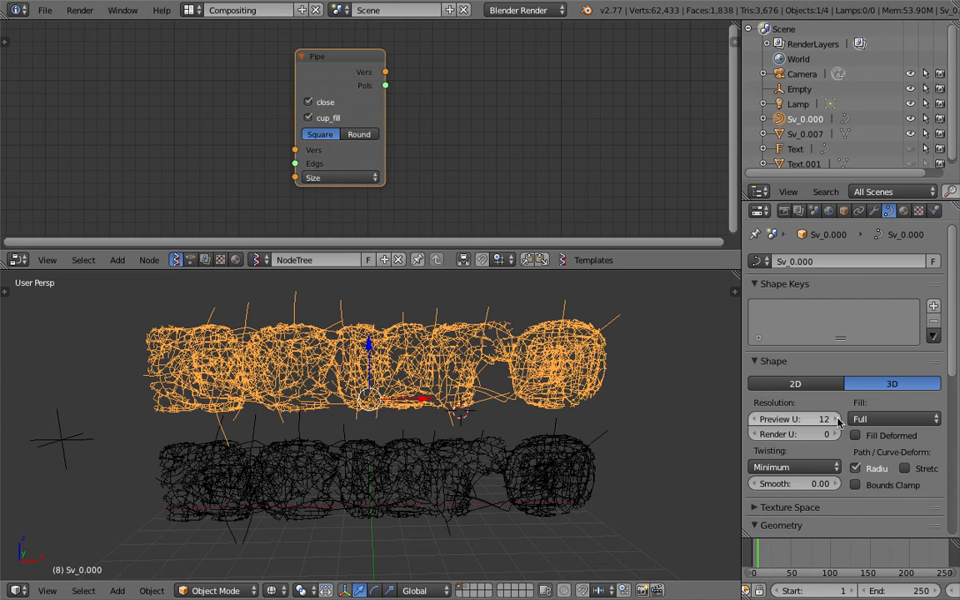
scroll(817, 480, down, 5)
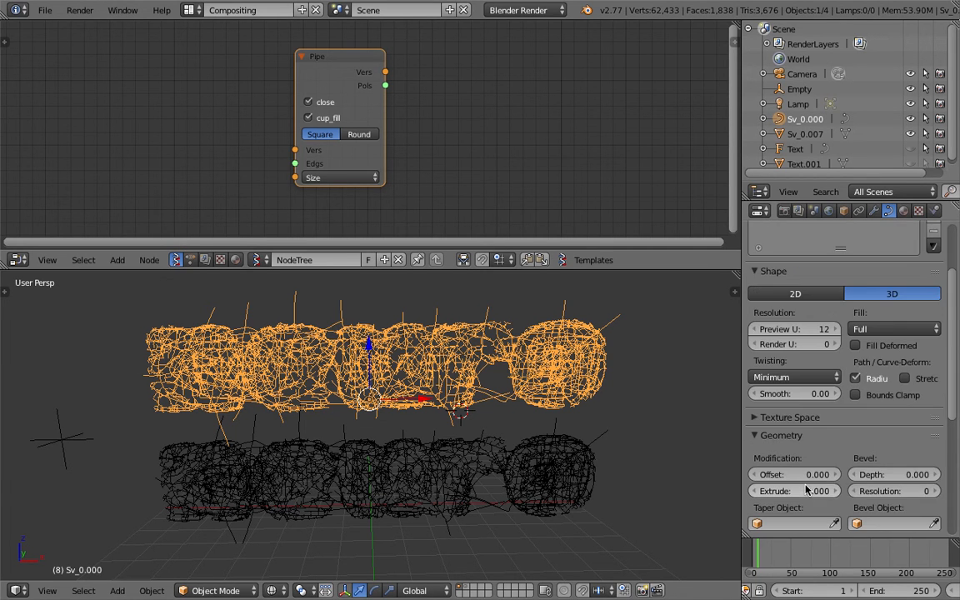
Step: Try thickening the upper branch curve with a small extrude and a bevel depth of 0.003
click(834, 401)
click(835, 401)
click(834, 401)
click(835, 401)
click(936, 384)
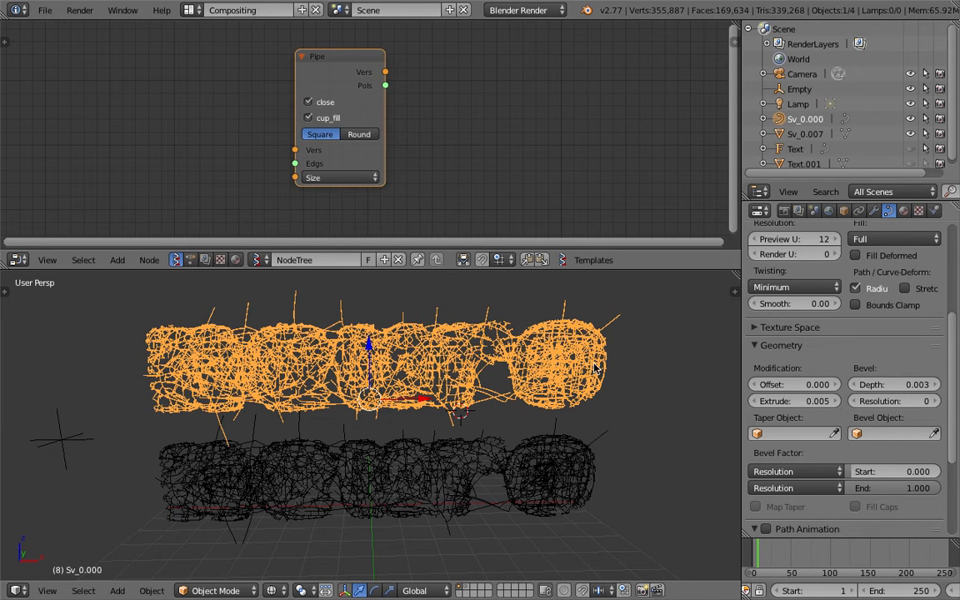
Step: Examine the thickened branches up close and from another angle, using solid shading
scroll(538, 361, up, 2)
key(a)
key(a)
middle_drag(494, 352, 496, 351)
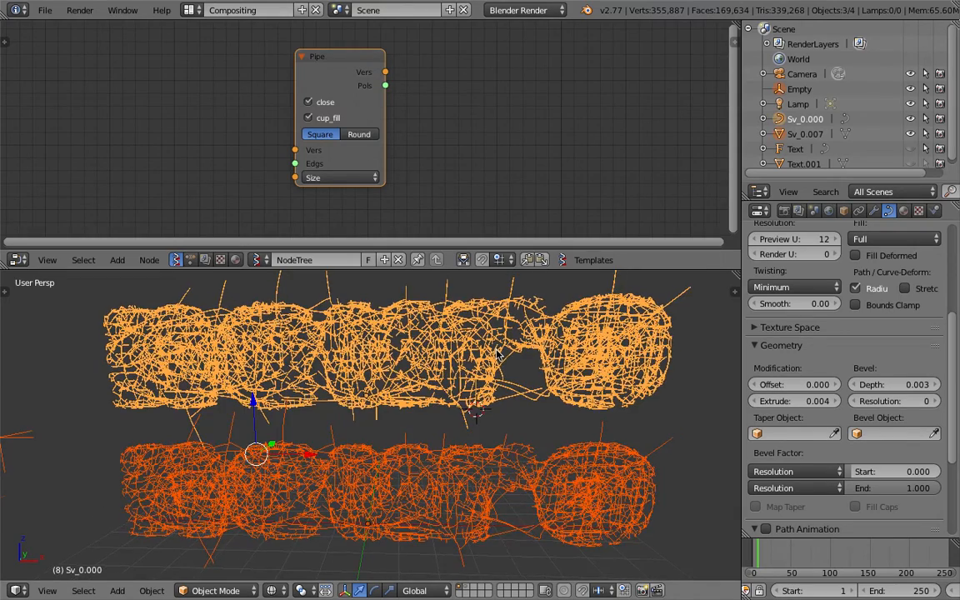
key(a)
scroll(503, 363, up, 5)
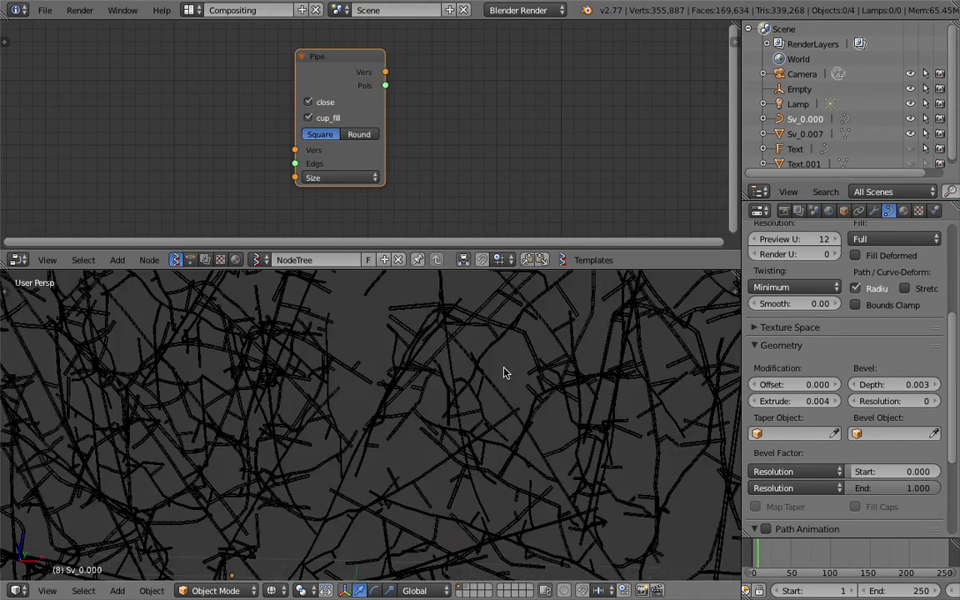
scroll(505, 372, down, 7)
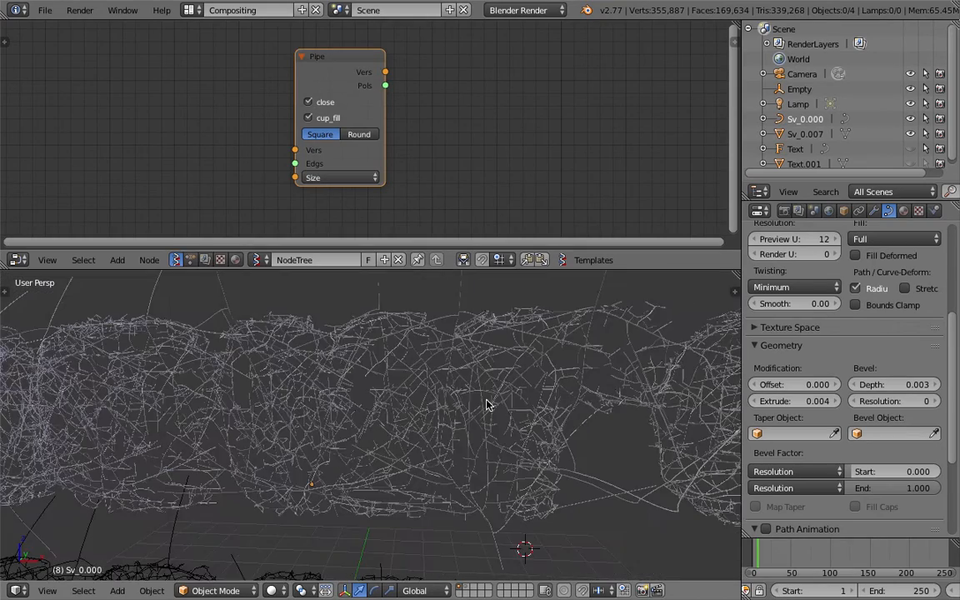
scroll(488, 405, down, 4)
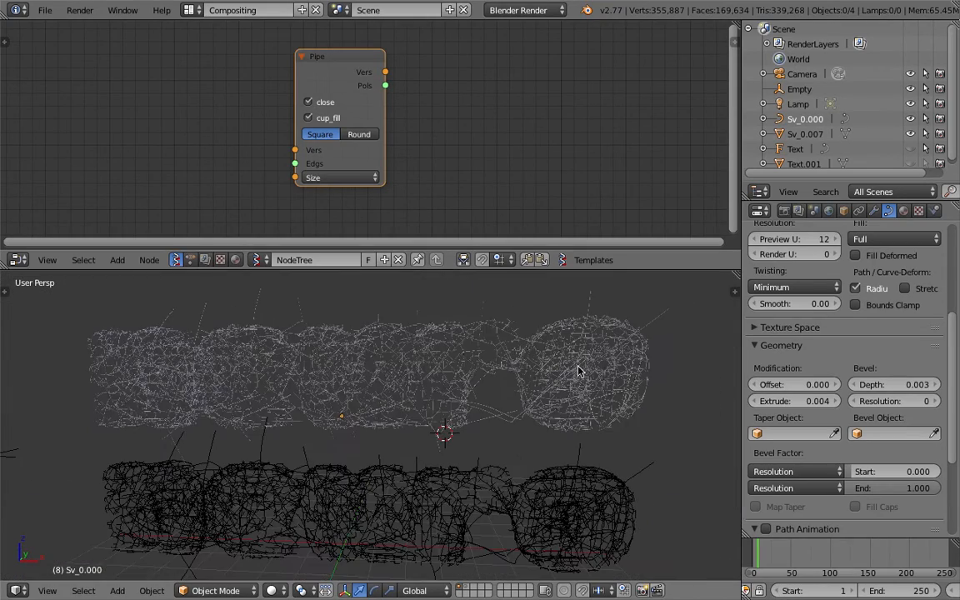
middle_drag(540, 343, 190, 351)
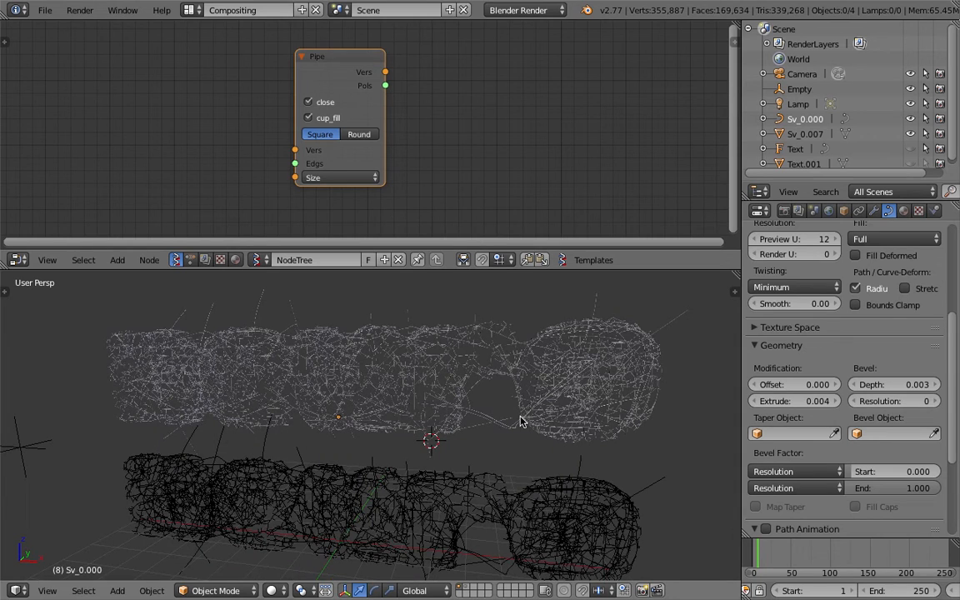
Step: Reset the upper curve's extrude and bevel depth to 0
scroll(955, 235, up, 5)
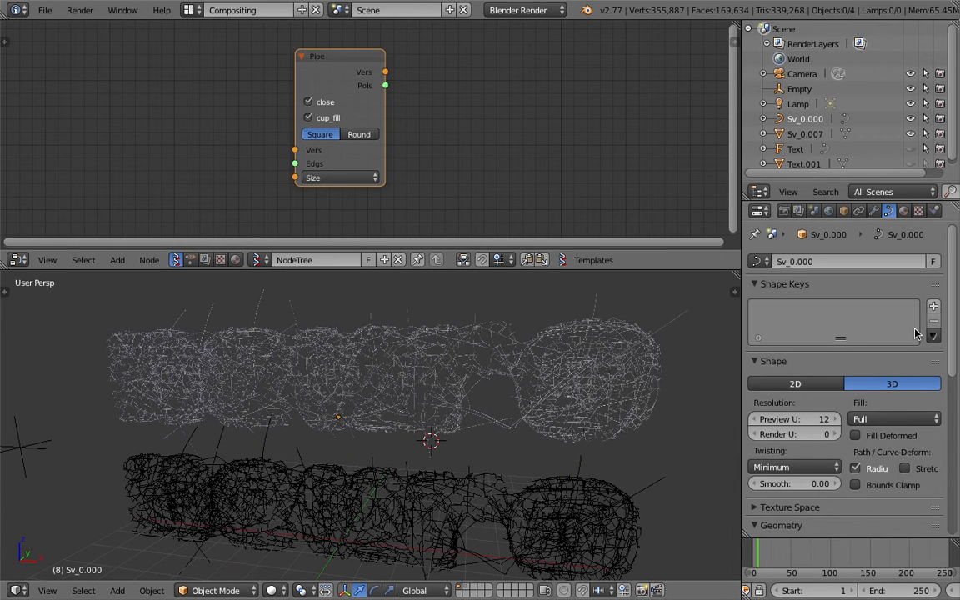
scroll(892, 427, down, 4)
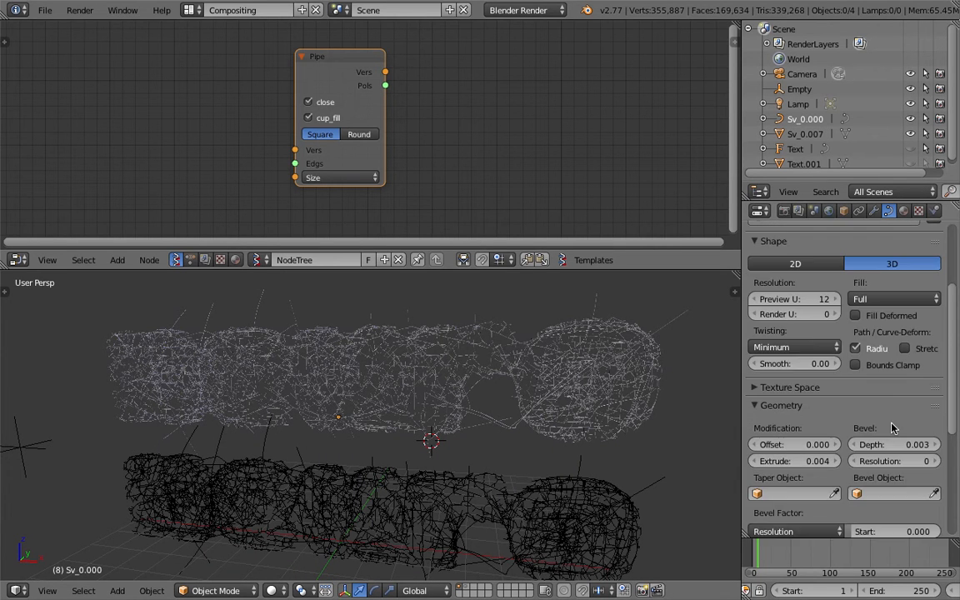
scroll(863, 425, down, 4)
click(817, 341)
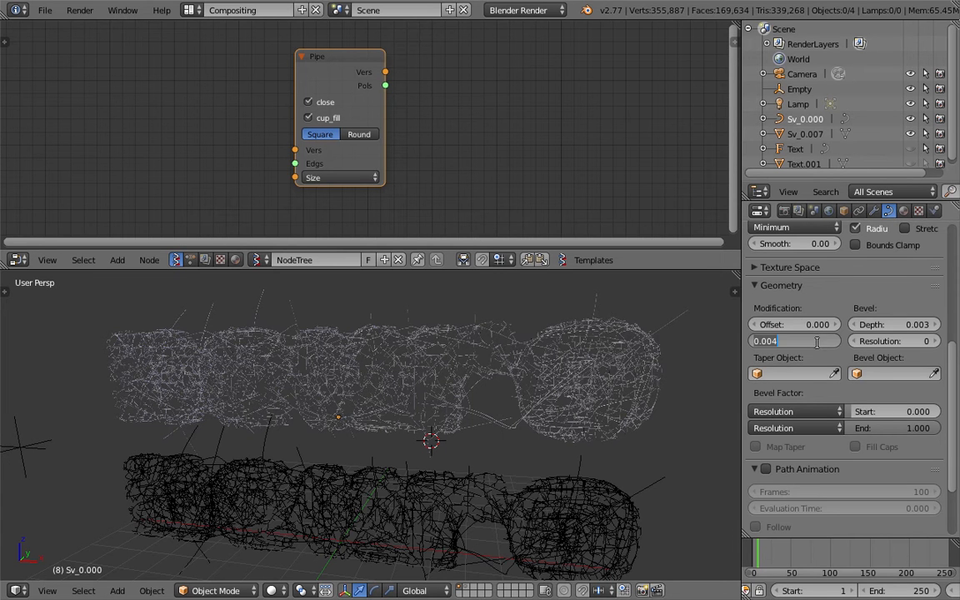
text(0)
key(Return)
text(0)
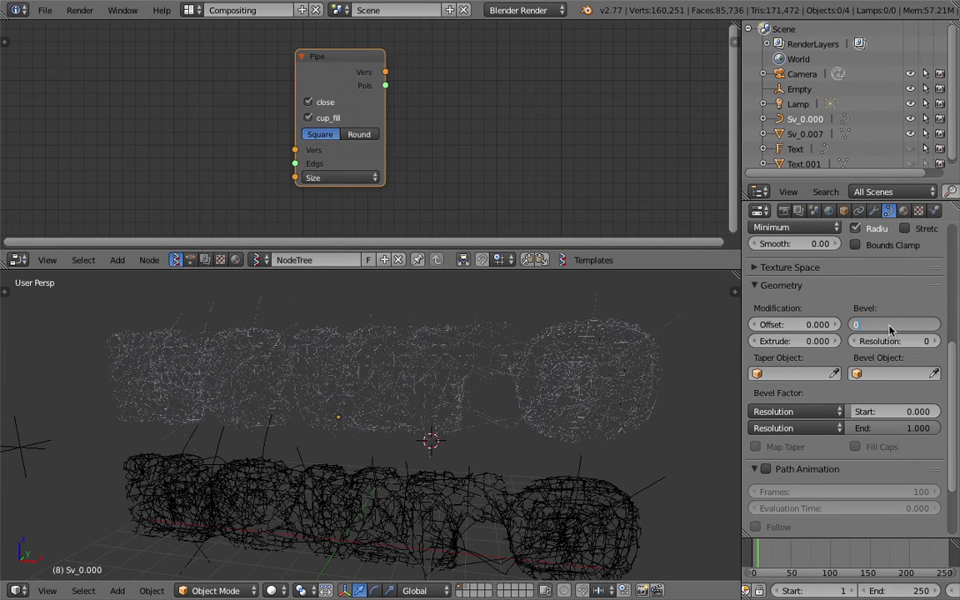
key(Return)
Step: Duplicate the upper branch curve and move the copy along the Y axis, well away from the original
scroll(521, 386, down, 4)
right_click(466, 425)
middle_drag(465, 425, 339, 415)
key(shift+d)
key(y)
click(470, 393)
middle_drag(470, 393, 437, 392)
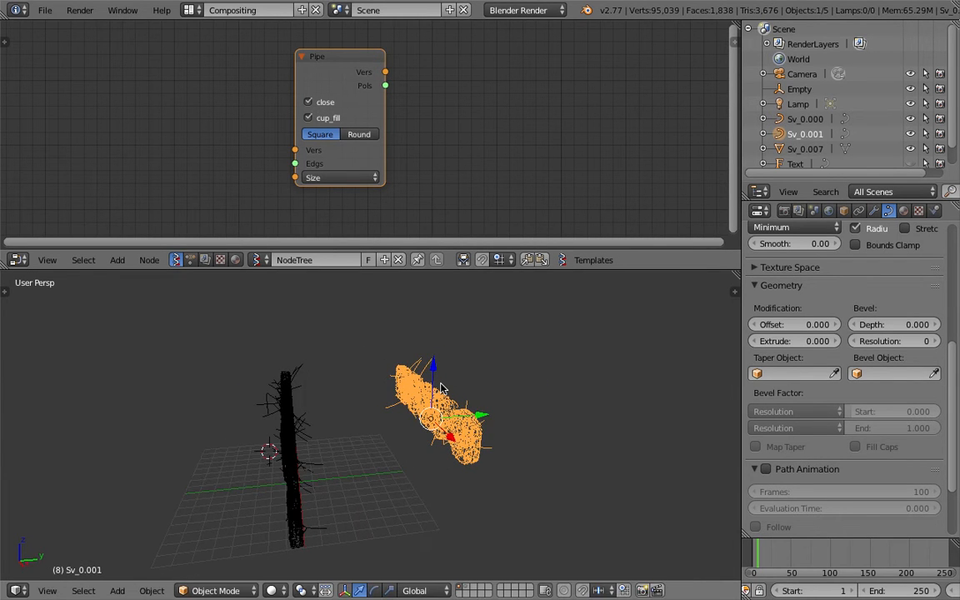
Step: Rotate the duplicated curve about the global X axis so the lettering lies flat
key(r)
key(x)
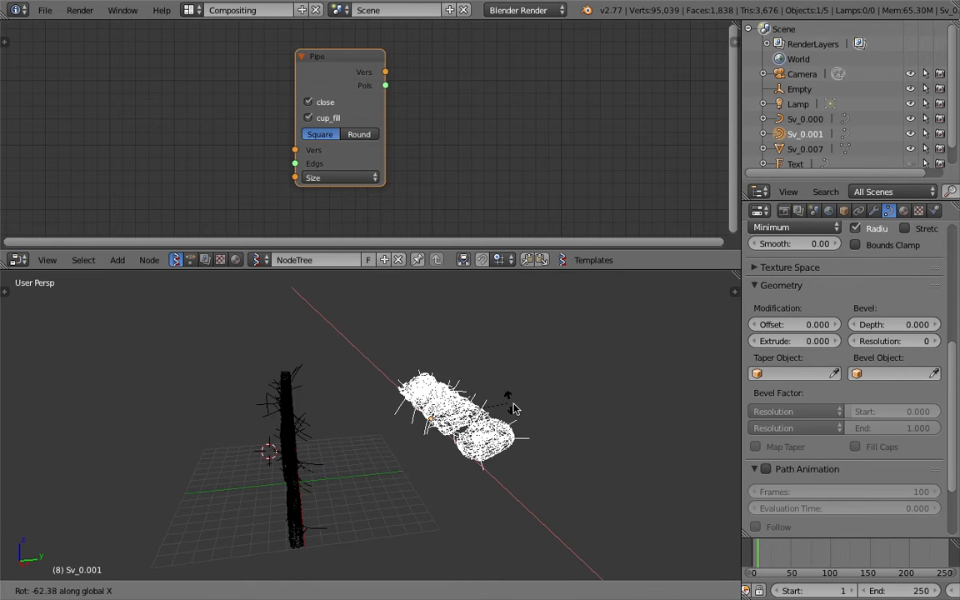
click(519, 413)
middle_drag(518, 413, 429, 391)
Step: Apply the location, rotation and scale of the rotated curve copy
key(ctrl+a)
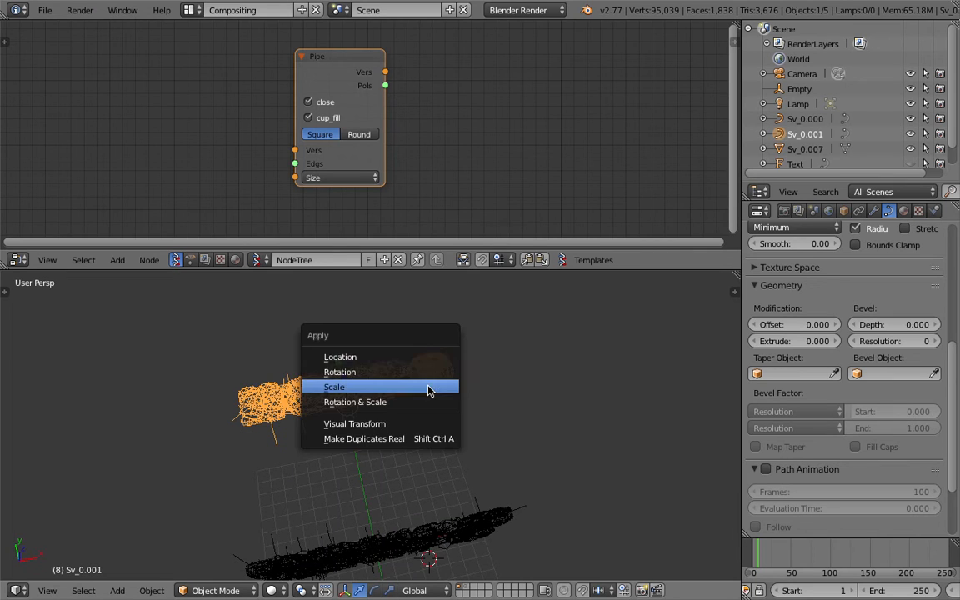
click(431, 358)
key(ctrl+a)
click(430, 371)
key(ctrl+a)
click(431, 387)
middle_drag(431, 387, 404, 371)
Step: Save the file over the existing version
key(ctrl+s)
click(407, 382)
scroll(405, 372, up, 3)
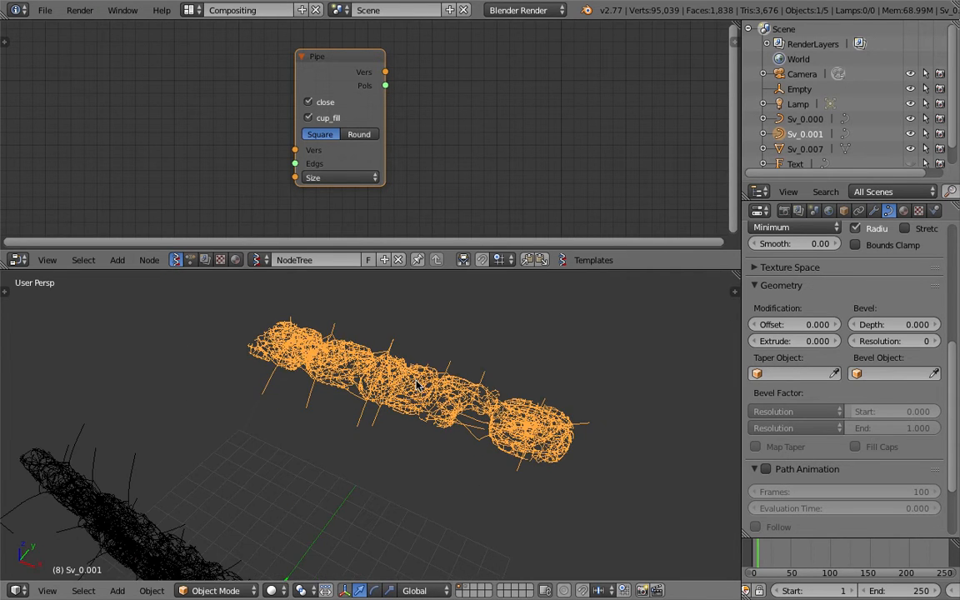
Step: Switch the curve copy's shape from 3D to 2D
scroll(877, 360, up, 8)
click(874, 211)
click(888, 210)
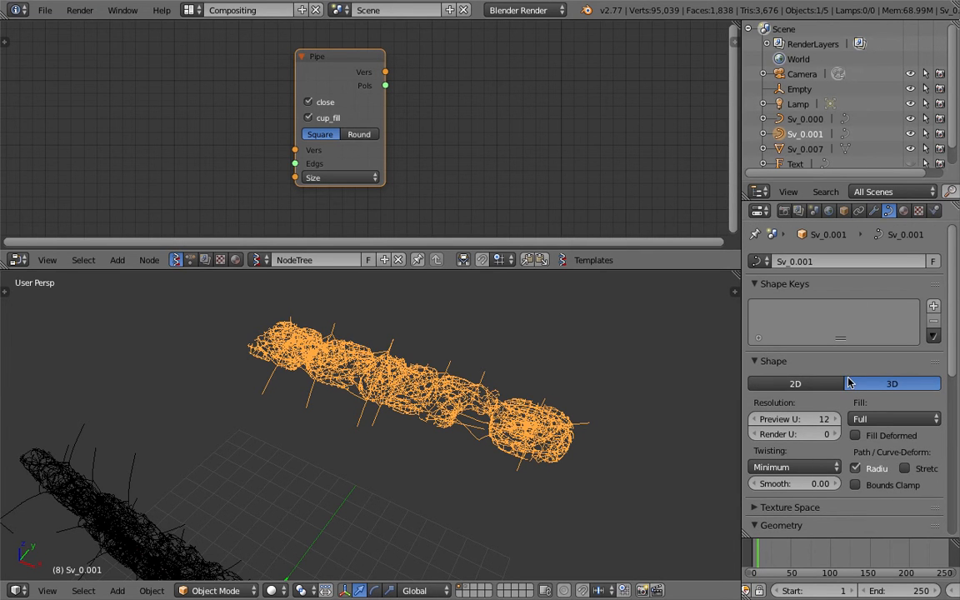
click(796, 383)
Step: Examine the 2D curve copy up close and check its points in Edit Mode
scroll(457, 431, up, 2)
shift+middle_drag(457, 431, 492, 422)
scroll(310, 432, up, 1)
scroll(417, 450, up, 2)
scroll(335, 477, down, 5)
shift+middle_drag(334, 477, 458, 387)
scroll(485, 461, up, 2)
scroll(478, 424, down, 1)
scroll(468, 453, down, 2)
scroll(397, 461, up, 3)
middle_drag(397, 463, 393, 508)
key(Tab)
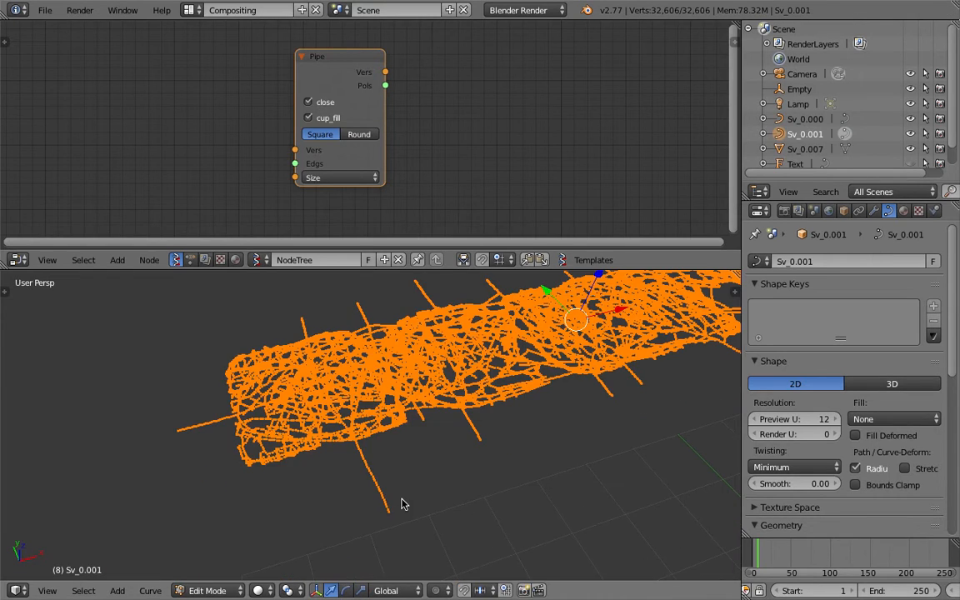
key(Tab)
scroll(519, 393, down, 3)
middle_drag(522, 392, 576, 381)
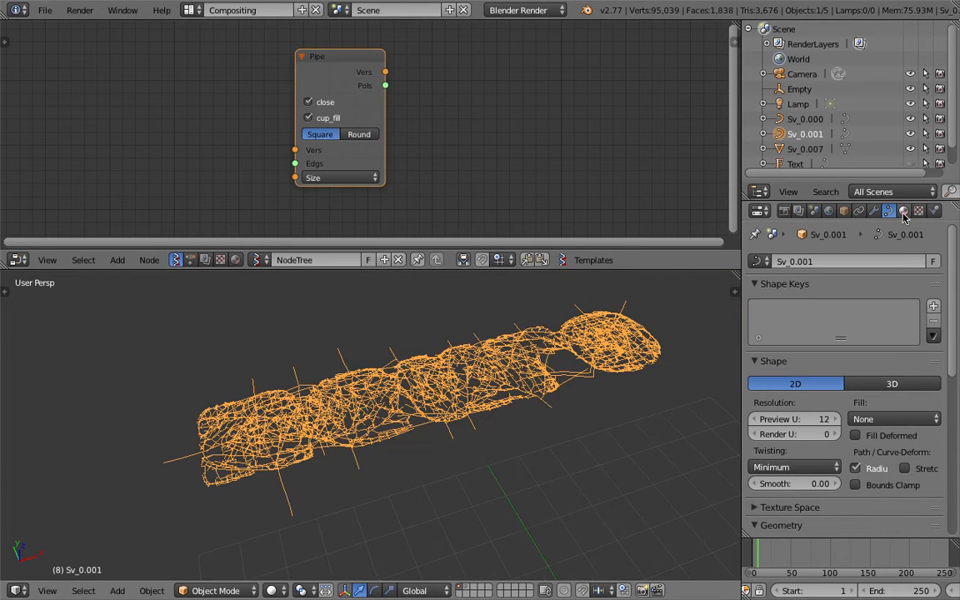
Step: Give the 2D curve an offset of 0.001 and an extrude of 0.007, and return its bevel depth to 0 after a trial
scroll(956, 374, down, 5)
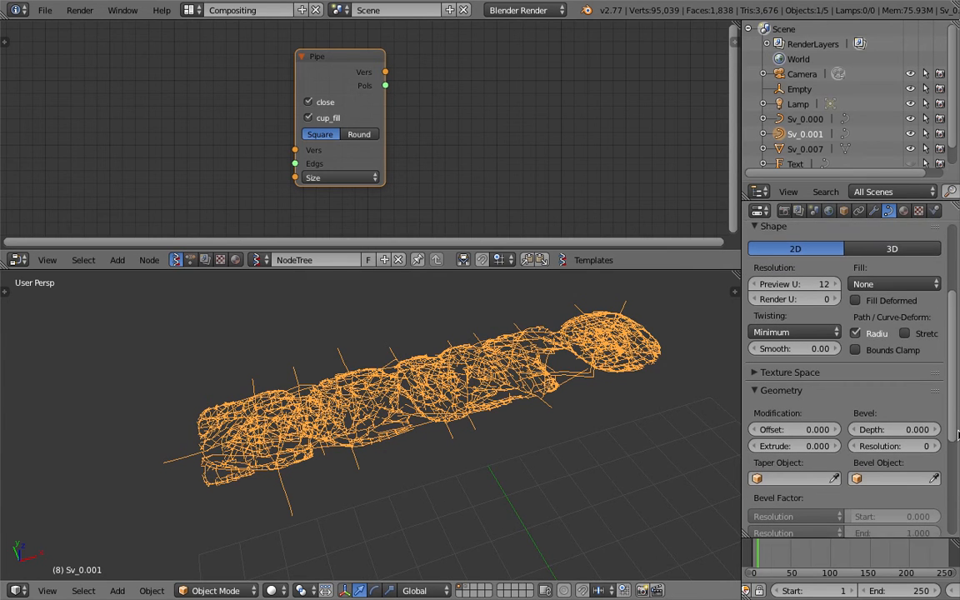
mouse_move(792, 431)
mouse_down()
mouse_move(813, 431)
mouse_move(801, 414)
mouse_move(842, 414)
mouse_move(800, 414)
mouse_up()
drag(885, 417, 896, 417)
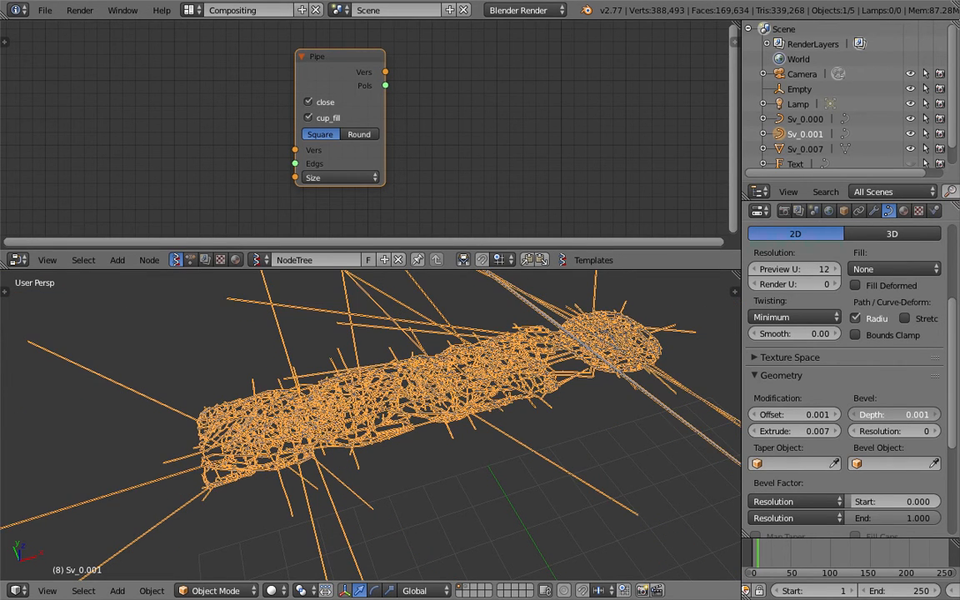
click(890, 415)
text(0)
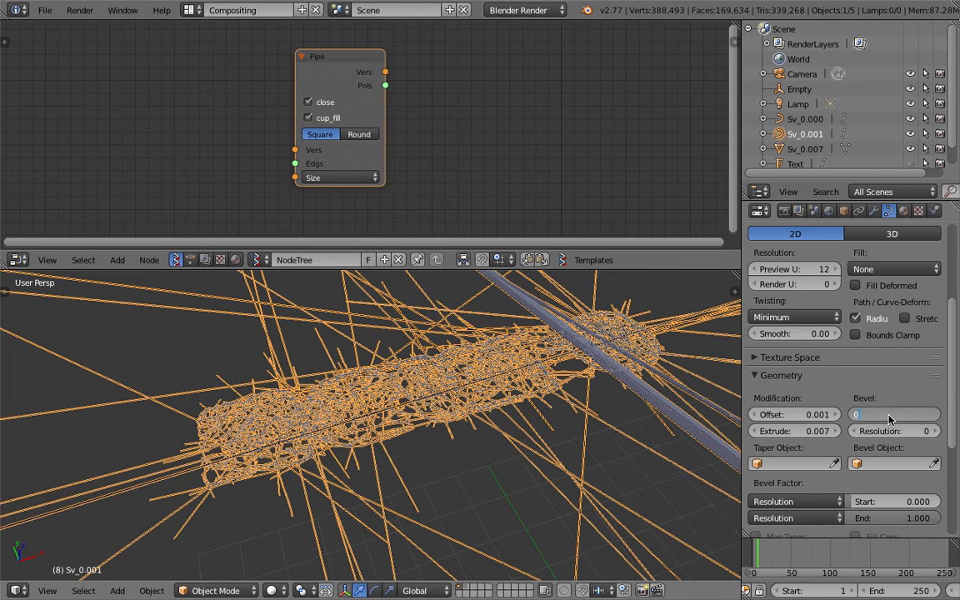
key(Return)
Step: Widen the properties editor to give the curve's shape and geometry settings more room
scroll(788, 357, up, 3)
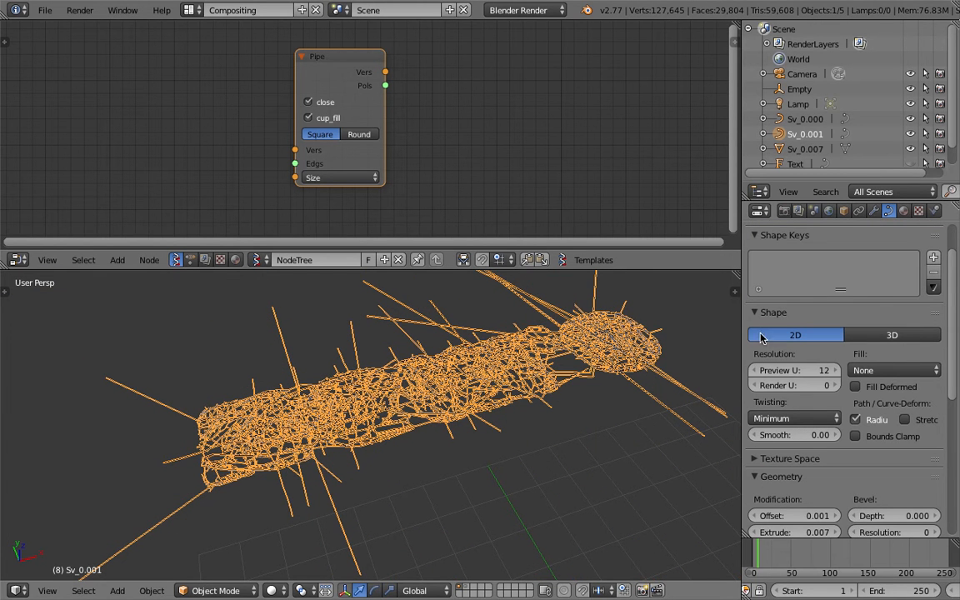
drag(743, 320, 696, 320)
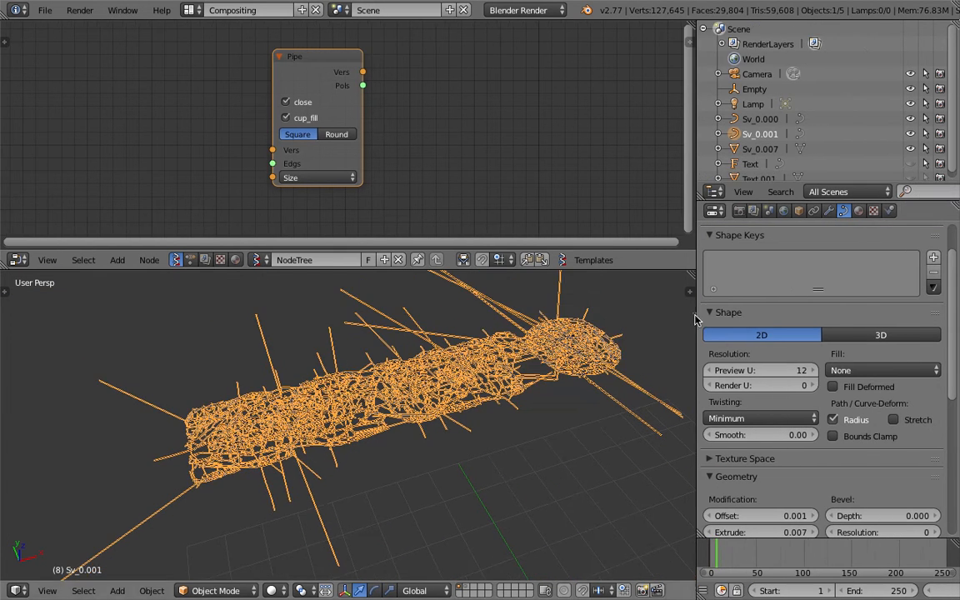
scroll(957, 321, up, 2)
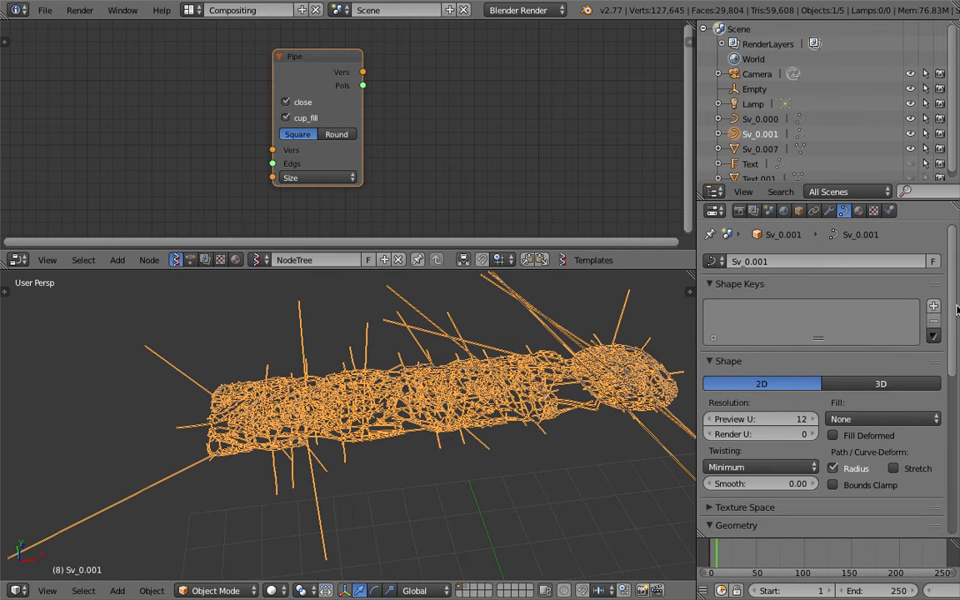
scroll(776, 328, down, 3)
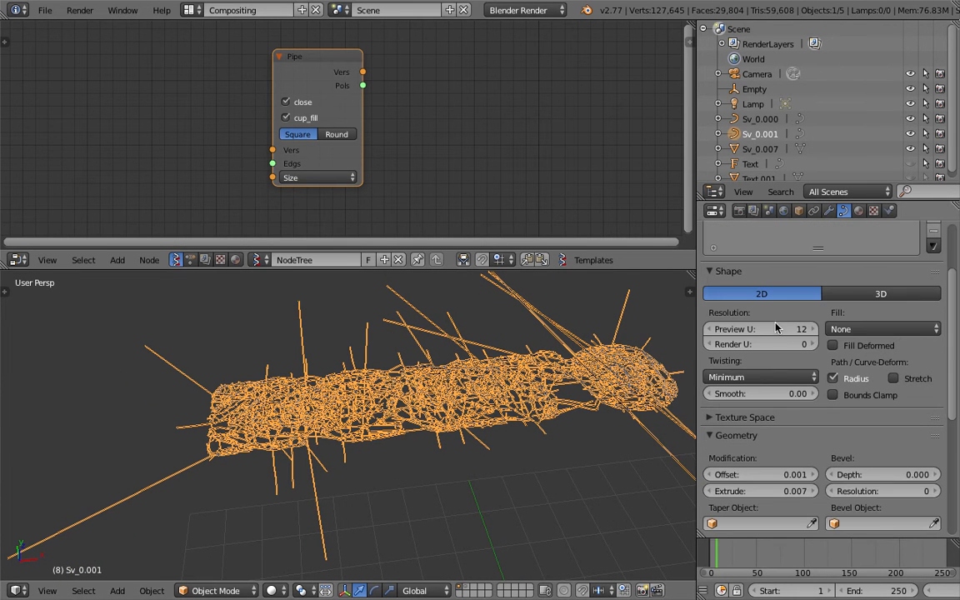
Step: Set the 2D curve's fill mode to Both and try the Fill Deformed and Stretch options on and off
click(838, 329)
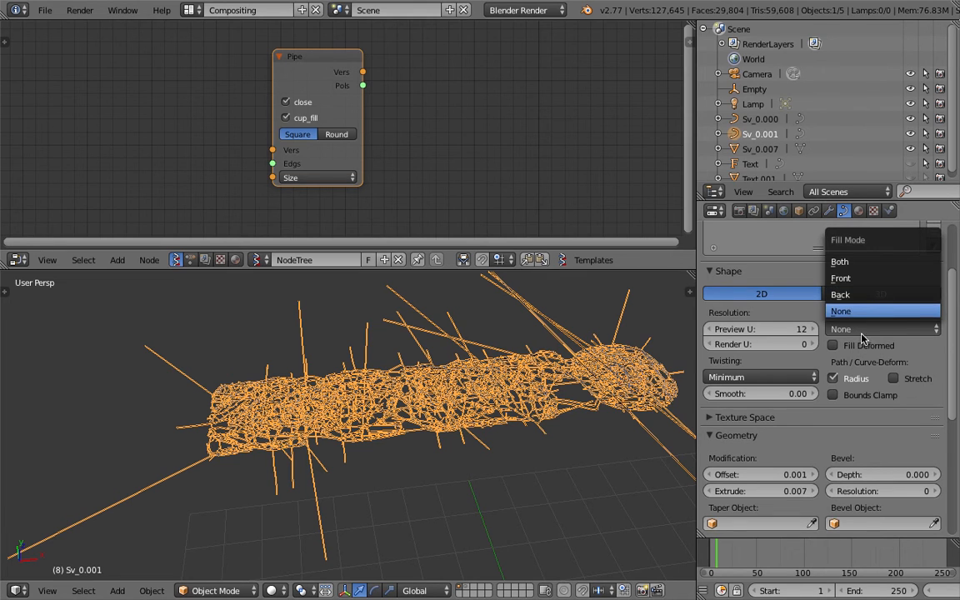
click(863, 262)
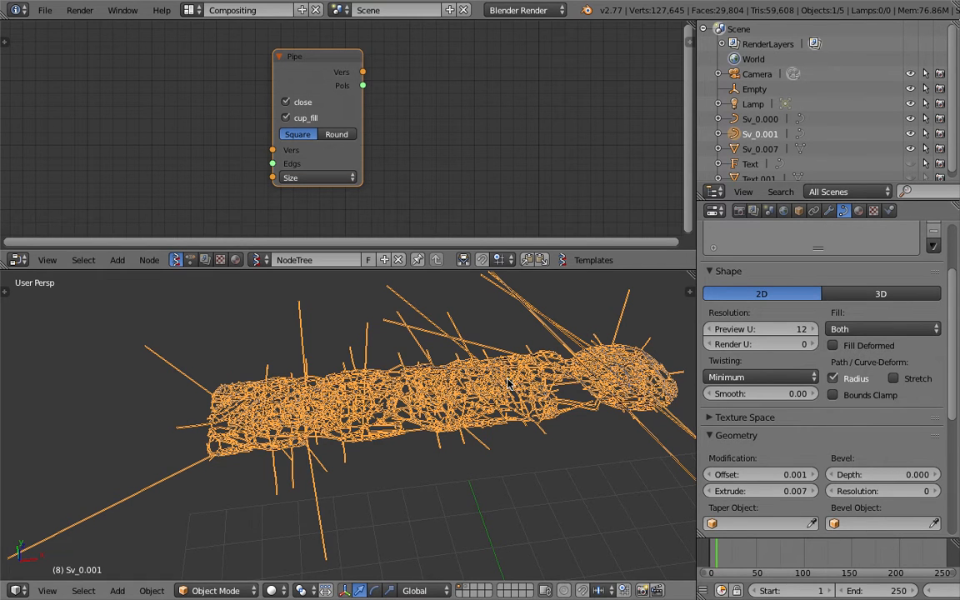
click(857, 346)
click(857, 347)
click(893, 379)
click(893, 379)
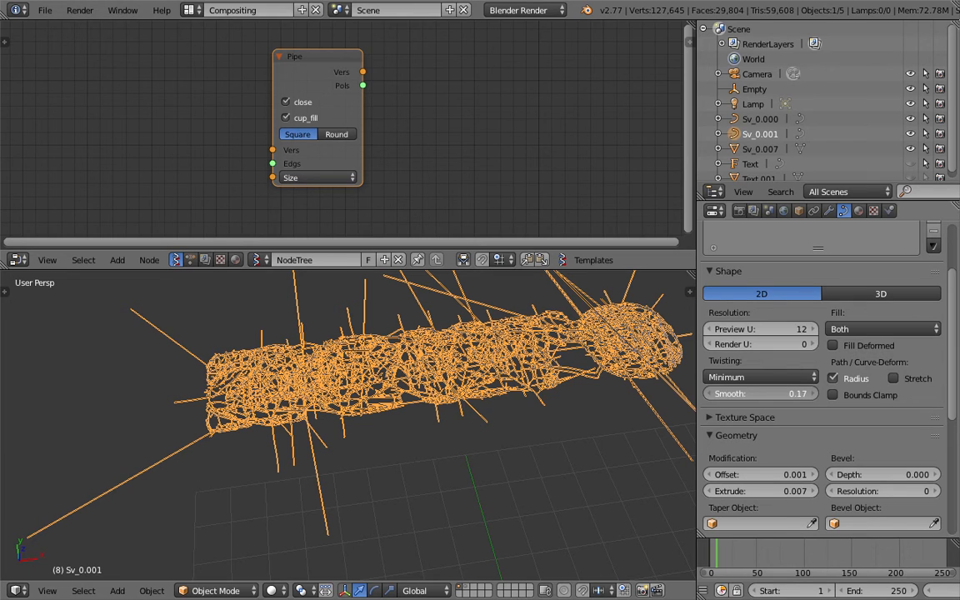
Step: Return the curve's twist smoothing to 0.00 and set its twist method to Z-Up
drag(760, 393, 726, 393)
click(771, 378)
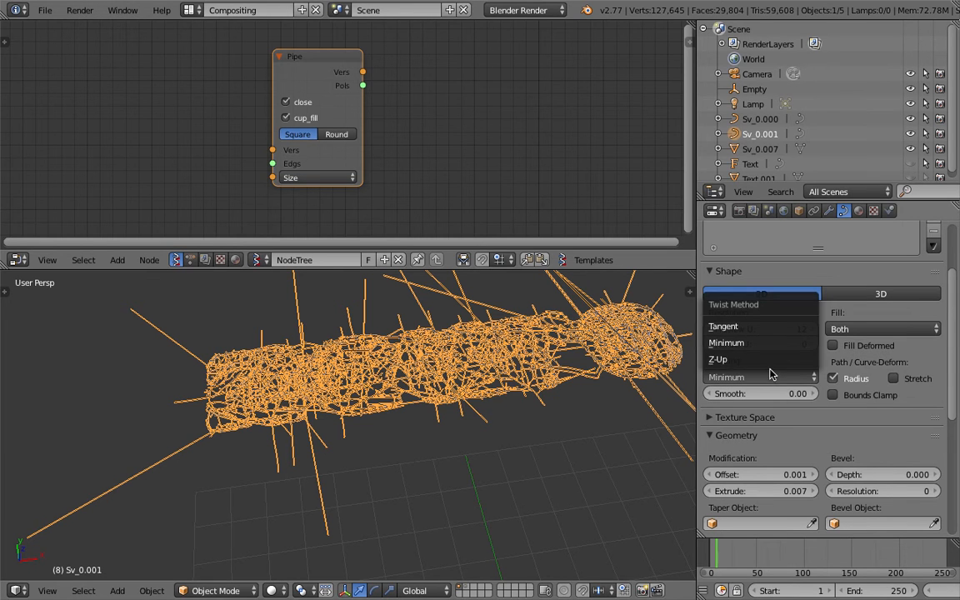
click(750, 359)
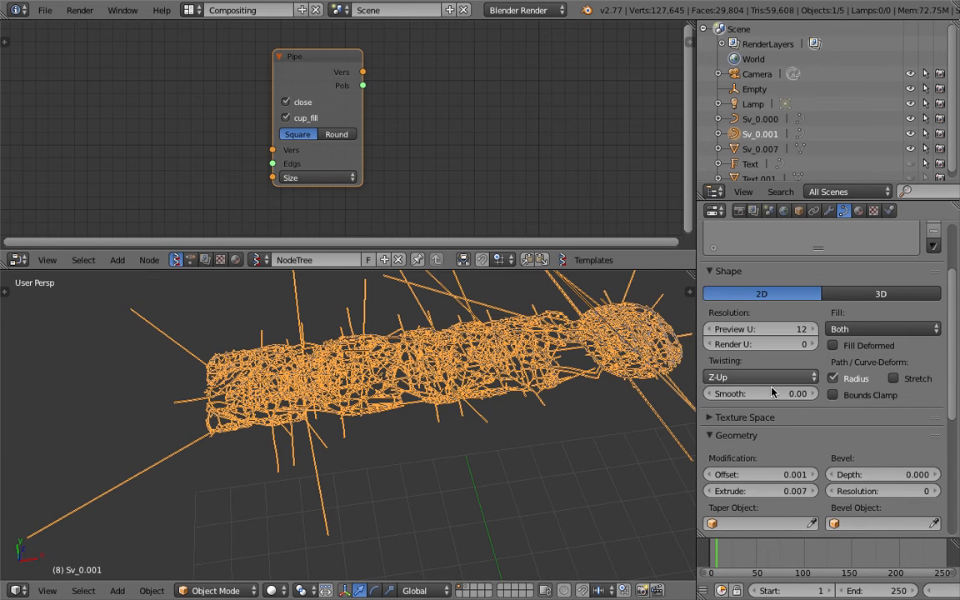
Step: Raise the 2D curve's offset to 0.003 and check the branches up close
click(812, 476)
click(812, 476)
shift+middle_drag(426, 421, 409, 492)
scroll(416, 482, up, 3)
key(a)
scroll(451, 407, up, 1)
scroll(451, 407, down, 1)
Step: Delete the flattened 2D curve copy
right_click(451, 412)
scroll(475, 421, down, 5)
key(x)
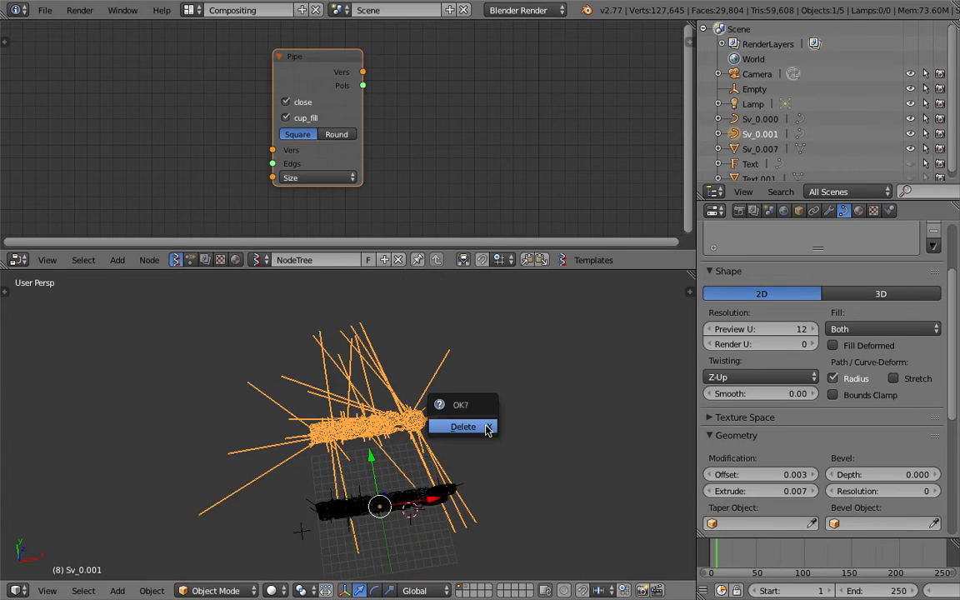
click(489, 428)
Step: Select the original 3D branch curve above the joined mesh
right_click(397, 442)
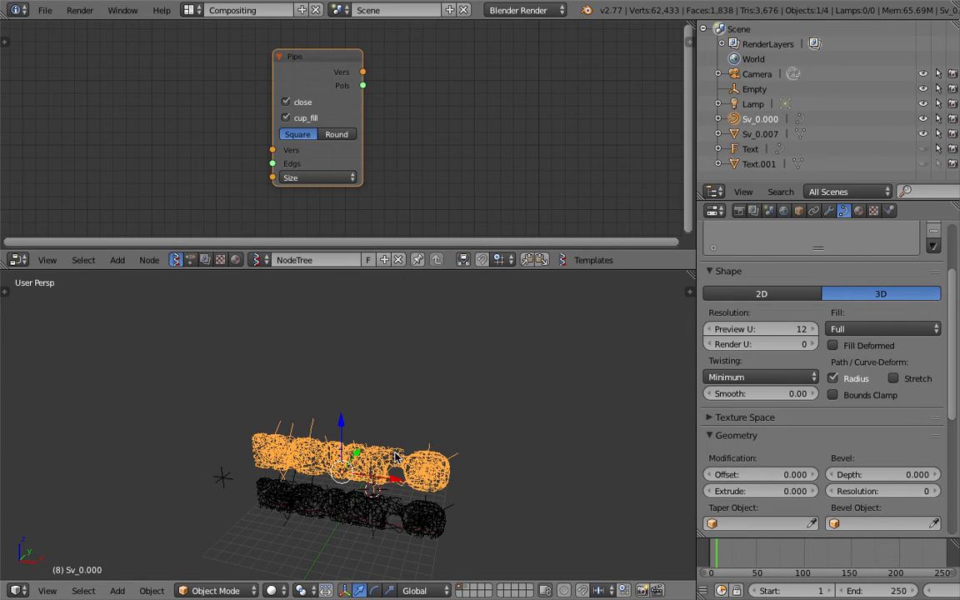
Step: Delete the Sv_0.000 curve object and select the remaining Sv_0.007 wire mesh
key(x)
click(394, 456)
shift+middle_drag(390, 444, 417, 321)
scroll(419, 358, up, 3)
right_click(420, 371)
shift+middle_drag(421, 371, 381, 415)
scroll(401, 378, up, 5)
scroll(401, 377, down, 5)
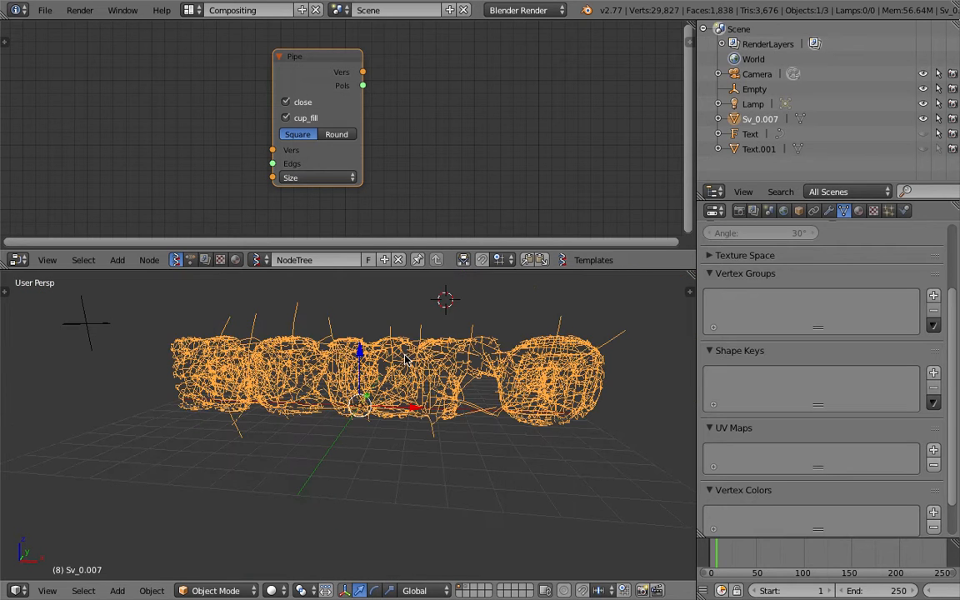
Step: Add an Objects in node beside the Pipe node and load the selected Sv_0.007 mesh into it
key(ctrl+s)
click(396, 352)
key(Home)
key(space)
text(object ma)
key(BackSpace)
key(BackSpace)
key(BackSpace)
text(s)
key(Down)
key(Return)
click(214, 101)
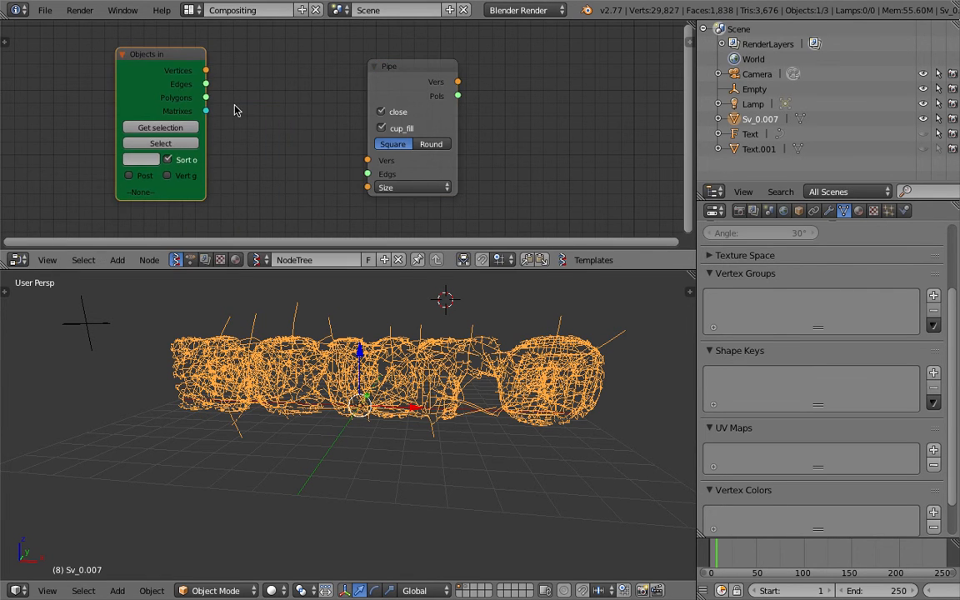
click(150, 125)
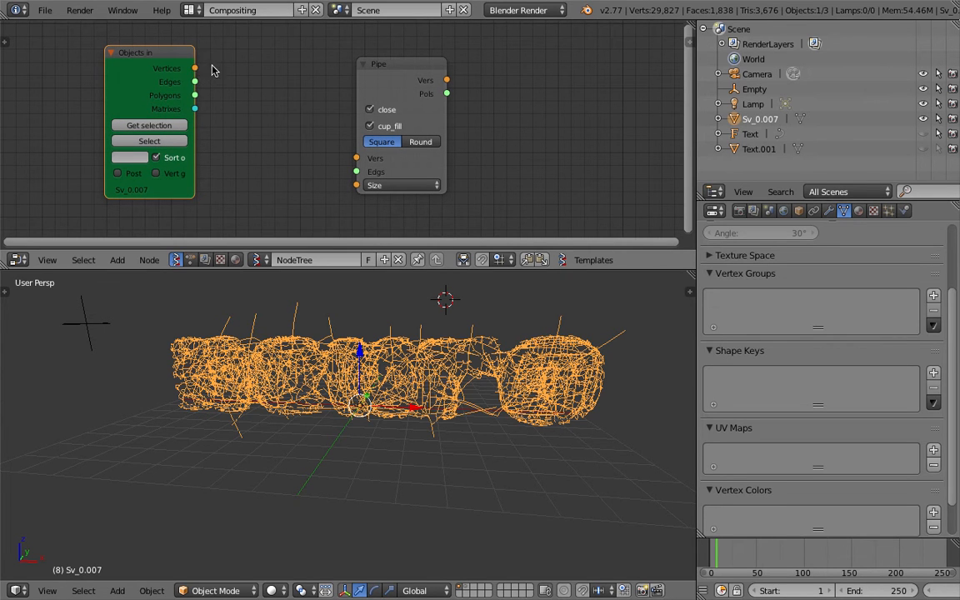
Step: Link the Objects in node's vertices and edges to the Pipe node's matching inputs and set the pipe size to 0.05
drag(195, 68, 357, 172)
click(372, 186)
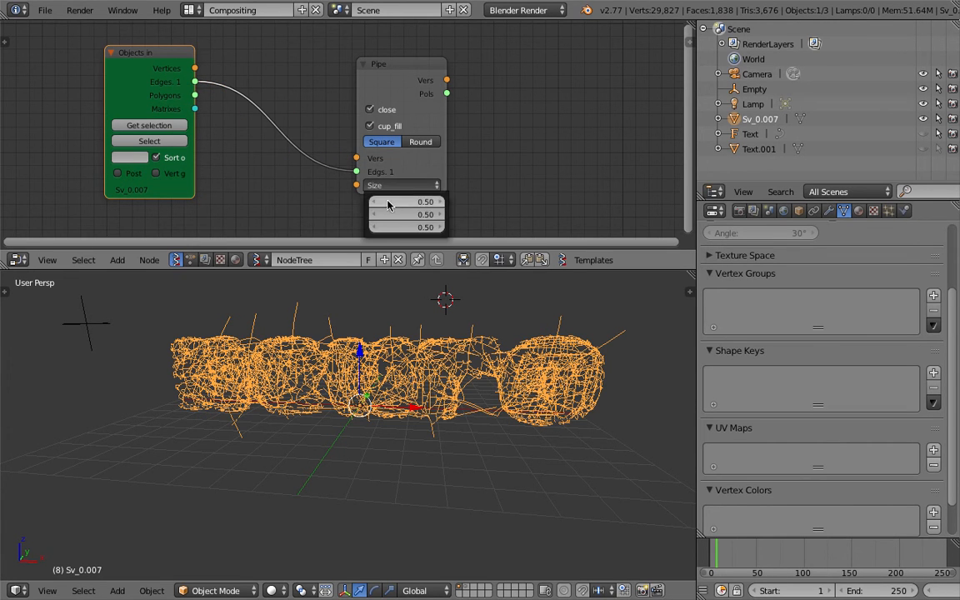
click(430, 186)
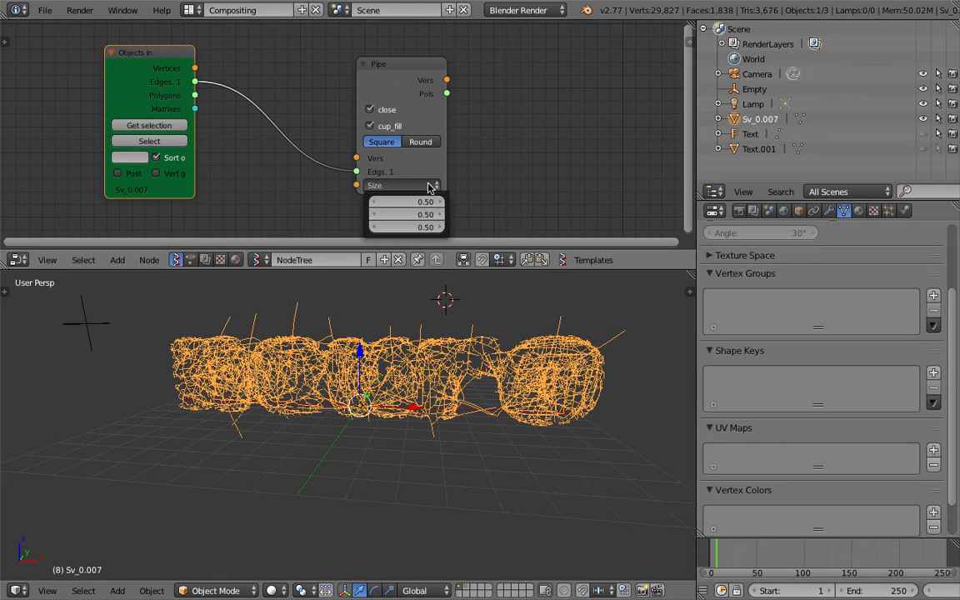
click(432, 201)
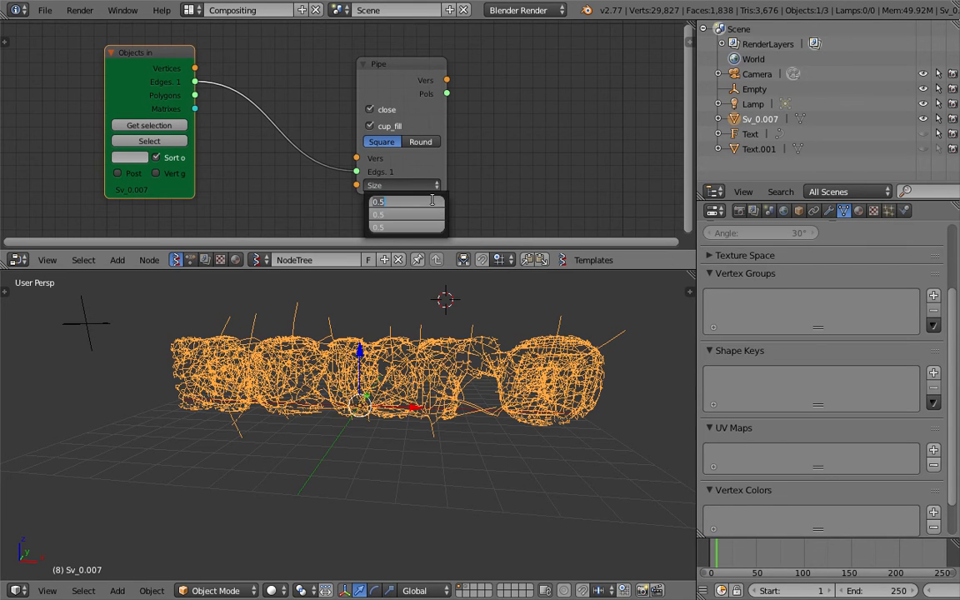
text(0.05)
key(Return)
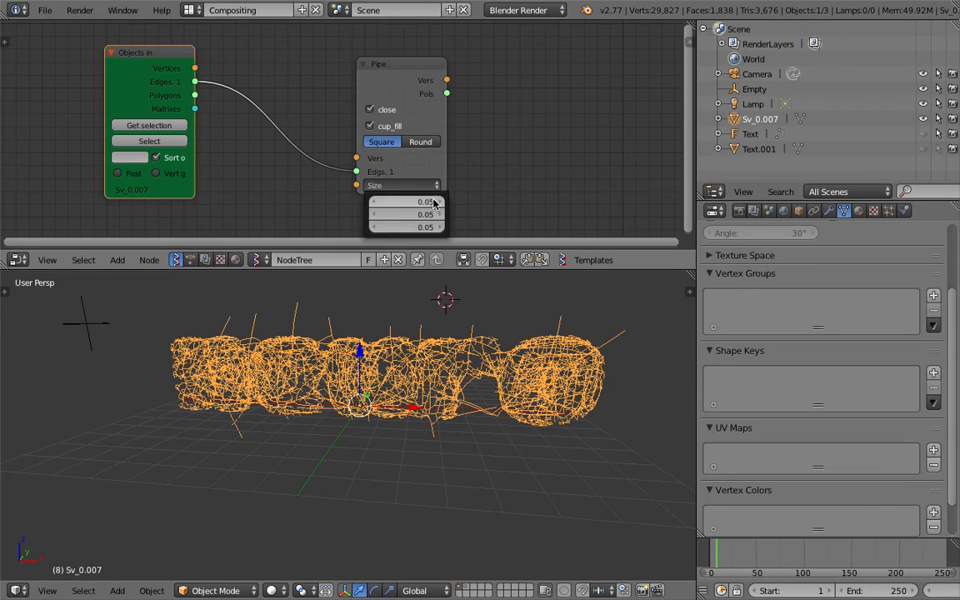
drag(194, 67, 357, 157)
middle_drag(594, 187, 549, 189)
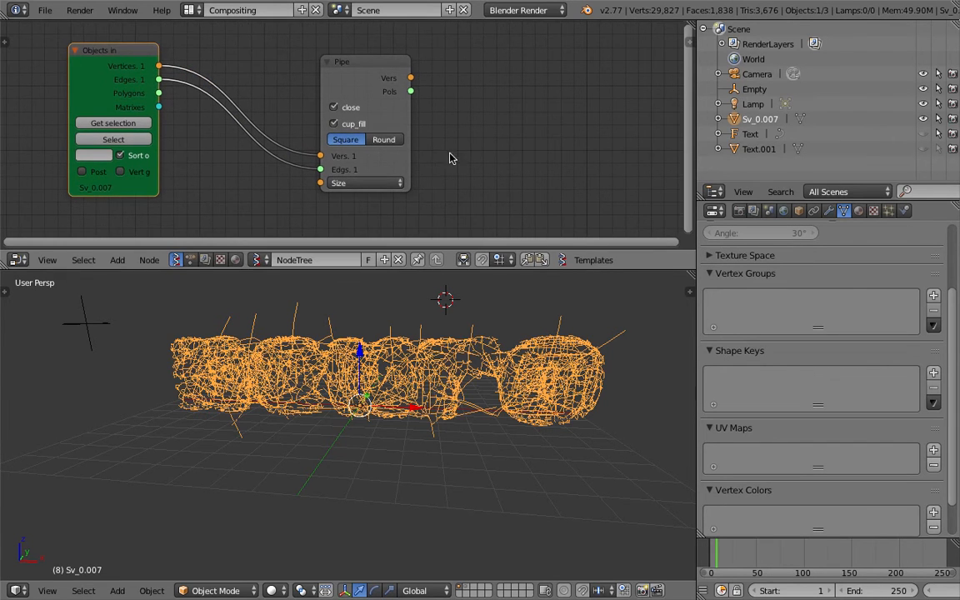
Step: Add a Viewer Draw node and connect the Pipe node's Vers output to its vertices input
drag(369, 76, 306, 83)
key(shift+a)
click(390, 82)
text(object vi)
key(ctrl+a)
text(view)
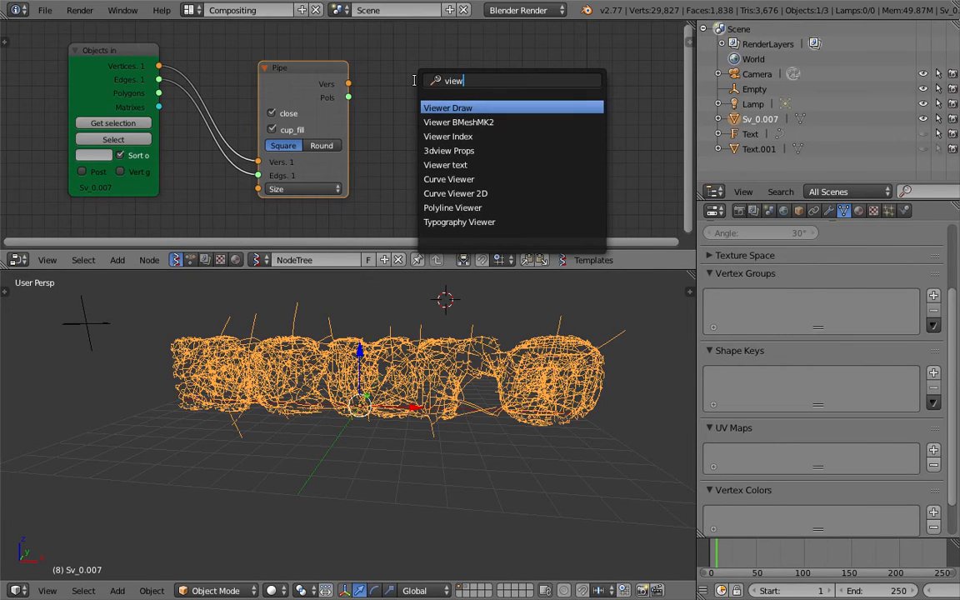
key(Return)
click(415, 84)
drag(348, 84, 421, 174)
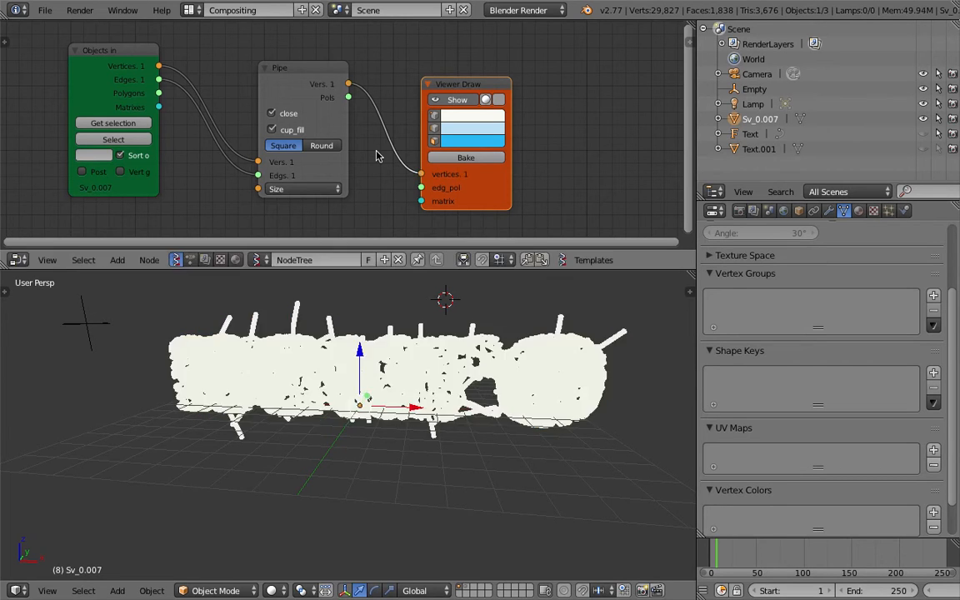
Step: Set all three Pipe node size values to 0.006 and inspect the generated points up close
click(304, 189)
click(326, 204)
text(0.)
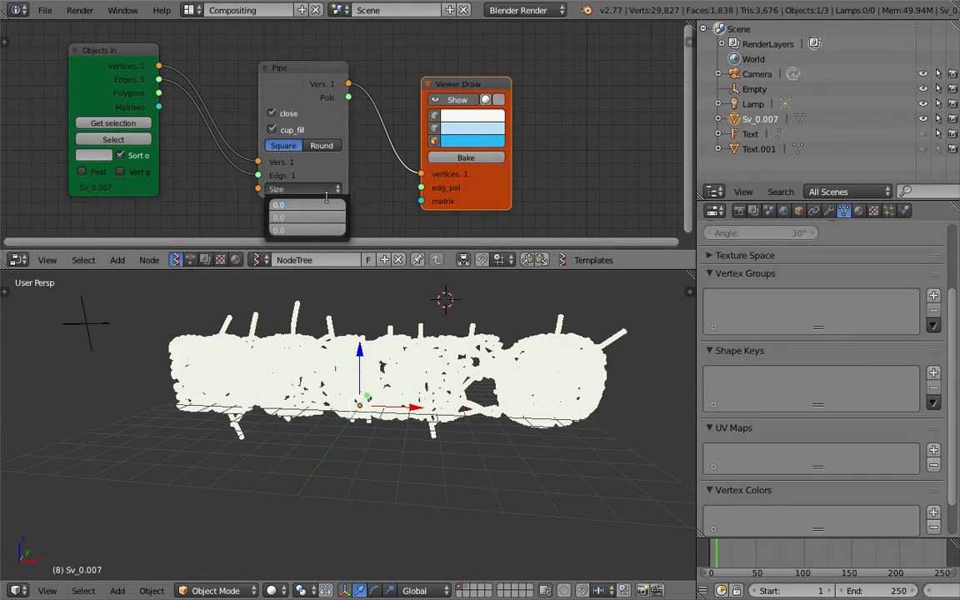
text(006)
key(Return)
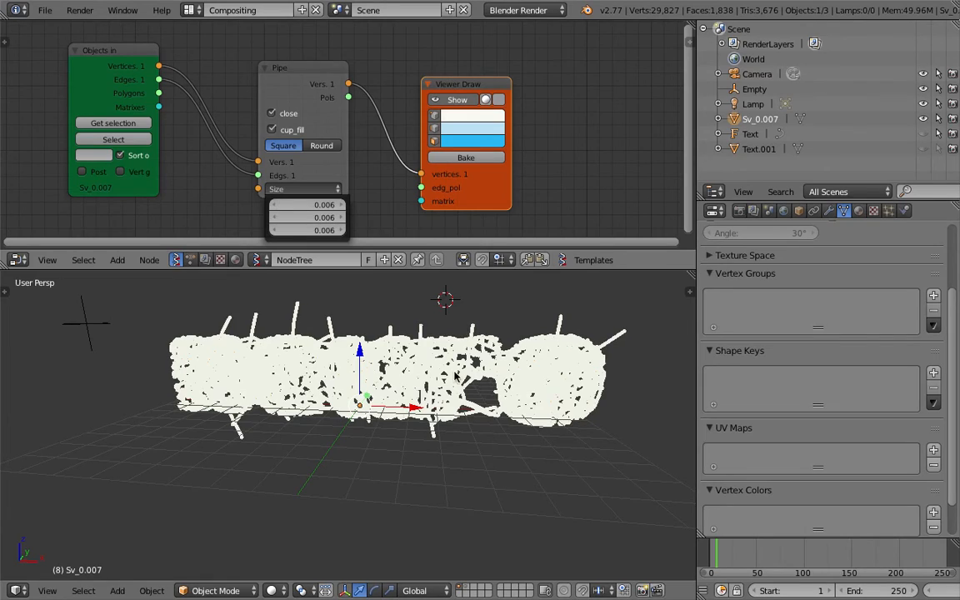
scroll(404, 330, up, 8)
scroll(437, 399, down, 6)
middle_drag(444, 463, 448, 412)
scroll(434, 406, up, 9)
scroll(447, 412, up, 4)
scroll(448, 412, down, 4)
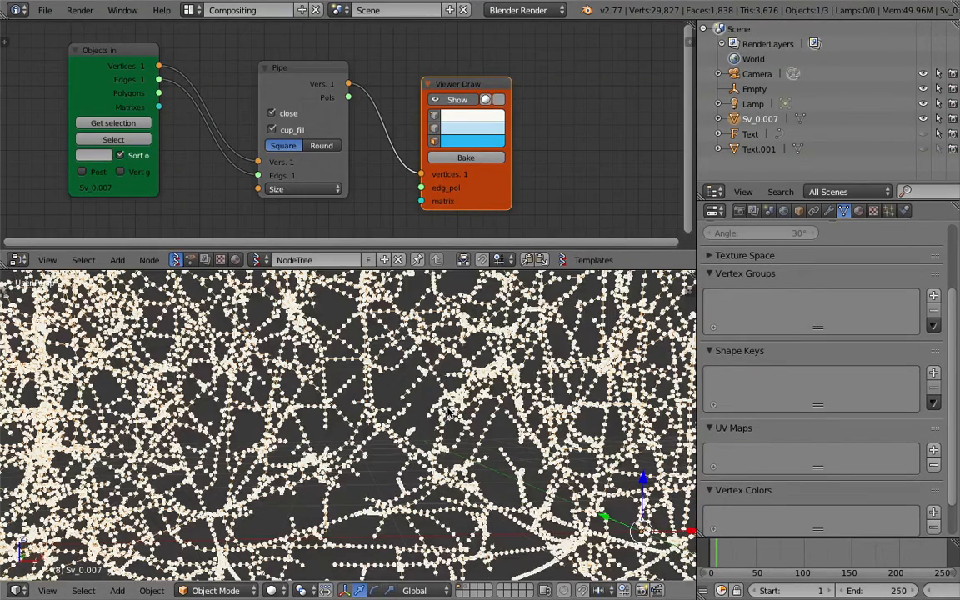
Step: Connect the Pipe node's Pols output to the Viewer Draw node's edg_pol input and inspect the pipe faces
drag(349, 97, 421, 188)
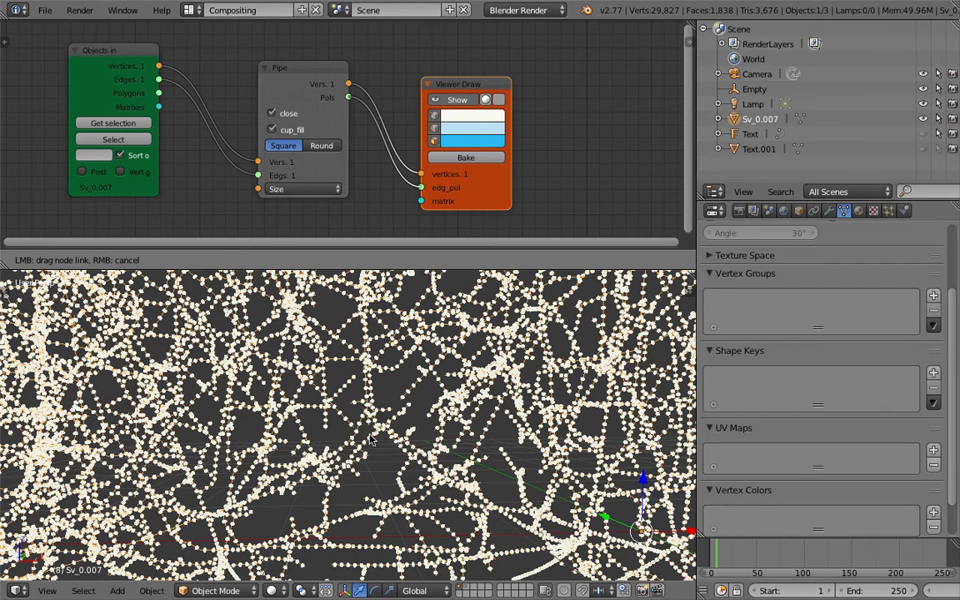
scroll(367, 425, down, 5)
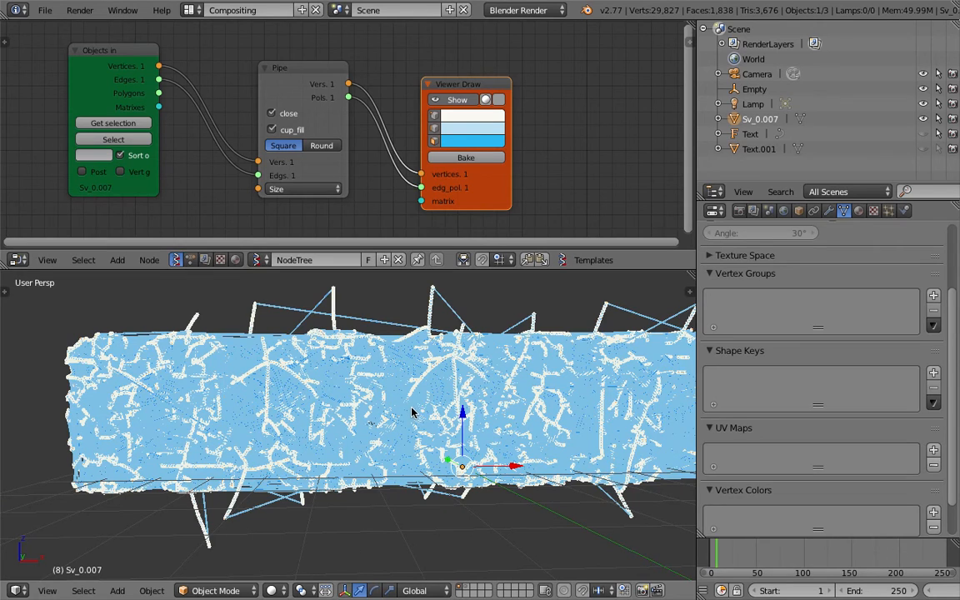
middle_drag(296, 324, 481, 442)
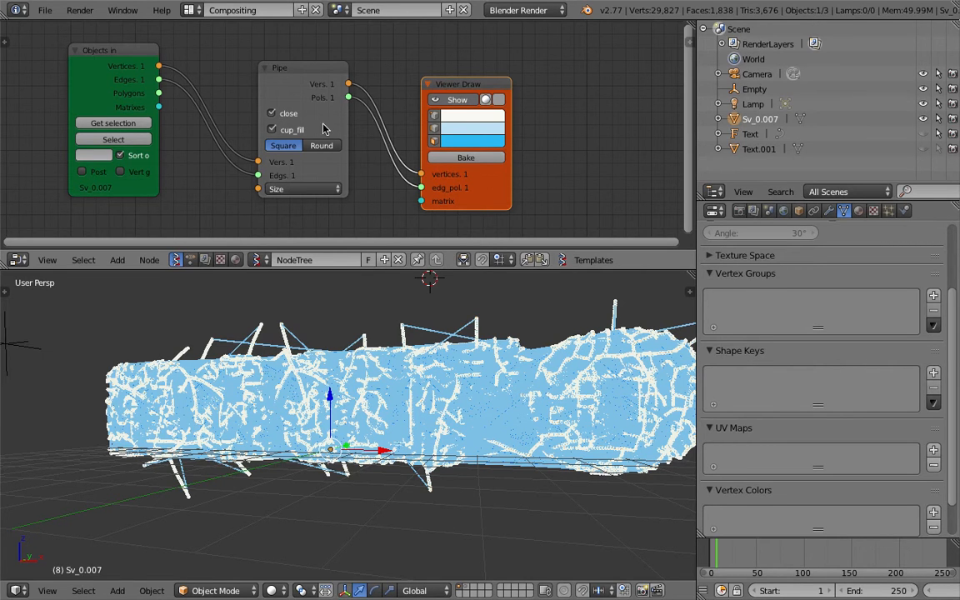
Step: Delete the Pipe and Viewer Draw nodes, keeping only the Objects in node
click(319, 73)
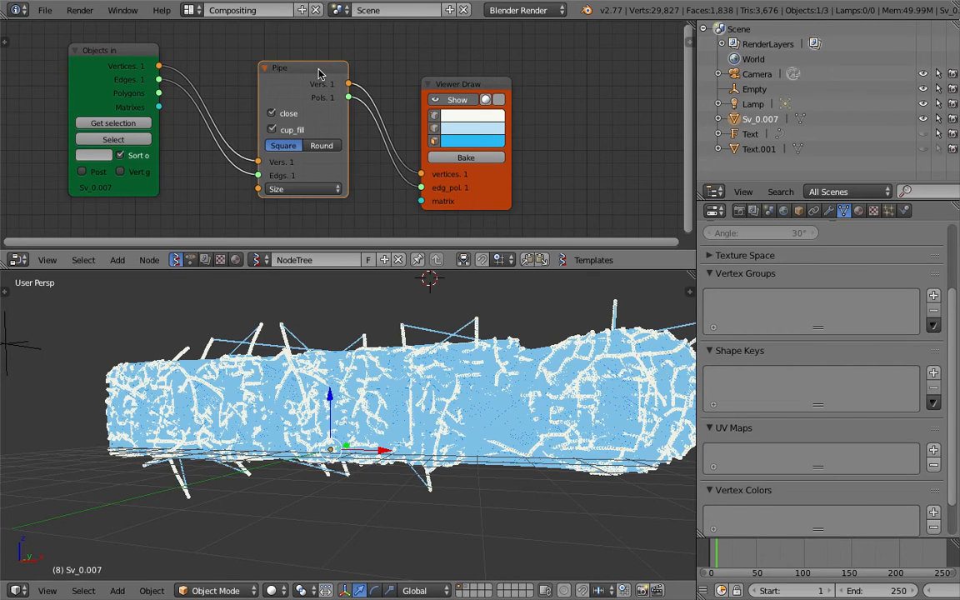
key(x)
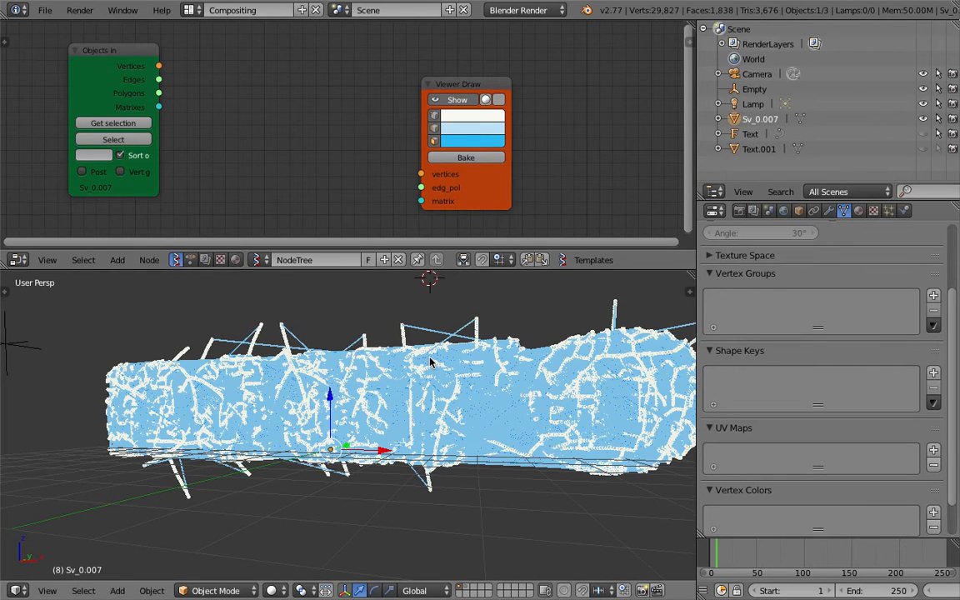
middle_drag(387, 320, 417, 308)
click(458, 88)
key(x)
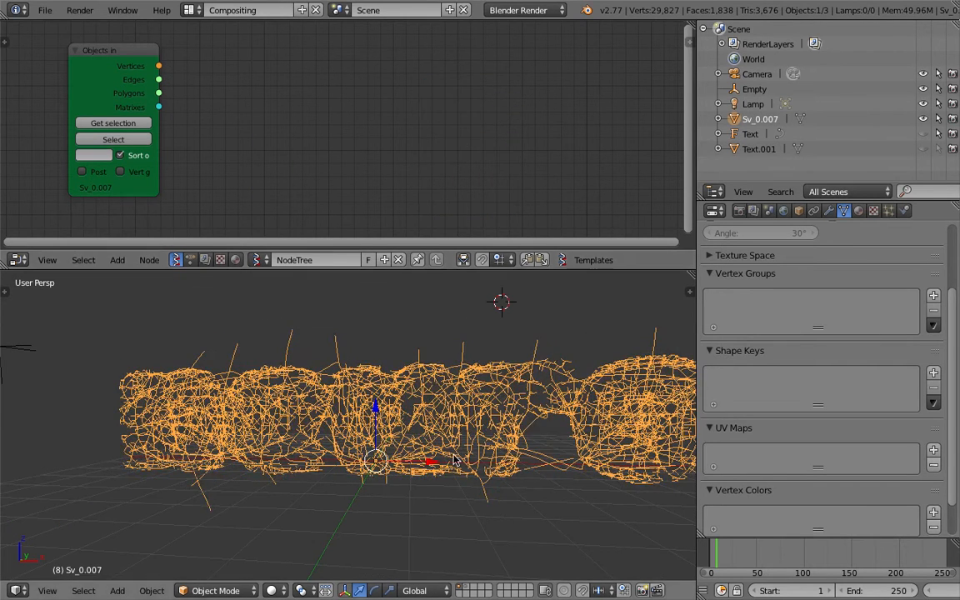
Step: Examine the vertex density of the Sv_0.007 wire mesh up close in Edit Mode
middle_drag(500, 350, 533, 342)
scroll(533, 342, up, 4)
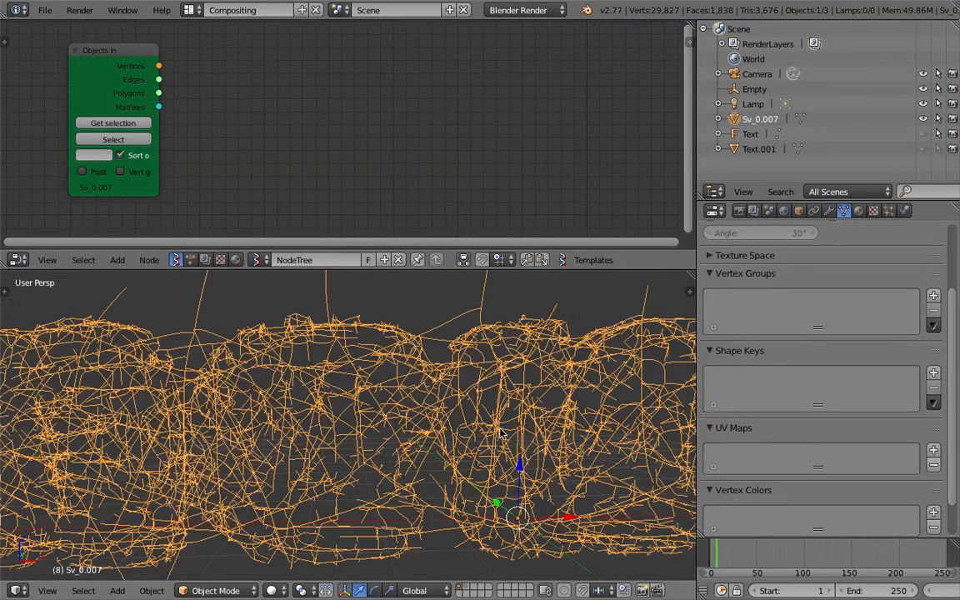
scroll(502, 433, down, 3)
scroll(503, 433, up, 4)
key(Tab)
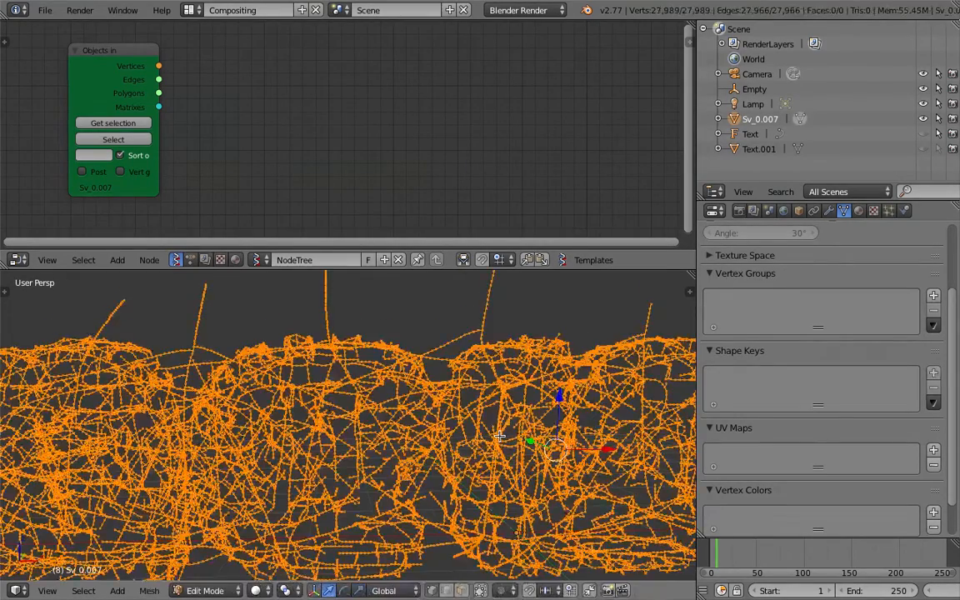
scroll(500, 436, down, 3)
key(Tab)
Step: Try a Decimate modifier with a ratio of 0.0857 on the Sv_0.007 mesh and remove it
click(830, 211)
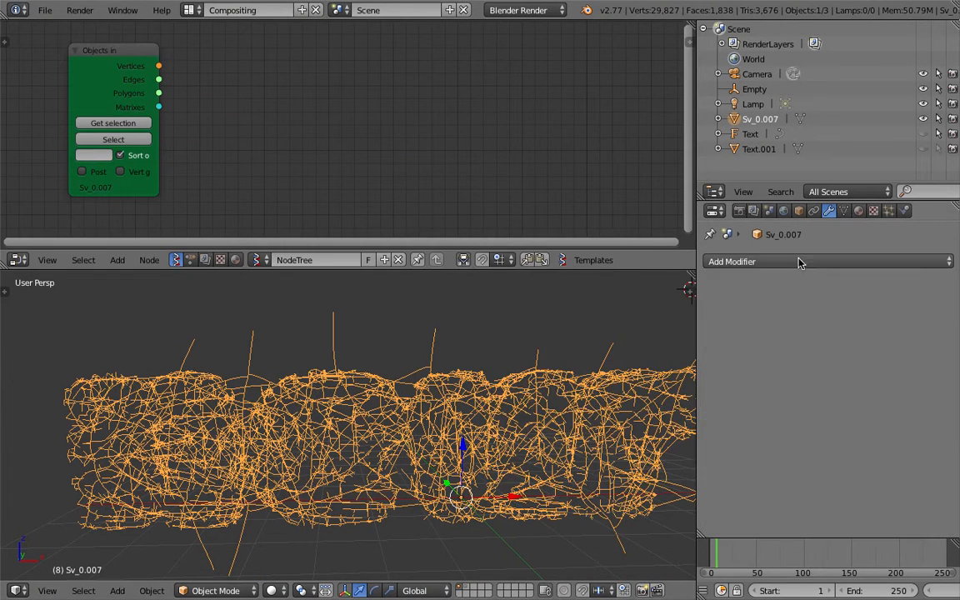
click(798, 262)
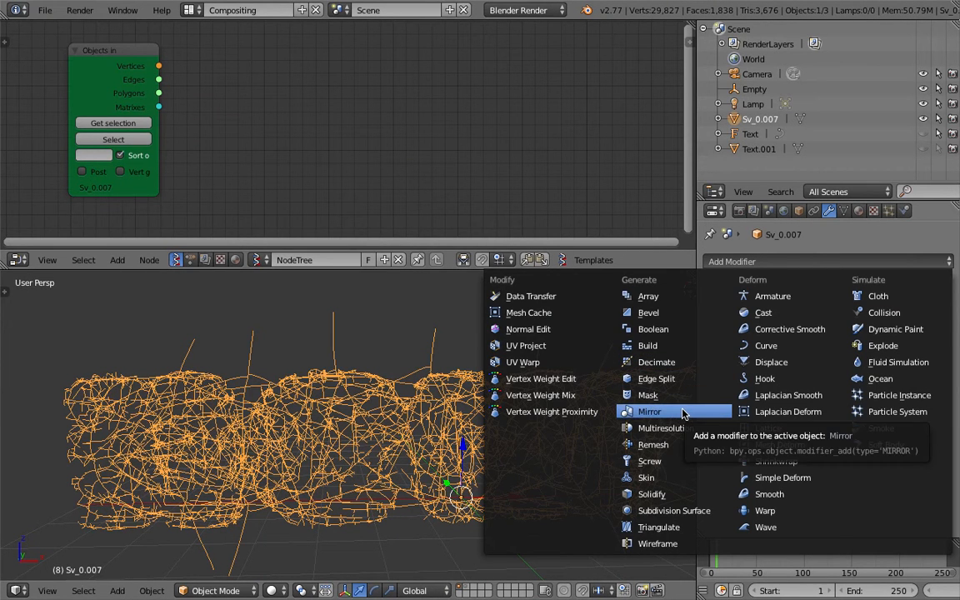
click(660, 362)
scroll(529, 358, up, 5)
scroll(530, 357, down, 3)
drag(754, 353, 537, 352)
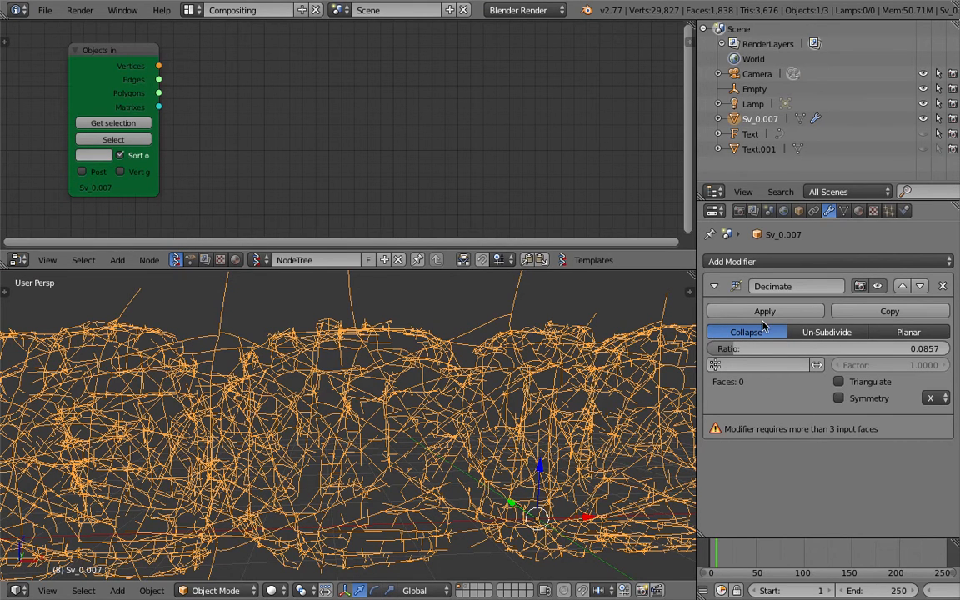
click(943, 287)
scroll(421, 425, down, 5)
scroll(420, 421, up, 4)
scroll(424, 416, down, 5)
middle_drag(424, 416, 432, 412)
scroll(432, 412, up, 4)
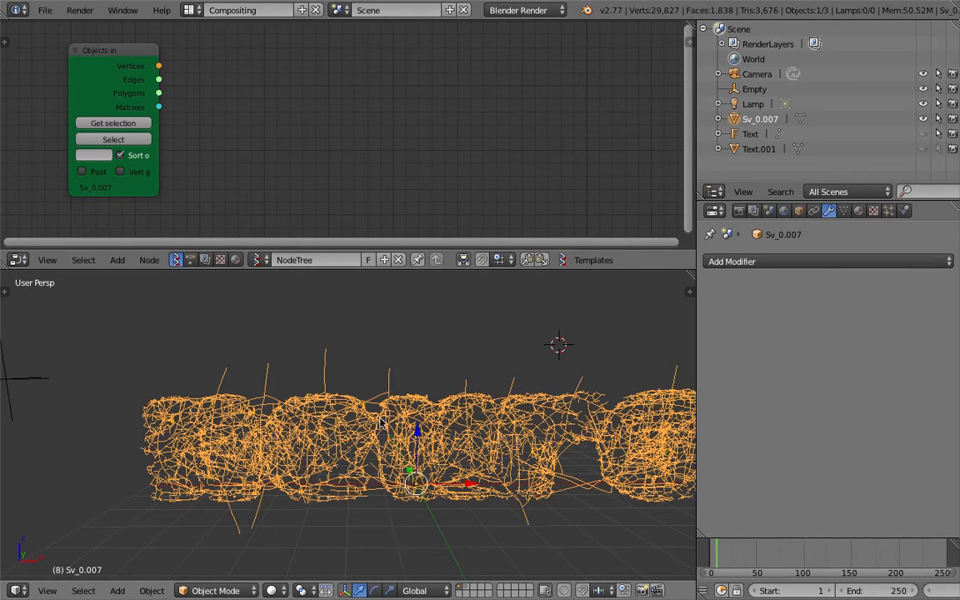
Step: Add a Vector Interpolation node and connect the Objects in node's Vertices output to its Vertices input
key(shift+a)
click(282, 146)
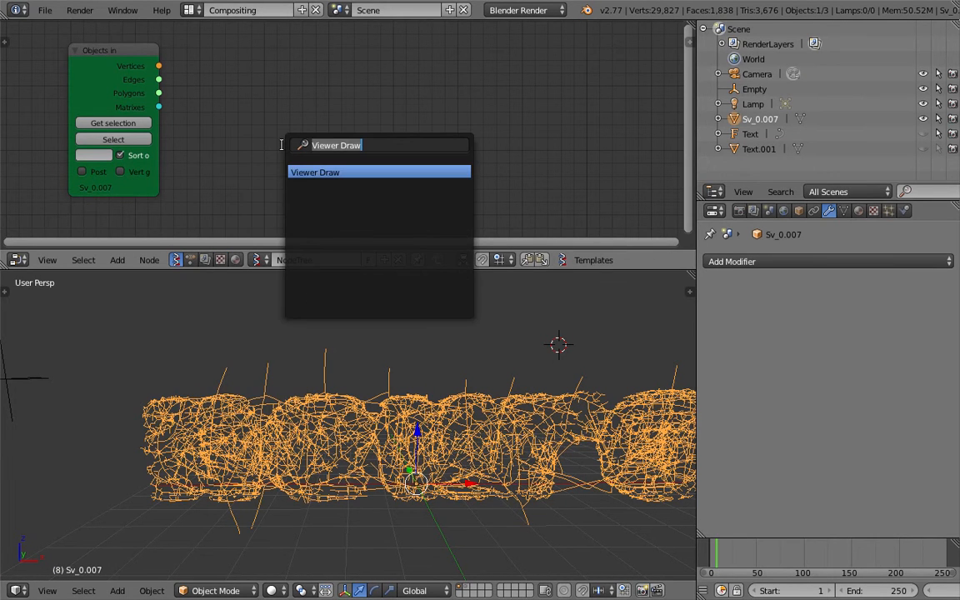
text(interpol)
key(Down)
key(Down)
key(Return)
click(276, 90)
middle_drag(222, 77, 242, 64)
drag(180, 53, 302, 167)
drag(344, 107, 321, 92)
Step: Add a Viewer Draw node and connect the Vector Interpolation node's Vertices output to its vertices input
middle_drag(429, 95, 433, 83)
key(shift+a)
click(434, 83)
text(view)
key(Return)
click(467, 79)
mouse_move(368, 69)
mouse_down()
mouse_move(456, 165)
mouse_move(450, 140)
mouse_up()
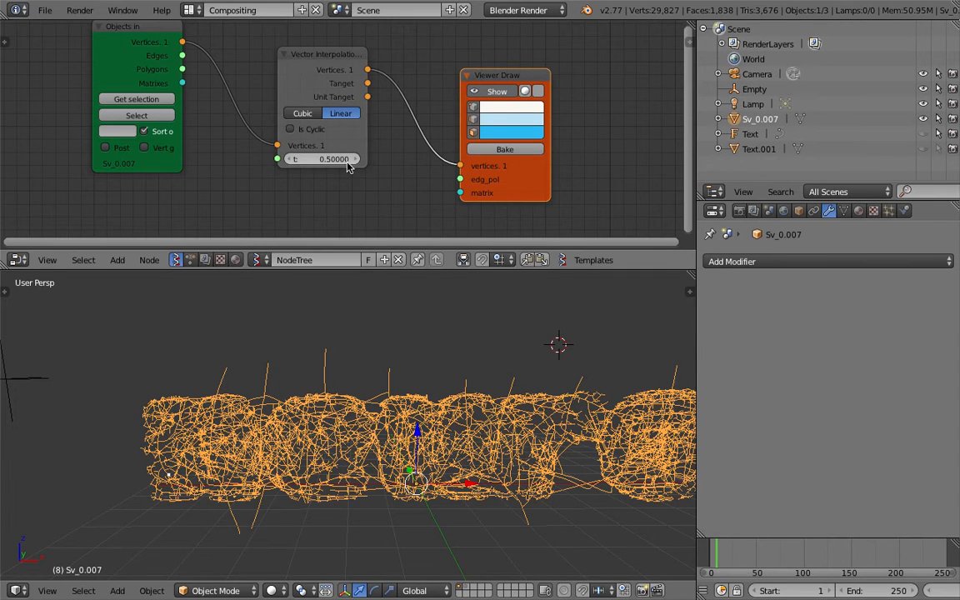
Step: Raise the Vector Interpolation node's t value to 0.71 to test the interpolated point's position
drag(344, 163, 354, 164)
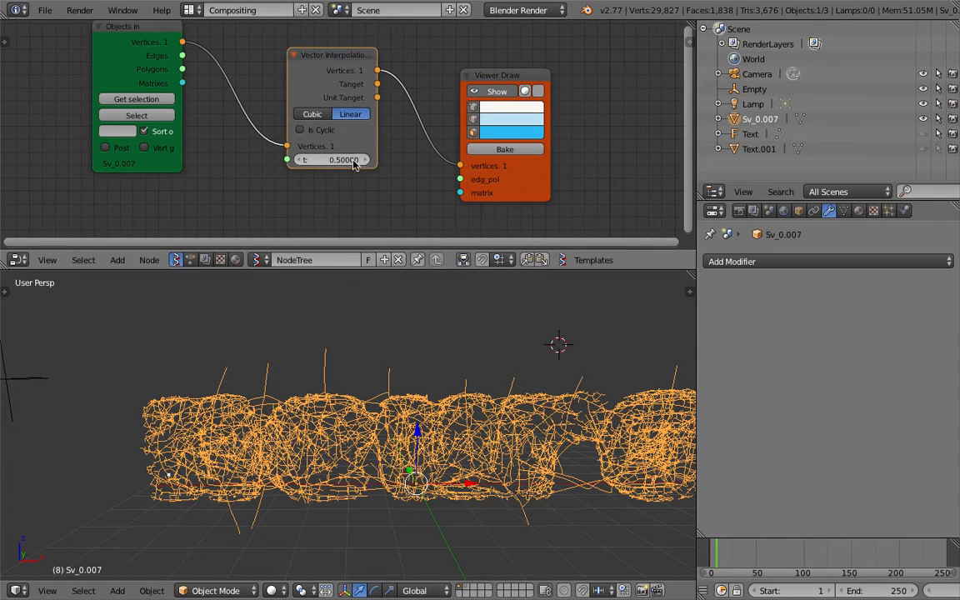
click(151, 106)
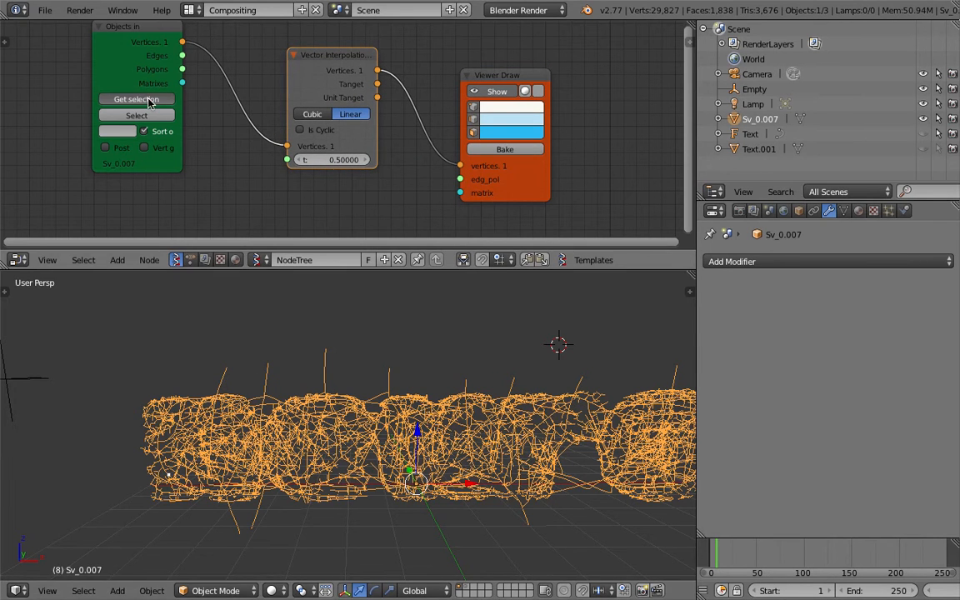
click(364, 160)
click(364, 160)
click(364, 160)
click(365, 160)
click(364, 160)
scroll(332, 197, down, 3)
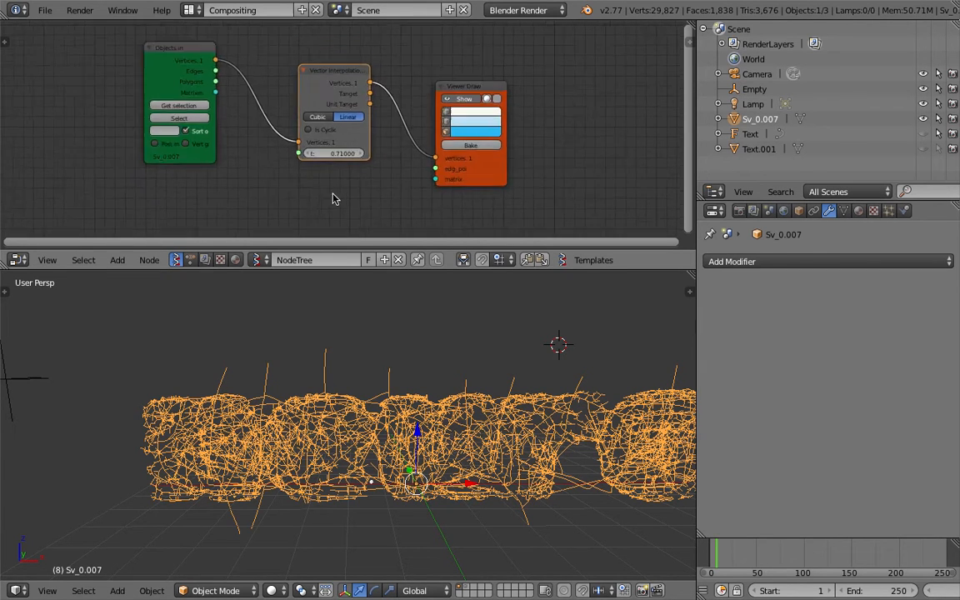
Step: Add a Range Float node in Count mode and connect its Range output to the Vector Interpolation node's t input
key(shift+a)
click(320, 159)
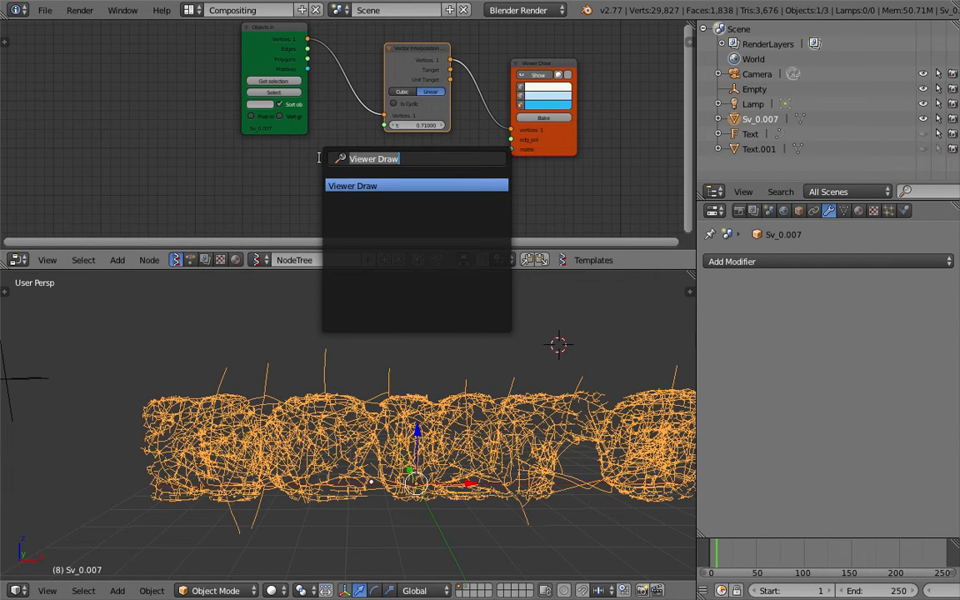
text(range)
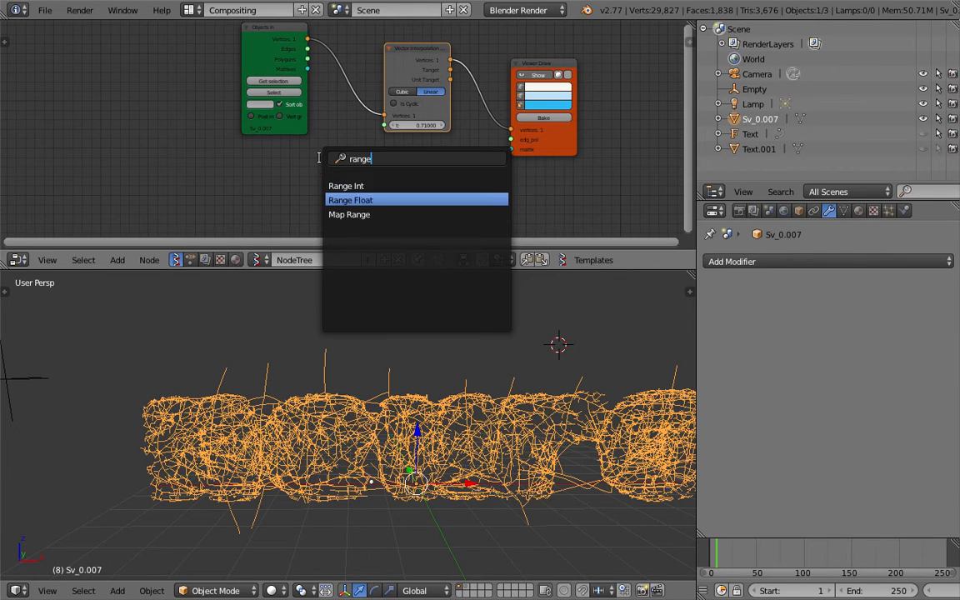
key(Down)
key(Return)
click(214, 152)
scroll(214, 117, up, 3)
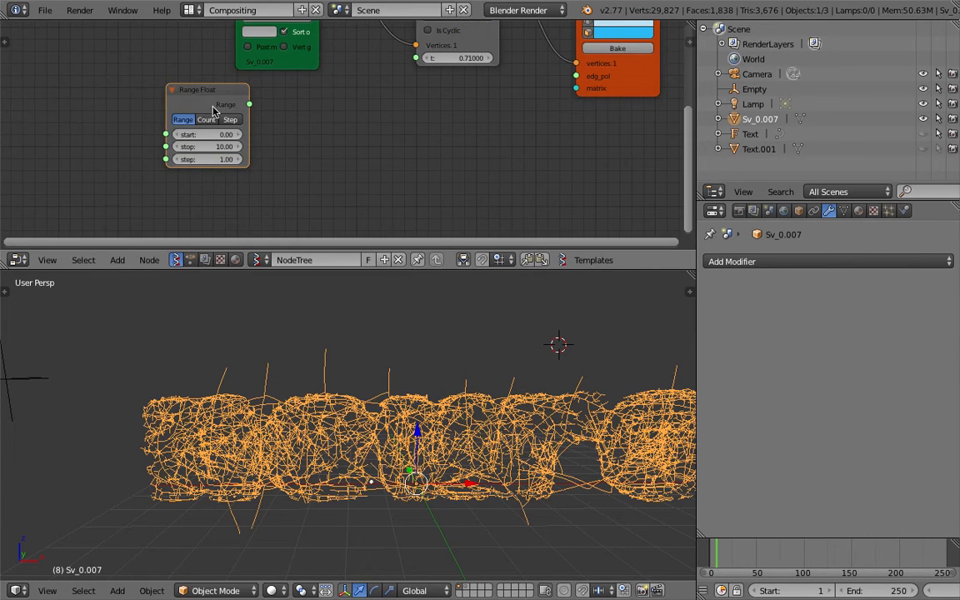
click(206, 120)
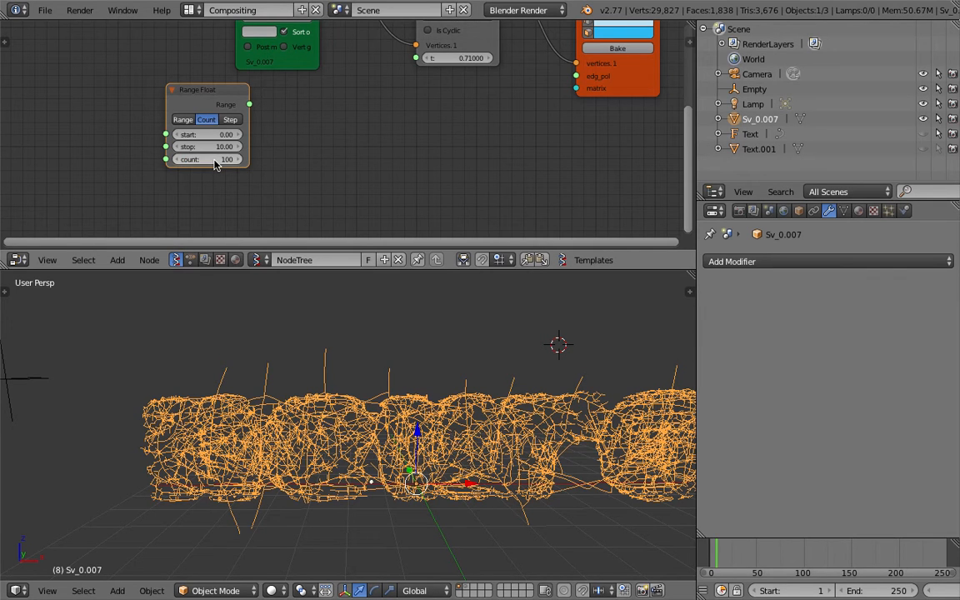
drag(248, 104, 416, 57)
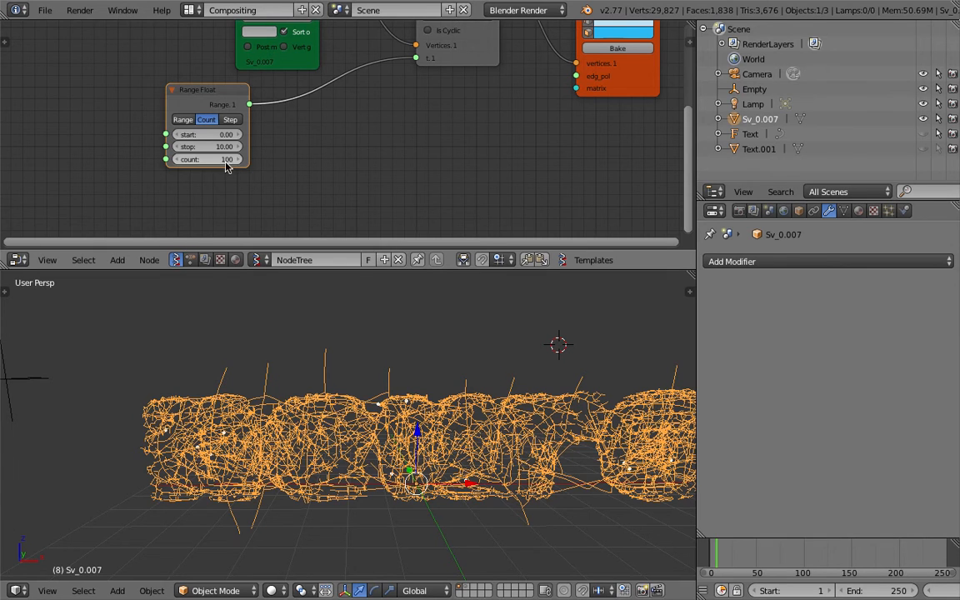
Step: Set the Range Float node's count to 400 and its stop value to 1
click(225, 160)
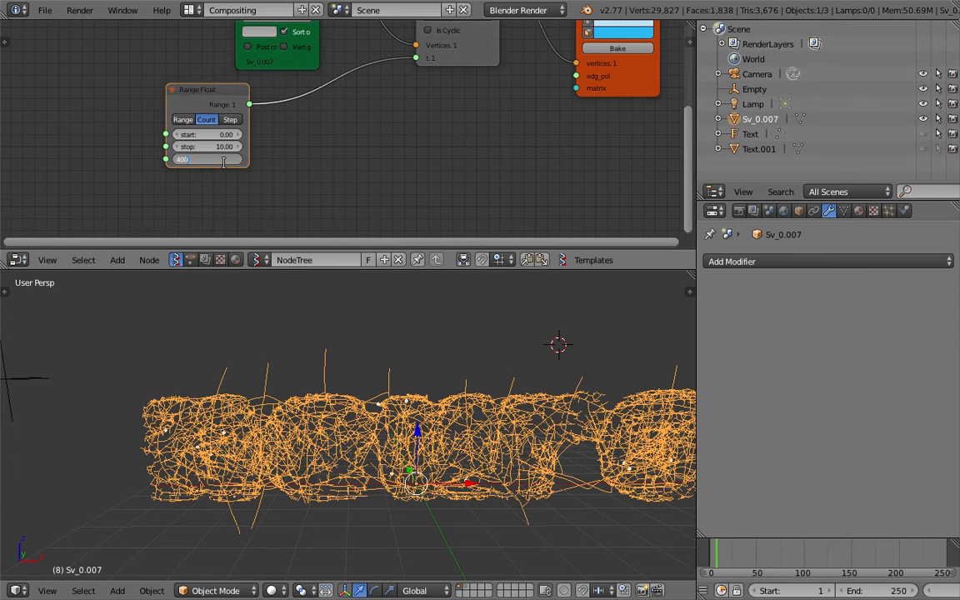
text(400)
key(Return)
click(221, 146)
text(1)
key(Return)
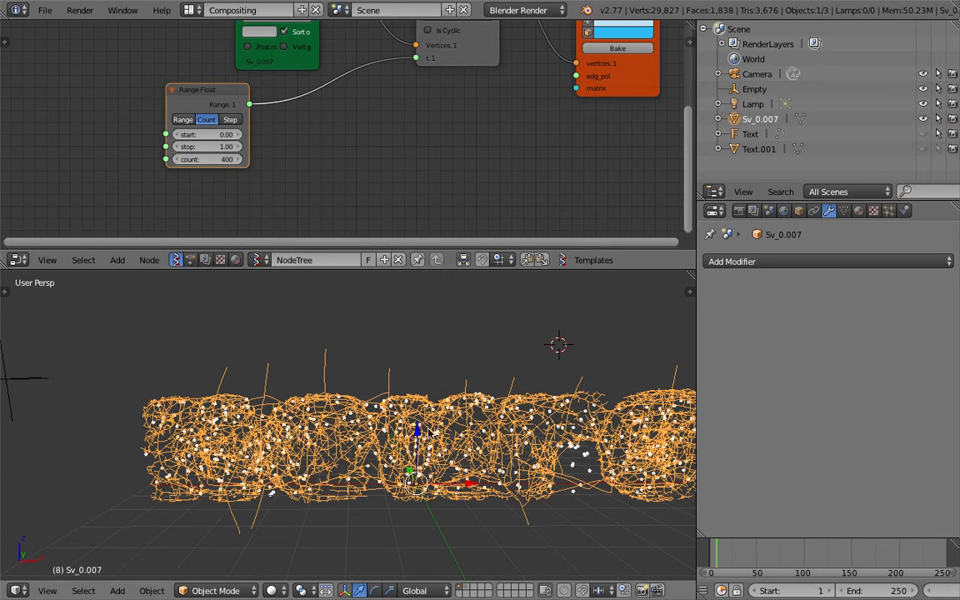
middle_drag(428, 432, 400, 396)
Step: Raise the Range Float count to 630 and further to 832 to test how densely points fill the text
drag(214, 159, 405, 159)
scroll(454, 417, down, 5)
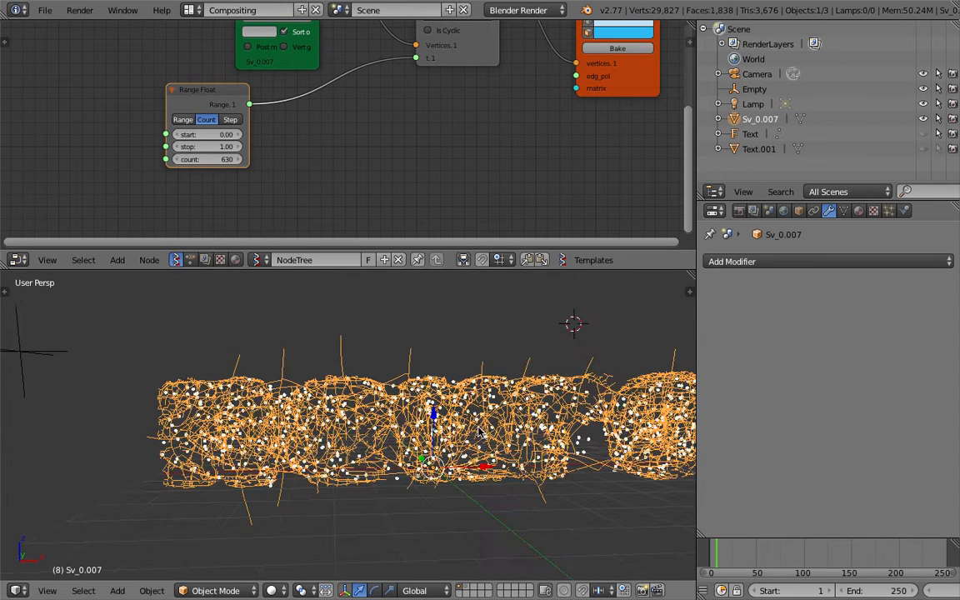
middle_drag(454, 408, 455, 446)
drag(214, 159, 382, 159)
middle_drag(391, 387, 411, 369)
scroll(431, 393, up, 5)
scroll(412, 369, down, 2)
mouse_move(505, 403)
middle_down()
mouse_move(463, 414)
mouse_move(494, 403)
middle_up()
scroll(462, 415, down, 2)
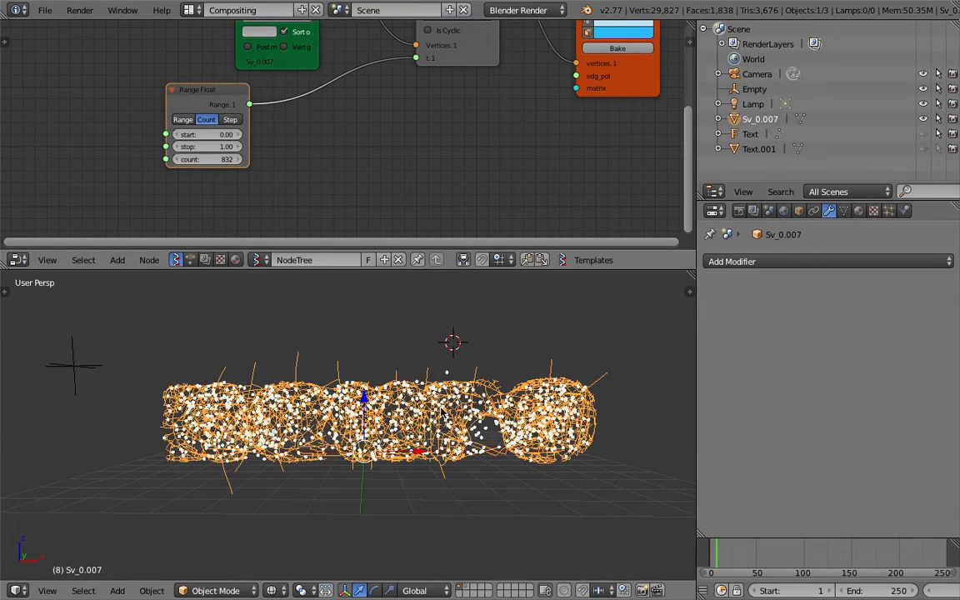
Step: Raise the Range Float count to 1000 and inspect the point distribution across the text mesh
drag(215, 159, 352, 159)
click(228, 159)
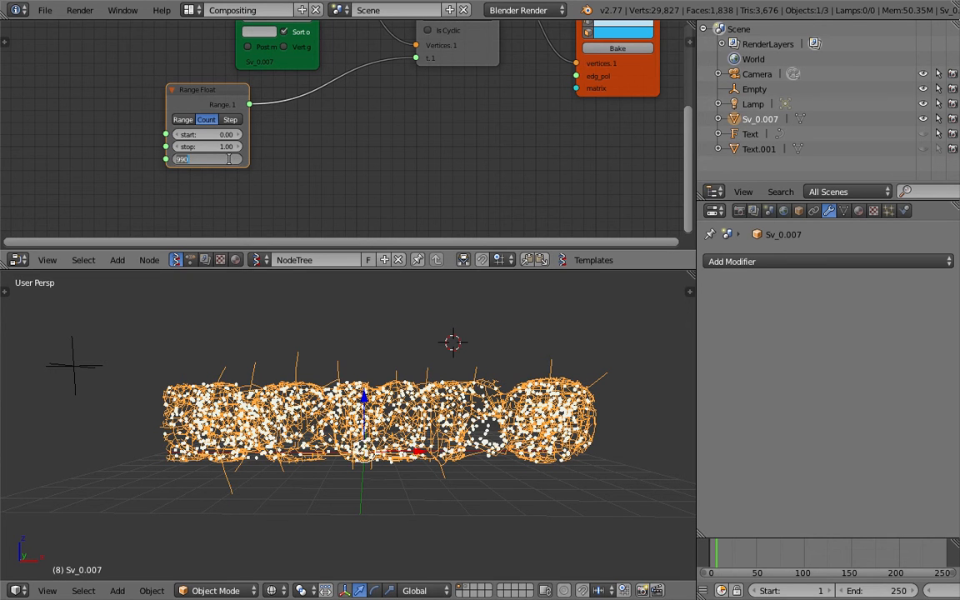
key(Return)
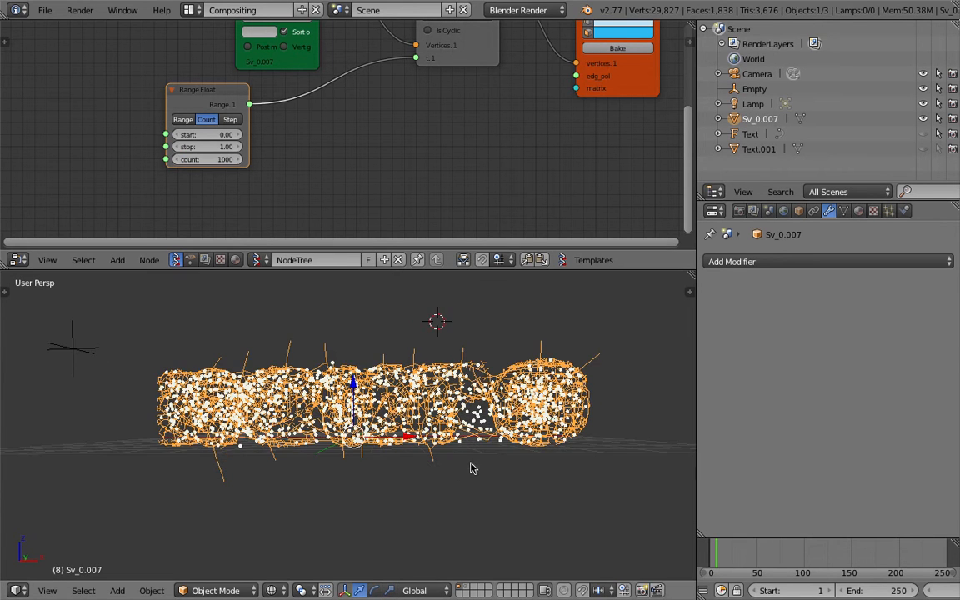
scroll(444, 415, up, 2)
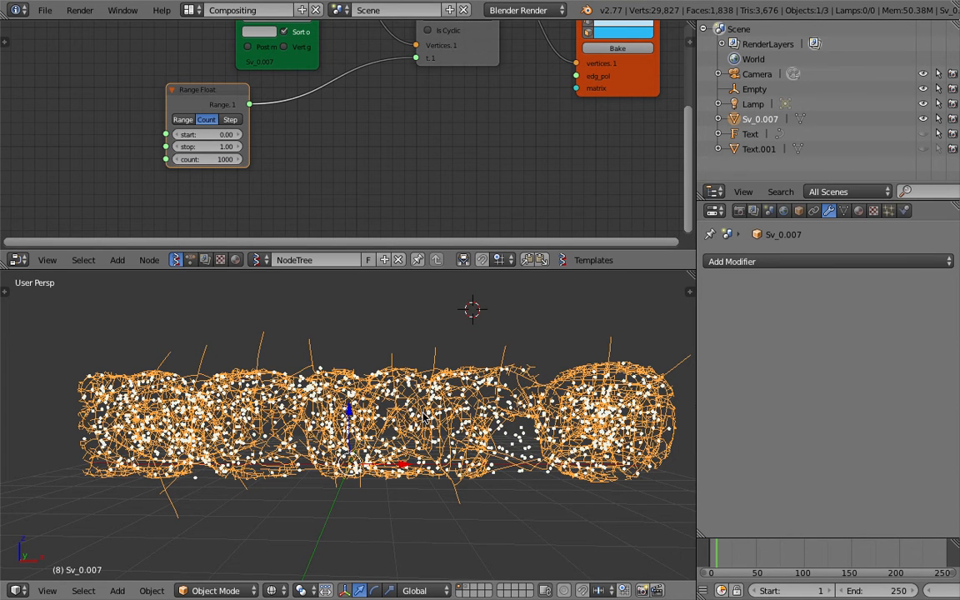
middle_drag(322, 426, 326, 429)
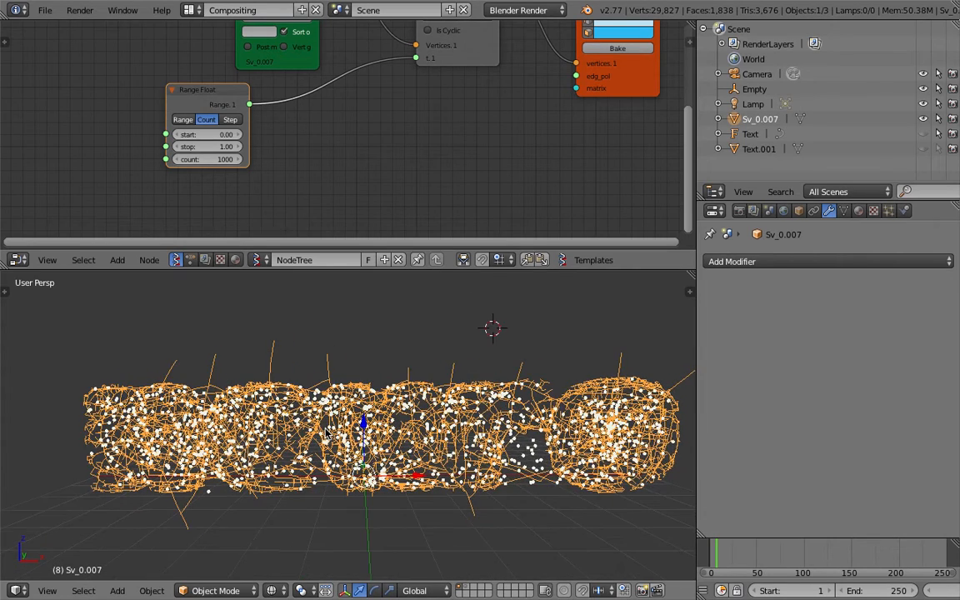
scroll(326, 432, down, 2)
middle_drag(321, 432, 330, 420)
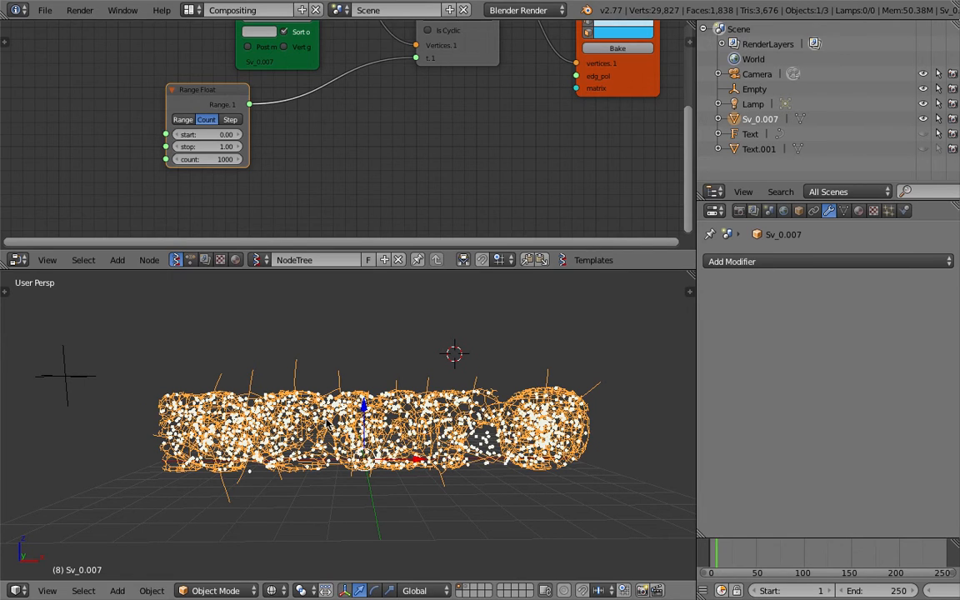
Step: Delete the Viewer Draw node from the node tree
scroll(368, 184, down, 3)
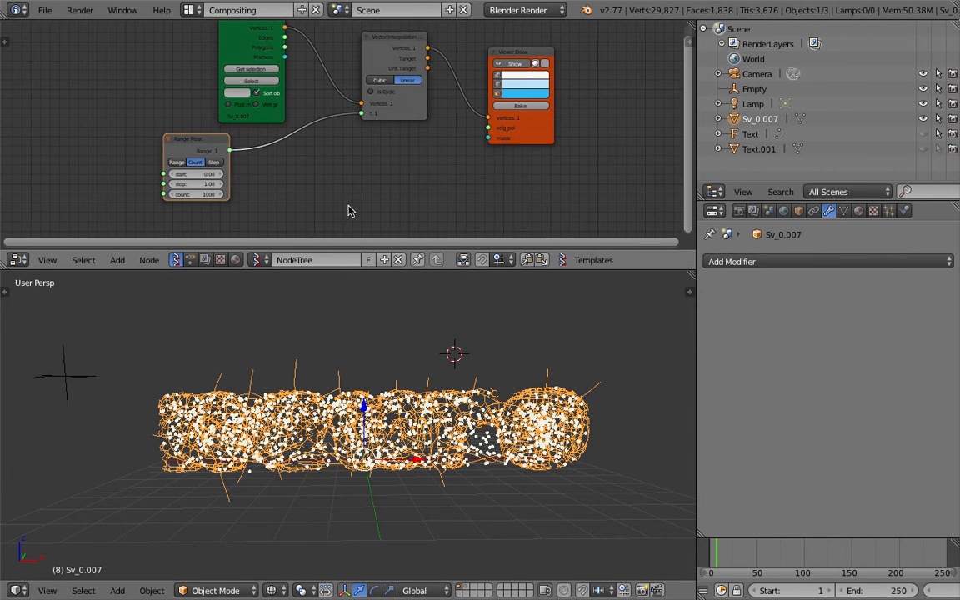
key(ctrl+s)
click(328, 182)
key(x)
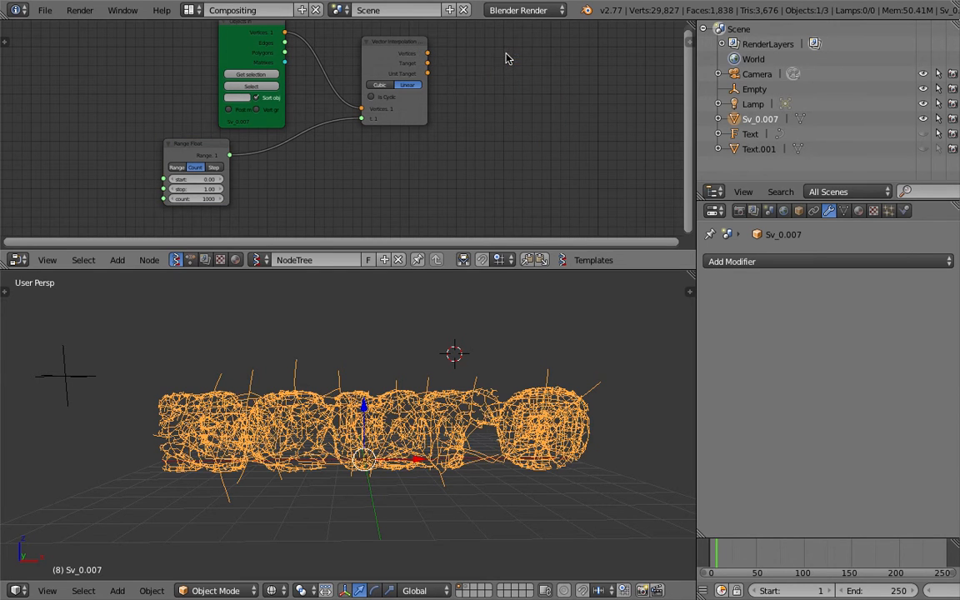
Step: Move the Sv_0.007 wire mesh to layer 2
key(m)
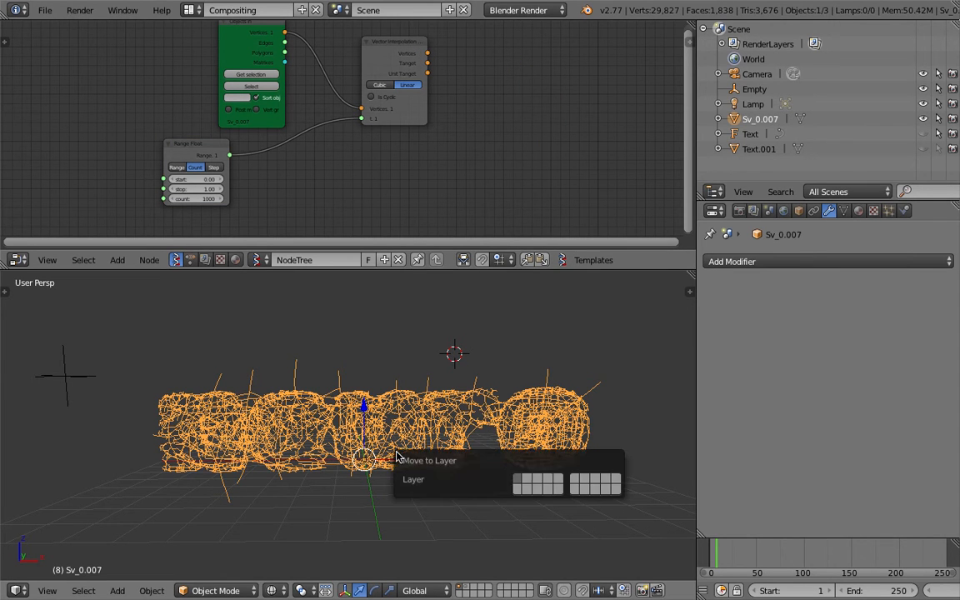
key(2)
click(226, 373)
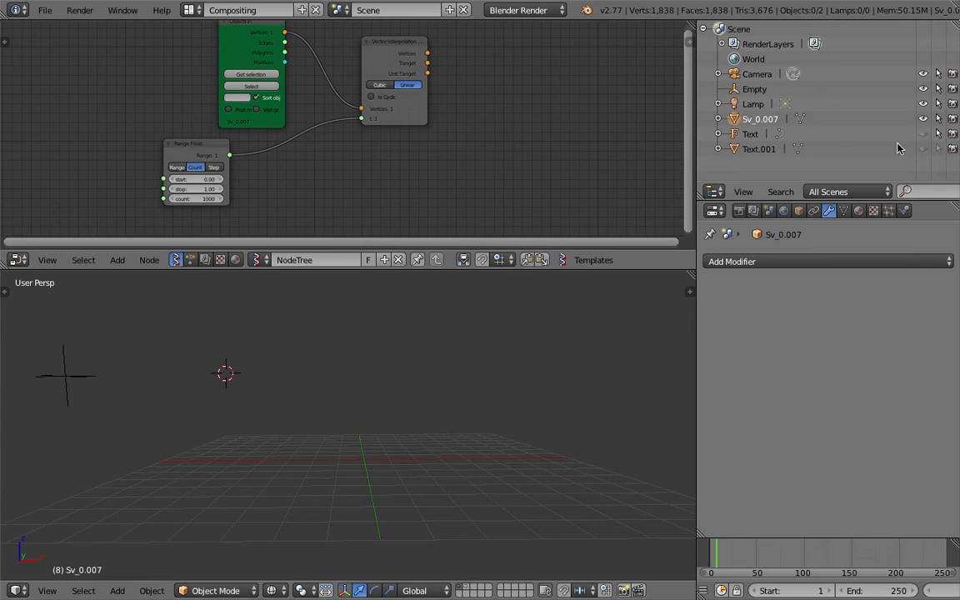
Step: Unhide the Text and Text.001 objects in the viewport
click(923, 148)
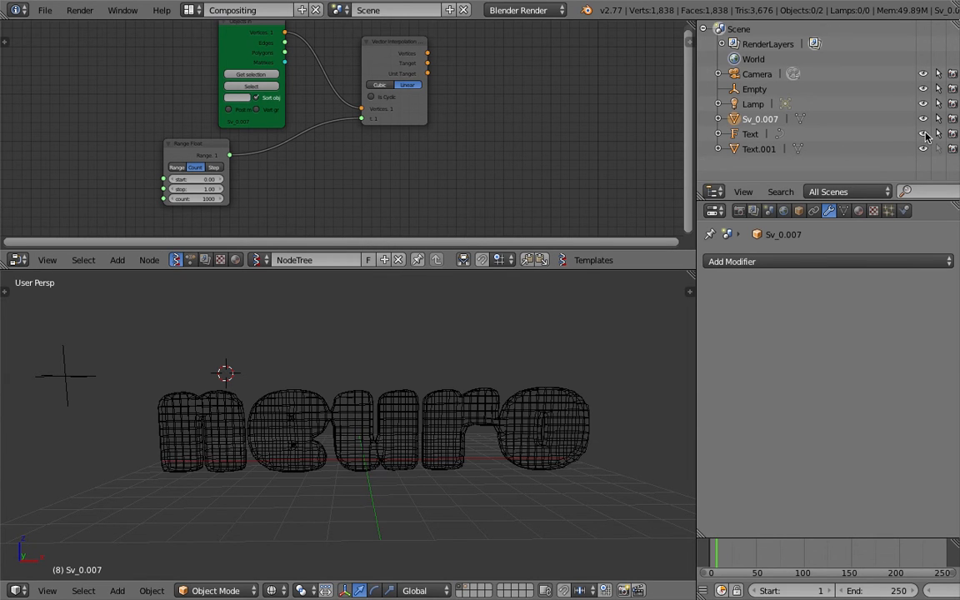
click(926, 148)
click(925, 149)
click(926, 148)
click(926, 149)
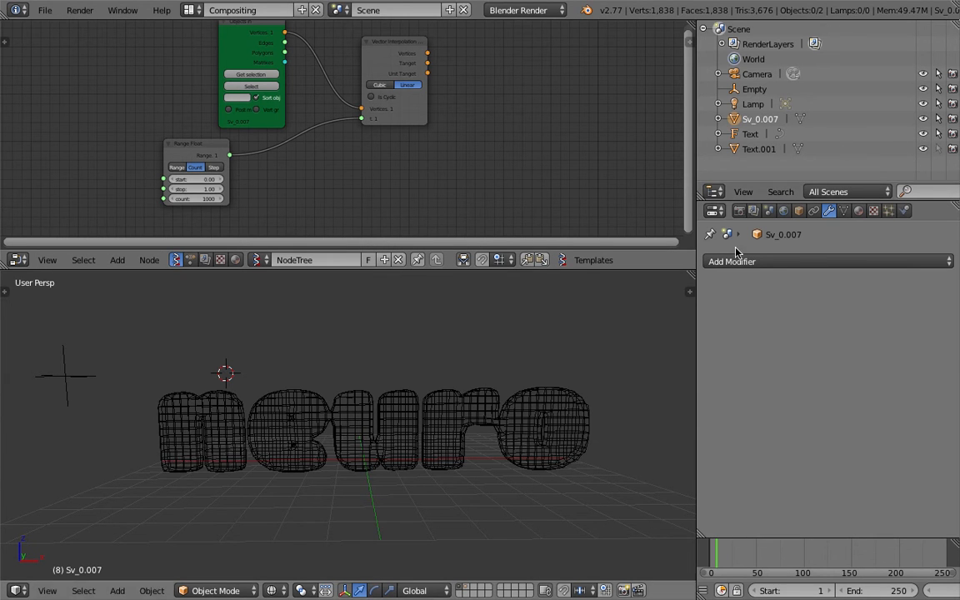
Step: Make Text.001 selectable and select it in the viewport
middle_drag(478, 403, 406, 385)
click(939, 150)
right_click(457, 397)
scroll(409, 383, up, 2)
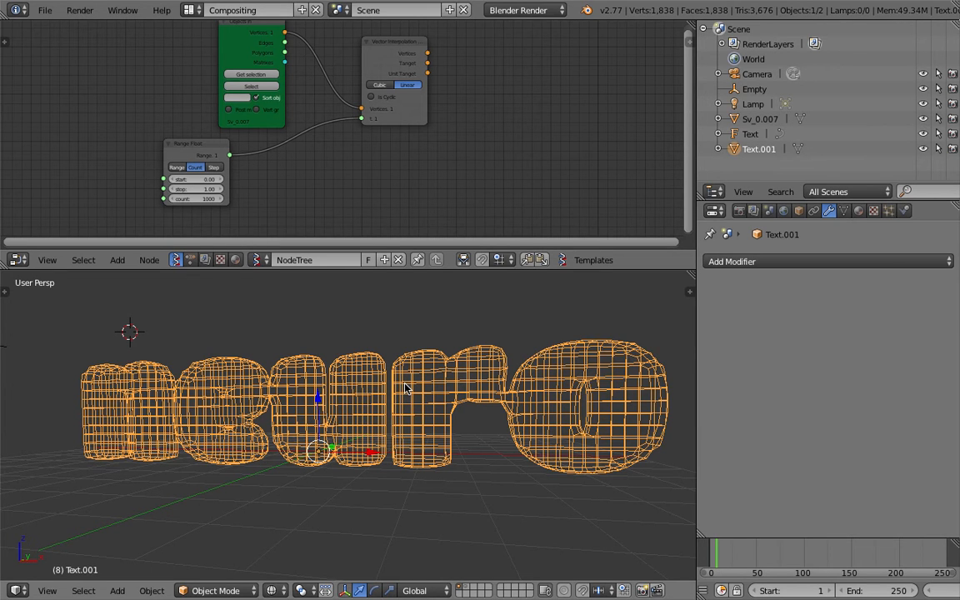
middle_drag(406, 388, 509, 377)
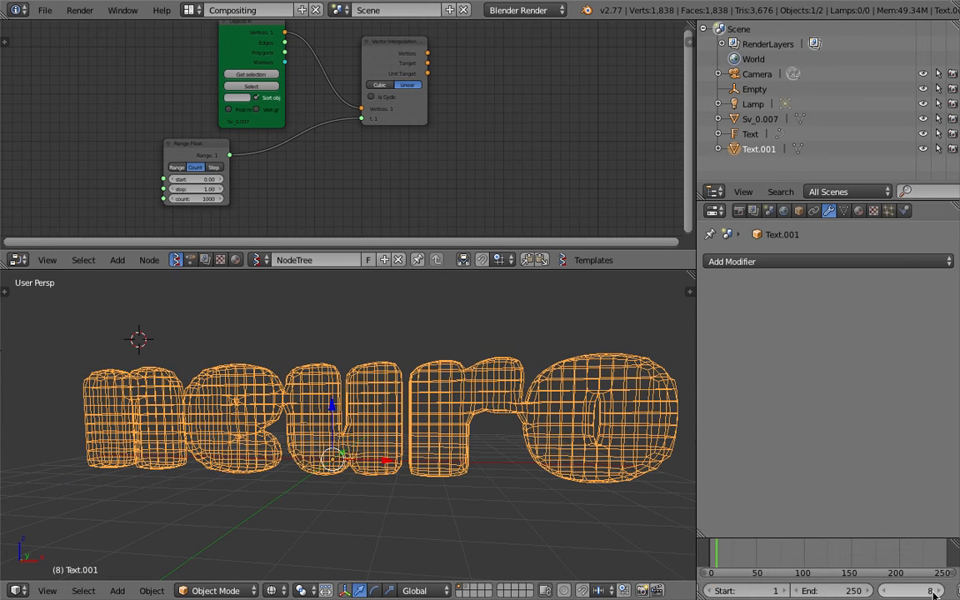
Step: Add a particle system to Text.001 and set its emission end to frame 1
click(889, 211)
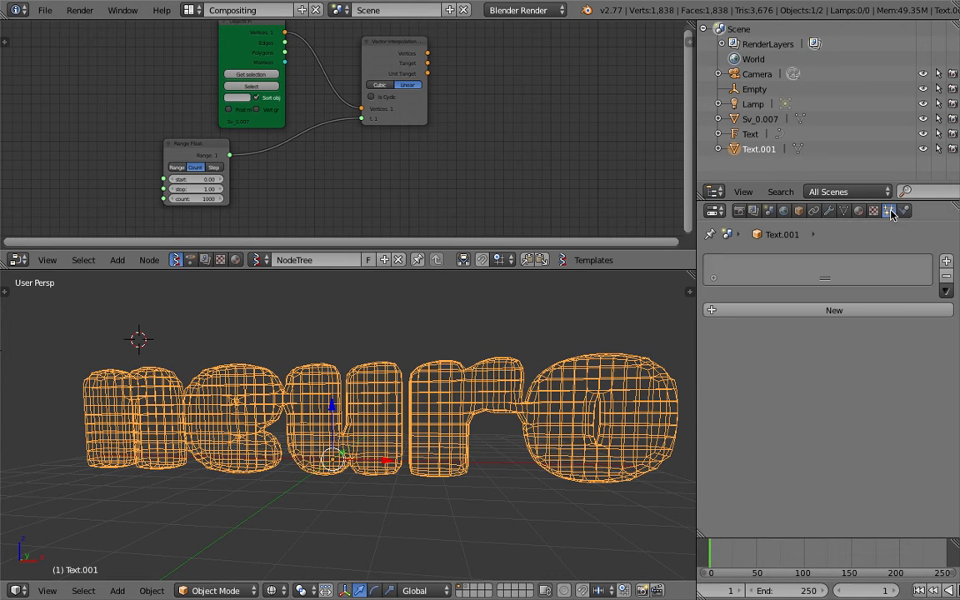
click(821, 309)
scroll(774, 354, down, 2)
click(765, 349)
text(1)
key(Return)
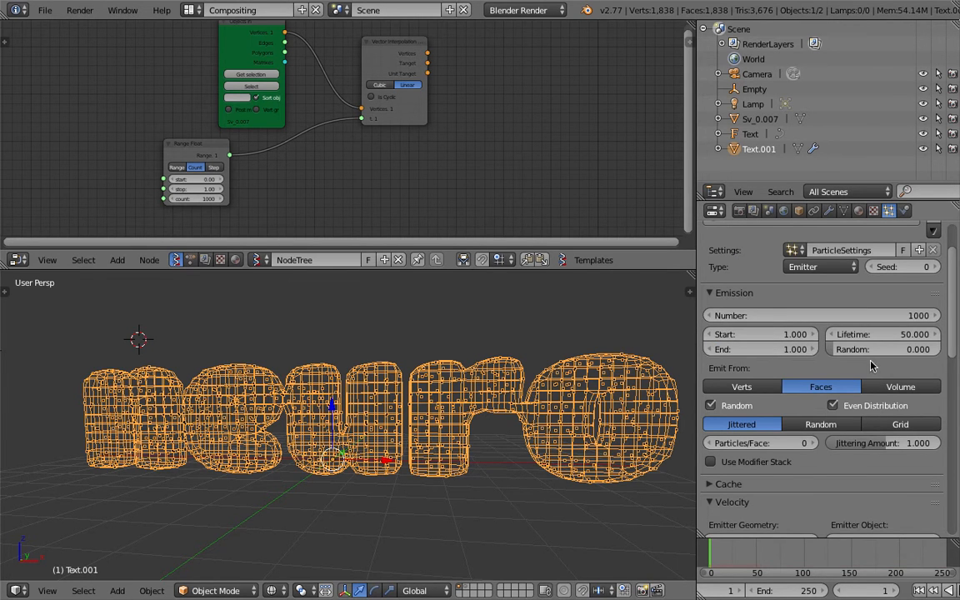
Step: Set the particles to emit from the volume in a Grid distribution with a resolution of 50
click(893, 386)
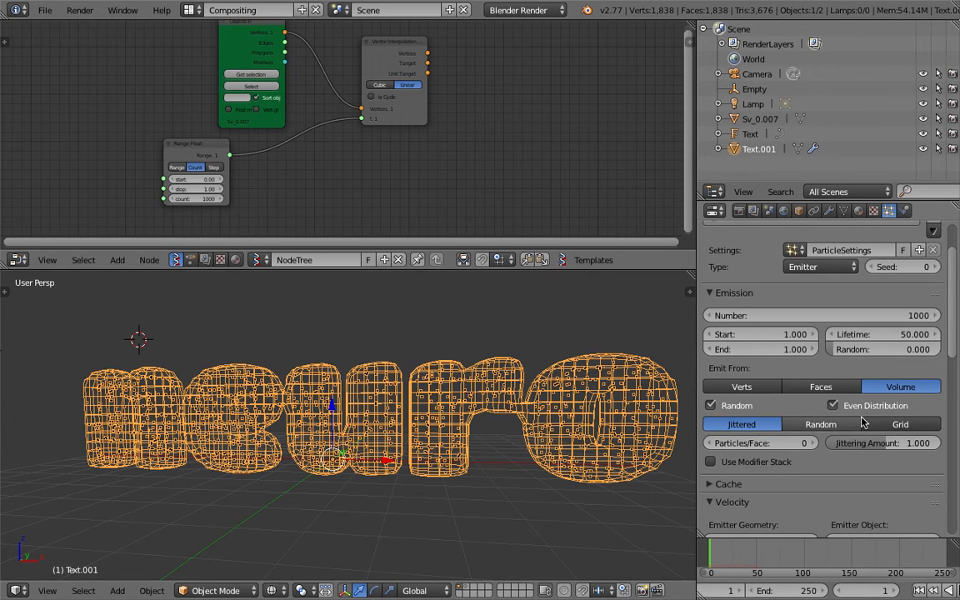
click(871, 424)
click(810, 443)
drag(813, 443, 929, 444)
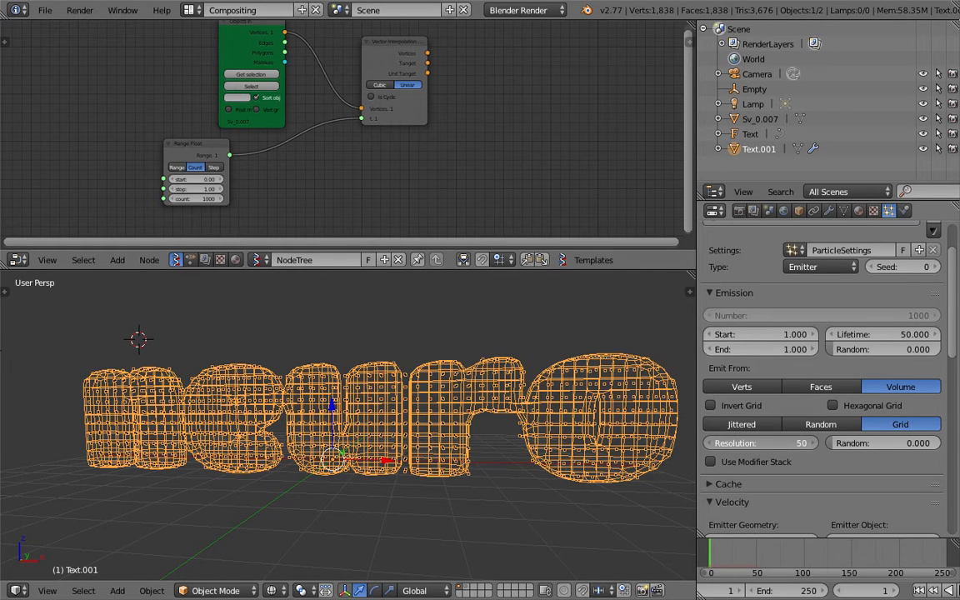
drag(790, 444, 837, 443)
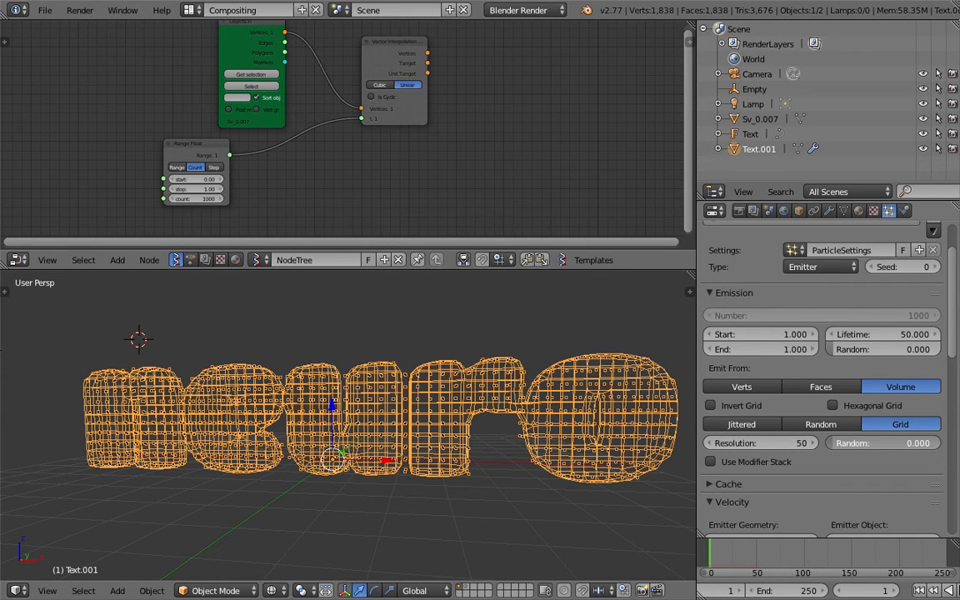
Step: Set the particle grid's Random value to 0.793 and inspect the scattered particles from several angles
drag(854, 443, 942, 443)
middle_drag(530, 392, 425, 356)
middle_drag(282, 368, 234, 382)
middle_drag(509, 390, 456, 398)
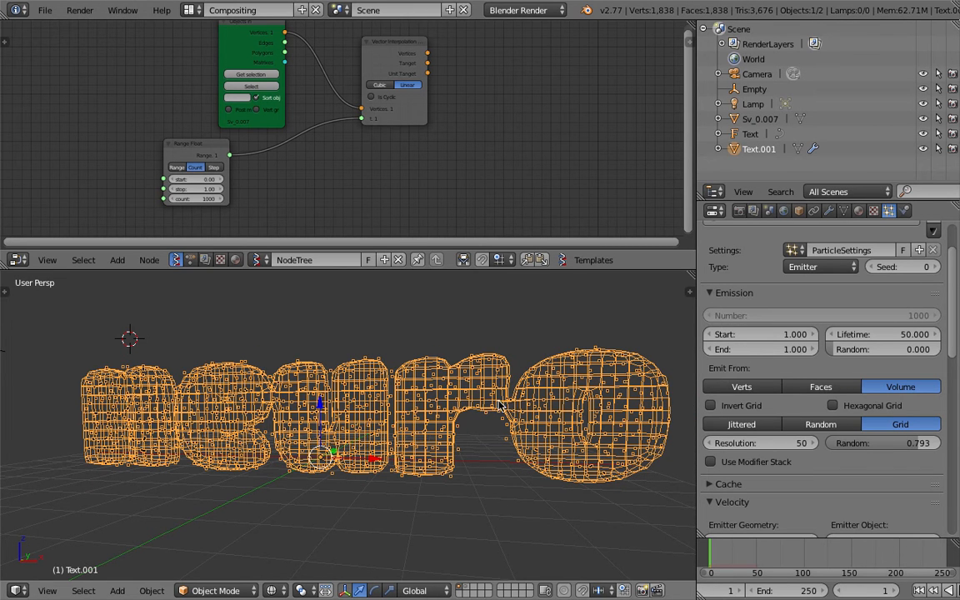
middle_drag(515, 403, 476, 397)
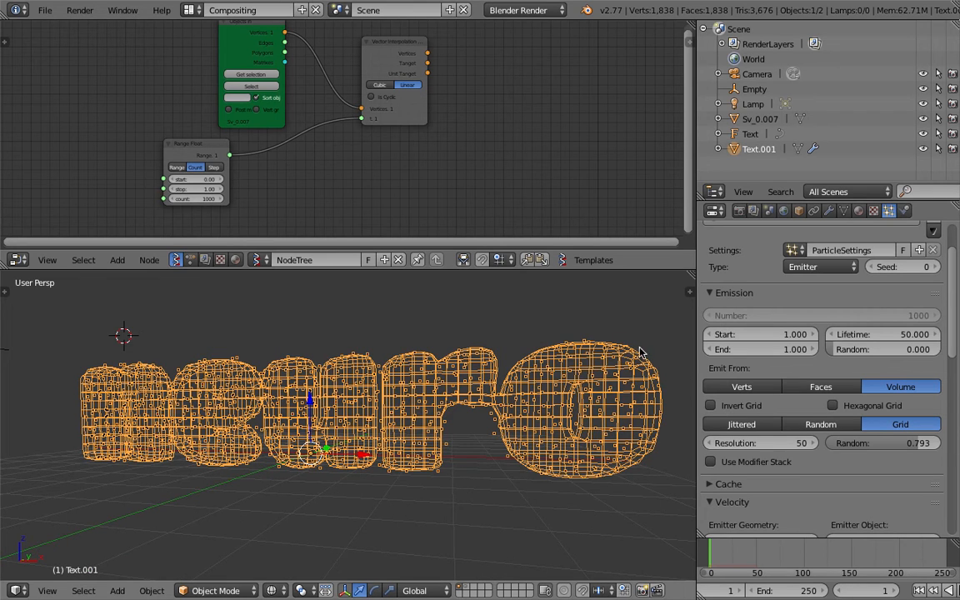
middle_drag(385, 373, 594, 392)
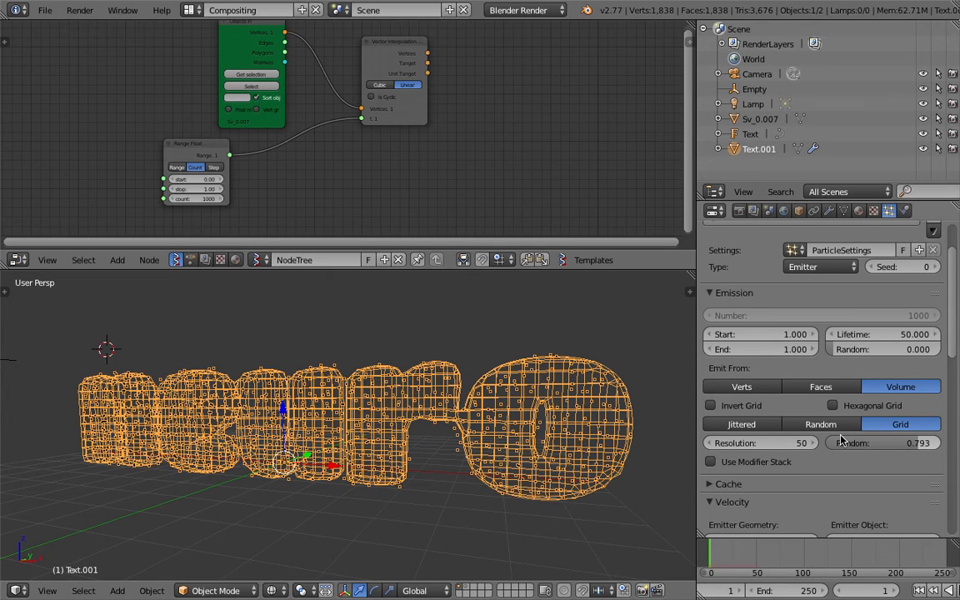
Step: Check Text.001's particle settings, modifiers and physics options for a way to convert the particles
scroll(955, 327, up, 2)
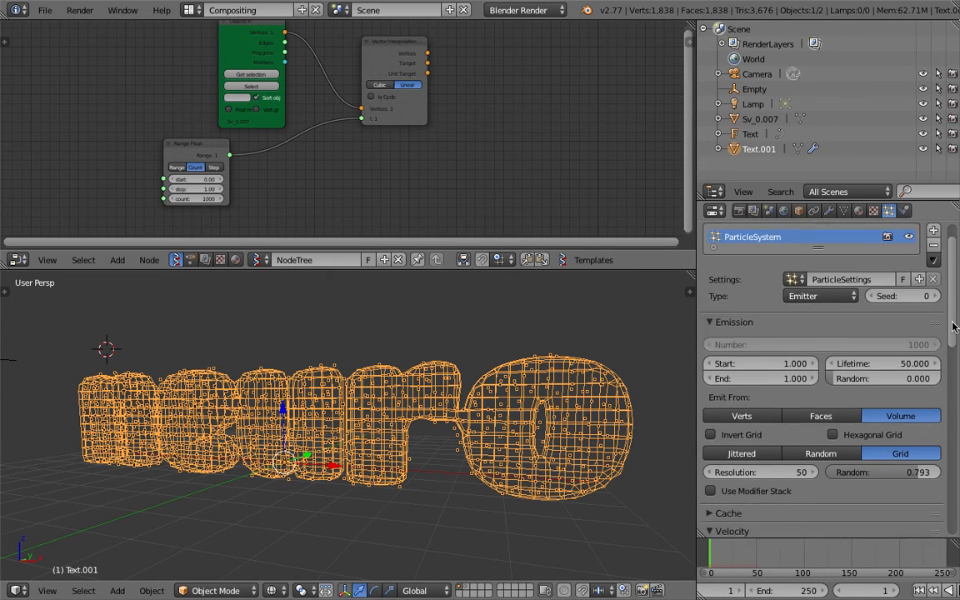
drag(955, 327, 954, 308)
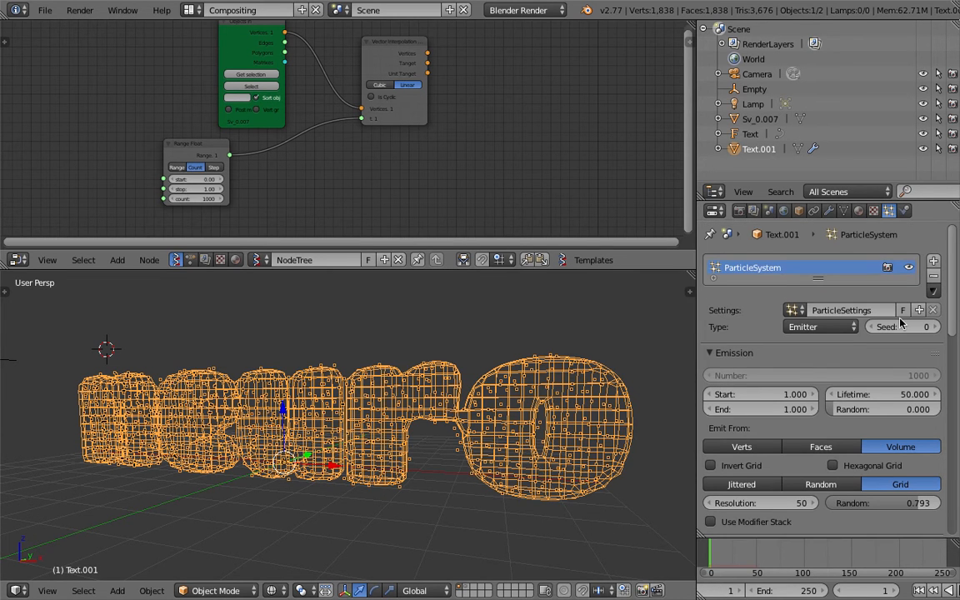
drag(955, 310, 956, 250)
click(829, 211)
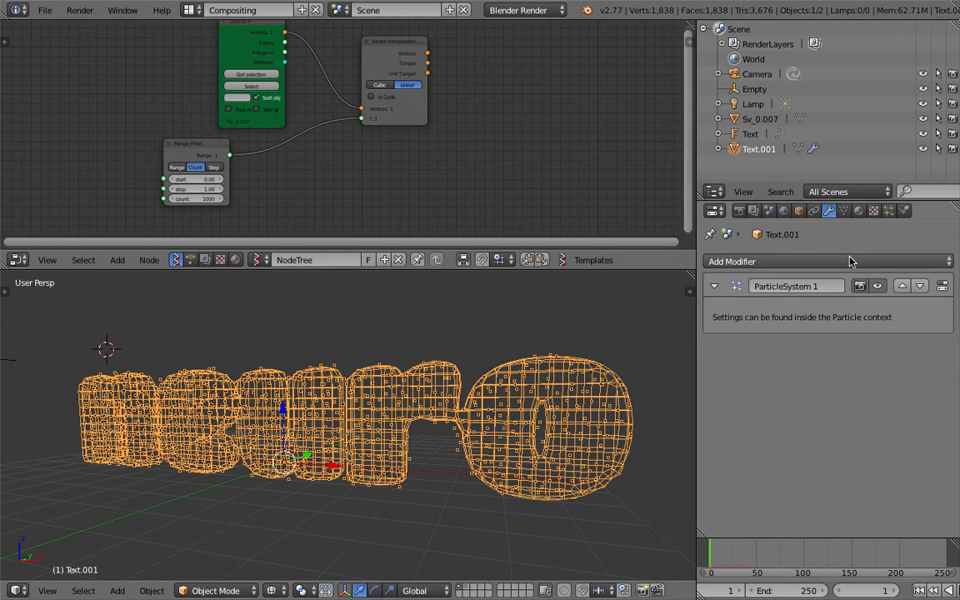
click(904, 211)
middle_drag(490, 369, 481, 357)
Step: Search the available operators for "appl" and "parti" to find a command that applies the particle system
key(space)
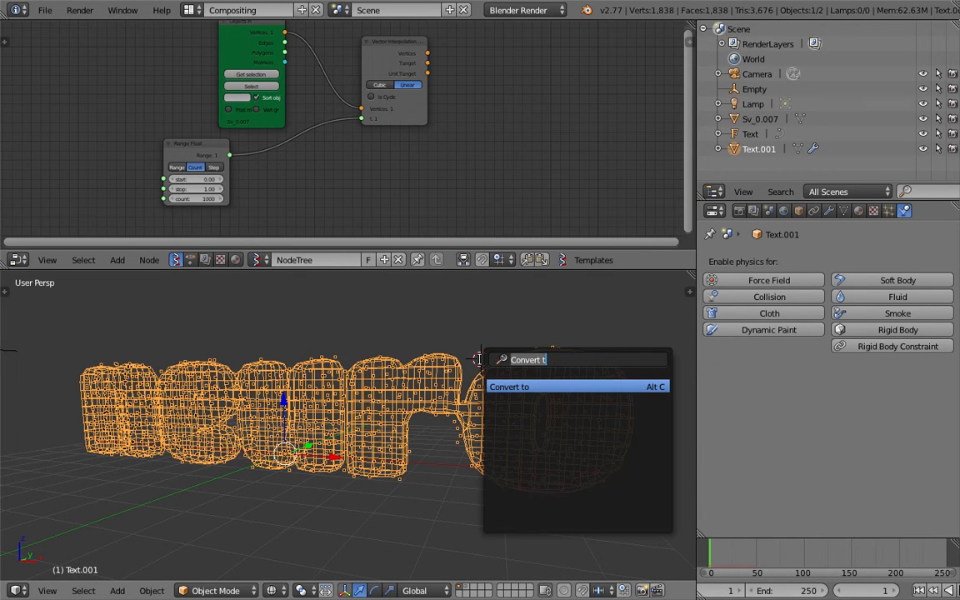
text(appl)
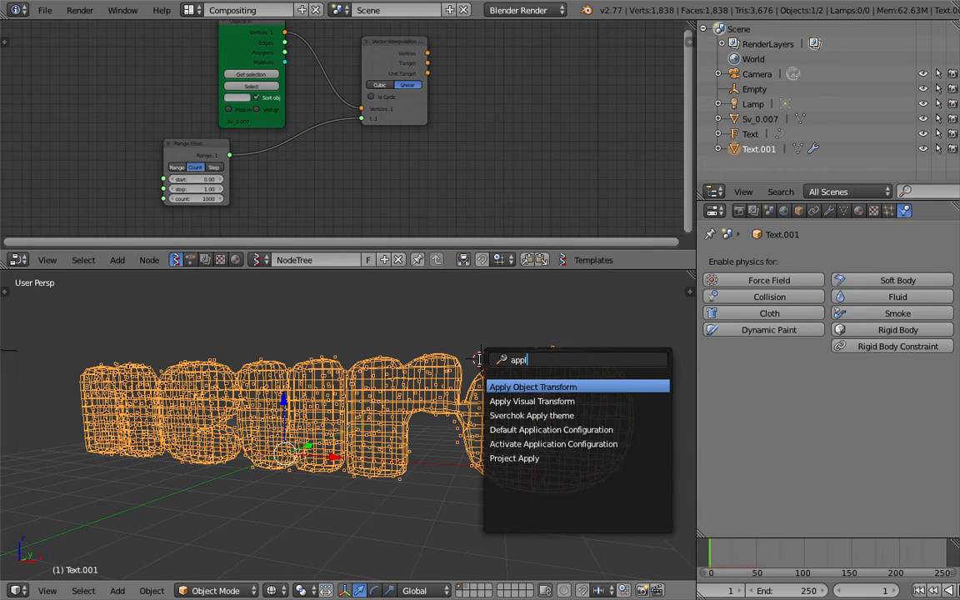
key(BackSpace)
key(BackSpace)
key(BackSpace)
key(BackSpace)
text(parti)
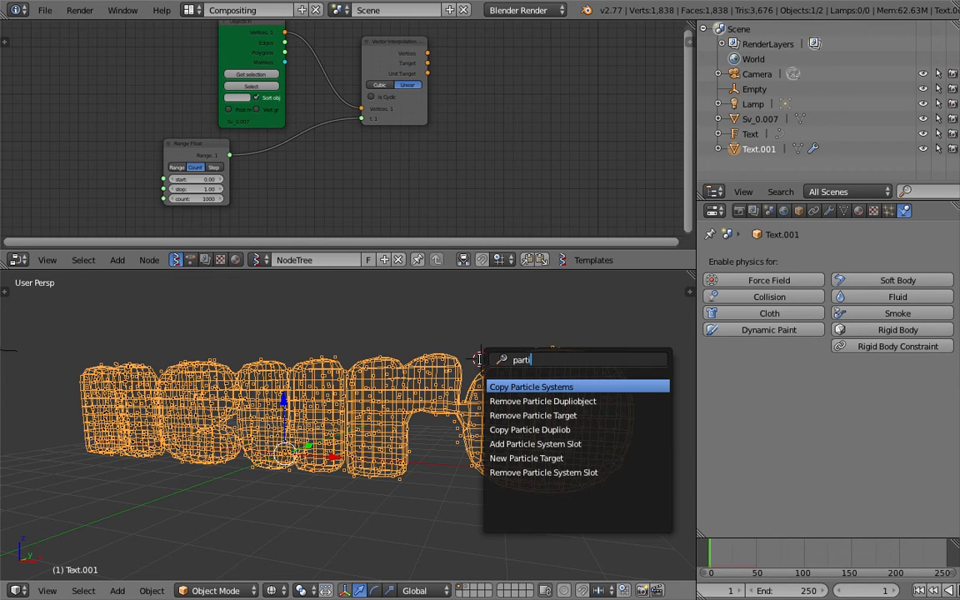
key(Escape)
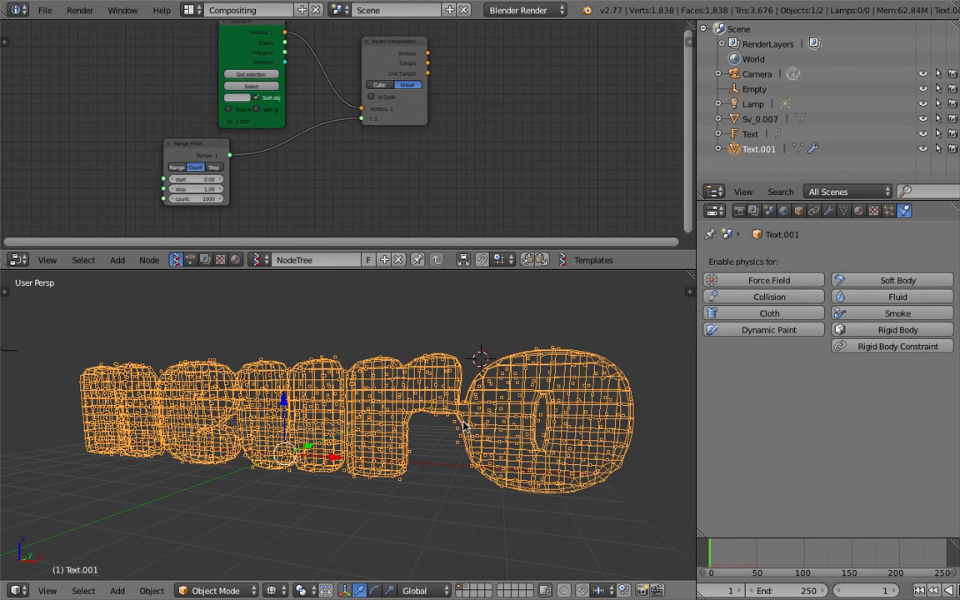
Step: Review the remaining particle settings of Text.001 and put the mesh into Edit Mode
click(889, 211)
drag(952, 295, 959, 500)
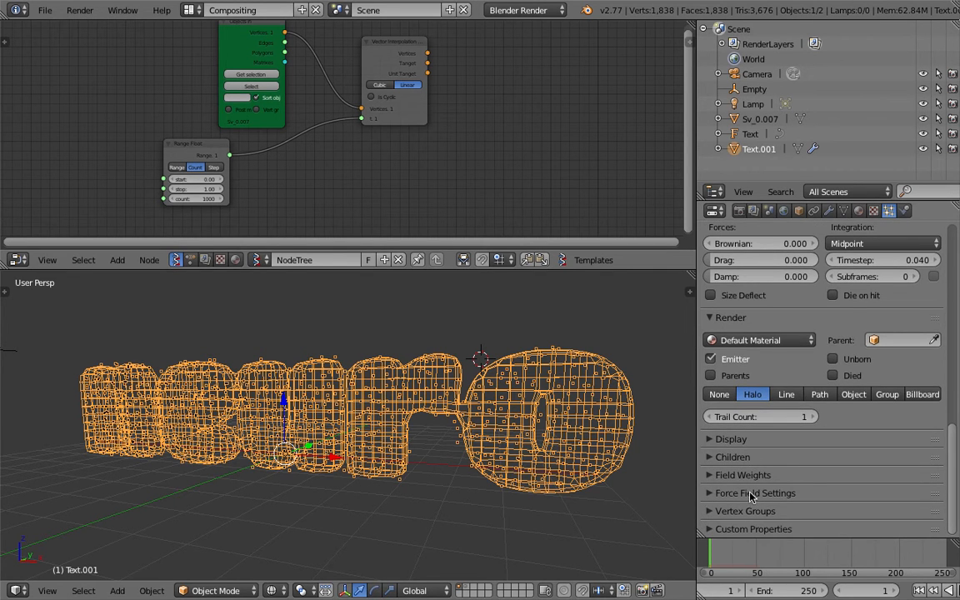
scroll(755, 488, up, 5)
scroll(762, 471, up, 12)
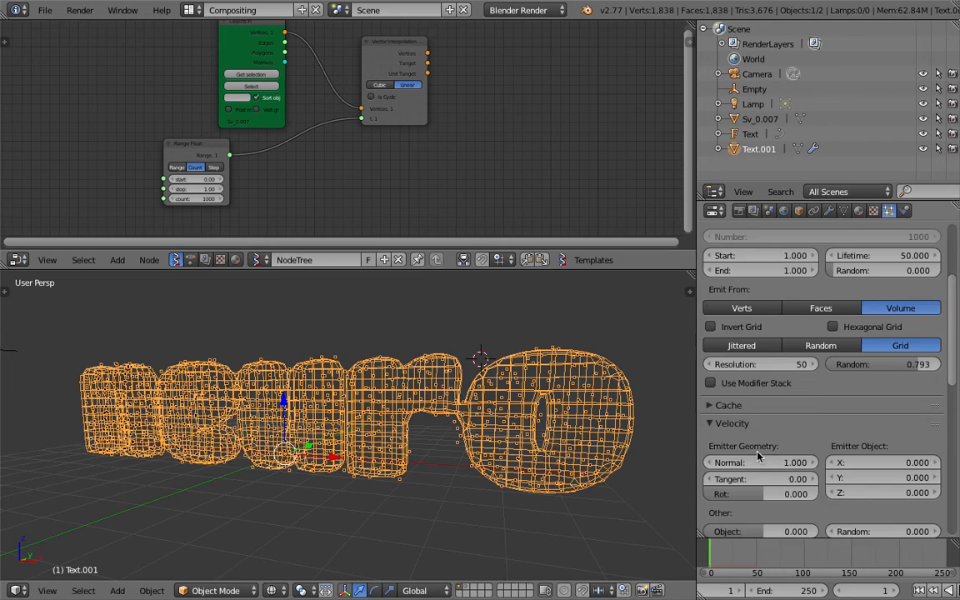
middle_drag(597, 371, 587, 376)
key(Tab)
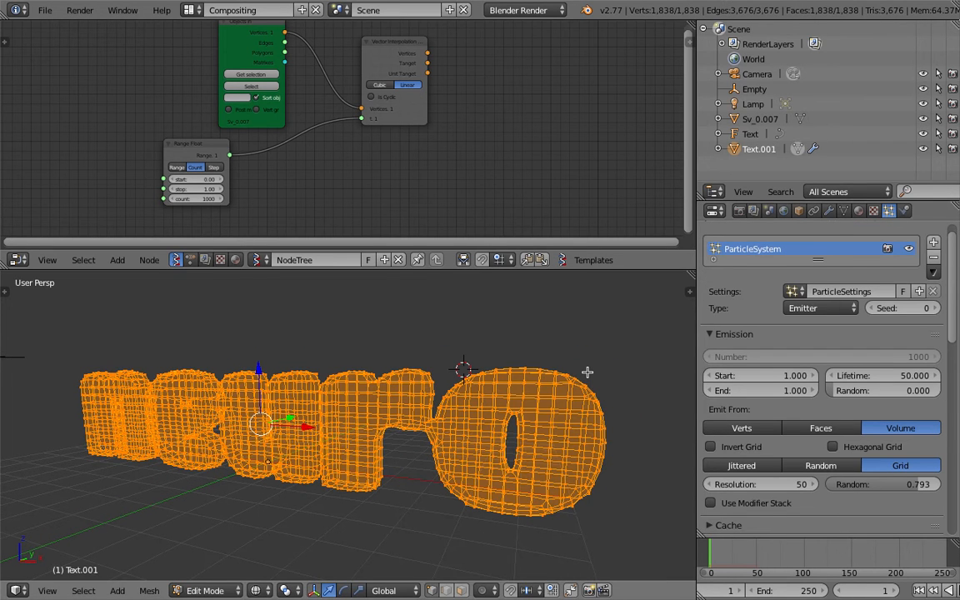
Step: Return Text.001 to Object Mode, review its particle system modifier and particle settings, and save the file
key(Tab)
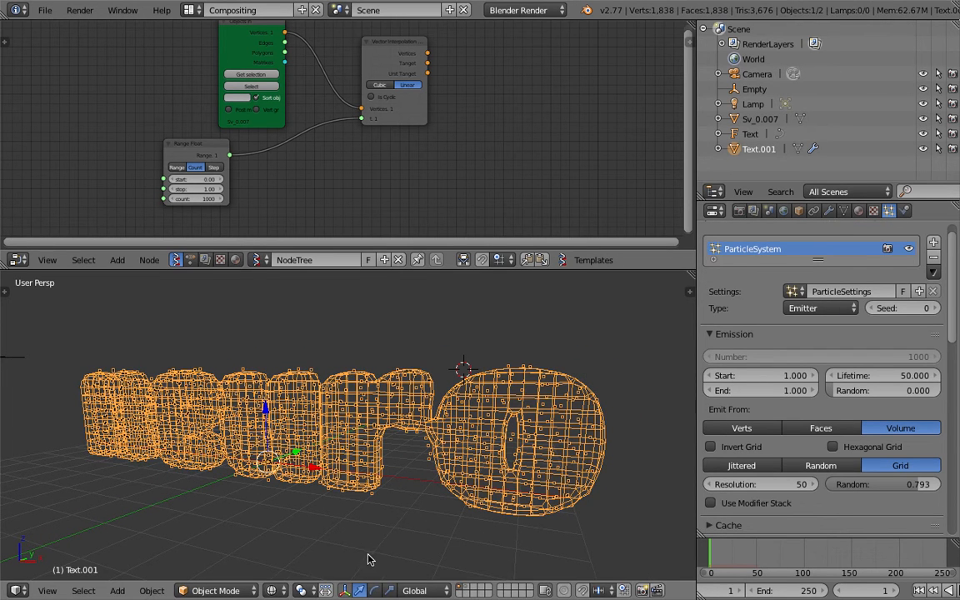
click(830, 212)
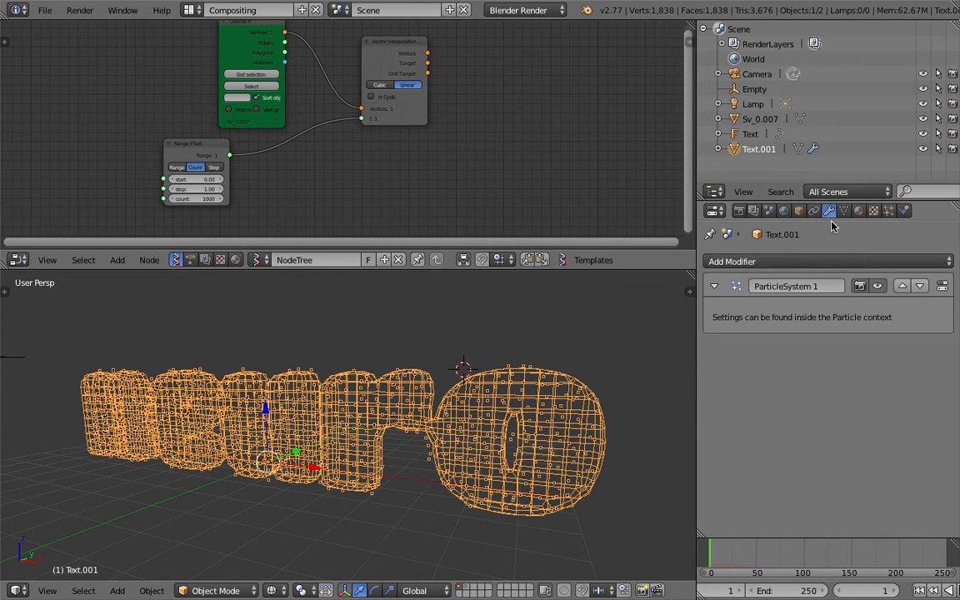
click(943, 287)
scroll(935, 305, up, 1)
mouse_move(404, 322)
middle_down()
mouse_move(431, 329)
mouse_move(408, 322)
middle_up()
key(ctrl+s)
click(432, 329)
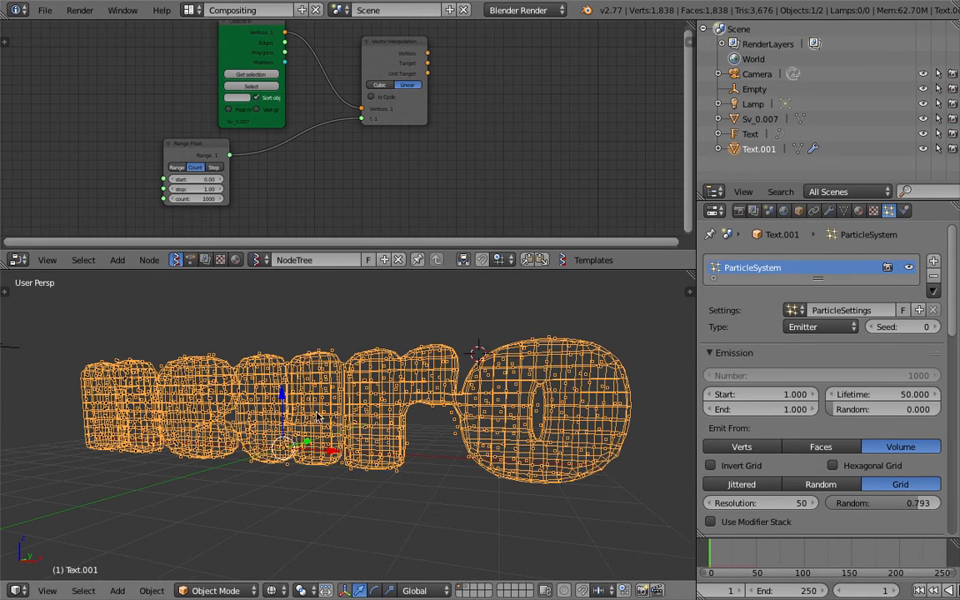
middle_drag(431, 392, 431, 379)
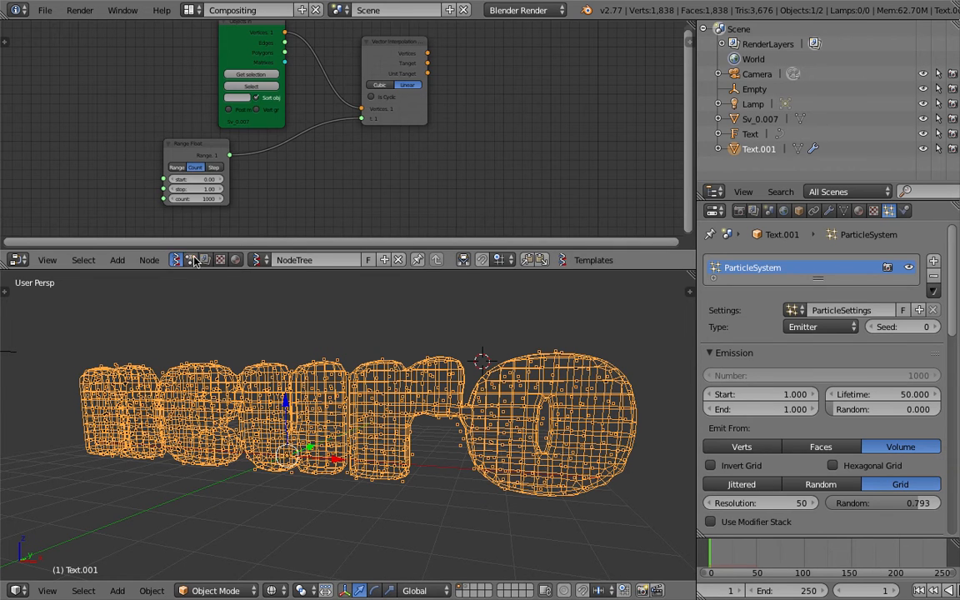
Step: Switch the node editor to a new Animation Nodes tree and enlarge the editor area
click(398, 260)
click(298, 259)
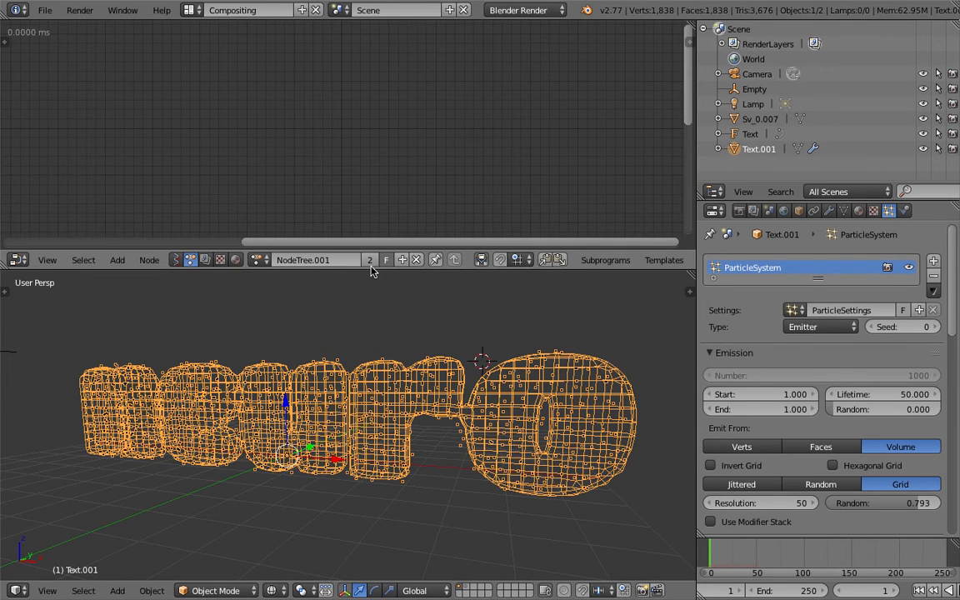
drag(372, 269, 372, 288)
key(shift+a)
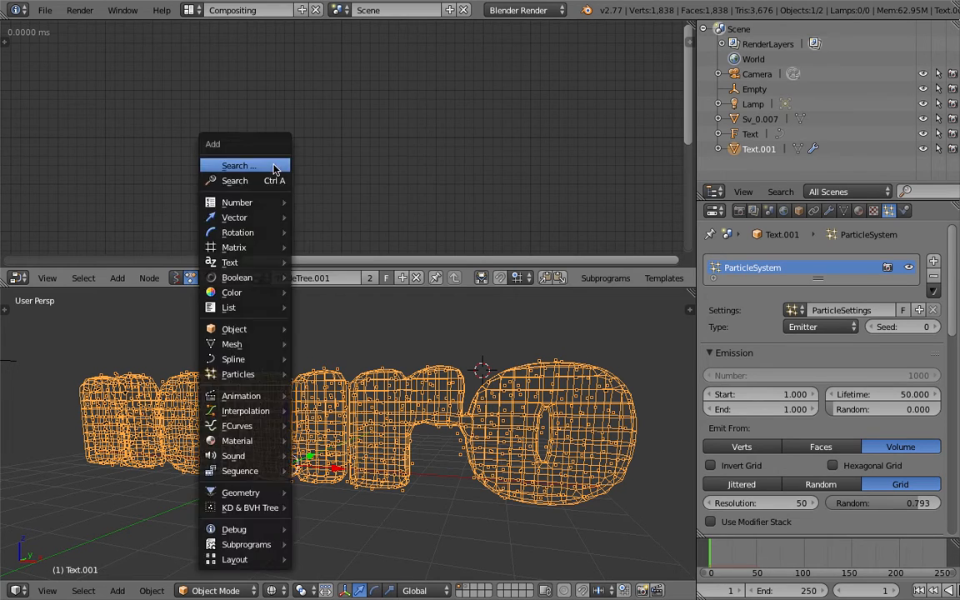
click(332, 165)
text(part)
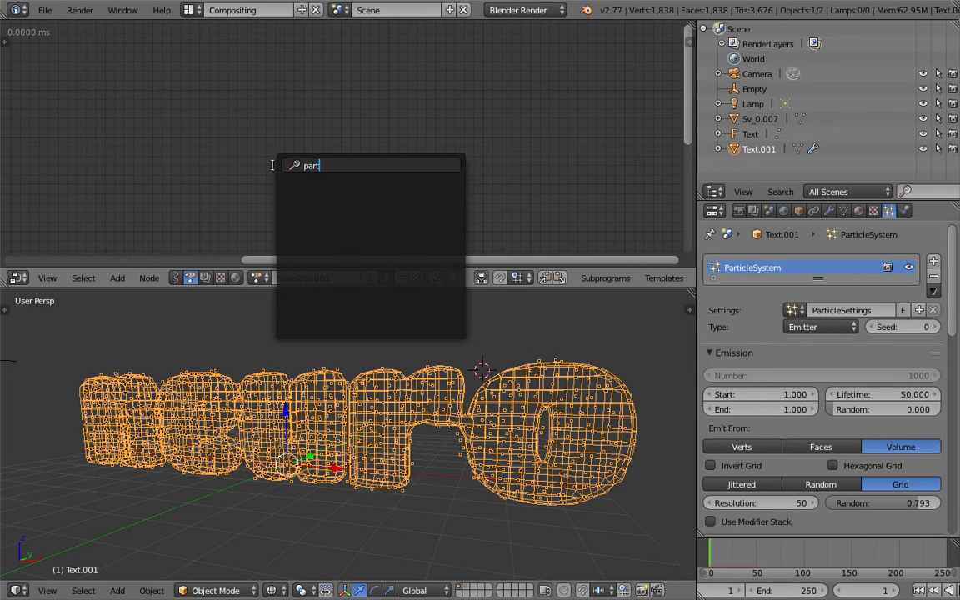
key(Escape)
key(shift+a)
click(216, 118)
text(object s)
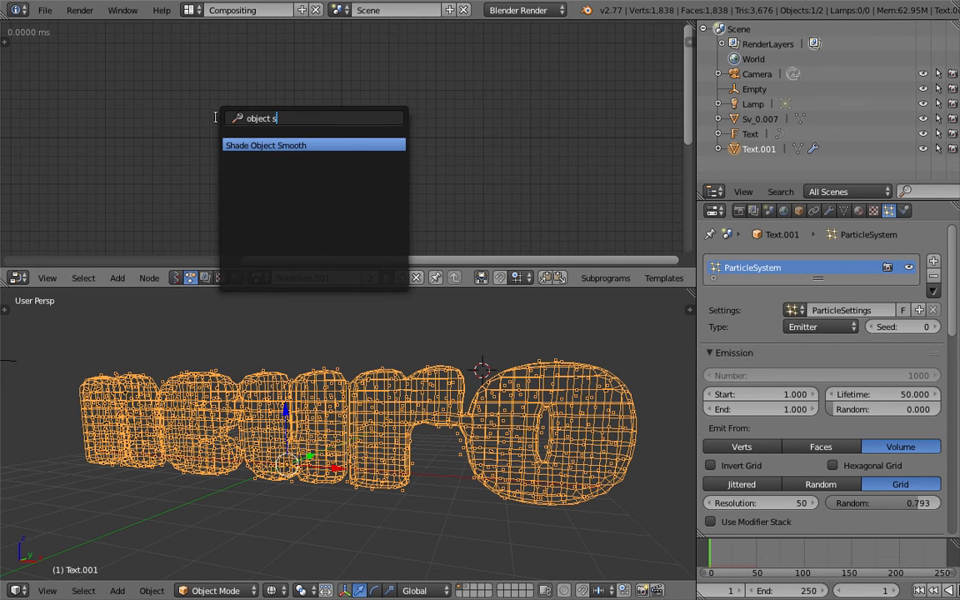
key(ctrl+a)
text(objects)
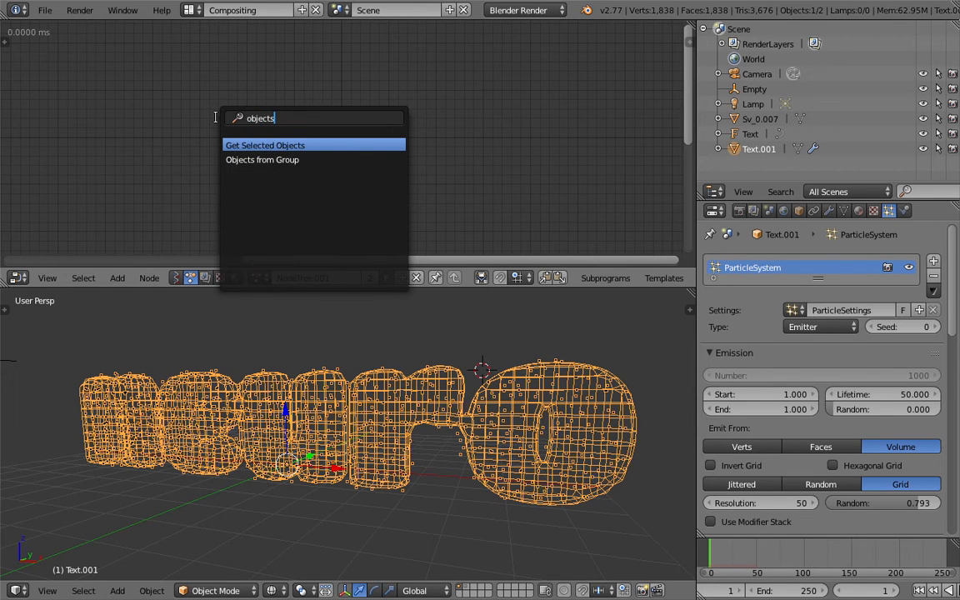
key(Escape)
Step: Add a Particles from Object node to the Animation Nodes tree
key(shift+a)
click(198, 90)
text(particles)
key(Return)
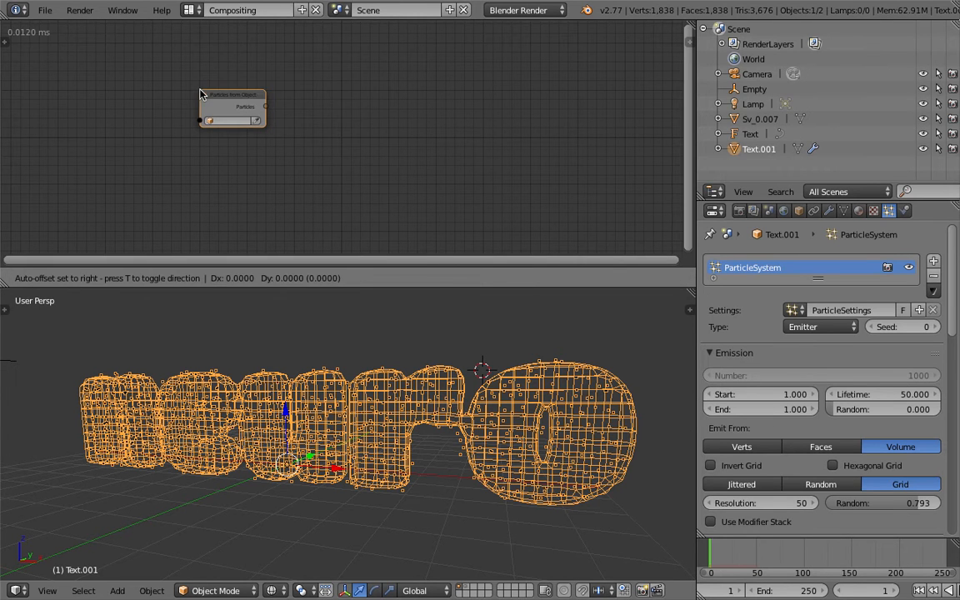
Step: Save the project under the new file name SV_neuro_typography_004.blend
key(ctrl+s)
click(45, 10)
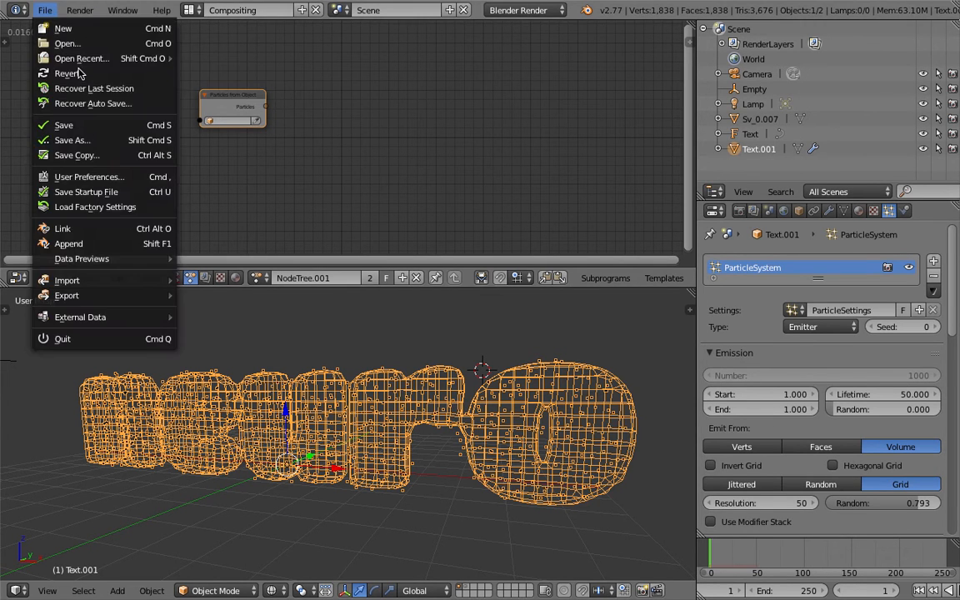
click(82, 134)
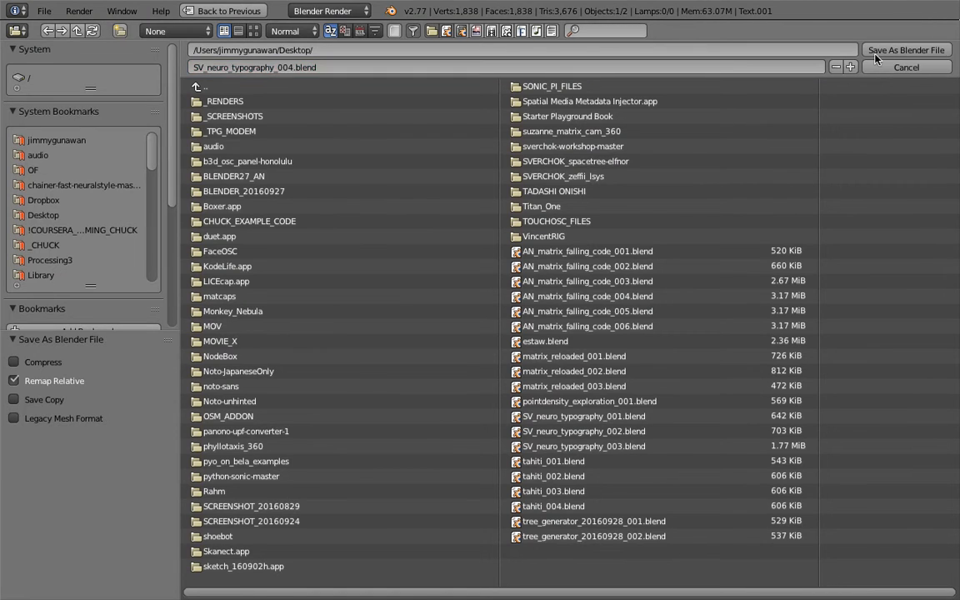
click(904, 50)
Step: Assign Text.001 as the source object of the Particles from Object node
scroll(384, 178, up, 2)
middle_drag(345, 141, 360, 165)
scroll(361, 165, up, 2)
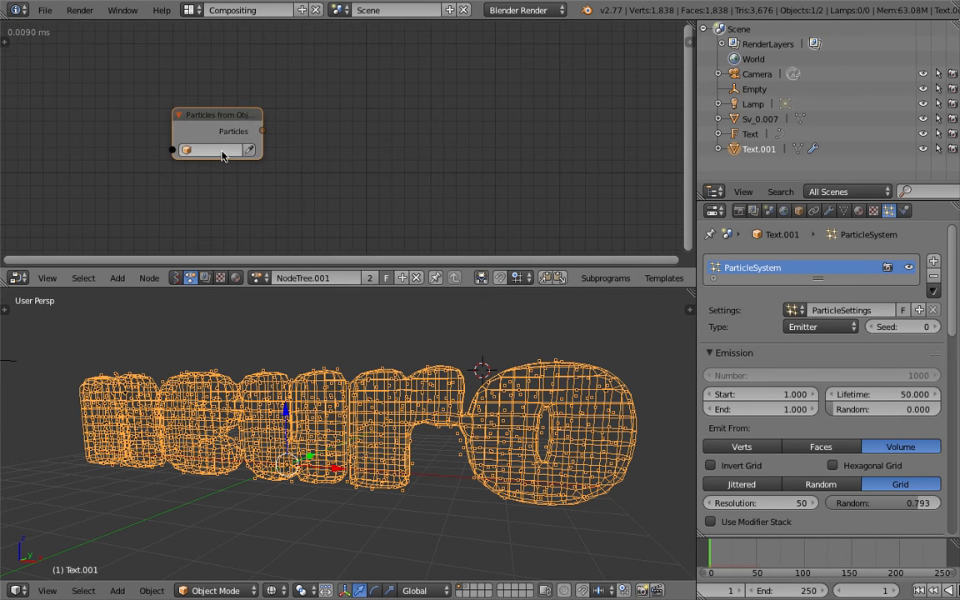
click(249, 151)
drag(262, 147, 279, 145)
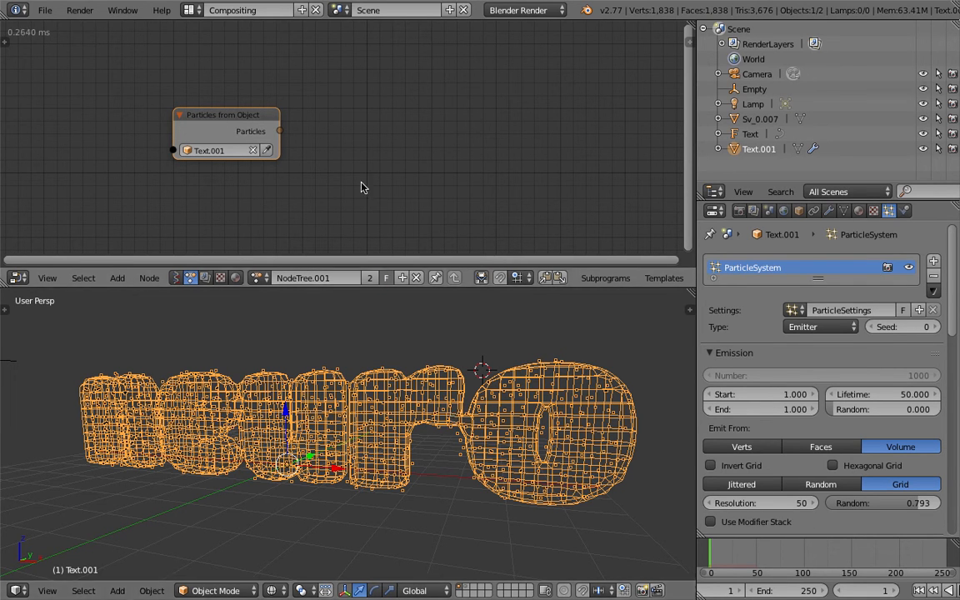
Step: Add a Filter Particles node and feed it the particles from the Particles from Object node
key(shift+a)
click(344, 140)
text(particles)
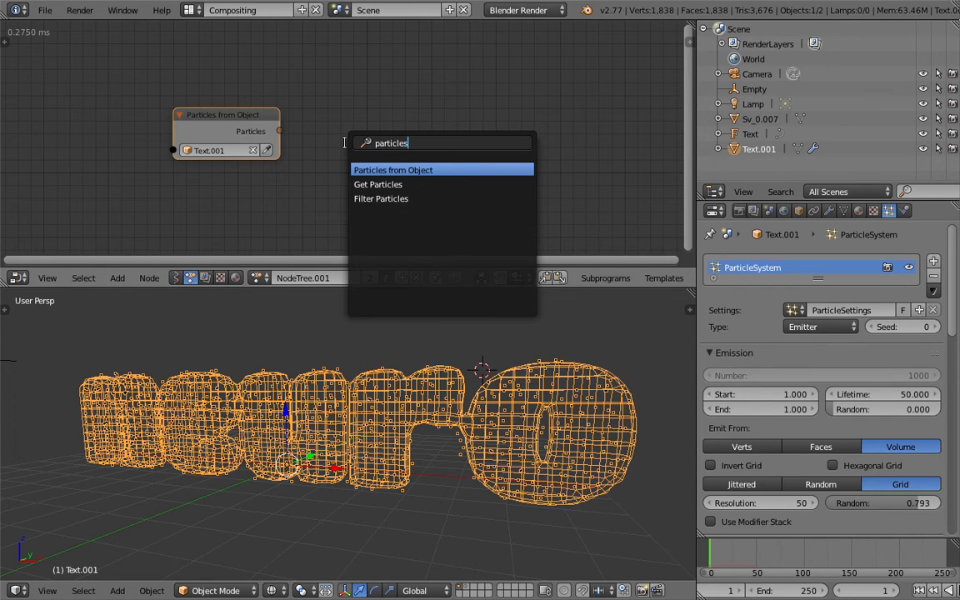
click(381, 198)
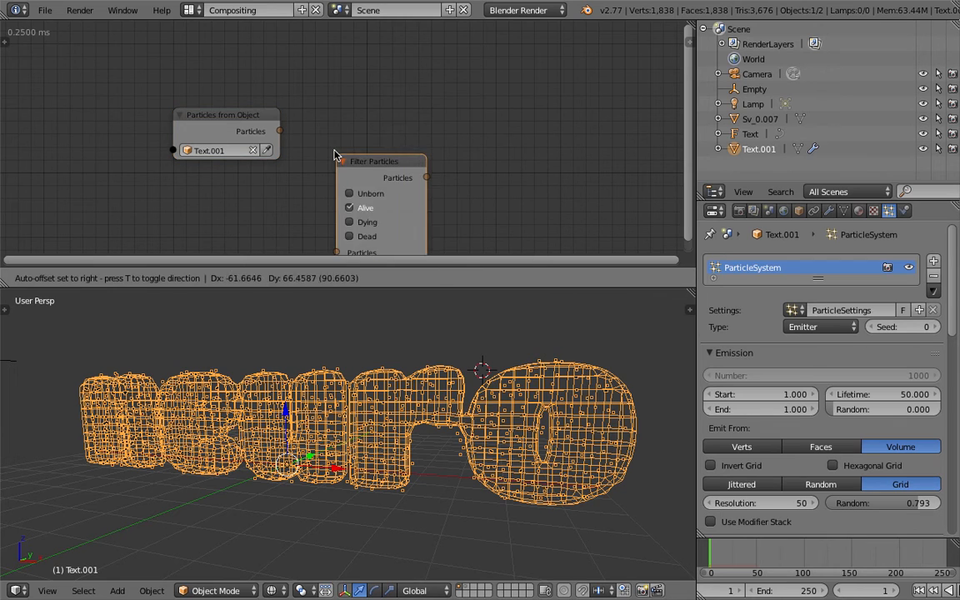
click(318, 125)
drag(280, 132, 323, 214)
middle_drag(303, 151, 217, 146)
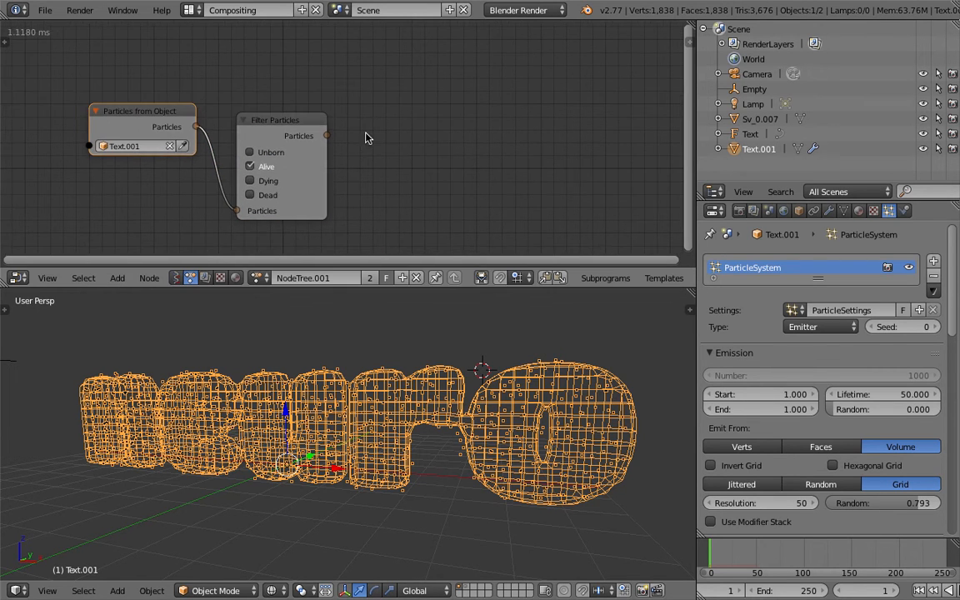
Step: Add a Particle List Info node, link the filtered particles into it, and save the file
key(shift+a)
click(411, 114)
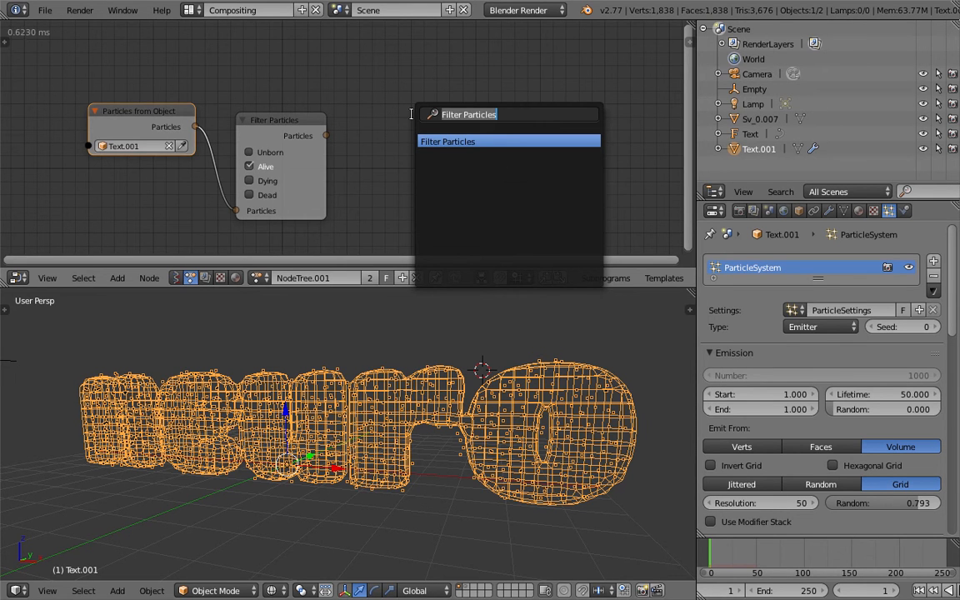
text(particles)
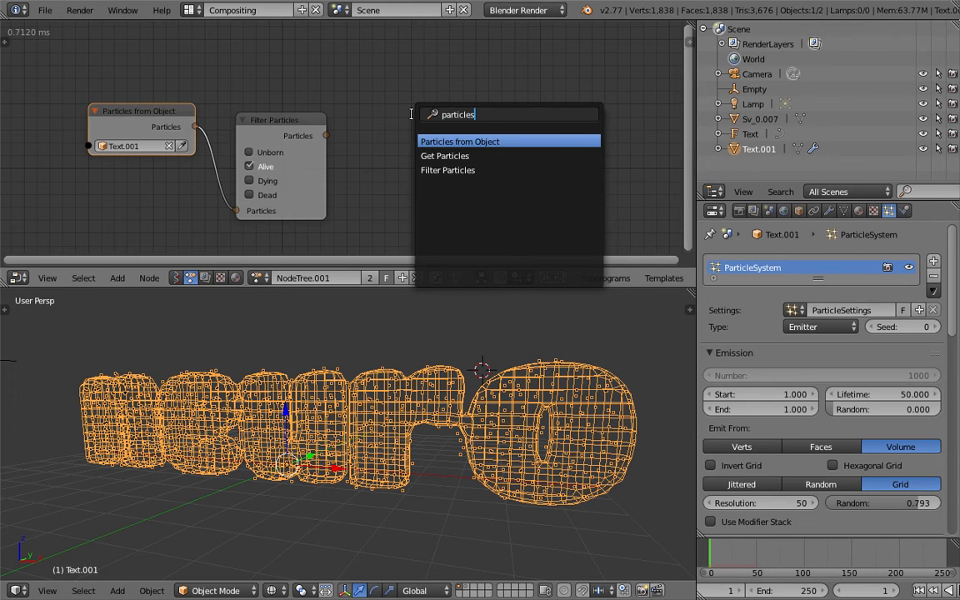
key(ctrl+BackSpace)
text(info)
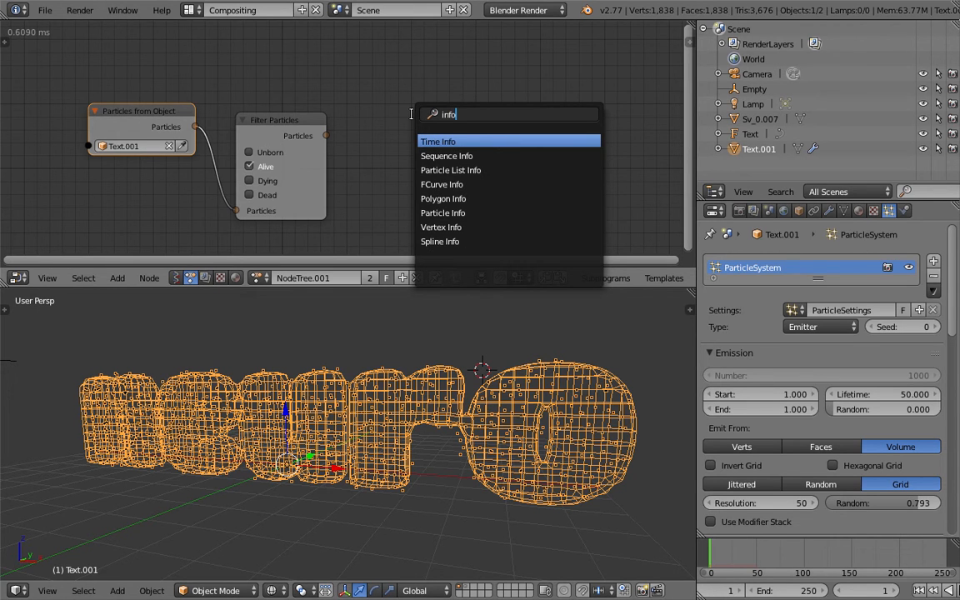
key(Down)
key(Down)
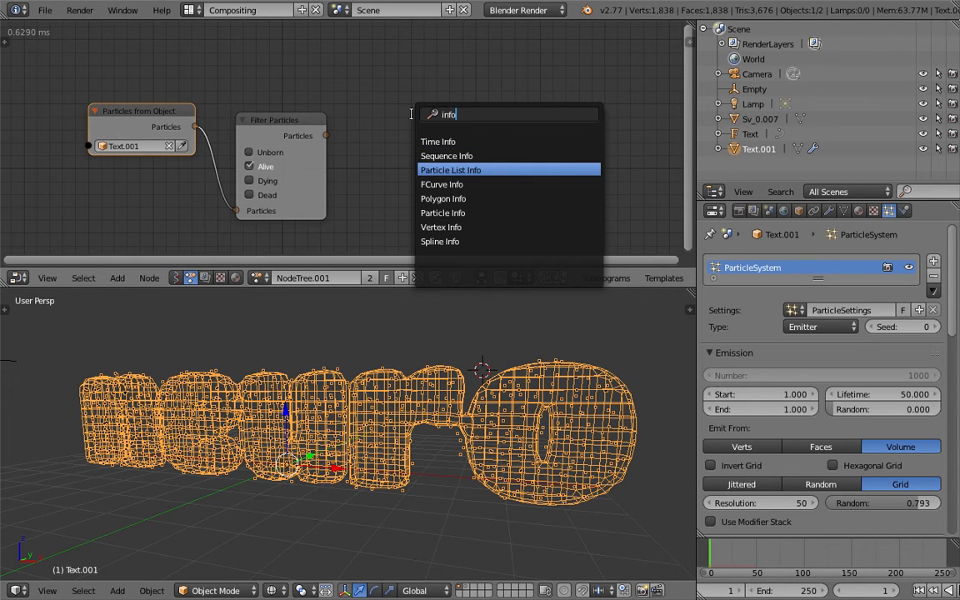
key(Return)
click(373, 113)
drag(327, 136, 380, 150)
middle_drag(419, 81, 352, 76)
key(ctrl+s)
click(353, 75)
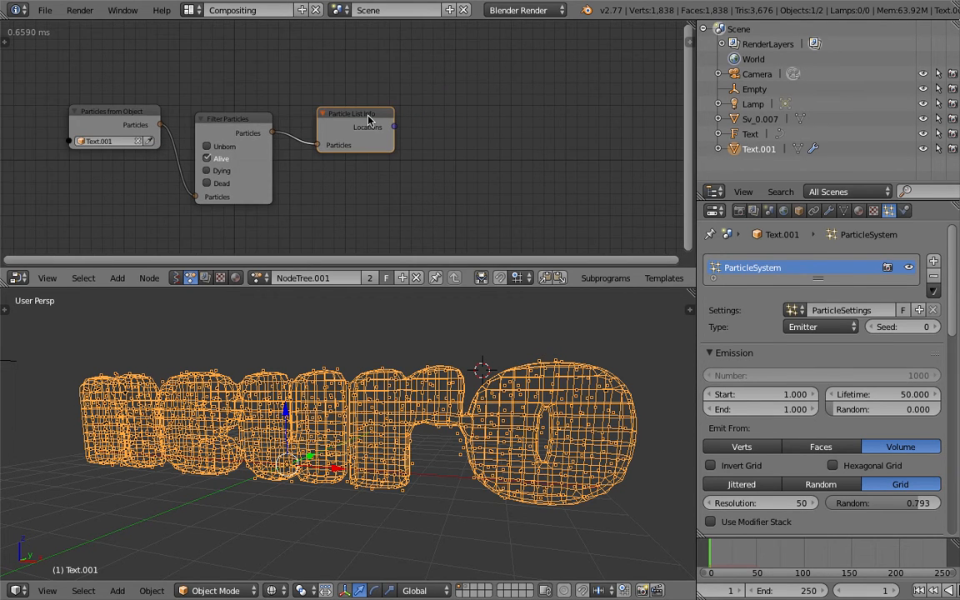
scroll(454, 131, down, 1)
key(shift+a)
click(455, 132)
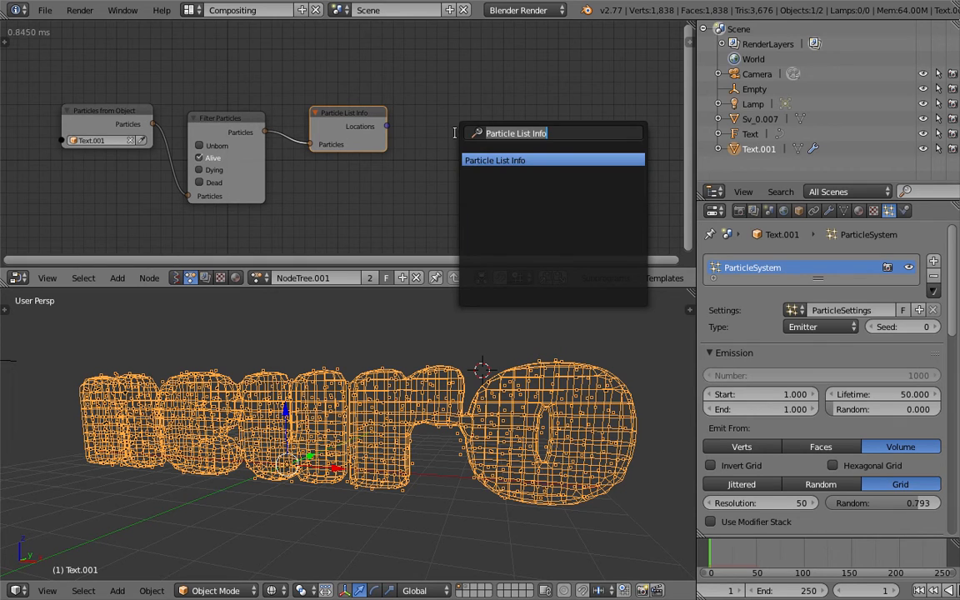
text(mesh)
key(Escape)
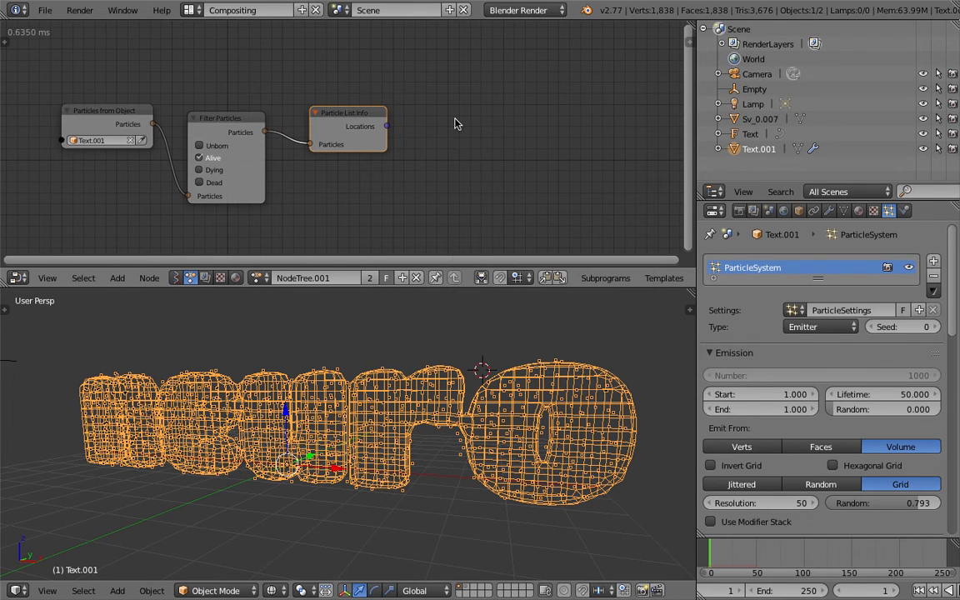
Step: Add a mesh Object Output node after the Particle List Info node
key(shift+a)
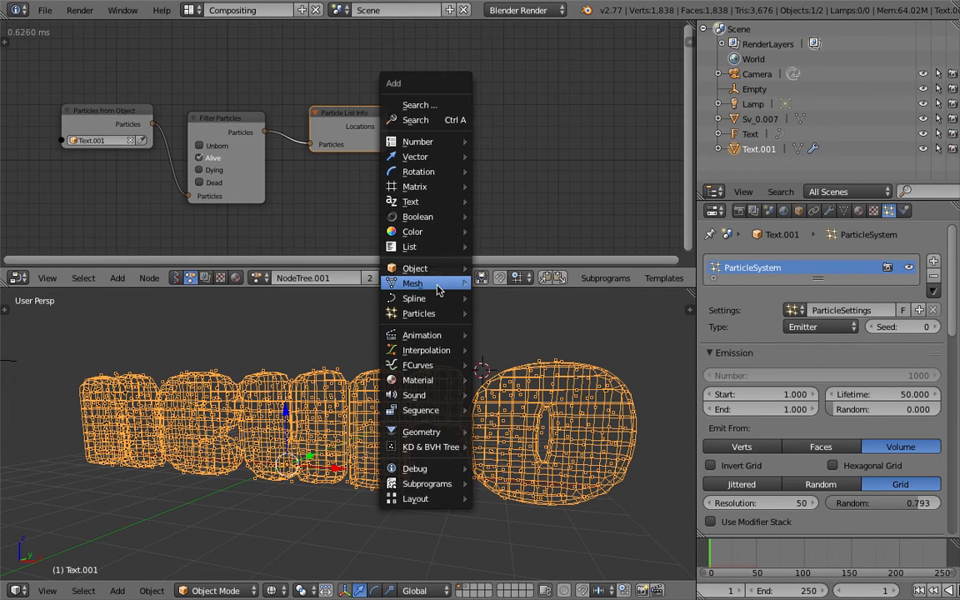
mouse_move(440, 284)
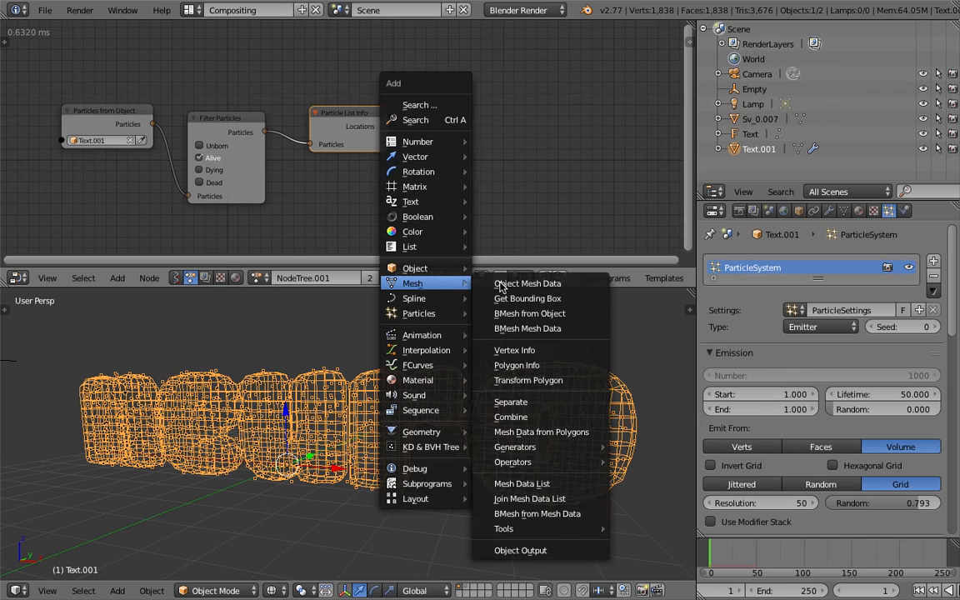
click(570, 550)
click(493, 100)
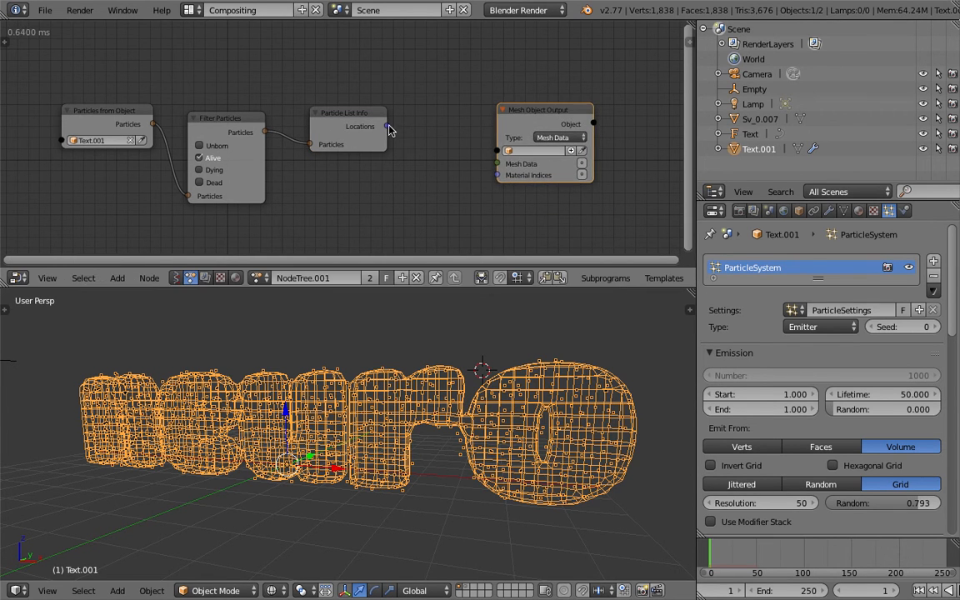
Step: Link the particle Locations to the output's Mesh Data through a Combine Mesh Data node and create a new target object for it
drag(390, 129, 512, 180)
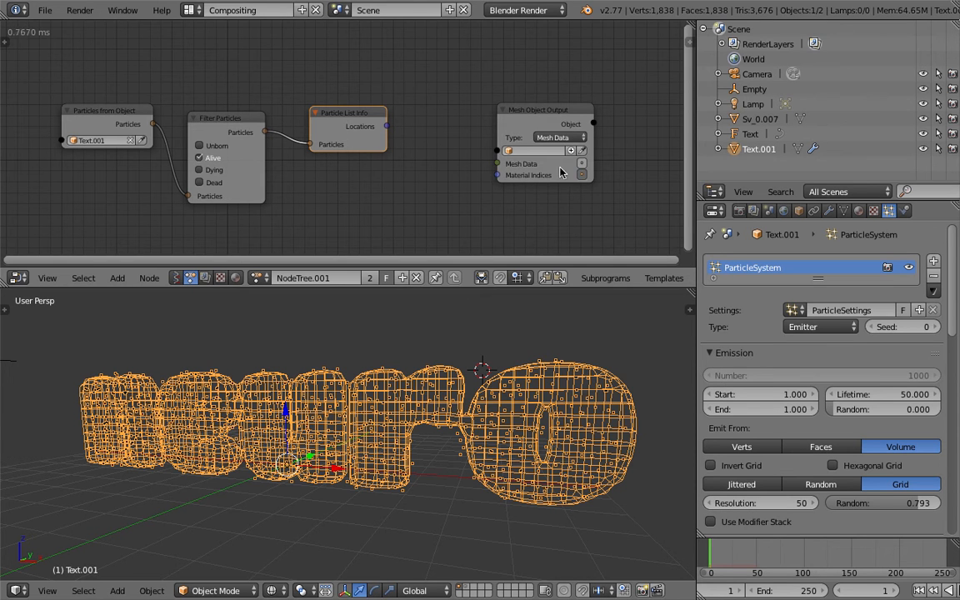
drag(387, 126, 497, 163)
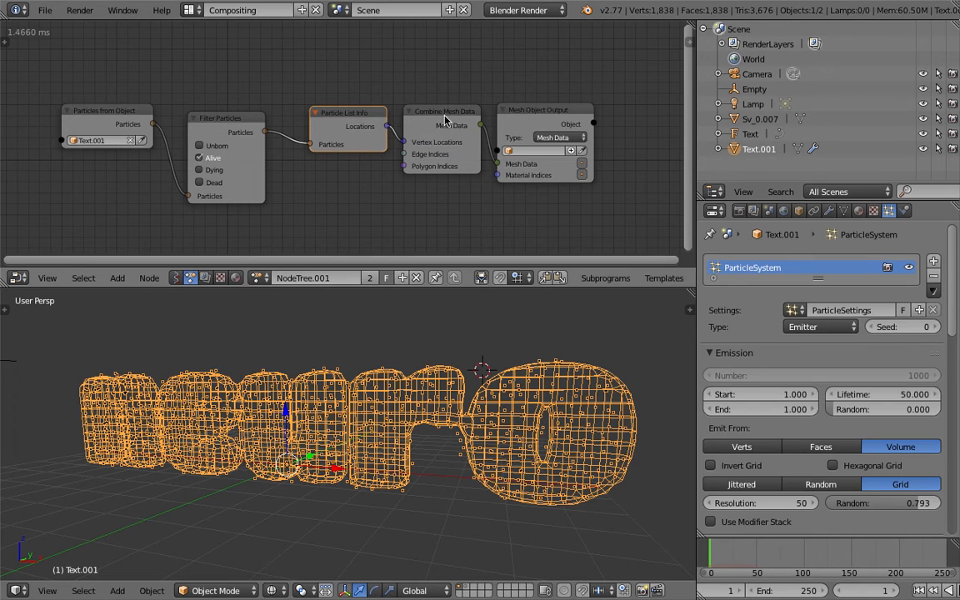
click(573, 153)
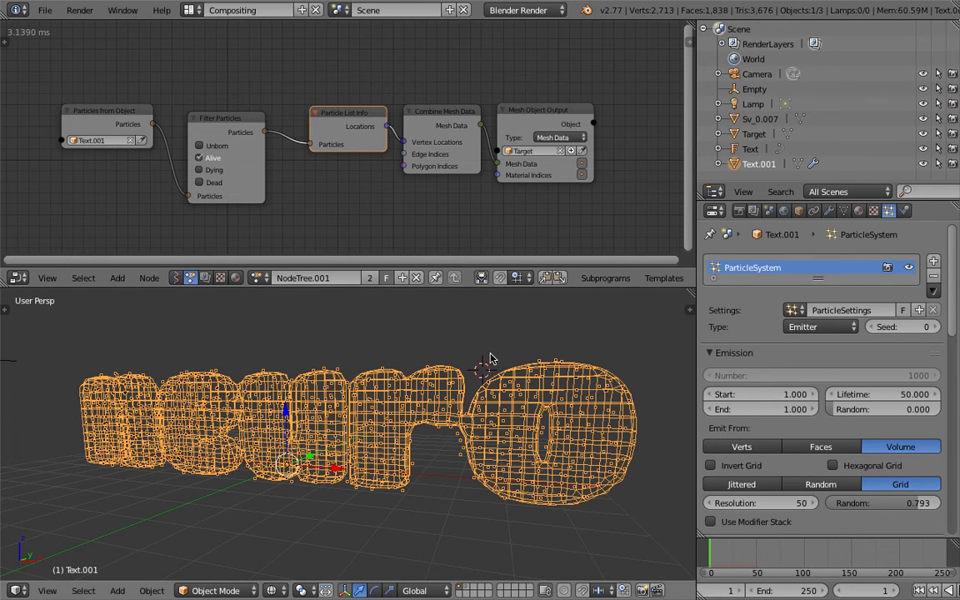
Step: Select the generated point mesh in the 3D view and try moving it
right_click(431, 388)
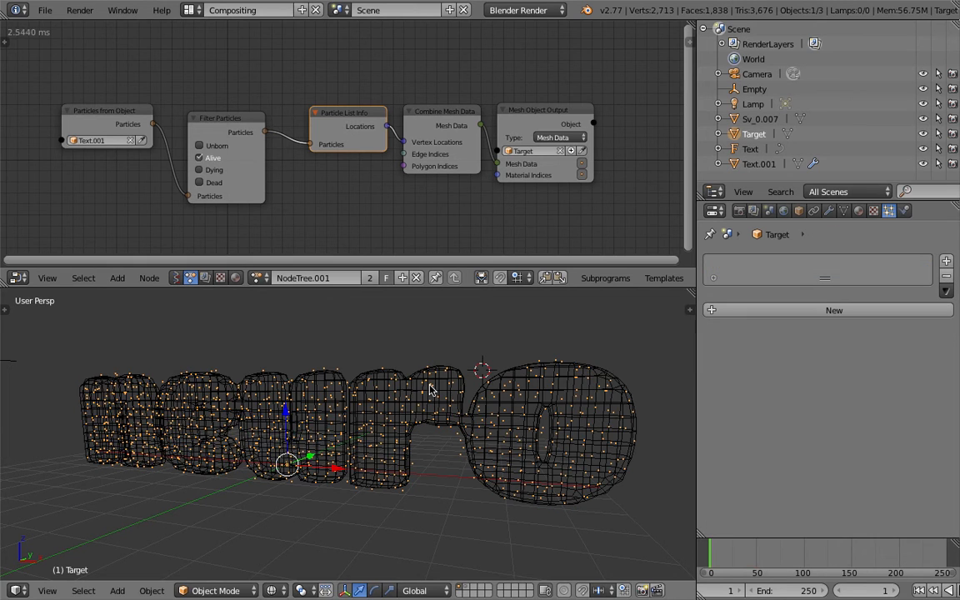
key(g)
right_click(432, 347)
Step: Select all nodes and turn off the Always option in the Animation Nodes auto execution settings
key(a)
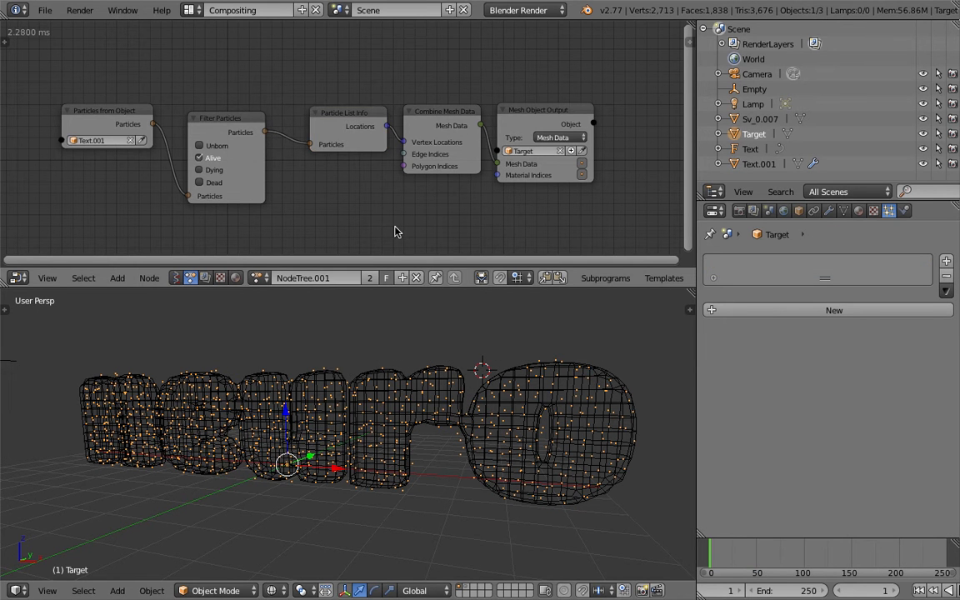
key(a)
click(5, 40)
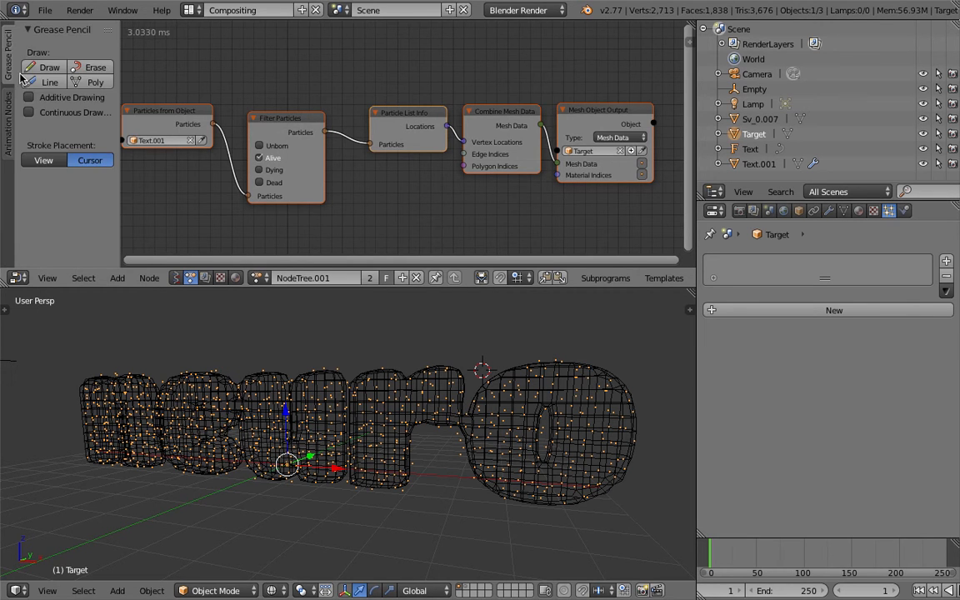
click(9, 117)
Step: Save the file and hide Text.001 in the viewport so only the point mesh is displayed
mouse_move(407, 398)
middle_down()
mouse_move(344, 386)
mouse_move(399, 406)
mouse_move(410, 399)
middle_up()
key(ctrl+s)
click(408, 397)
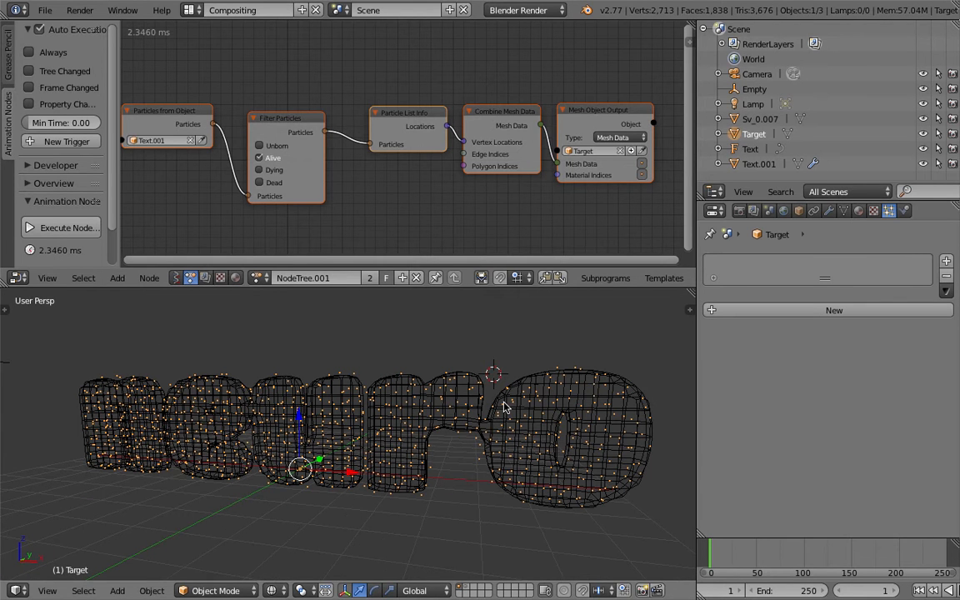
click(924, 165)
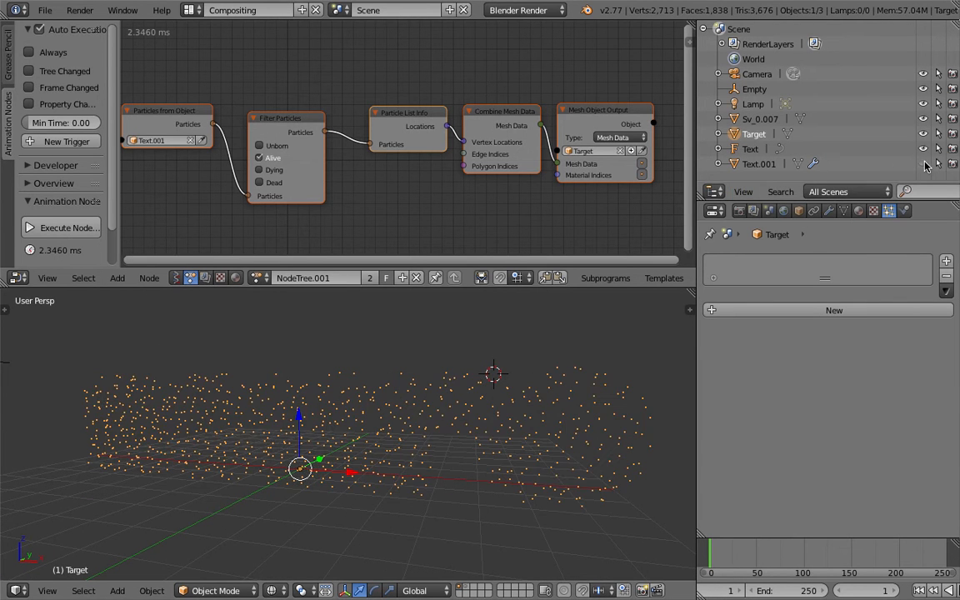
Step: Save the file over its current version and examine the text point cloud from several distances
middle_drag(538, 420, 441, 407)
key(ctrl+s)
click(469, 405)
scroll(466, 411, up, 2)
scroll(440, 407, down, 7)
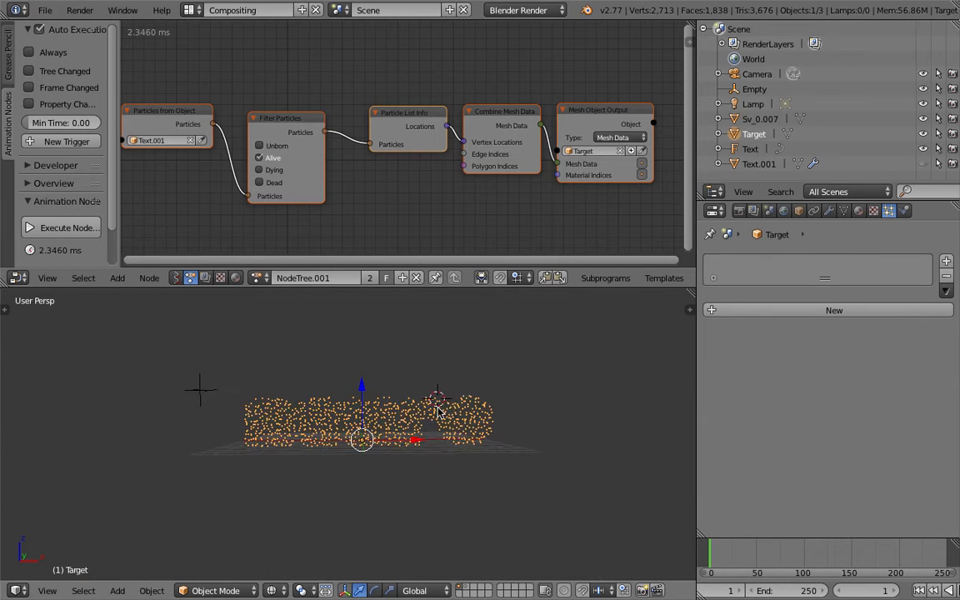
scroll(427, 410, up, 5)
scroll(392, 442, down, 7)
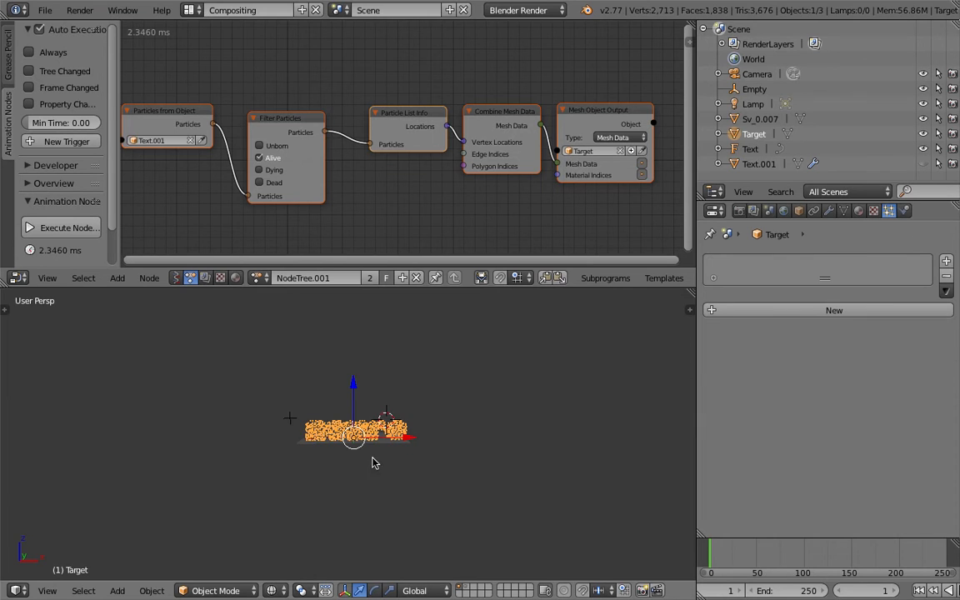
scroll(358, 437, up, 6)
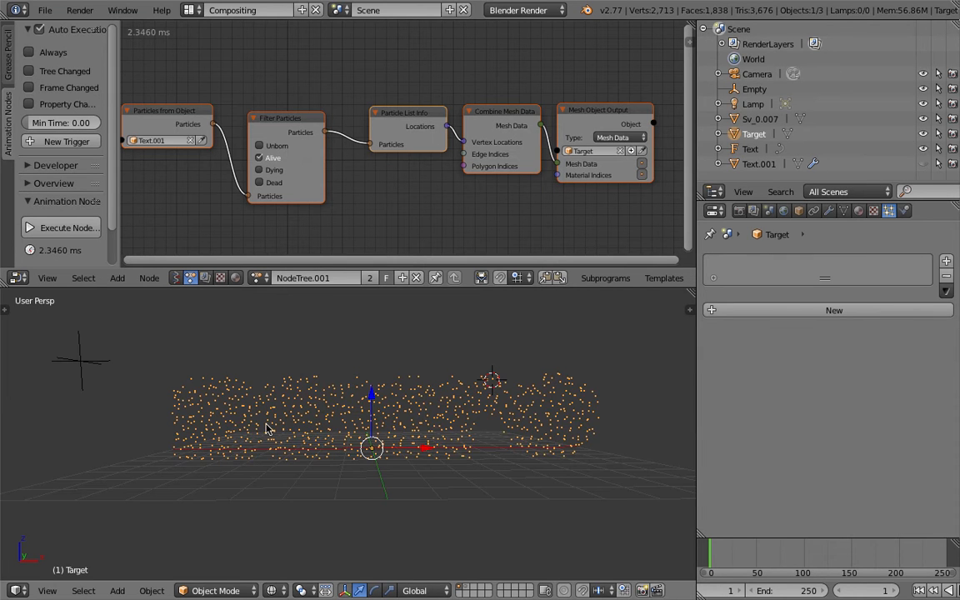
scroll(455, 424, down, 3)
mouse_move(398, 432)
middle_down()
mouse_move(420, 430)
mouse_move(380, 431)
middle_up()
scroll(402, 435, up, 3)
Step: Save the project as the next numbered version after SV_neuro_typography_004.blend, in the same Desktop folder
click(47, 8)
click(70, 125)
click(45, 10)
click(66, 137)
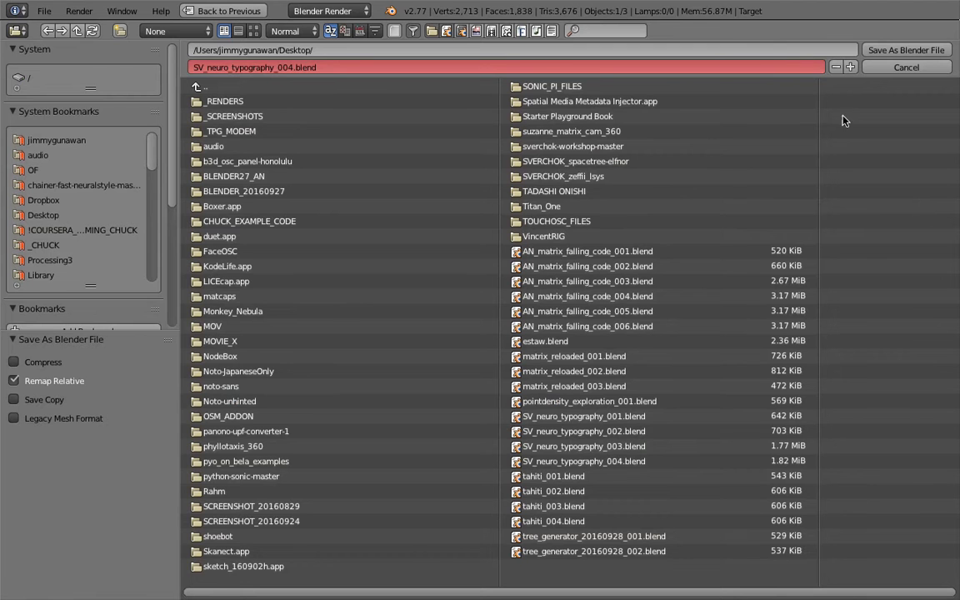
click(850, 68)
click(906, 50)
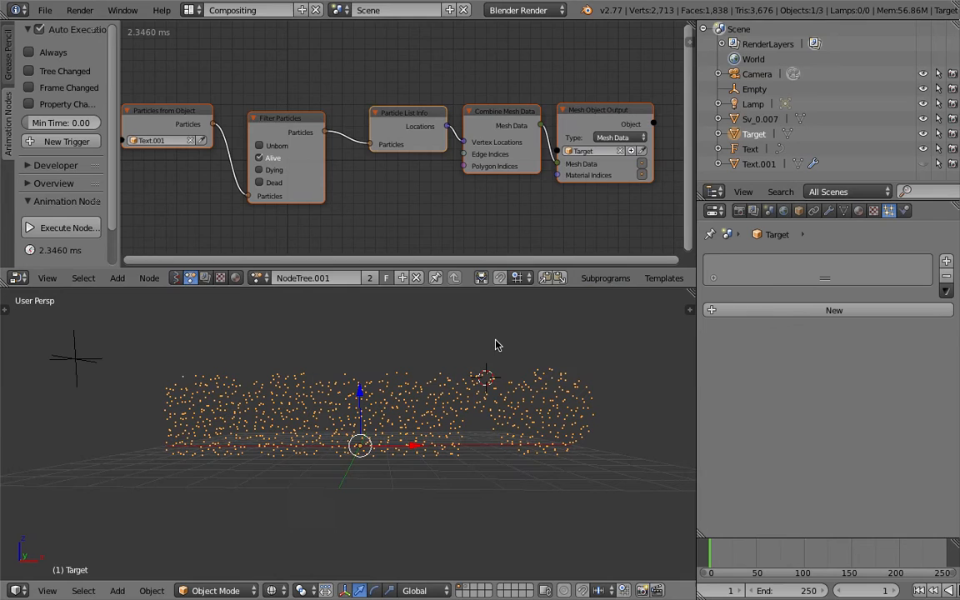
Step: Switch the node editor to the Sverchok TreeGeneratorSetup tree and review the nodes feeding tree_generator.py
click(176, 278)
click(255, 278)
click(280, 318)
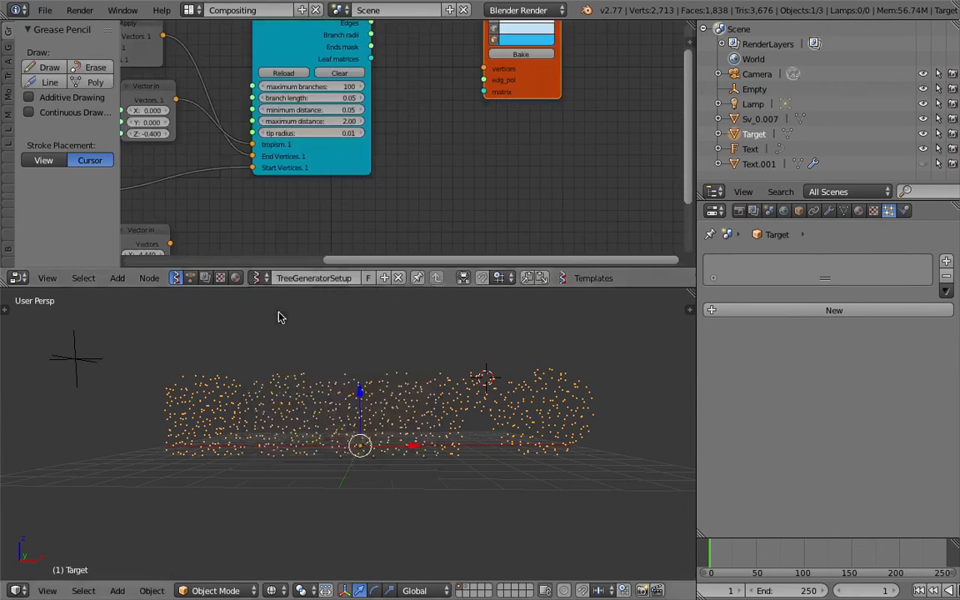
scroll(305, 213, down, 1)
middle_drag(306, 214, 348, 214)
scroll(428, 58, up, 2)
mouse_move(429, 59)
middle_down()
mouse_move(427, 90)
mouse_move(490, 112)
middle_up()
mouse_move(406, 391)
middle_down()
mouse_move(362, 424)
mouse_move(360, 408)
middle_up()
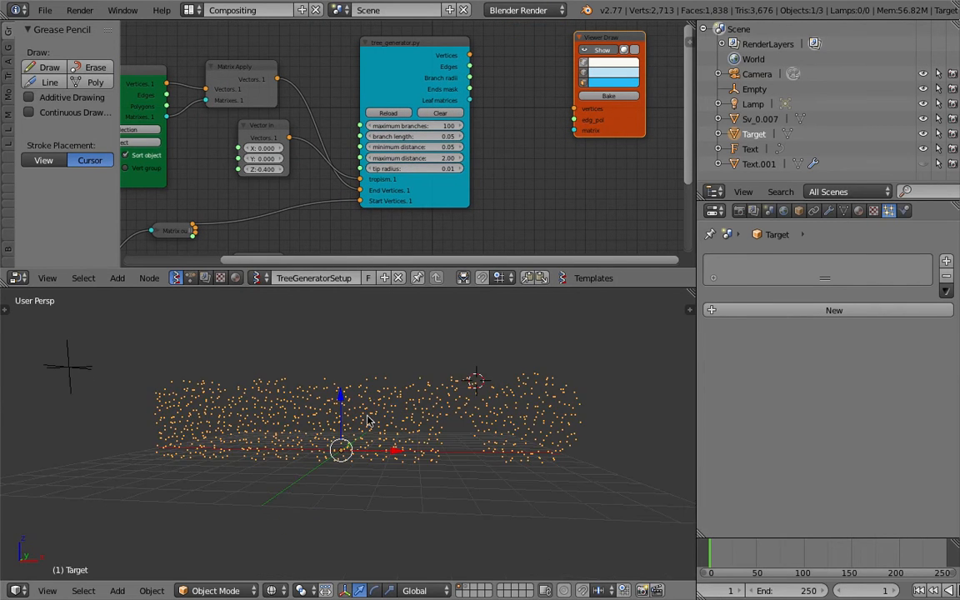
middle_drag(317, 219, 446, 159)
scroll(402, 209, down, 1)
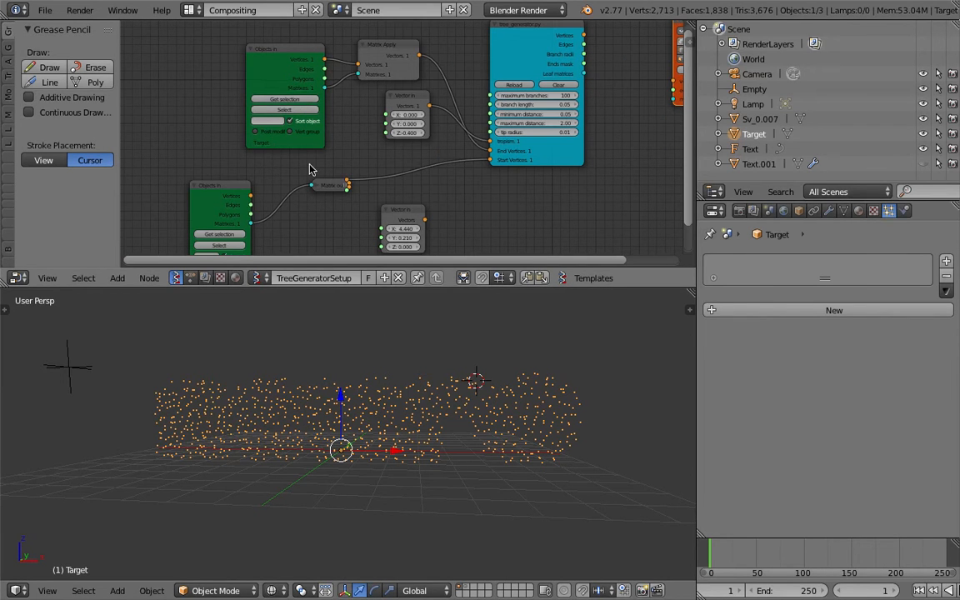
middle_drag(308, 164, 306, 155)
Step: Move the Empty below the middle of the point cloud, to about X 0.47, Y -0.25, Z -0.70, and save the file
middle_drag(327, 403, 325, 391)
key(ctrl+s)
click(326, 397)
right_click(70, 351)
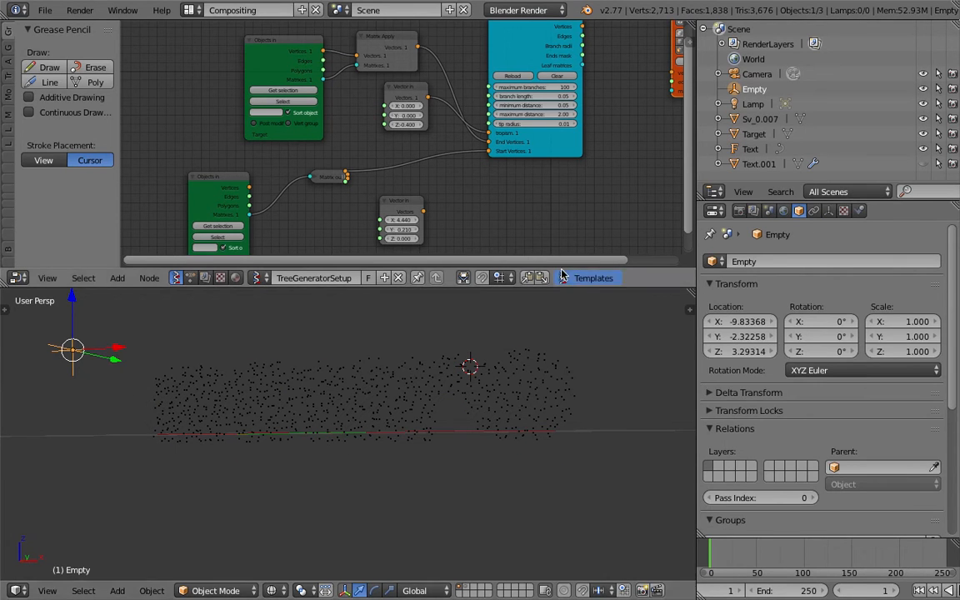
key(g)
click(502, 478)
key(ctrl+s)
click(424, 448)
middle_drag(422, 448, 421, 458)
Step: Link the Vertices output of tree_generator.py to the vertices input of Viewer Draw and toggle the viewer's Show option off and on
middle_drag(541, 188, 412, 234)
drag(453, 73, 543, 119)
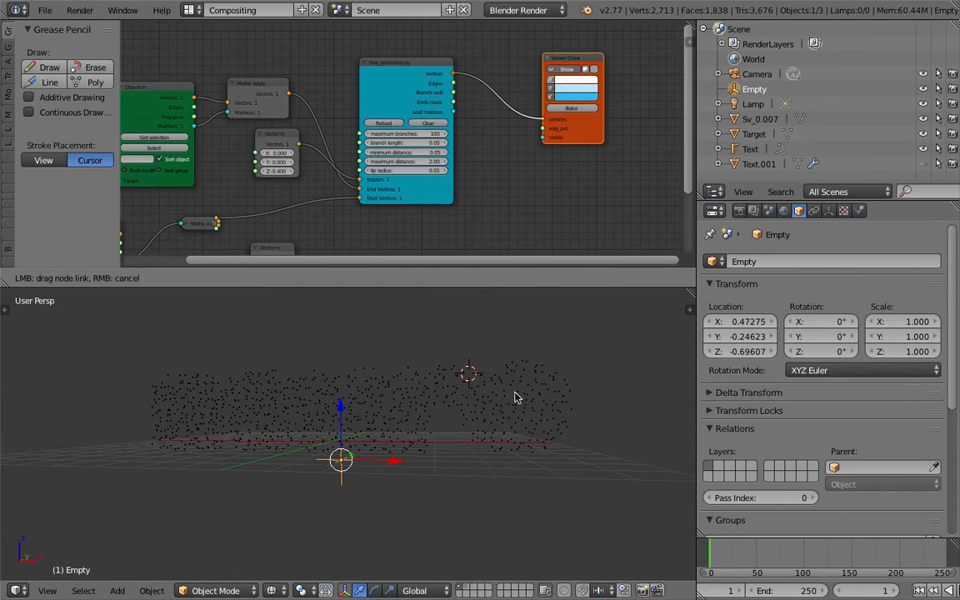
middle_drag(478, 391, 472, 395)
mouse_move(478, 314)
middle_down()
mouse_move(480, 350)
mouse_move(473, 340)
middle_up()
click(565, 71)
click(564, 71)
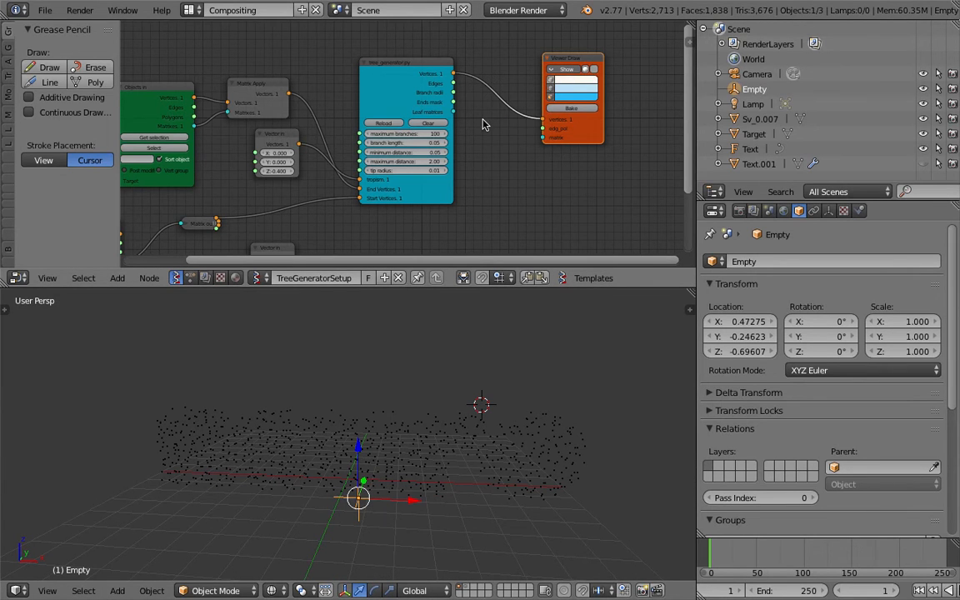
Step: Shift the Vector in node that feeds tropism slightly downward and set the current frame to 18
middle_drag(402, 204, 466, 181)
drag(341, 112, 338, 128)
middle_drag(377, 196, 387, 183)
middle_drag(515, 407, 504, 395)
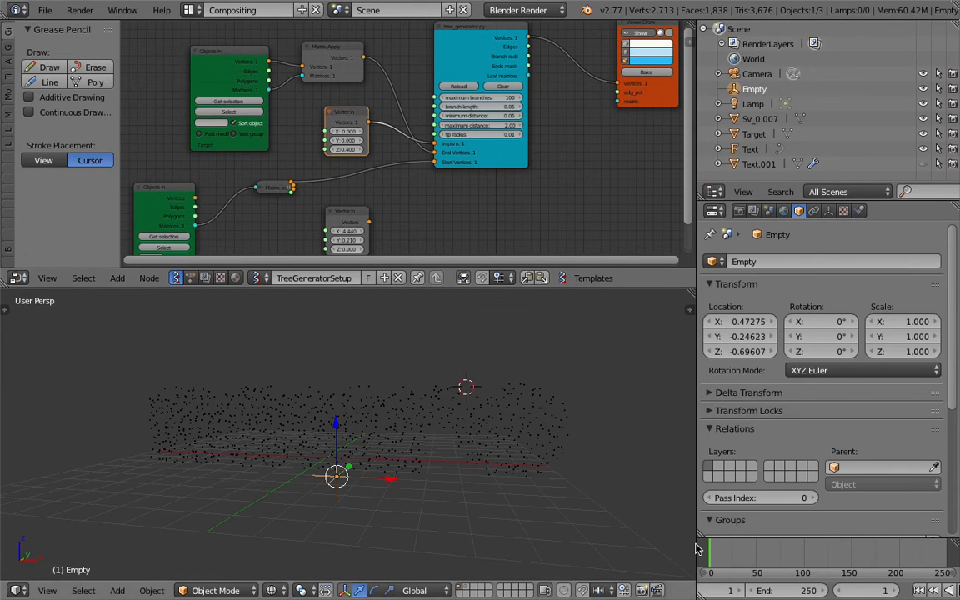
click(726, 557)
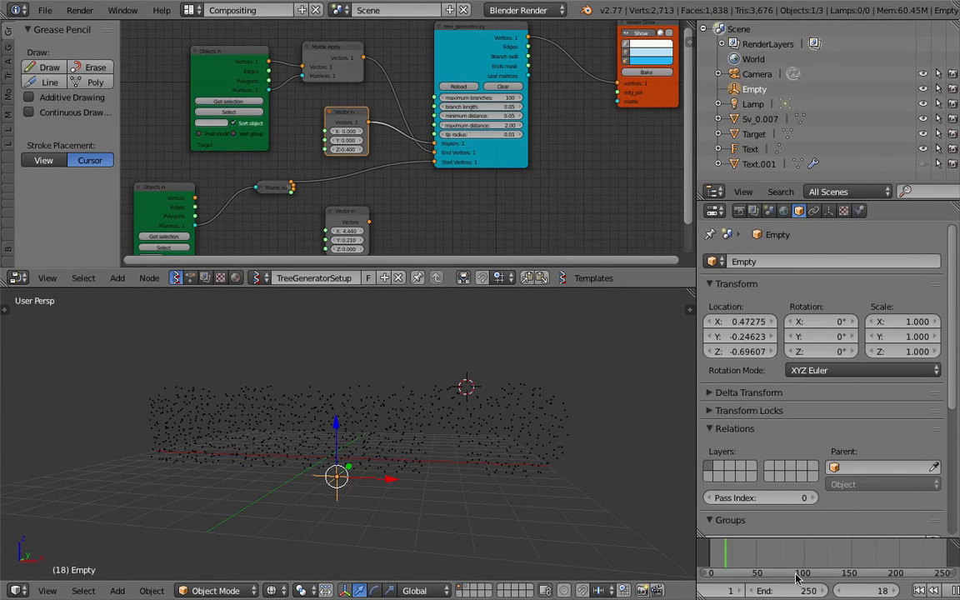
Step: Move the Empty beneath the point cloud to about X 2.37, Y 0.69, Z -0.60
key(g)
key(x)
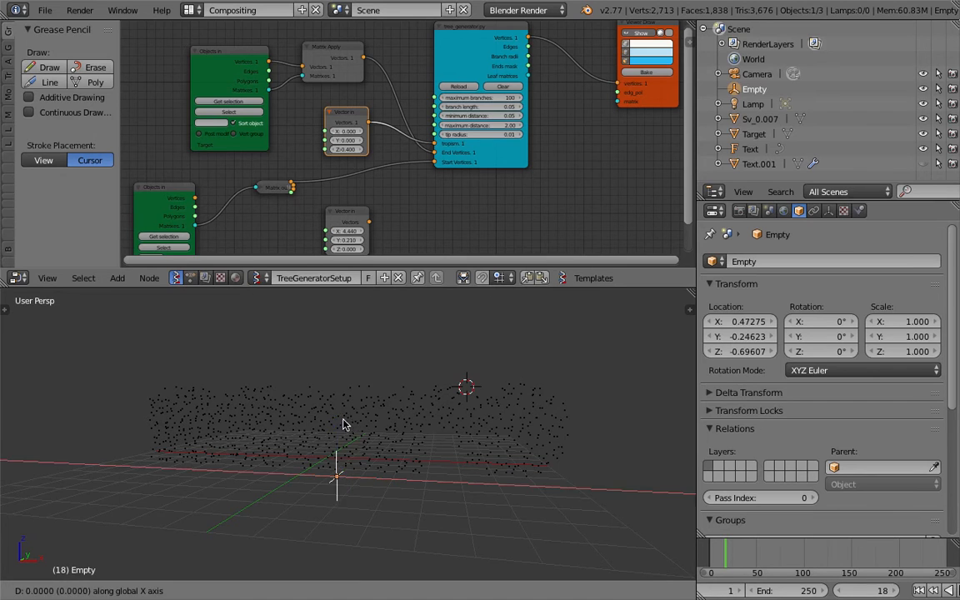
click(338, 425)
middle_drag(362, 447, 340, 442)
key(g)
click(377, 403)
middle_drag(287, 199, 349, 161)
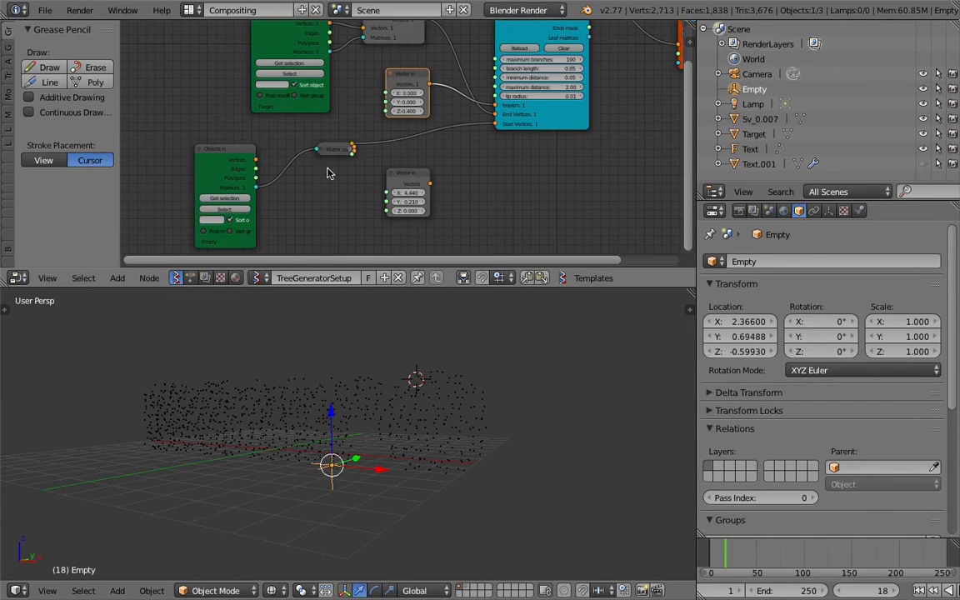
middle_drag(298, 198, 300, 235)
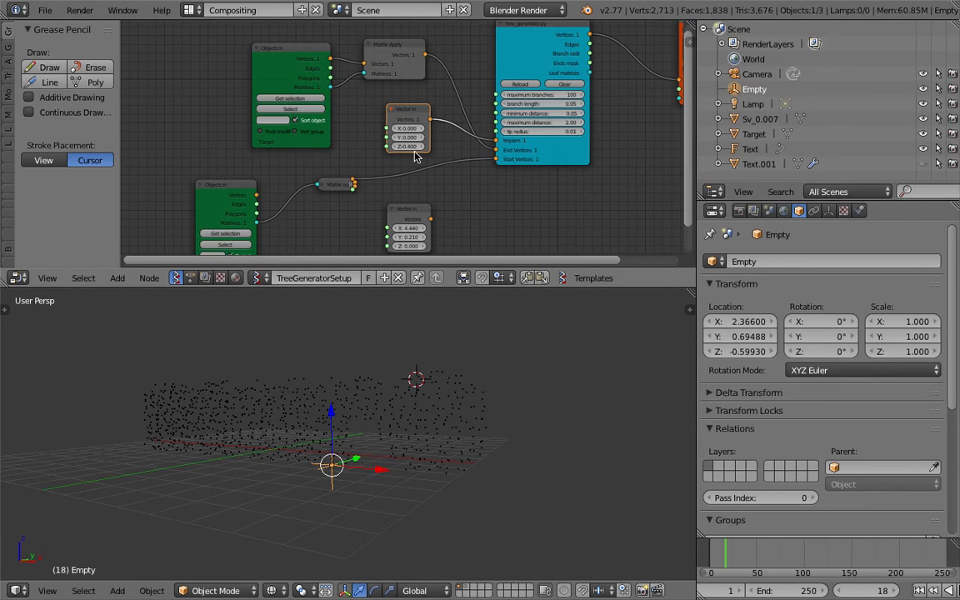
Step: Link the Edges output of tree_generator.py to the edg_pol input of Viewer Draw and save the file
middle_drag(509, 200, 324, 216)
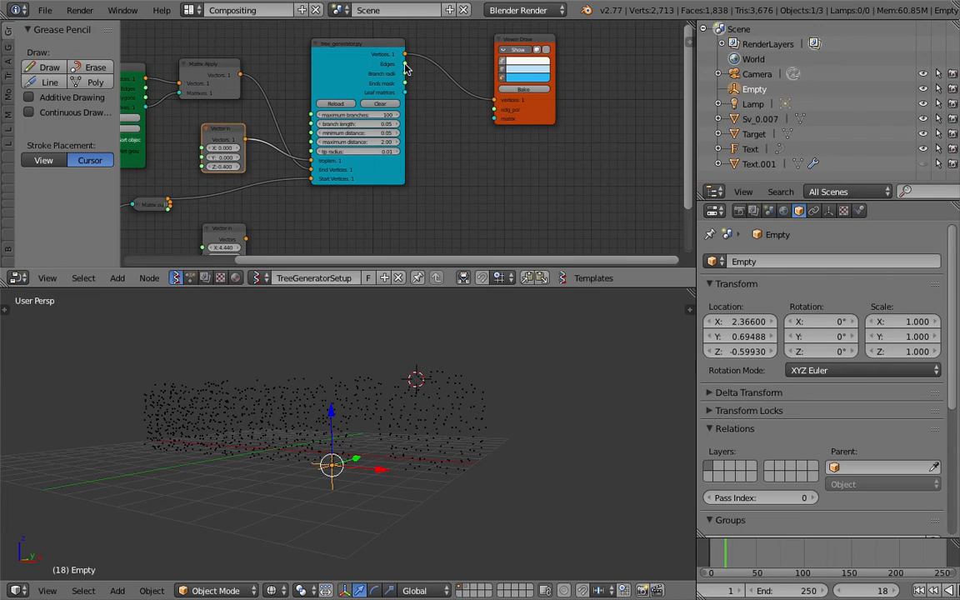
drag(405, 63, 495, 129)
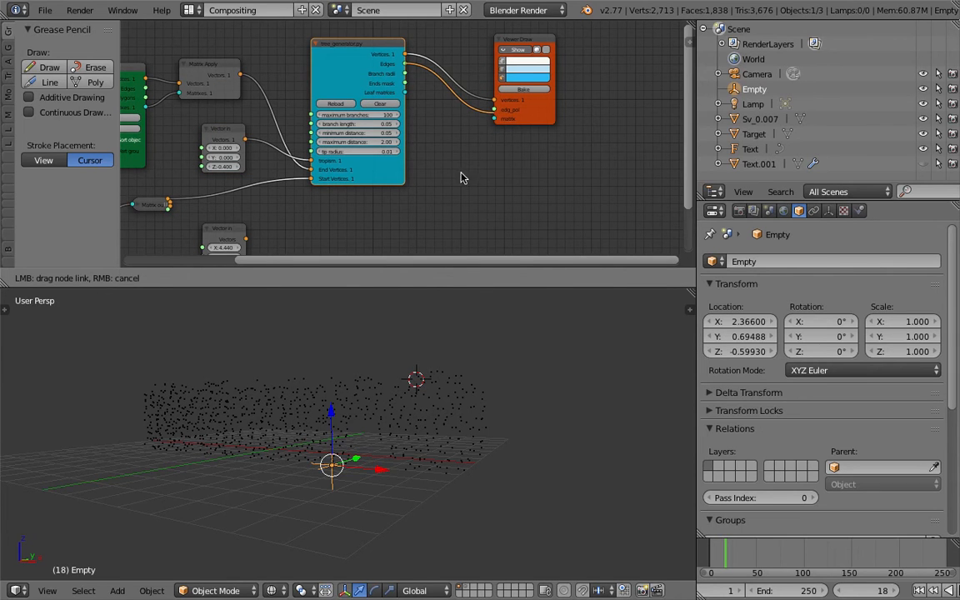
middle_drag(478, 172, 456, 183)
drag(383, 74, 470, 119)
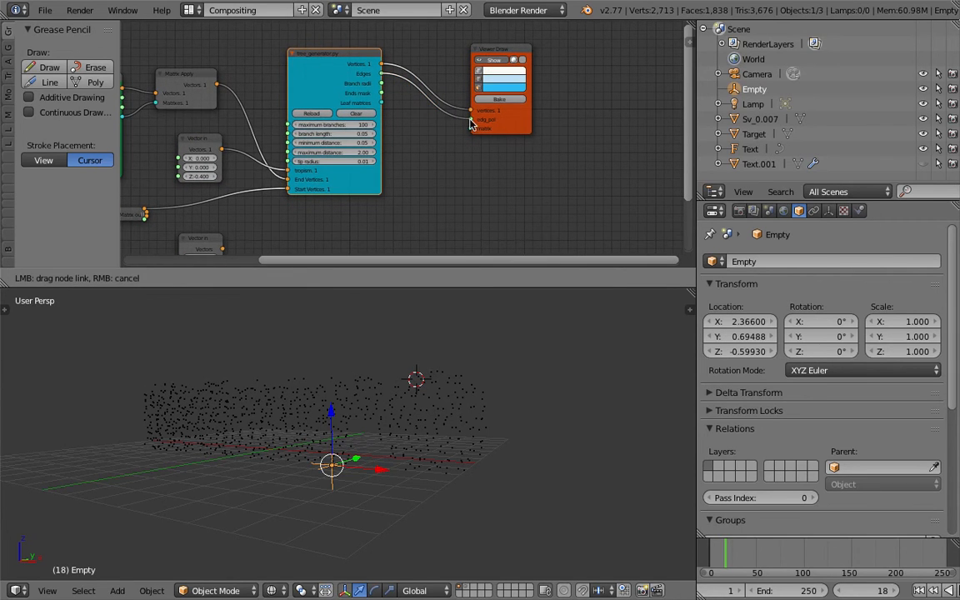
middle_drag(351, 427, 369, 435)
key(ctrl+s)
click(373, 437)
Step: Try the vertex and edge display toggles of the Viewer Draw node while inspecting the generated branches up close
scroll(376, 440, up, 6)
scroll(376, 439, down, 4)
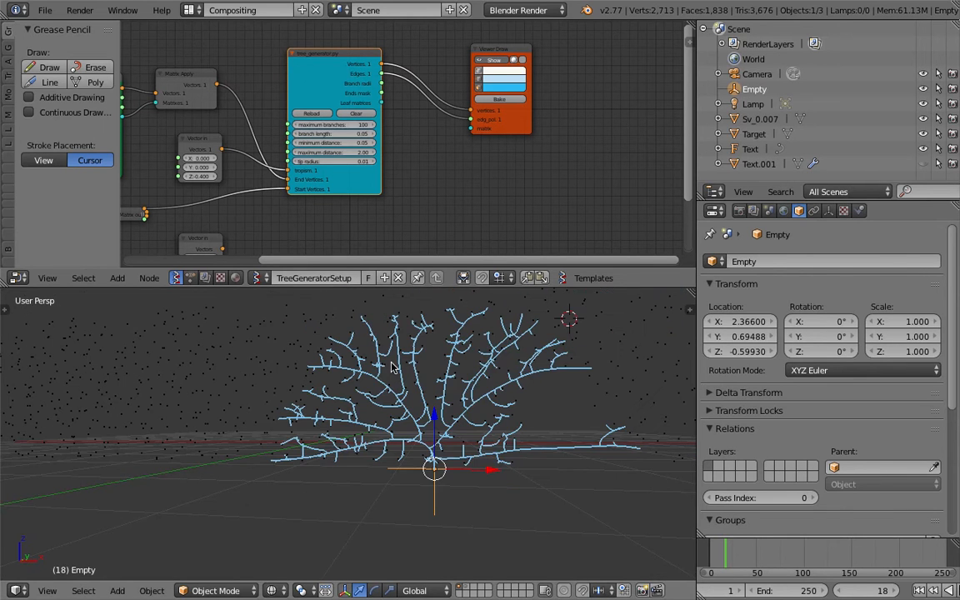
click(481, 74)
scroll(457, 336, up, 2)
shift+middle_drag(458, 340, 434, 393)
click(481, 74)
click(481, 74)
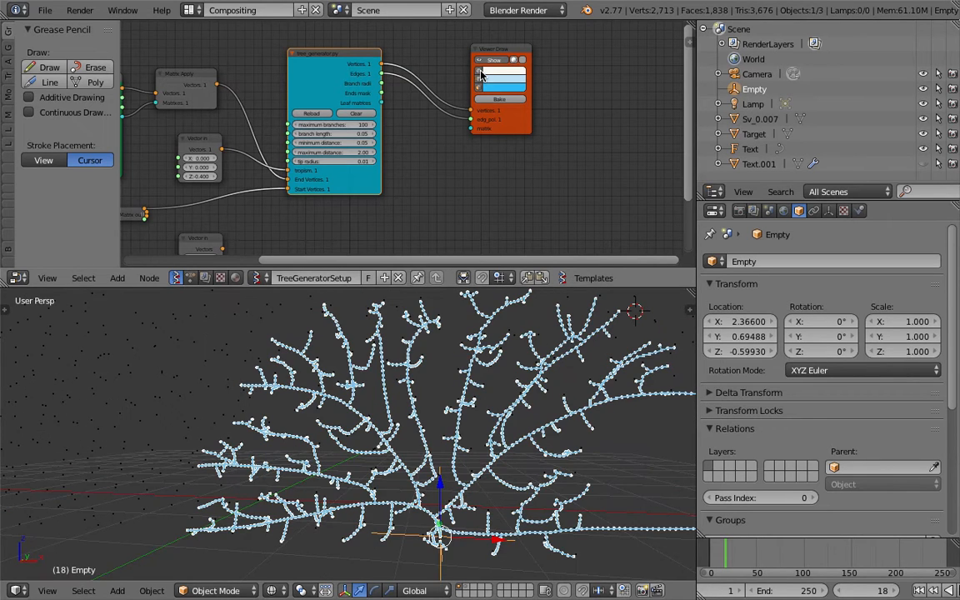
click(481, 80)
scroll(457, 346, down, 4)
click(480, 73)
click(481, 81)
click(478, 80)
Step: Save the file and try repositioning the Empty around the base of the point cloud, adjusting it from two view angles
middle_drag(461, 358, 466, 360)
key(ctrl+s)
click(465, 361)
middle_drag(424, 488, 420, 469)
scroll(412, 481, down, 2)
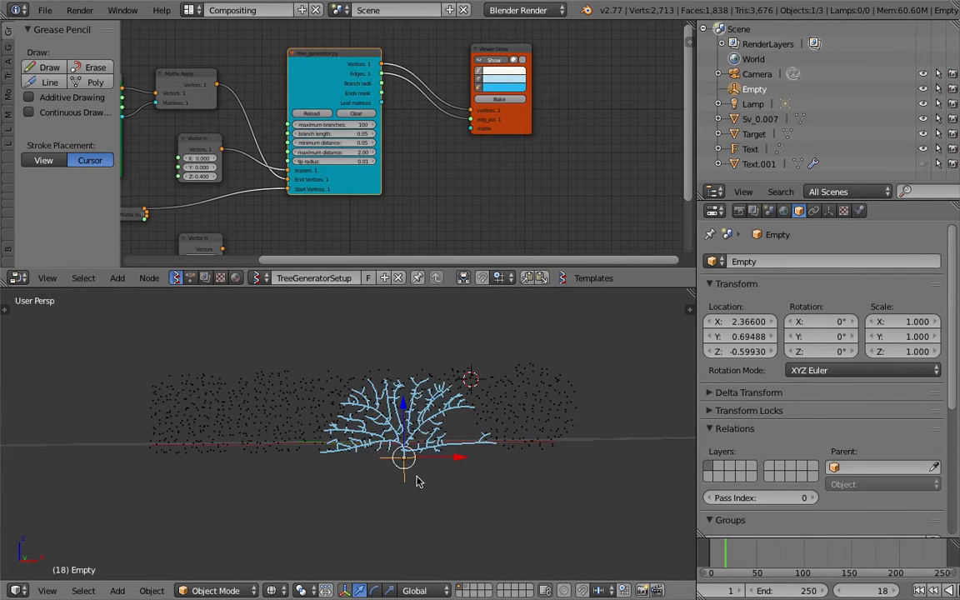
key(g)
click(567, 442)
middle_drag(567, 441, 417, 430)
key(g)
click(392, 465)
Step: Move the Empty to the base of the point cloud's first letters, at about X -5.30, Y 0.44, Z 0.13
key(g)
click(134, 406)
middle_drag(138, 406, 279, 417)
key(g)
click(306, 469)
middle_drag(307, 468, 244, 440)
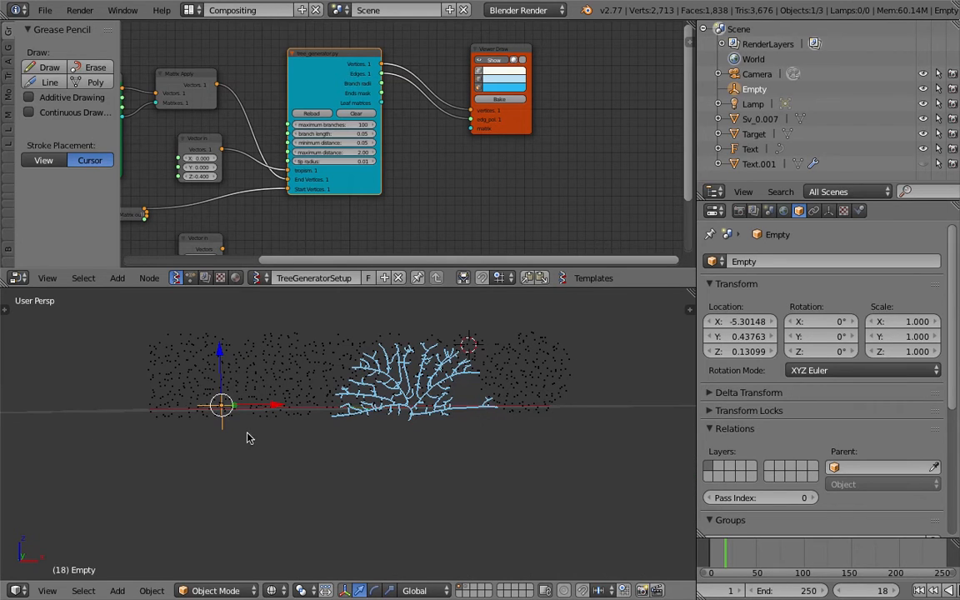
Step: Set the 3D view to a front orthographic view of the point cloud
click(47, 590)
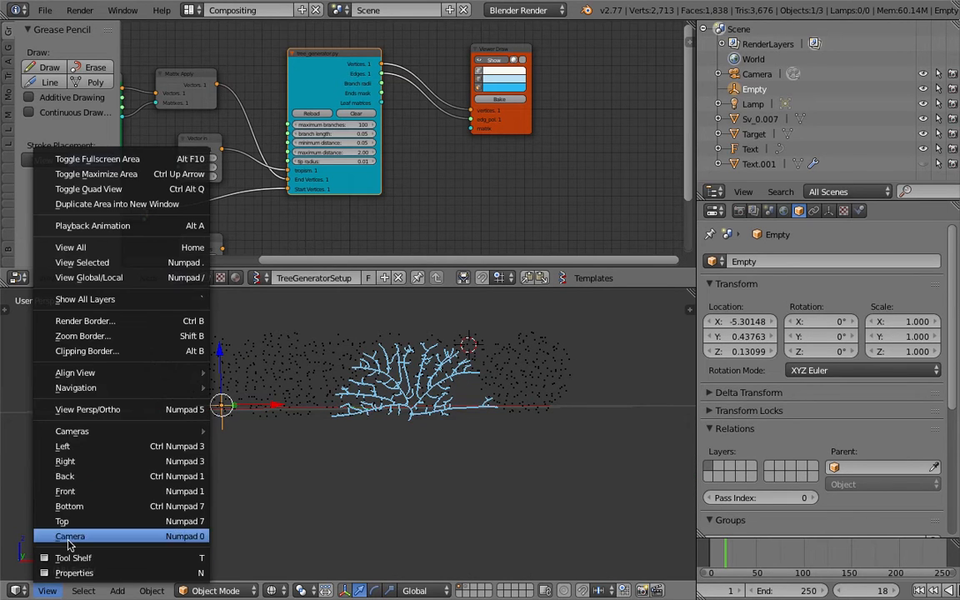
click(67, 491)
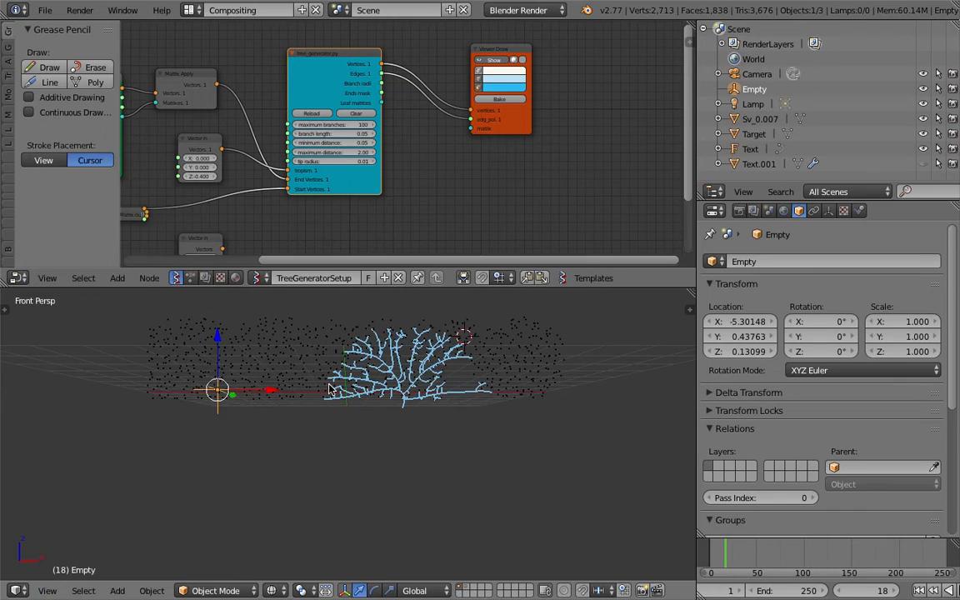
click(46, 590)
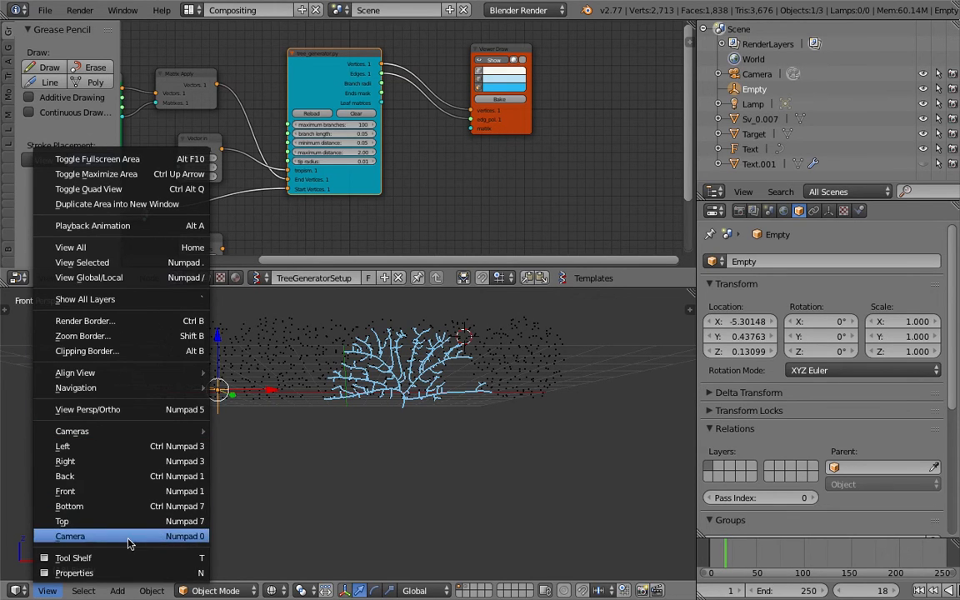
click(126, 409)
scroll(285, 385, up, 2)
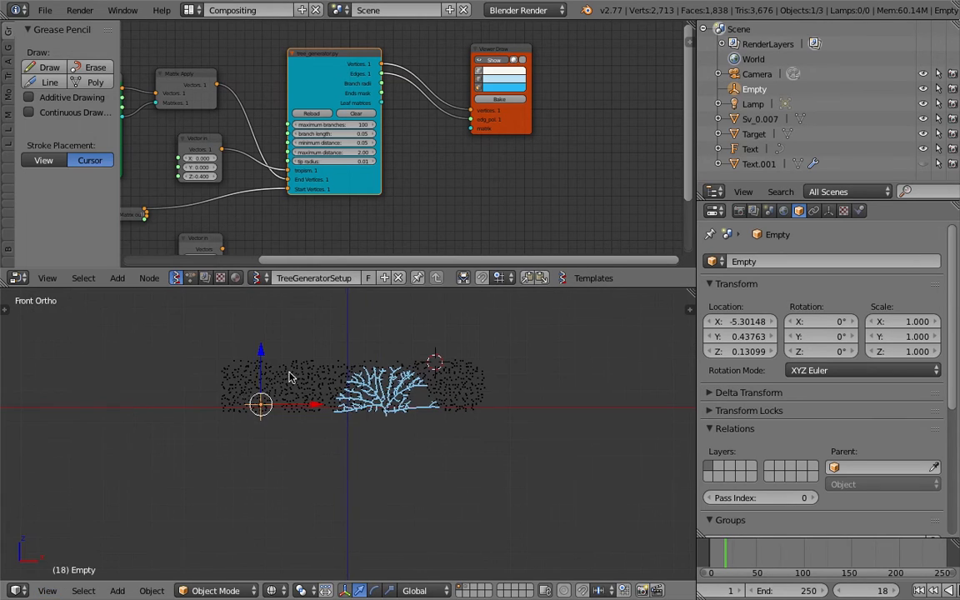
Step: Move the Empty inside the first letter at about X -6.64, Z 1.47, and play the animation to frame 21 to regrow the branches
key(g)
click(253, 352)
shift+middle_drag(258, 354, 263, 373)
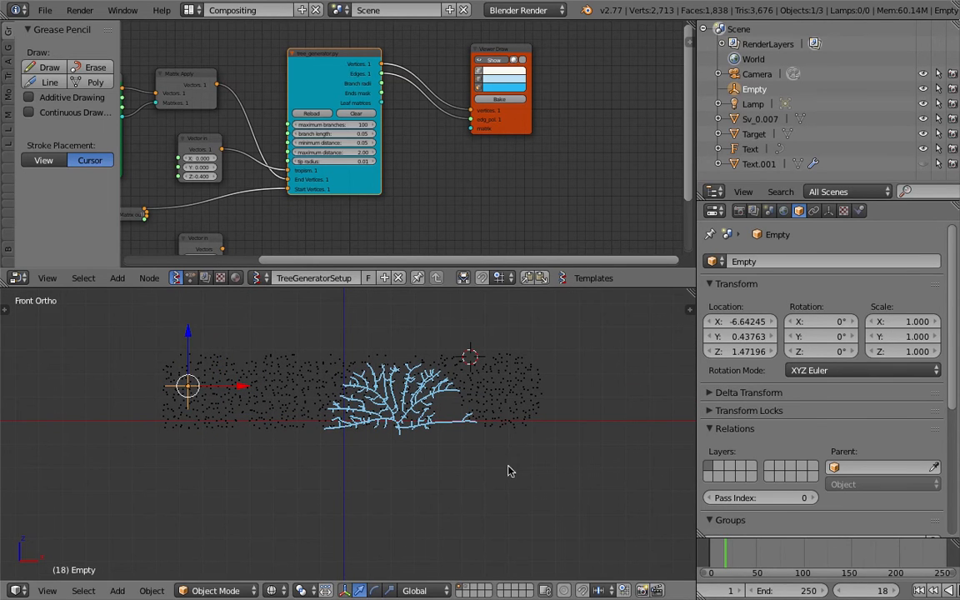
scroll(873, 590, down, 4)
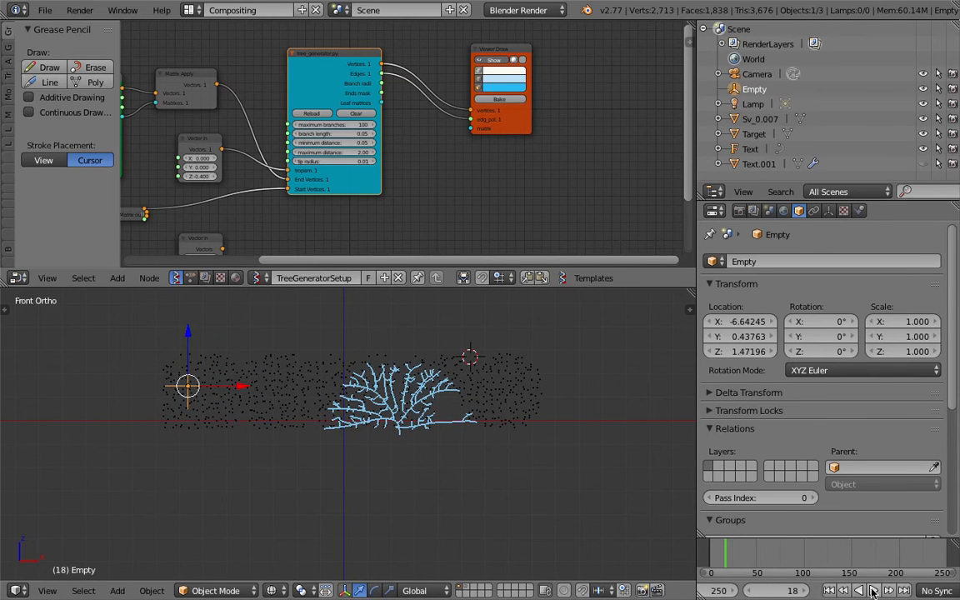
click(873, 592)
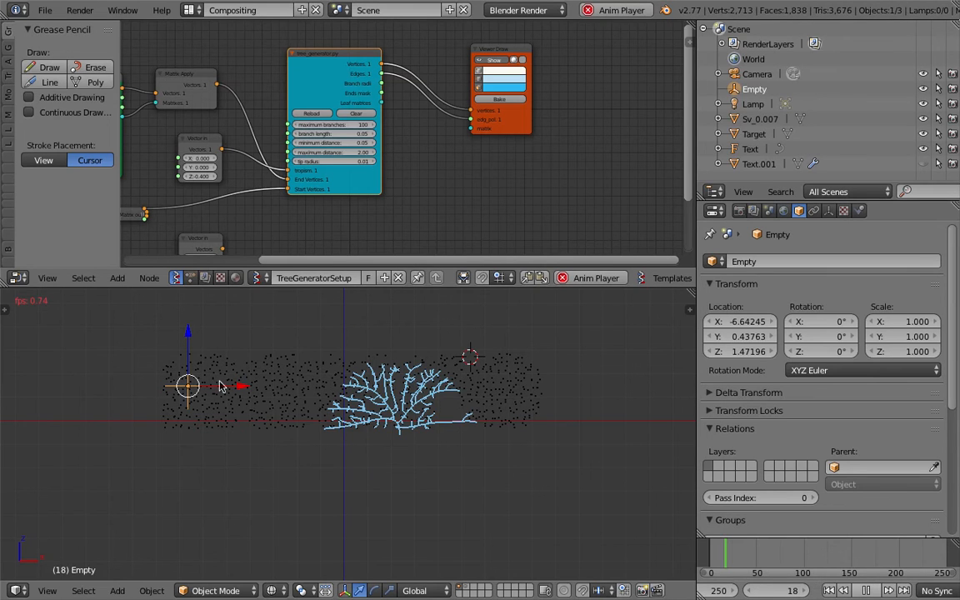
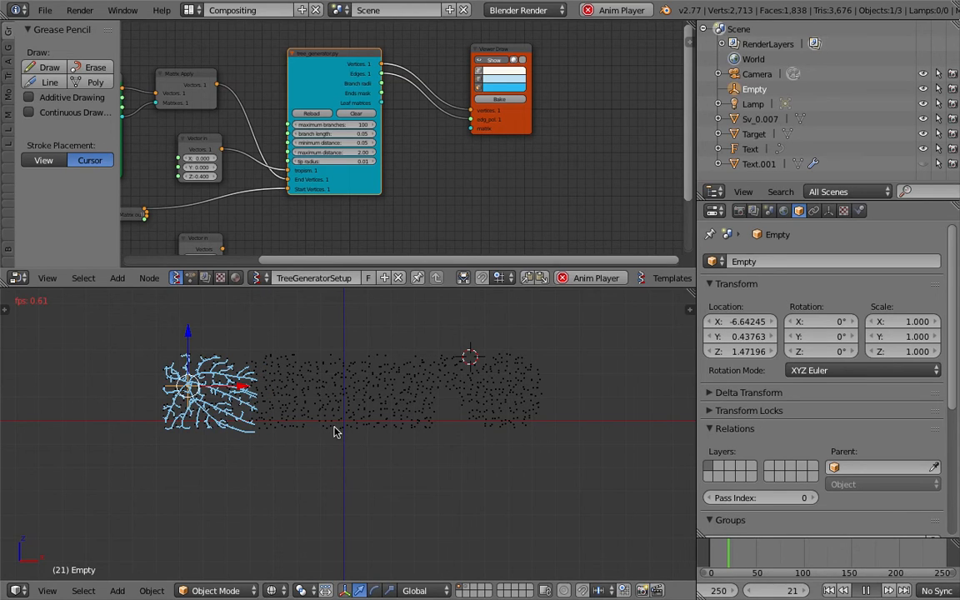
key(alt+a)
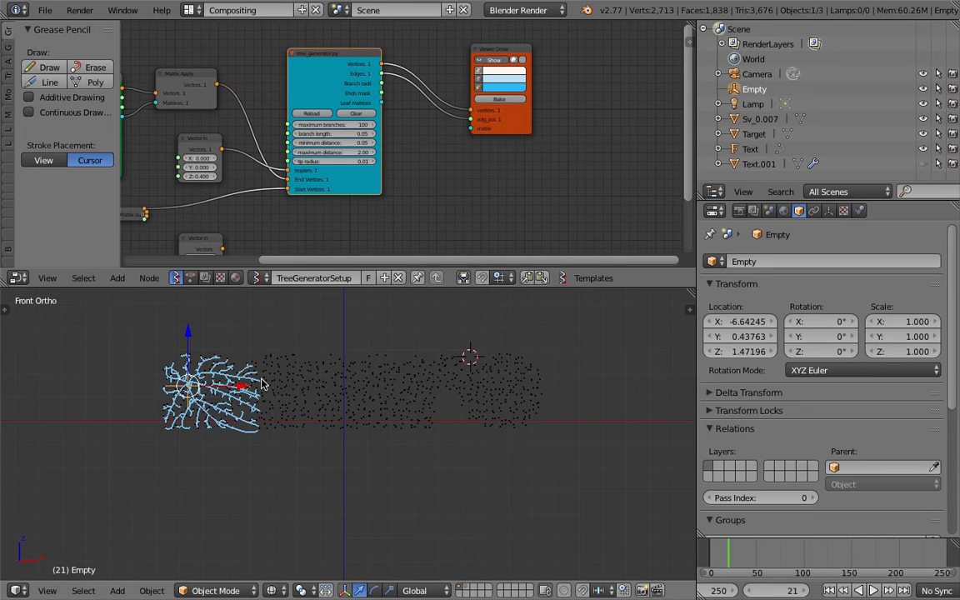
Step: Move the Empty around the first letter, ending at about X -6.48, Z 0.96
key(g)
click(195, 362)
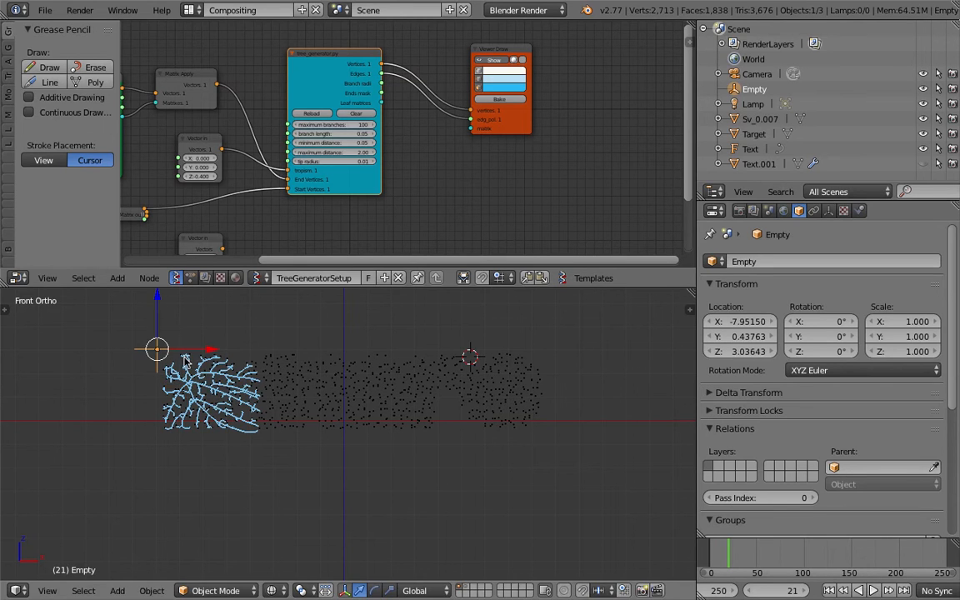
key(g)
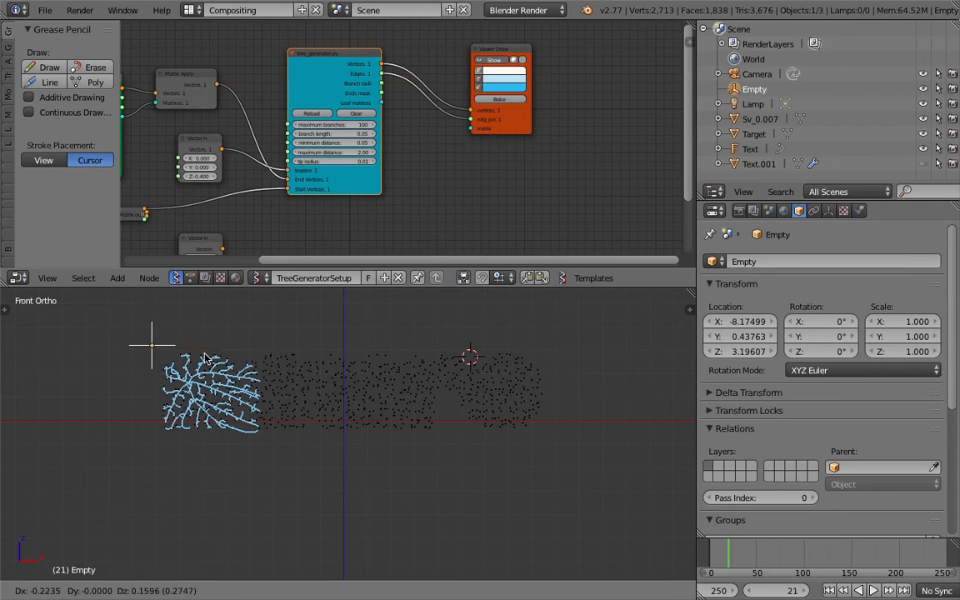
click(228, 405)
key(g)
click(222, 412)
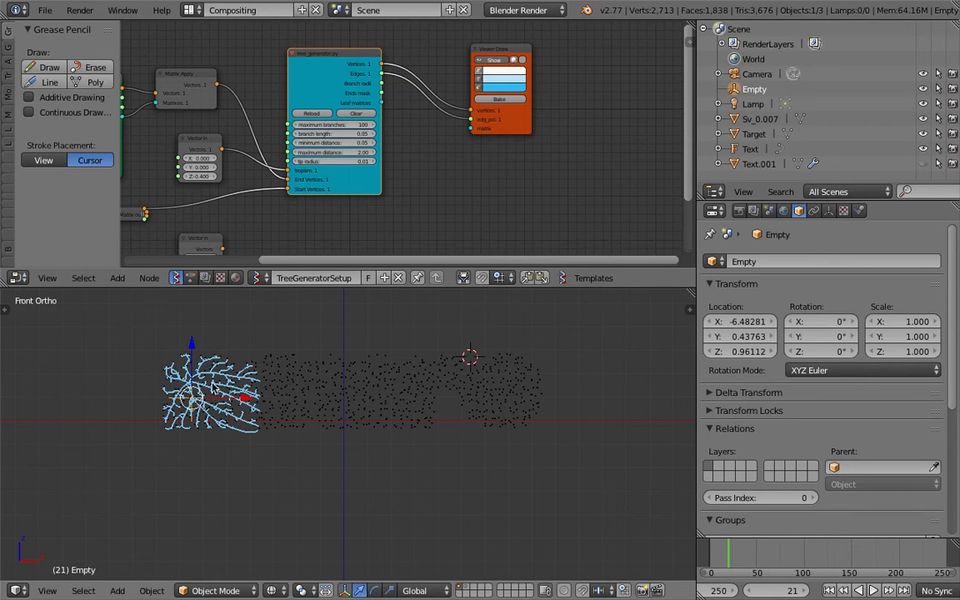
Step: Bake the first letter's branches regrown at frame 59, and move the Empty to about X -2.08, Z 1.95
click(765, 564)
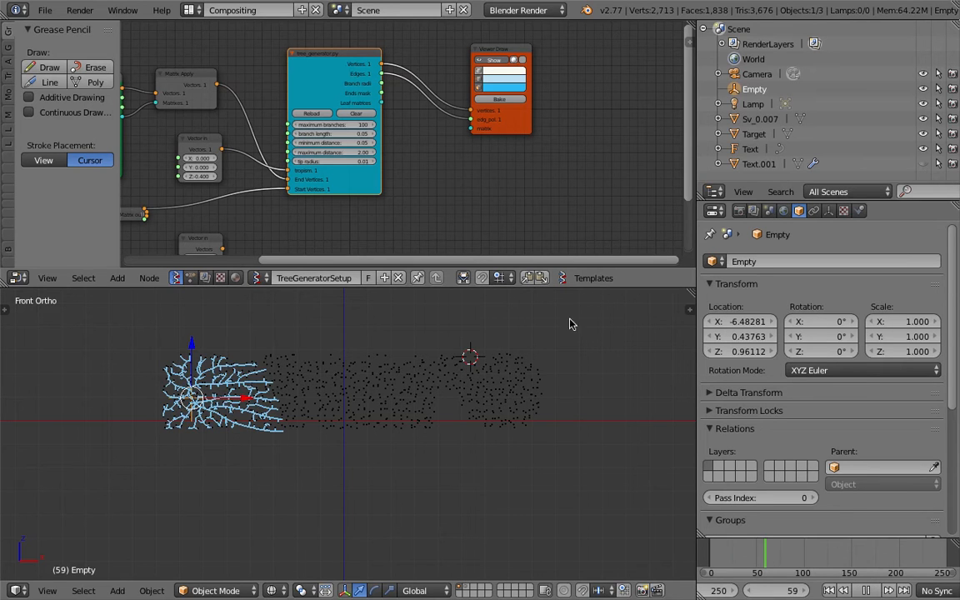
click(491, 101)
key(g)
click(383, 357)
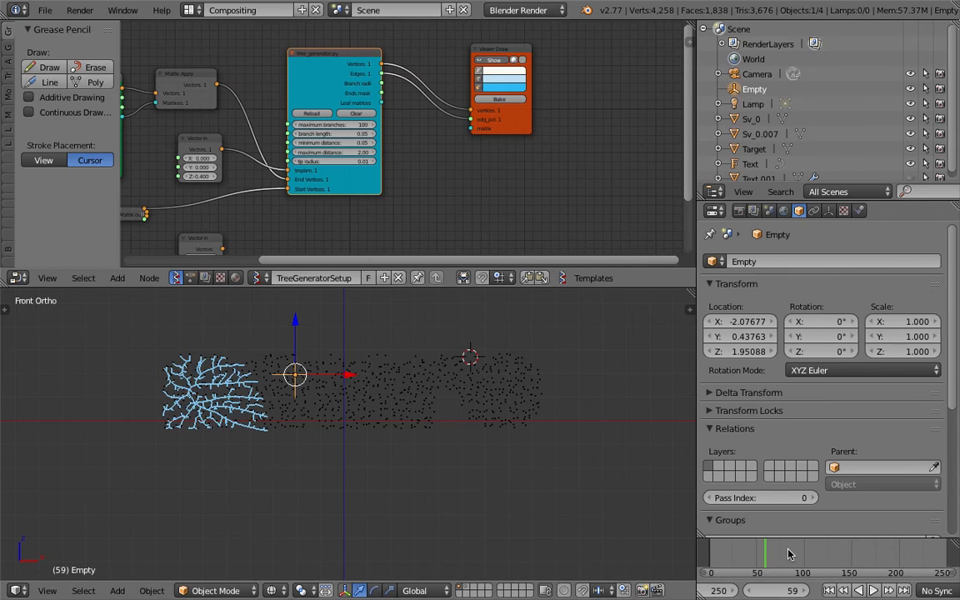
Step: Move the Empty to about X 2.55, Z 0.99 and bake the branches regrown there at frame 104
drag(789, 550, 731, 551)
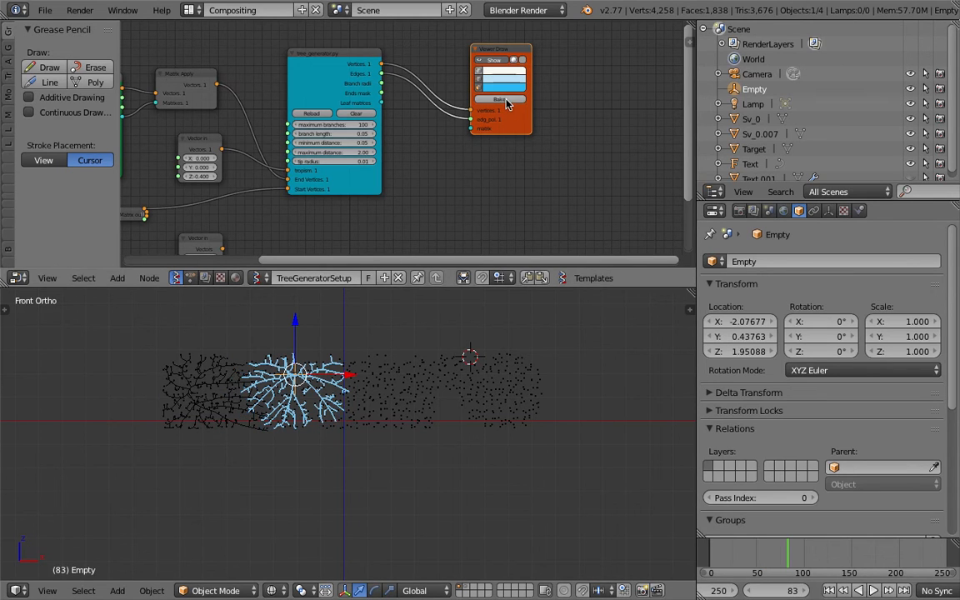
key(g)
click(463, 397)
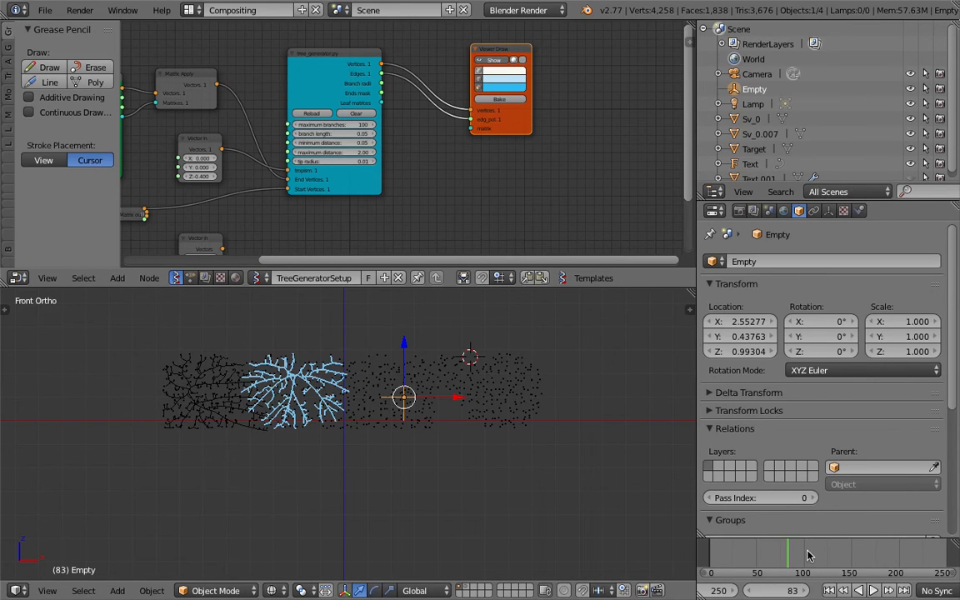
key(alt+a)
click(500, 100)
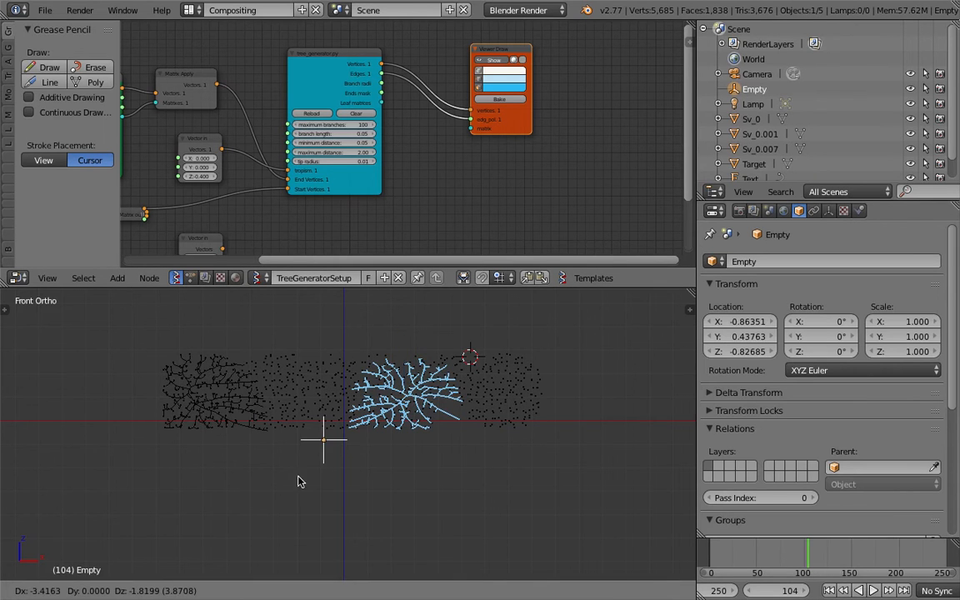
Step: Delete the baked branch mesh around the first letter
right_click(222, 364)
key(g)
click(139, 324)
key(x)
click(136, 327)
Step: Move the Empty below the letters to about X -3.32, Z -1.82 and regrow the branches at frame 68
right_click(402, 405)
right_click(326, 445)
key(g)
click(324, 490)
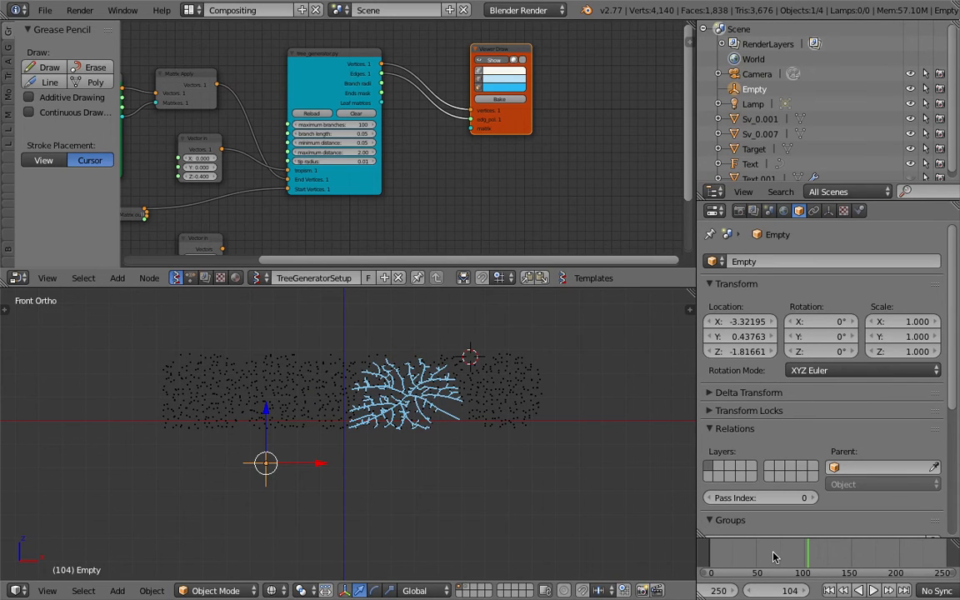
click(773, 557)
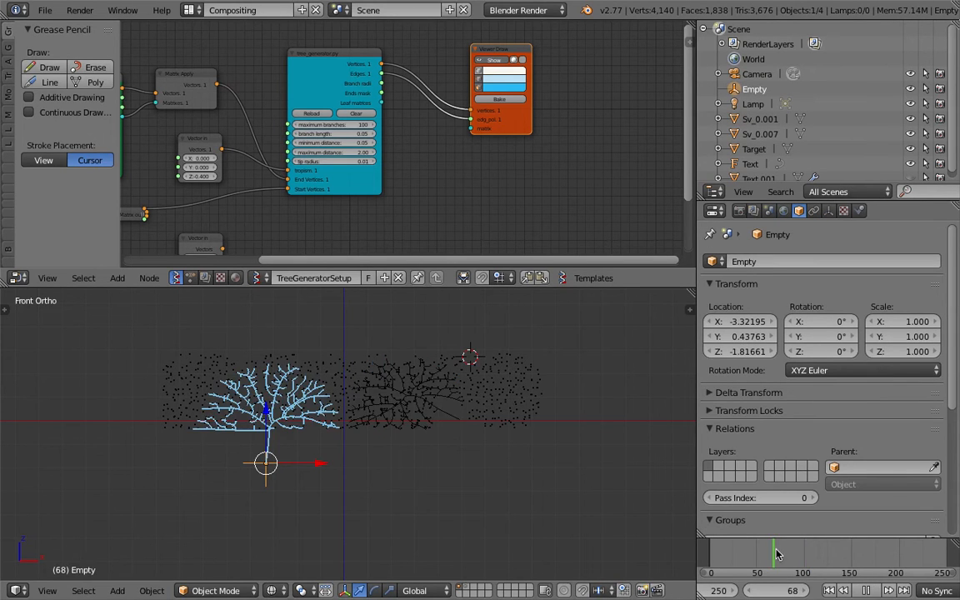
Step: Delete the remaining baked branch mesh Sv_0.001
right_click(446, 415)
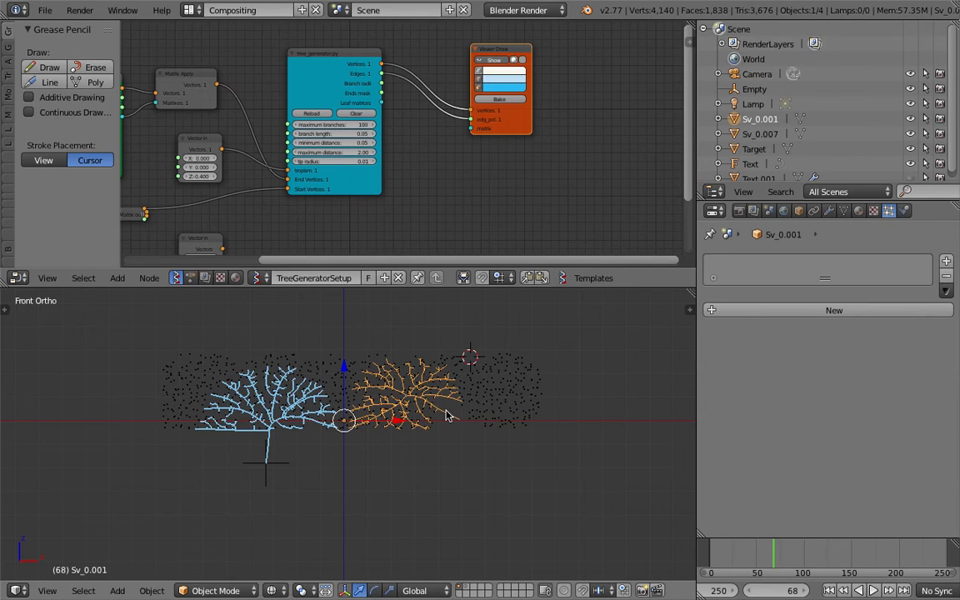
key(x)
click(500, 457)
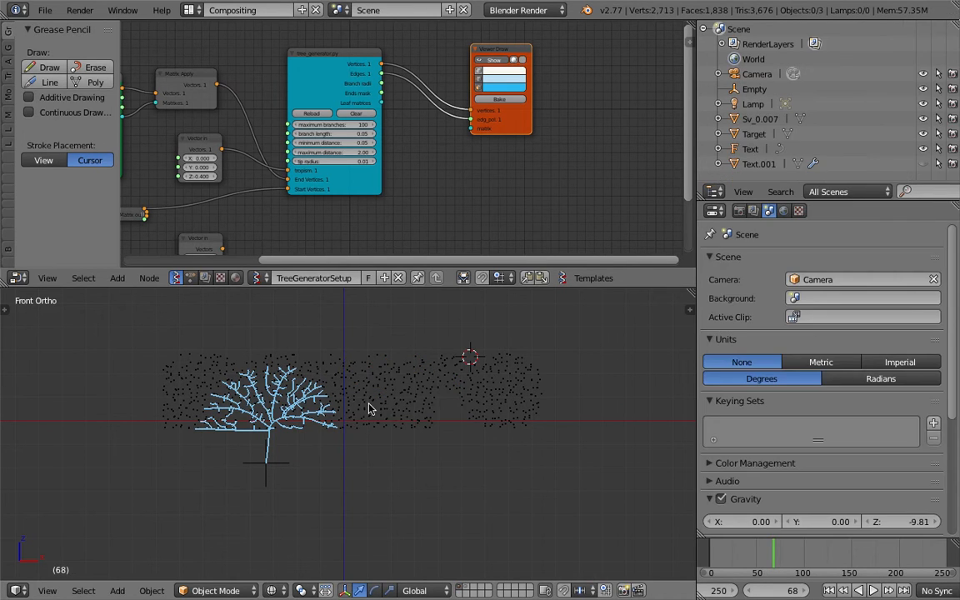
Step: Move the Empty beyond the first letter to about X -9.29, Y 2.12, Z 0.49
right_click(287, 466)
middle_drag(288, 466, 313, 479)
key(ctrl+s)
click(324, 483)
key(g)
click(187, 443)
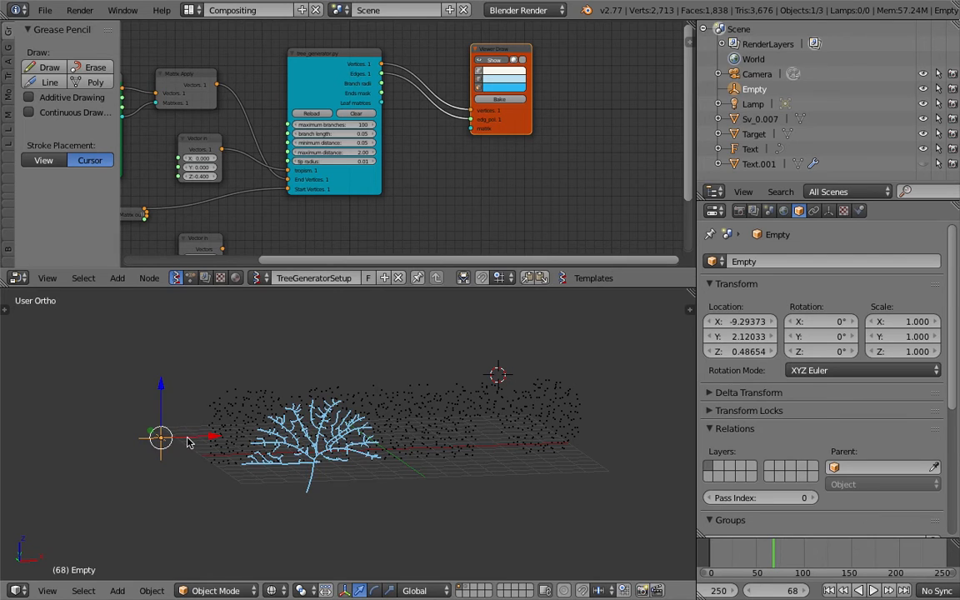
key(g)
click(152, 436)
right_click(247, 406)
middle_drag(336, 424, 332, 420)
key(ctrl+s)
click(328, 419)
Step: Move the Matrix out node closer to the Empty's Objects in node
middle_drag(268, 197, 381, 181)
mouse_move(336, 212)
middle_down()
mouse_move(387, 185)
mouse_move(359, 154)
middle_up()
drag(231, 138, 202, 139)
middle_drag(225, 132, 264, 119)
scroll(281, 114, up, 3)
drag(341, 128, 272, 167)
Step: Move the Empty farther from the point cloud, to about X -11.26, Y 2.57, Z 1.21
right_click(106, 432)
drag(105, 432, 90, 421)
key(ctrl+s)
click(91, 421)
Step: Cut the link into the tree generator's Start Vertices and move the unused Vector in node below Matrix out
ctrl+right_drag(428, 100, 455, 125)
click(446, 150)
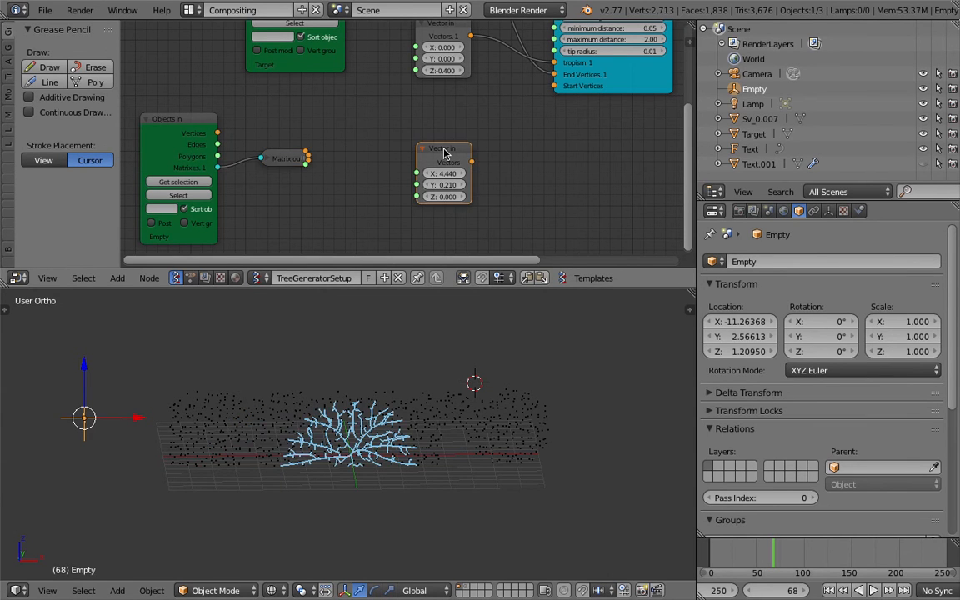
drag(432, 148, 323, 209)
scroll(461, 149, down, 1)
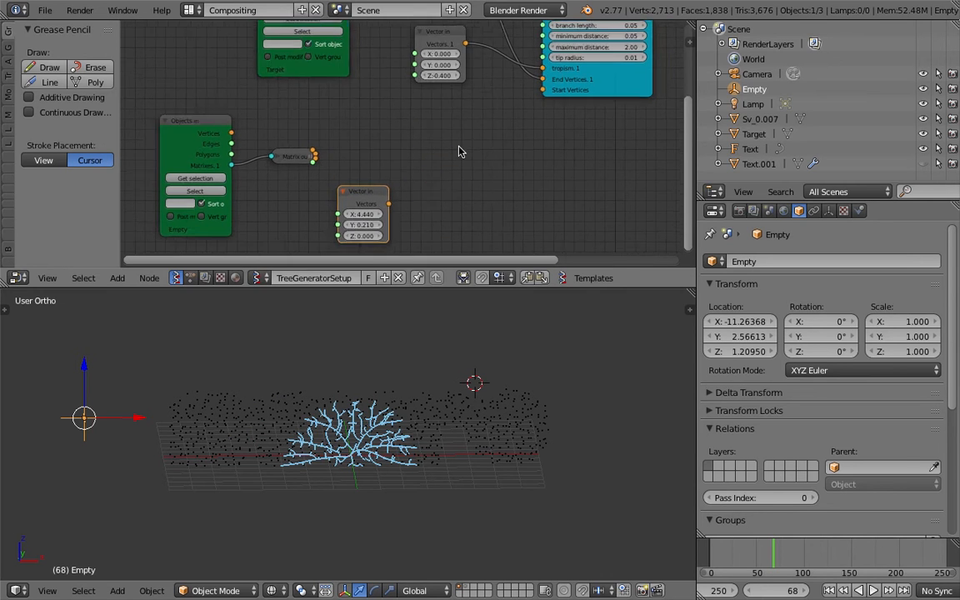
Step: Delete the Vector in node feeding the tropism input, and select the Target point cloud
middle_drag(461, 149, 437, 184)
drag(410, 70, 395, 84)
middle_drag(393, 84, 384, 117)
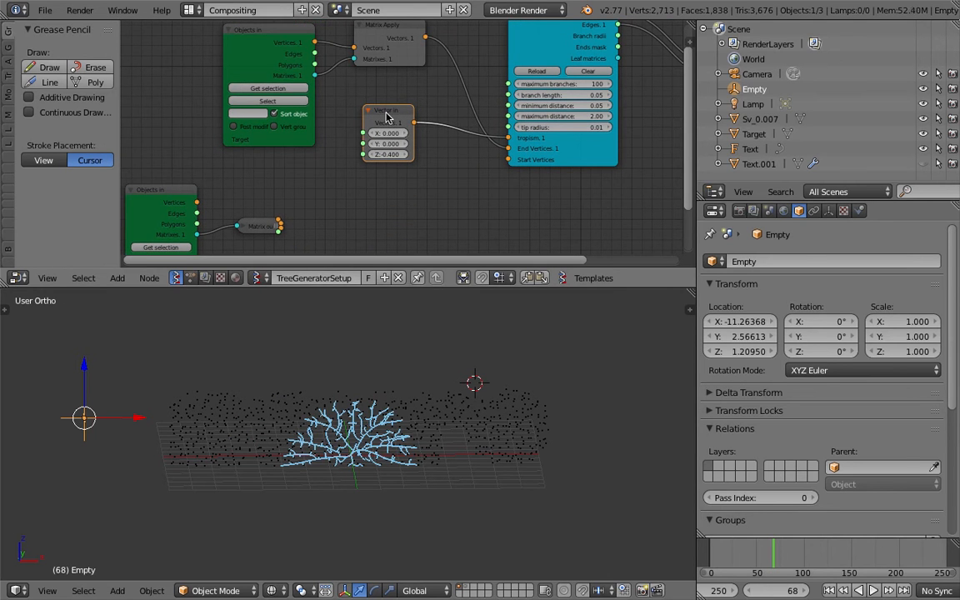
key(x)
middle_drag(434, 413, 421, 406)
right_click(421, 406)
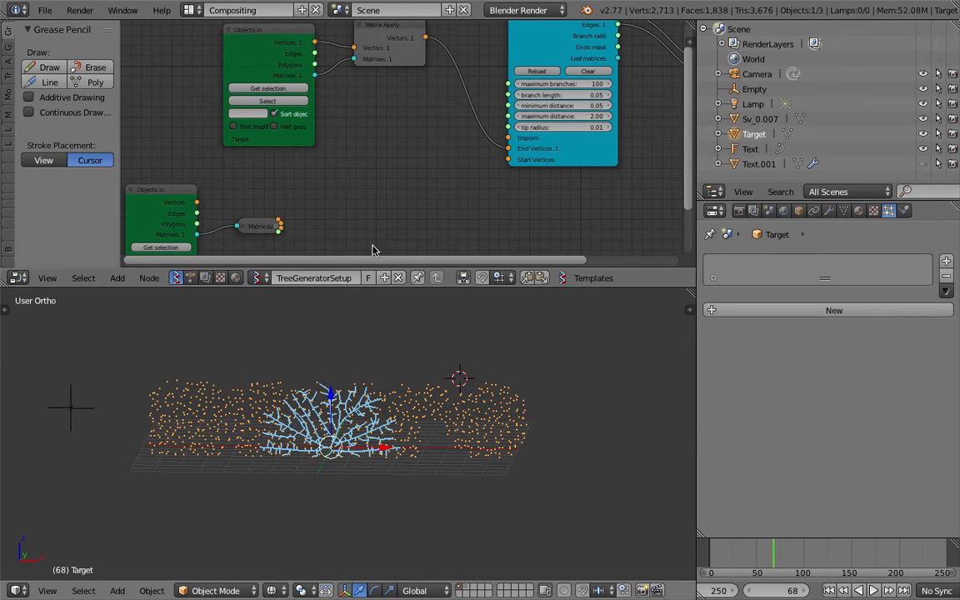
Step: Add a List Item node in the space below the Matrix Apply node
middle_drag(367, 170, 367, 178)
key(ctrl+a)
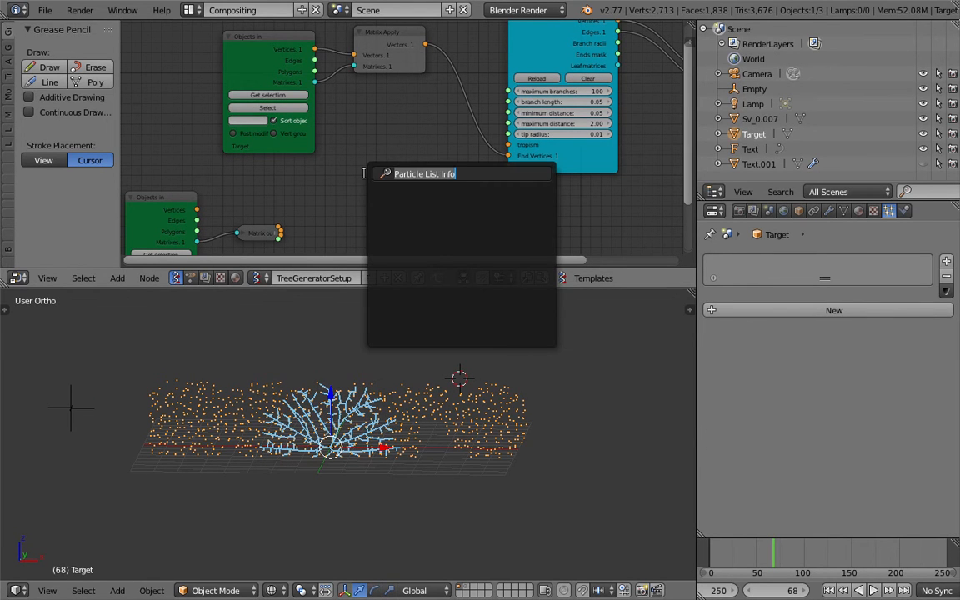
text(vecto)
key(BackSpace)
key(BackSpace)
key(BackSpace)
key(BackSpace)
key(BackSpace)
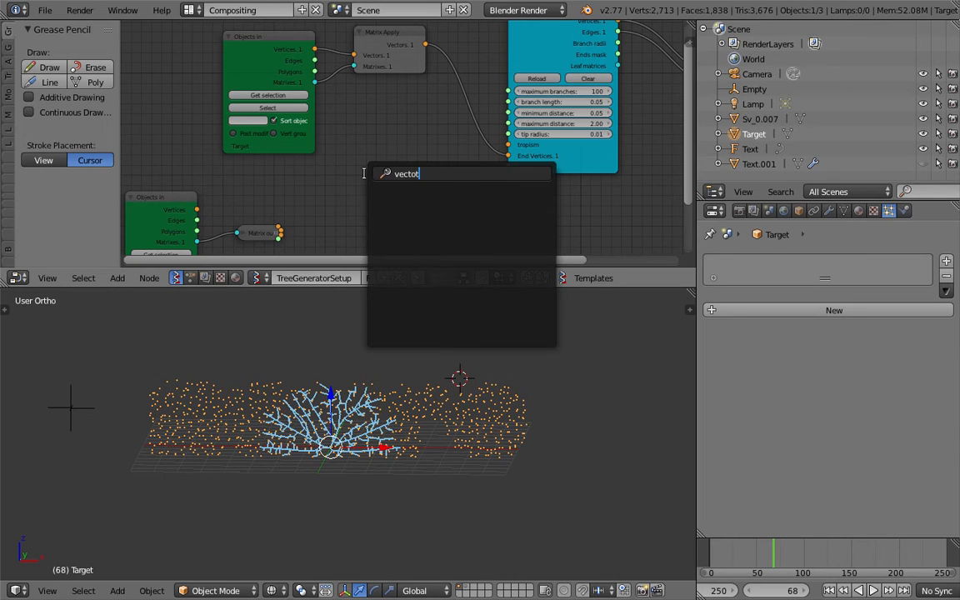
text(item)
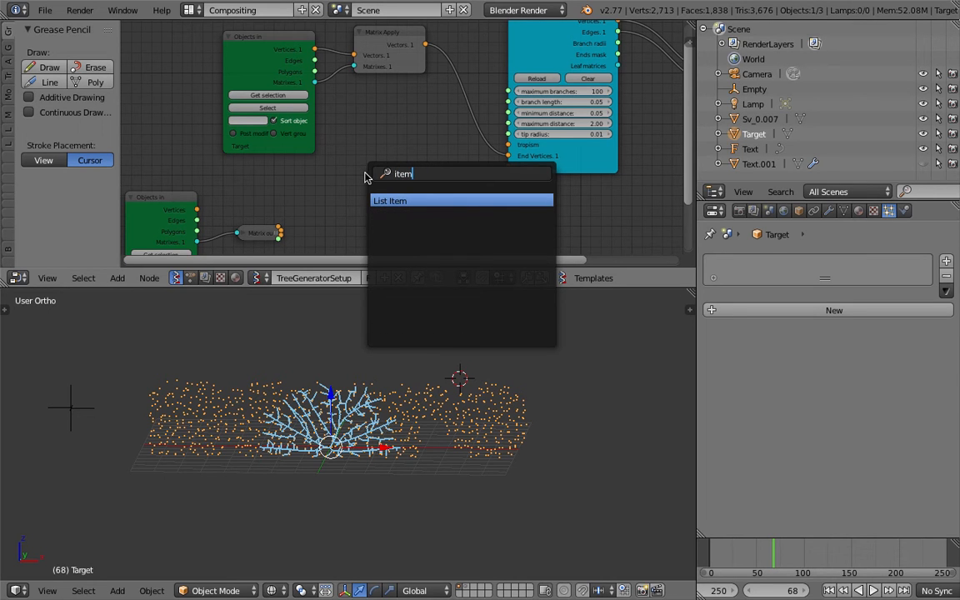
key(Return)
click(392, 159)
Step: Add a Viewer Draw node below the tree generator node, beside List Item
scroll(329, 126, up, 1)
middle_drag(295, 89, 313, 118)
drag(286, 66, 259, 98)
middle_drag(261, 98, 241, 70)
middle_drag(386, 161, 294, 115)
key(space)
text(view)
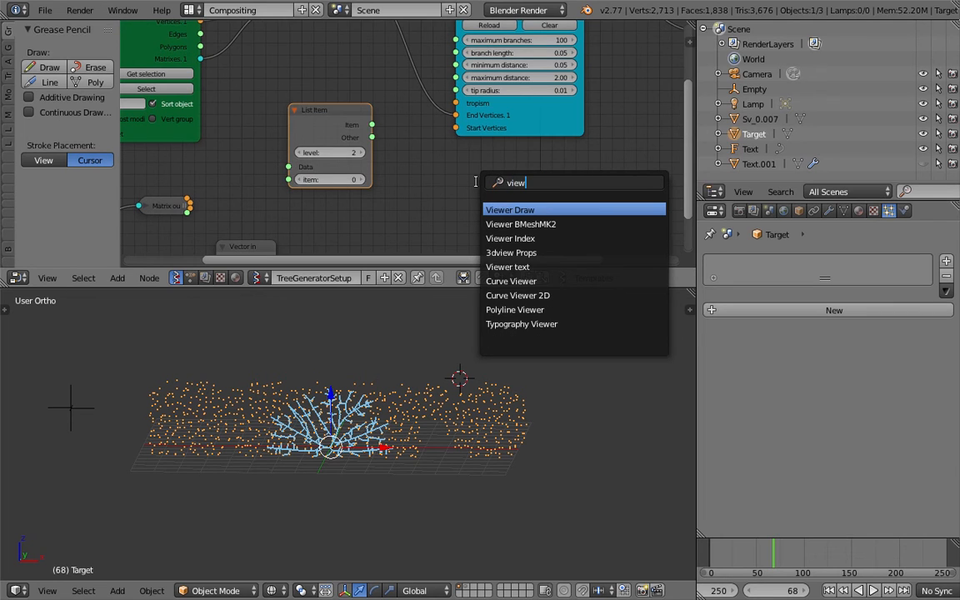
key(Return)
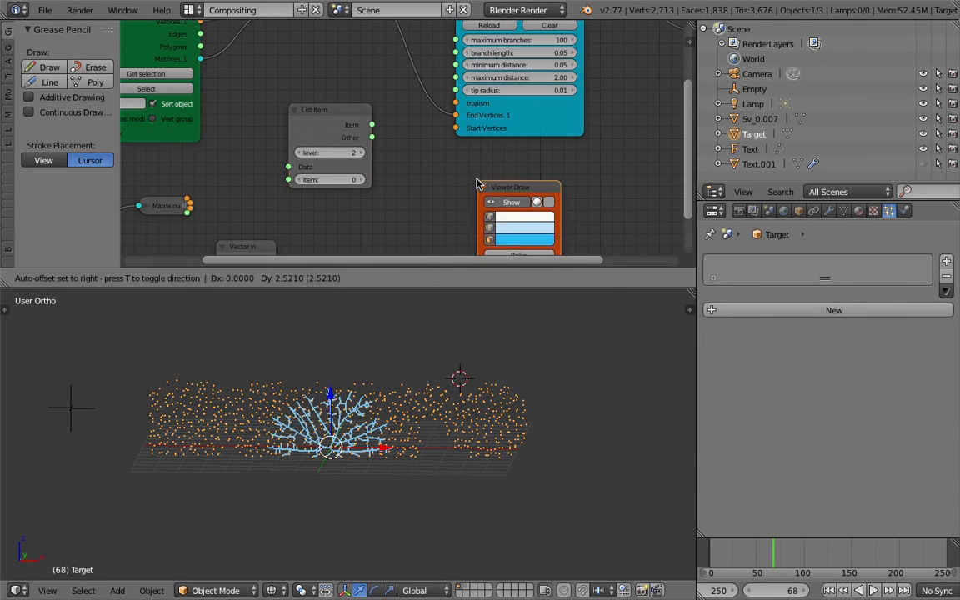
click(479, 181)
Step: Rearrange the List Item, the Empty's Objects in and the Matrix out nodes to free up space
scroll(427, 150, down, 2)
scroll(426, 144, down, 2)
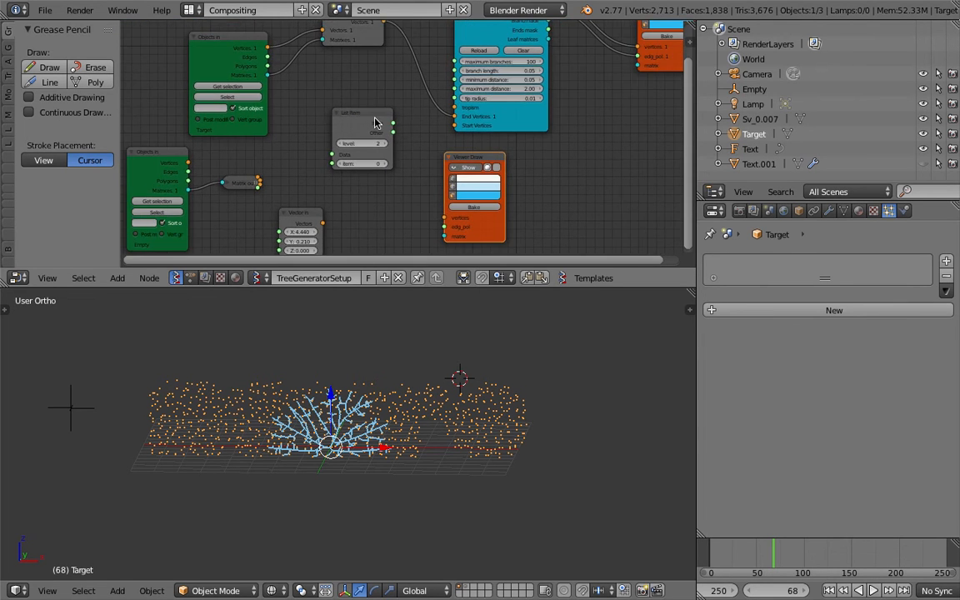
drag(374, 118, 364, 137)
key(ctrl+s)
click(364, 139)
middle_drag(212, 156, 355, 164)
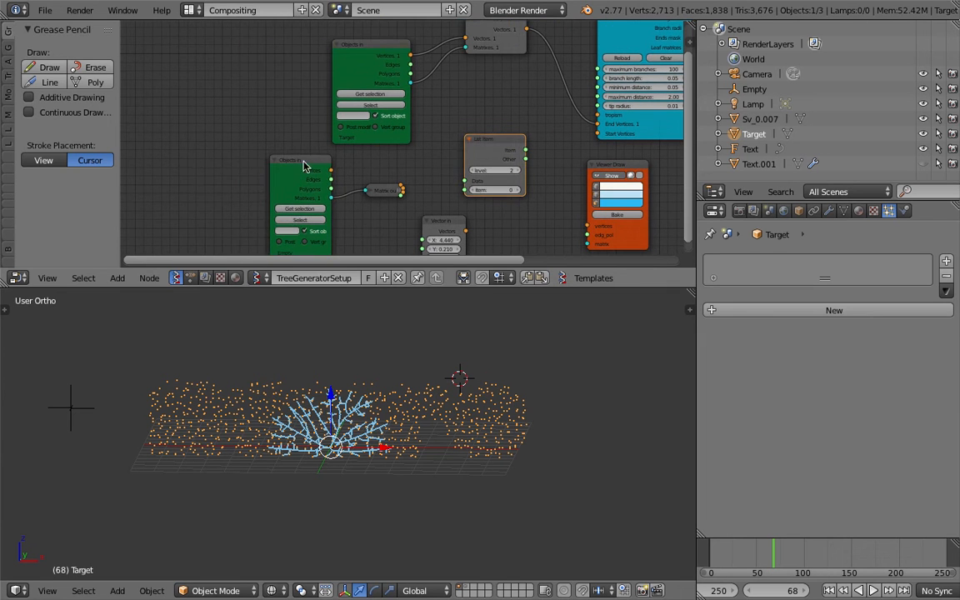
drag(305, 162, 234, 192)
drag(375, 191, 322, 211)
Step: Delete the unused Vector in node with X 4.440 and Y 0.210
click(427, 221)
drag(430, 223, 381, 223)
key(c)
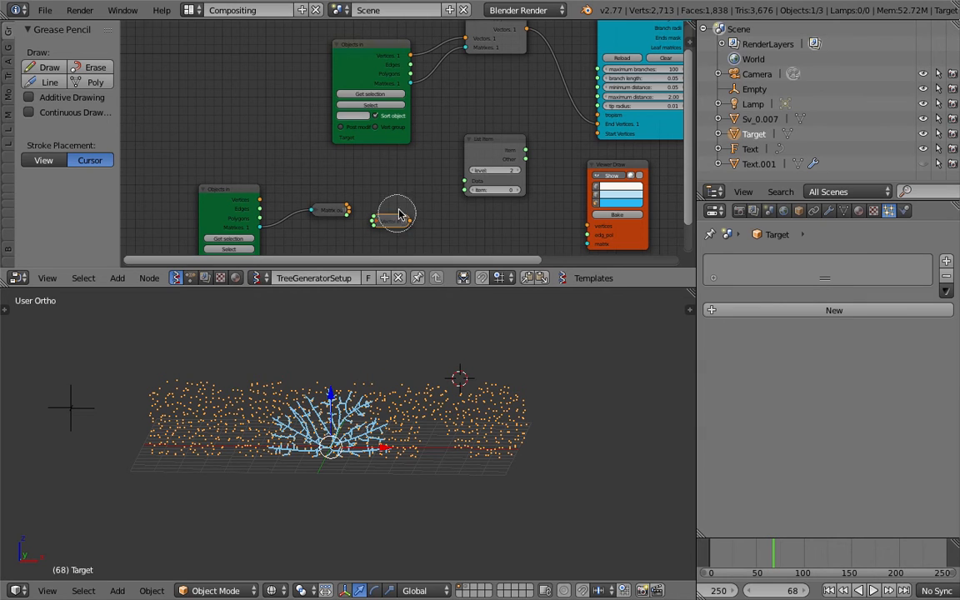
key(Escape)
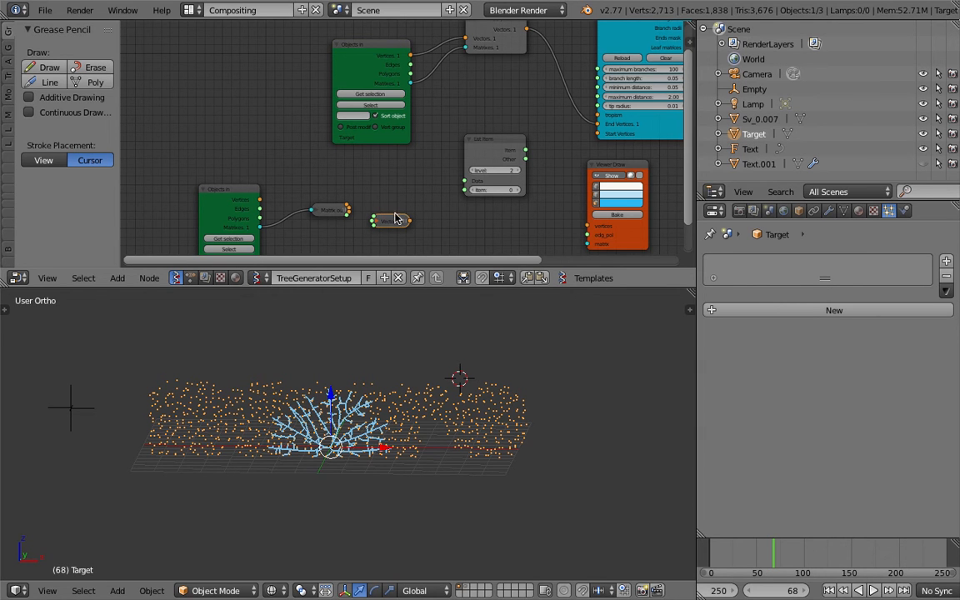
key(x)
middle_drag(397, 197, 350, 187)
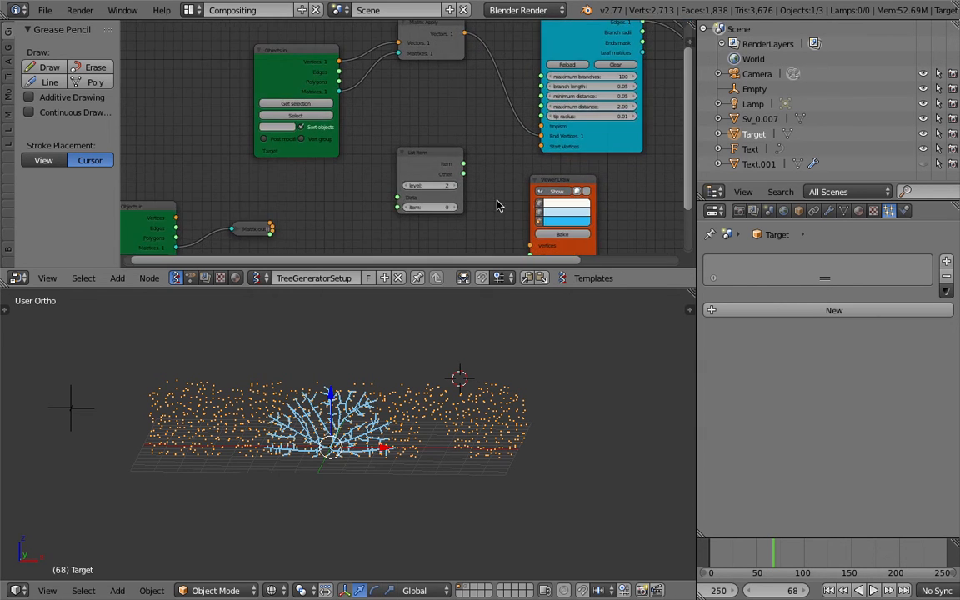
Step: Enlarge the node editor and link Matrix Apply's Vectors to List Item's Data, and its Item output to Viewer Draw's vertices
drag(590, 286, 550, 340)
middle_drag(307, 181, 281, 165)
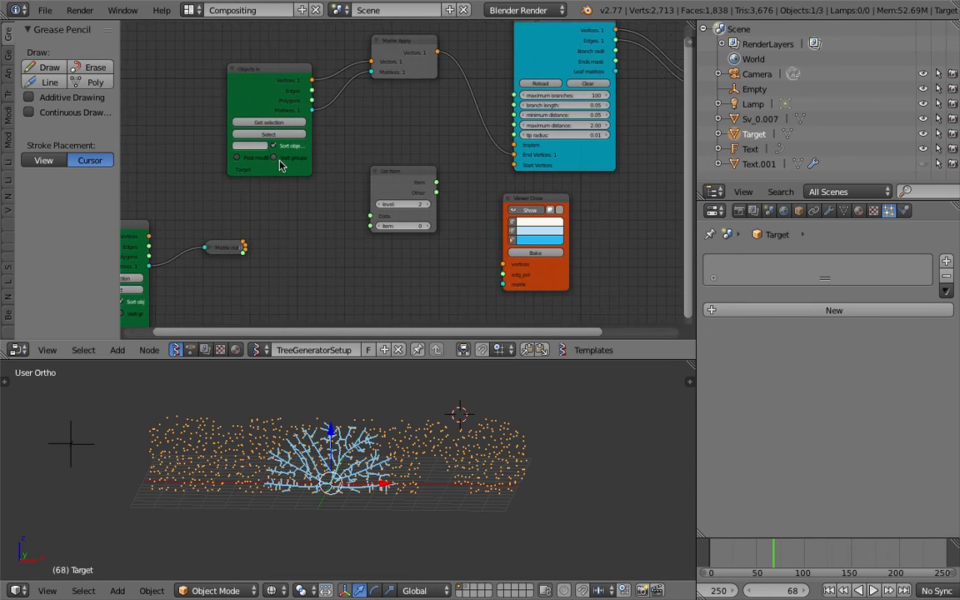
scroll(281, 162, up, 1)
mouse_move(306, 74)
mouse_down()
mouse_move(314, 74)
mouse_move(302, 88)
mouse_move(378, 48)
mouse_move(442, 48)
mouse_move(452, 74)
mouse_move(373, 138)
mouse_move(352, 203)
mouse_move(419, 214)
mouse_move(426, 223)
mouse_up()
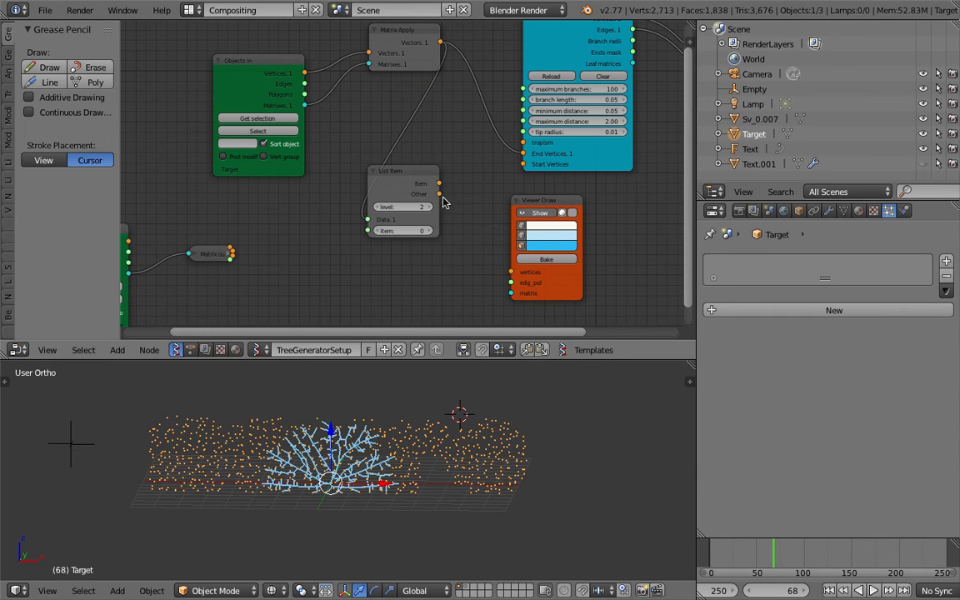
drag(439, 183, 506, 272)
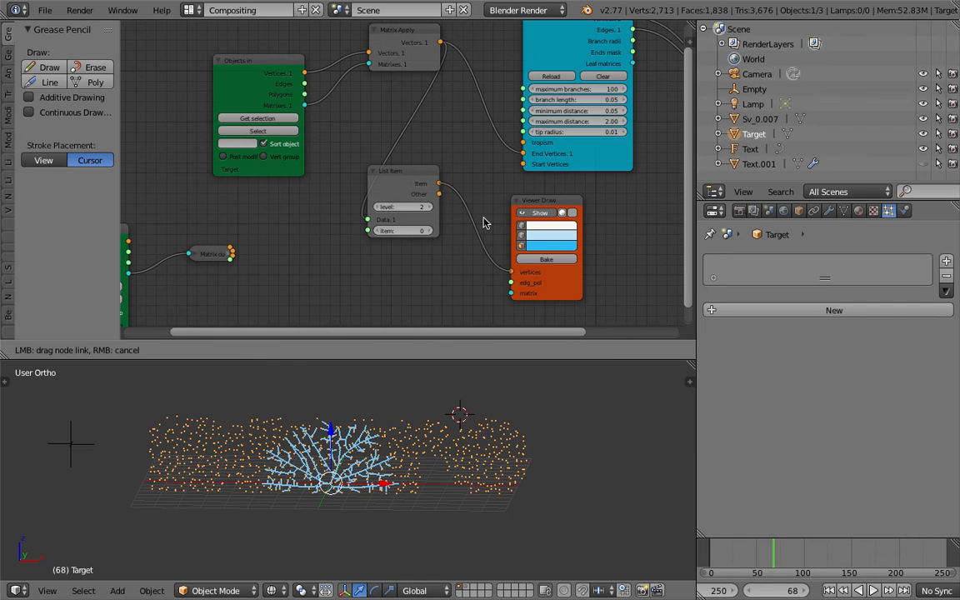
Step: Set the new Viewer Draw node's vertex size to 10
drag(543, 207, 547, 207)
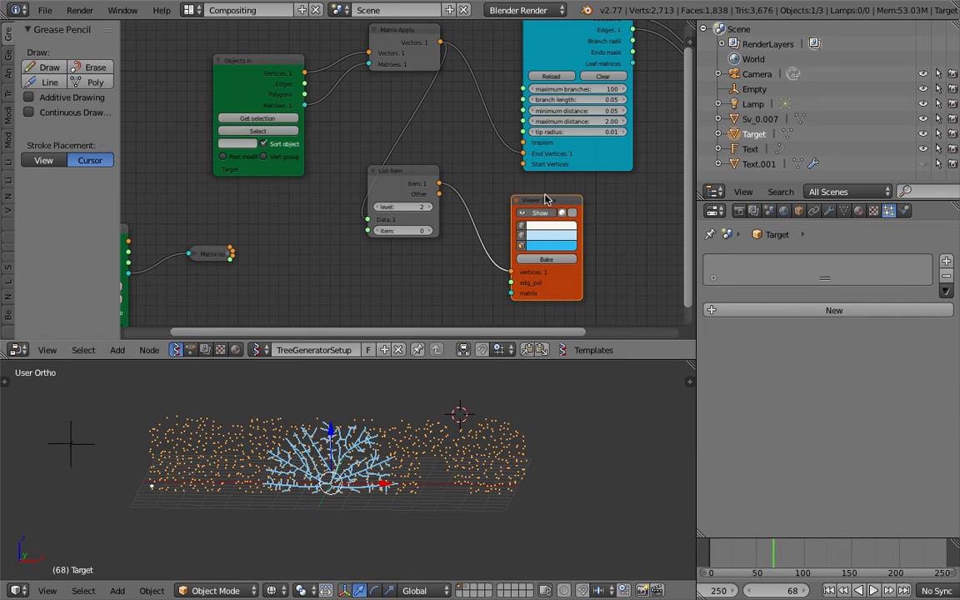
middle_drag(546, 200, 514, 189)
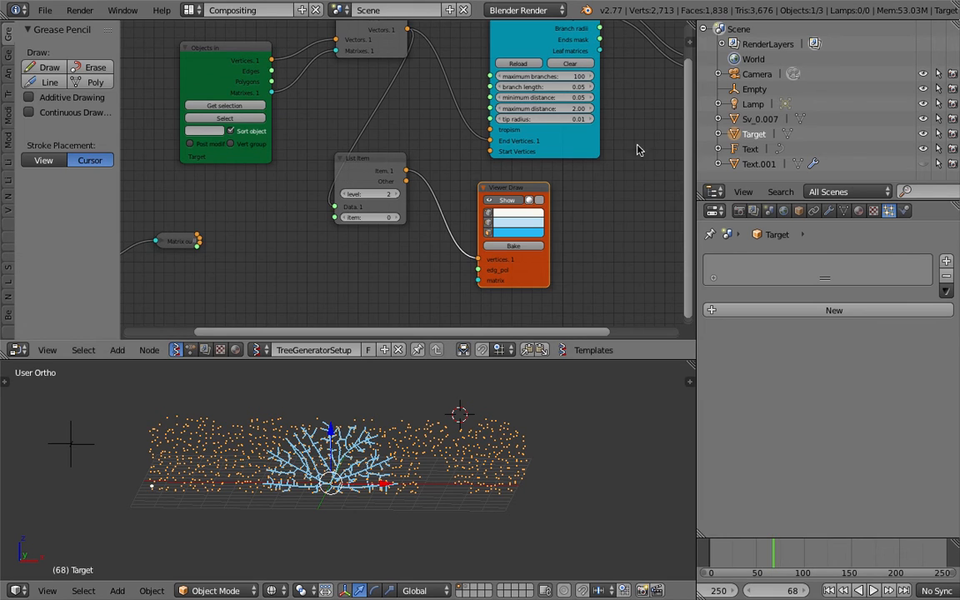
key(n)
scroll(627, 206, up, 2)
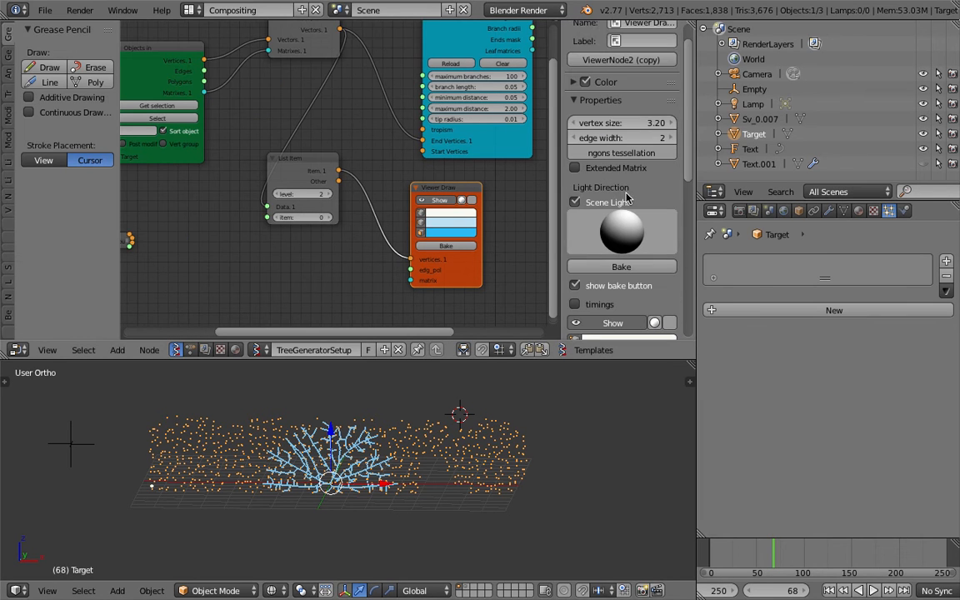
click(616, 123)
text(10)
key(Return)
Step: Change the new Viewer Draw node's vertex colour to red
click(469, 213)
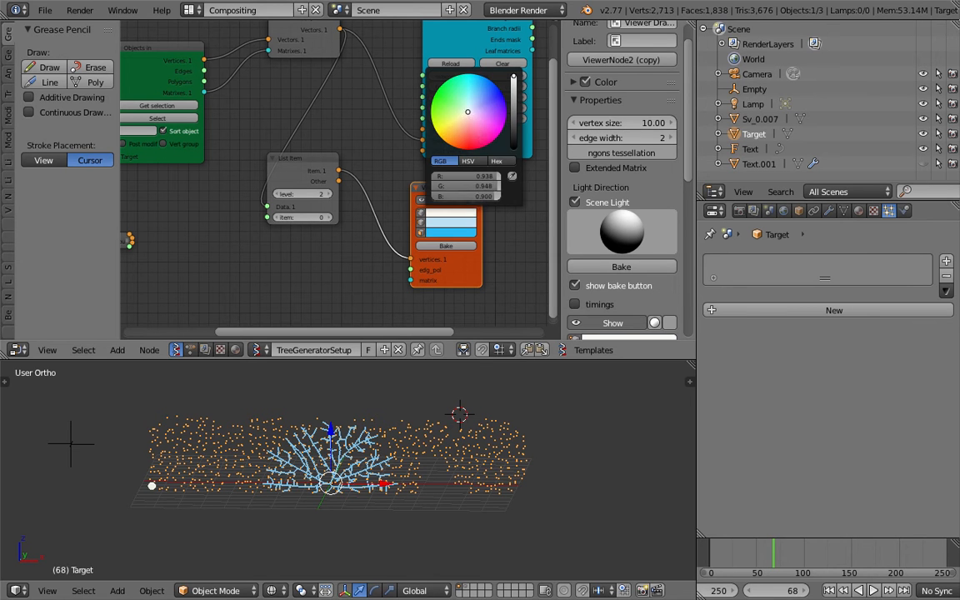
click(472, 149)
click(437, 375)
scroll(344, 443, up, 1)
scroll(344, 446, up, 2)
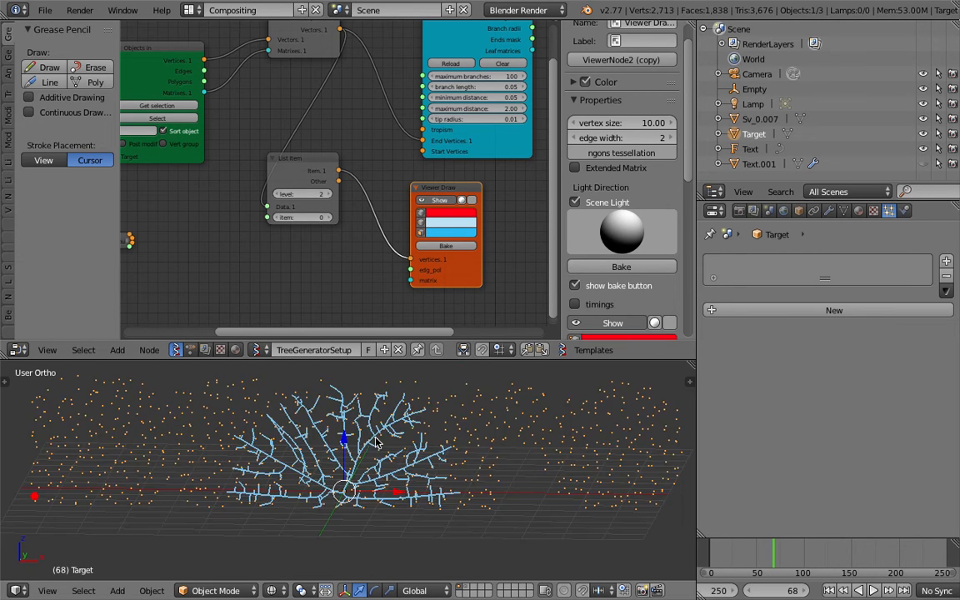
scroll(335, 450, down, 1)
middle_drag(166, 479, 162, 495)
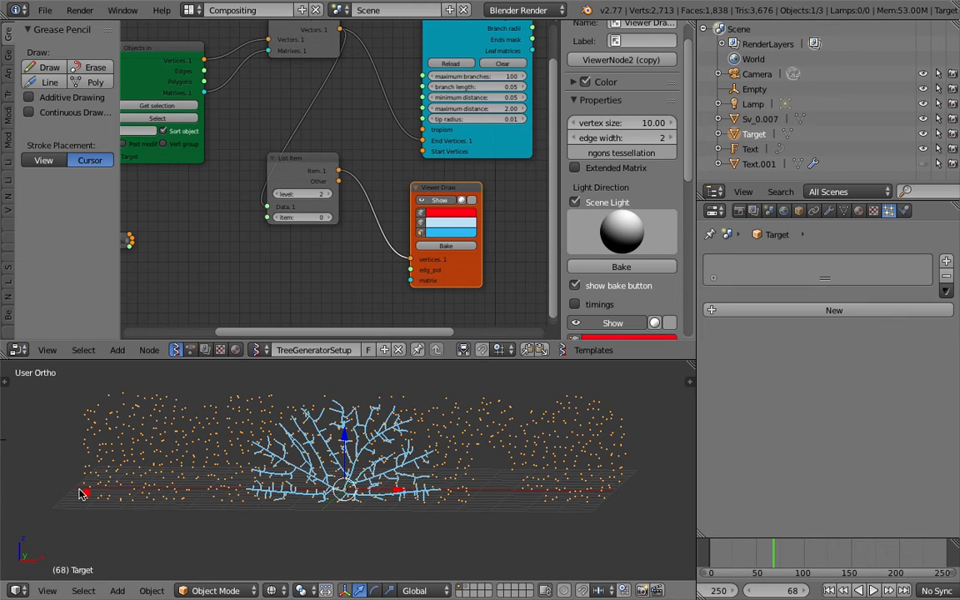
Step: Vary the List Item node's item index across the point cloud, ending at 24
drag(314, 217, 442, 219)
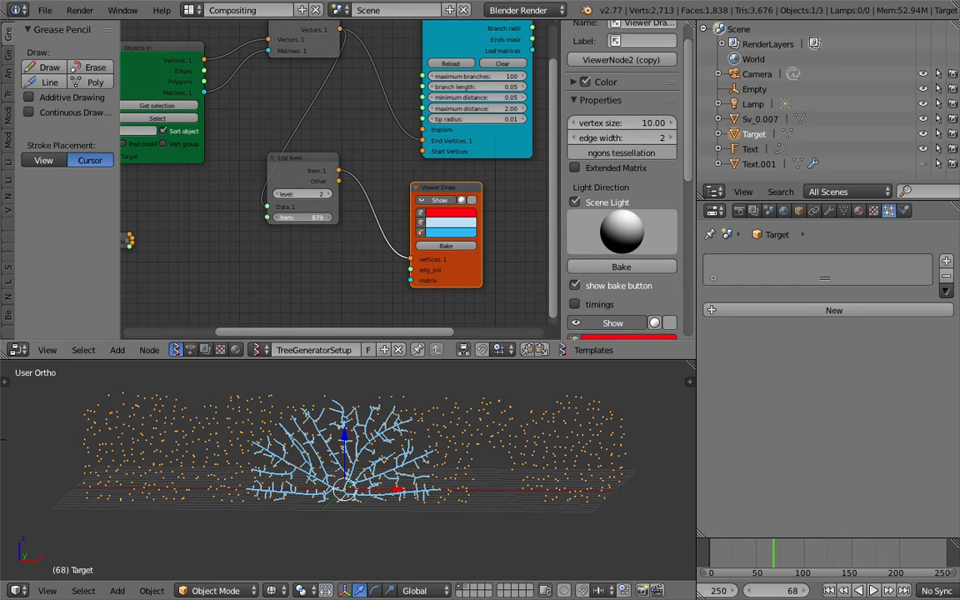
drag(441, 219, 308, 219)
drag(310, 217, 333, 217)
drag(296, 218, 299, 217)
Step: Tidy the node layout by repositioning the Target's Objects in, Matrix Apply and List Item nodes
drag(307, 166, 295, 160)
scroll(284, 144, down, 1)
scroll(258, 65, down, 1)
middle_drag(271, 64, 297, 67)
drag(241, 79, 183, 78)
drag(333, 62, 260, 91)
scroll(267, 88, up, 1)
drag(324, 162, 335, 139)
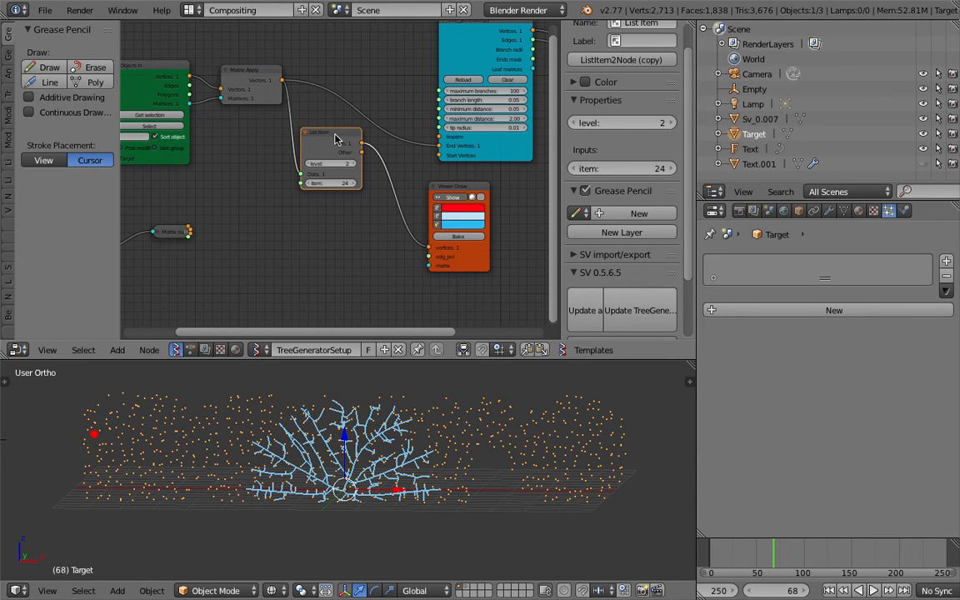
Step: Duplicate the List Item node and place the copy below the original
key(shift+d)
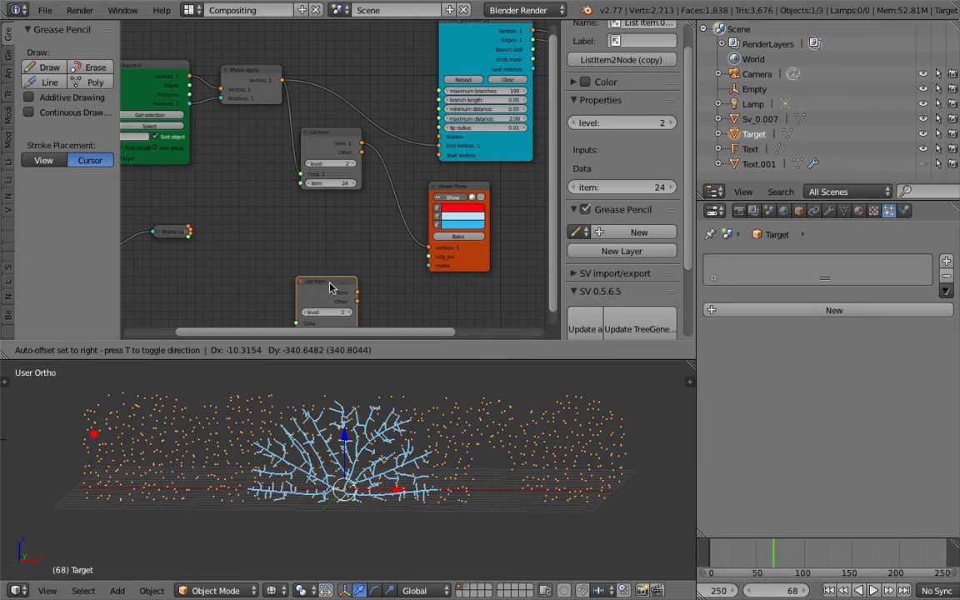
click(331, 219)
scroll(325, 218, up, 1)
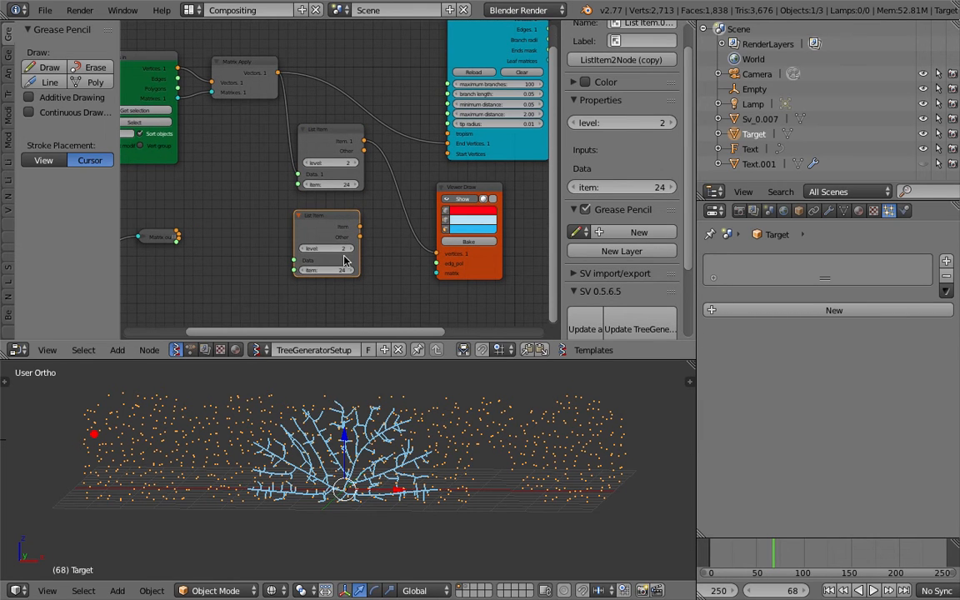
drag(337, 217, 340, 270)
Step: Set the connected List Item's item index to 292 and place a duplicate of it above the first copy
middle_drag(333, 213, 312, 196)
drag(309, 169, 330, 168)
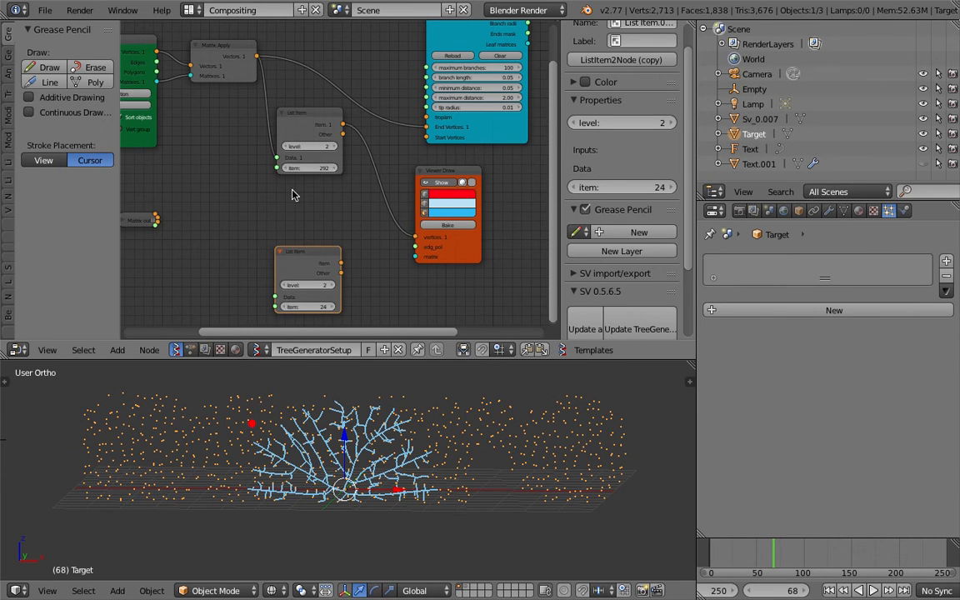
click(314, 120)
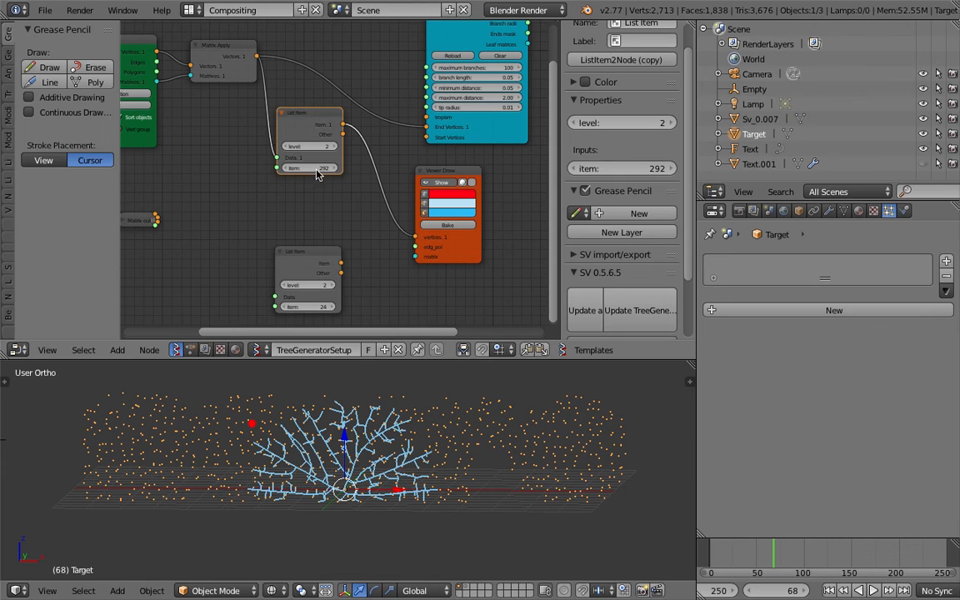
key(shift+d)
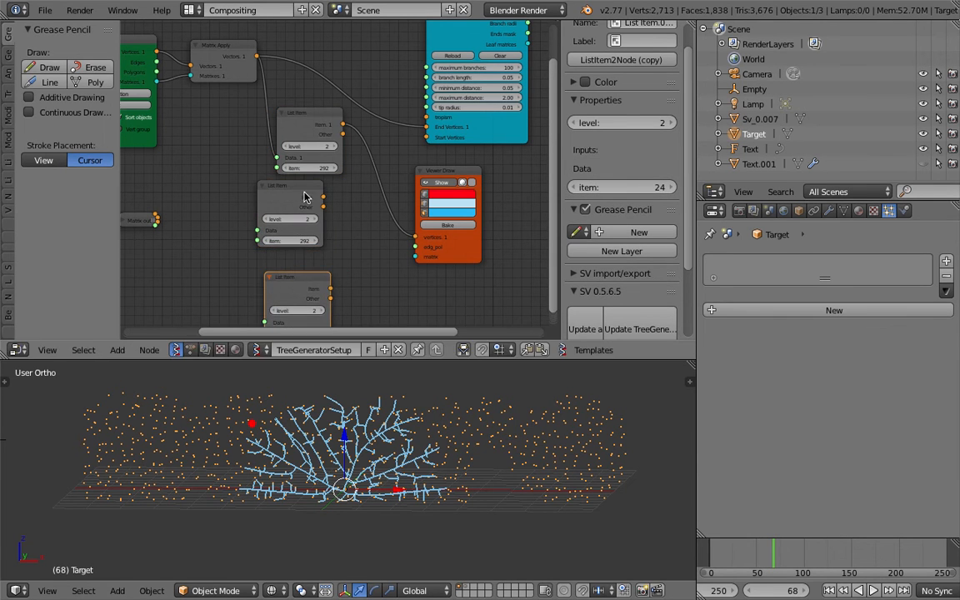
click(310, 205)
Step: Shift the connected List Item node slightly away from its two unconnected copies
middle_drag(349, 182, 367, 146)
scroll(368, 144, down, 1)
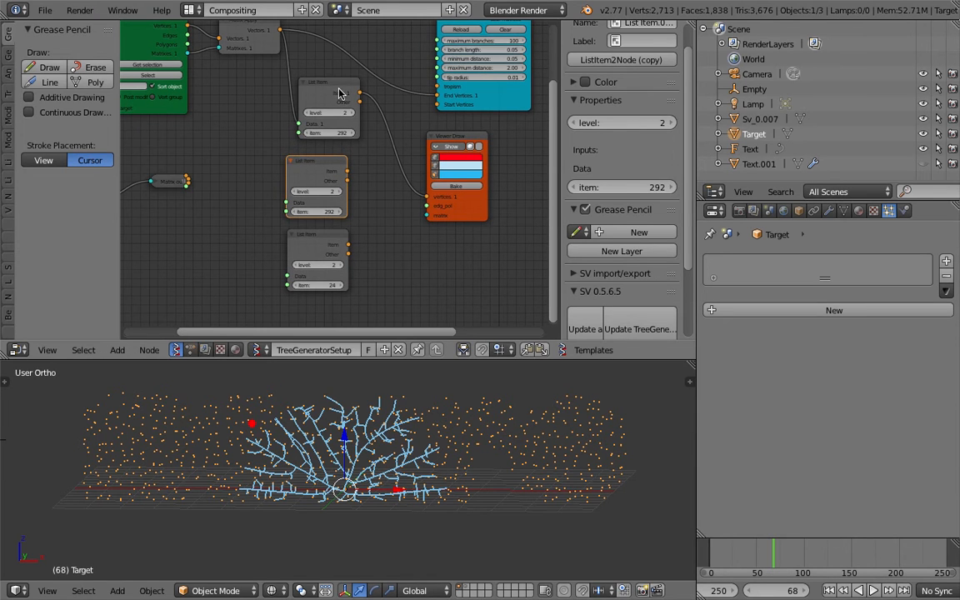
click(336, 95)
drag(336, 94, 343, 93)
click(326, 161)
scroll(328, 168, up, 1)
middle_drag(284, 158, 318, 171)
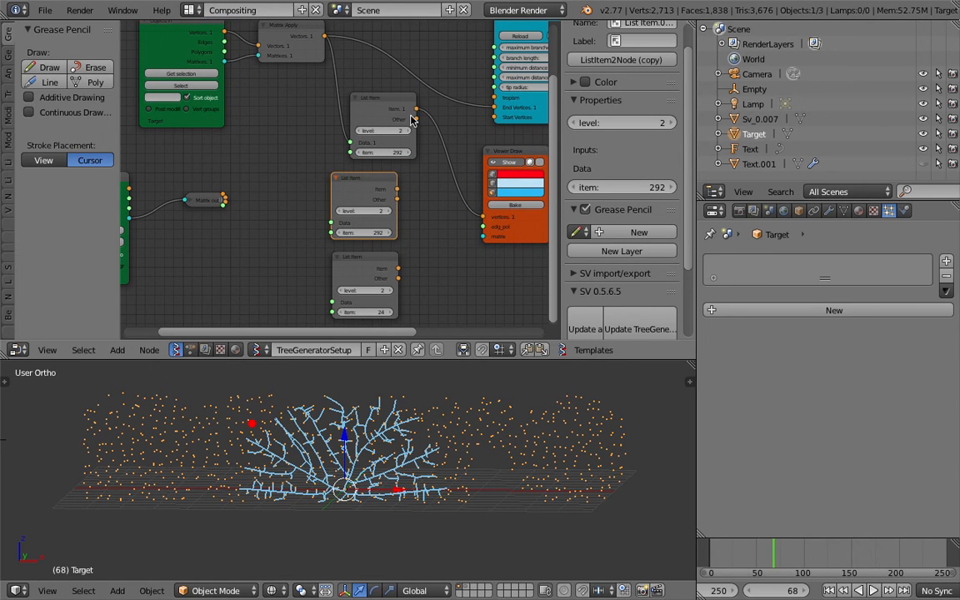
drag(415, 109, 440, 114)
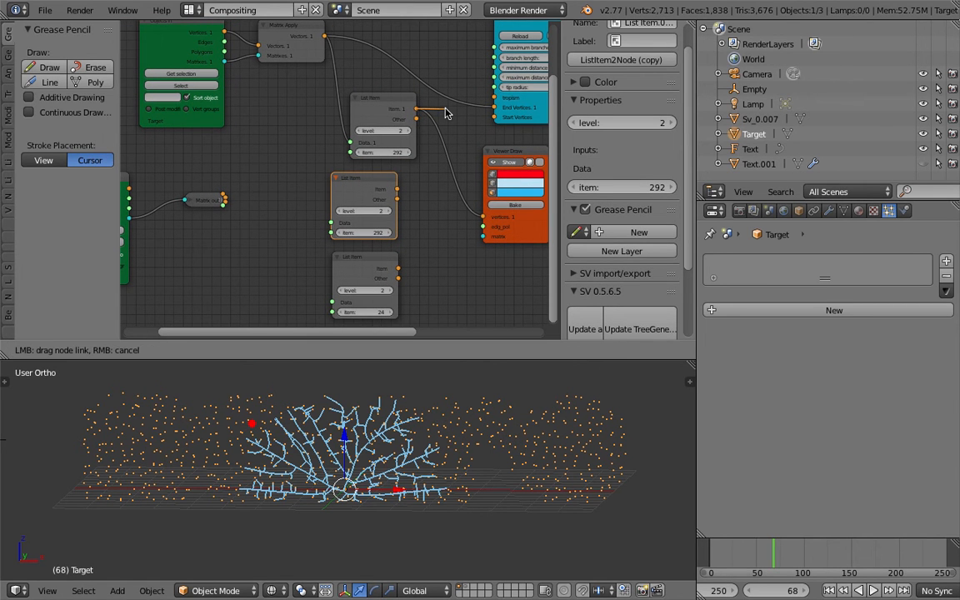
Step: Add a Formula node beside the List Item nodes, using the add-node search
drag(315, 146, 306, 150)
scroll(307, 150, up, 2)
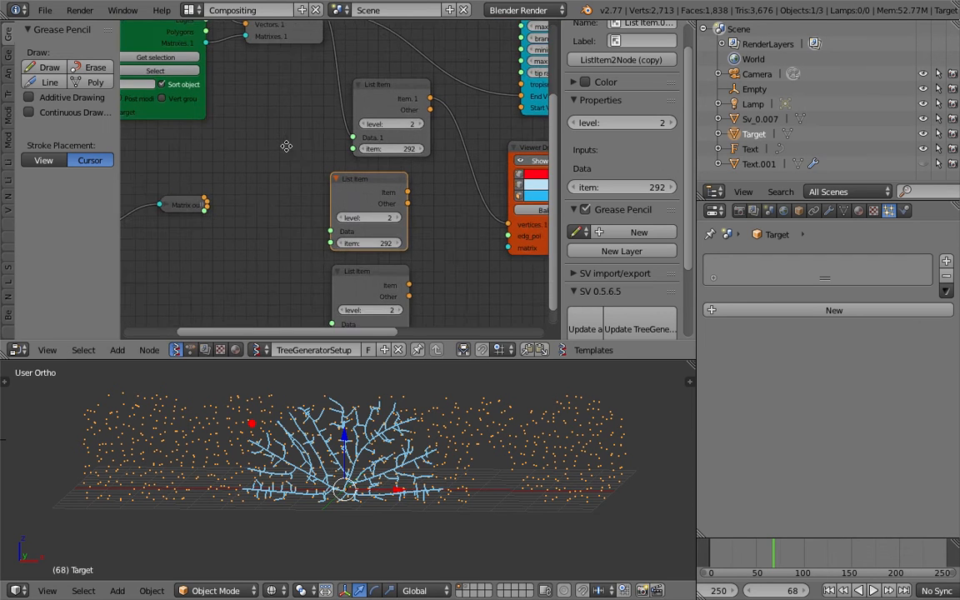
key(shift+a)
click(226, 139)
text(expre)
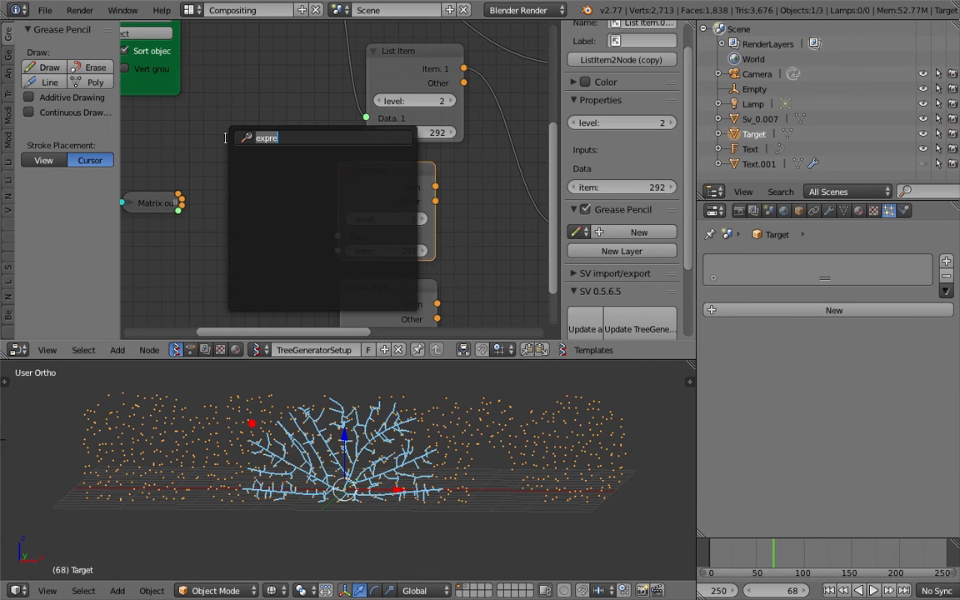
key(BackSpace)
text(form)
key(Down)
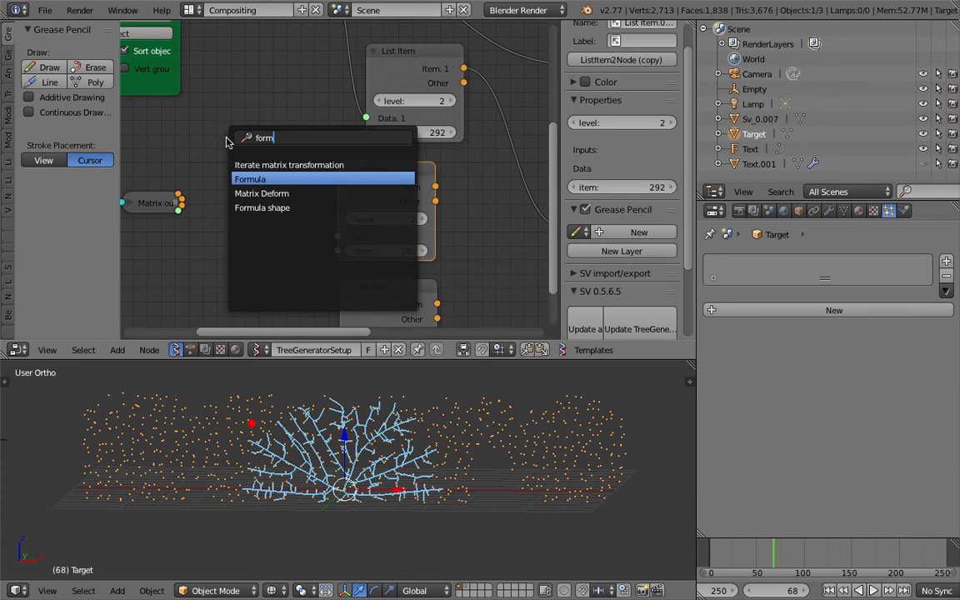
key(Return)
click(225, 127)
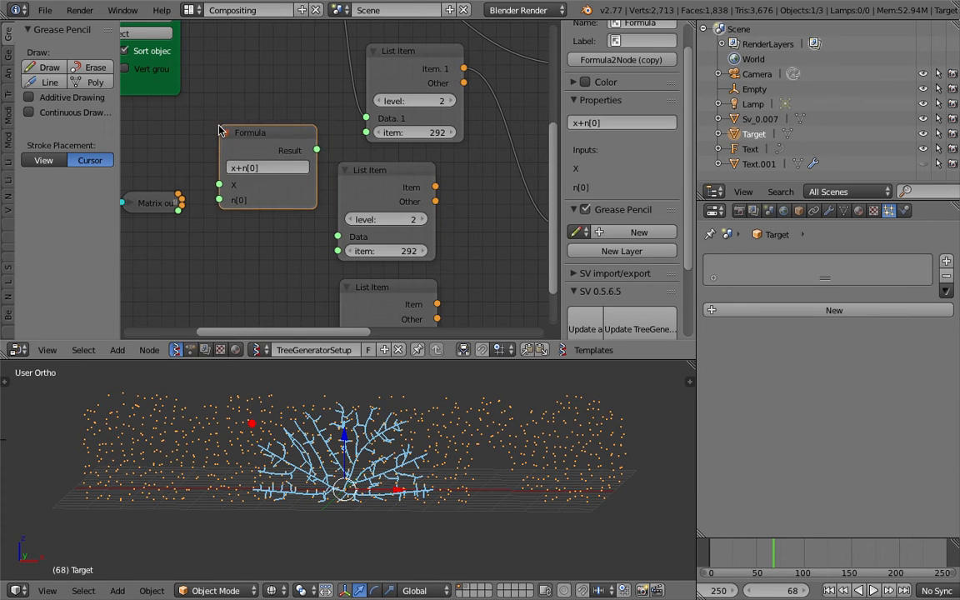
Step: Set the Formula expression to [100] and connect its Result output to the item input of the connected List Item node
click(289, 169)
key(BackSpace)
text([100])
key(Return)
drag(317, 150, 360, 137)
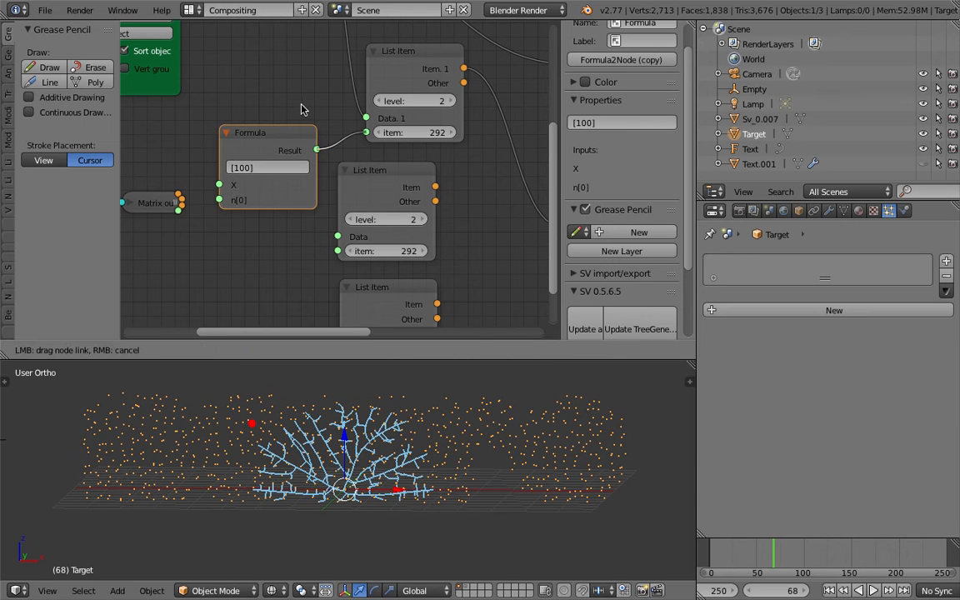
drag(302, 109, 301, 108)
scroll(301, 108, down, 2)
click(271, 162)
key(Return)
scroll(254, 183, up, 3)
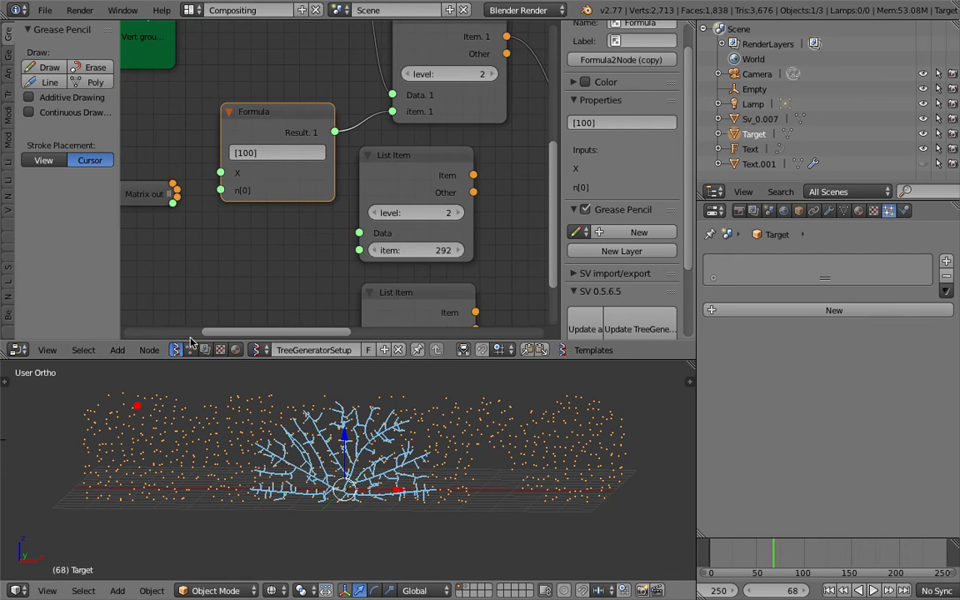
scroll(250, 287, down, 3)
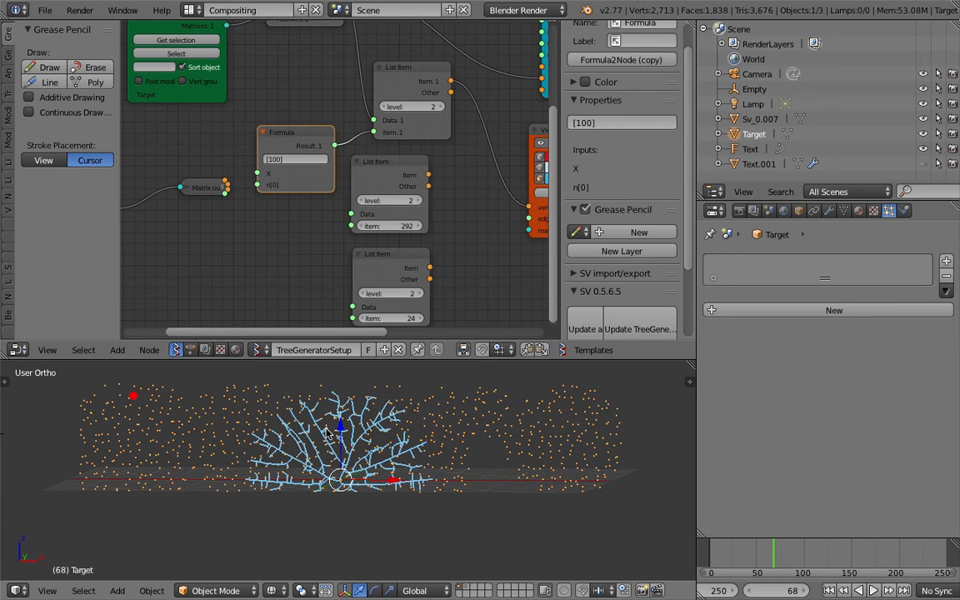
middle_drag(525, 424, 467, 433)
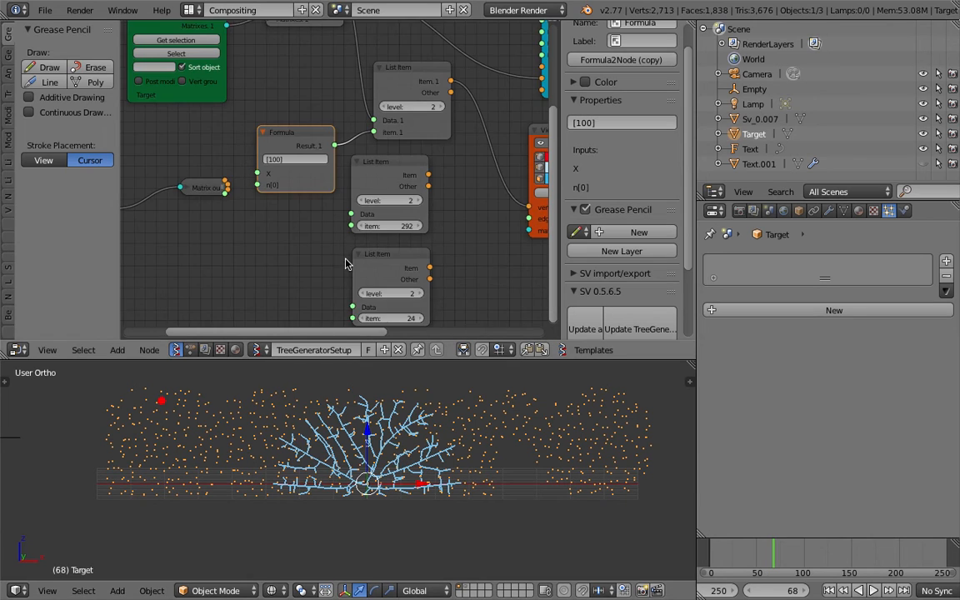
Step: Extend the Formula node's expression to the index list [100,300,500]
scroll(267, 160, up, 4)
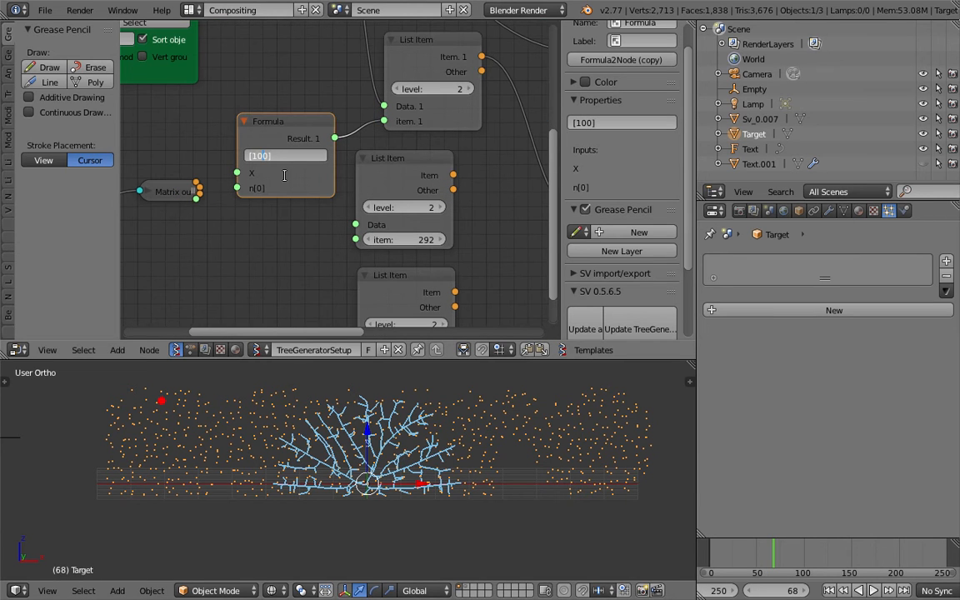
key(ctrl+a)
click(253, 157)
text(0)
key(Return)
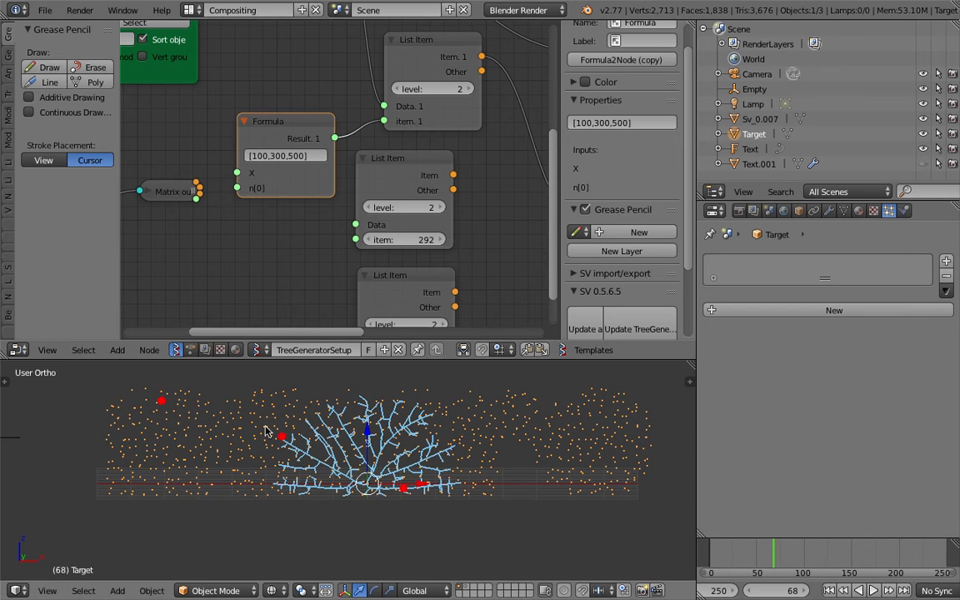
Step: Append indices 580 and 650 to the Formula node's list
click(306, 157)
click(305, 157)
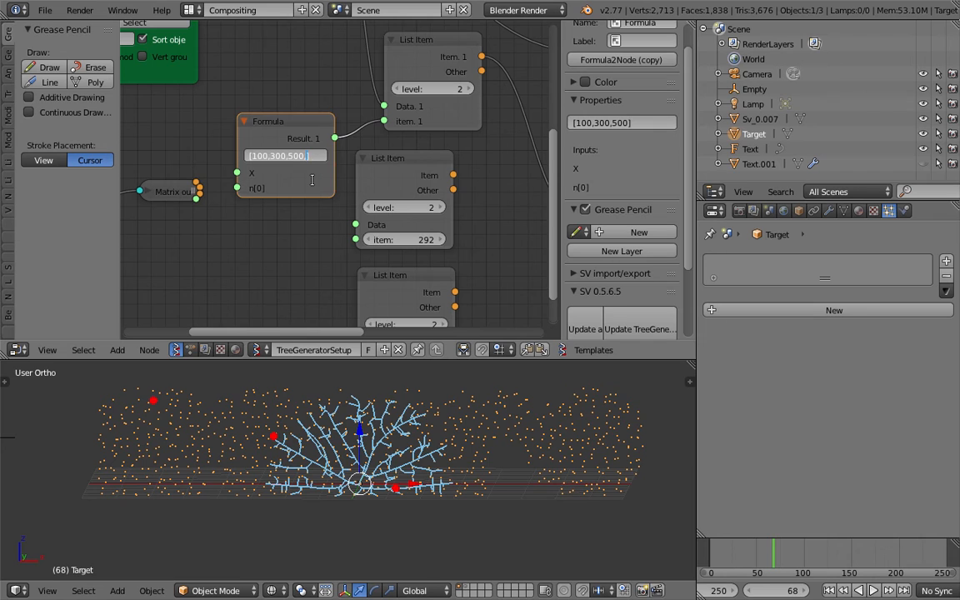
text(,580)
key(Return)
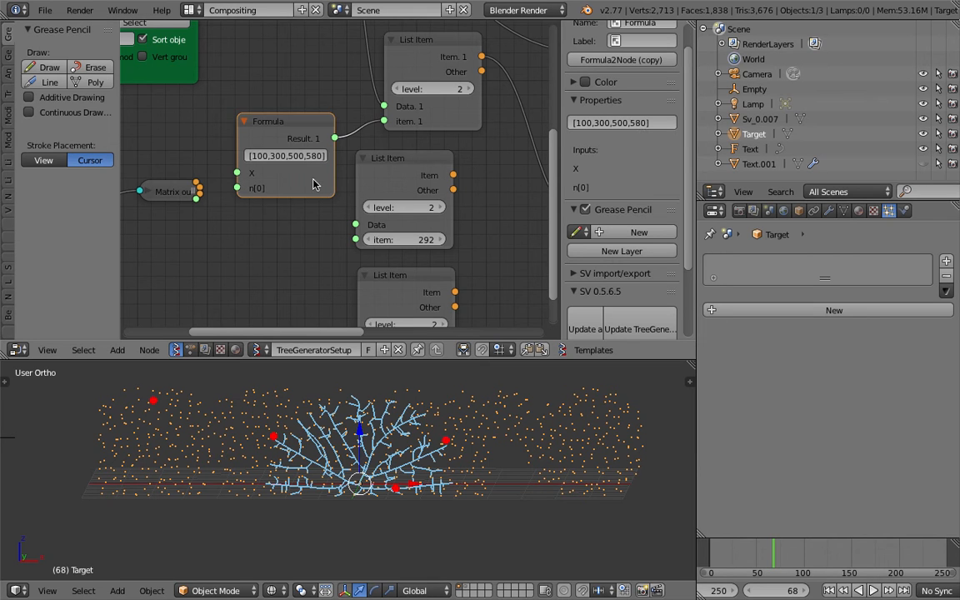
click(313, 155)
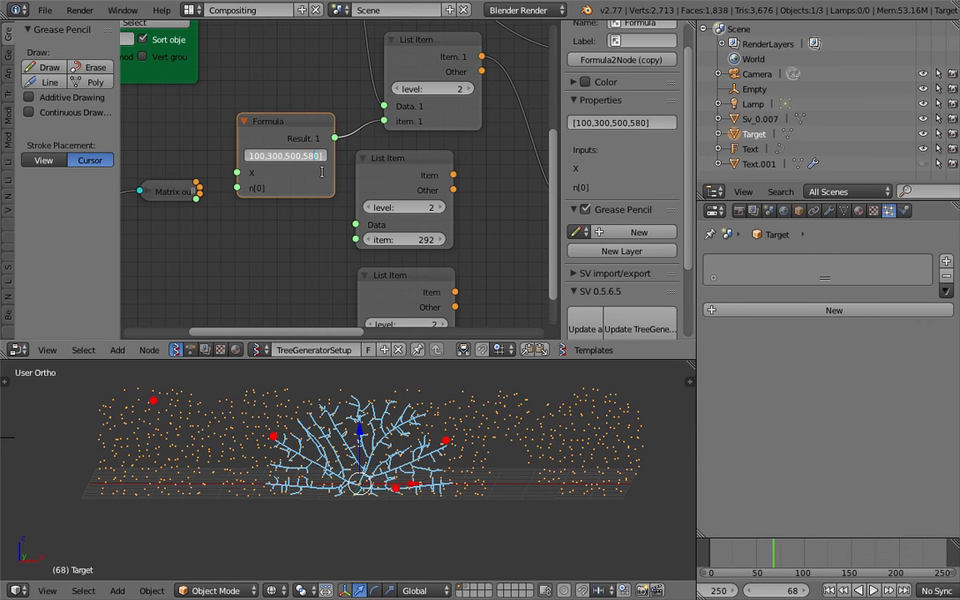
text(,650)
key(Return)
Step: Append index 700 to the end of the Formula node's list
click(317, 159)
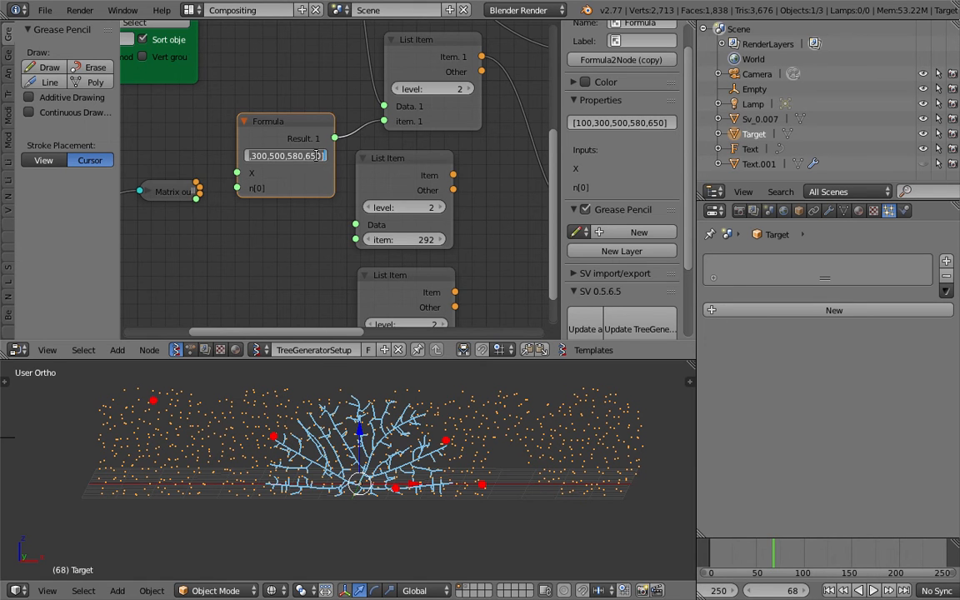
click(320, 156)
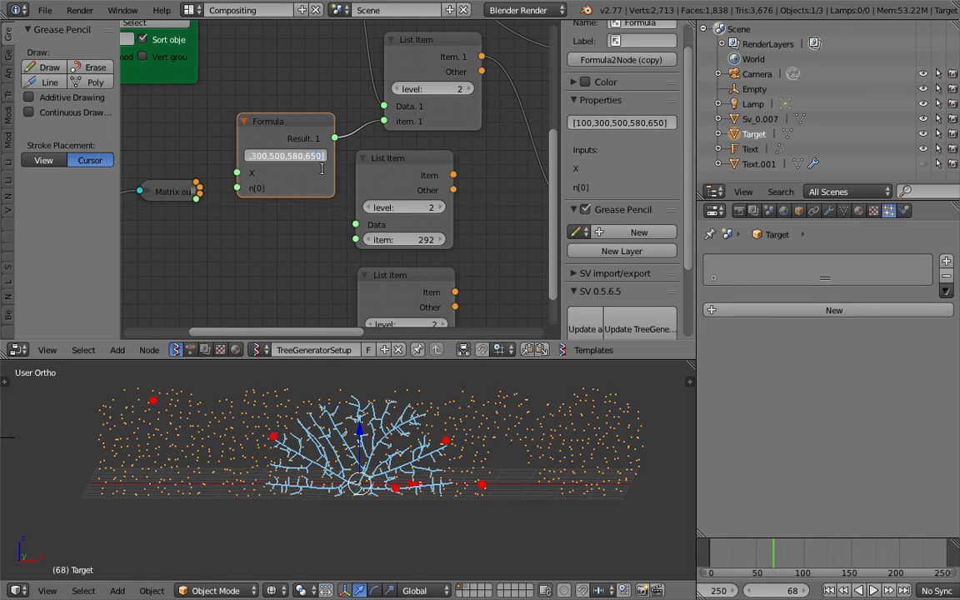
text(,)
text(700)
key(Return)
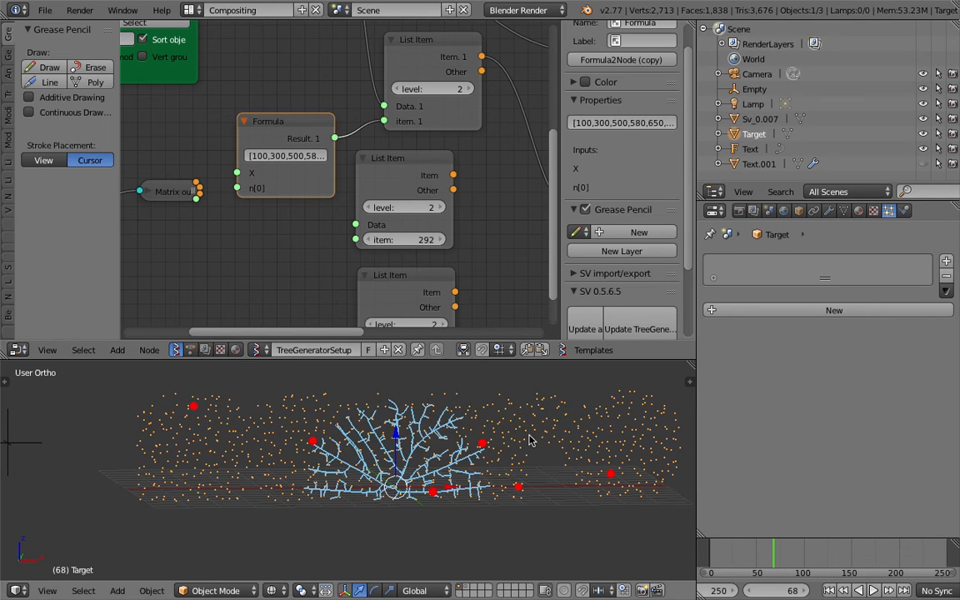
Step: Connect the List Item node's Item output to the tree generator's Start Vertices input
scroll(401, 184, down, 1)
middle_drag(401, 184, 354, 209)
middle_drag(373, 158, 338, 199)
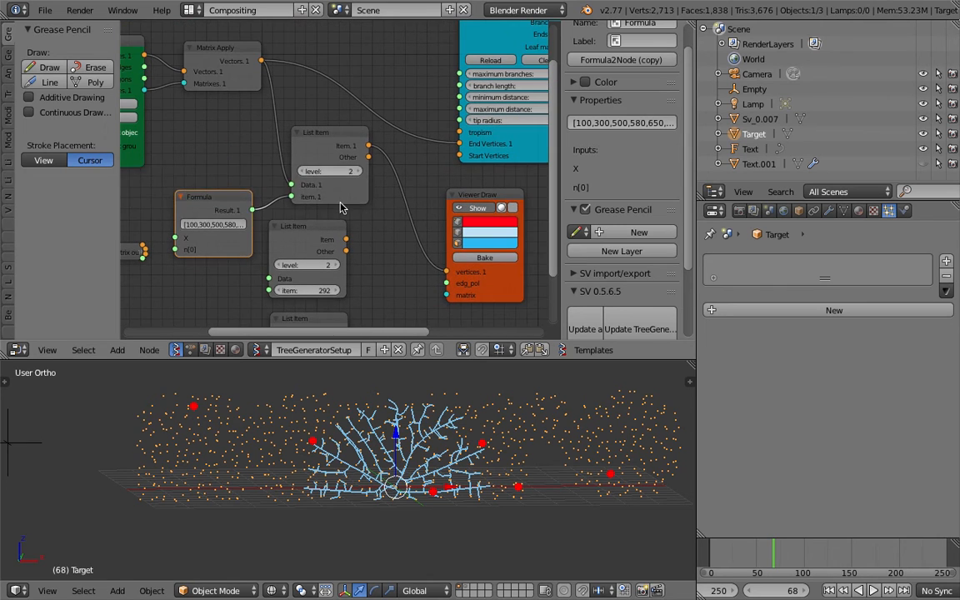
drag(319, 129, 311, 132)
drag(365, 153, 523, 456)
middle_drag(463, 468, 436, 473)
scroll(445, 468, down, 1)
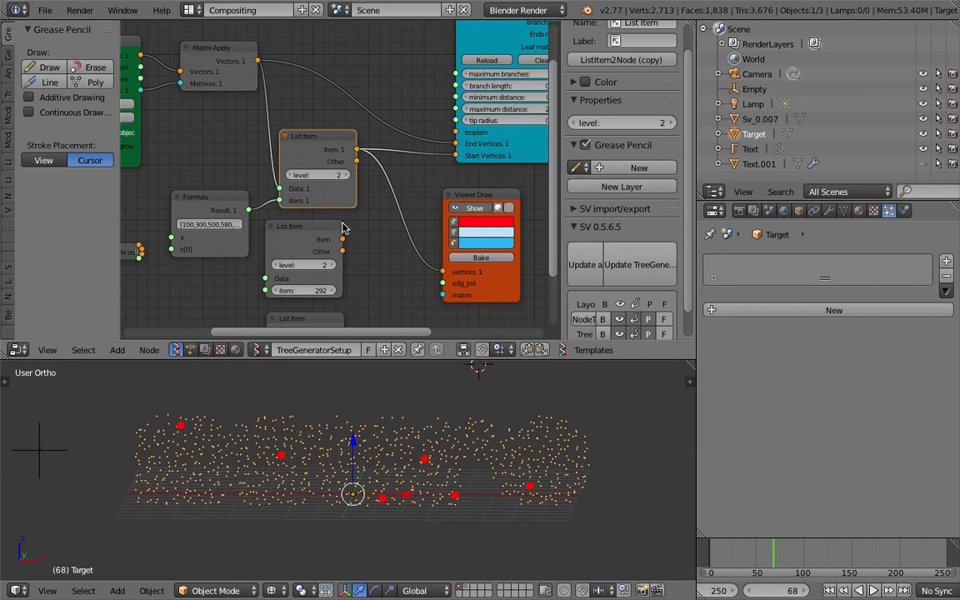
Step: Reposition the red Viewer Draw node below the tree generator and briefly play the timeline animation
middle_drag(377, 198, 352, 195)
drag(463, 200, 487, 206)
middle_drag(405, 181, 350, 190)
scroll(390, 195, down, 1)
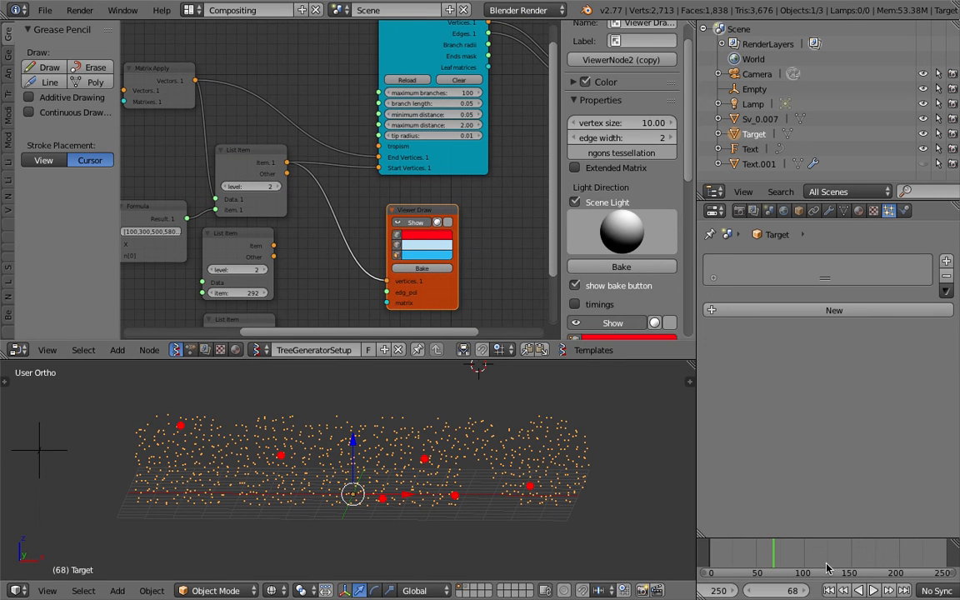
key(alt+a)
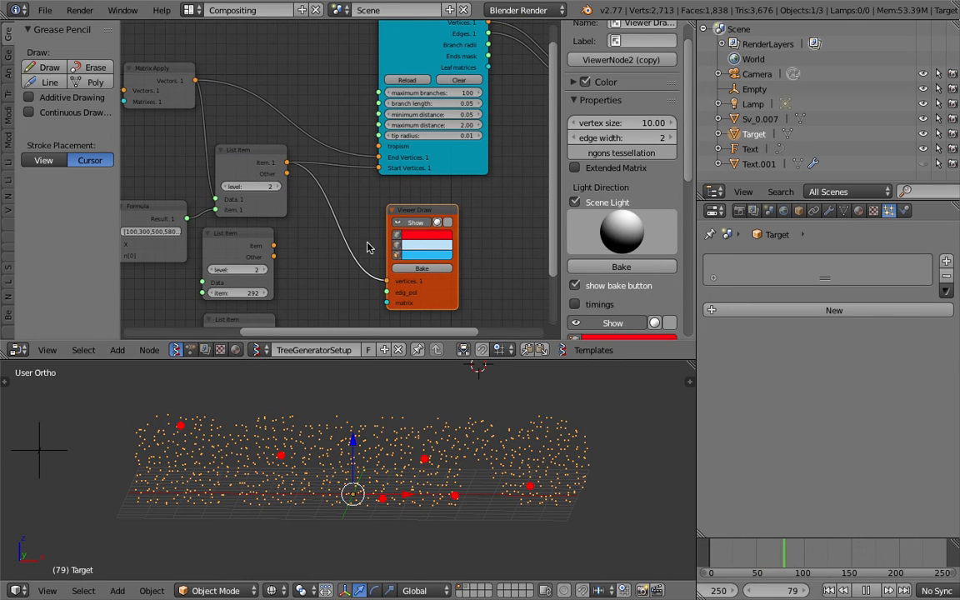
key(alt+a)
Step: Try levels 1 and 3 on the connected List Item node and return it to level 2
scroll(307, 200, up, 2)
middle_drag(312, 199, 343, 204)
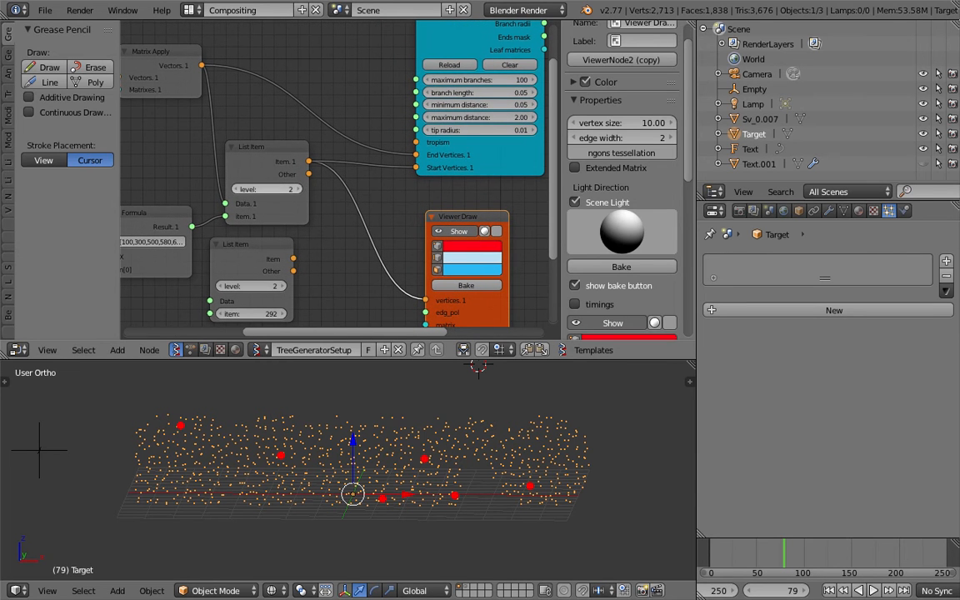
click(237, 190)
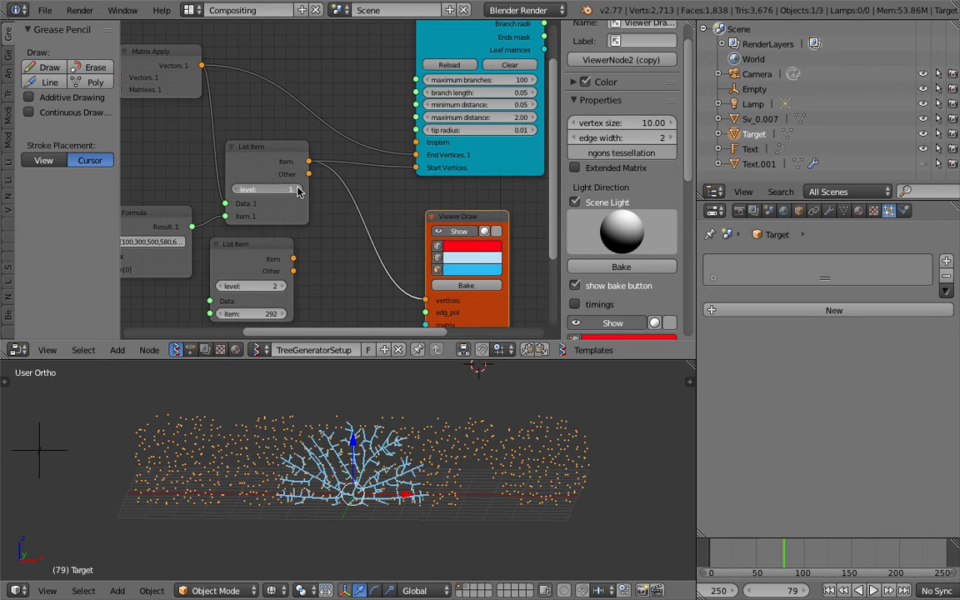
click(297, 190)
click(298, 190)
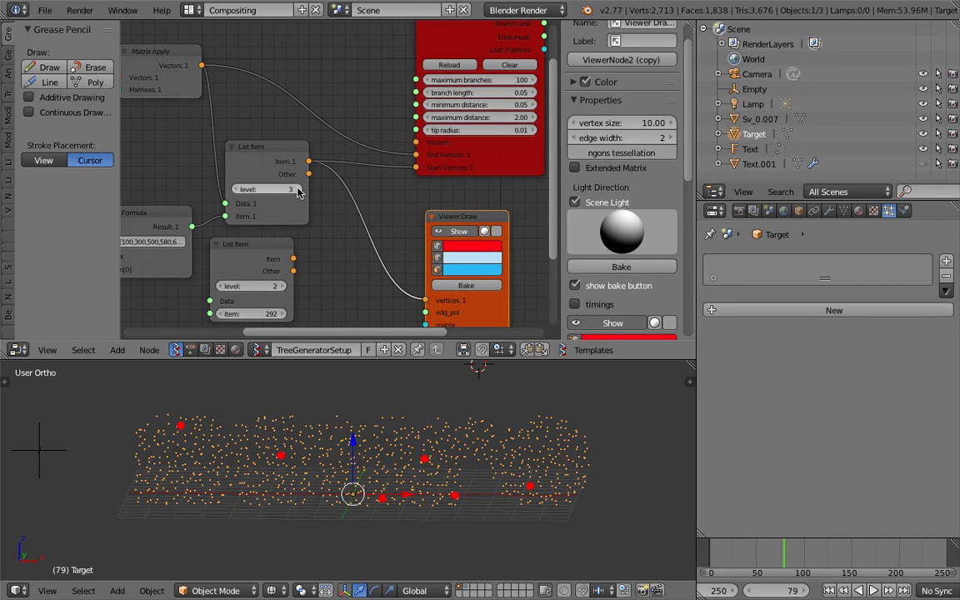
click(237, 191)
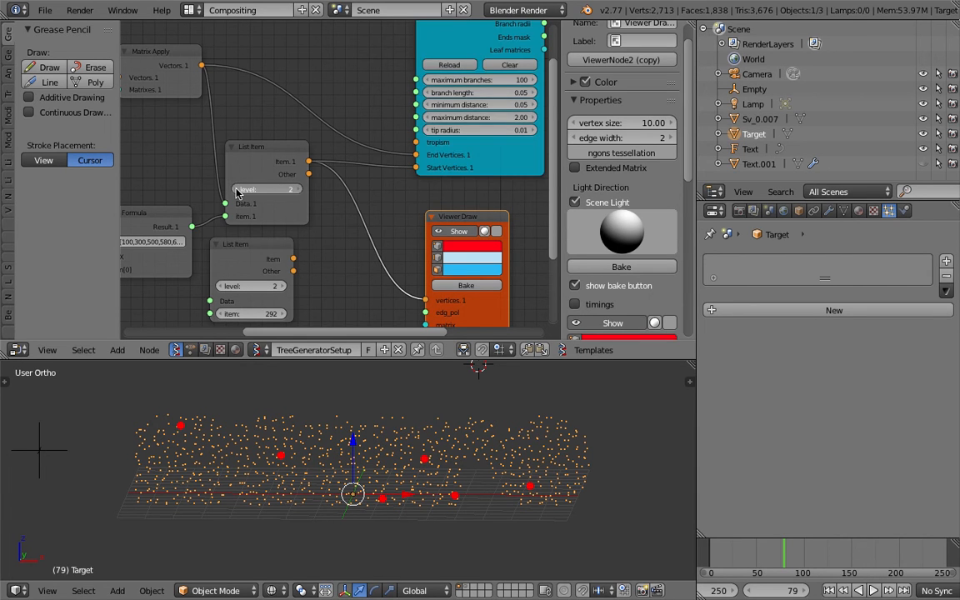
click(236, 192)
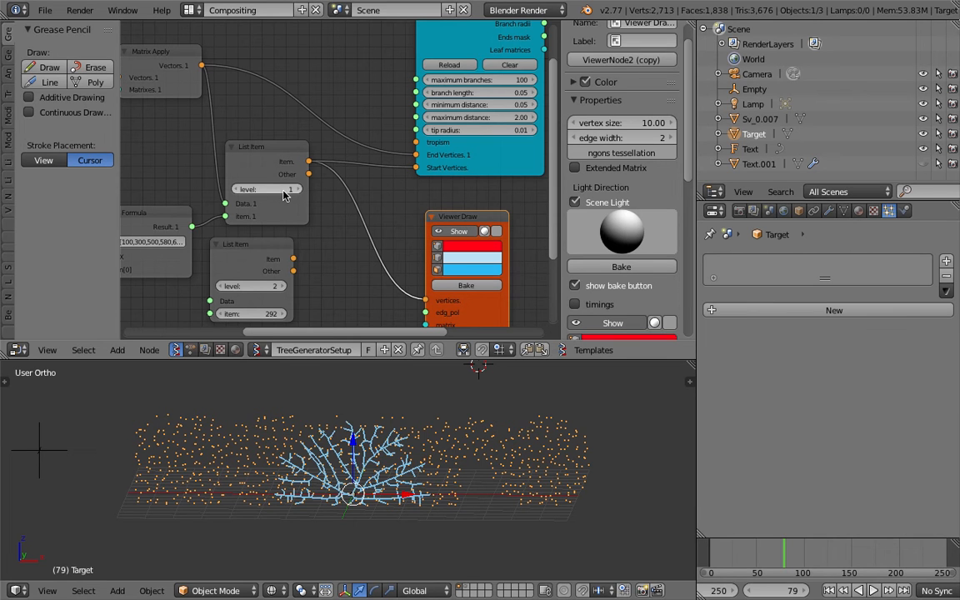
click(296, 190)
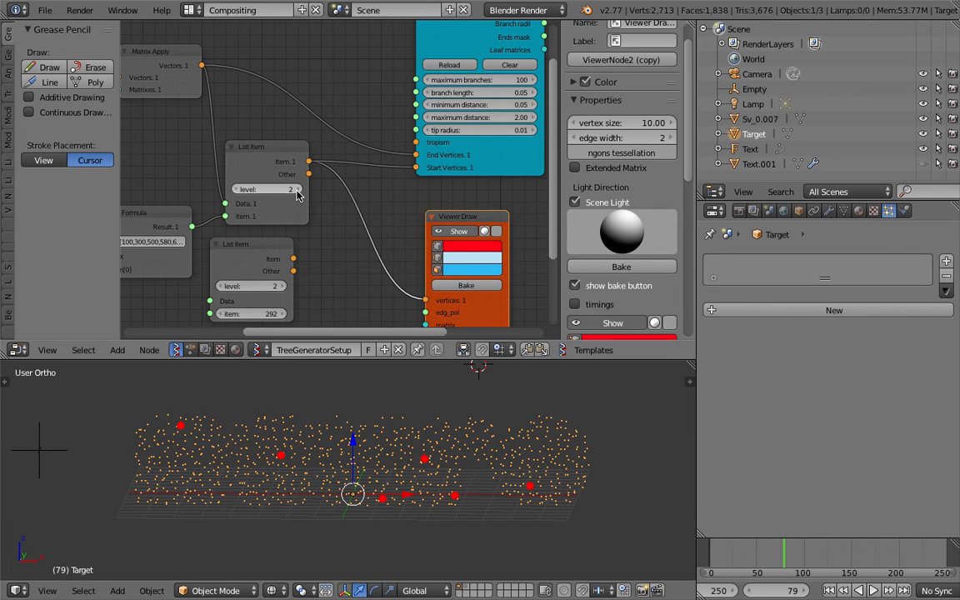
middle_drag(296, 193, 357, 177)
Step: Spread out the node layout by repositioning the Formula, connected List Item and upstream Matrix Apply nodes
drag(248, 193, 227, 184)
drag(317, 133, 278, 132)
scroll(280, 99, down, 1)
middle_drag(215, 85, 348, 91)
scroll(266, 81, down, 3)
drag(265, 74, 196, 75)
drag(339, 77, 269, 71)
drag(399, 147, 385, 148)
middle_drag(384, 146, 293, 106)
Step: Move the unused List Item copy with index 292 beside the other unused copy and save the file
scroll(288, 107, up, 1)
drag(242, 146, 210, 137)
middle_drag(289, 148, 249, 137)
drag(322, 176, 242, 219)
key(ctrl+s)
click(315, 197)
scroll(317, 195, down, 1)
middle_drag(323, 189, 326, 176)
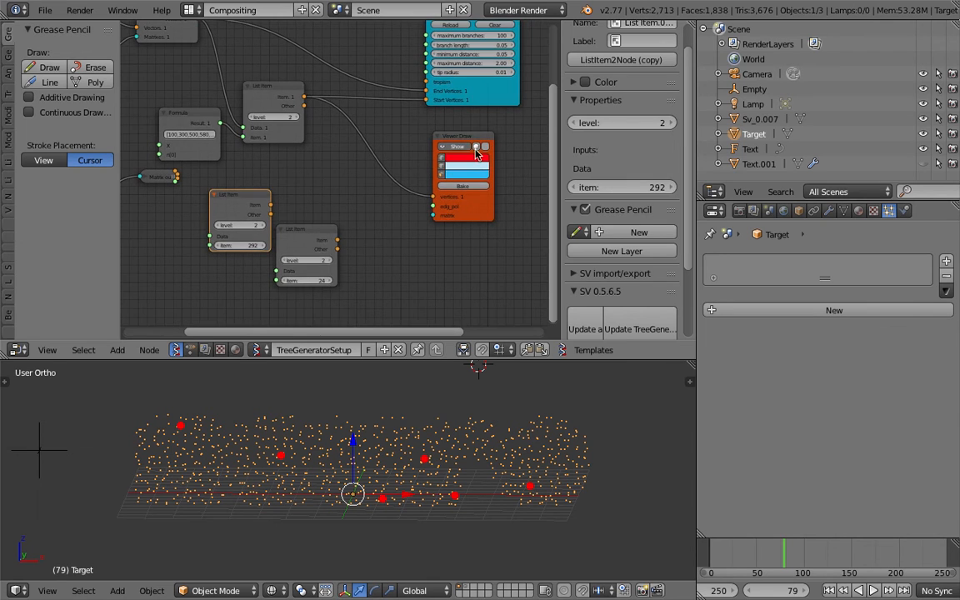
Step: Move the Viewer Draw node aside and add a List Join node between it and the connected List Item node
drag(461, 137, 503, 136)
middle_drag(391, 149, 388, 170)
scroll(333, 163, up, 1)
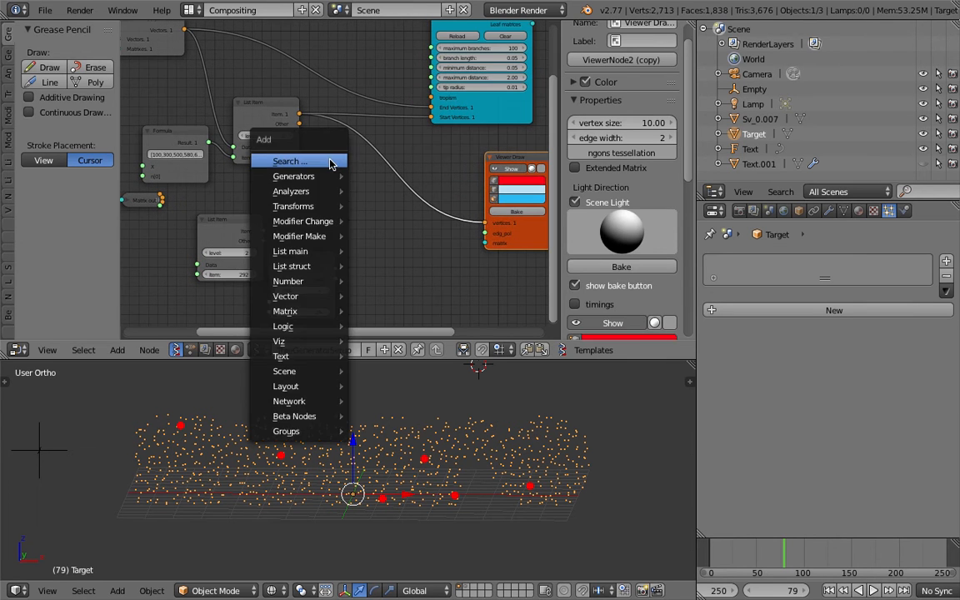
key(space)
text(list j)
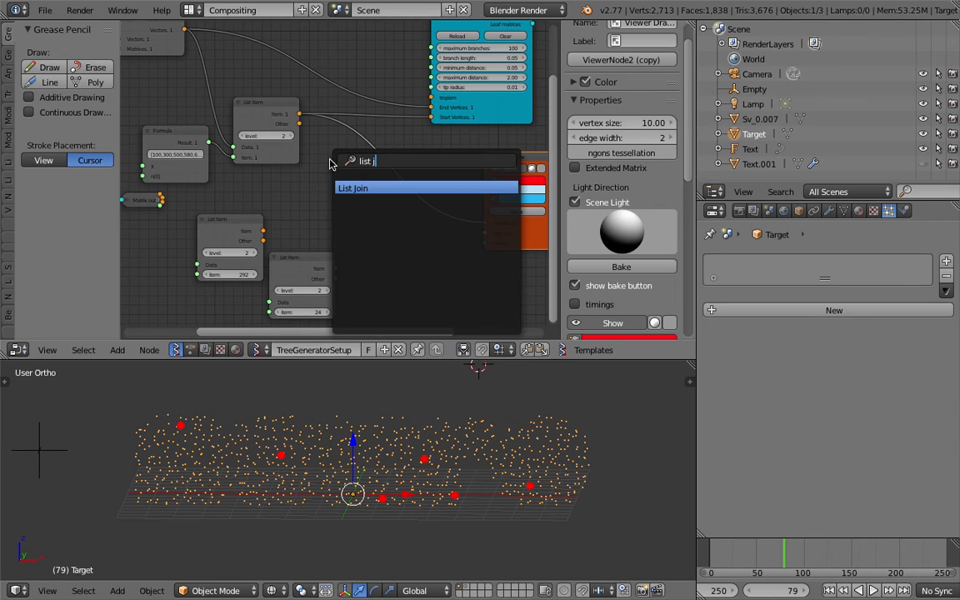
key(Return)
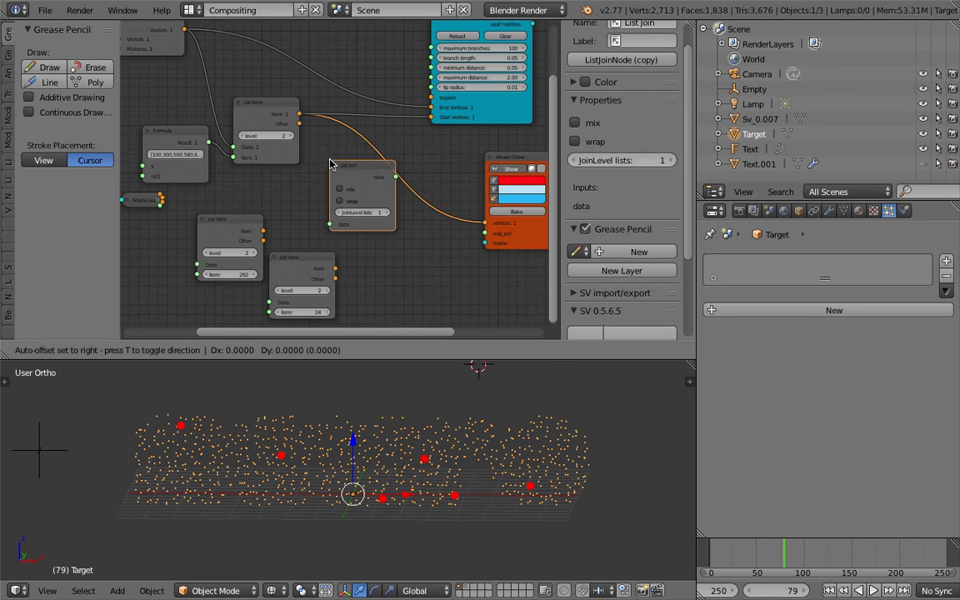
click(288, 162)
Step: Route the List Item's Item output through List Join into the Viewer Draw vertices input and set JoinLevel lists to 2
drag(298, 113, 510, 237)
scroll(358, 211, up, 1)
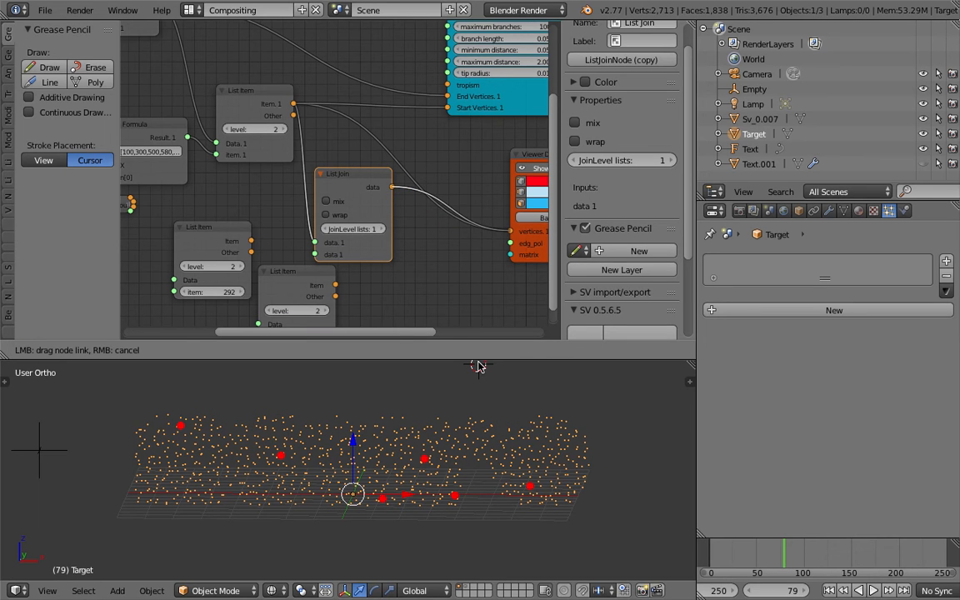
drag(478, 367, 434, 329)
click(380, 229)
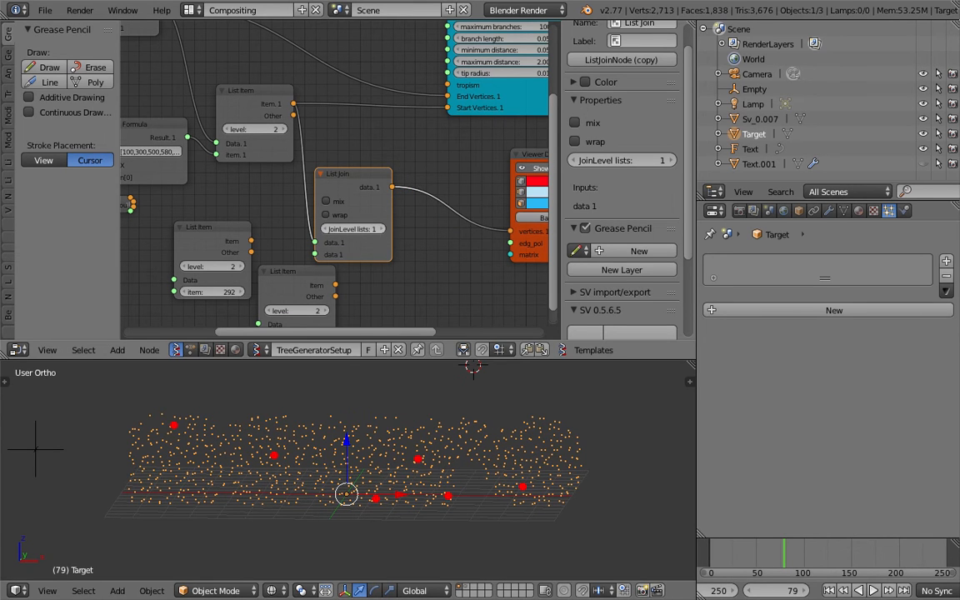
Step: Turn on mix and wrap in the List Join node and move the node up beside the List Item
drag(365, 184, 382, 164)
click(354, 180)
click(360, 194)
middle_drag(384, 197, 370, 197)
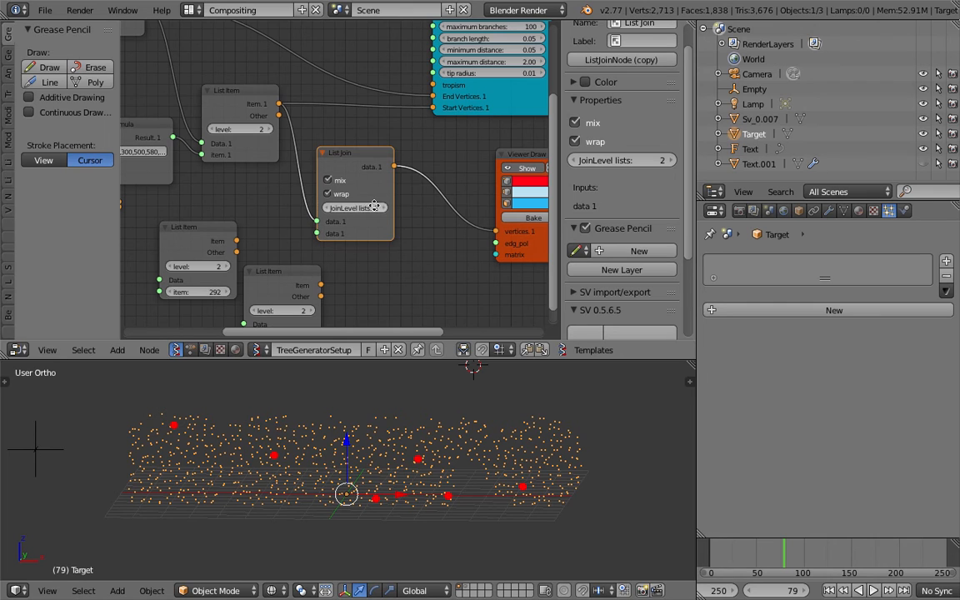
drag(315, 155, 332, 134)
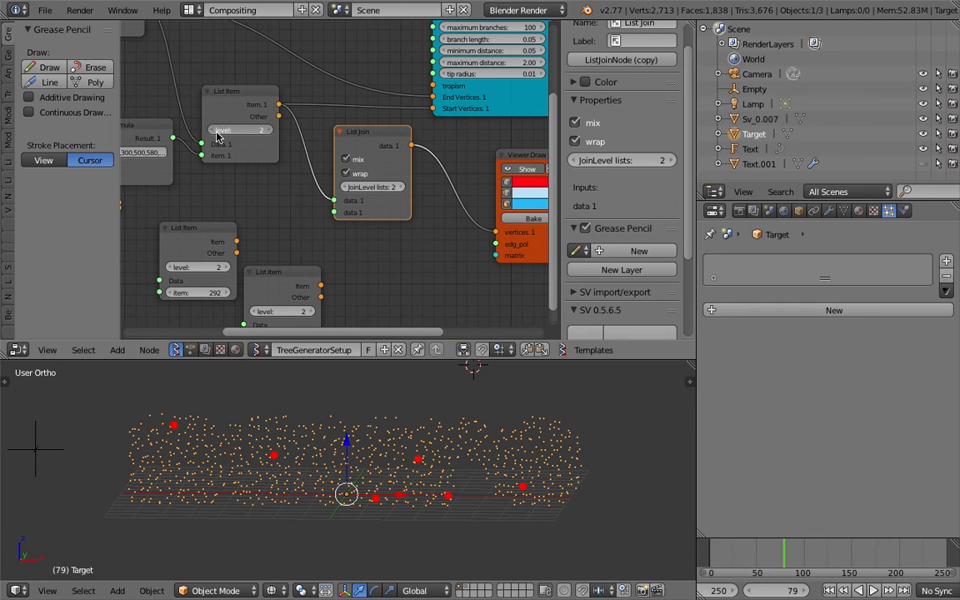
Step: Set the connected List Item's level to 1 and reset List Join to no mix, no wrap and join level 2
drag(264, 131, 250, 132)
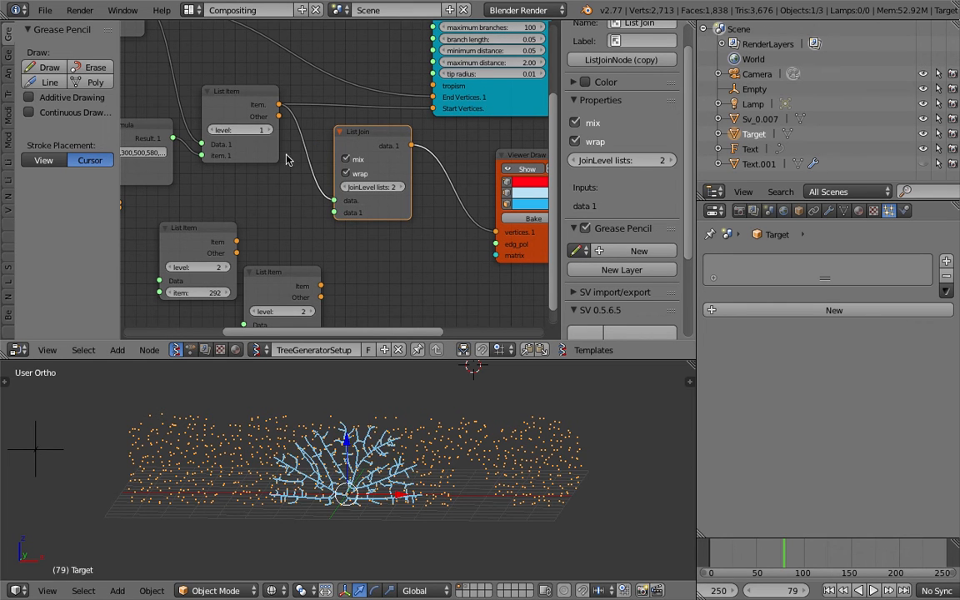
middle_drag(291, 182, 263, 185)
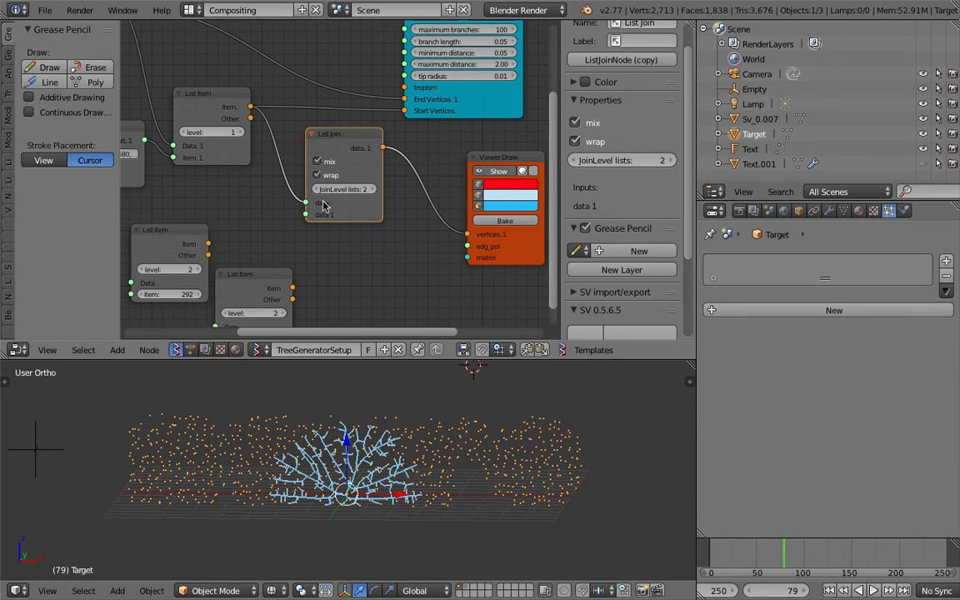
click(321, 173)
click(321, 161)
click(319, 189)
click(373, 190)
Step: Move the Formula node farther from the List Item node and save the file over the existing one
middle_drag(174, 147, 321, 166)
drag(233, 152, 171, 147)
scroll(316, 140, down, 1)
middle_drag(319, 140, 303, 168)
key(ctrl+s)
click(305, 164)
Step: Add a Stethoscope node near the tree generator and connect the List Item's Item output to its Data input
middle_drag(397, 50, 343, 107)
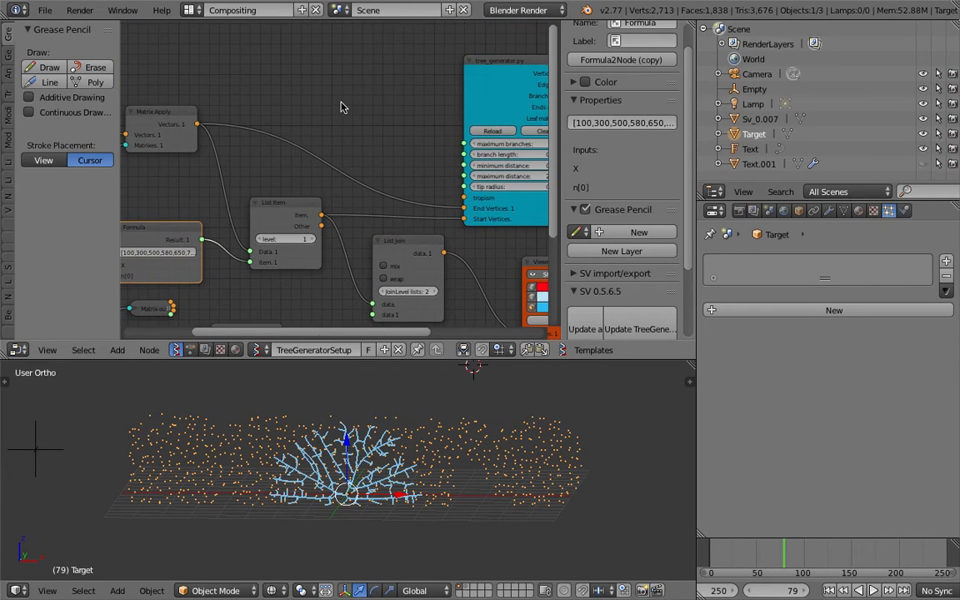
key(shift+a)
click(340, 103)
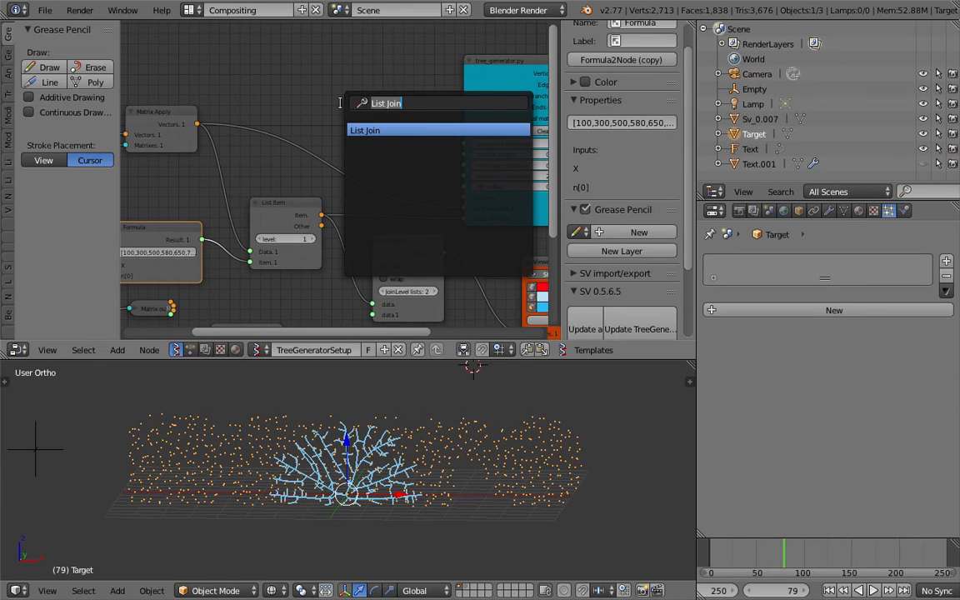
text(ste)
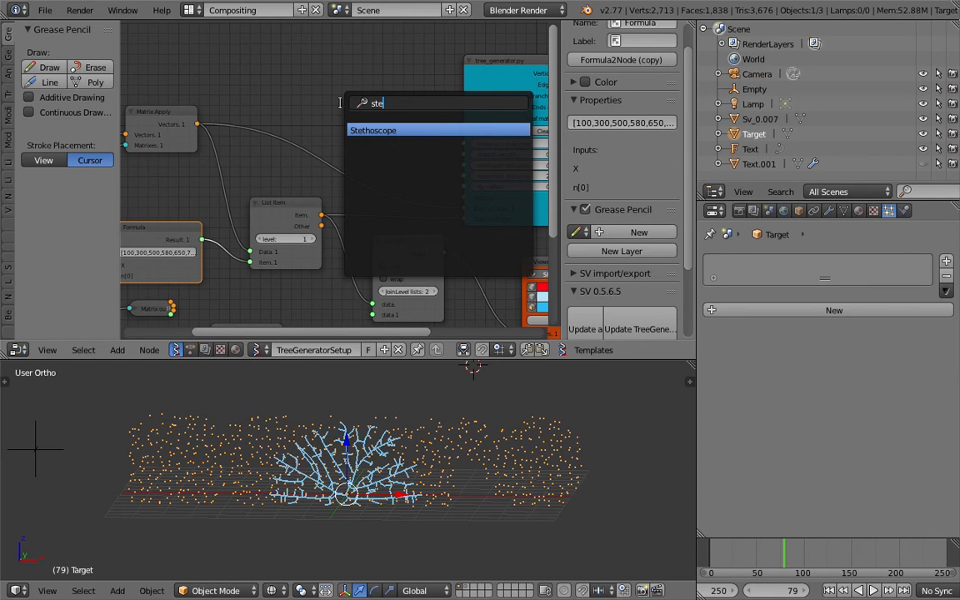
key(Return)
click(342, 103)
drag(324, 215, 350, 127)
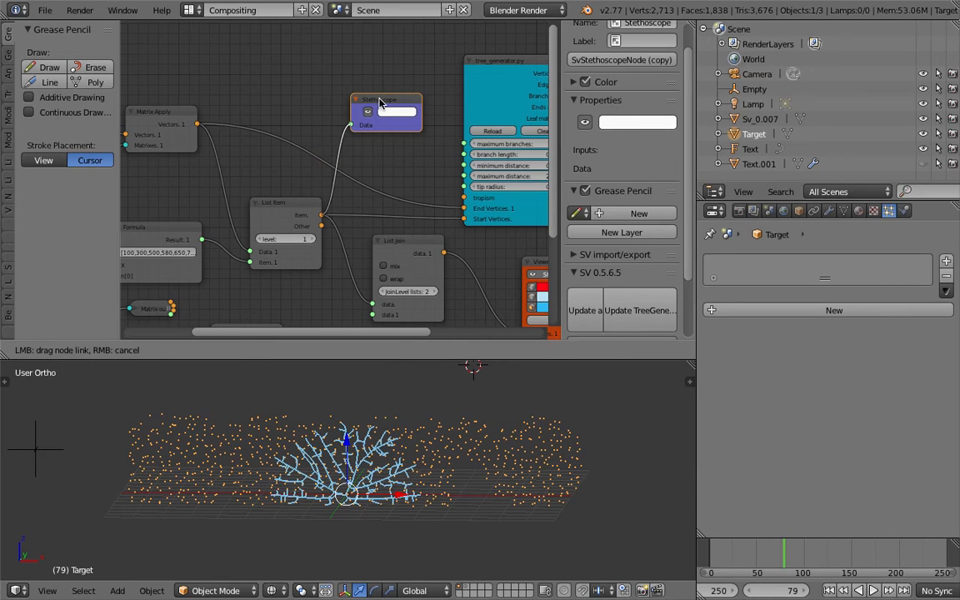
Step: Return the connected List Item to level 2, read its output in the Stethoscope and delete the Stethoscope node
middle_drag(361, 92, 343, 91)
scroll(343, 91, up, 1)
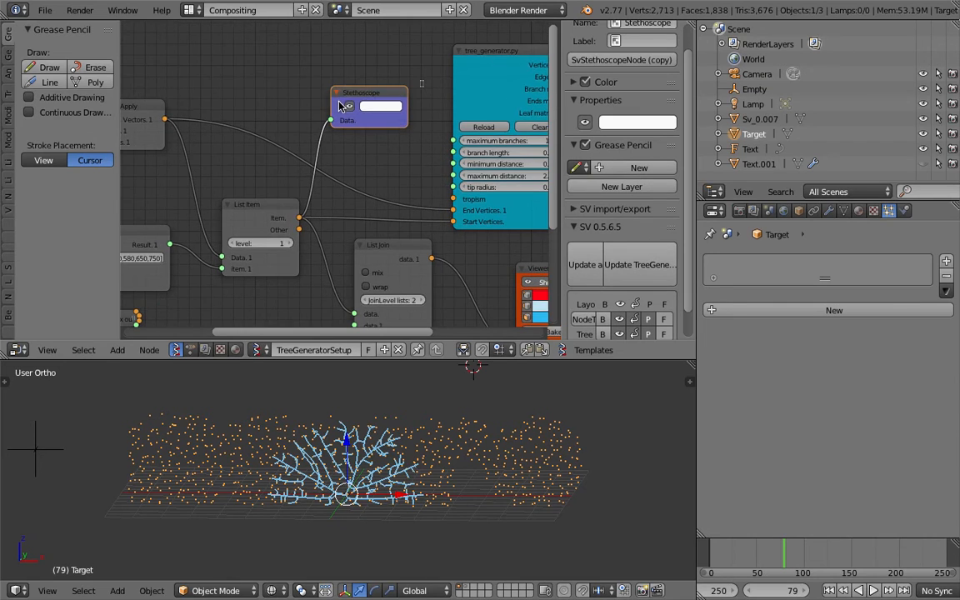
middle_drag(292, 129, 333, 108)
click(332, 224)
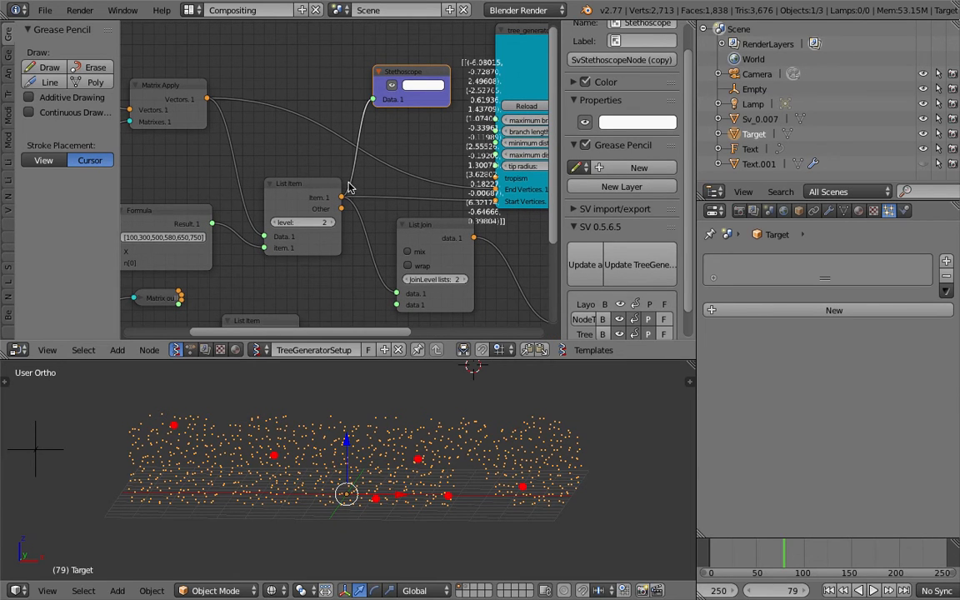
middle_drag(412, 100, 357, 114)
mouse_move(367, 101)
mouse_down()
mouse_move(343, 101)
mouse_move(356, 101)
mouse_up()
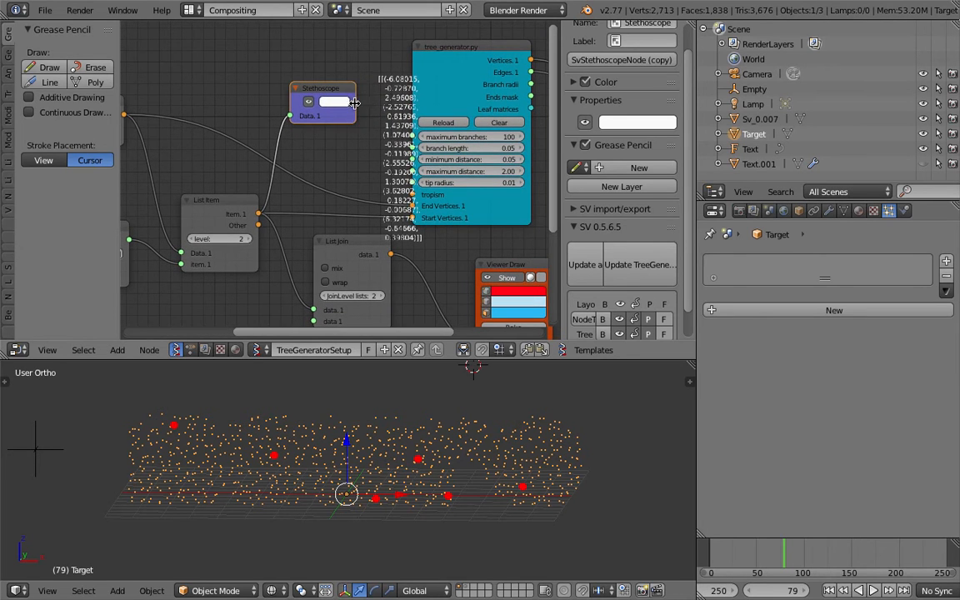
key(x)
Step: Add a Viewer text node and connect the List Item's Item output to its vertices input
key(shift+a)
click(310, 84)
text(tex)
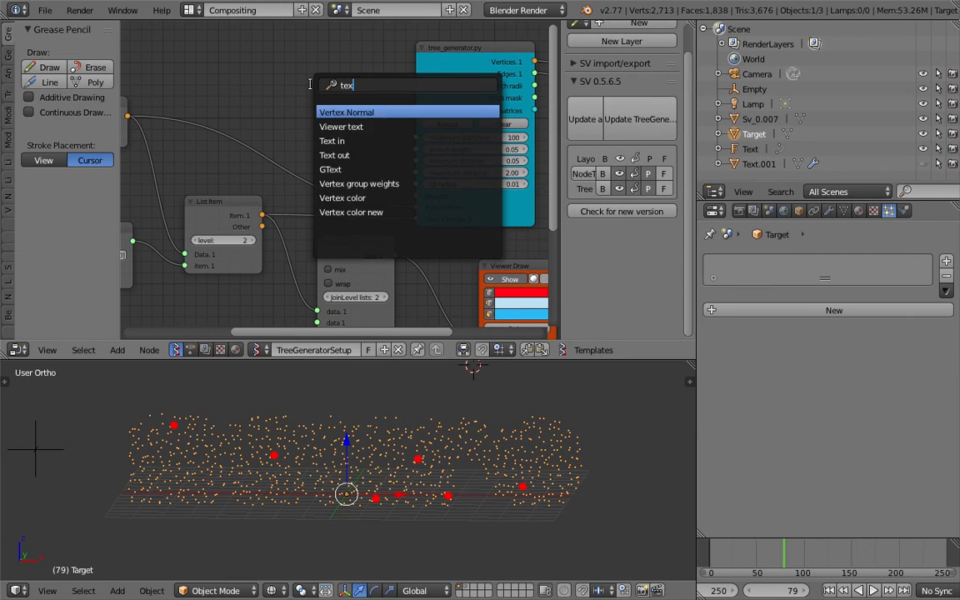
text(t v)
key(BackSpace)
key(BackSpace)
key(BackSpace)
key(BackSpace)
key(BackSpace)
key(BackSpace)
text(viewr)
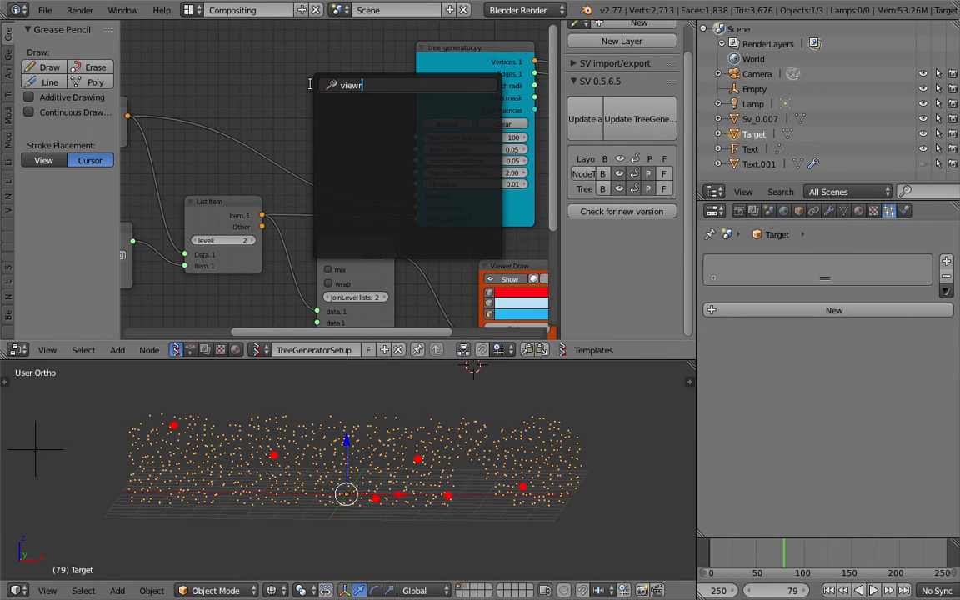
key(Down)
key(Down)
key(Down)
key(Down)
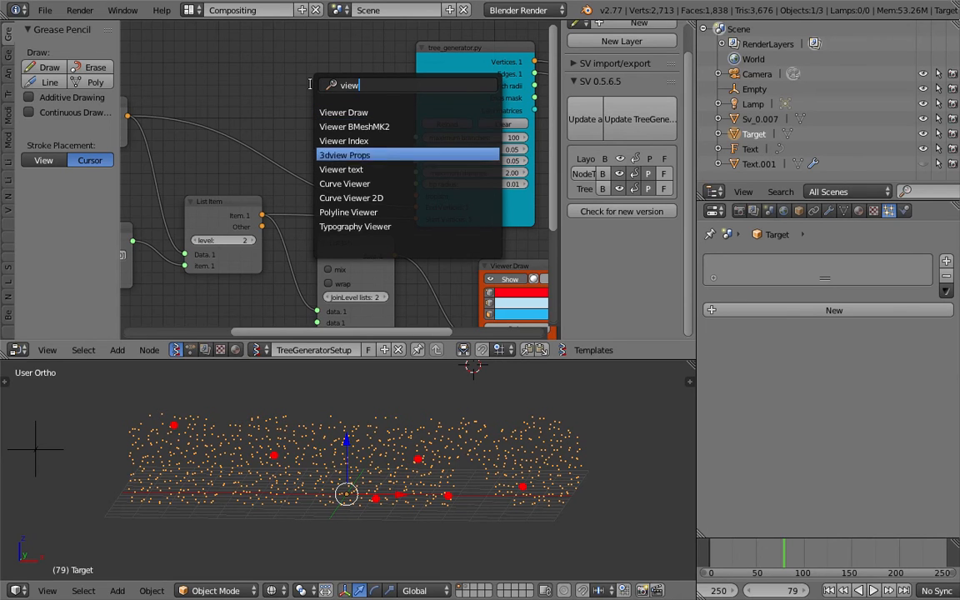
key(Return)
click(313, 88)
drag(262, 215, 312, 143)
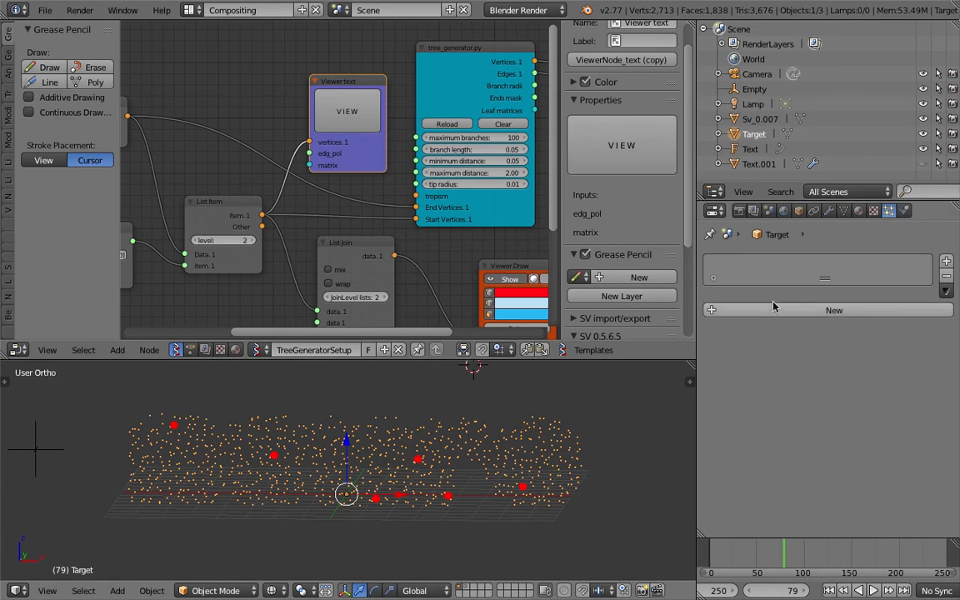
Step: Switch the Properties area to a Text Editor showing the Sverchok_viewer text, and widen it to read the full vertex coordinates
click(714, 192)
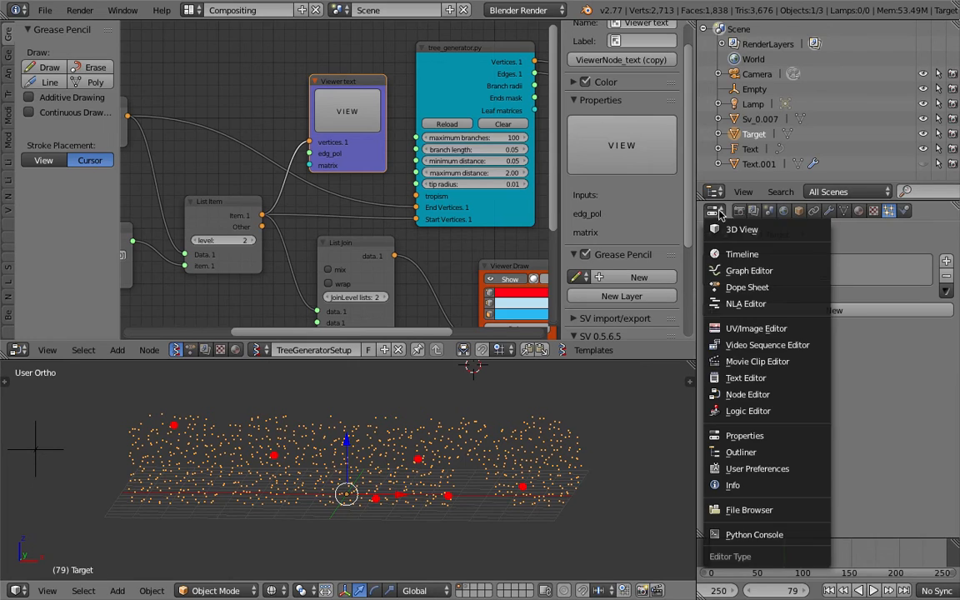
click(726, 376)
click(715, 529)
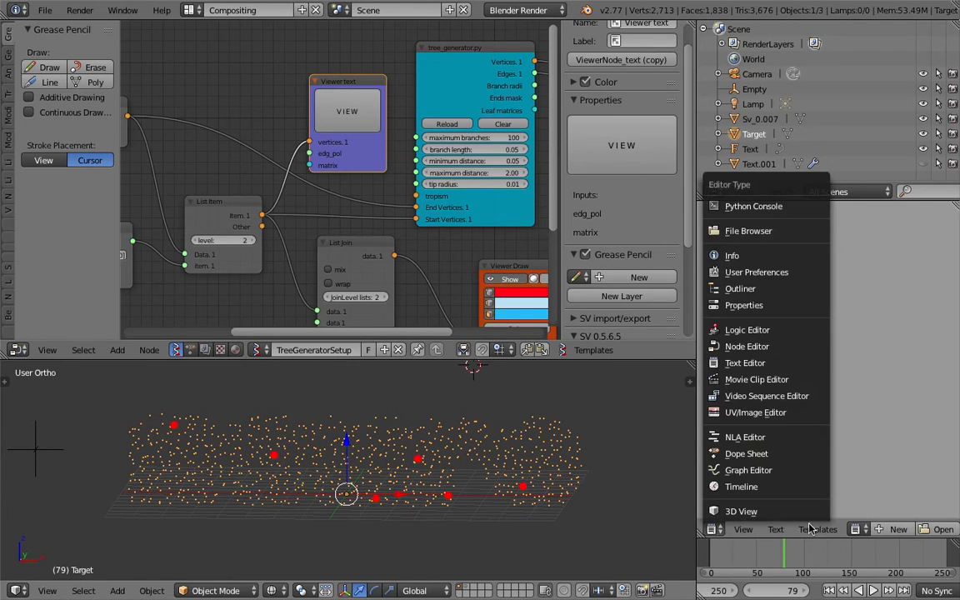
click(861, 529)
click(783, 379)
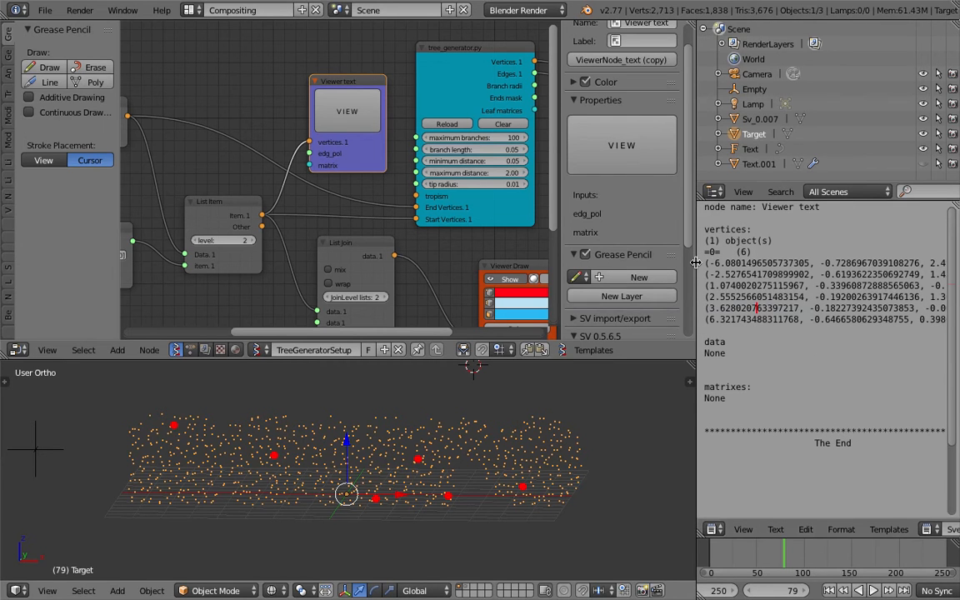
drag(695, 263, 597, 262)
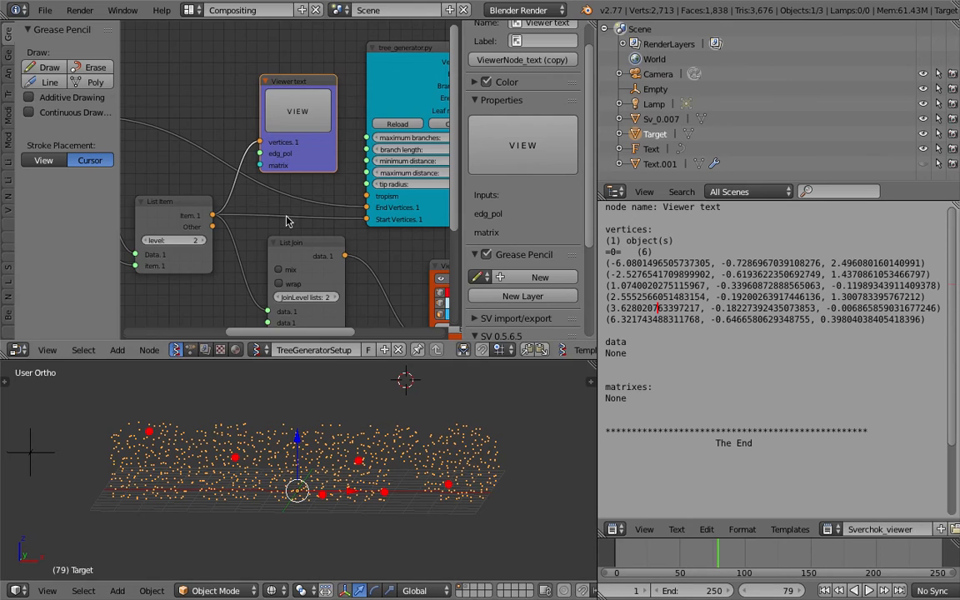
Step: Hide the node editor's properties sidebar to free space for the nodes and save the file
scroll(287, 217, down, 1)
middle_drag(295, 197, 326, 135)
scroll(266, 201, down, 1)
middle_drag(270, 202, 322, 203)
scroll(322, 201, down, 1)
scroll(336, 174, up, 2)
drag(463, 144, 582, 147)
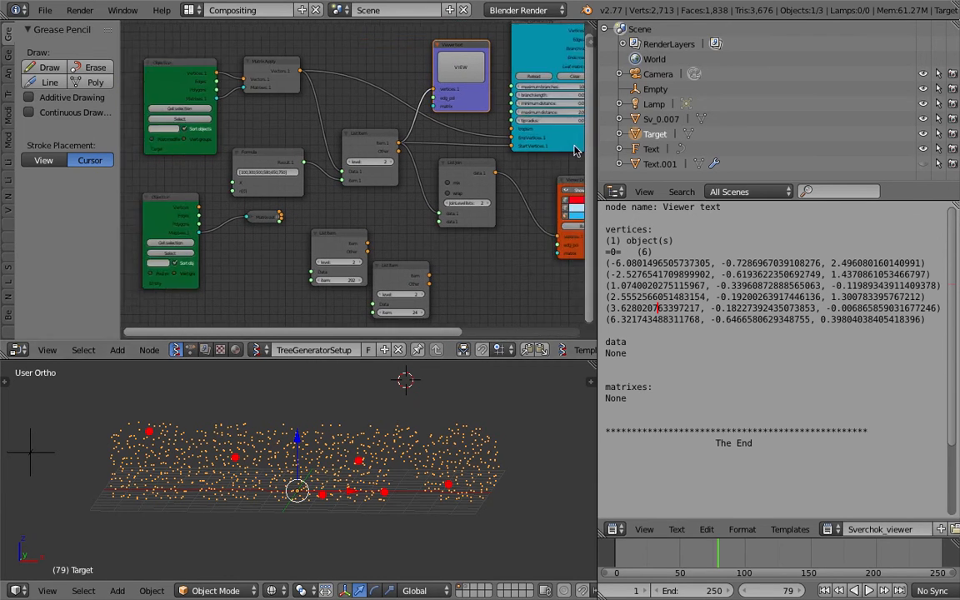
middle_drag(428, 89, 320, 175)
scroll(321, 173, up, 2)
key(ctrl+s)
click(312, 169)
Step: Add a Random Vector node above the Matrix Apply and List Item nodes
scroll(279, 144, up, 4)
mouse_move(273, 113)
middle_down()
mouse_move(279, 144)
mouse_move(300, 116)
middle_up()
scroll(297, 159, down, 2)
middle_drag(293, 77, 294, 138)
key(shift+a)
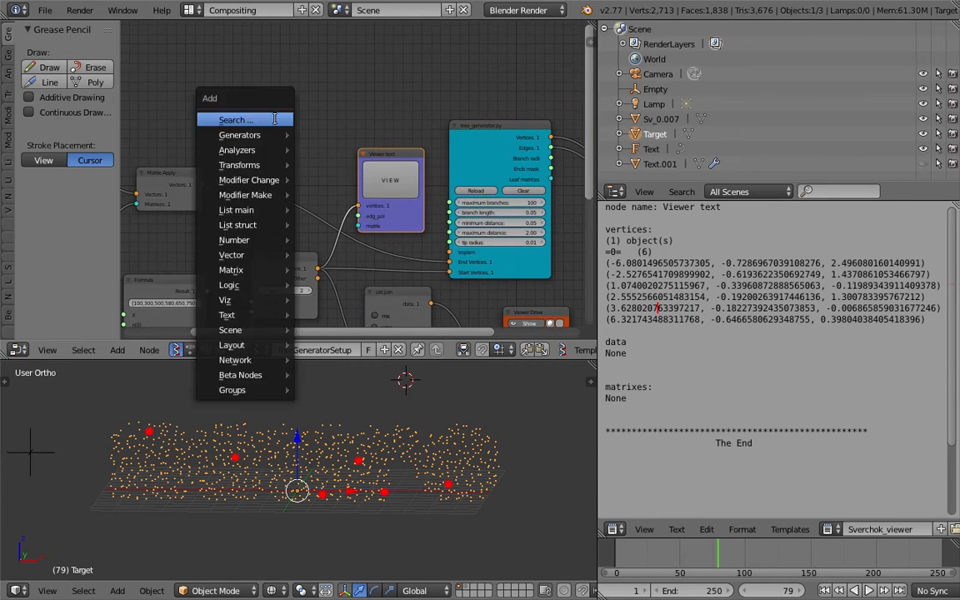
click(247, 118)
text(random)
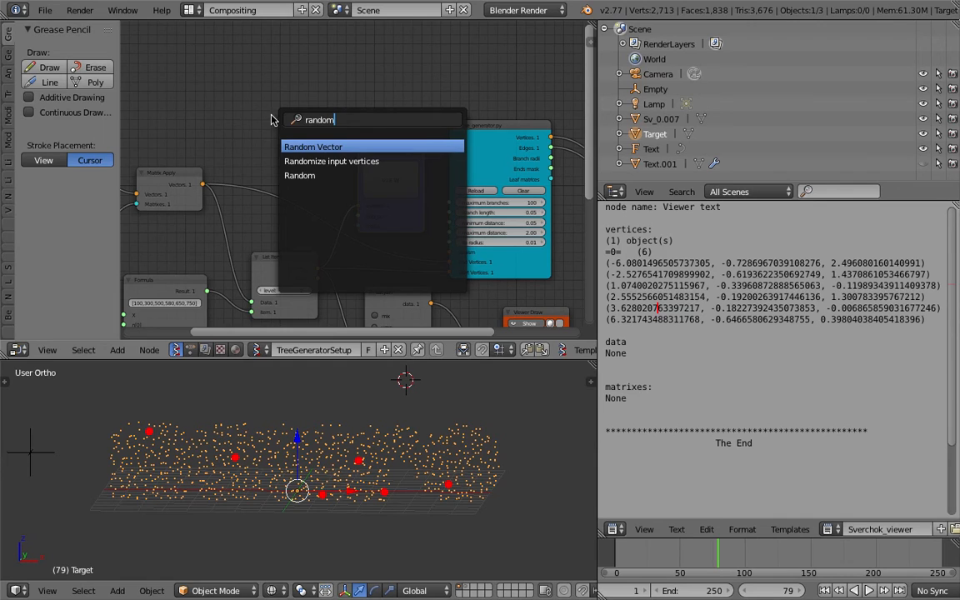
key(Return)
click(257, 106)
Step: Set the Random Vector's Count to 6 and output its vectors through the Viewer text node for comparison
scroll(271, 112, up, 1)
click(313, 122)
click(314, 122)
click(315, 123)
click(315, 122)
click(316, 122)
middle_drag(324, 159, 338, 151)
drag(280, 88, 402, 190)
click(408, 177)
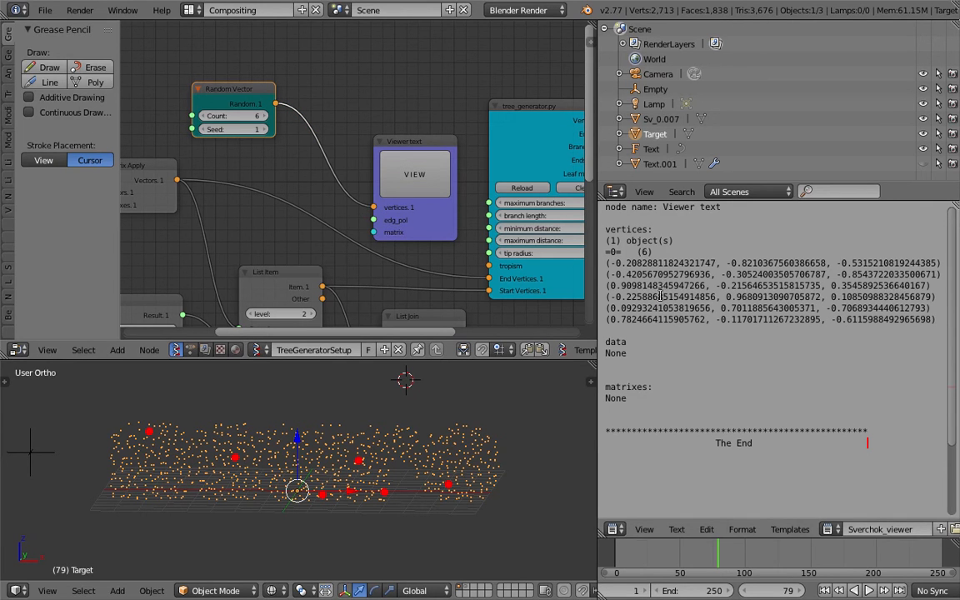
Step: Feed the Random Vector output into the tree generator's Start Vertices and briefly play the animation at frame 58
scroll(359, 143, down, 1)
middle_drag(256, 114, 256, 90)
drag(282, 84, 473, 271)
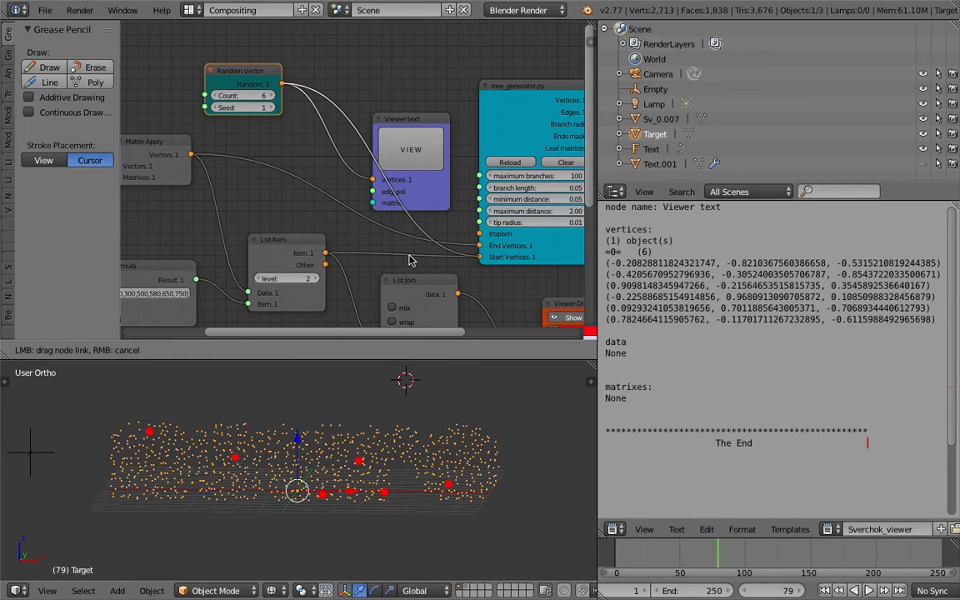
drag(408, 261, 479, 257)
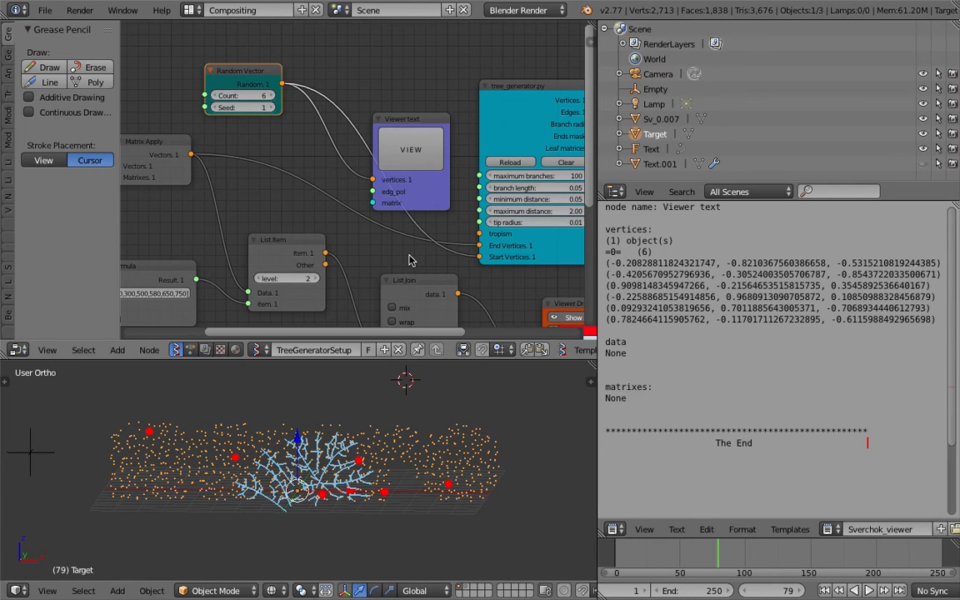
click(690, 562)
key(alt+a)
key(alt+a)
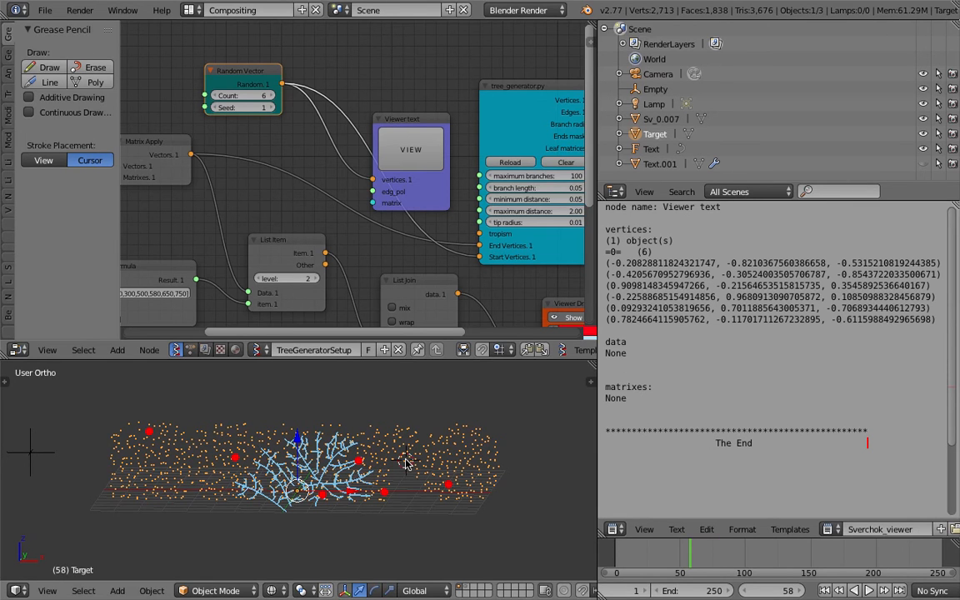
Step: Reconnect the List Item's Item output to the Viewer text node and to the tree generator's Start Vertices
middle_drag(398, 457, 391, 456)
middle_drag(286, 197, 286, 156)
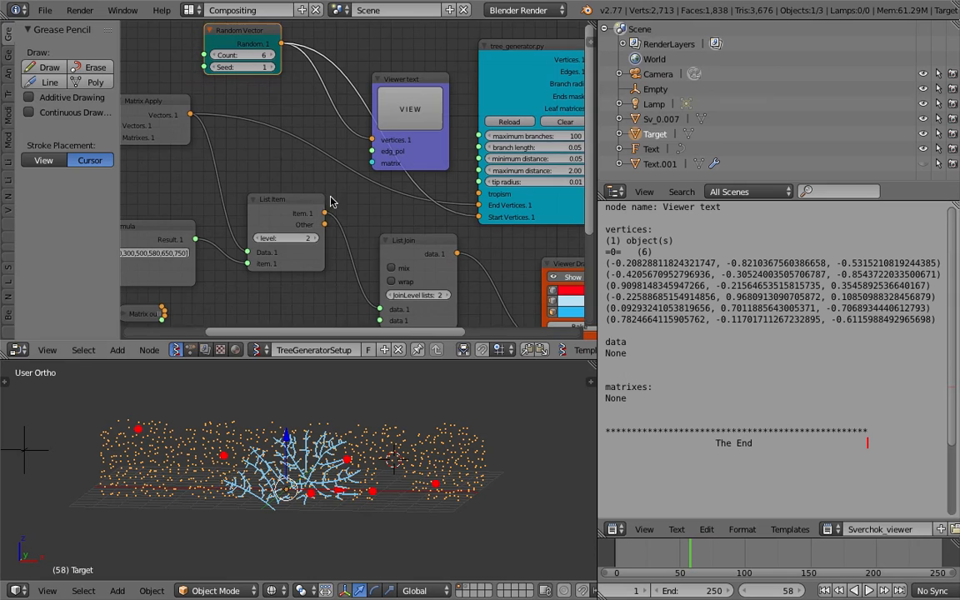
drag(325, 214, 404, 122)
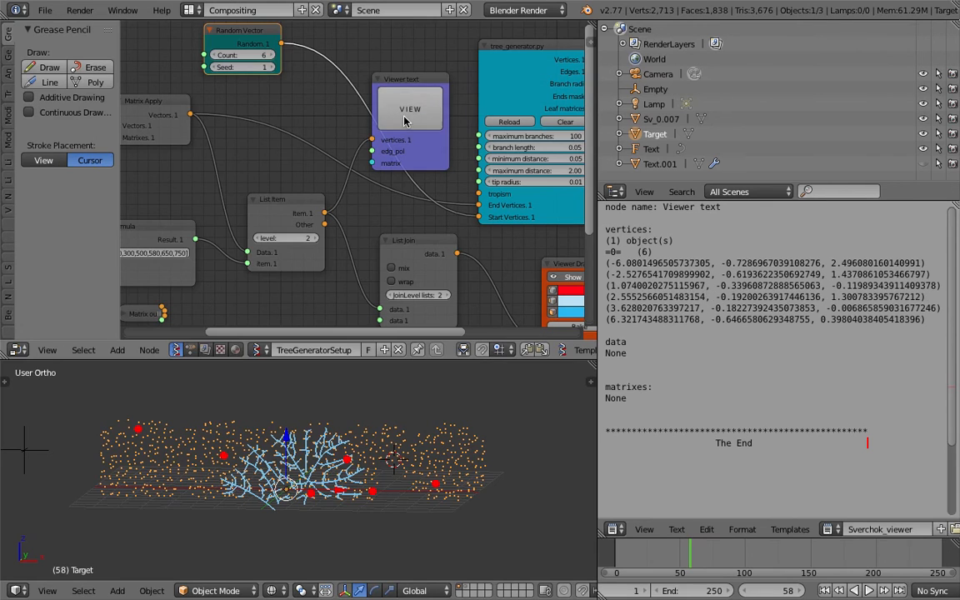
drag(325, 214, 483, 436)
middle_drag(469, 465, 452, 466)
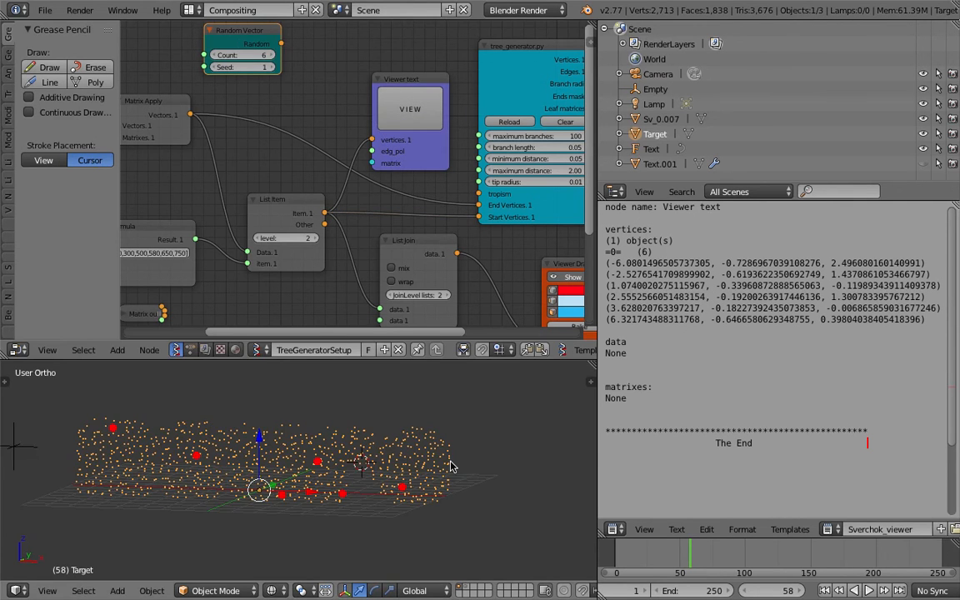
Step: Jump the timeline to frame 78, briefly play the animation and inspect the tree generator's inputs
click(717, 557)
key(alt+a)
middle_drag(392, 173, 317, 179)
scroll(375, 181, up, 2)
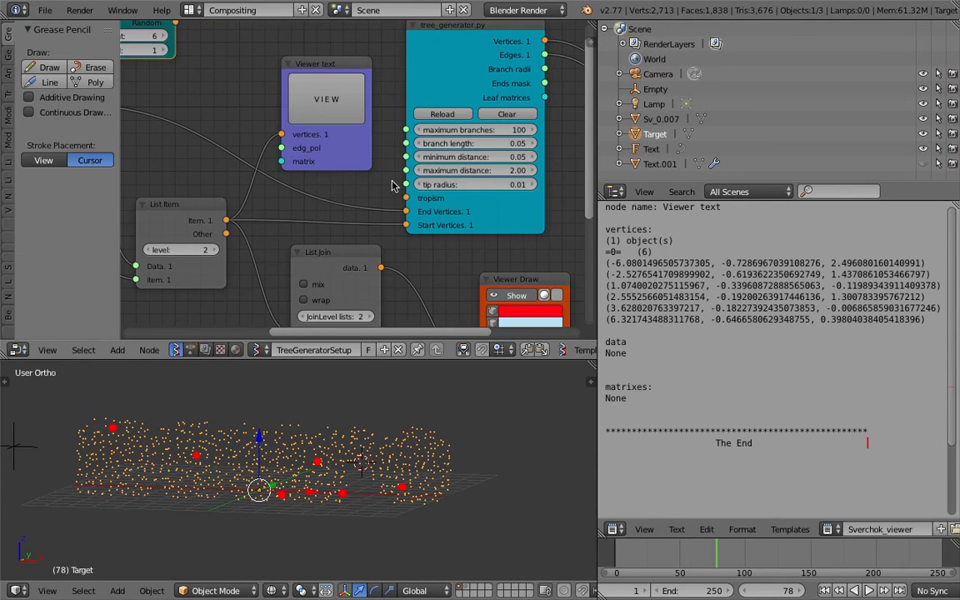
Step: Set the tree generator's maximum branches to 33
click(456, 131)
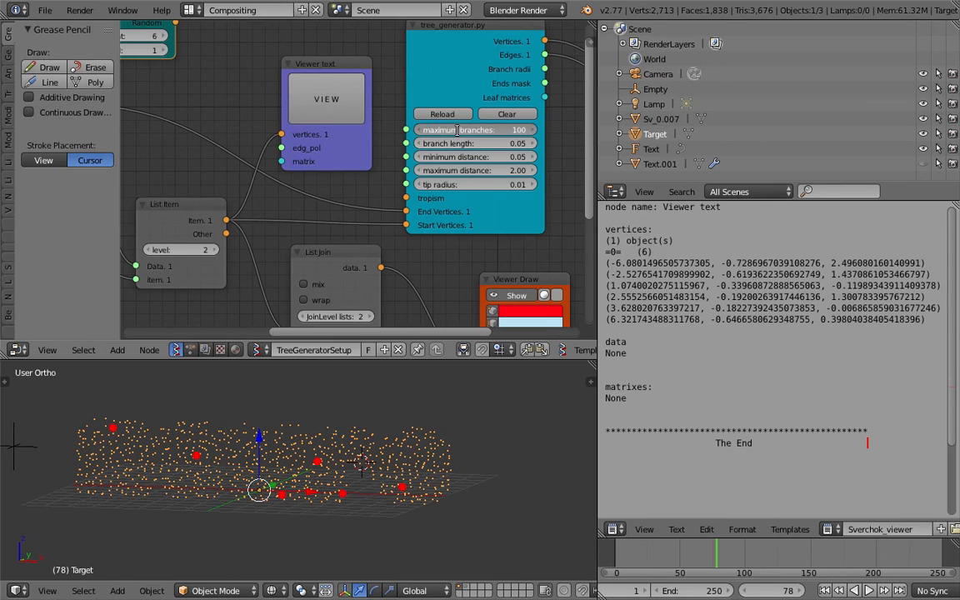
text(31)
key(Return)
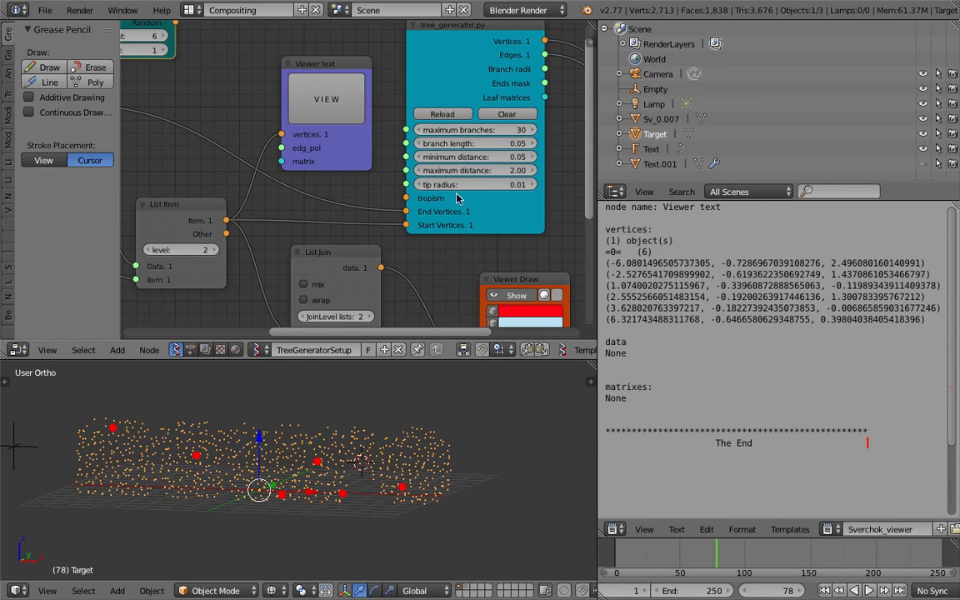
click(531, 131)
click(531, 130)
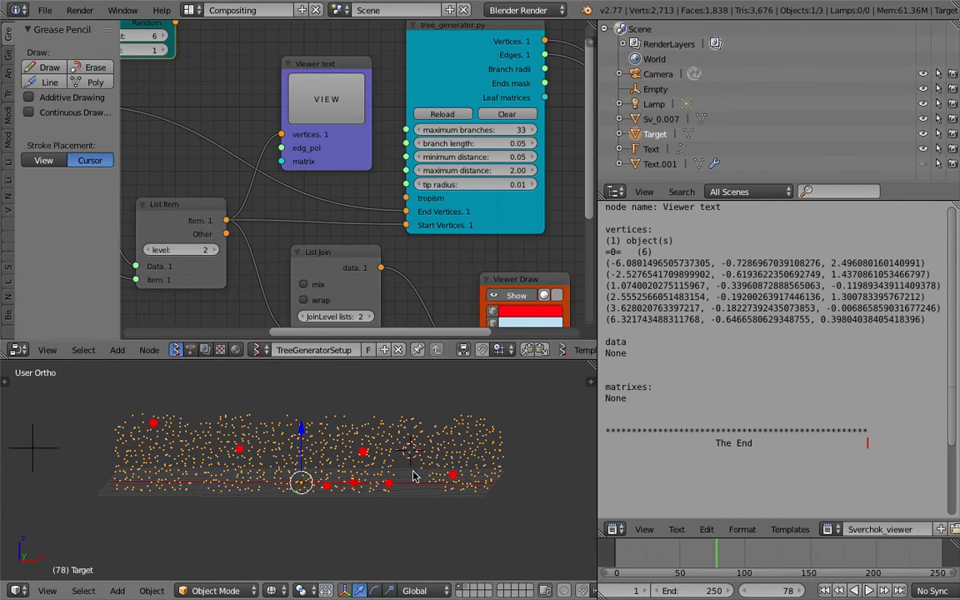
Step: Delete the List Join node between the List Item and Viewer Draw nodes
scroll(278, 207, down, 2)
middle_drag(264, 189, 258, 172)
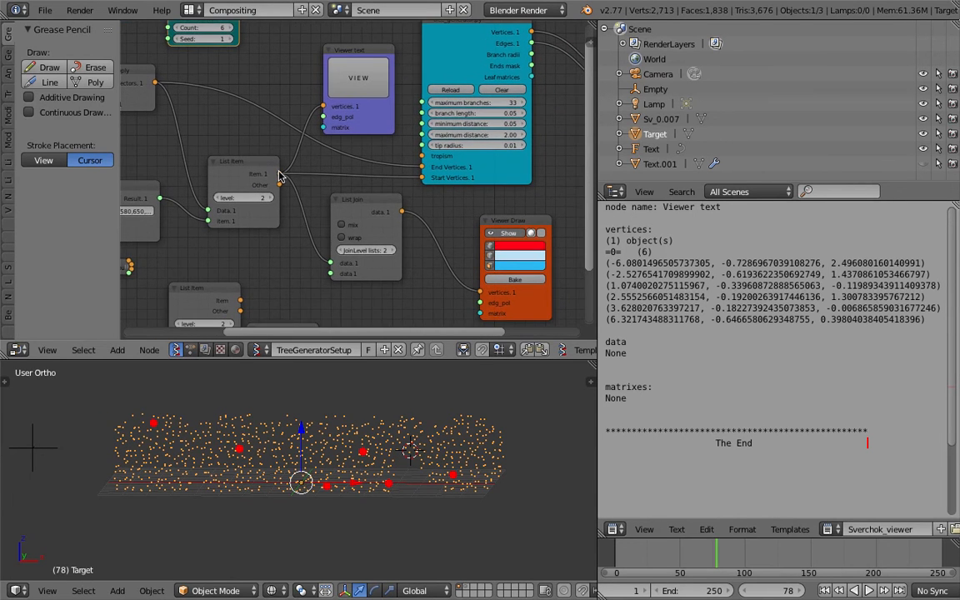
click(335, 202)
key(x)
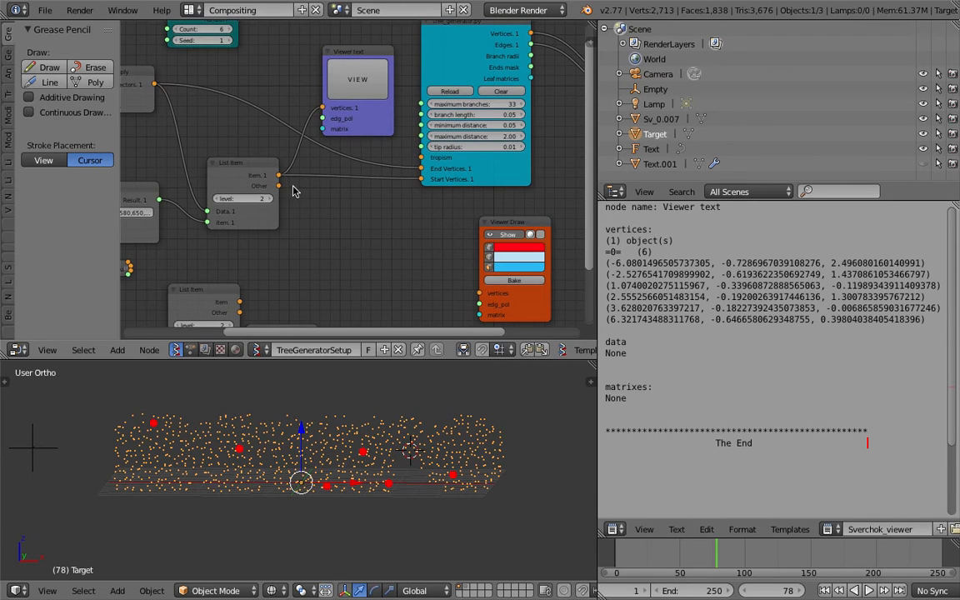
Step: Compare the Random Vector and List Item outputs in the Viewer text node, ending with the Random Vector connected
middle_drag(285, 116, 310, 183)
drag(245, 74, 348, 175)
click(378, 157)
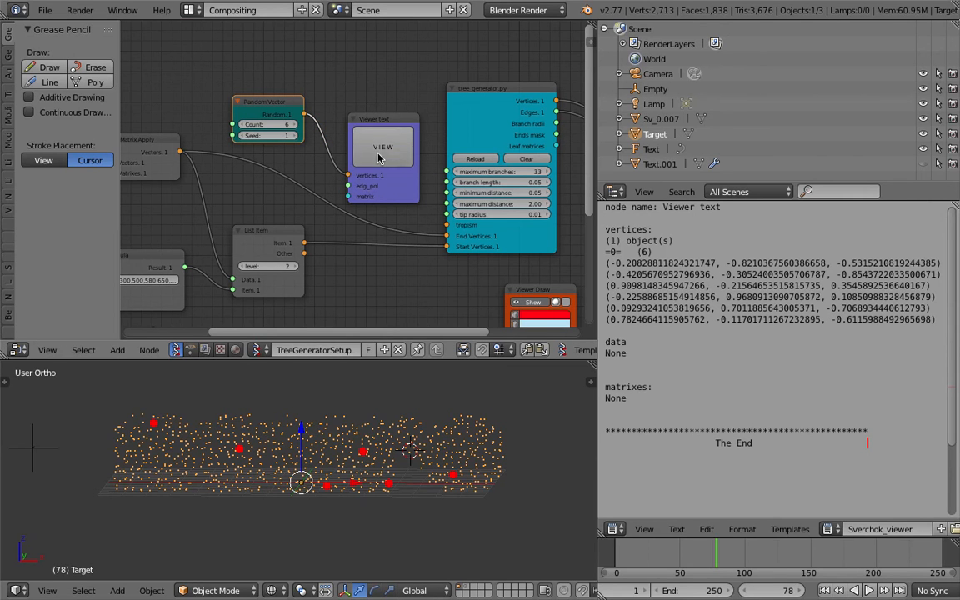
drag(305, 242, 347, 175)
click(371, 155)
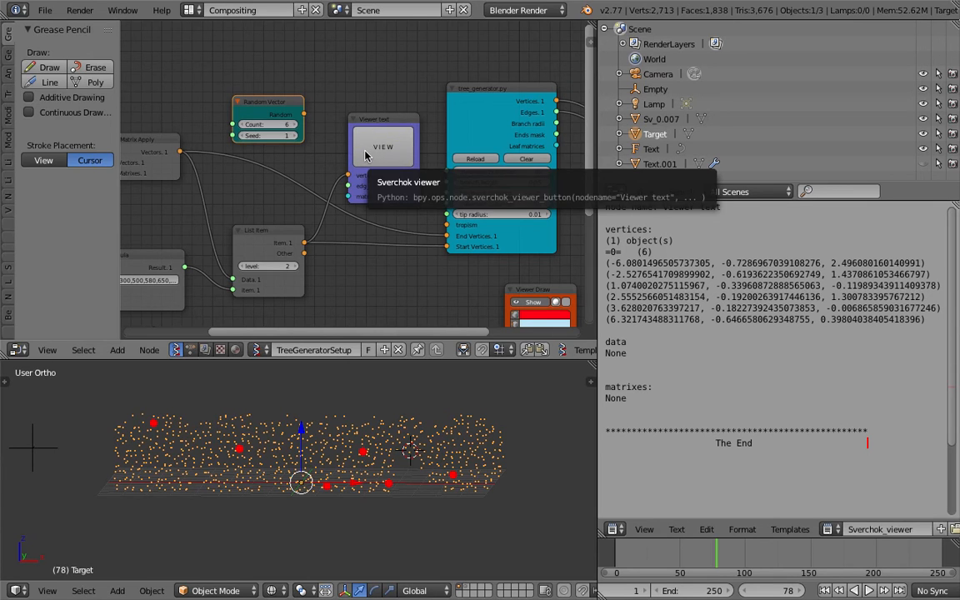
drag(306, 115, 349, 175)
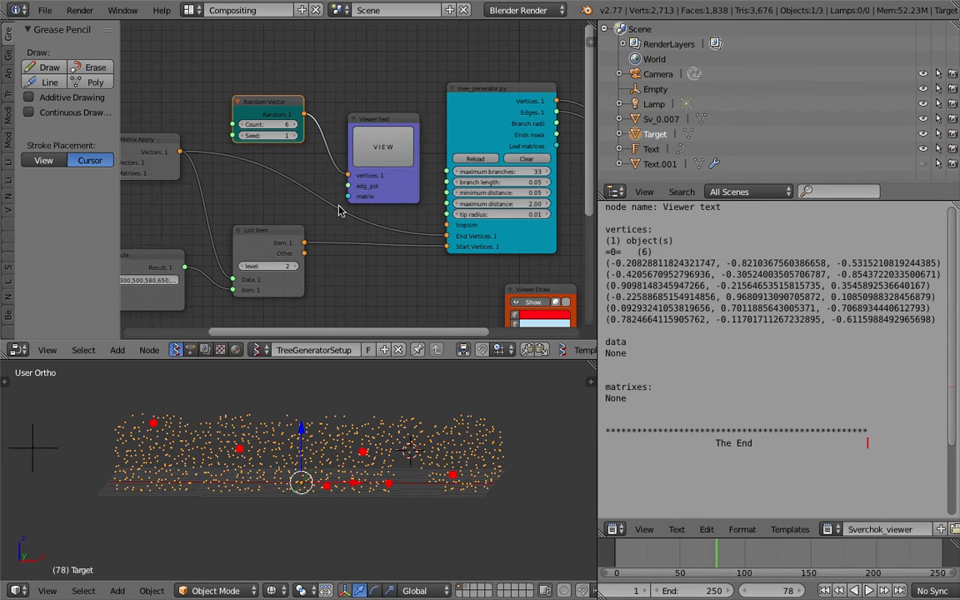
Step: Connect the List Item's Item output to the Viewer Draw vertices and bake the start points to a mesh
middle_drag(281, 219, 262, 164)
mouse_move(289, 193)
mouse_down()
mouse_move(458, 303)
mouse_move(489, 308)
mouse_up()
middle_drag(489, 308, 484, 265)
click(485, 267)
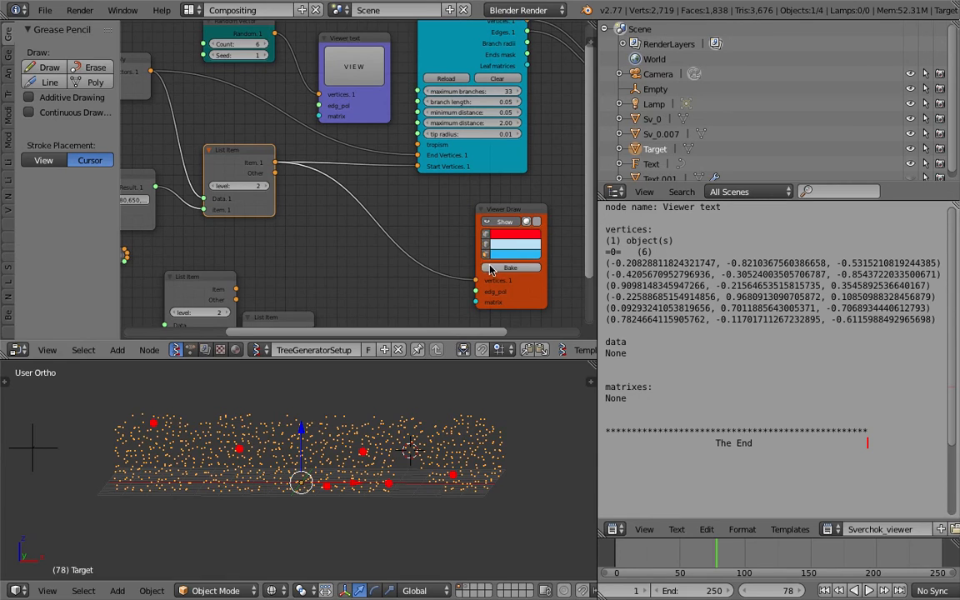
Step: Hide the Viewer Draw preview and select the baked Sv_0 object
click(667, 173)
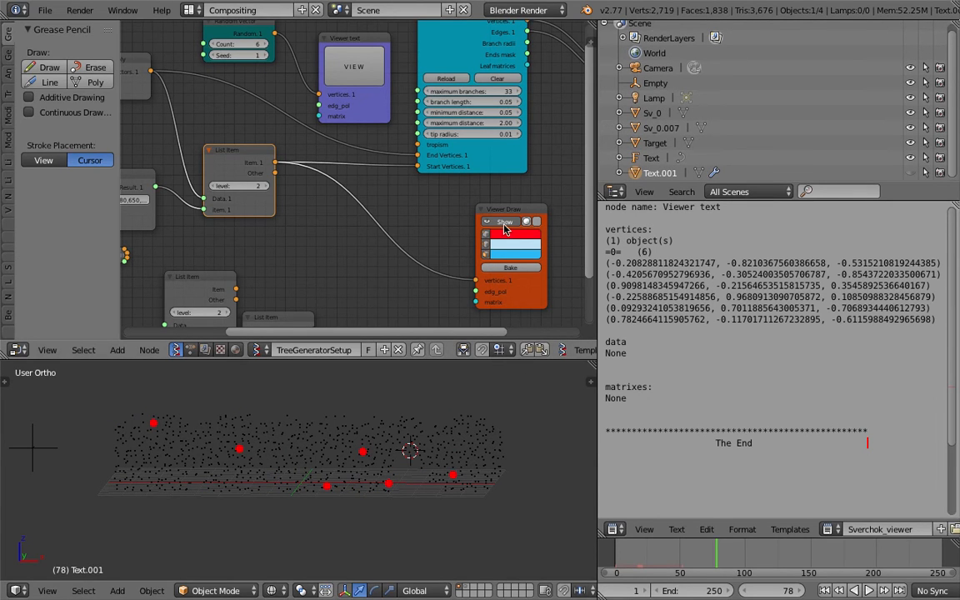
click(504, 223)
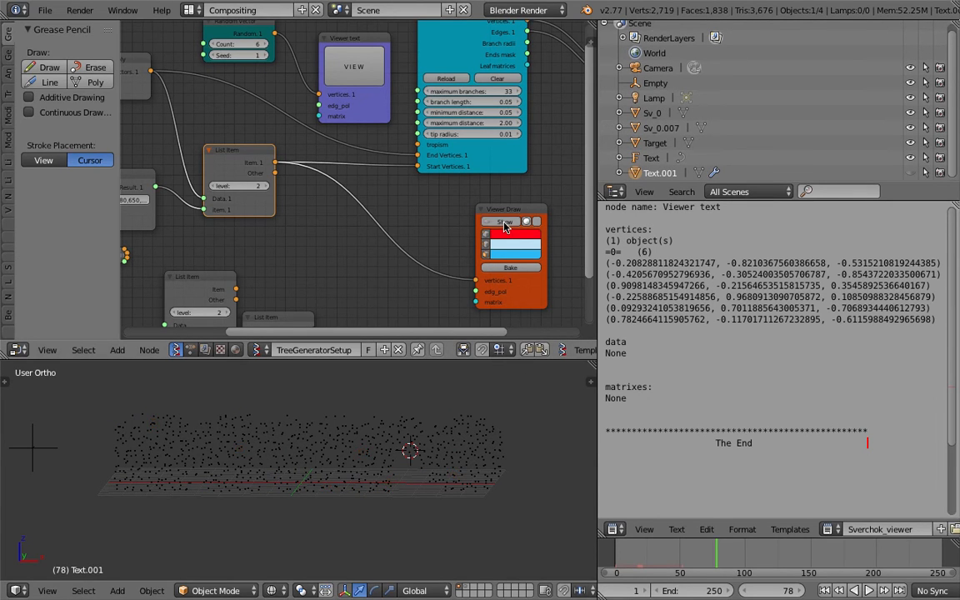
click(660, 128)
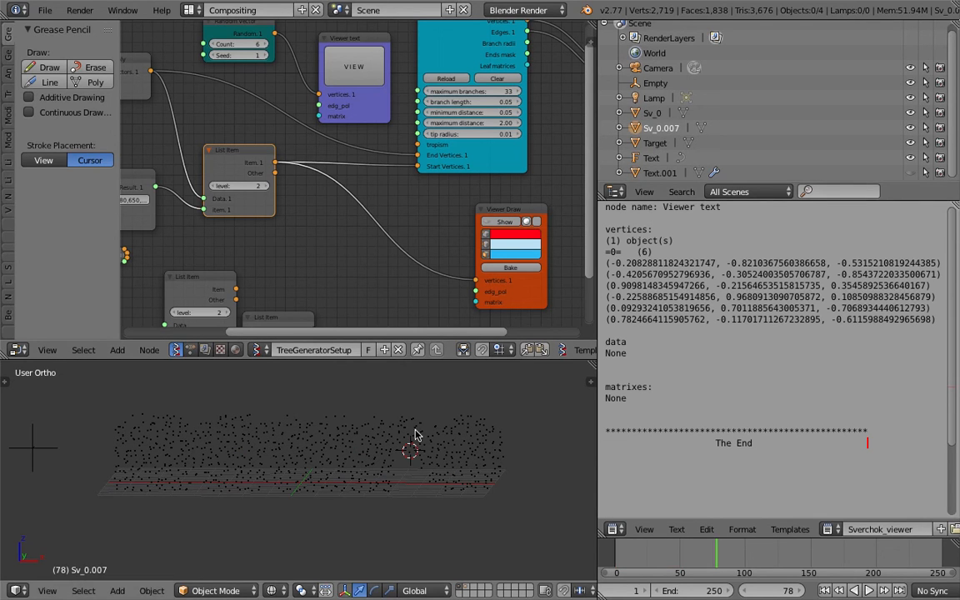
click(654, 114)
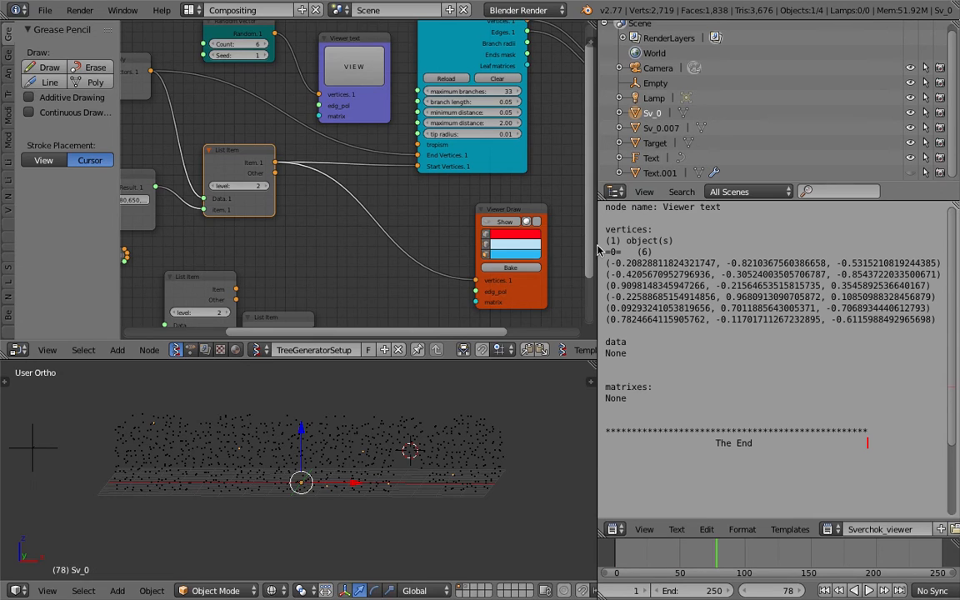
middle_drag(330, 389, 377, 442)
Step: Duplicate the Target Objects in node with its Matrix Apply below the others and load the selected Sv_0 object into the copy
scroll(237, 235, down, 3)
middle_drag(231, 233, 300, 174)
scroll(300, 175, down, 3)
scroll(301, 177, up, 3)
scroll(259, 217, up, 1)
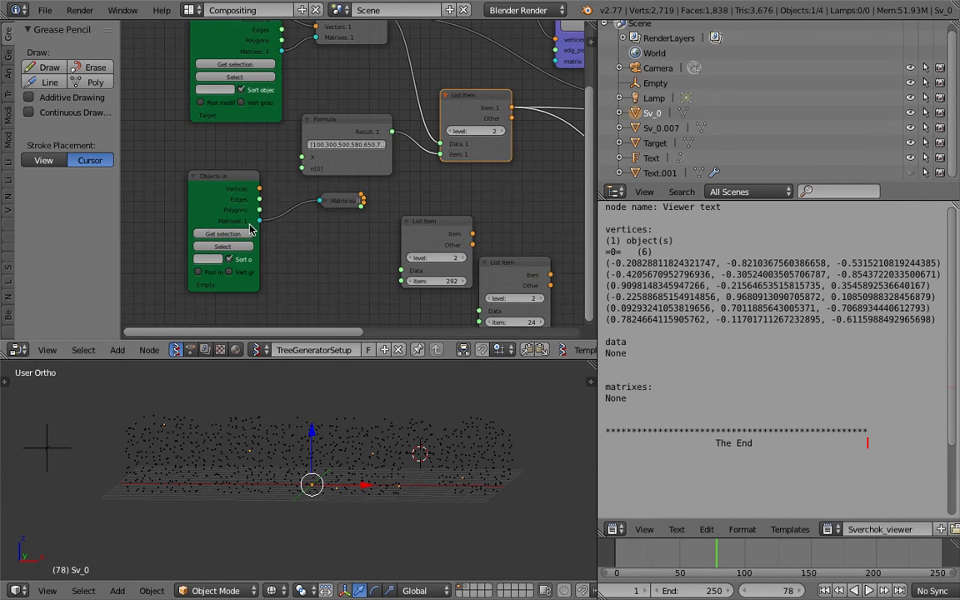
scroll(250, 167, down, 3)
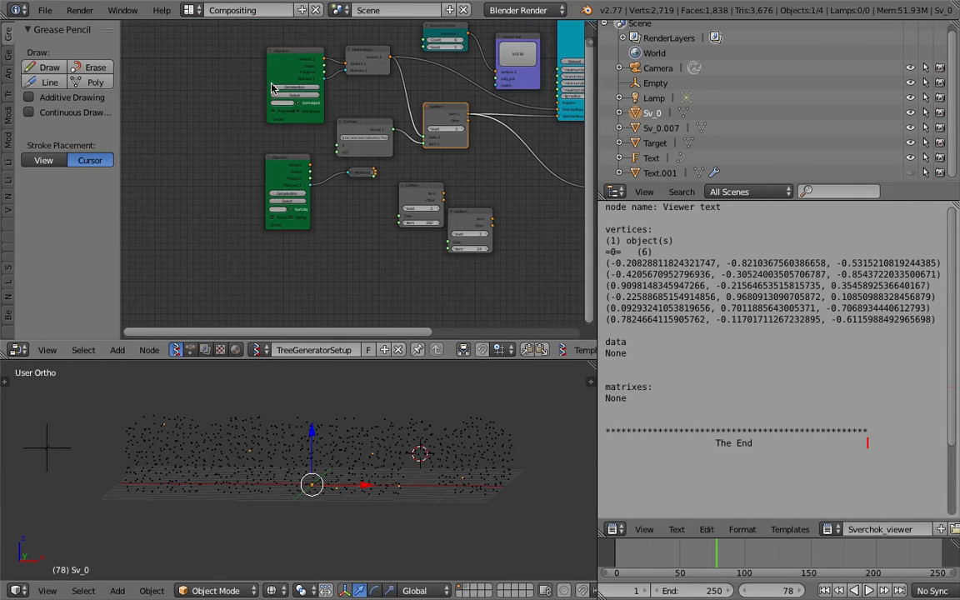
scroll(280, 84, down, 2)
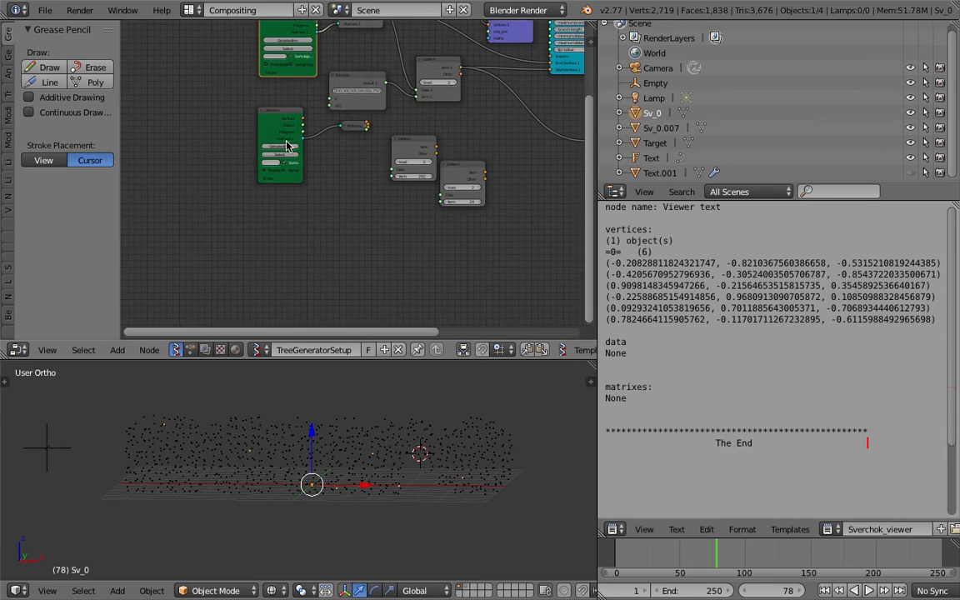
scroll(267, 134, up, 1)
shift+click(350, 69)
key(shift+d)
click(335, 271)
middle_drag(328, 253, 334, 193)
scroll(326, 242, up, 5)
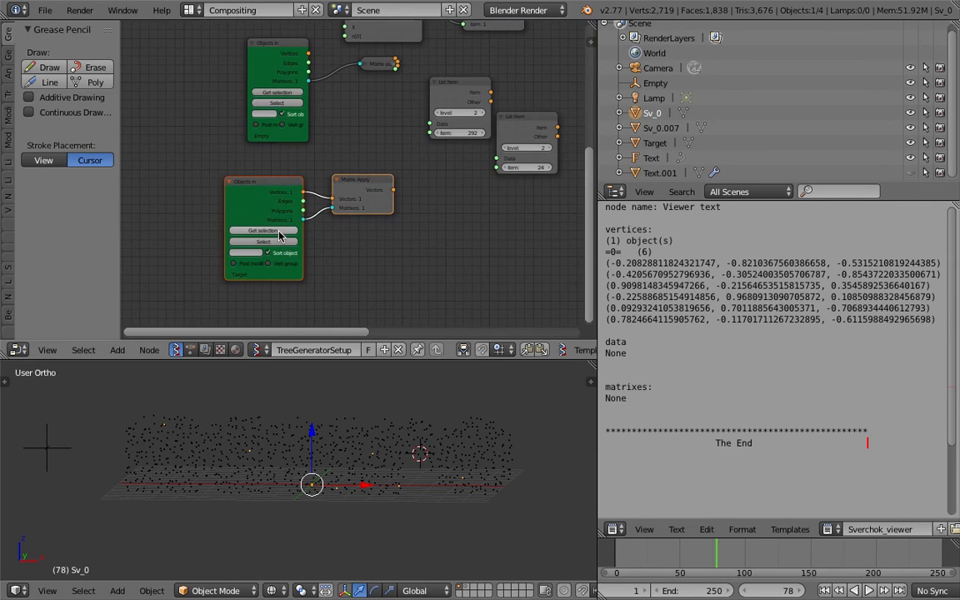
Step: Connect the duplicated Matrix Apply's Vectors output to the tree generator's Start Vertices
scroll(366, 215, down, 3)
mouse_move(414, 206)
middle_down()
mouse_move(239, 277)
mouse_move(205, 277)
middle_up()
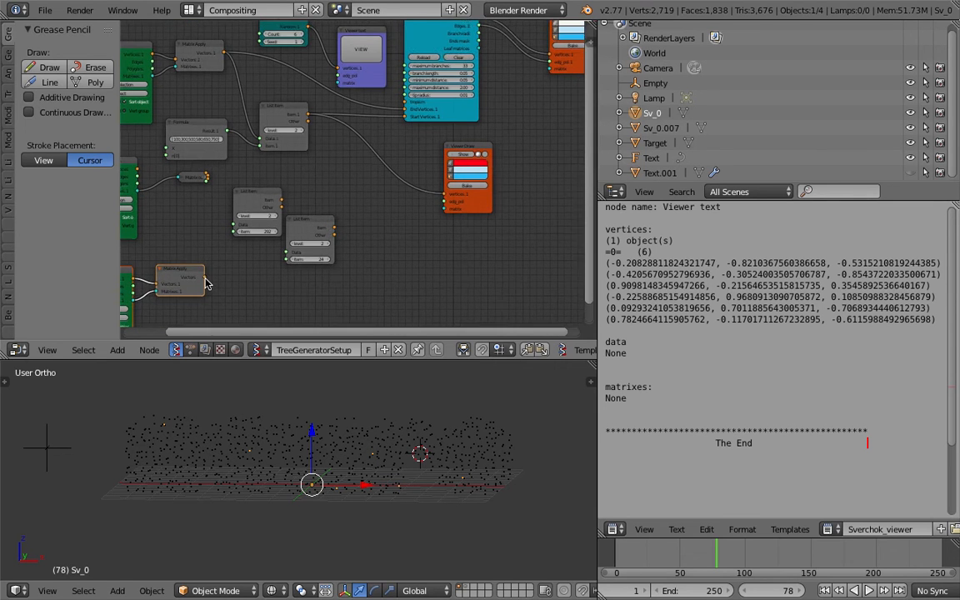
scroll(207, 279, down, 1)
drag(217, 269, 401, 126)
scroll(377, 440, up, 1)
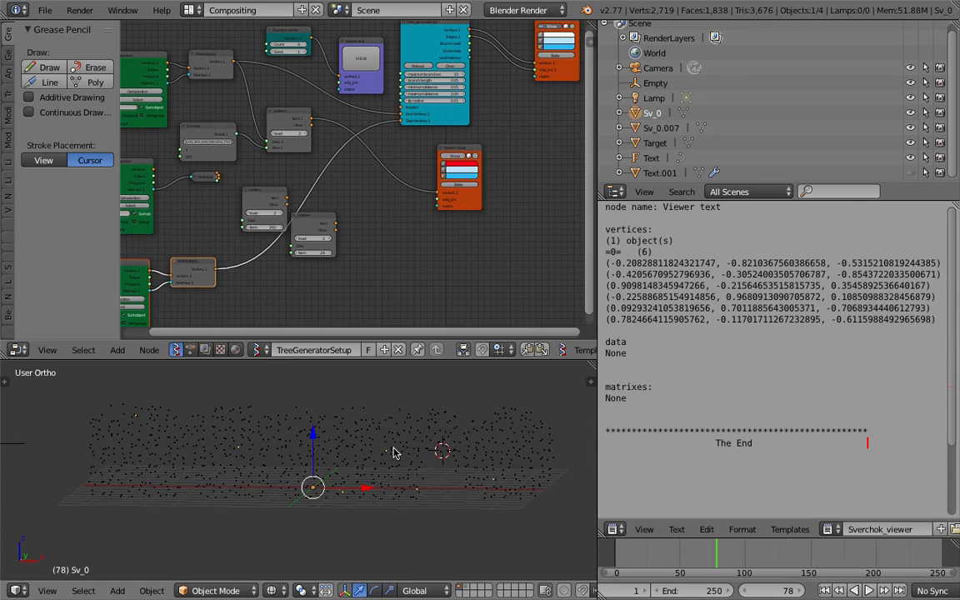
Step: Check for branch growth by moving to frame 39, briefly playing the animation and moving to frame 85
click(666, 548)
key(alt+a)
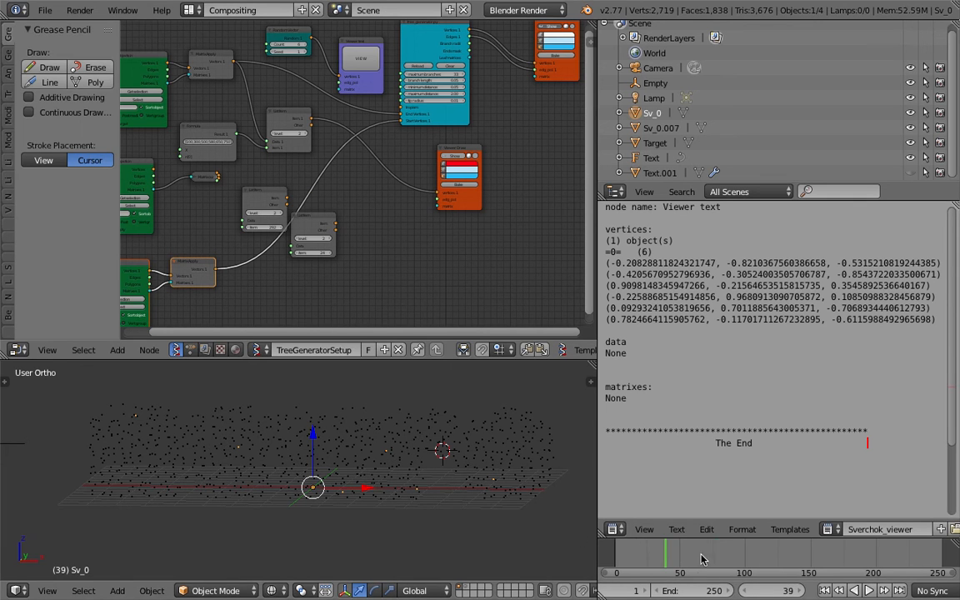
key(alt+a)
click(725, 557)
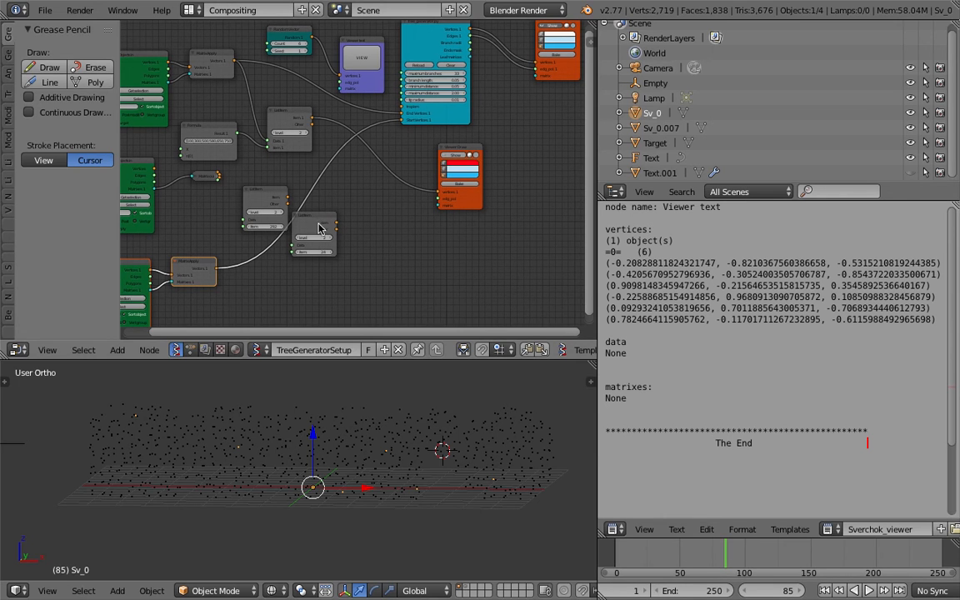
Step: Feed the duplicated Matrix Apply's Vectors into the Viewer Draw vertices and show its preview again
drag(216, 268, 440, 193)
scroll(457, 222, up, 1)
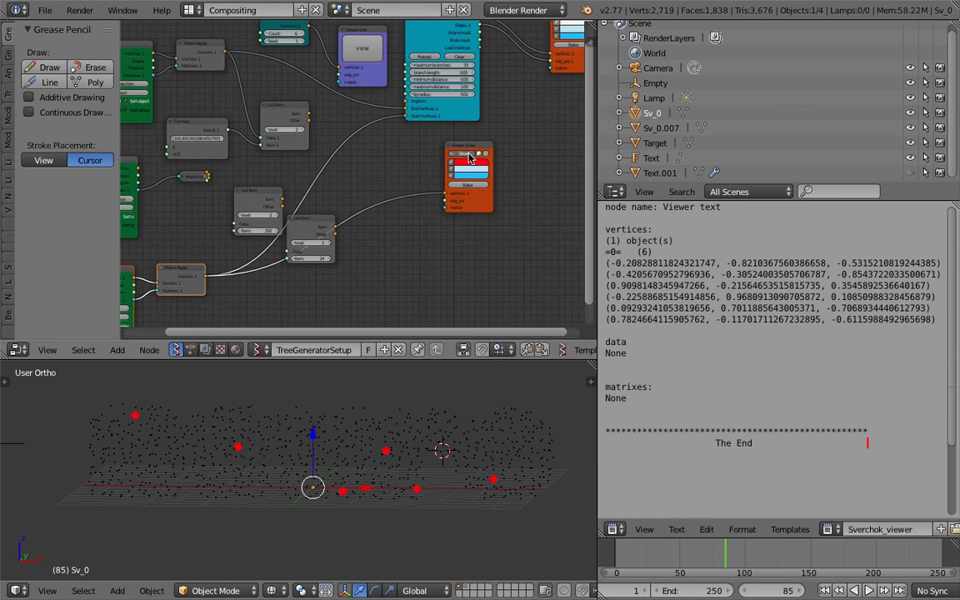
middle_drag(335, 174, 347, 205)
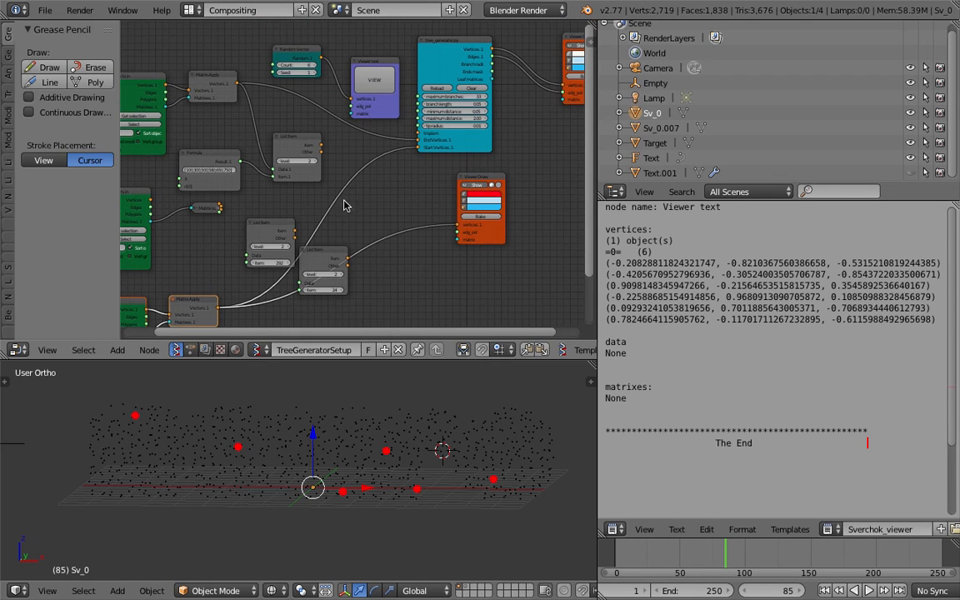
Step: Delete the two unused, unconnected List Item nodes
drag(329, 247, 409, 262)
key(x)
drag(267, 221, 261, 213)
key(x)
Step: Add a Randomize input vertices node and insert it on the link between the lower Matrix Apply and Viewer Draw
middle_drag(294, 437, 322, 458)
middle_drag(444, 479, 434, 475)
middle_drag(361, 265, 369, 225)
key(shift+a)
click(394, 190)
text(random)
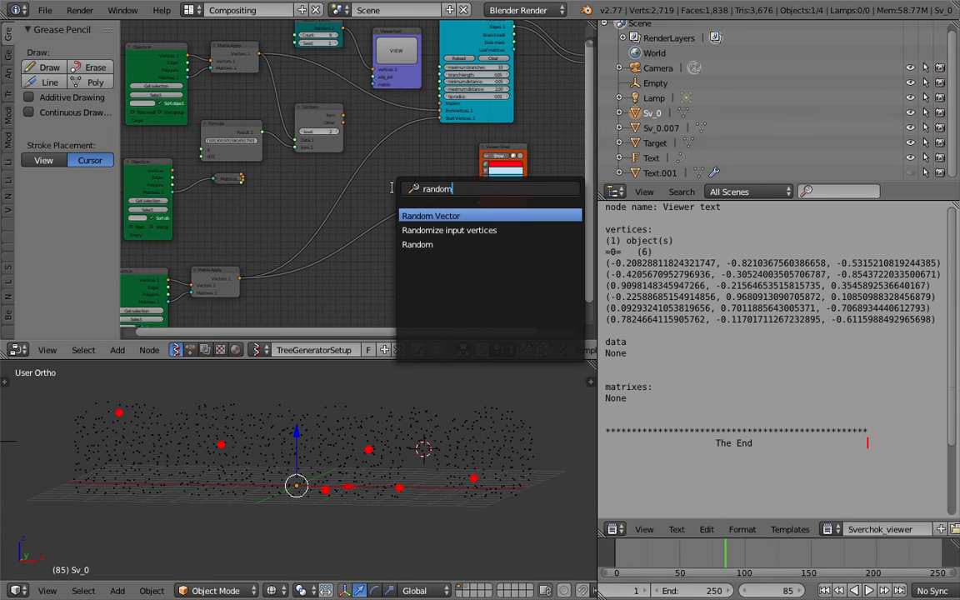
key(Down)
key(Return)
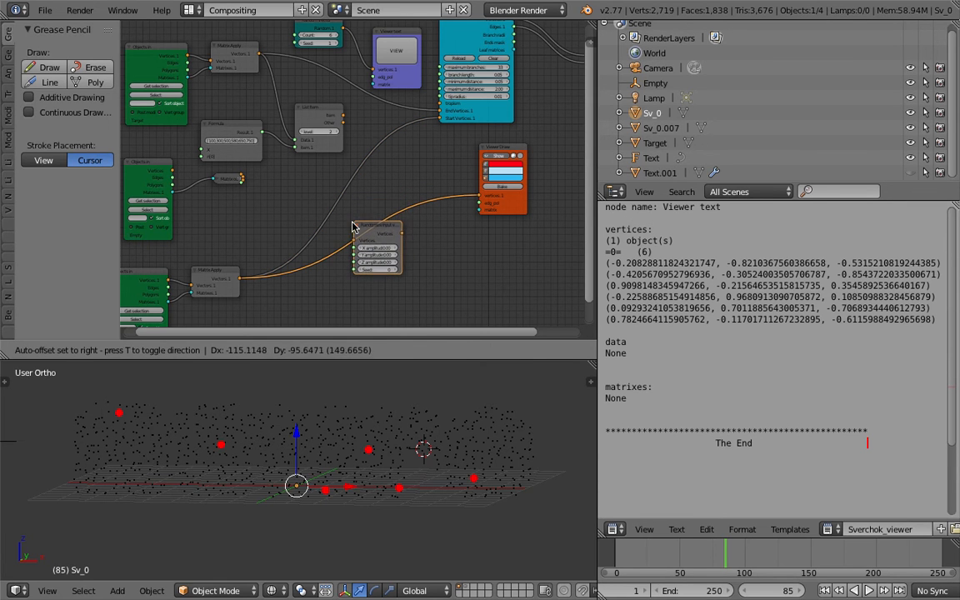
click(351, 227)
Step: Set the Randomize node's X, Y and Z amplitudes to about 0.57, 0.42 and 0.42, and save the file
scroll(351, 227, up, 1)
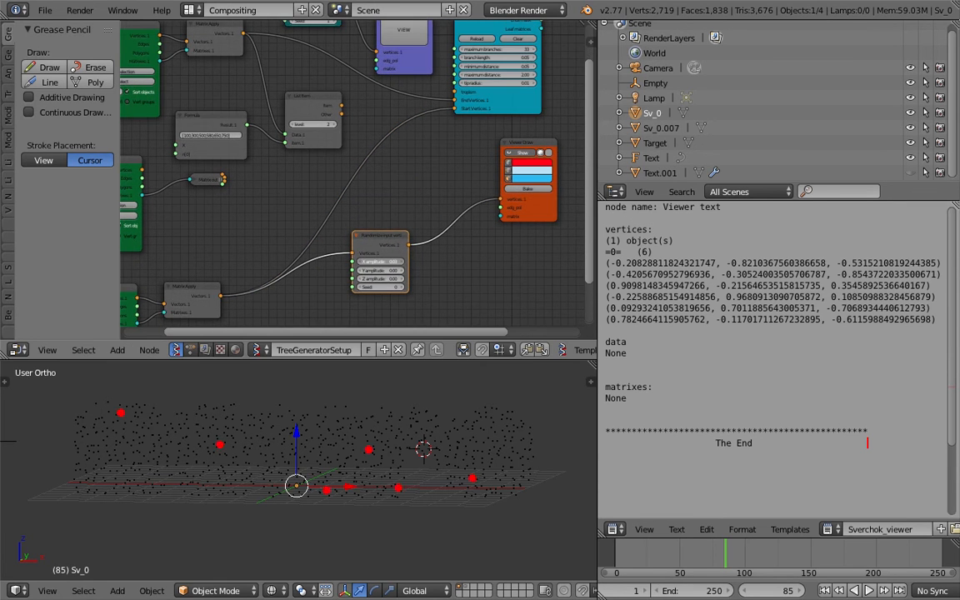
drag(382, 262, 383, 279)
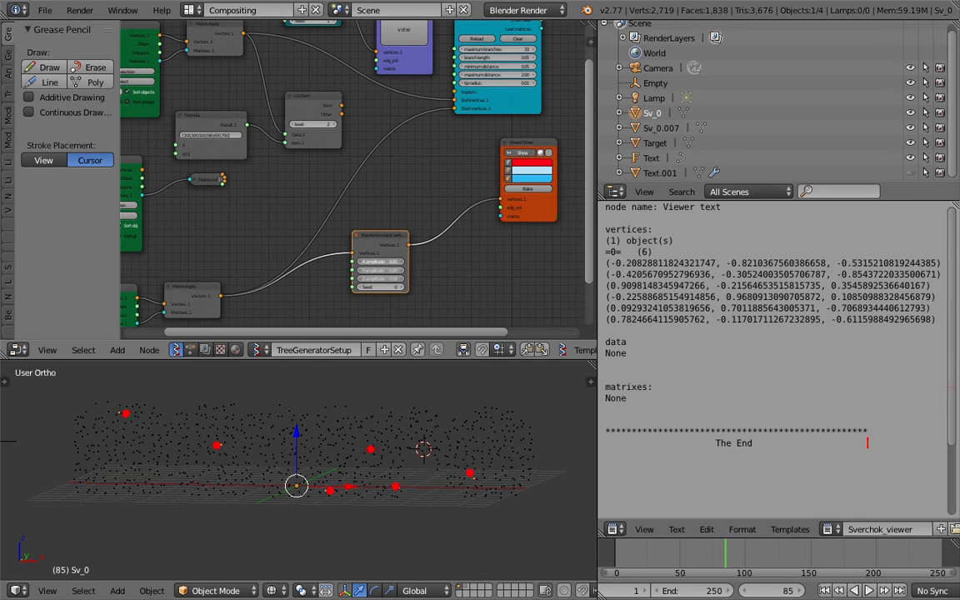
drag(396, 278, 399, 278)
key(ctrl+s)
click(412, 266)
Step: Connect the randomized vertices to the tree generator's Start Vertices and inspect the branches in the 3D view
middle_drag(415, 239, 399, 263)
drag(393, 269, 440, 132)
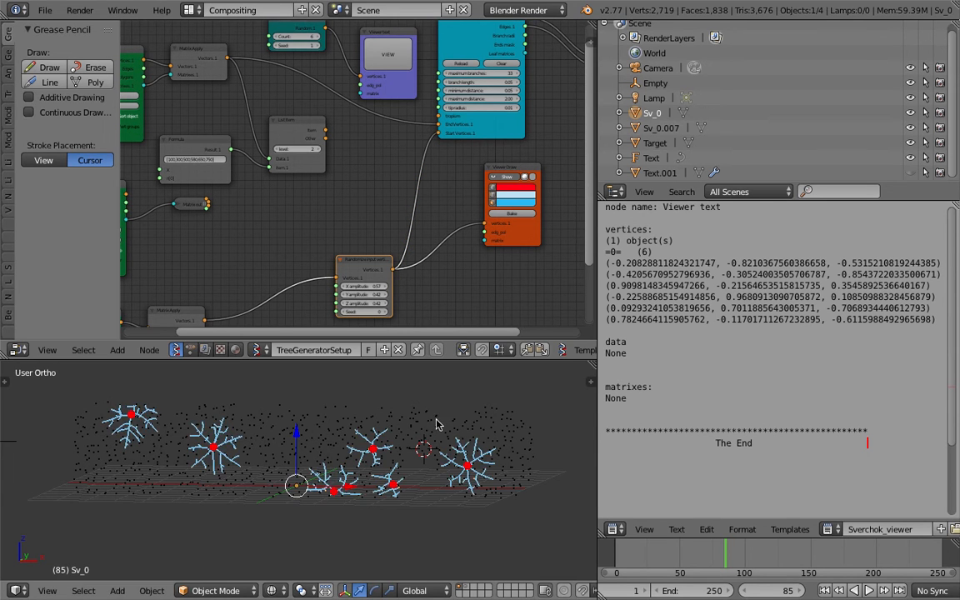
middle_drag(456, 490, 403, 454)
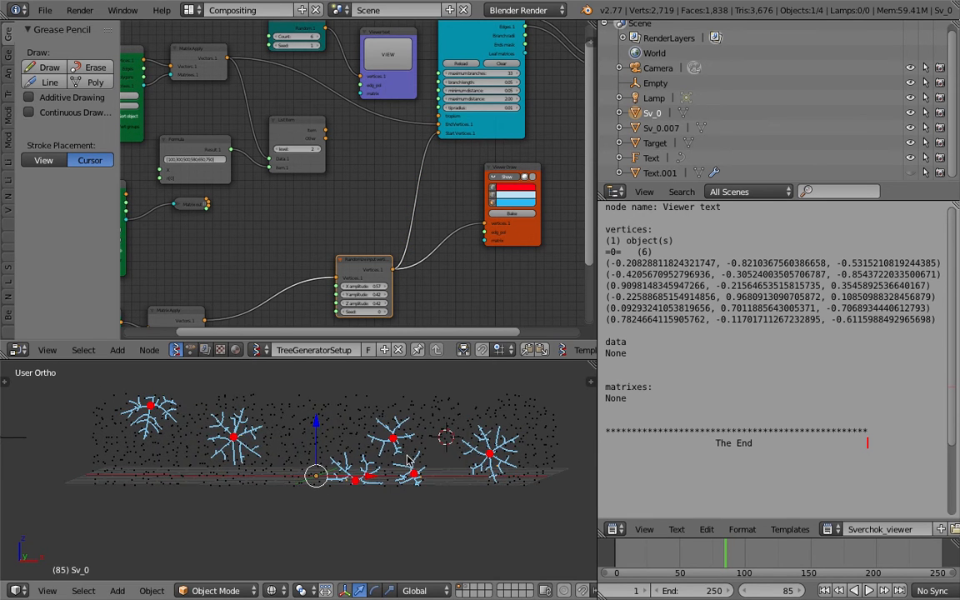
Step: Set the tree generator's maximum branches to 100
scroll(447, 105, up, 2)
click(447, 101)
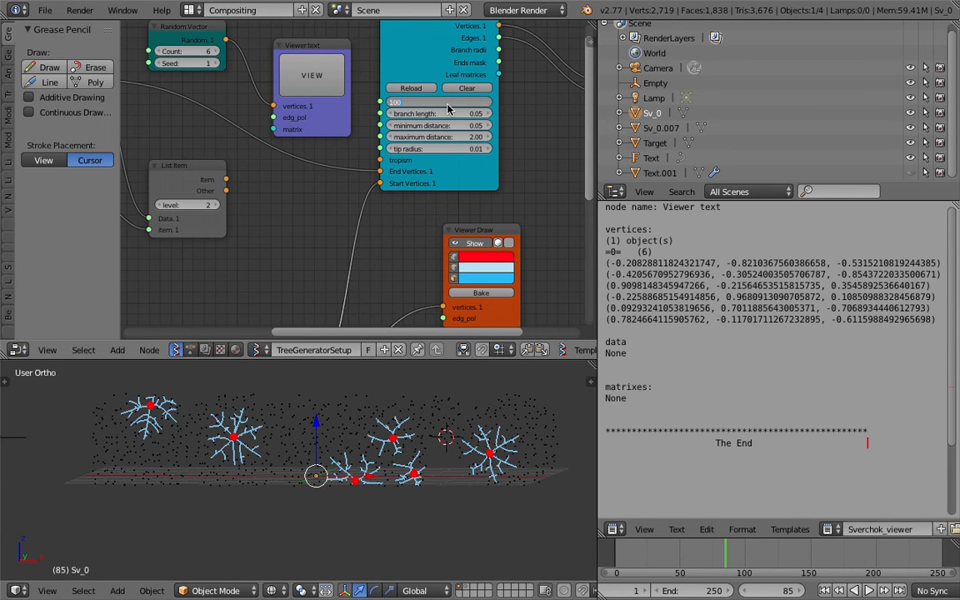
key(Return)
middle_drag(407, 451, 396, 456)
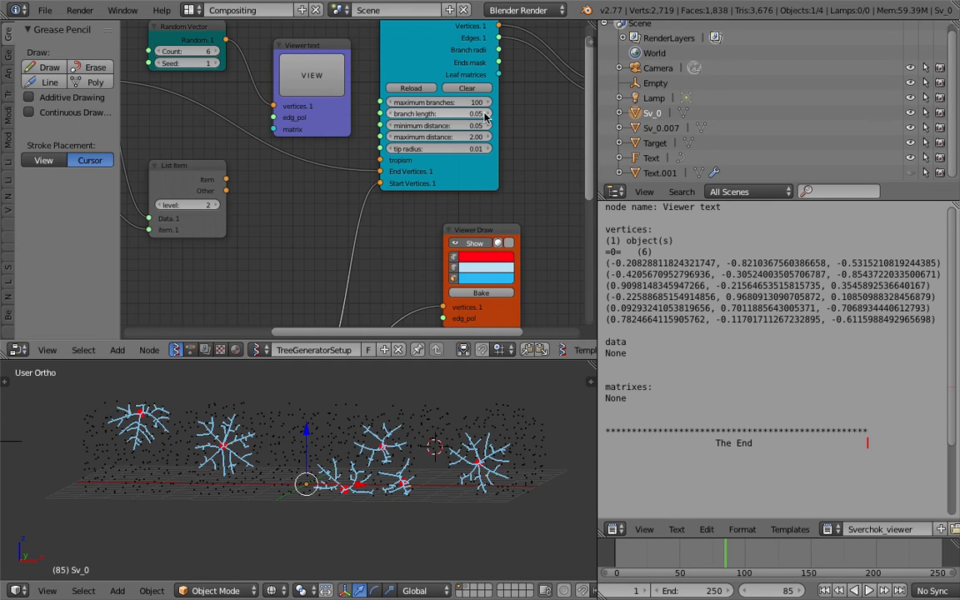
Step: Set the tree generator's maximum distance to 6 and branch length to 0.11
click(467, 135)
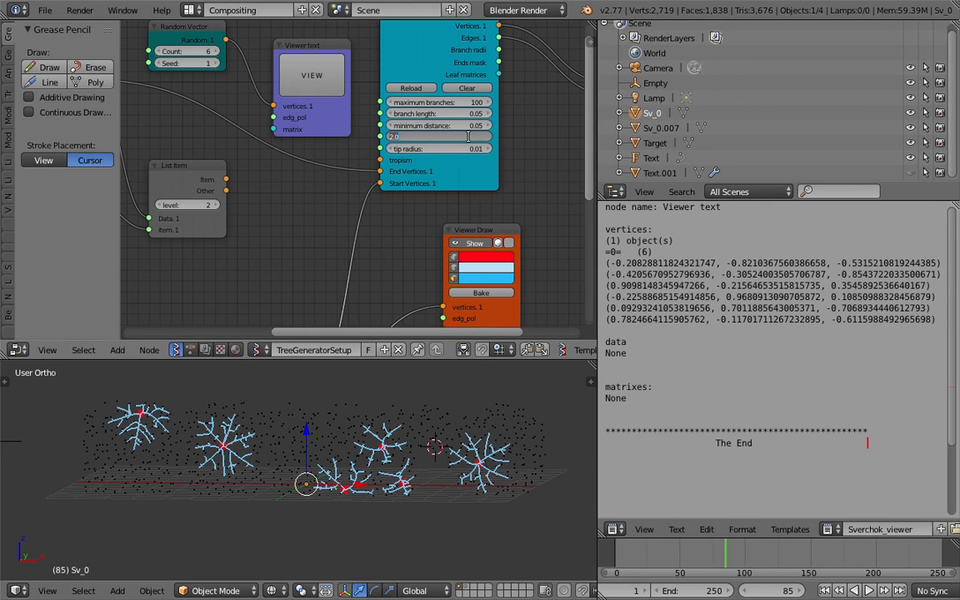
text(6)
key(Return)
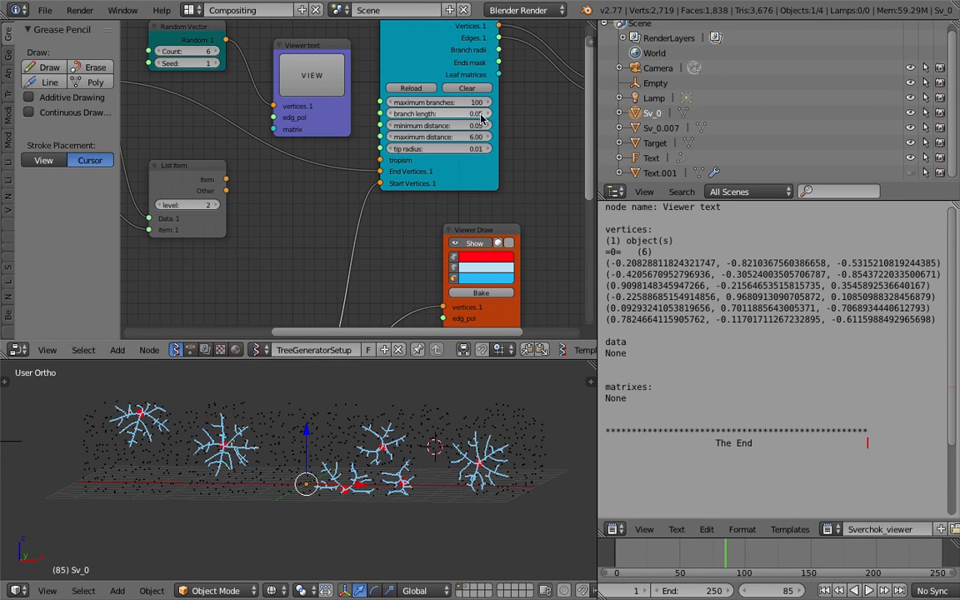
drag(484, 119, 493, 119)
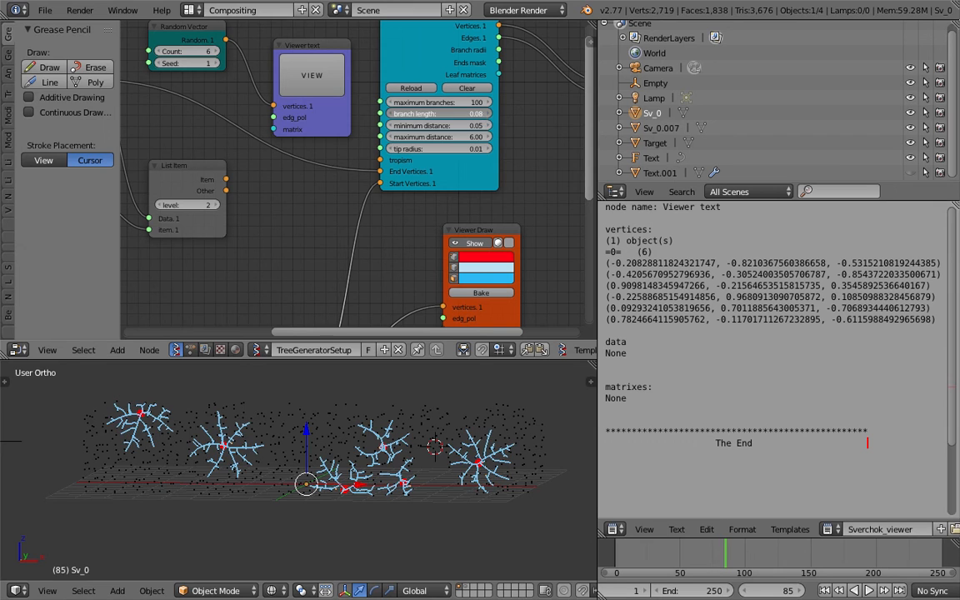
click(486, 115)
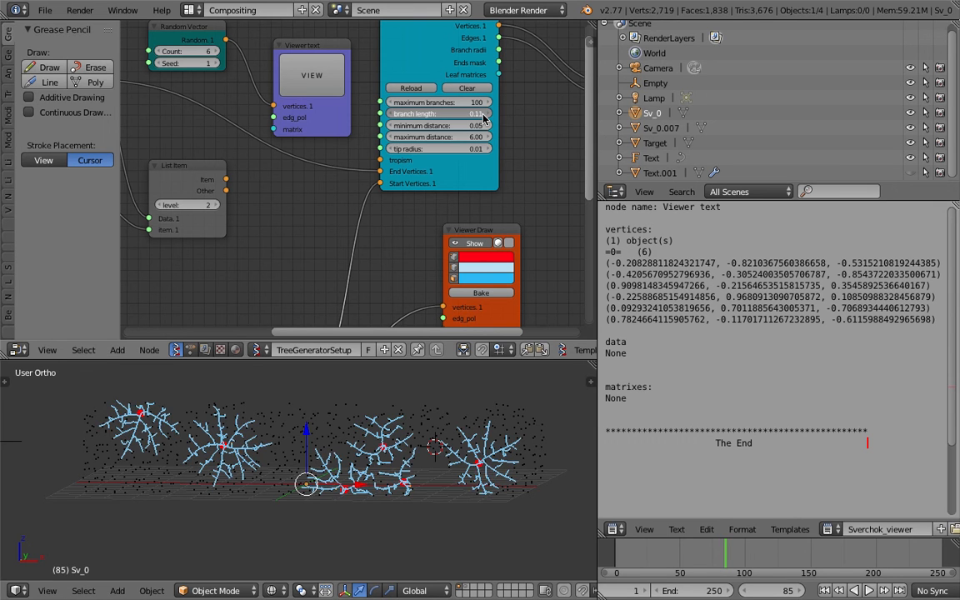
Step: Raise the tree generator's branch length to 0.23 and deselect all objects in the 3D view
click(483, 119)
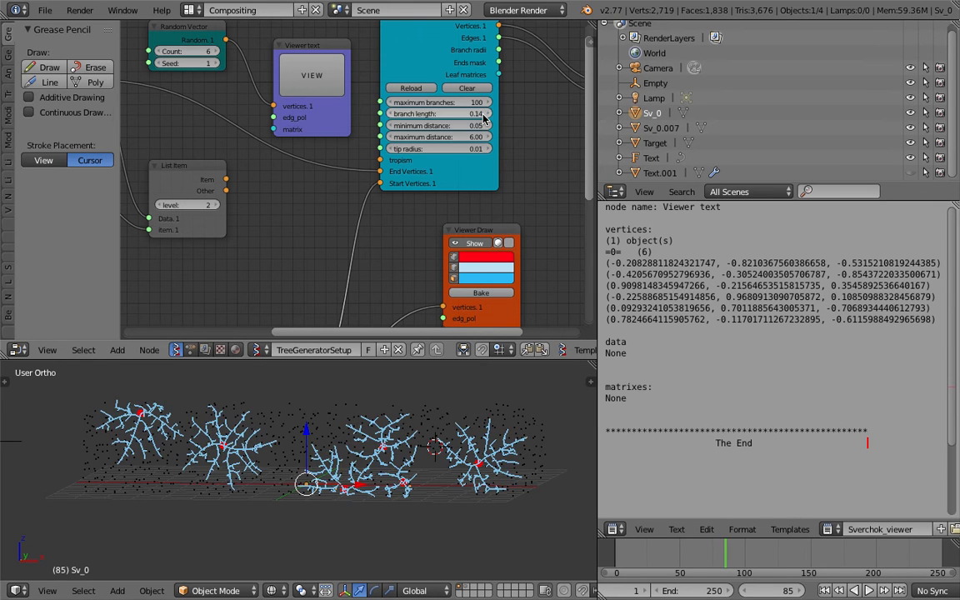
click(483, 118)
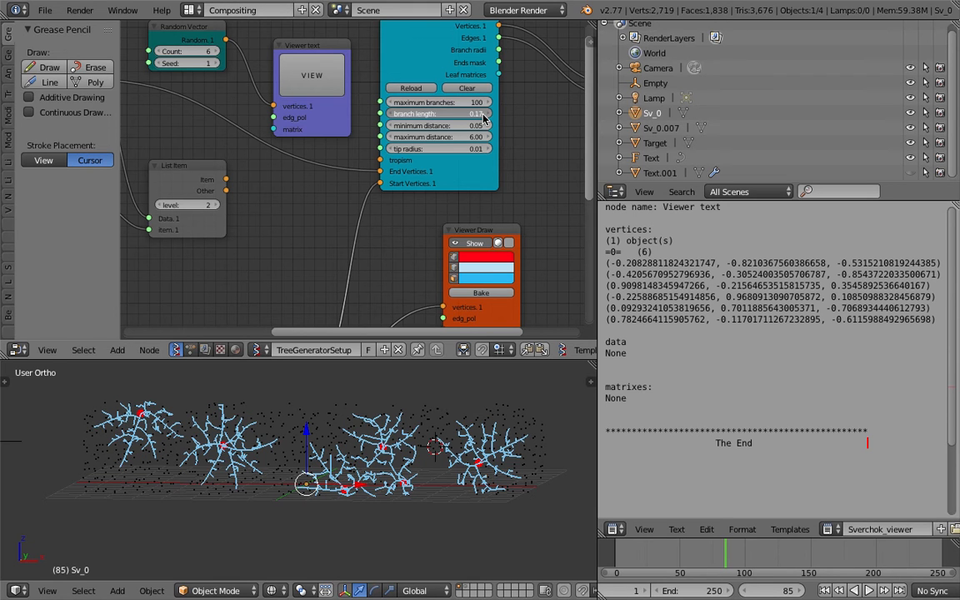
click(483, 118)
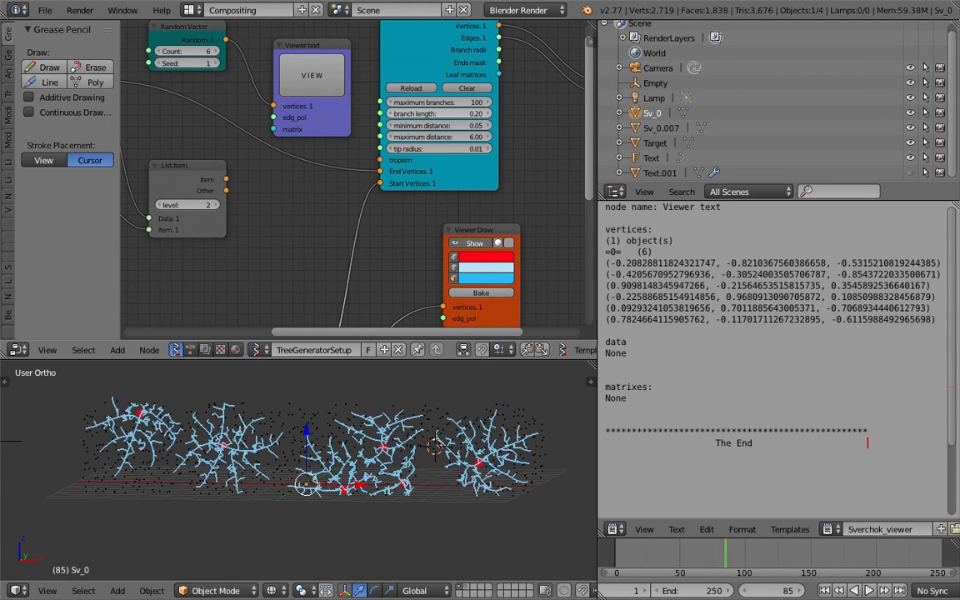
click(484, 119)
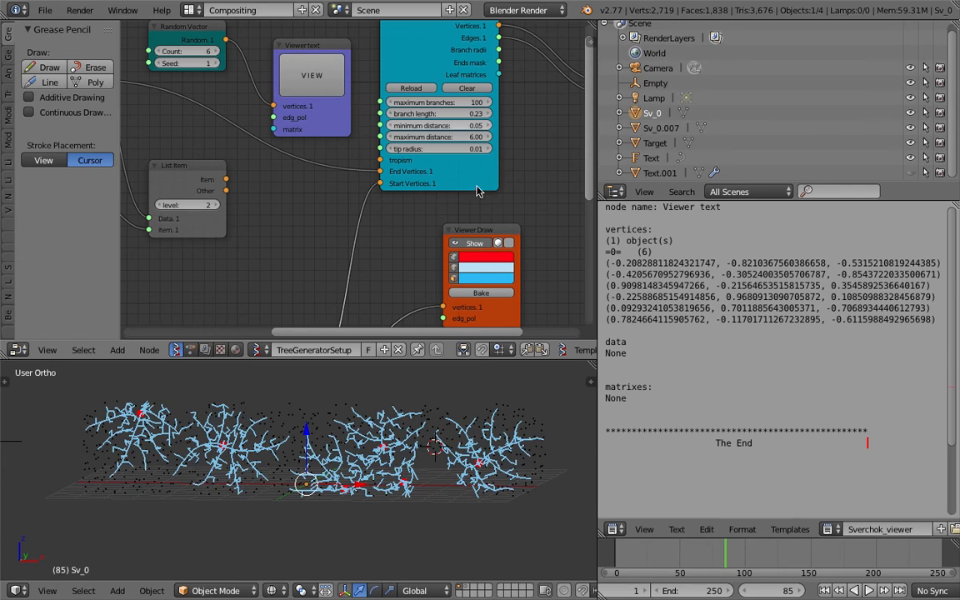
mouse_move(398, 431)
shift+middle_down()
mouse_move(424, 441)
mouse_move(395, 474)
mouse_move(402, 436)
shift+middle_up()
key(a)
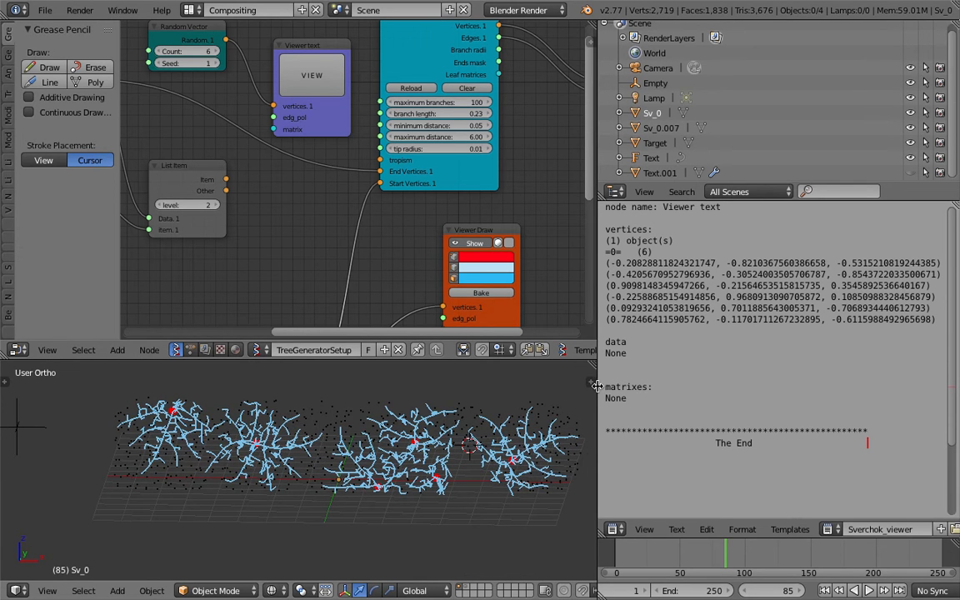
Step: Widen the node editor and 3D view areas by narrowing the neighbouring outliner, text editor and timeline areas
click(590, 308)
click(601, 286)
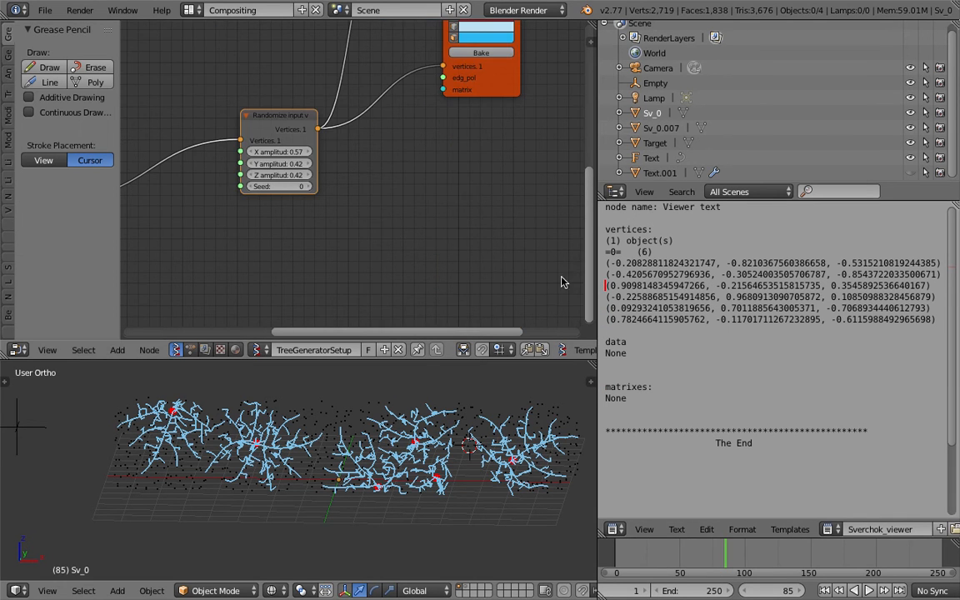
scroll(433, 266, down, 6)
middle_drag(433, 266, 493, 311)
drag(598, 219, 695, 218)
middle_drag(492, 437, 488, 467)
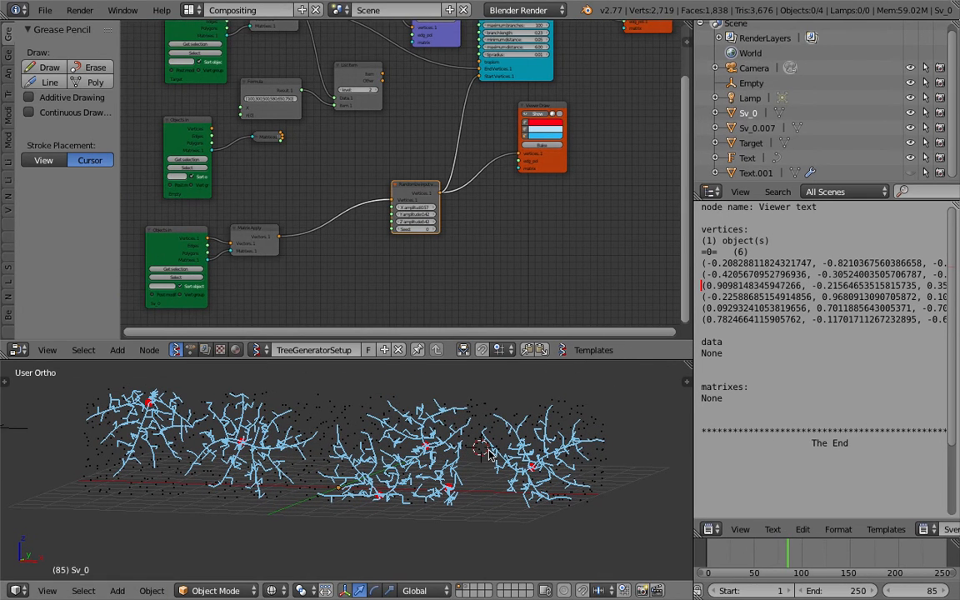
Step: Set the tree generator's branch length to 0.5 and its maximum branches to 150
middle_drag(489, 127, 401, 202)
scroll(452, 239, up, 5)
scroll(438, 198, up, 4)
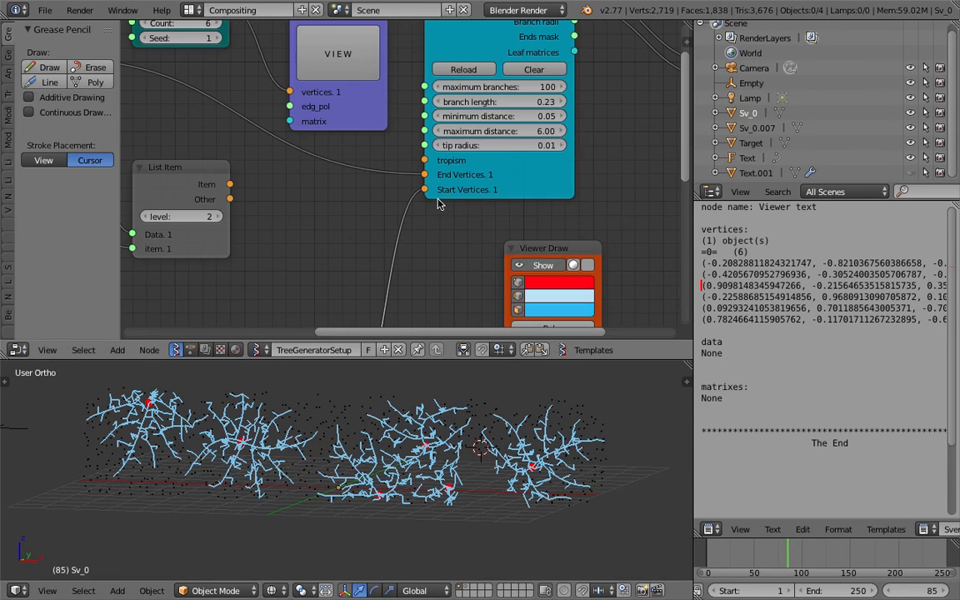
click(510, 101)
text(0.5)
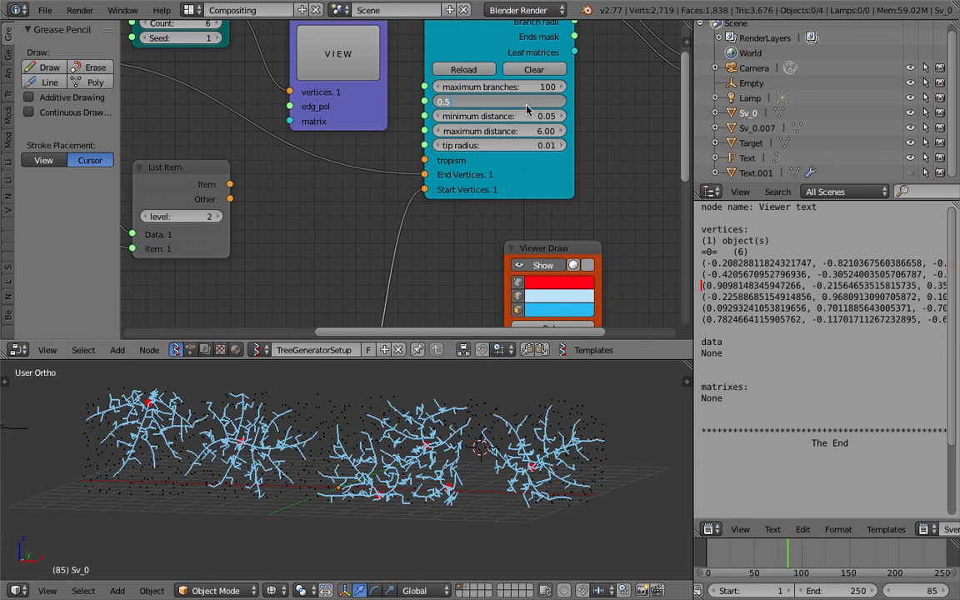
key(Return)
middle_drag(473, 425, 437, 473)
scroll(436, 473, down, 1)
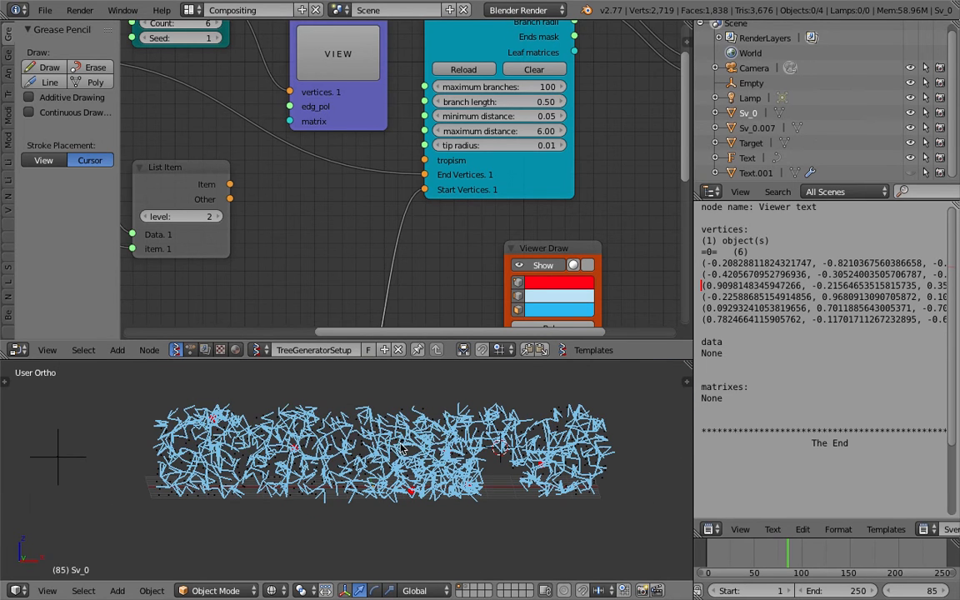
text(150)
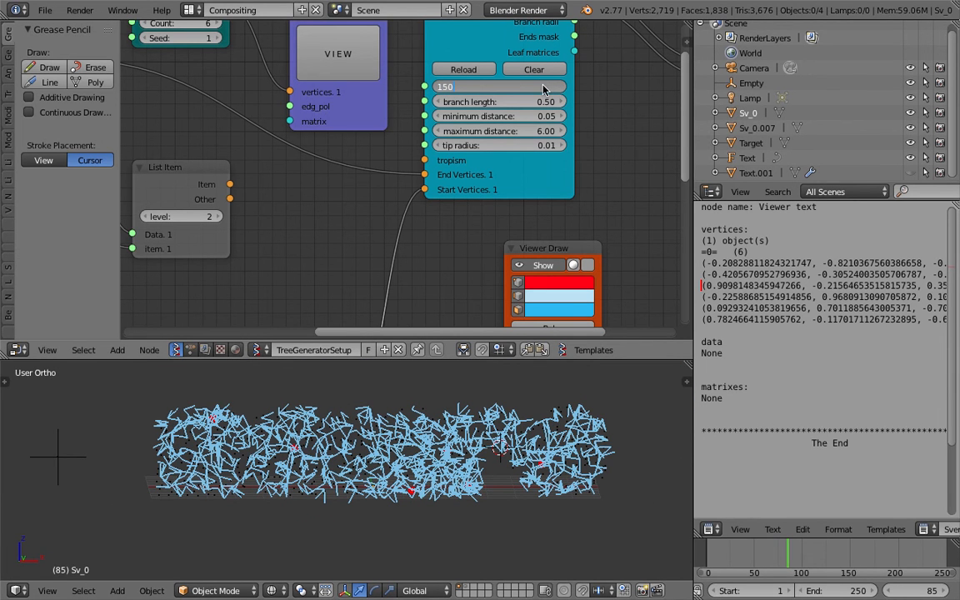
key(Return)
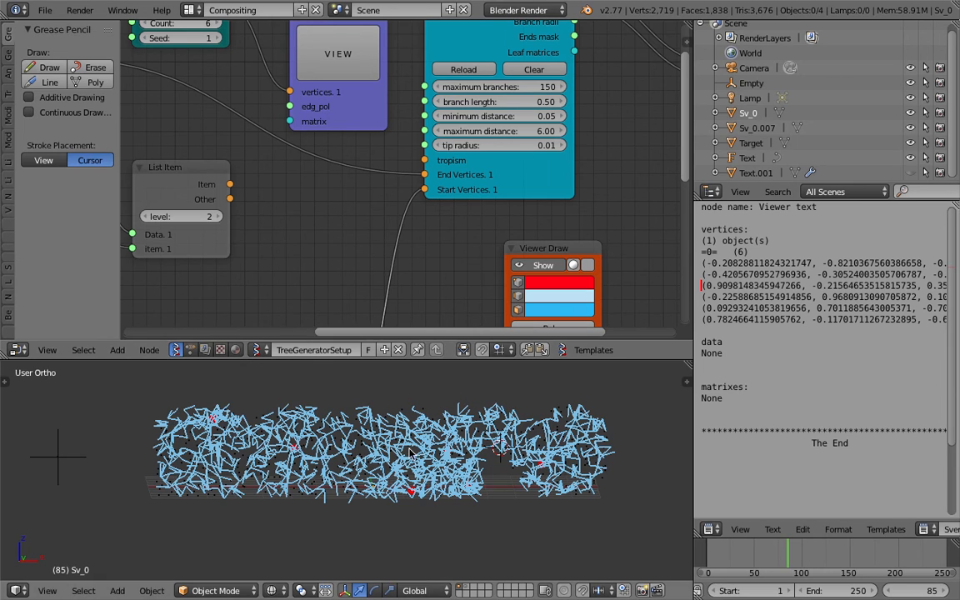
Step: Try a tree generator branch length of 0.2, followed by 0.3, and inspect the branches
click(522, 99)
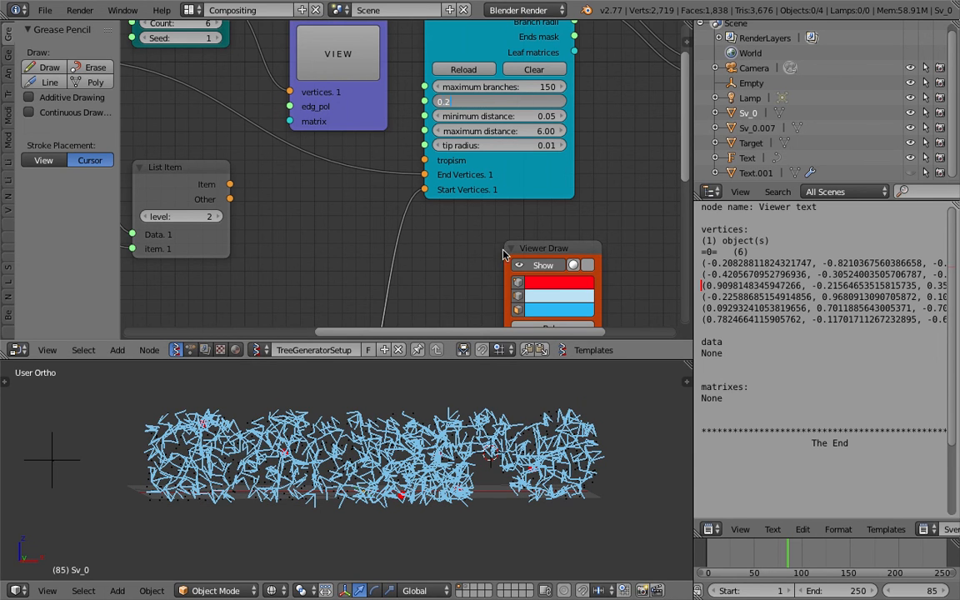
text(0.2)
key(Return)
click(500, 87)
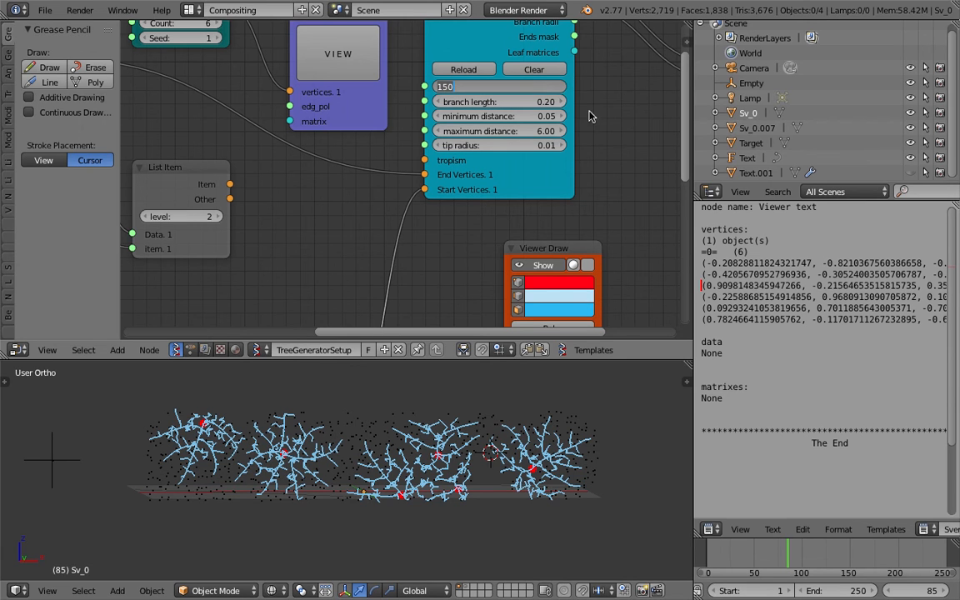
click(534, 101)
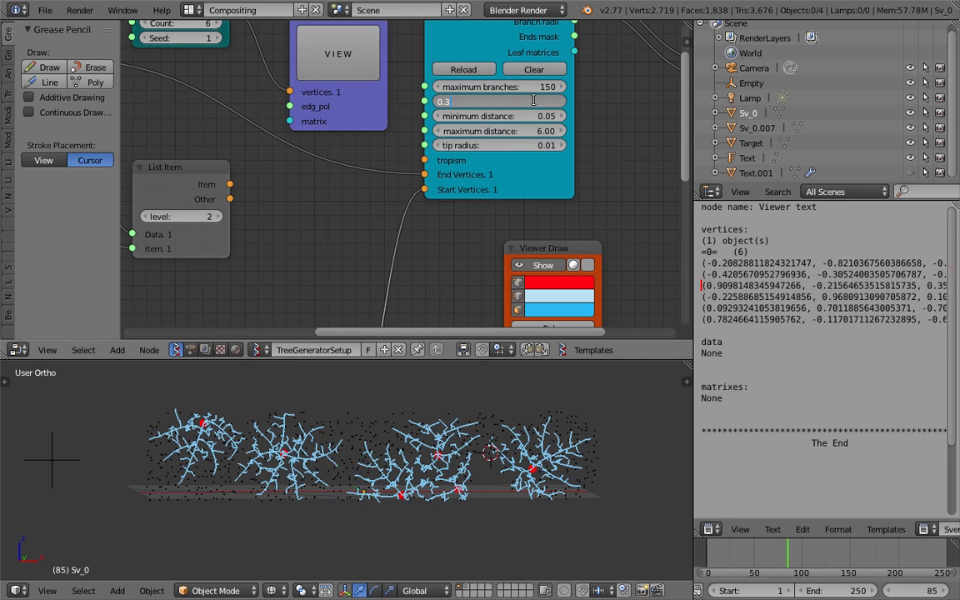
key(Return)
middle_drag(459, 476, 393, 483)
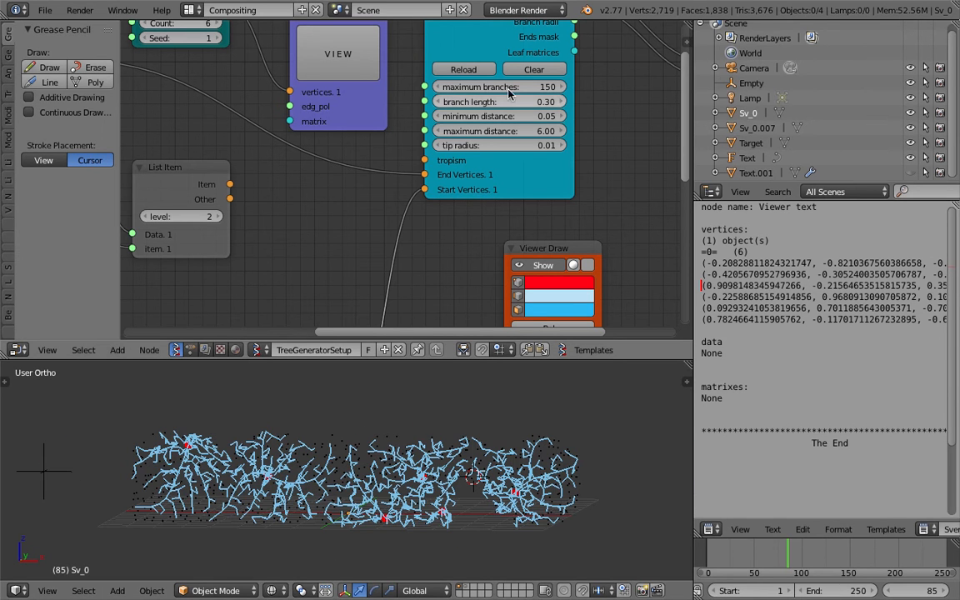
Step: Set the tree generator's maximum branches to 10 and inspect the branches
click(536, 86)
text(10)
key(Return)
middle_drag(434, 492, 443, 500)
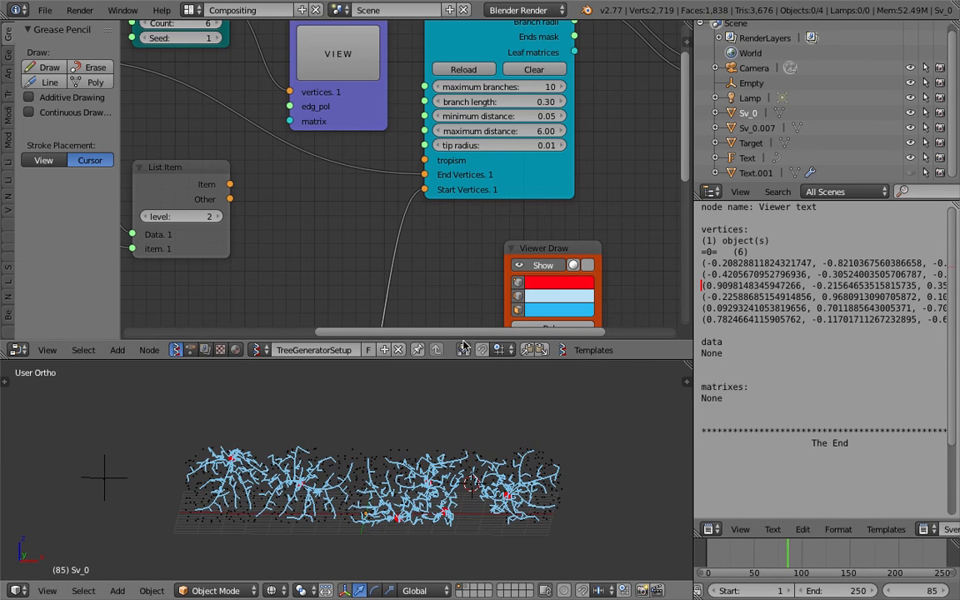
Step: Cut the link between the Randomize node's output and the tree generator's Start Vertices
scroll(451, 224, down, 6)
mouse_move(442, 240)
middle_down()
mouse_move(465, 136)
mouse_move(435, 125)
middle_up()
ctrl+drag(419, 114, 447, 145)
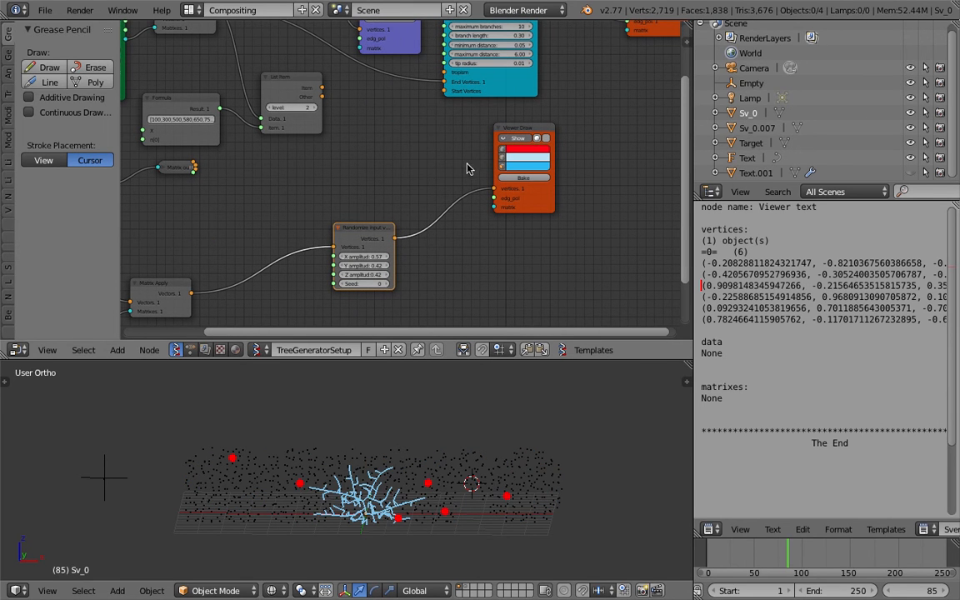
Step: Delete the start-point nodes: Viewer Draw, Randomize, Matrix Apply and the Objects In node that loads Sv_0
click(527, 134)
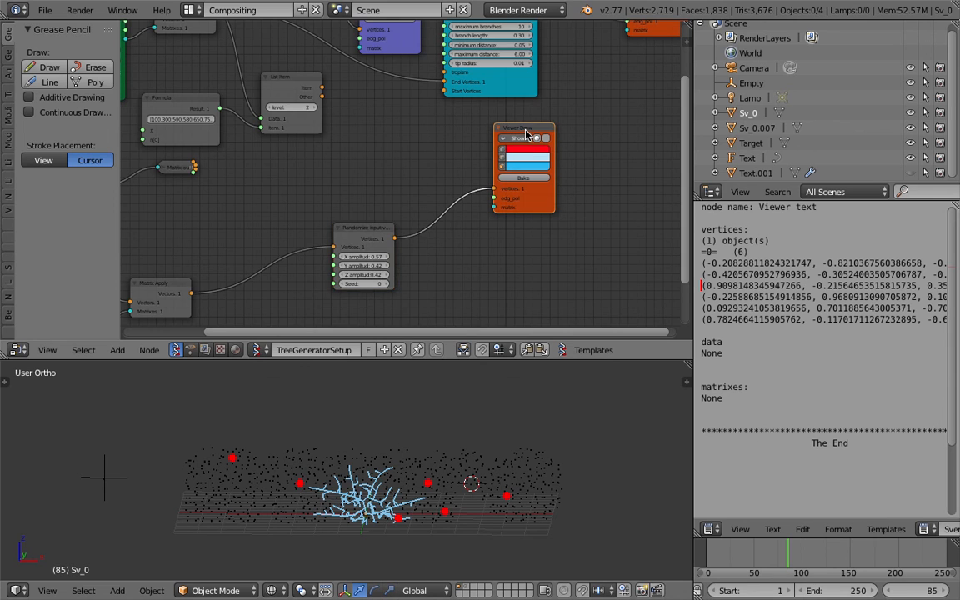
key(x)
scroll(501, 150, down, 1)
middle_drag(452, 176, 527, 158)
click(461, 201)
key(x)
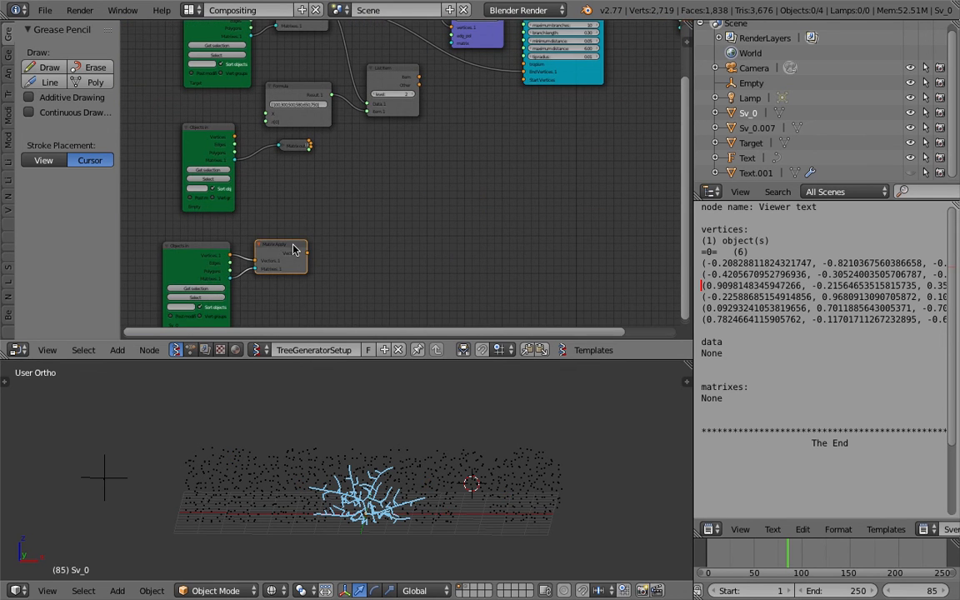
click(292, 245)
key(x)
click(230, 251)
key(x)
middle_drag(245, 250, 284, 234)
middle_drag(414, 480, 418, 461)
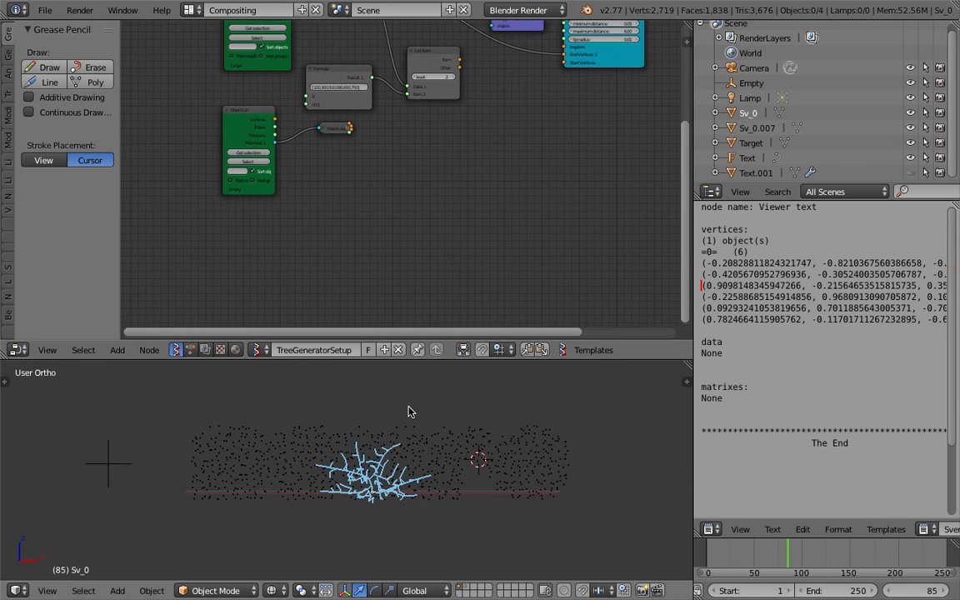
Step: Select the Empty and connect its Matrix out node to the tree generator's Start Vertices
click(772, 547)
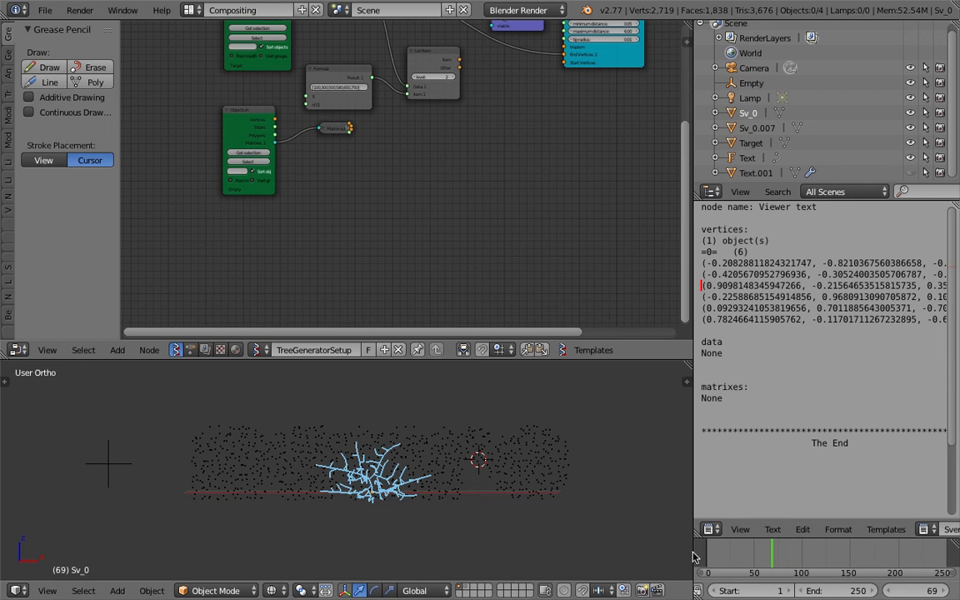
middle_drag(343, 432, 330, 435)
right_click(133, 459)
middle_drag(319, 180, 316, 285)
scroll(334, 267, up, 2)
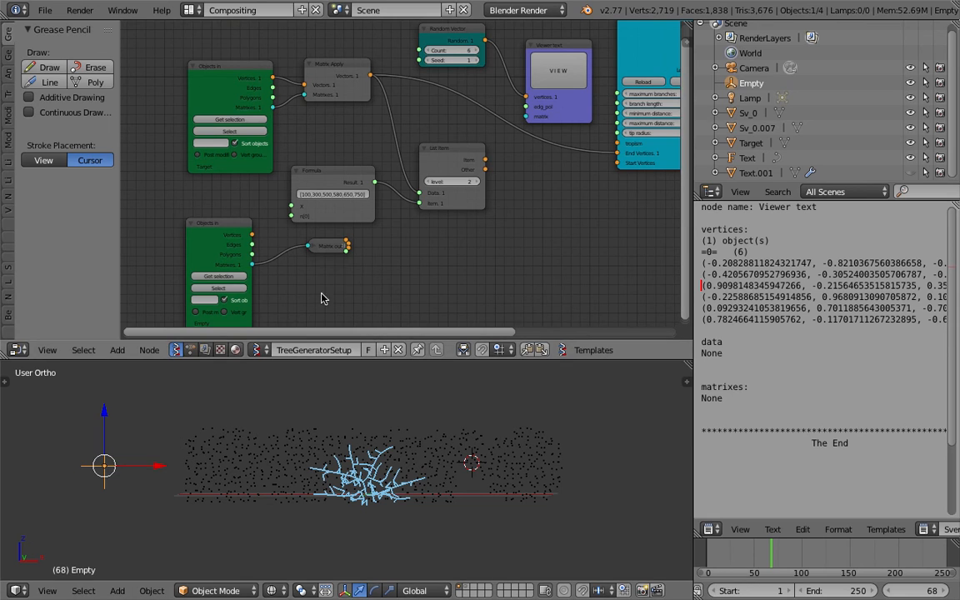
drag(347, 246, 619, 162)
Step: Move the Empty in stages to the start of the point cloud and set the current frame to 62
key(g)
click(353, 436)
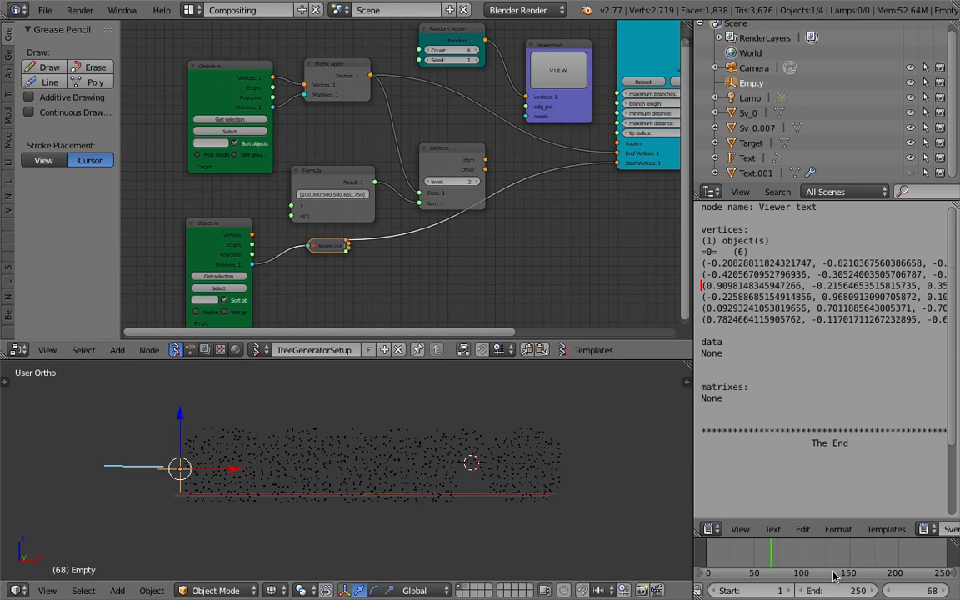
middle_drag(279, 461, 189, 467)
key(g)
click(212, 487)
click(827, 562)
middle_drag(279, 491, 292, 438)
middle_drag(291, 438, 216, 433)
key(g)
click(188, 482)
click(765, 559)
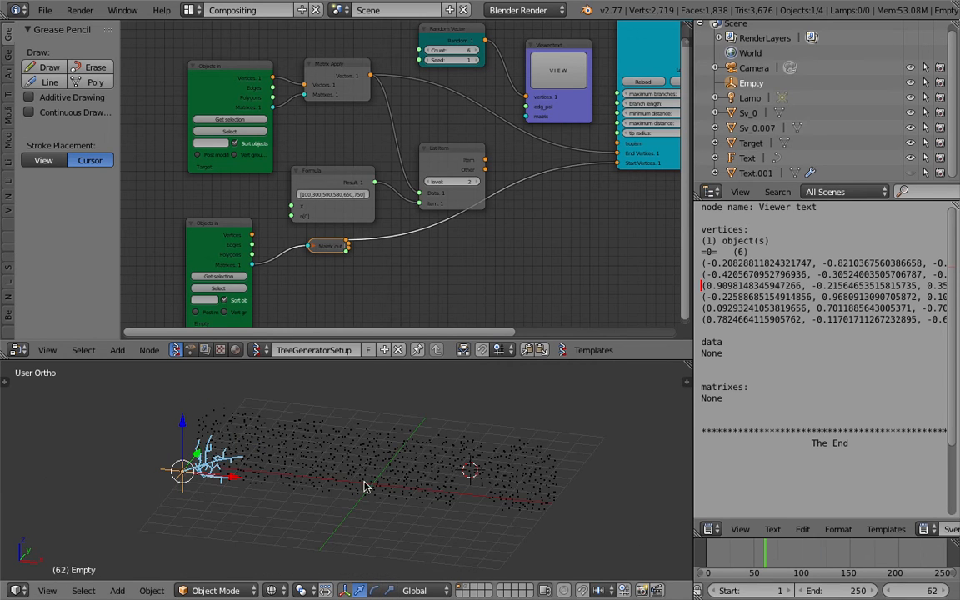
Step: In front view, move the Empty inside the first part of the point cloud and set the current frame to 49
middle_drag(246, 466, 279, 435)
click(46, 590)
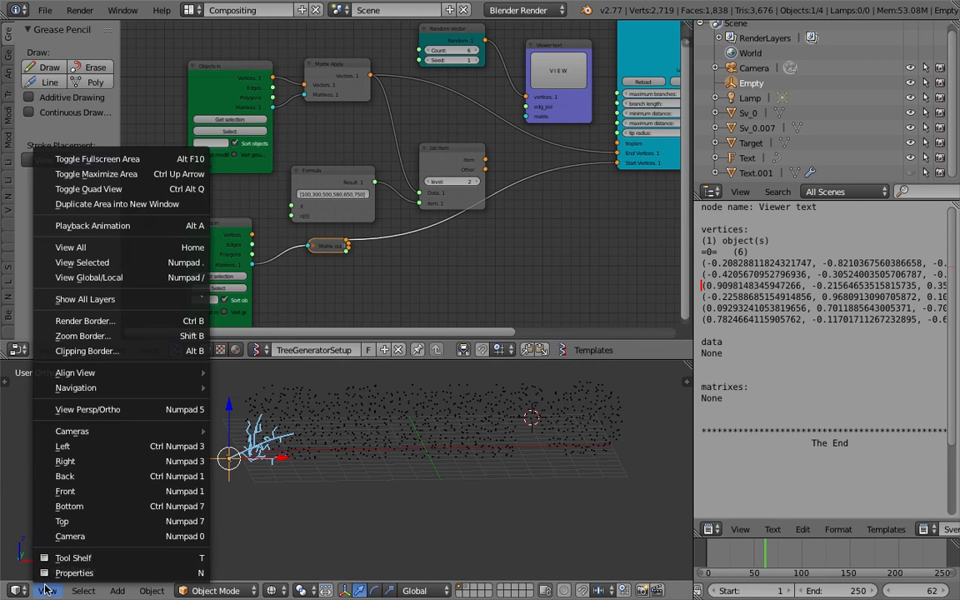
click(131, 490)
scroll(171, 475, up, 2)
key(g)
click(241, 418)
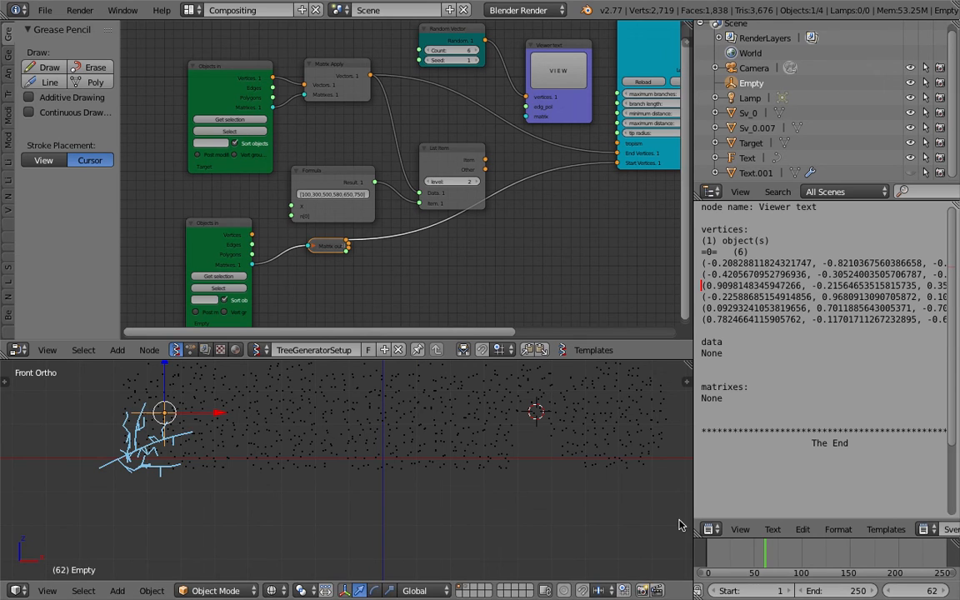
click(753, 558)
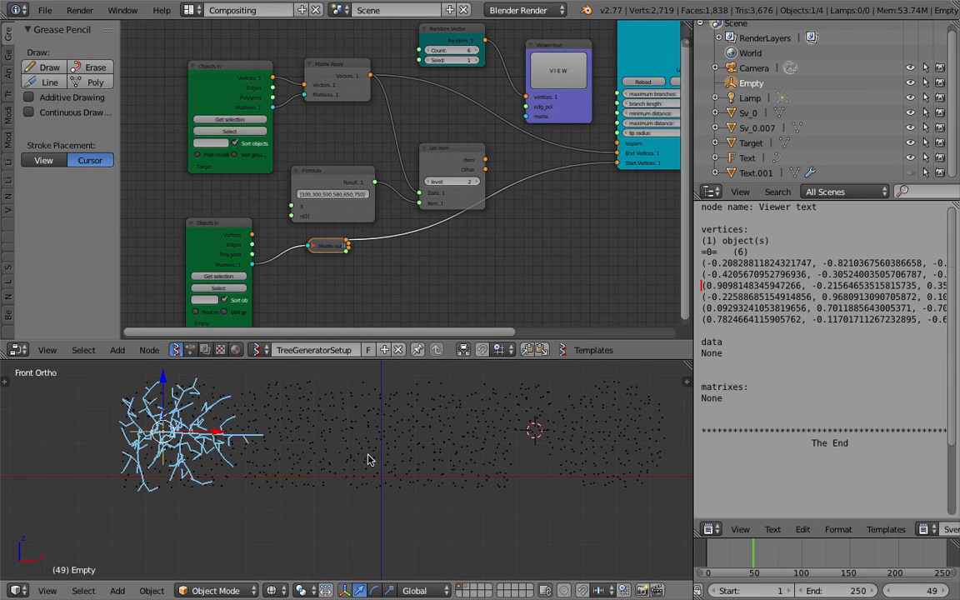
Step: Set the tree generator's maximum branches to 50 and its branch length to 0.1
middle_drag(524, 262, 358, 290)
scroll(461, 210, up, 3)
middle_drag(461, 210, 379, 271)
scroll(435, 167, up, 3)
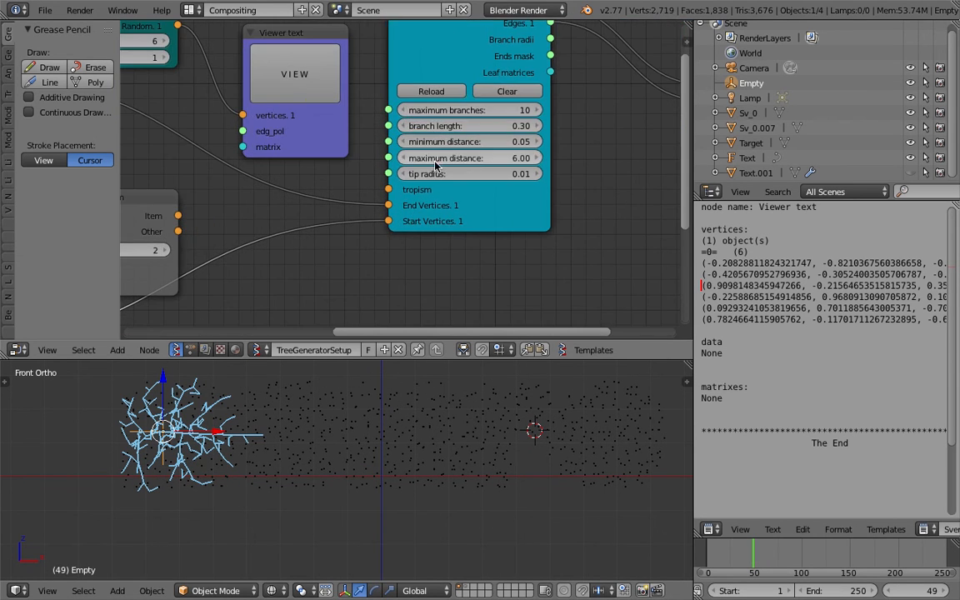
click(485, 115)
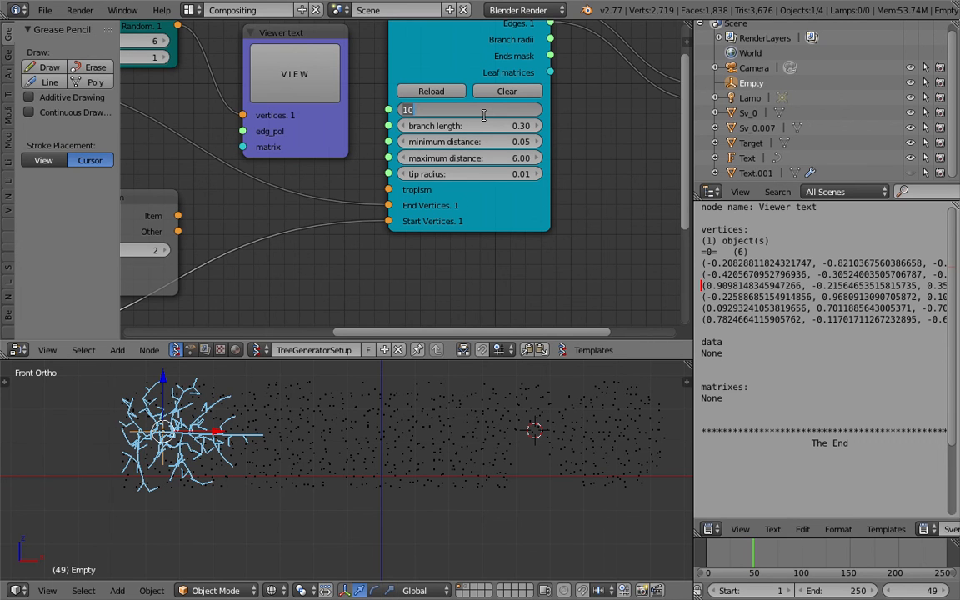
text(50)
click(498, 127)
text(0)
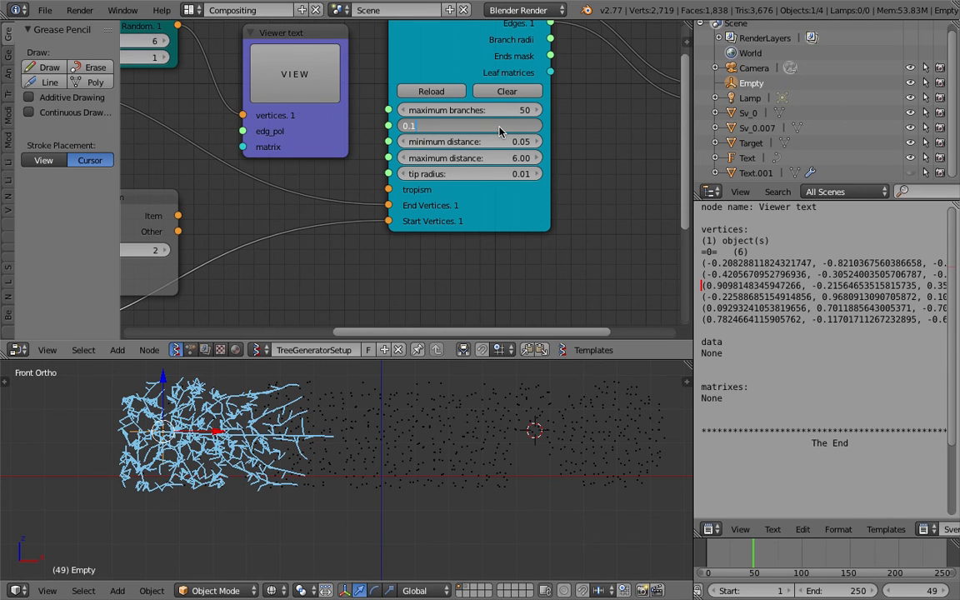
text(.1)
key(Return)
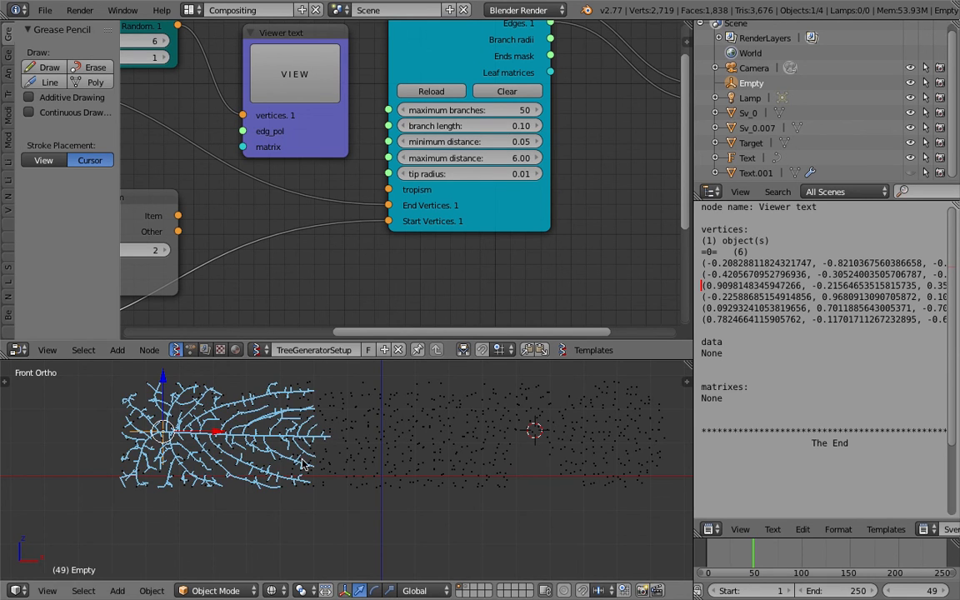
Step: Save the file and inspect the regrown branches around the Empty from close up and from other angles
scroll(300, 458, down, 1)
key(ctrl+s)
mouse_move(299, 457)
shift+middle_down()
mouse_move(226, 469)
mouse_move(212, 487)
mouse_move(190, 481)
mouse_move(253, 457)
mouse_move(231, 464)
mouse_move(297, 475)
shift+middle_up()
click(272, 468)
scroll(255, 454, up, 2)
scroll(230, 462, up, 2)
middle_drag(536, 491, 271, 472)
scroll(444, 481, down, 2)
scroll(381, 463, down, 1)
middle_drag(381, 463, 284, 480)
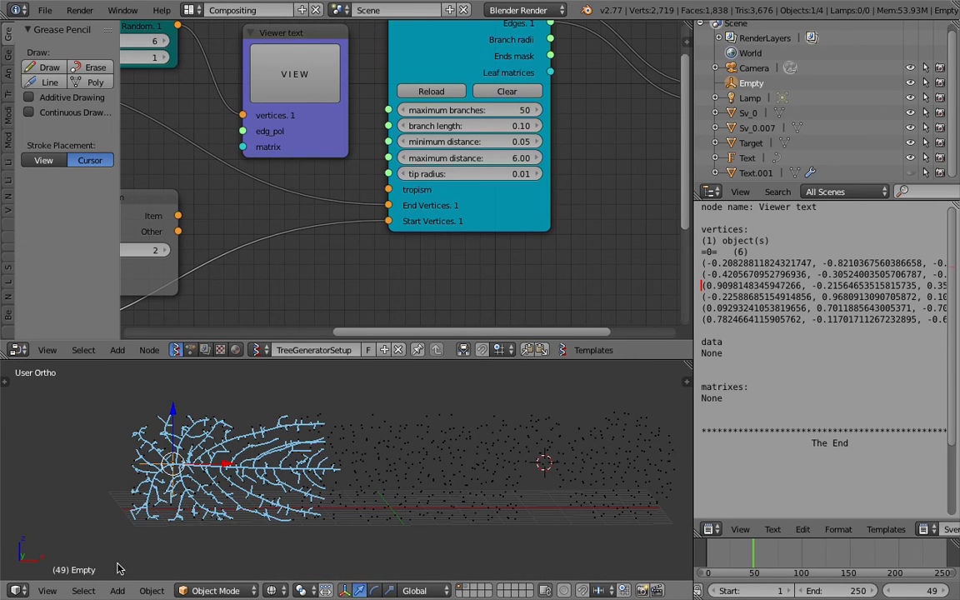
Step: In front view, shift the Empty slightly downwards and reload the tree generator node
click(47, 591)
click(87, 493)
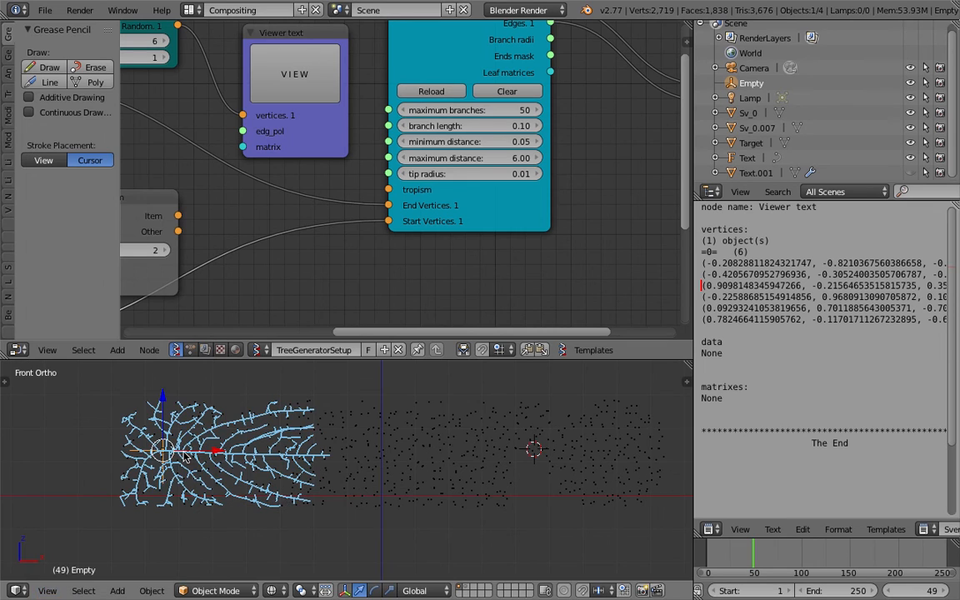
click(458, 94)
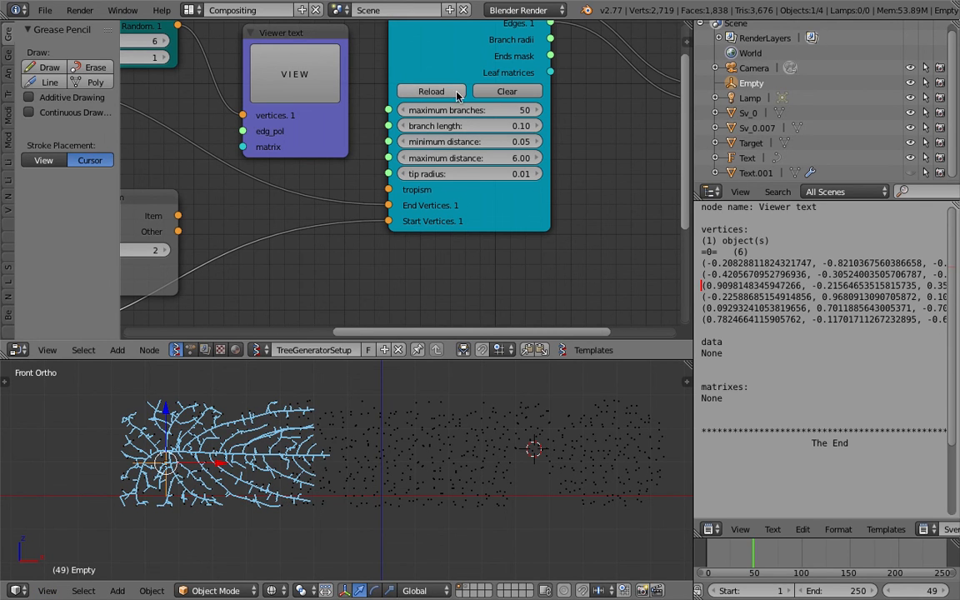
Step: Set the current frame to 66 to regrow the branches and save the file
click(769, 558)
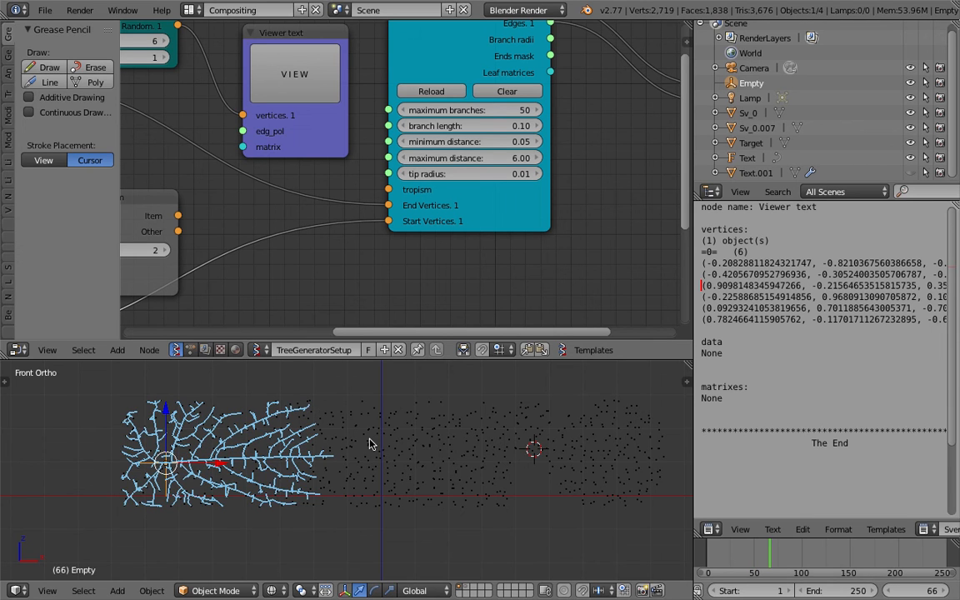
scroll(370, 443, down, 3)
shift+middle_drag(370, 440, 341, 447)
key(ctrl+s)
click(312, 450)
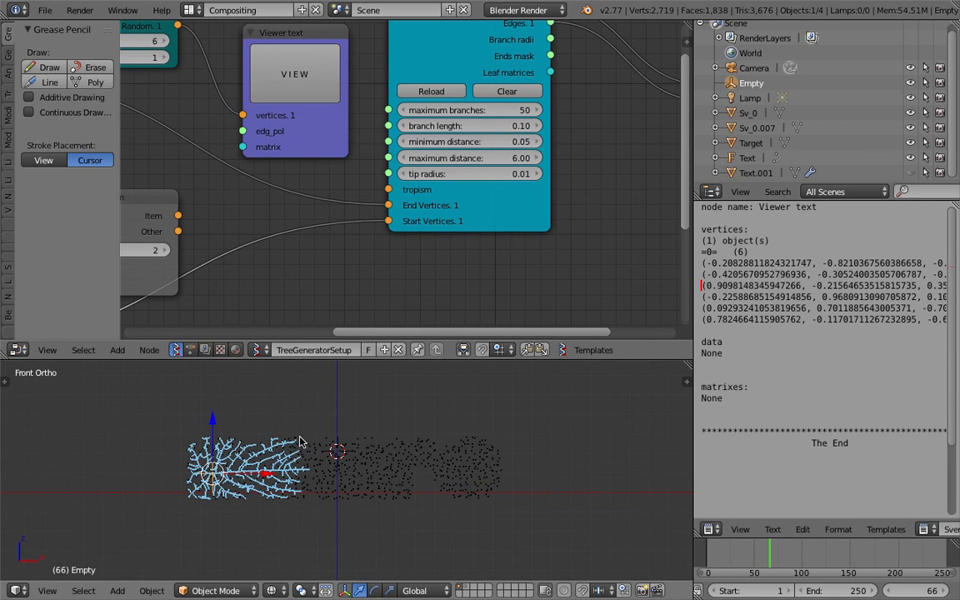
Step: Delete the Viewer text node and the Random Vector node from the node tree
middle_drag(372, 142, 408, 181)
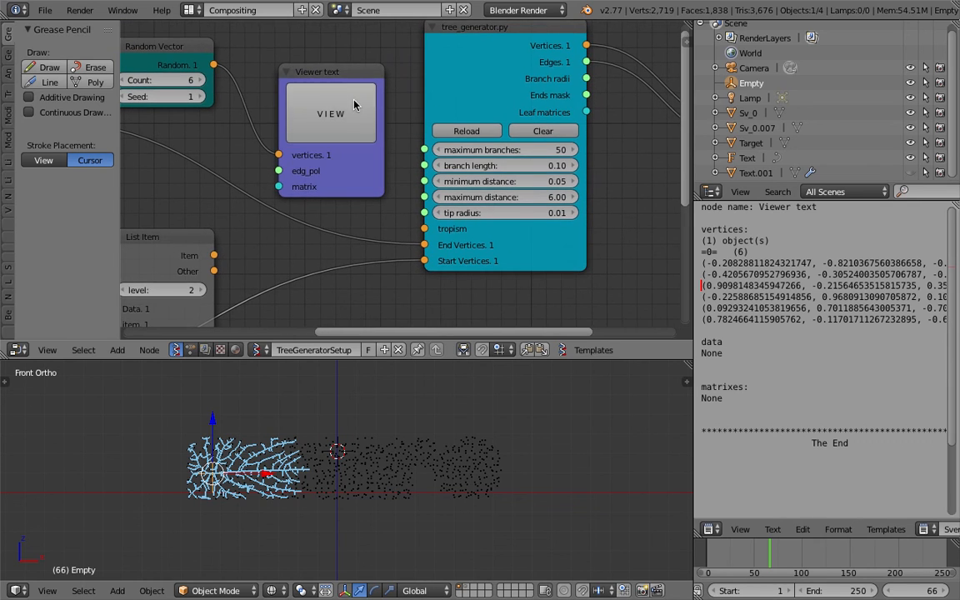
drag(323, 77, 283, 39)
middle_drag(289, 52, 323, 77)
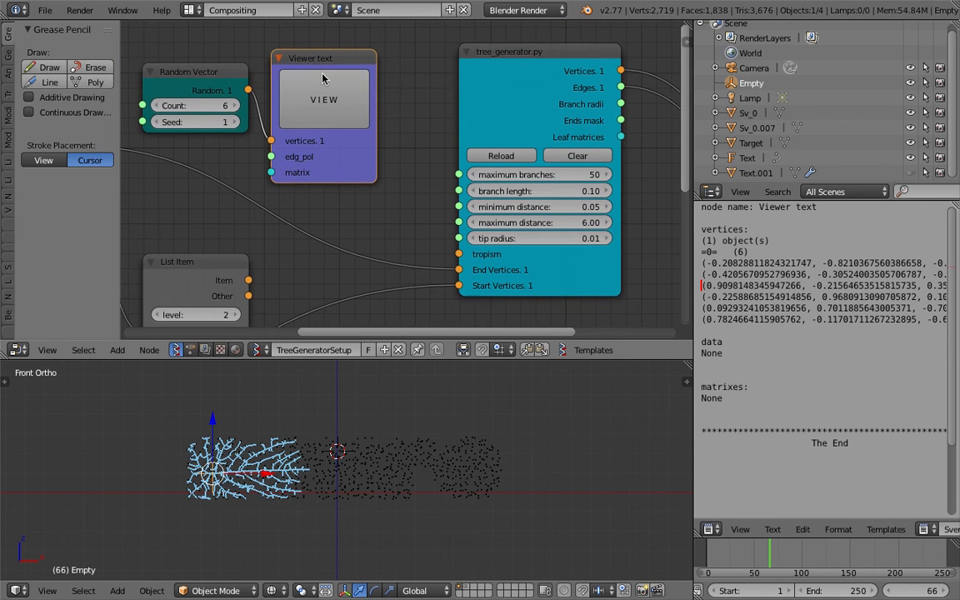
key(x)
click(218, 73)
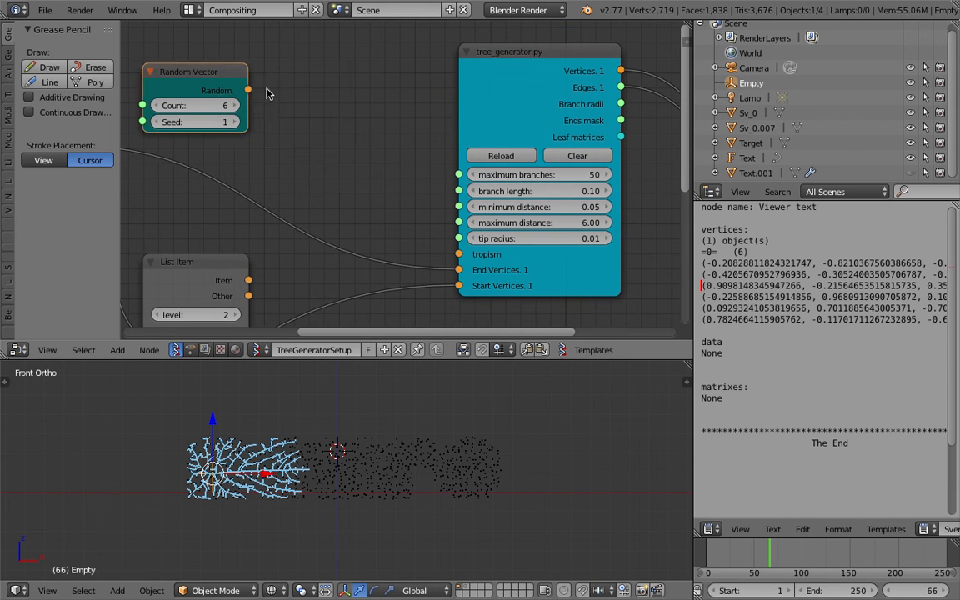
key(x)
Step: Add a Vector in node beside the tree generator and set its Z value to -0.6
key(shift+a)
click(289, 100)
text(vec)
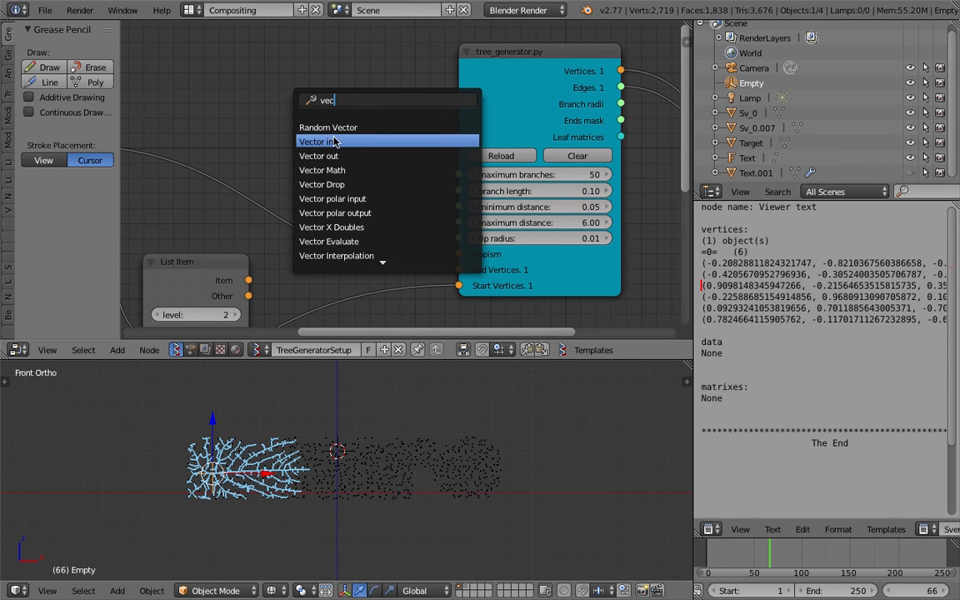
click(334, 142)
click(327, 160)
click(326, 171)
text(-0.6)
key(Return)
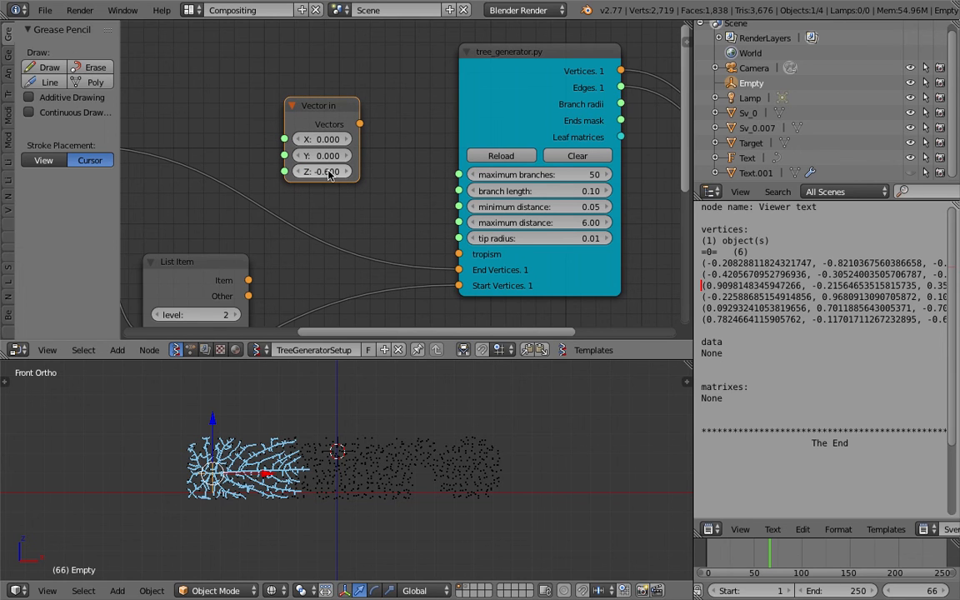
Step: Connect the Vector in output to the tree generator's tropism input and set the current frame to 37
drag(360, 124, 456, 262)
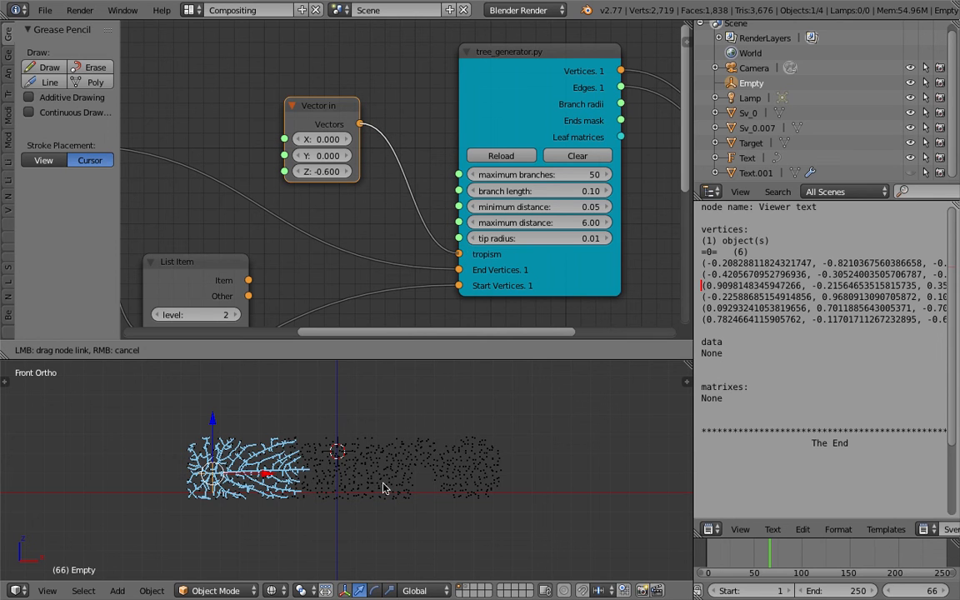
scroll(334, 485, up, 3)
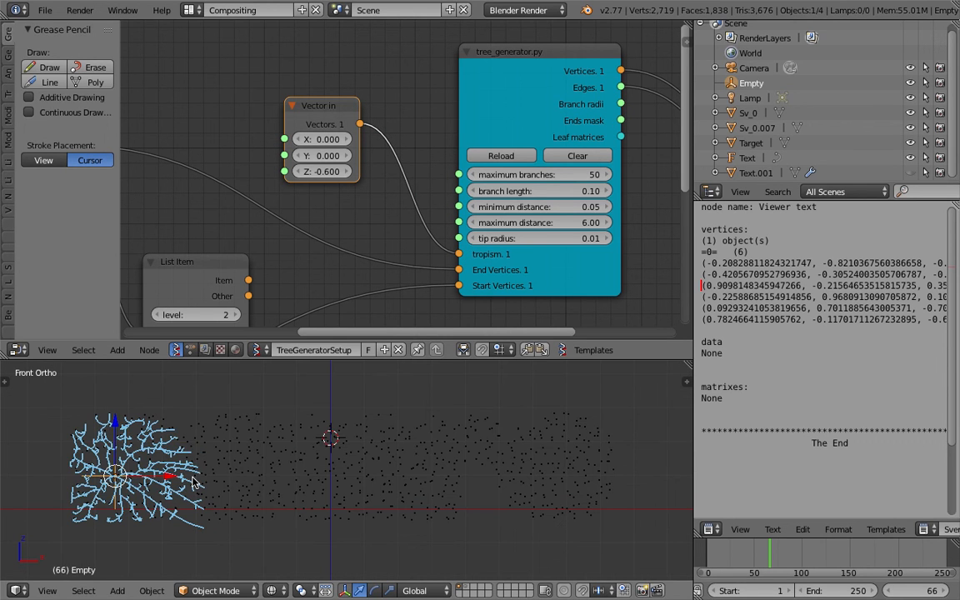
shift+middle_drag(173, 456, 218, 451)
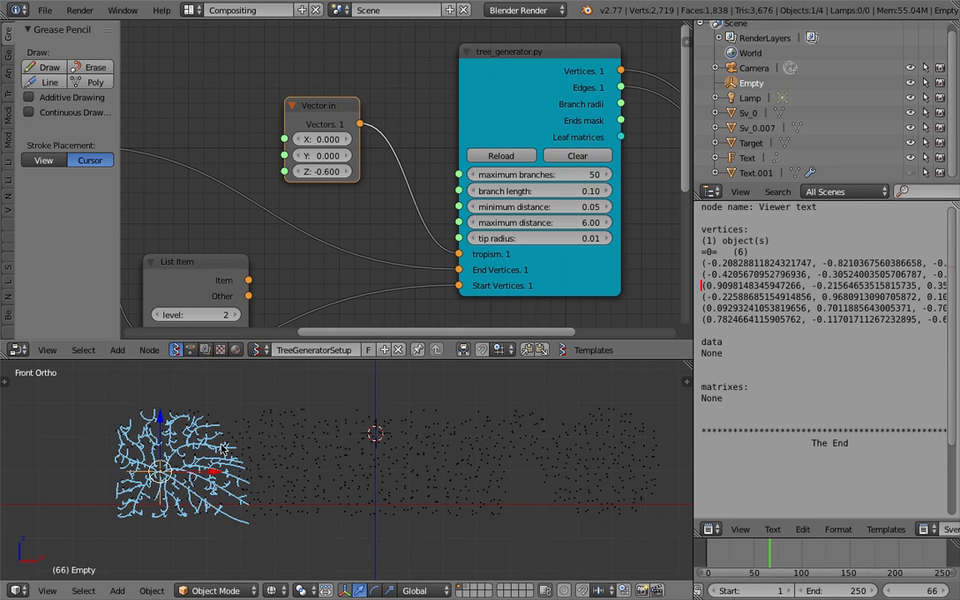
scroll(221, 463, down, 1)
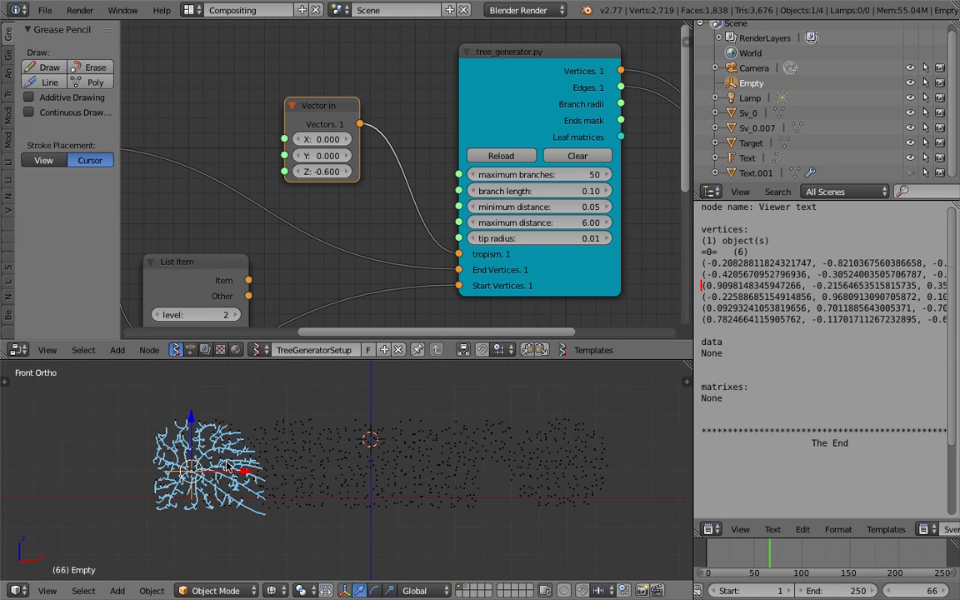
click(742, 557)
middle_drag(415, 220, 320, 243)
scroll(320, 242, down, 4)
middle_drag(515, 226, 404, 213)
key(shift+a)
click(479, 215)
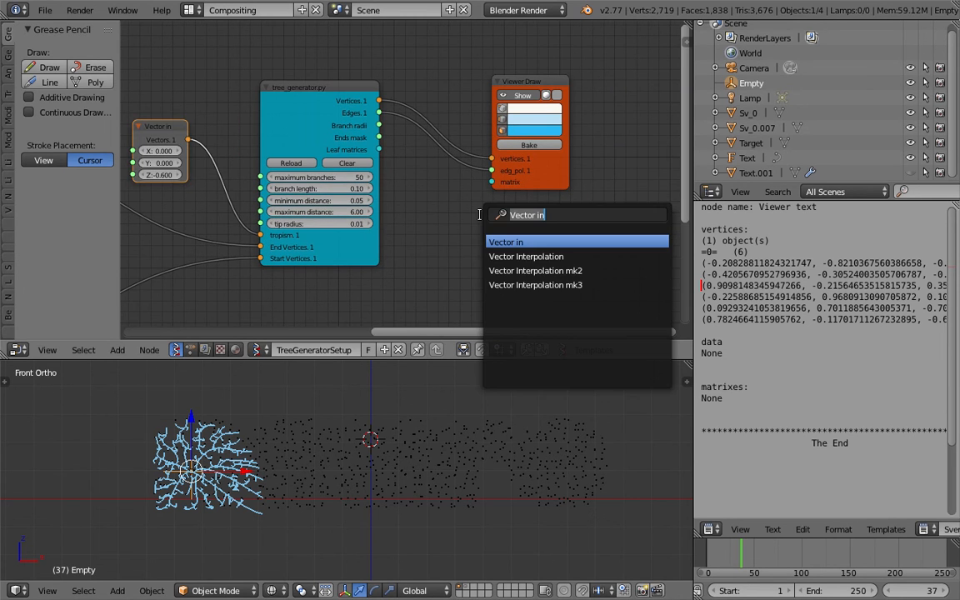
click(448, 206)
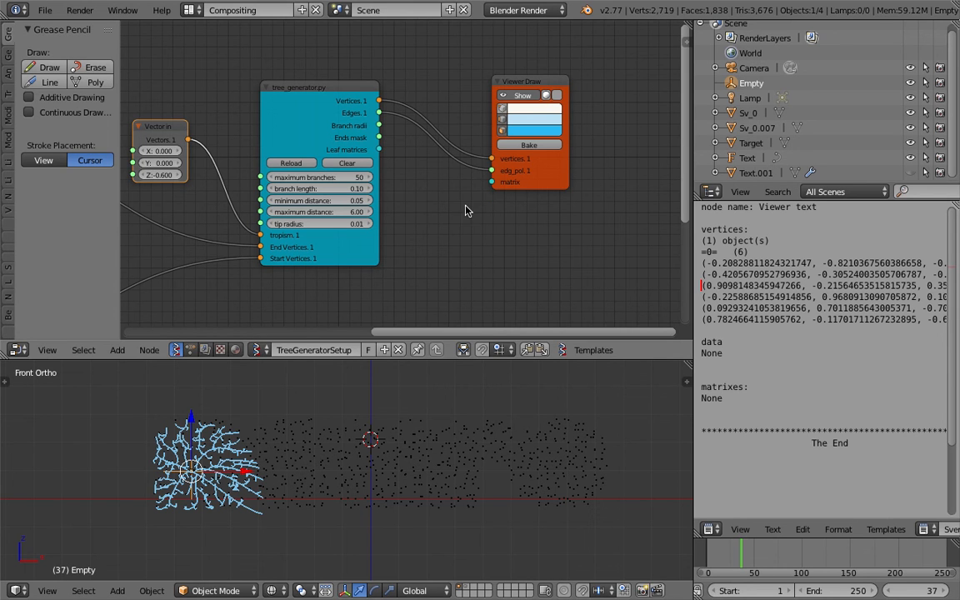
Step: Move the Viewer Draw node up and add a Skin Mesher node below and beside it
drag(534, 82, 505, 62)
key(shift+a)
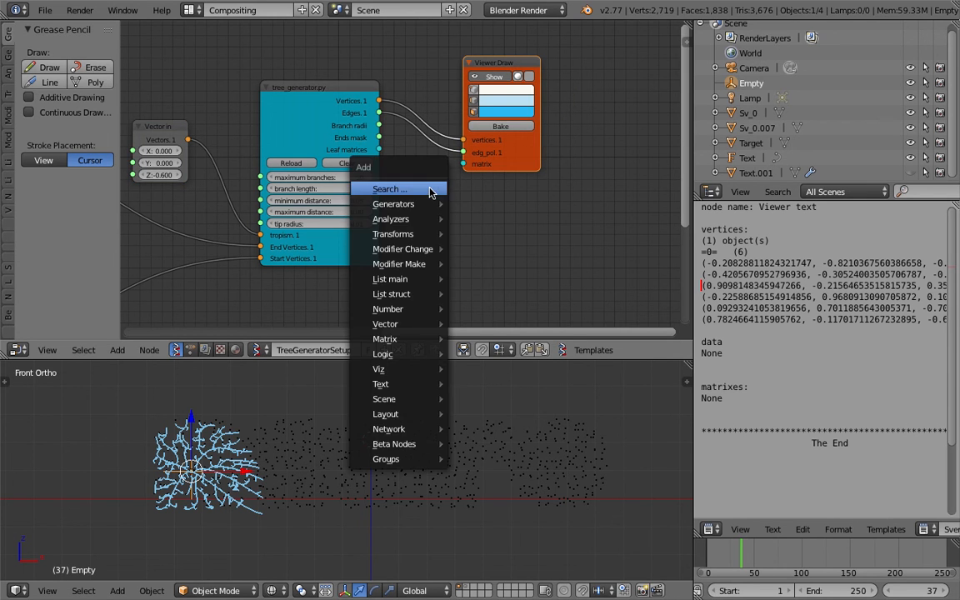
click(430, 189)
text(skin)
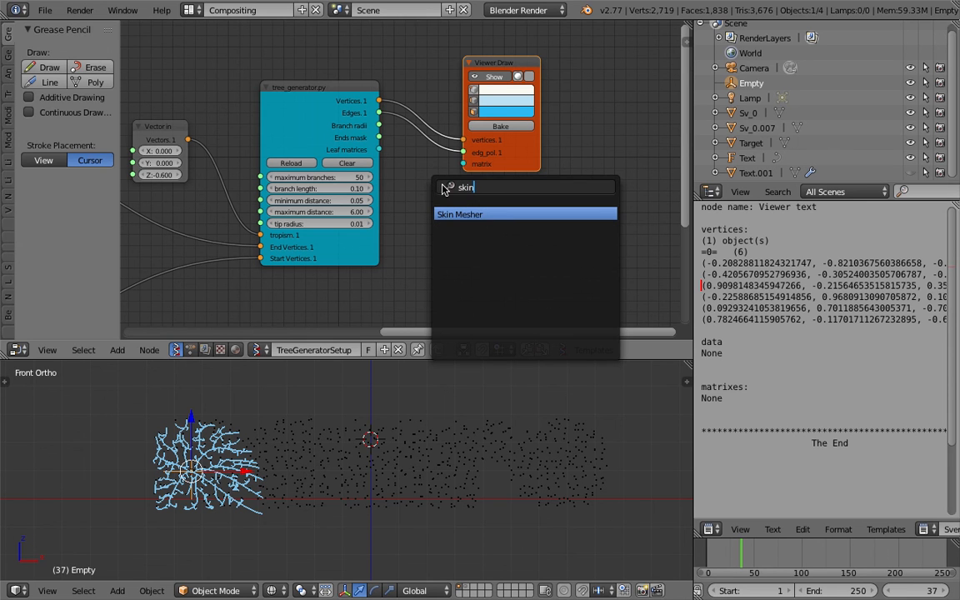
key(Return)
click(473, 188)
scroll(475, 186, down, 2)
drag(473, 182, 544, 164)
scroll(464, 188, up, 2)
middle_drag(464, 193, 448, 186)
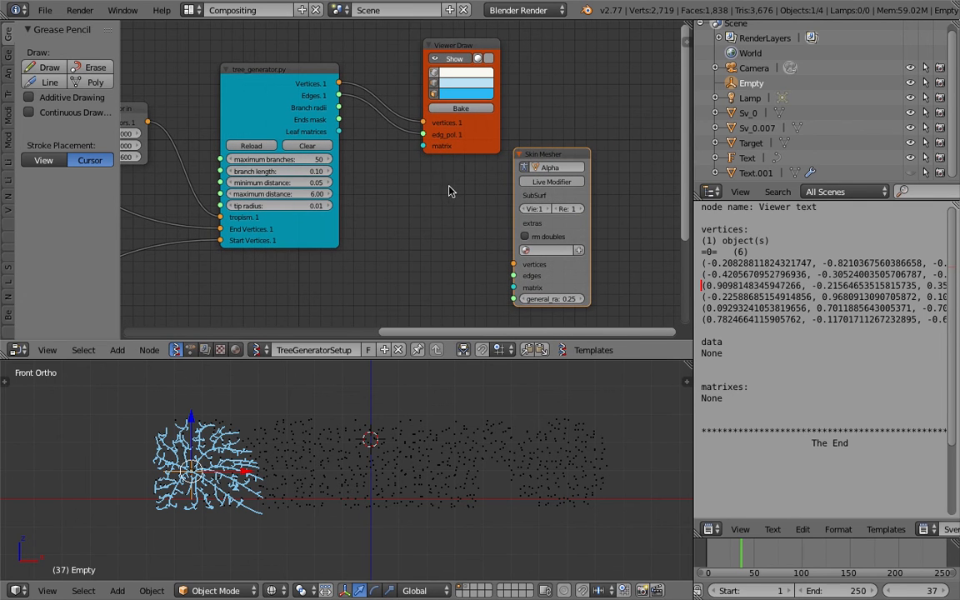
Step: Connect the tree generator's vertices, edges and branch radii to the Skin Mesher's vertices, edges and general radius inputs
drag(339, 83, 515, 267)
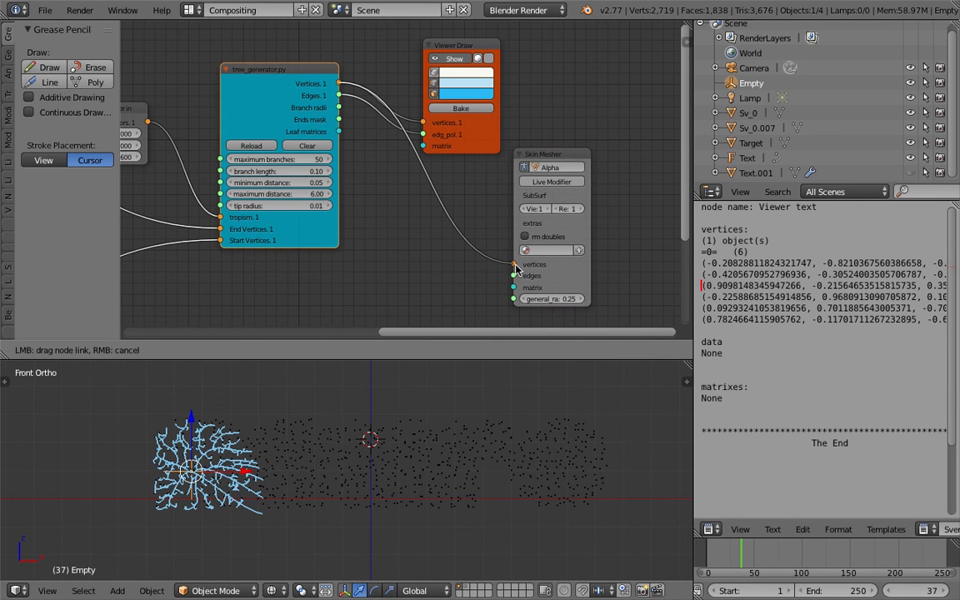
drag(339, 95, 512, 275)
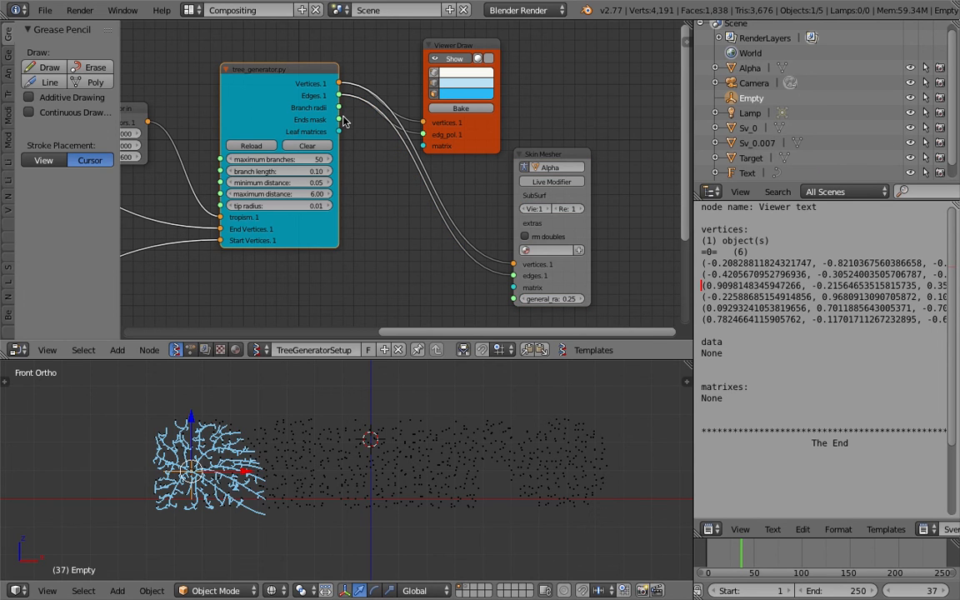
drag(340, 118, 407, 407)
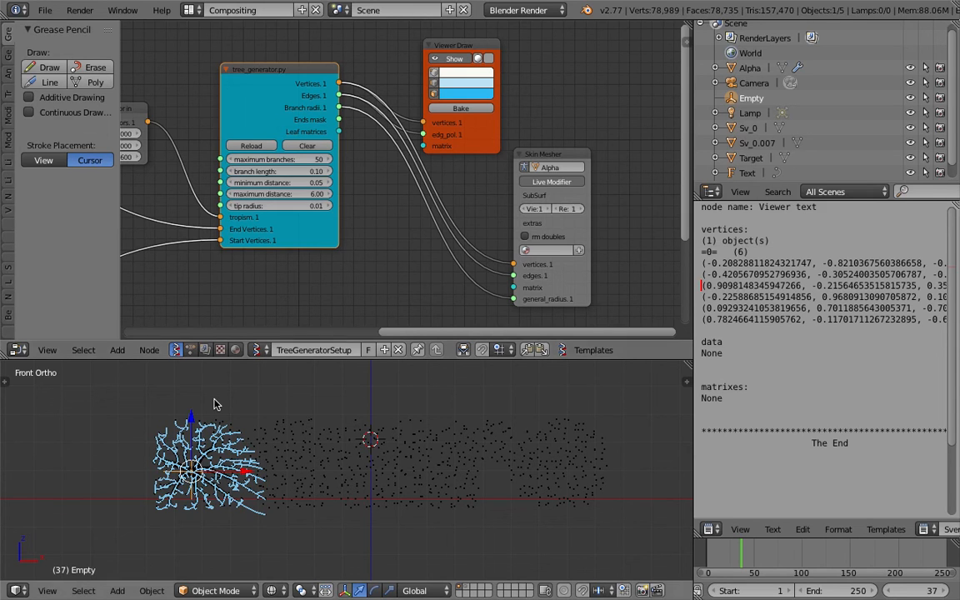
Step: Inspect the skinned branches in solid shading from an angle and return to the front view
scroll(167, 434, up, 4)
middle_drag(303, 475, 267, 494)
click(48, 591)
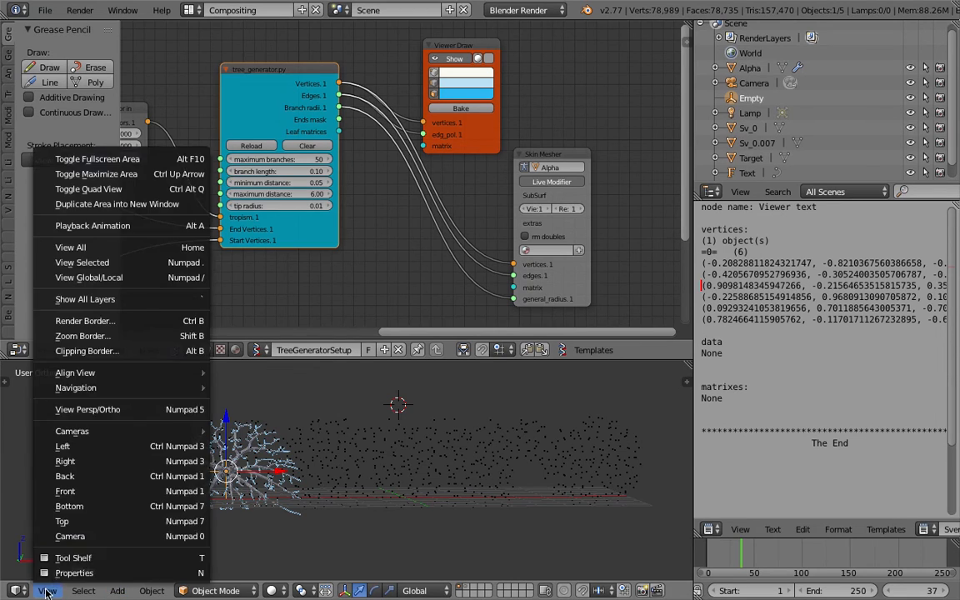
click(50, 491)
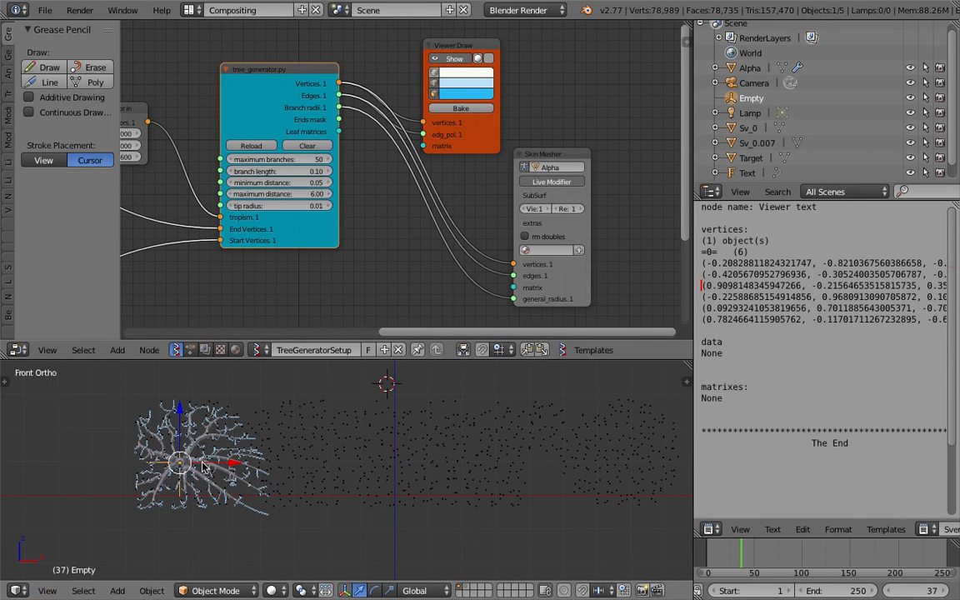
Step: Reapply the Skin Mesher's live modifier and check the branches around the Empty from close up
click(534, 185)
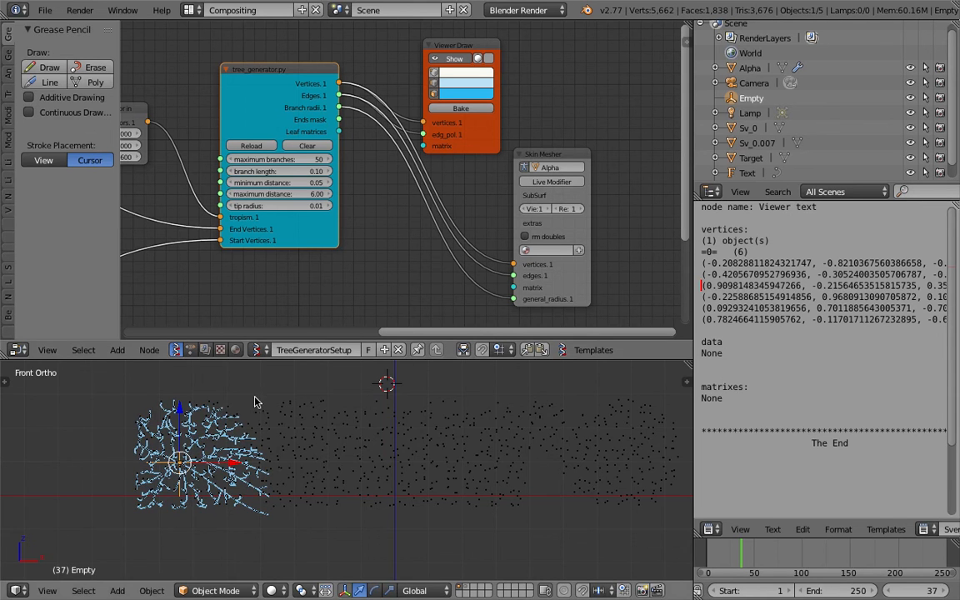
scroll(257, 397, up, 5)
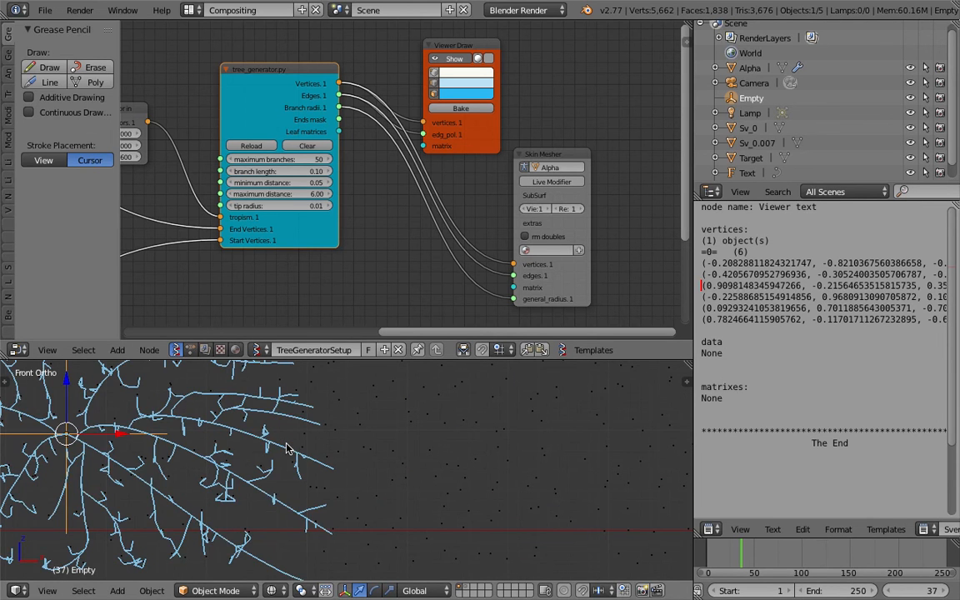
scroll(286, 449, down, 3)
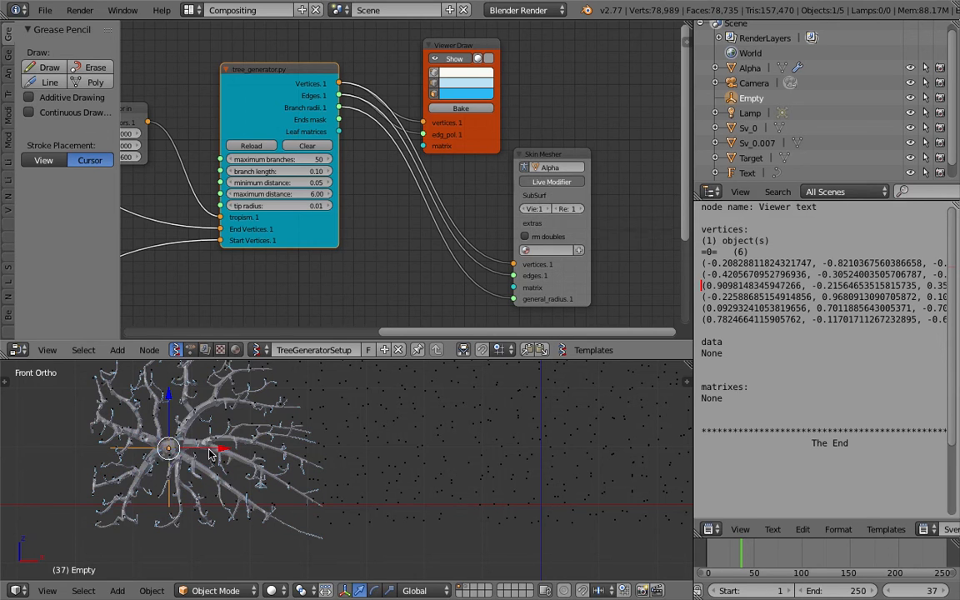
Step: Duplicate the skinned mesh Alpha in place, keeping its position, and reapply the Skin Mesher's live modifier
right_click(183, 379)
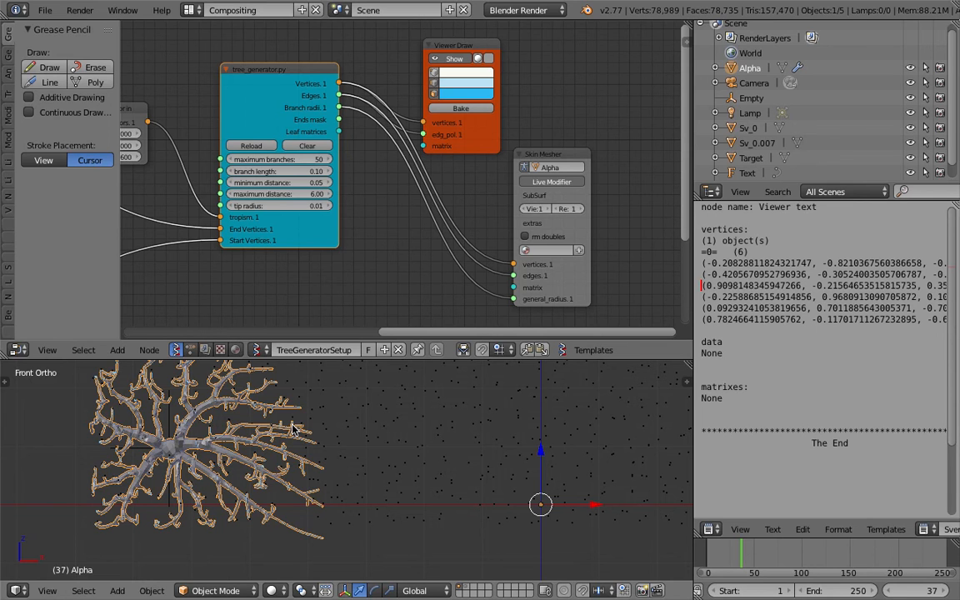
key(shift+d)
key(x)
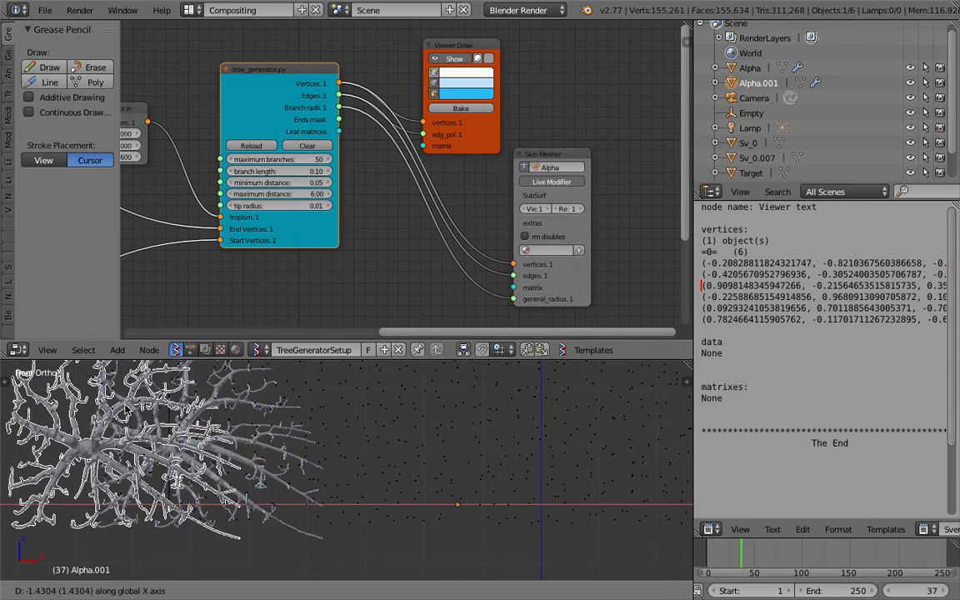
click(238, 425)
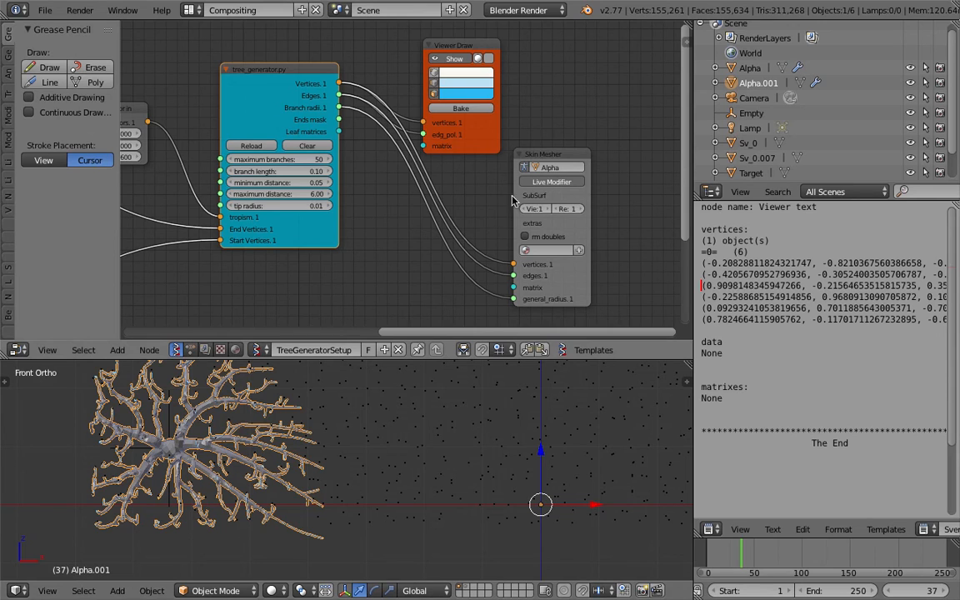
click(552, 183)
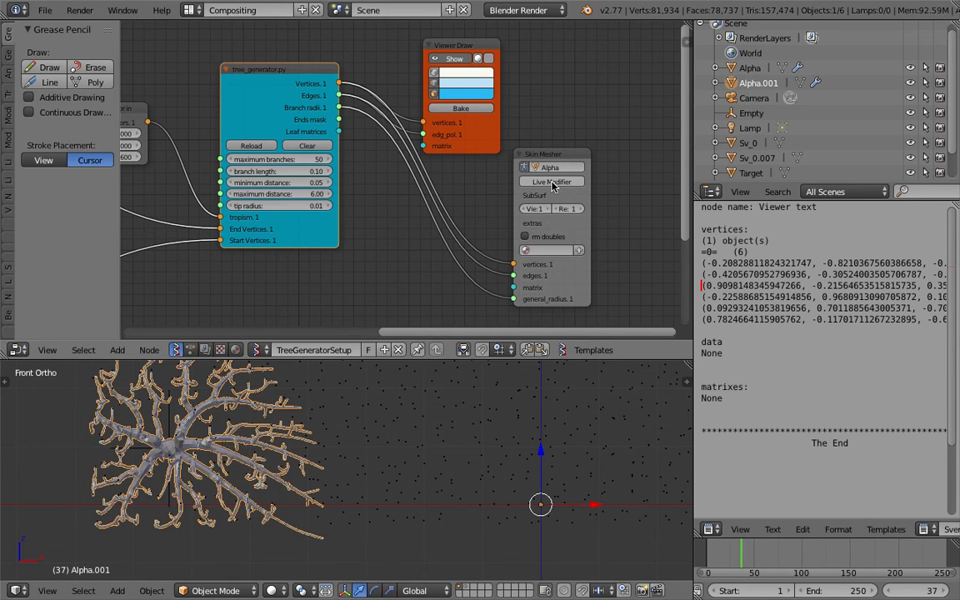
Step: Select the Empty and move it along the point cloud, past the first skinned tree, into the next part of the text
right_click(168, 421)
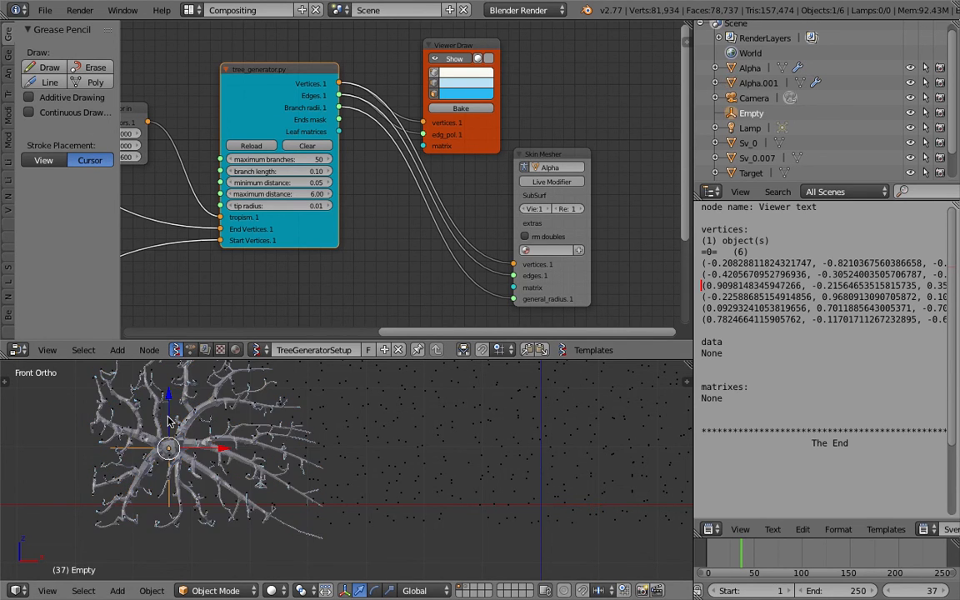
key(g)
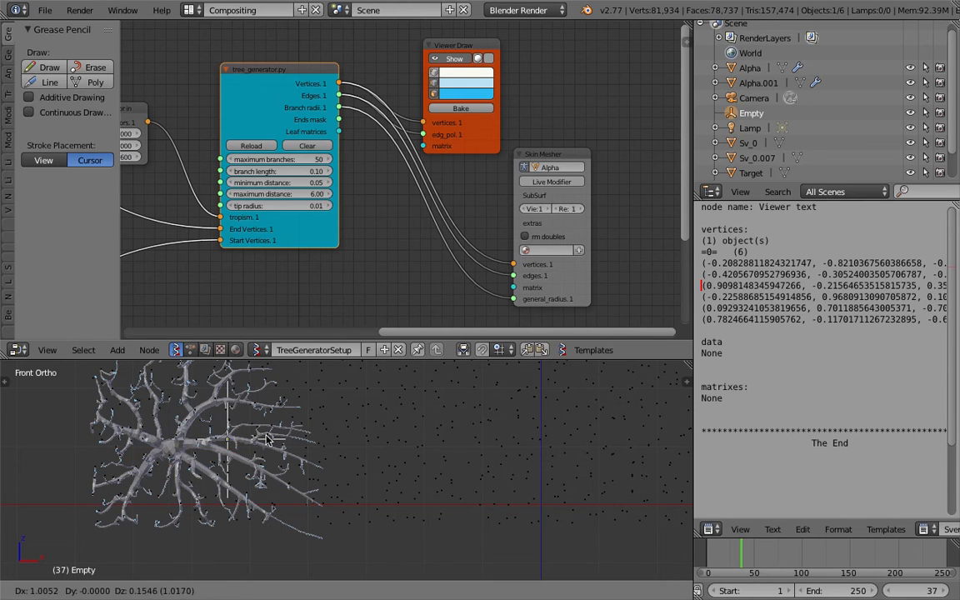
click(473, 451)
scroll(473, 450, down, 4)
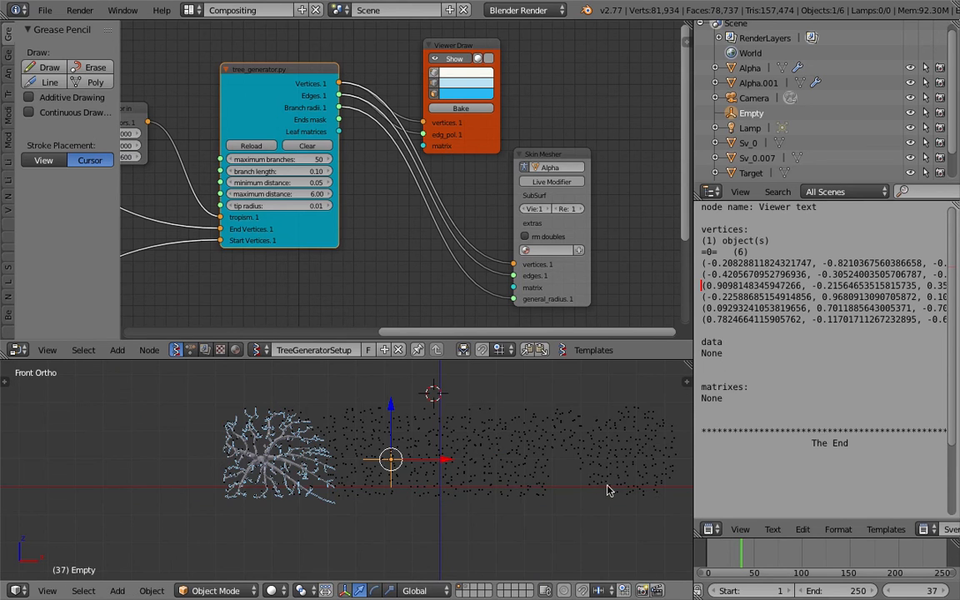
scroll(534, 471, down, 2)
key(g)
click(428, 444)
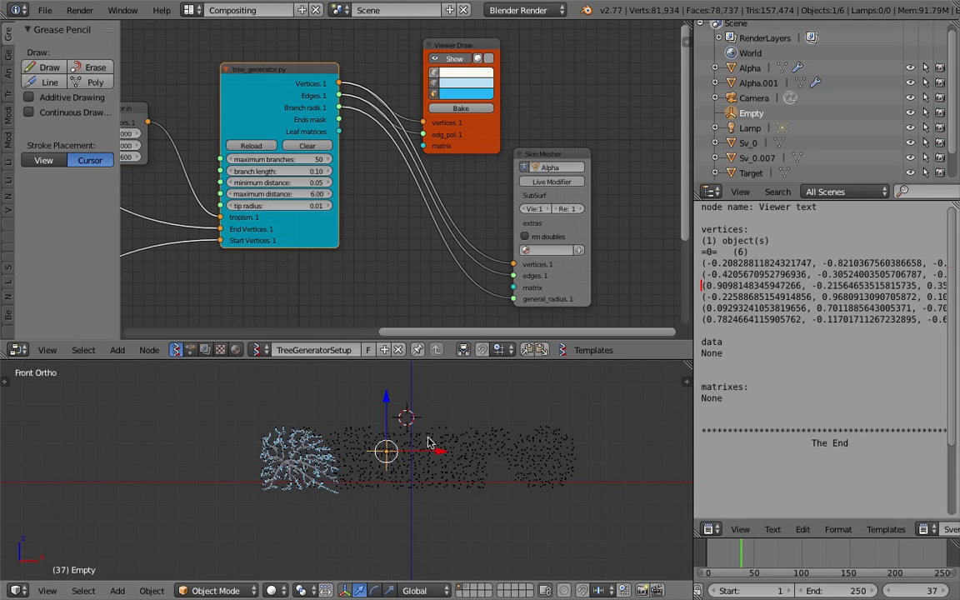
Step: Set the current frame to 47 and inspect the regrown branches beside the skinned copy from an angle
click(751, 555)
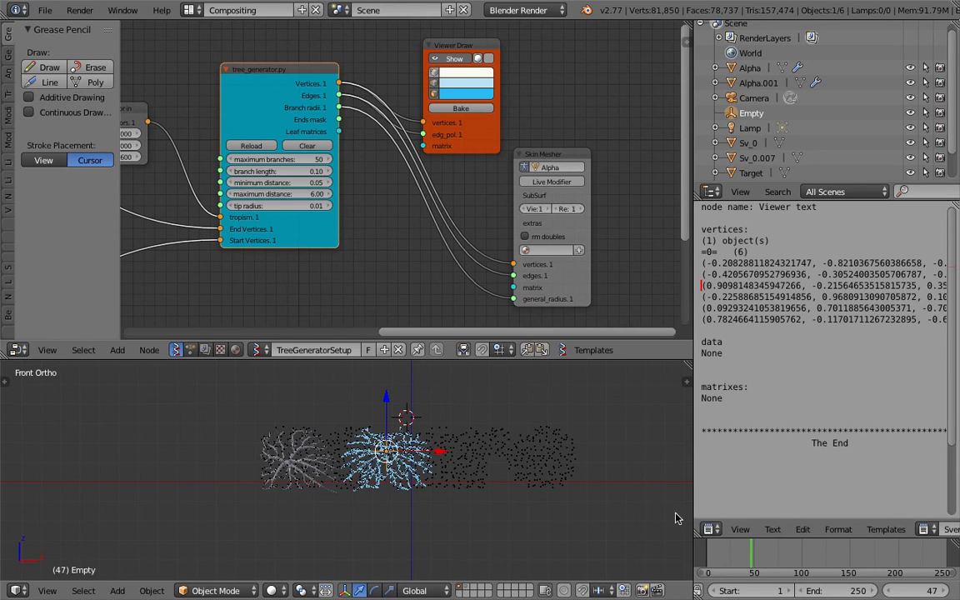
middle_drag(376, 423, 406, 472)
scroll(406, 472, up, 10)
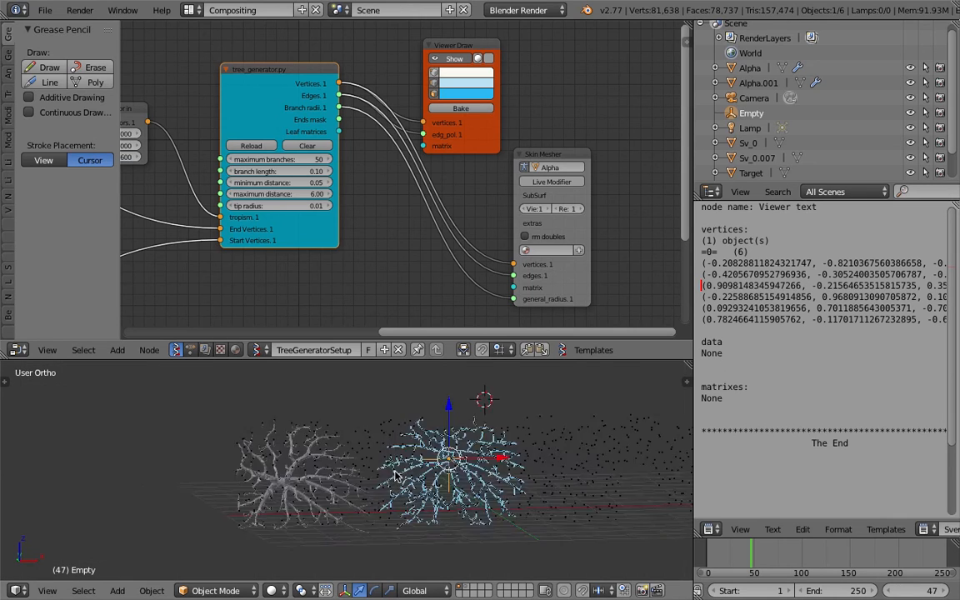
scroll(396, 477, down, 10)
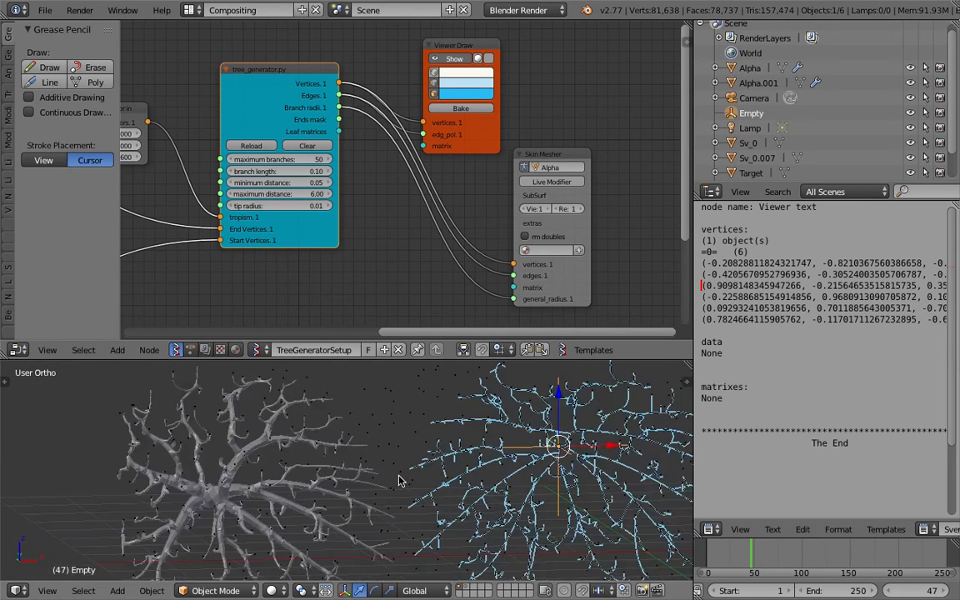
Step: Save the current file and select the skinned copy Alpha.001 beside the regrown branches
click(45, 10)
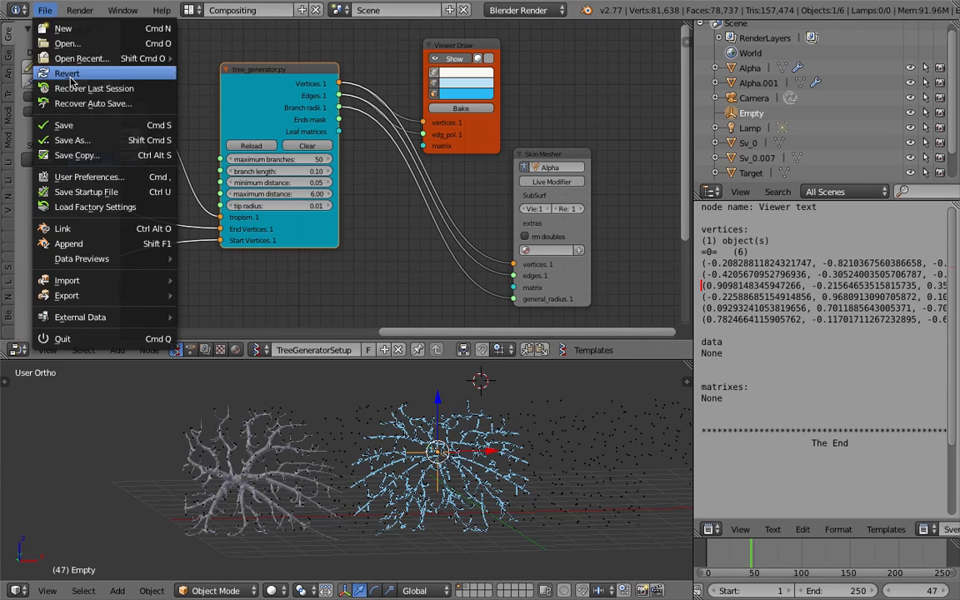
click(79, 125)
middle_drag(577, 486, 542, 469)
scroll(533, 469, up, 3)
middle_drag(336, 441, 351, 438)
scroll(350, 438, up, 2)
scroll(351, 442, up, 5)
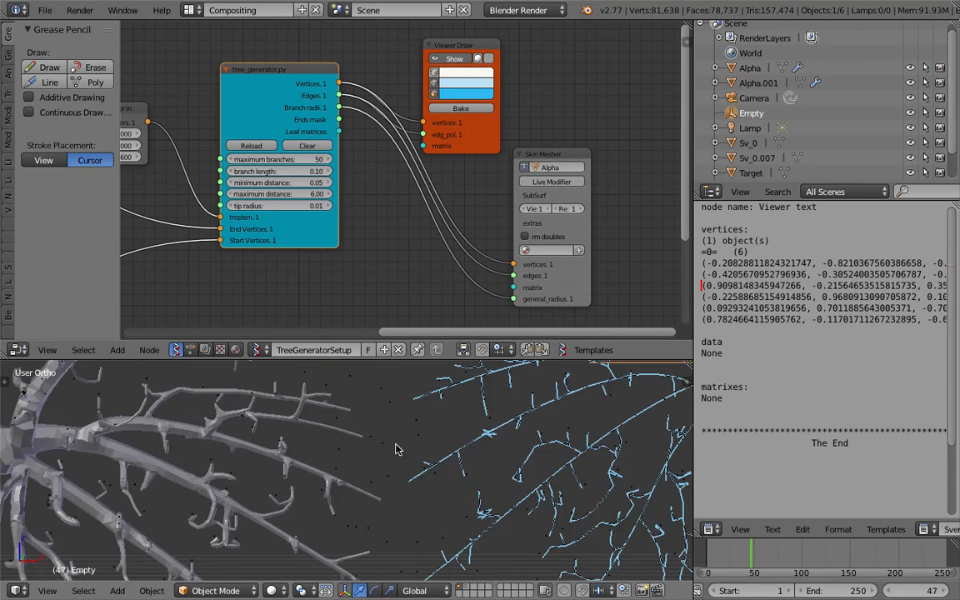
right_click(471, 452)
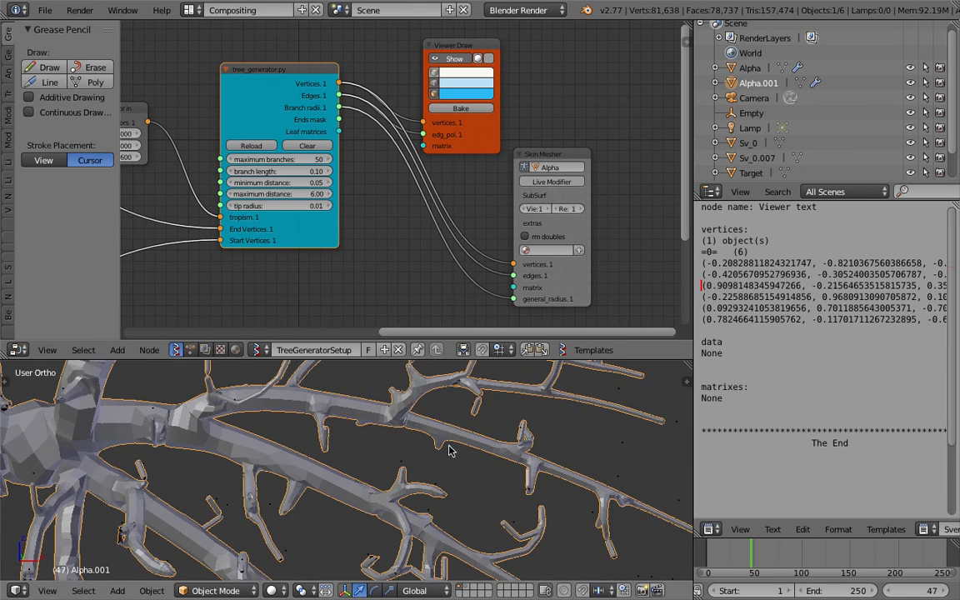
Step: Compare the selected copy with the regrown branches around the Empty, and reapply the Skin Mesher's live modifier
scroll(463, 459, down, 4)
scroll(463, 462, down, 8)
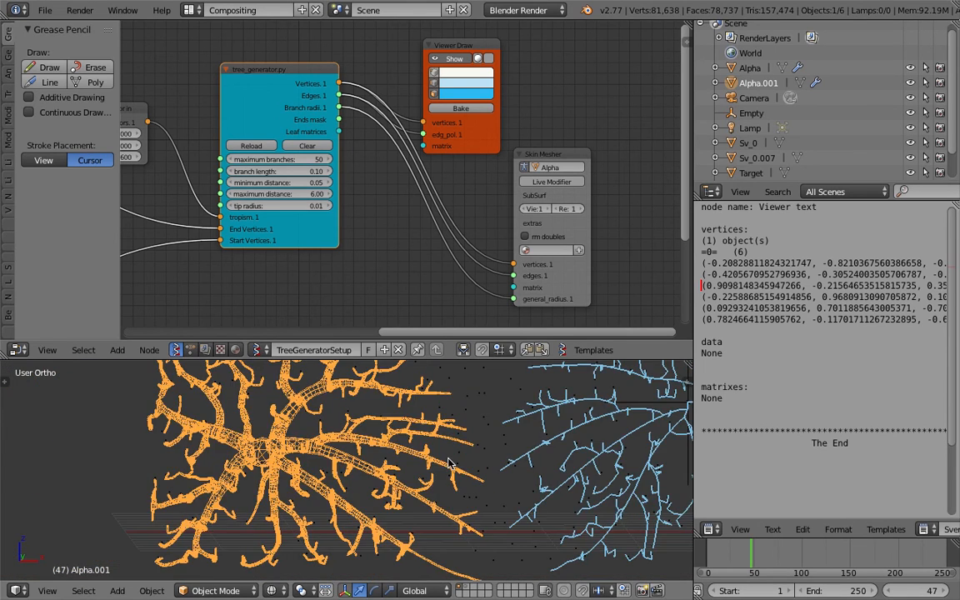
middle_drag(475, 464, 407, 458)
scroll(409, 473, up, 3)
scroll(423, 472, down, 2)
scroll(402, 472, up, 1)
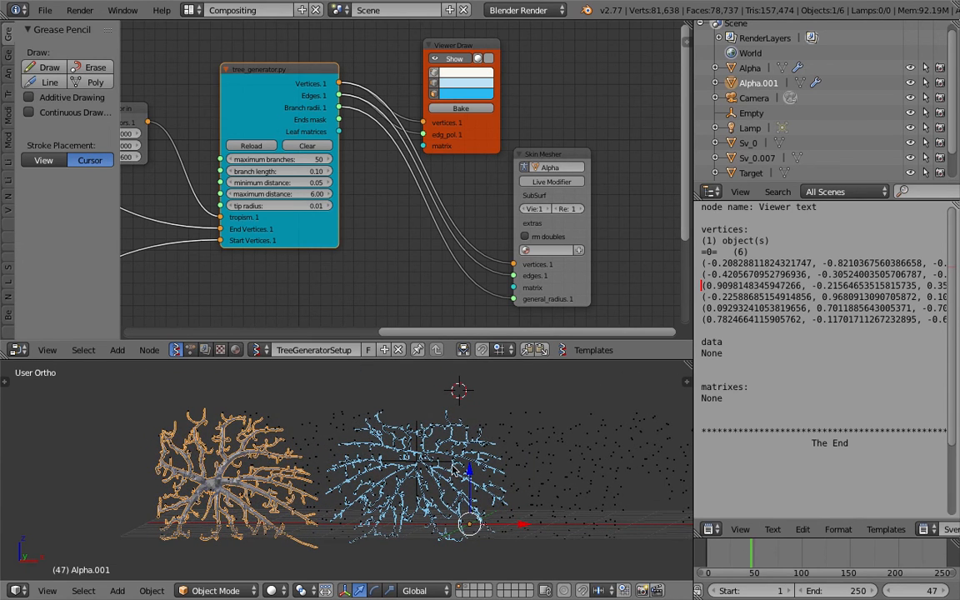
middle_drag(408, 421, 430, 431)
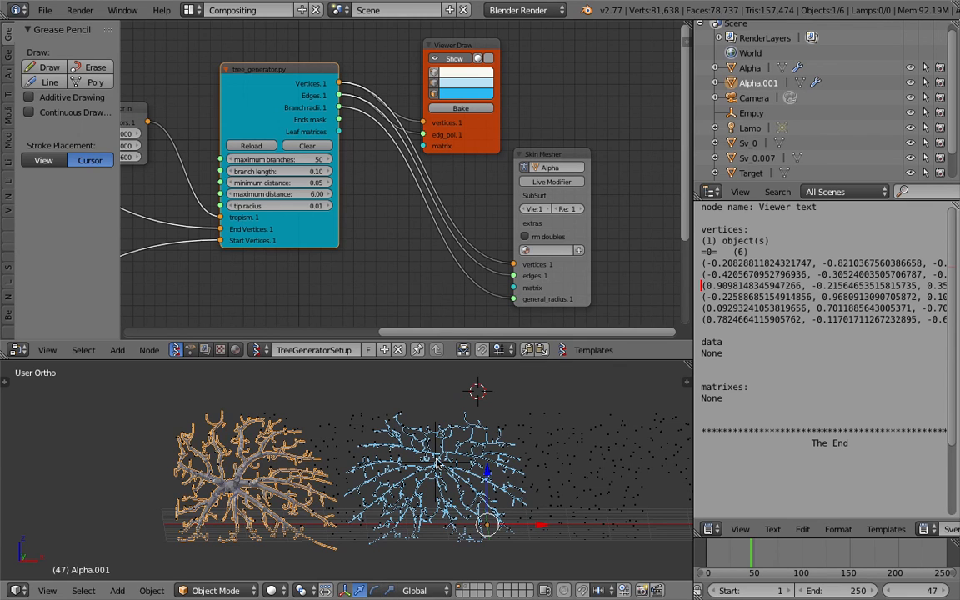
middle_drag(534, 411, 438, 415)
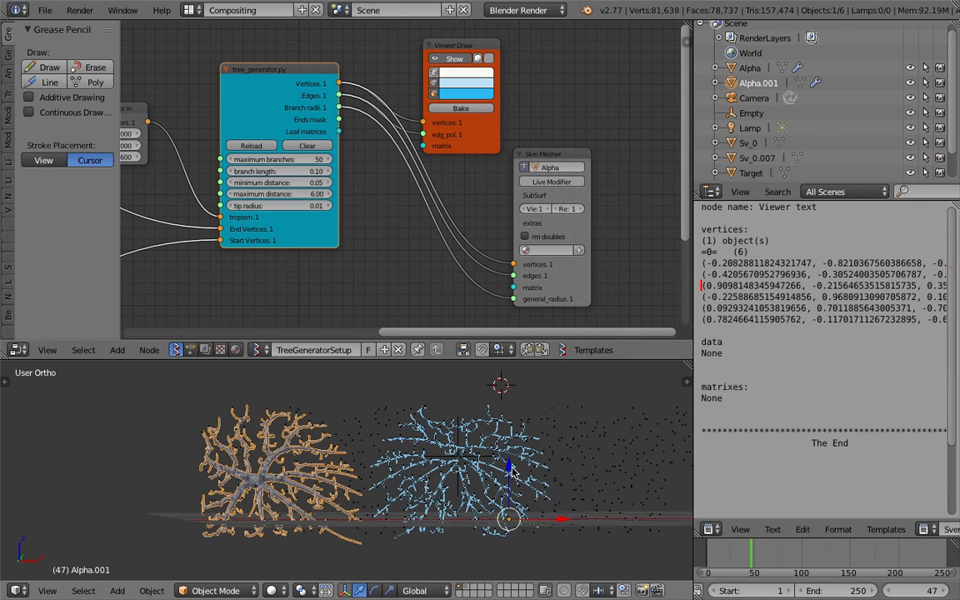
middle_drag(315, 448, 289, 448)
middle_drag(368, 453, 351, 435)
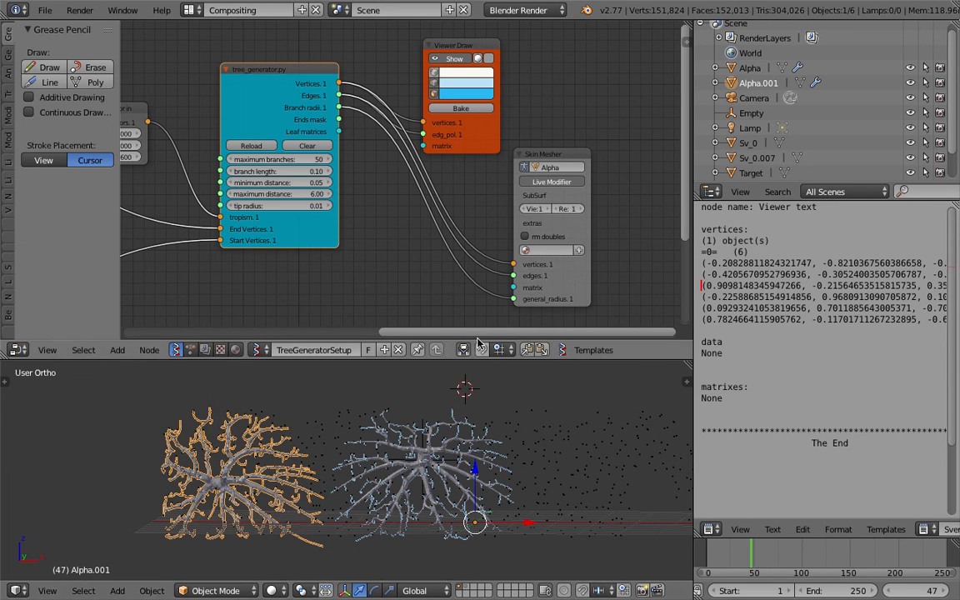
Step: Select the newly skinned tree Alpha and apply its sv_skin modifier, using a Properties editor in place of the text editor
right_click(444, 457)
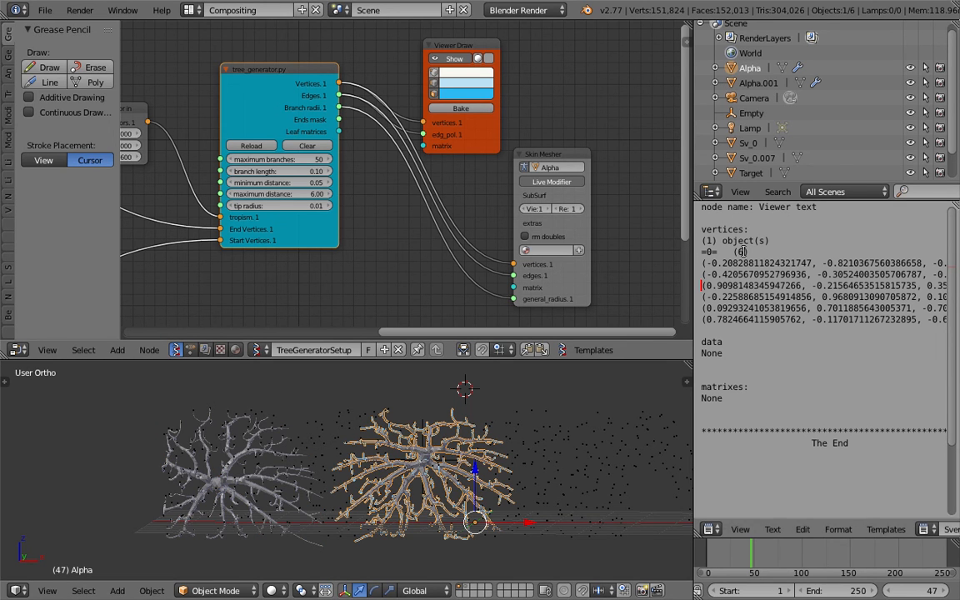
click(711, 530)
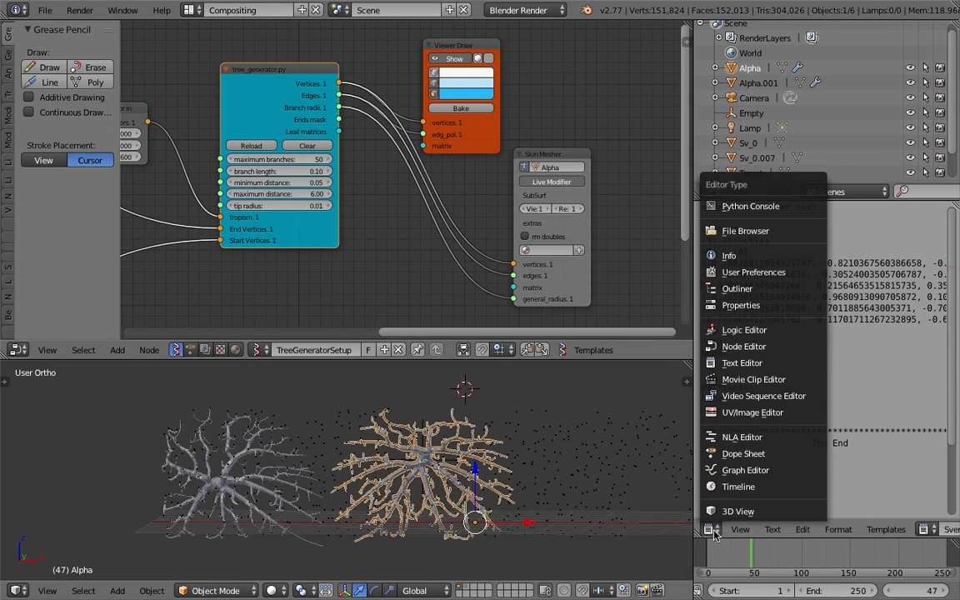
click(742, 306)
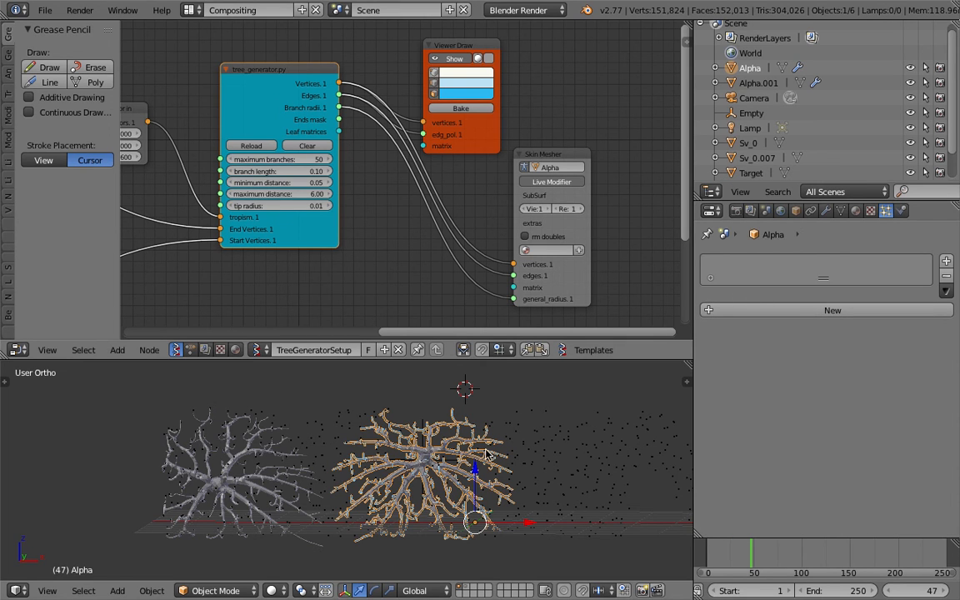
right_click(436, 393)
right_click(450, 425)
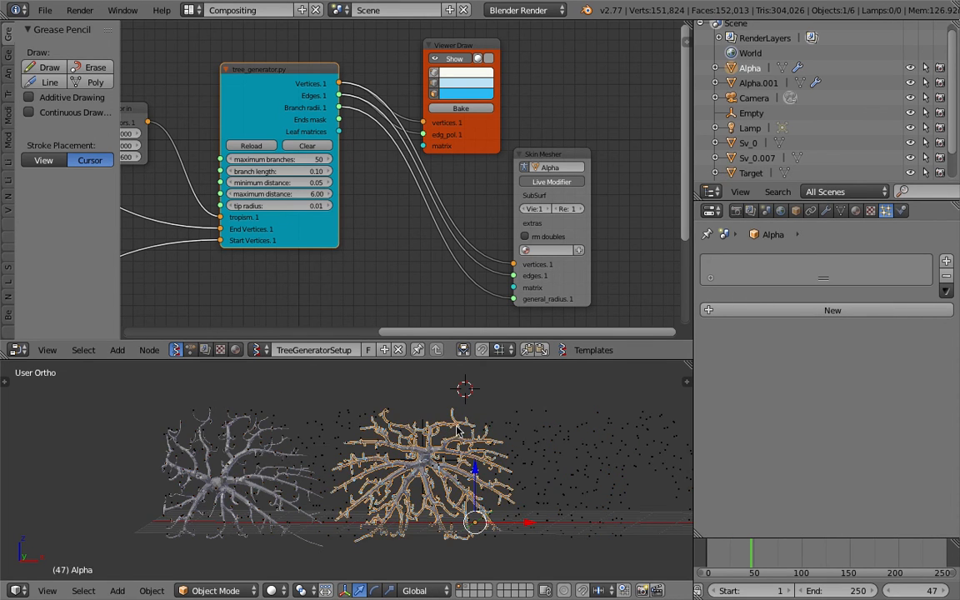
click(826, 211)
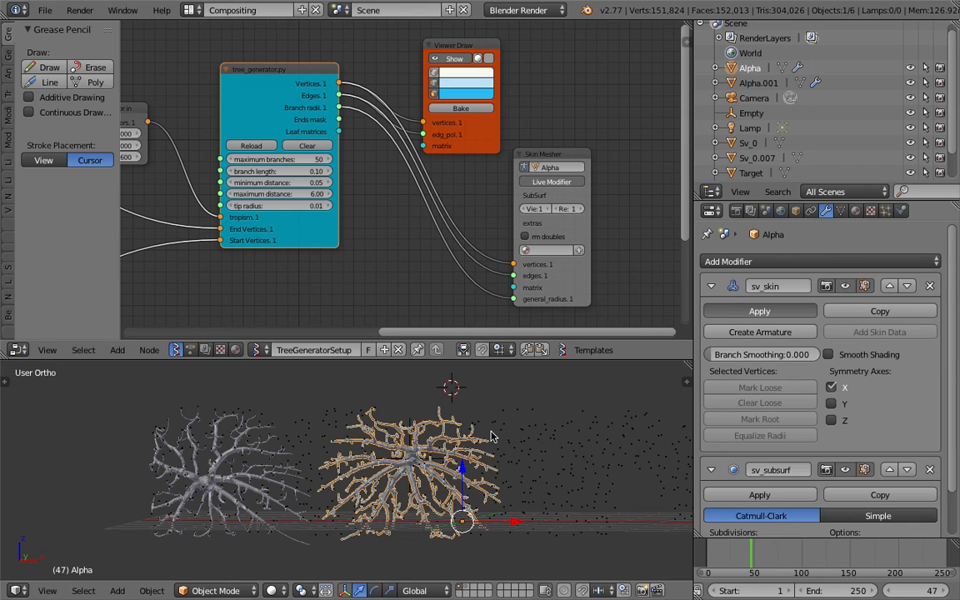
middle_drag(368, 455, 401, 465)
middle_drag(468, 503, 452, 493)
key(g)
right_click(503, 477)
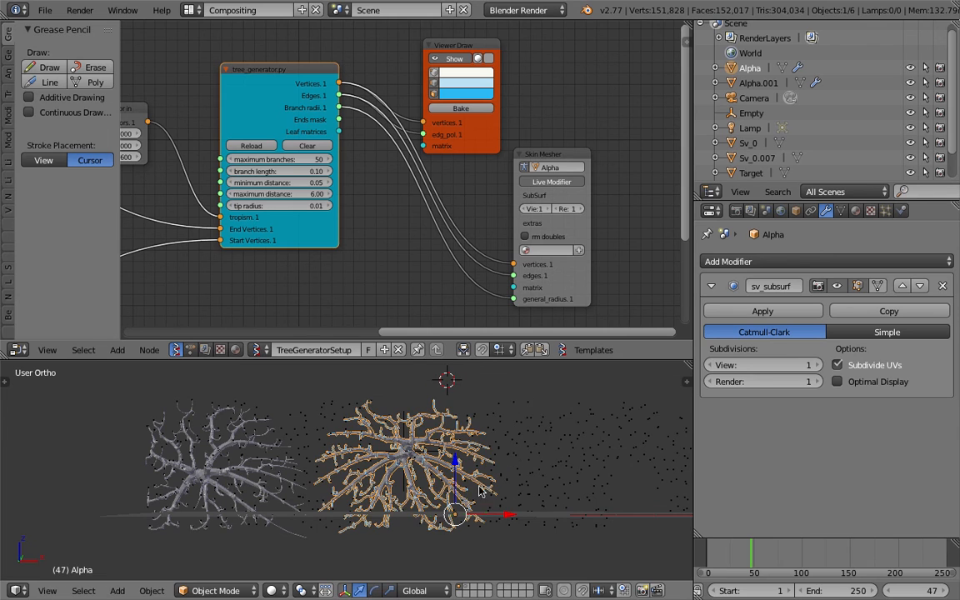
Step: Select the Empty and move it past the second tree along the point cloud, to about X 4.23, Y -0.73, Z 2.02
right_click(405, 487)
right_click(402, 486)
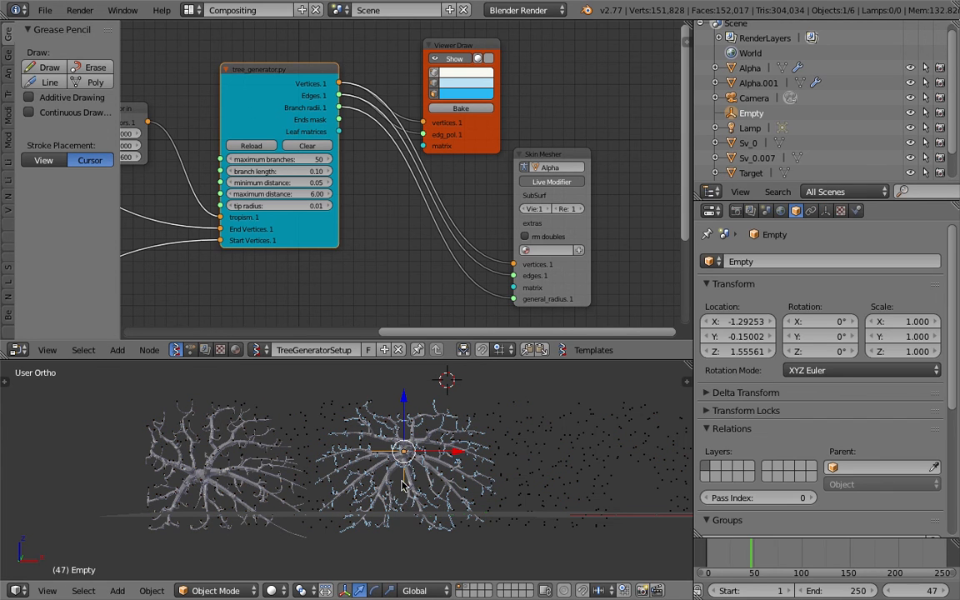
key(g)
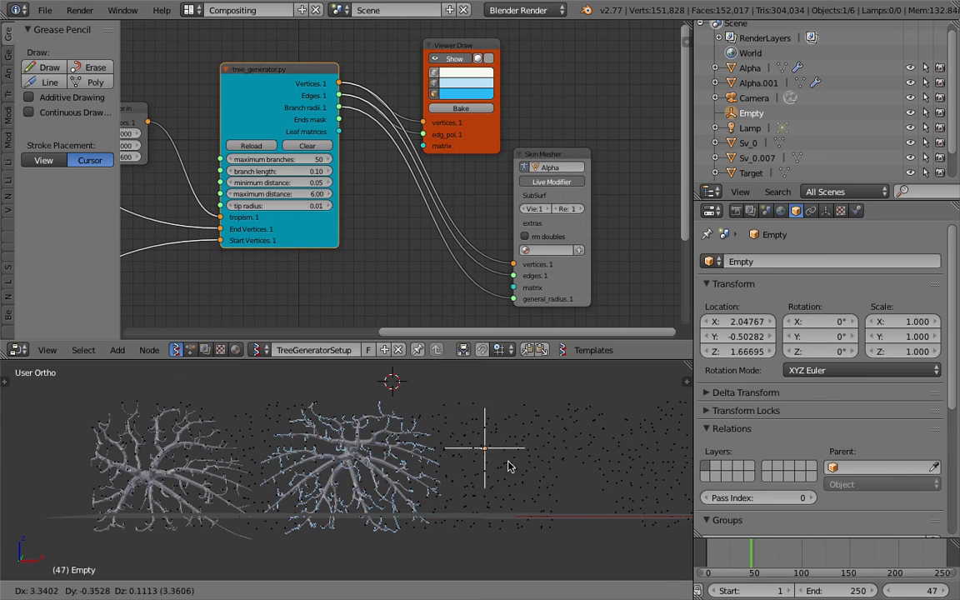
click(598, 448)
shift+middle_drag(598, 449, 565, 451)
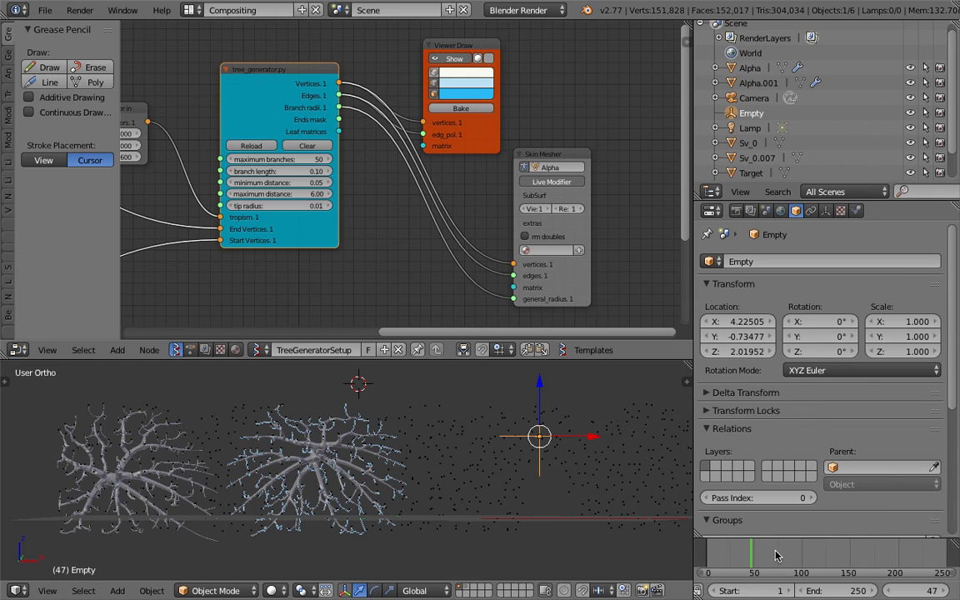
Step: Set the current frame to 72 and reapply the Skin Mesher's live modifier for the tree at the Empty's new position
drag(775, 556, 800, 550)
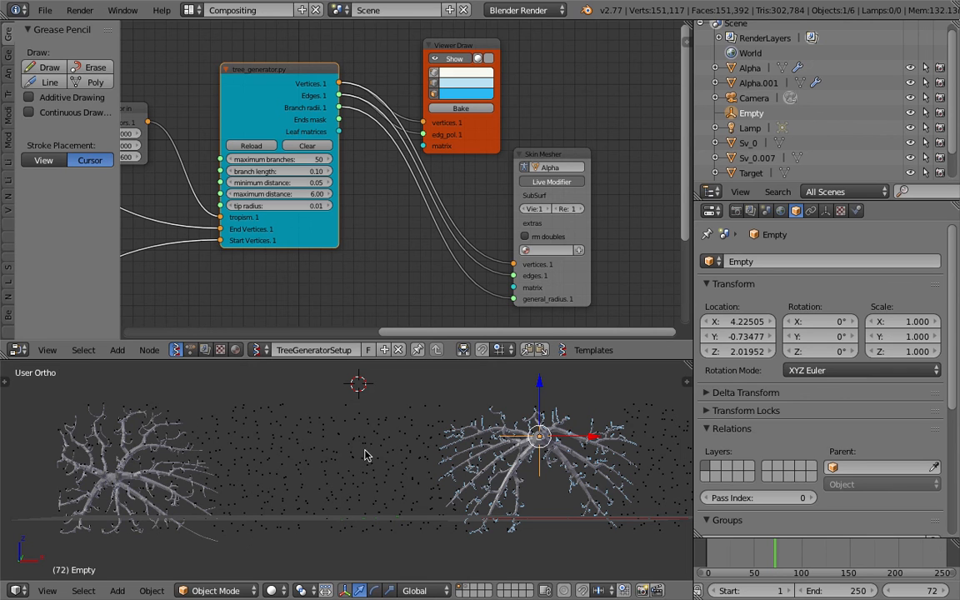
middle_drag(455, 457, 435, 462)
scroll(434, 465, up, 3)
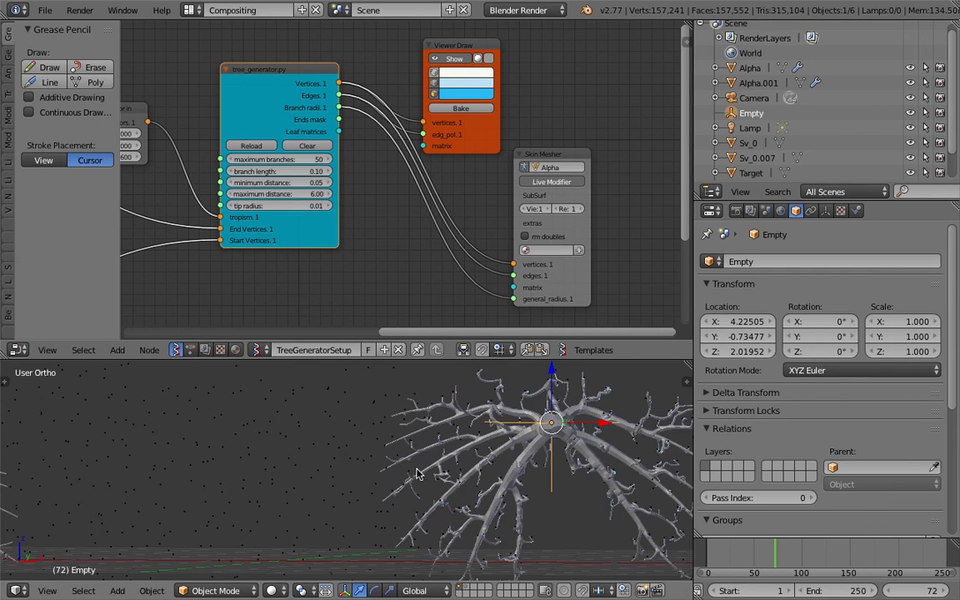
scroll(475, 467, up, 4)
Step: Deselect all objects and inspect the new tree around the Empty from close up and at an angle
scroll(477, 468, down, 11)
middle_drag(424, 476, 292, 457)
scroll(343, 474, up, 8)
scroll(408, 467, down, 2)
key(a)
key(a)
key(a)
scroll(400, 443, up, 2)
scroll(405, 454, up, 4)
scroll(409, 457, down, 3)
middle_drag(417, 457, 393, 438)
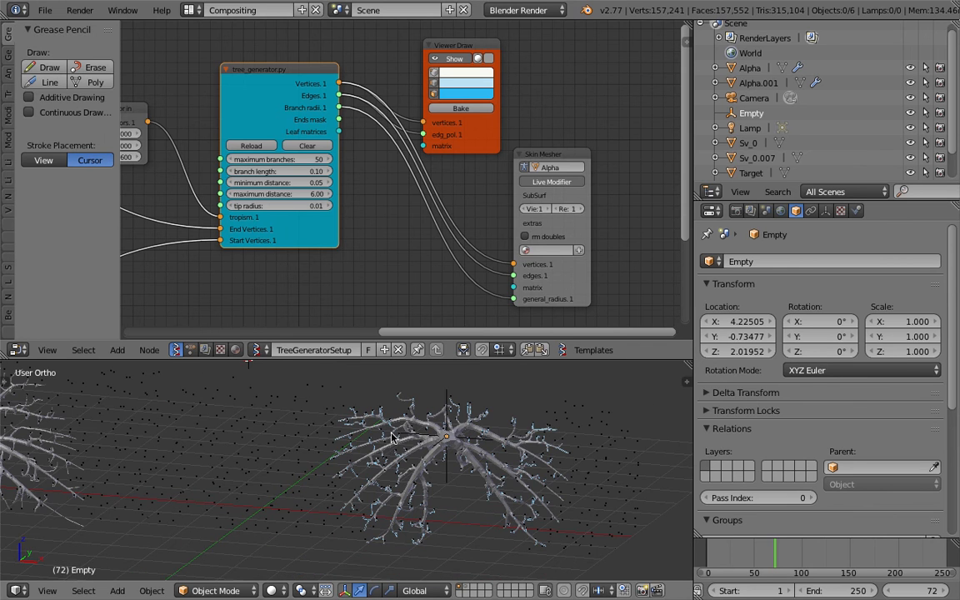
Step: Review the tree generator nodes and compare the new tree with the first skinned copy across the whole point cloud
scroll(392, 435, down, 1)
scroll(392, 435, up, 2)
middle_drag(328, 264, 387, 282)
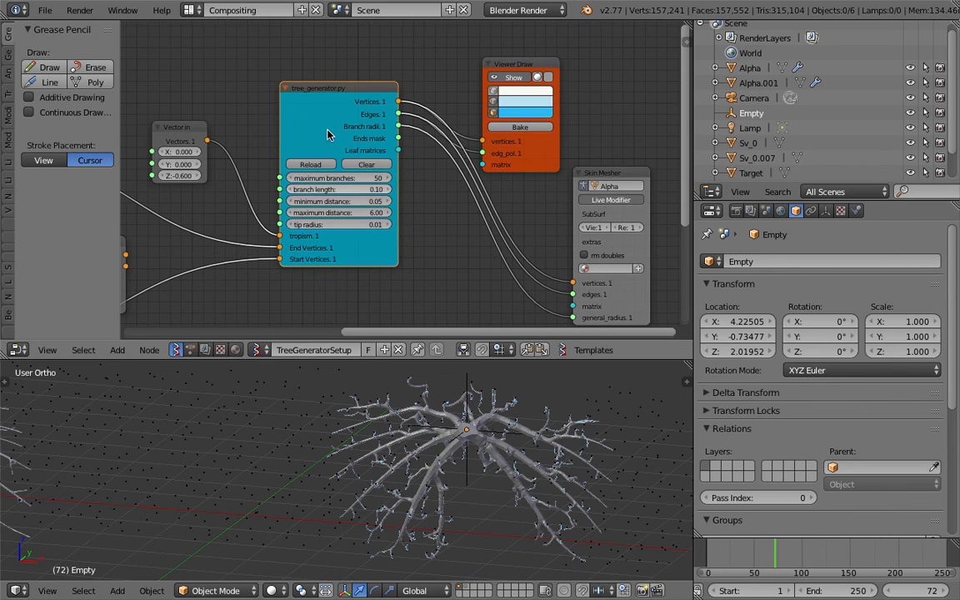
scroll(431, 435, down, 2)
middle_drag(431, 436, 398, 417)
scroll(384, 419, up, 3)
scroll(346, 421, down, 3)
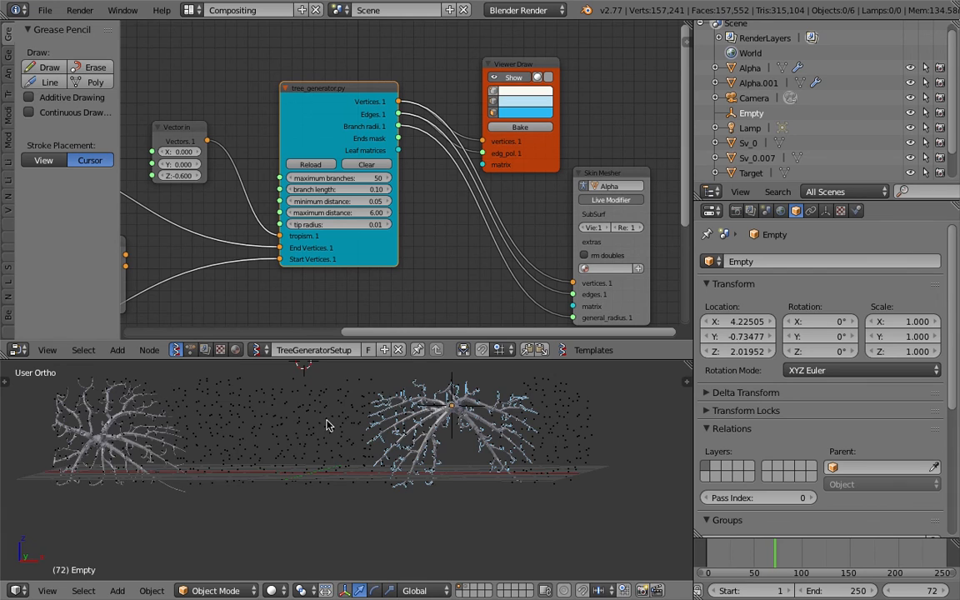
scroll(312, 430, down, 2)
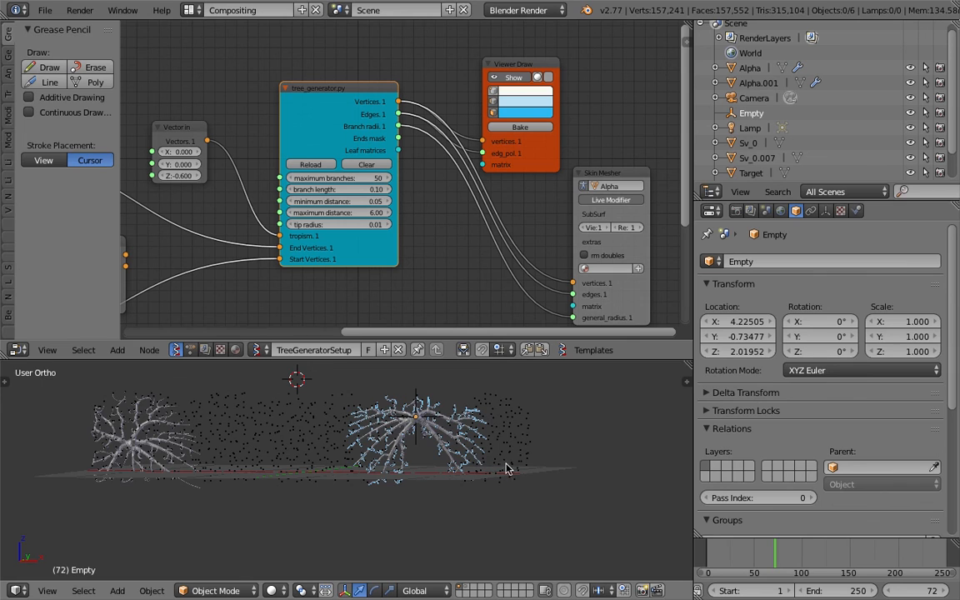
middle_drag(486, 437, 497, 439)
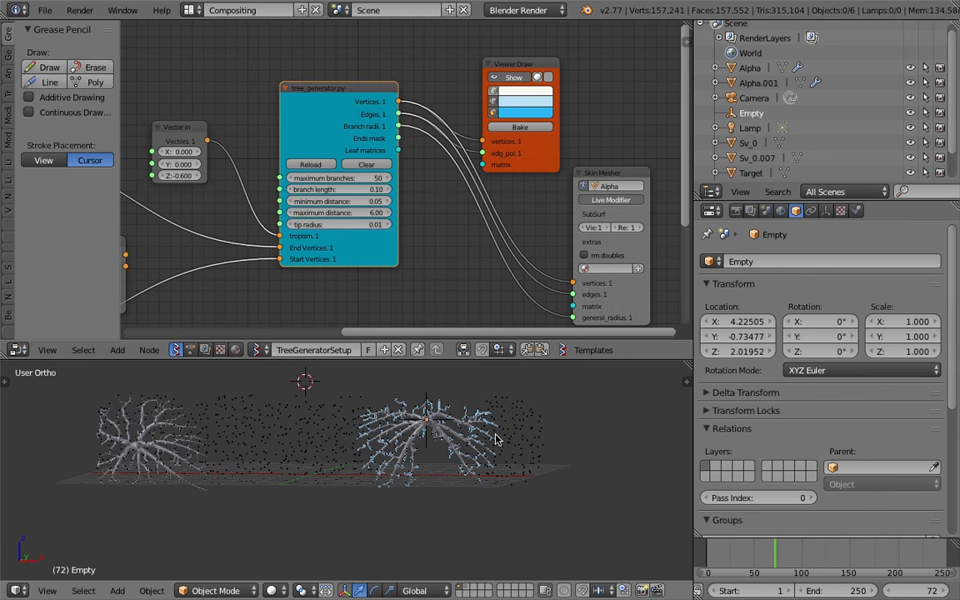